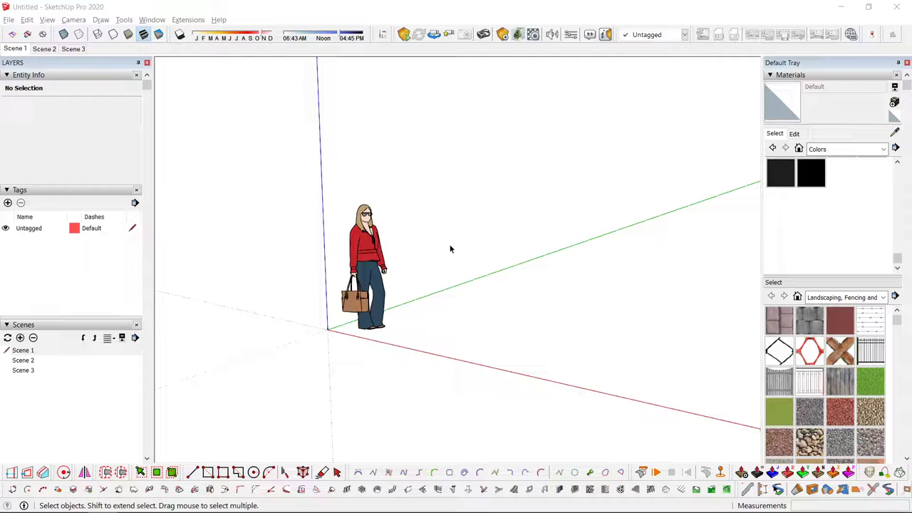
- Draw a long rectangle flat on the ground beside the red axis as the house footprint
scroll(505, 267, down, 5)
middle_drag(504, 269, 498, 438)
scroll(470, 408, up, 2)
click(349, 287)
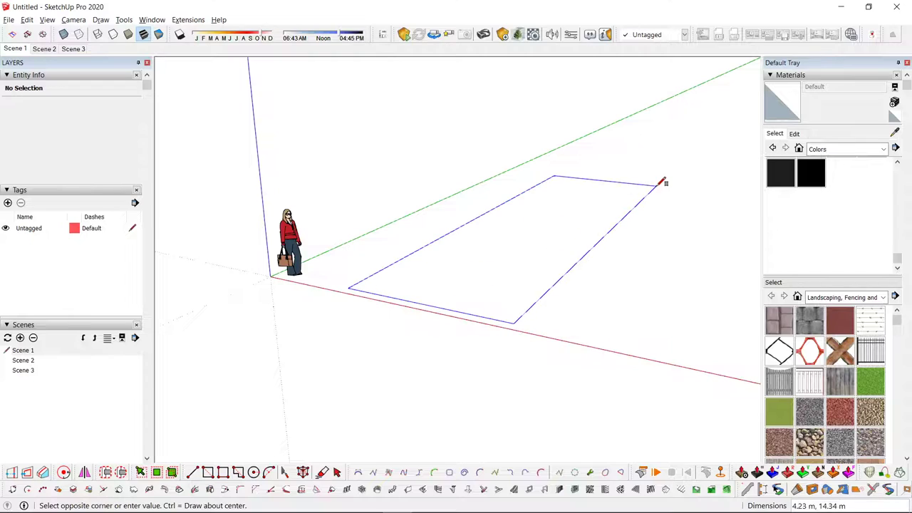
click(633, 224)
key(space)
- Split the footprint rectangle crosswise with a line from a point on its long edge to the opposite edge
scroll(631, 269, down, 2)
mouse_move(630, 269)
middle_down()
mouse_move(501, 330)
mouse_move(396, 419)
middle_up()
scroll(499, 330, up, 3)
key(l)
click(459, 223)
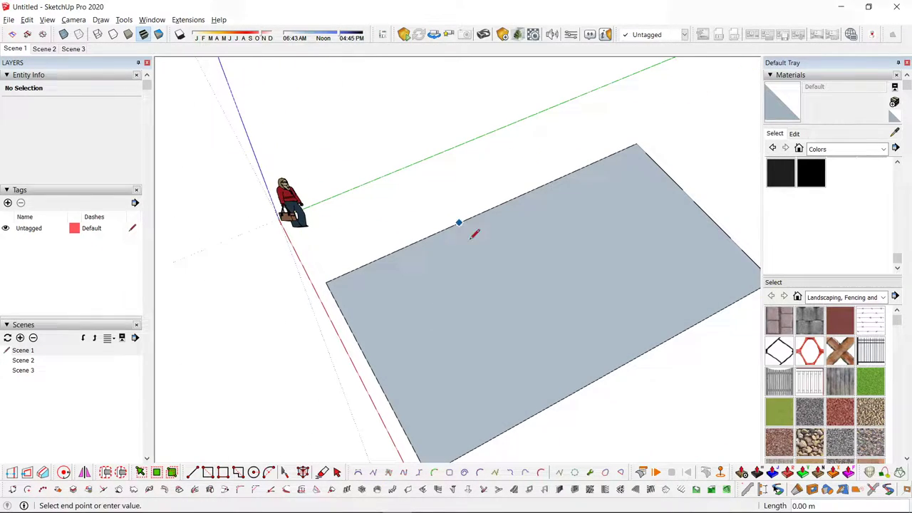
click(577, 389)
key(space)
scroll(473, 365, down, 3)
mouse_move(463, 362)
middle_down()
mouse_move(416, 330)
mouse_move(426, 299)
mouse_move(491, 317)
middle_up()
- Draw a larger rectangle about 8.8 m wide around the divided footprint as the site boundary
key(r)
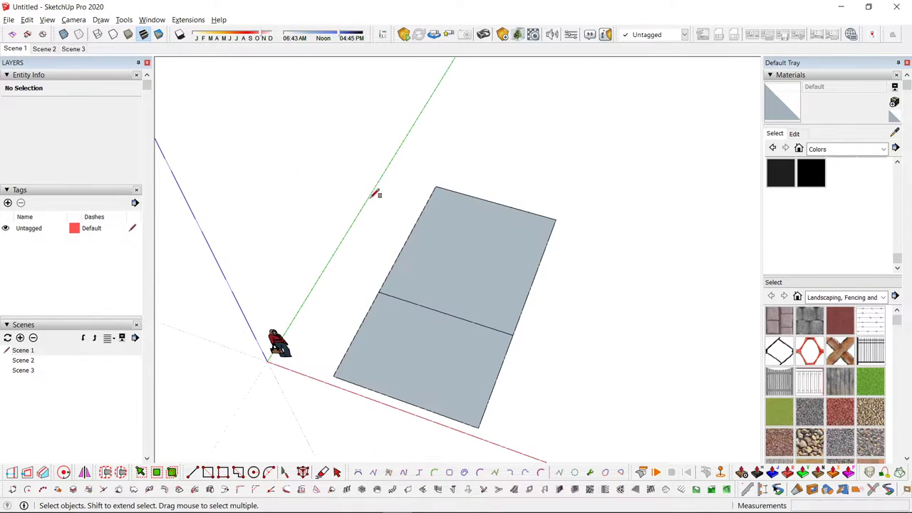
middle_drag(371, 198, 433, 206)
key(r)
click(350, 140)
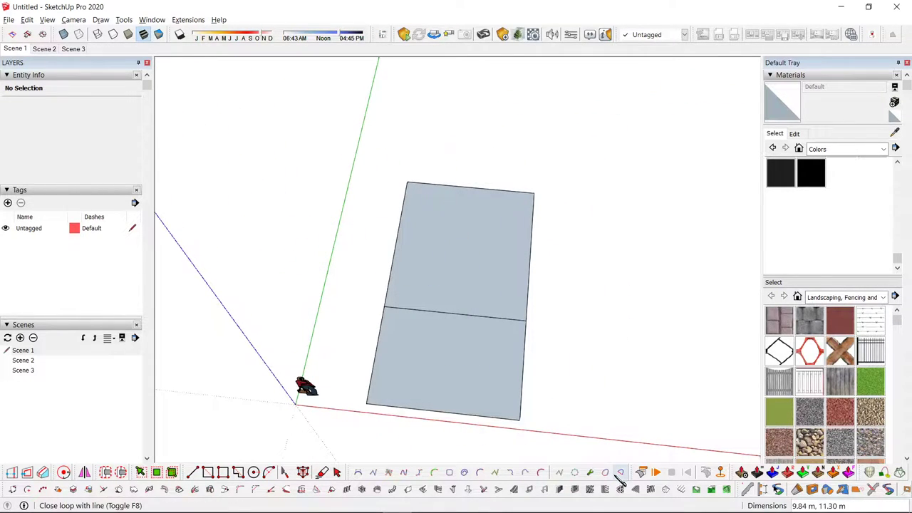
click(579, 447)
key(space)
- Copy the site boundary's front edge inward to the front corner of the inner footprint
scroll(425, 403, up, 2)
scroll(424, 403, down, 3)
middle_drag(424, 403, 485, 365)
scroll(485, 365, up, 2)
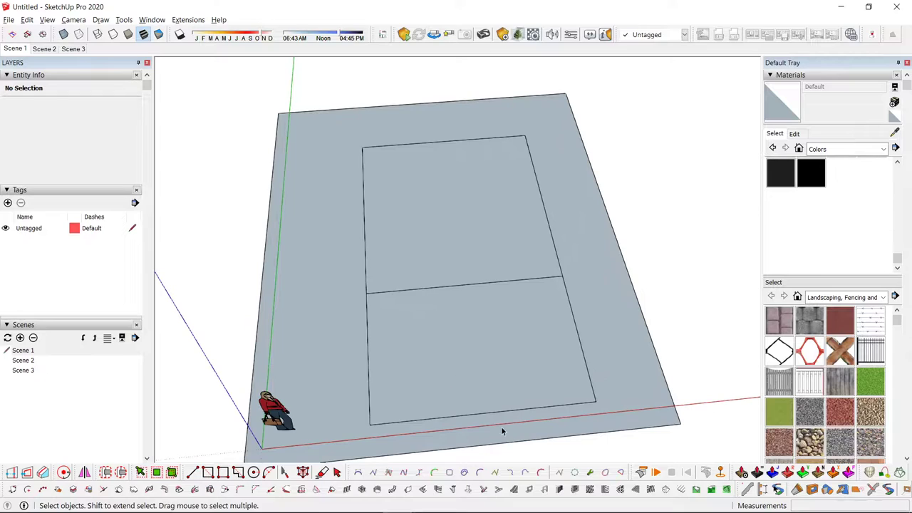
click(369, 424)
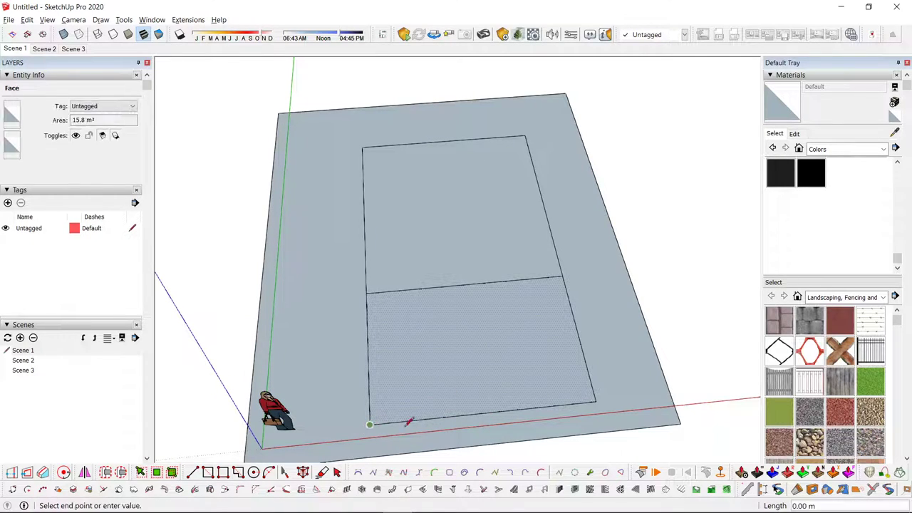
key(space)
key(m)
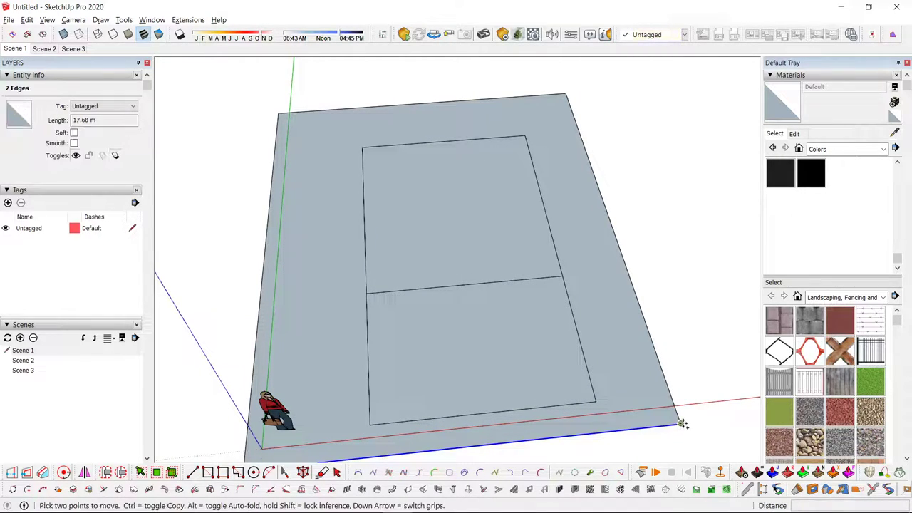
key(ctrl)
click(681, 424)
click(595, 402)
key(space)
scroll(450, 383, down, 4)
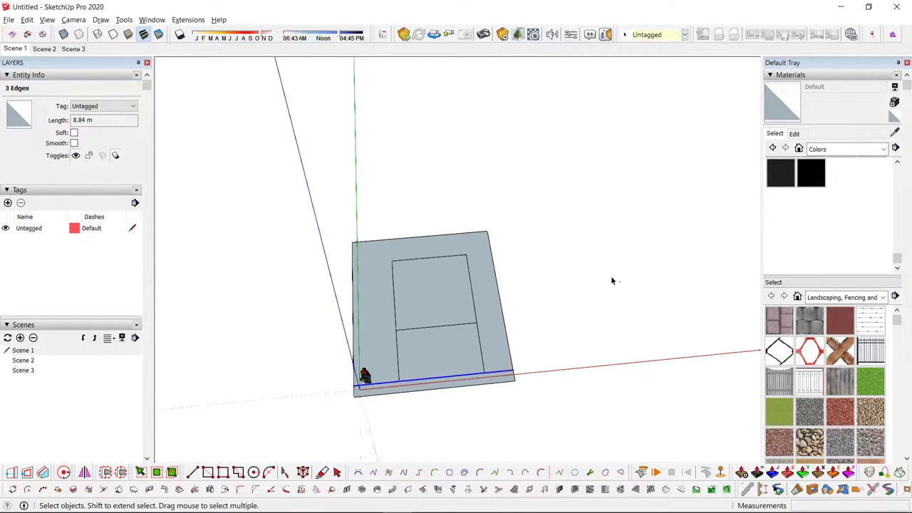
click(610, 277)
- Cut a rectangular notch out of the footprint's back corner nearest the green axis and erase the original corner edges
scroll(386, 369, up, 3)
scroll(561, 328, down, 2)
middle_drag(561, 328, 495, 330)
scroll(417, 283, up, 3)
scroll(493, 266, up, 3)
middle_drag(428, 295, 627, 315)
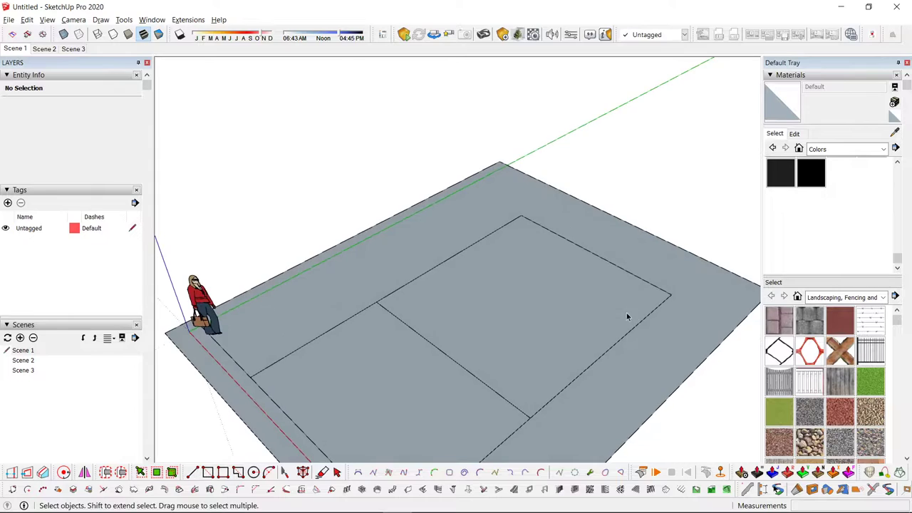
scroll(360, 250, down, 1)
middle_drag(364, 252, 491, 303)
scroll(404, 197, up, 2)
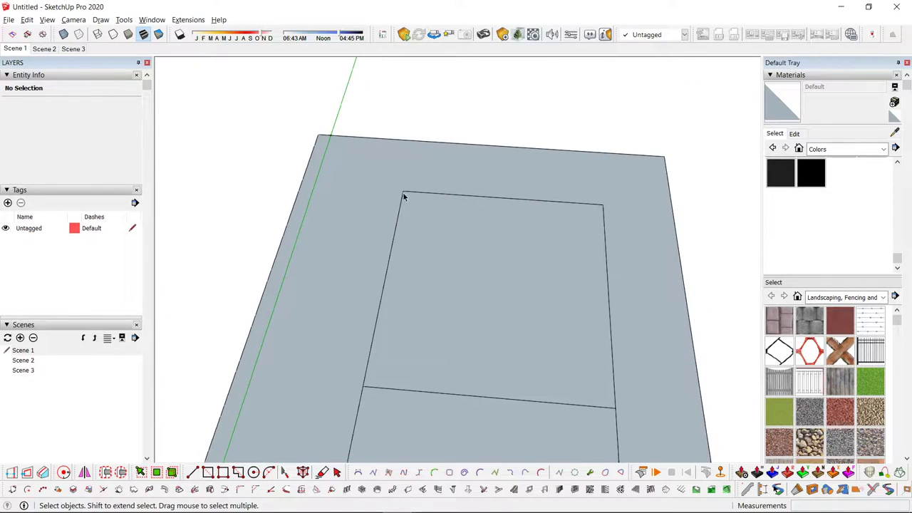
click(389, 259)
click(457, 193)
key(space)
middle_drag(406, 201, 387, 216)
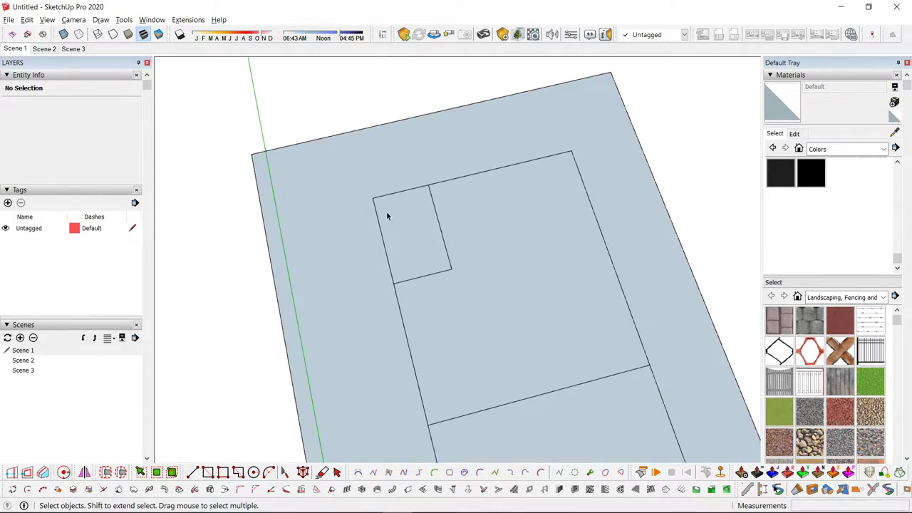
key(e)
drag(385, 186, 367, 212)
- Draw a rectangle from the notch's inner corner outward past the footprint towards the green axis
key(r)
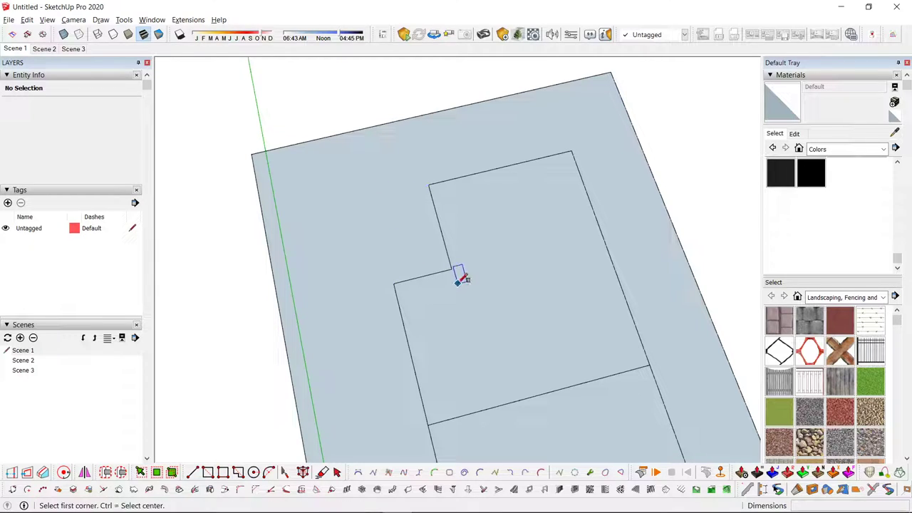
click(451, 269)
click(317, 176)
key(space)
scroll(305, 255, down, 3)
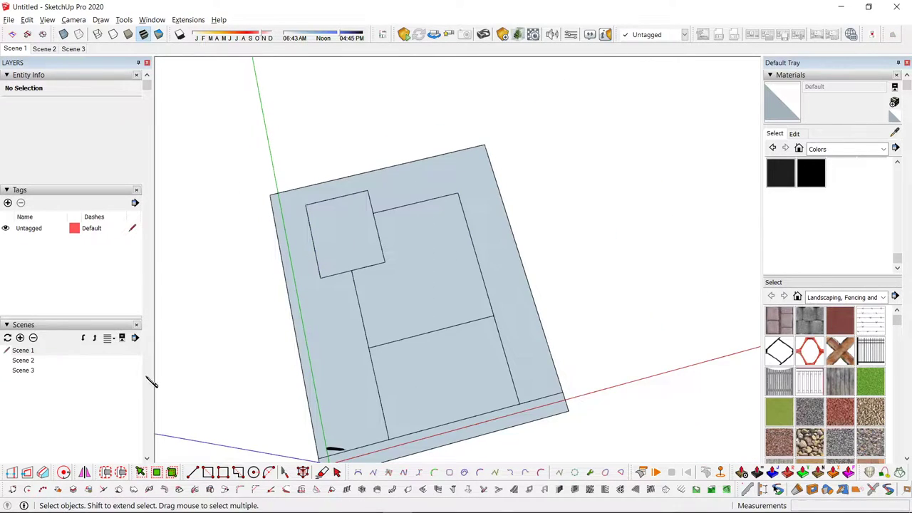
- Draw a rectangle from inside the back room across the footprint's side opposite the green axis to the site boundary, with no footprint edge inside
middle_drag(526, 310, 555, 303)
scroll(513, 278, up, 2)
key(r)
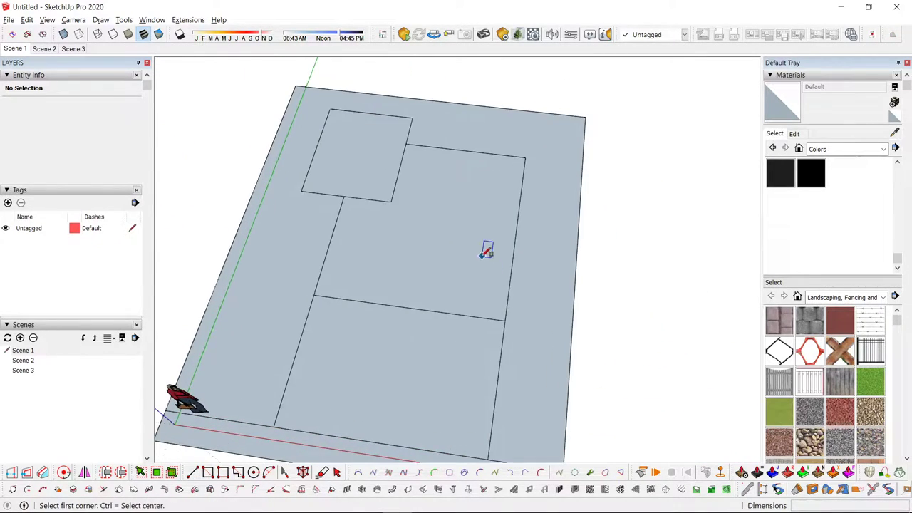
click(482, 256)
click(574, 312)
key(space)
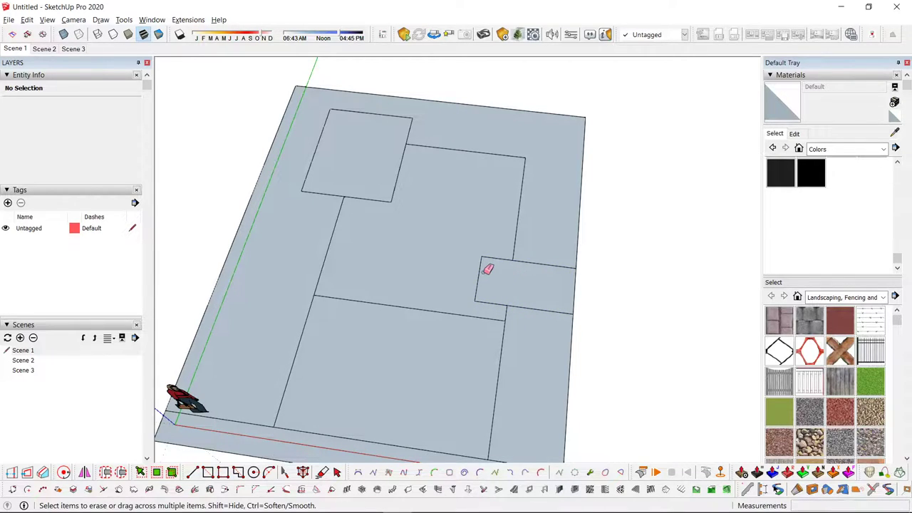
key(space)
- Offset the back room's outline inward to form the wall thickness
scroll(483, 274, down, 3)
scroll(596, 305, up, 1)
mouse_move(602, 305)
middle_down()
mouse_move(451, 212)
mouse_move(509, 238)
mouse_move(558, 235)
middle_up()
scroll(451, 211, up, 2)
scroll(452, 211, down, 2)
scroll(558, 236, up, 2)
key(f)
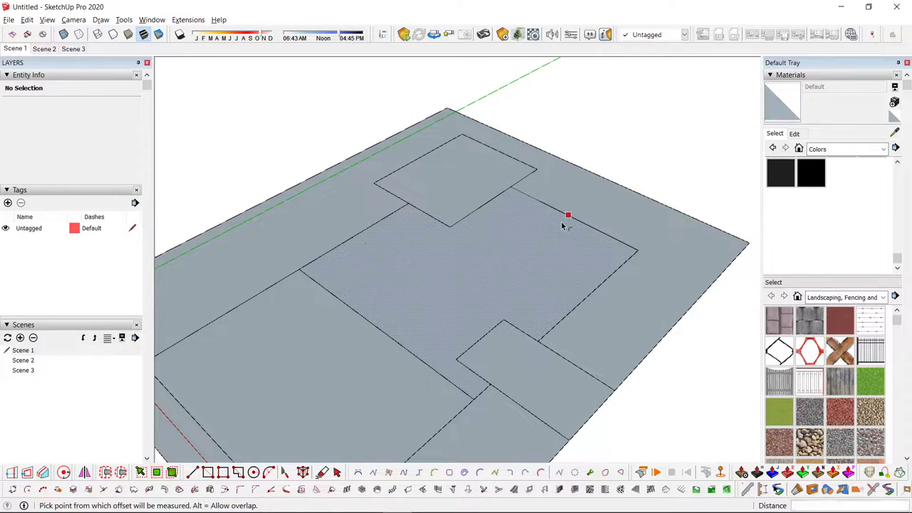
click(562, 226)
key(Return)
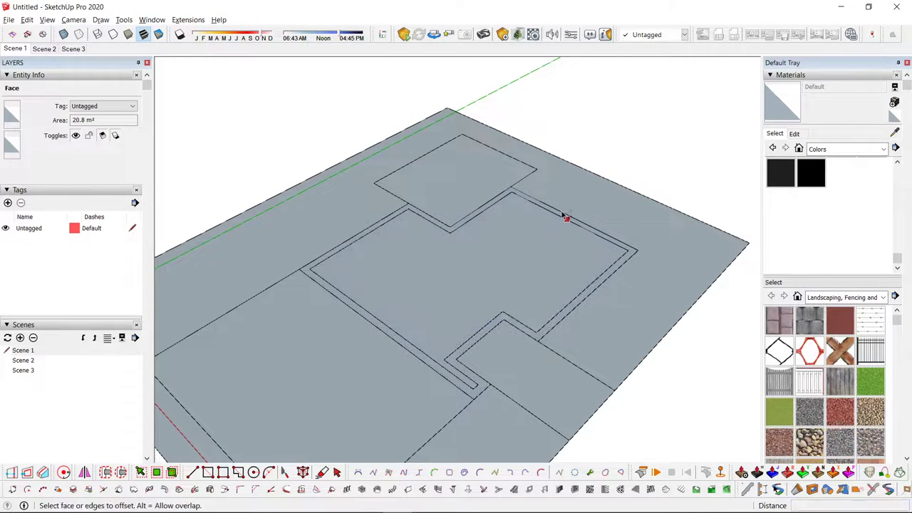
key(space)
scroll(526, 141, up, 2)
- Try to extrude the back room's wall outline upward by 2.6 m
key(p)
scroll(514, 221, down, 5)
key(space)
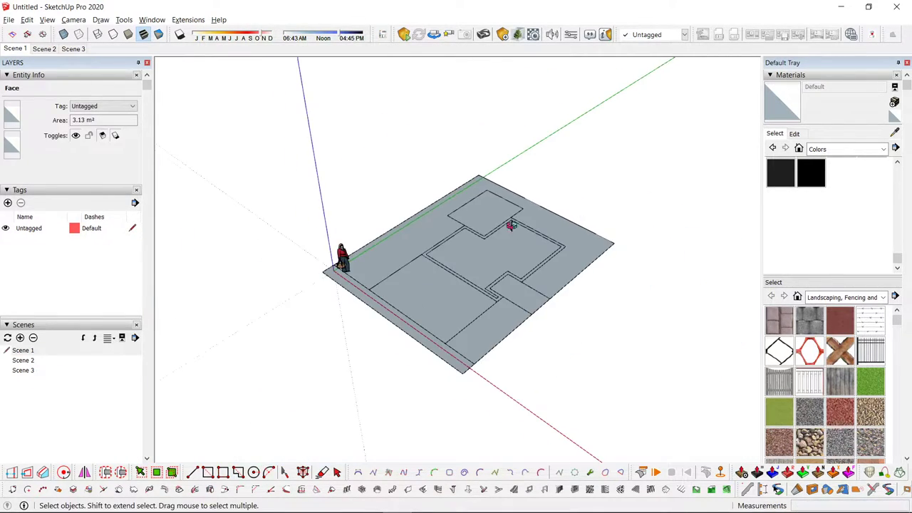
click(378, 214)
middle_drag(378, 225, 439, 250)
scroll(440, 250, up, 2)
scroll(491, 220, up, 3)
key(p)
click(515, 221)
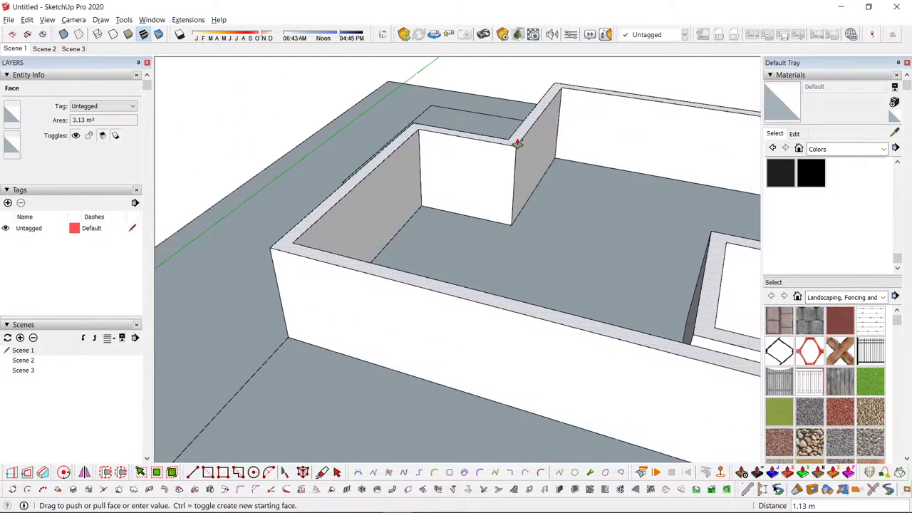
scroll(516, 146, down, 3)
text(2.6)
key(Return)
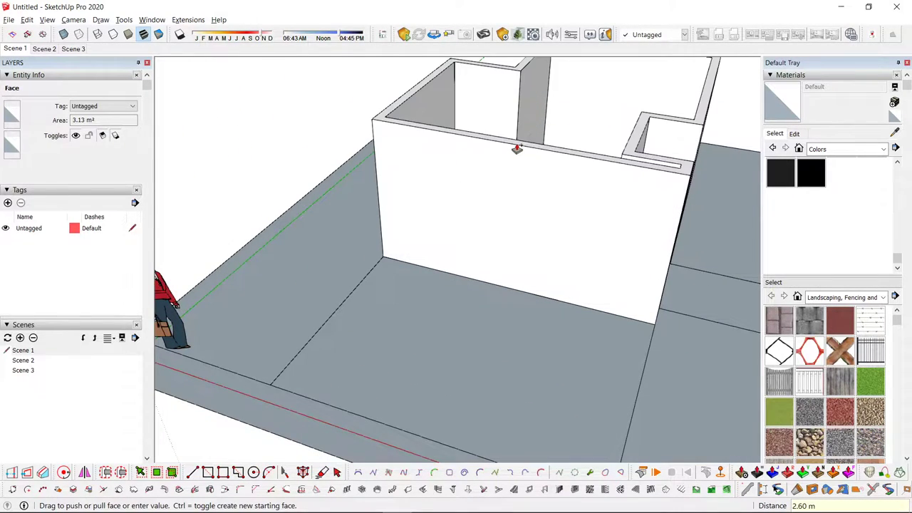
scroll(518, 149, down, 5)
middle_drag(593, 198, 403, 218)
scroll(523, 256, up, 3)
key(space)
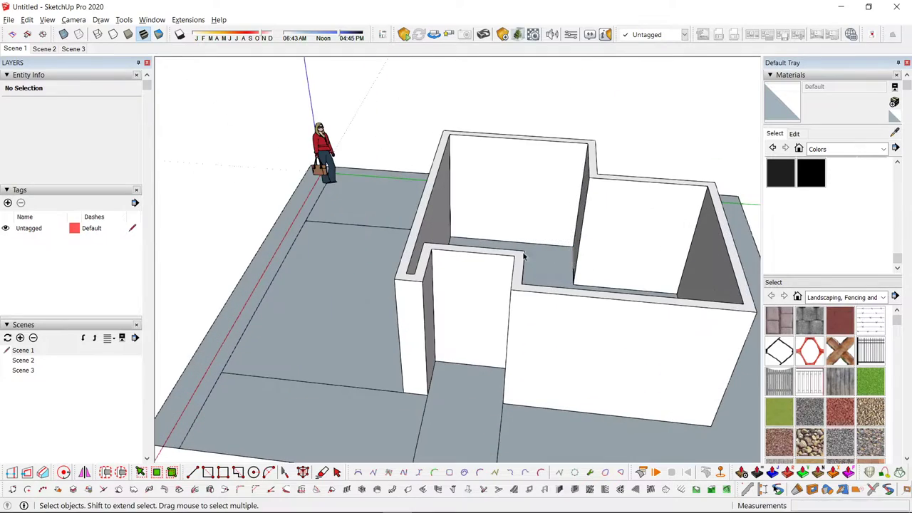
- Inspect the narrow wall corner and undo the wall extrusion
scroll(502, 264, down, 2)
middle_drag(502, 264, 534, 331)
scroll(463, 304, up, 6)
scroll(479, 322, down, 4)
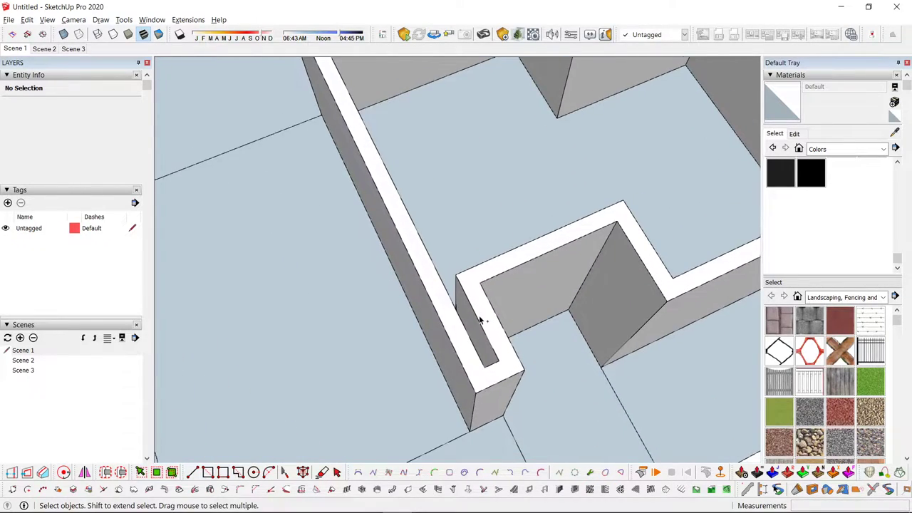
key(ctrl+z)
- Draw a rectangle of about 5 m² from the front room's outer side edge to the inner line of the dividing wall
middle_drag(461, 348, 592, 298)
scroll(592, 297, up, 3)
key(r)
click(637, 397)
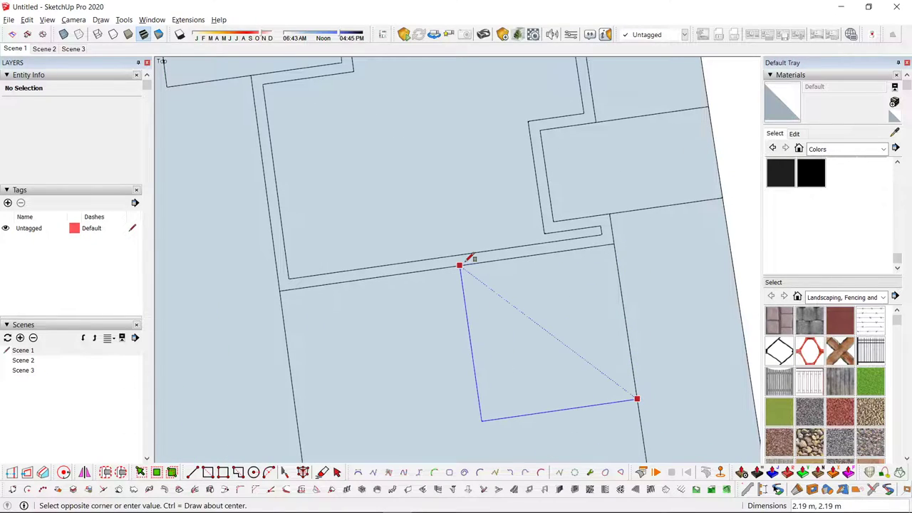
click(463, 254)
key(space)
- Close the stub wall's end with a line and erase the dividing wall's edges where the new rectangle meets the room
scroll(571, 245, up, 2)
key(l)
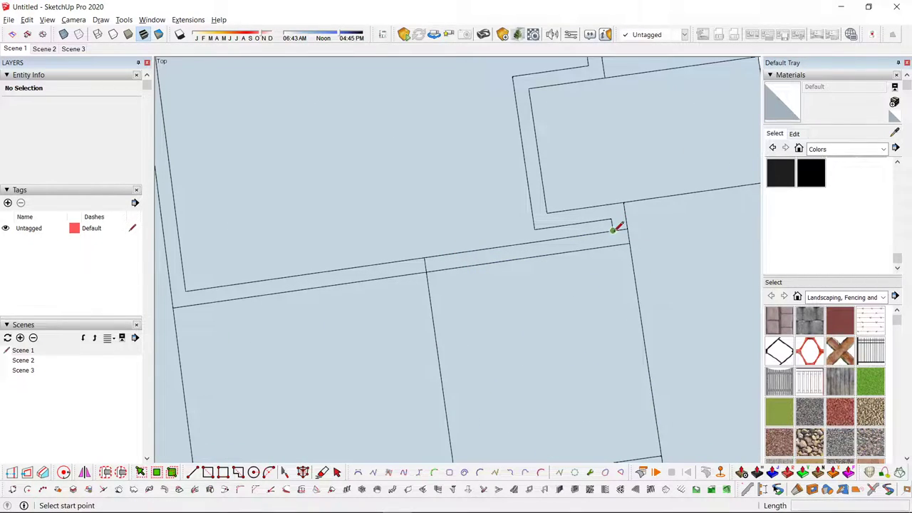
click(613, 230)
scroll(615, 368, down, 2)
shift+middle_drag(615, 368, 632, 306)
key(space)
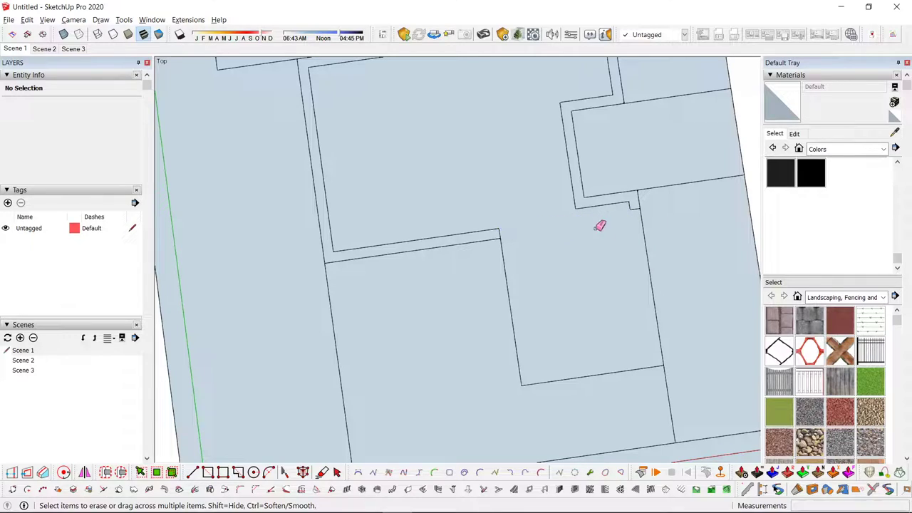
- Redraw the extension's rectangle to separate its face, and offset its outer edges inward by 0.15 m
key(r)
key(r)
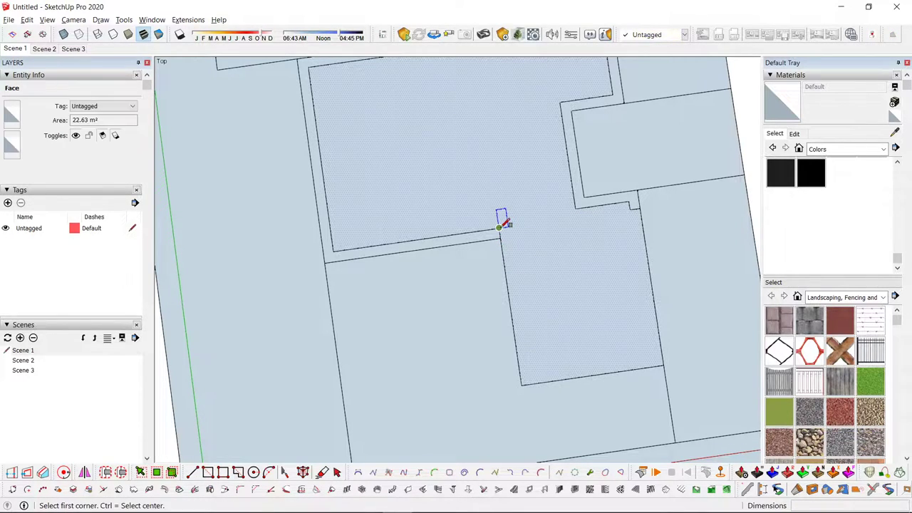
click(500, 227)
key(space)
double_click(596, 249)
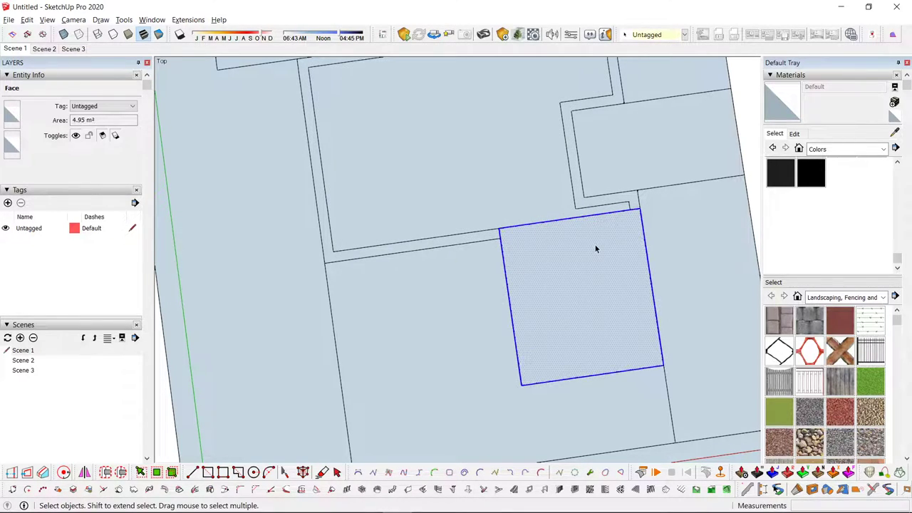
key(f)
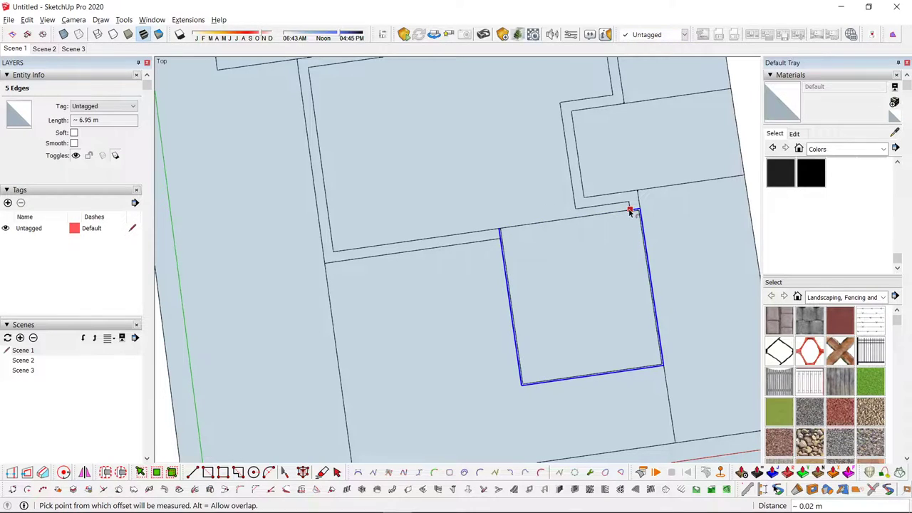
text(.15)
key(Return)
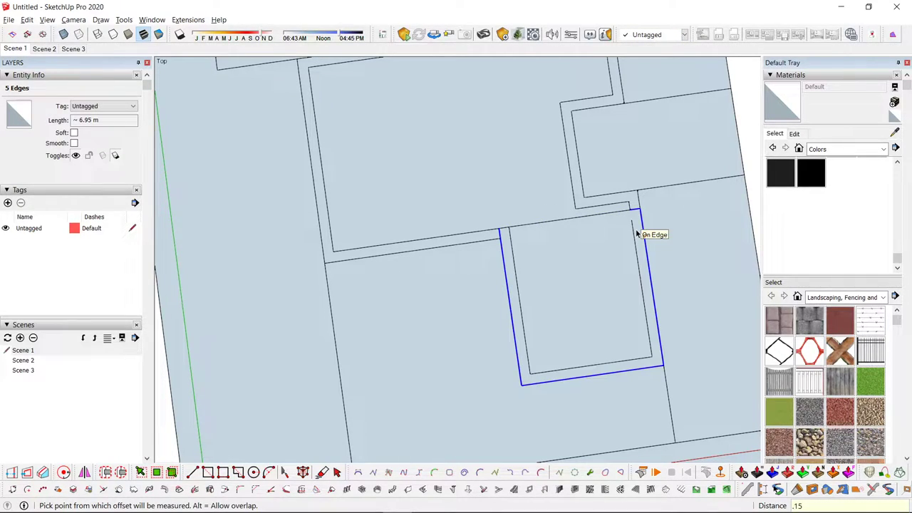
- Join the extension's offset lines to the existing walls and erase the leftover edges across the opening and wall junctions
scroll(636, 233, up, 2)
key(l)
key(e)
click(620, 209)
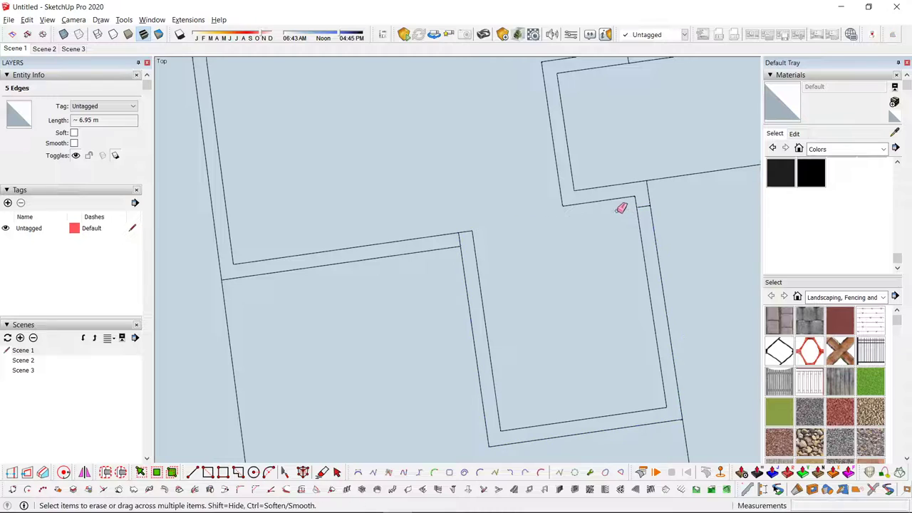
key(space)
scroll(619, 214, down, 3)
scroll(617, 216, up, 3)
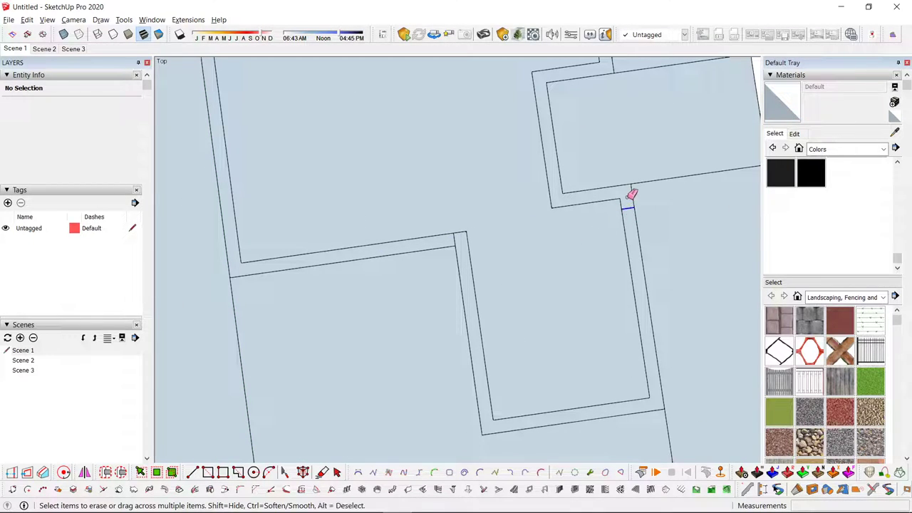
scroll(440, 262, down, 5)
key(space)
scroll(444, 264, up, 4)
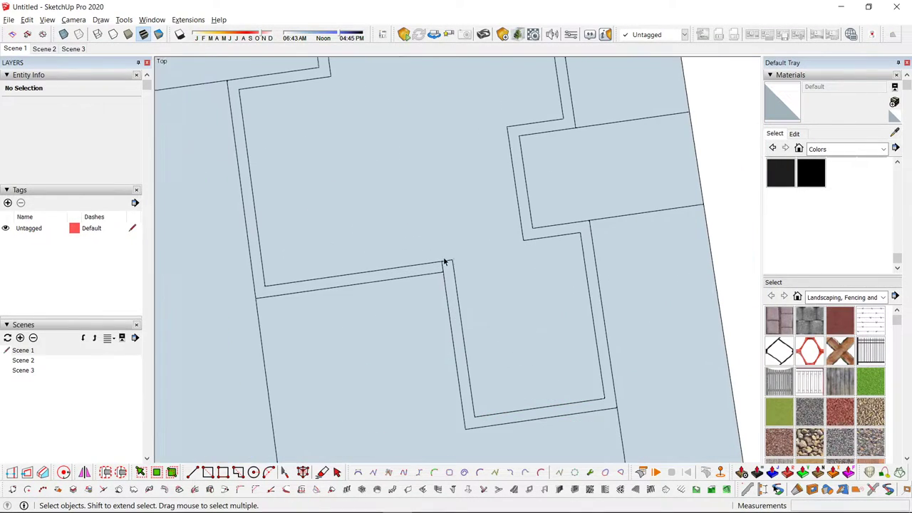
click(443, 266)
key(space)
- Extrude the joined wall outline upward by 3 m
scroll(445, 269, down, 4)
middle_drag(534, 283, 489, 231)
key(p)
scroll(533, 278, up, 4)
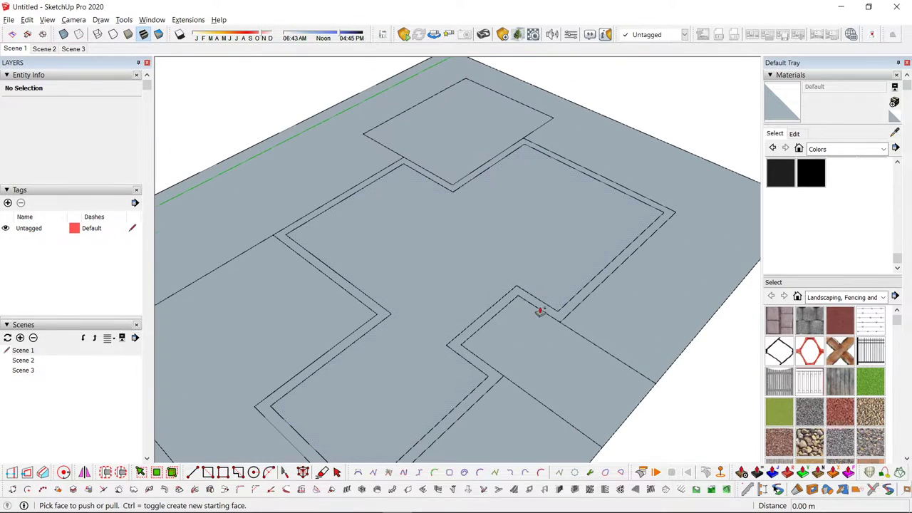
drag(536, 309, 511, 207)
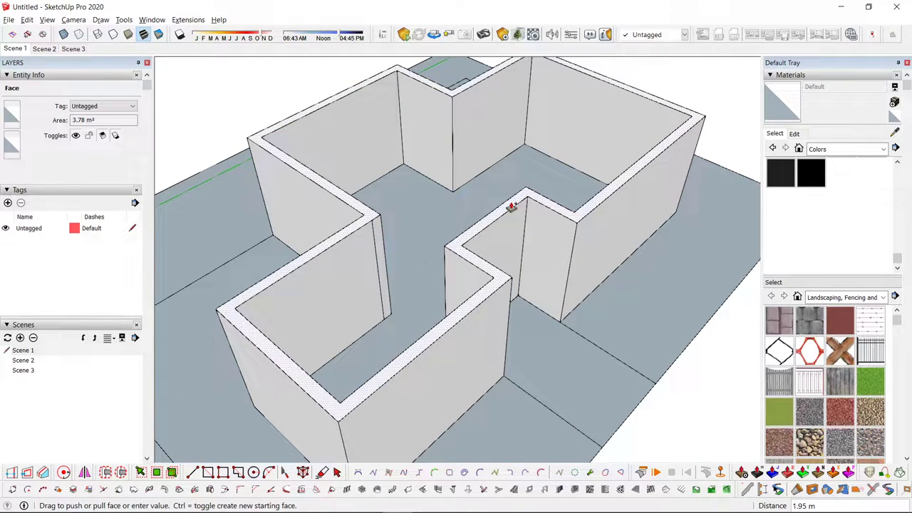
text(3)
key(Return)
key(space)
scroll(500, 276, down, 6)
middle_drag(470, 323, 644, 151)
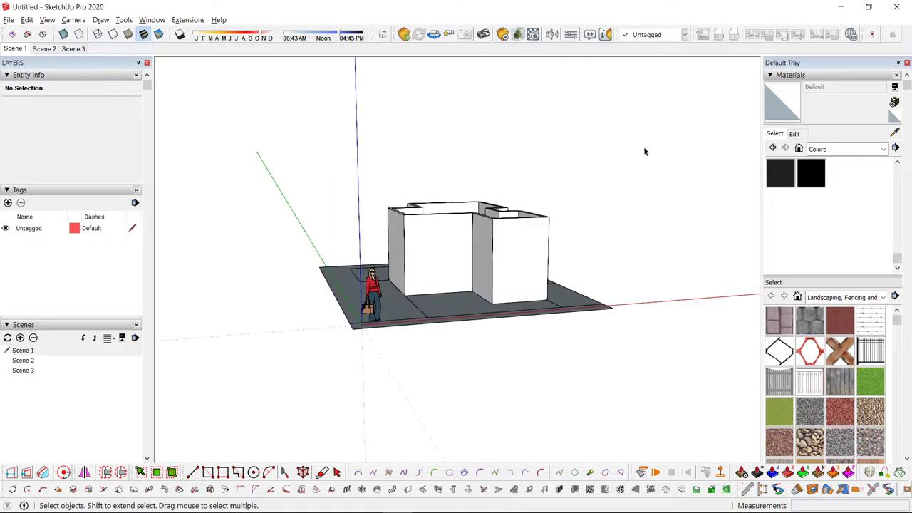
- Try to move the extruded wall group off the floor plan
middle_drag(672, 208, 656, 169)
drag(656, 168, 363, 229)
middle_drag(588, 207, 473, 255)
key(m)
click(483, 237)
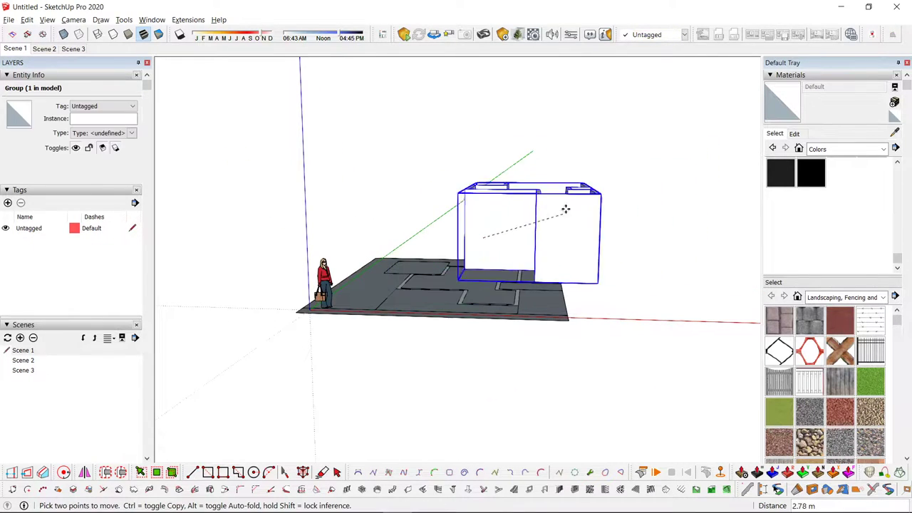
click(633, 153)
key(space)
middle_drag(633, 152, 537, 302)
key(ctrl+z)
- Copy the wall group 3 m straight up to form the upper storey
scroll(537, 302, up, 4)
key(m)
click(473, 321)
key(ctrl)
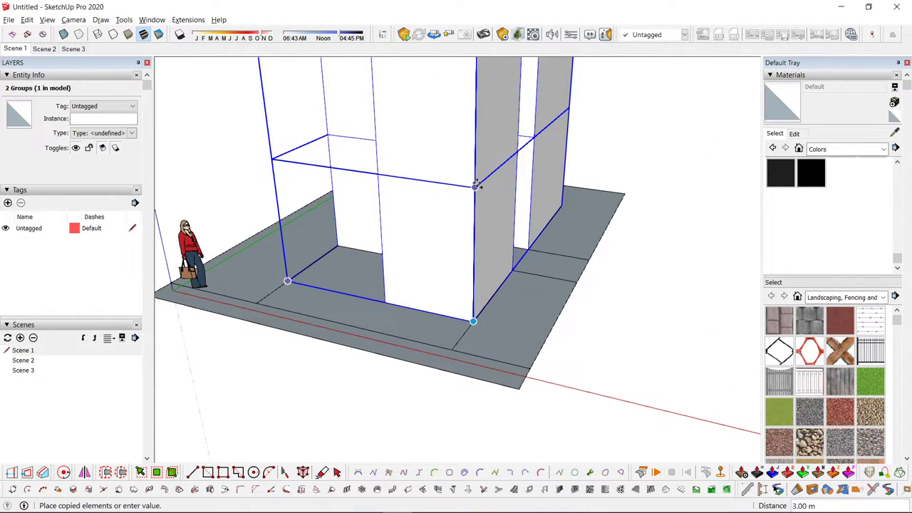
click(475, 187)
key(space)
scroll(433, 244, down, 4)
click(335, 216)
- Draw a rectangle between the two outer wall corners at upper-floor level to cover the open corner notch
middle_drag(498, 224, 632, 126)
middle_drag(563, 217, 662, 349)
scroll(421, 159, up, 4)
middle_drag(421, 159, 458, 297)
scroll(416, 340, up, 3)
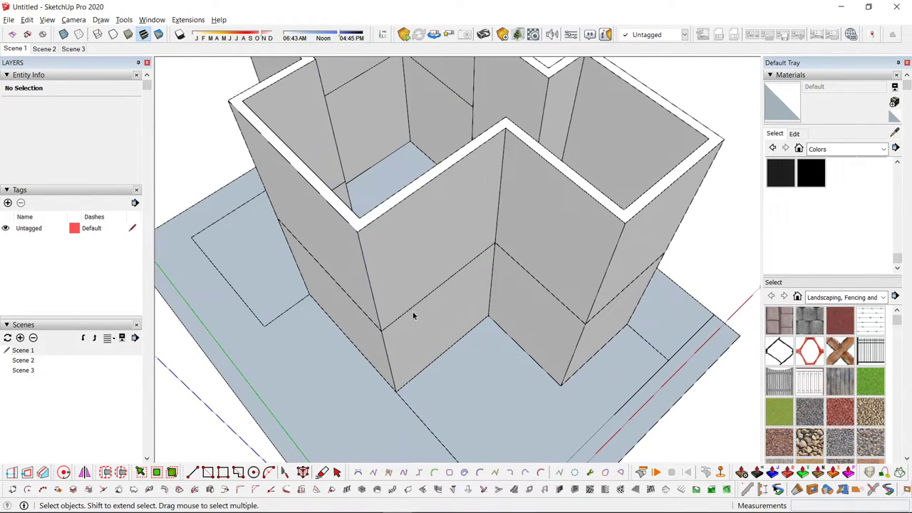
click(381, 330)
click(586, 324)
key(space)
scroll(517, 364, down, 1)
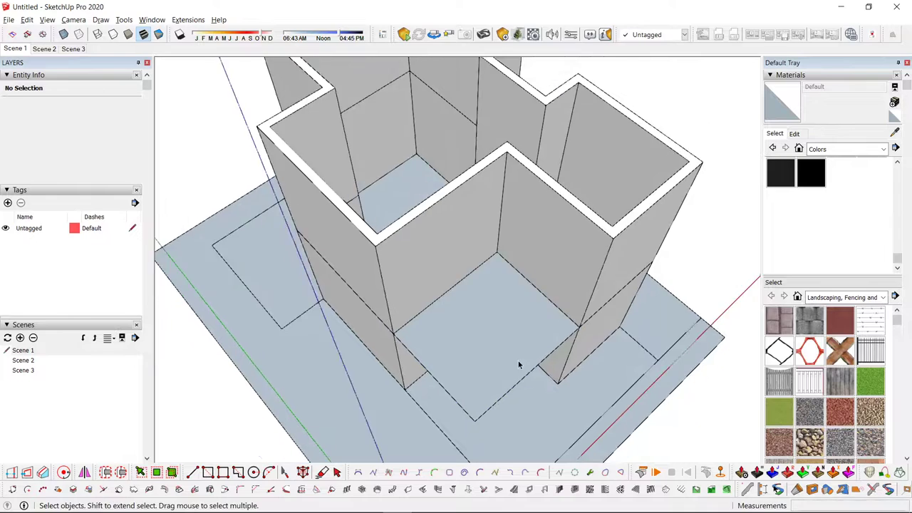
- Extrude the notch rectangle into a 0.15 m thick slab and group it
middle_drag(518, 364, 517, 270)
key(p)
click(516, 271)
text(.15)
key(Return)
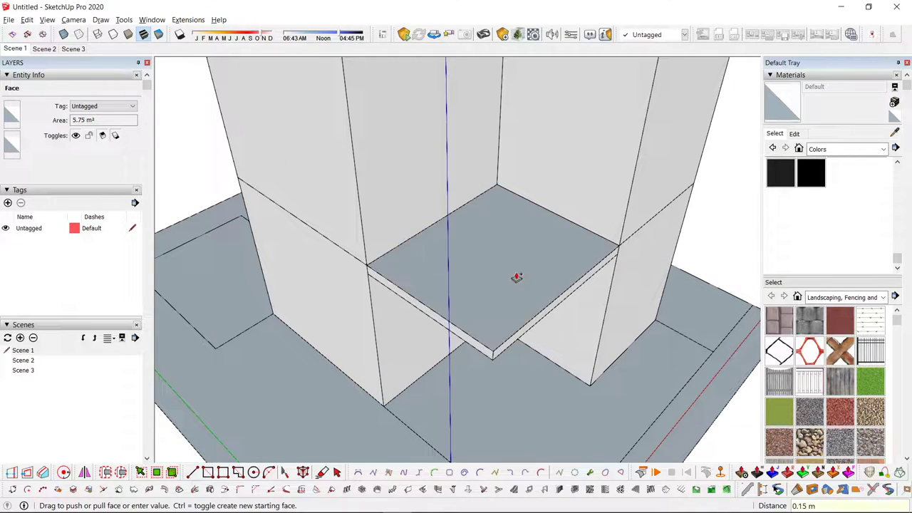
key(space)
triple_click(481, 278)
scroll(481, 278, down, 3)
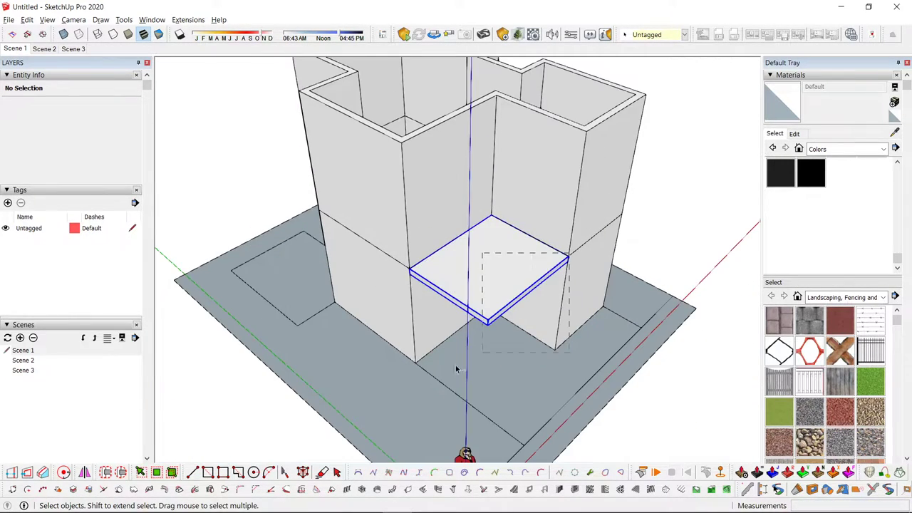
scroll(456, 367, down, 2)
click(434, 422)
- Draw a 1.5 m line outward from the wall corner at floor level and a rectangle from its end to the grouped slab's corner
middle_drag(436, 417, 566, 333)
scroll(485, 324, up, 3)
shift+middle_drag(454, 302, 487, 269)
scroll(466, 272, up, 2)
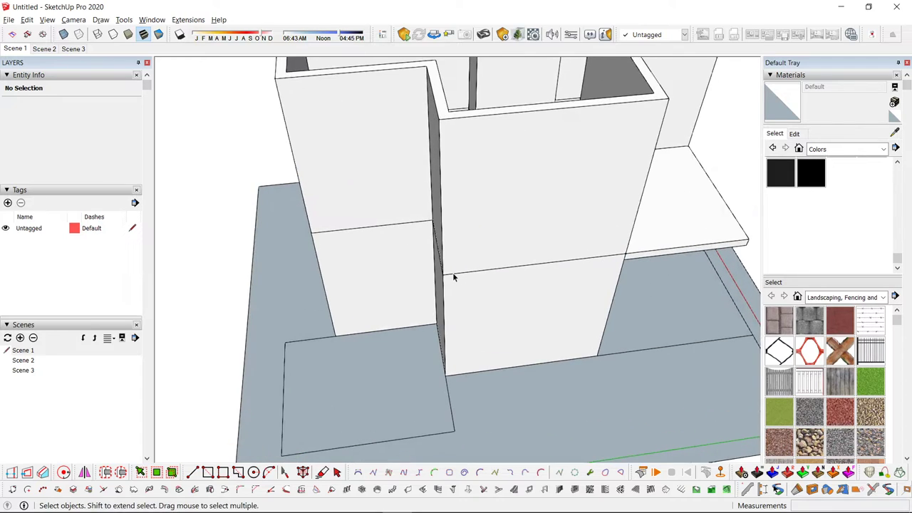
click(442, 274)
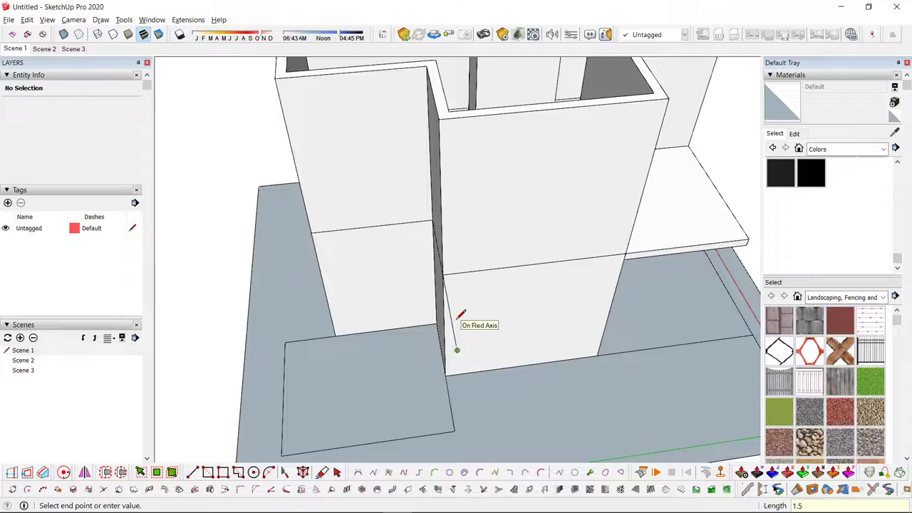
key(r)
click(456, 349)
key(space)
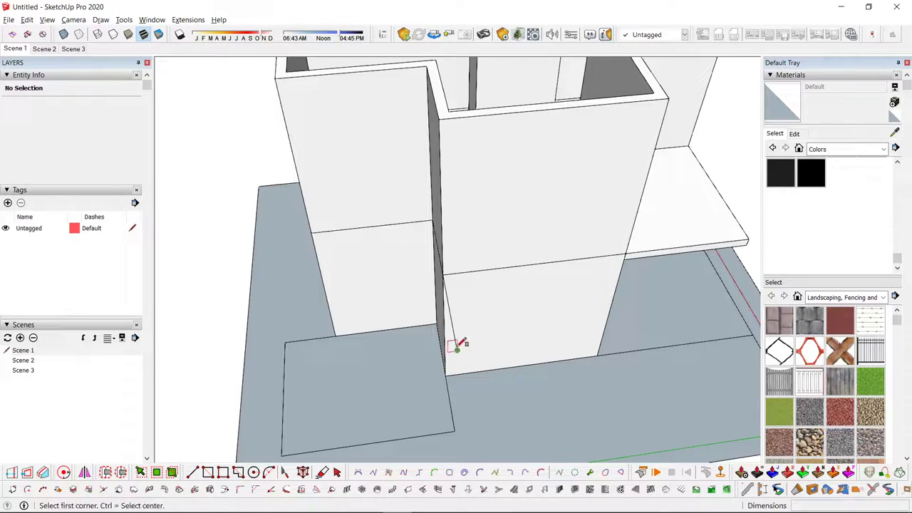
click(456, 349)
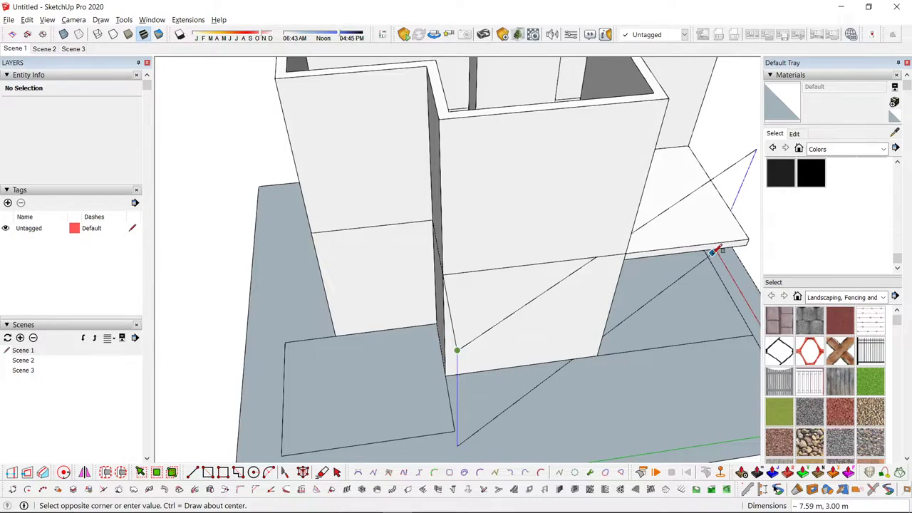
click(749, 238)
- Push/Pull the new rectangle alongside the wall to the same thickness as the neighbouring slab
middle_drag(549, 335, 611, 234)
key(p)
click(611, 232)
scroll(640, 287, down, 2)
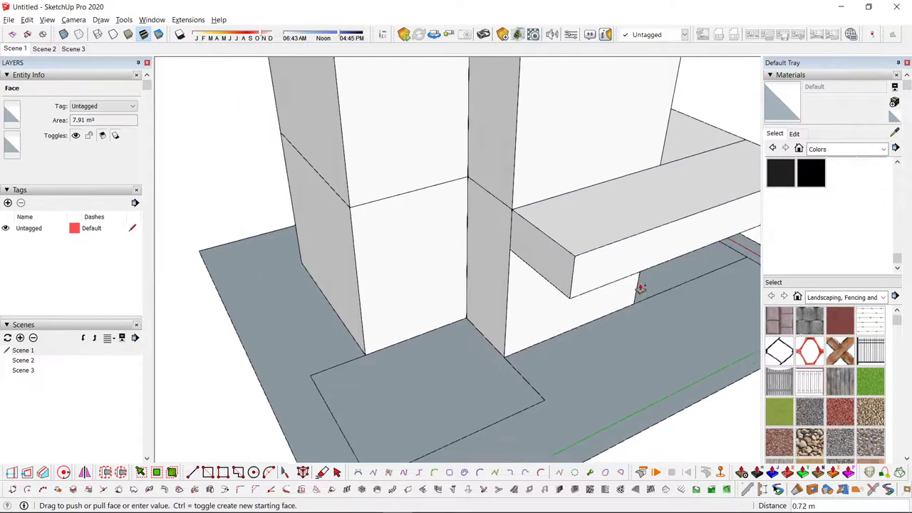
middle_drag(639, 287, 87, 217)
click(356, 153)
key(space)
- Reverse the side slab's top face and group the whole slab
middle_drag(221, 140, 229, 220)
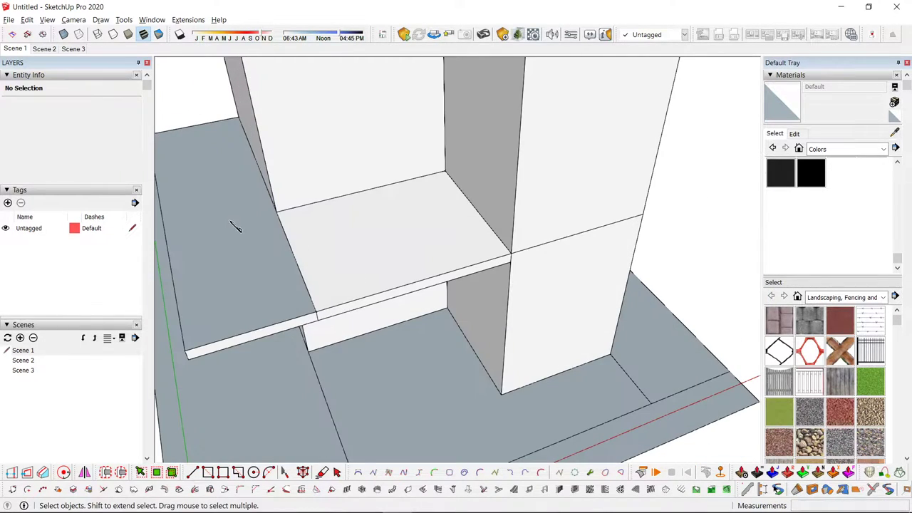
right_click(229, 221)
key(e)
key(ctrl+z)
right_click(231, 227)
key(r)
triple_click(224, 241)
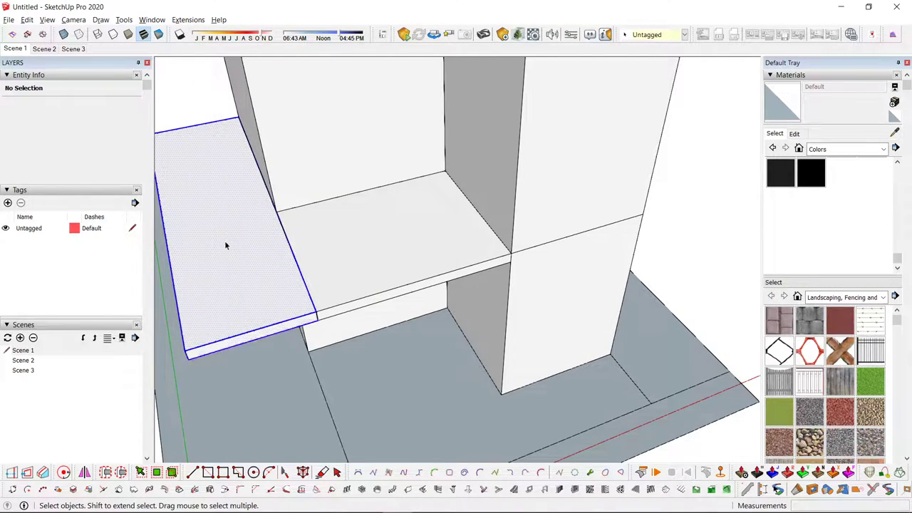
key(ctrl+g)
scroll(308, 247, down, 3)
click(196, 420)
scroll(261, 421, down, 2)
- Copy both slab groups 3 m upward to the top of the upper-storey walls
middle_drag(320, 342, 524, 325)
scroll(412, 283, up, 3)
click(412, 251)
shift+click(358, 271)
key(m)
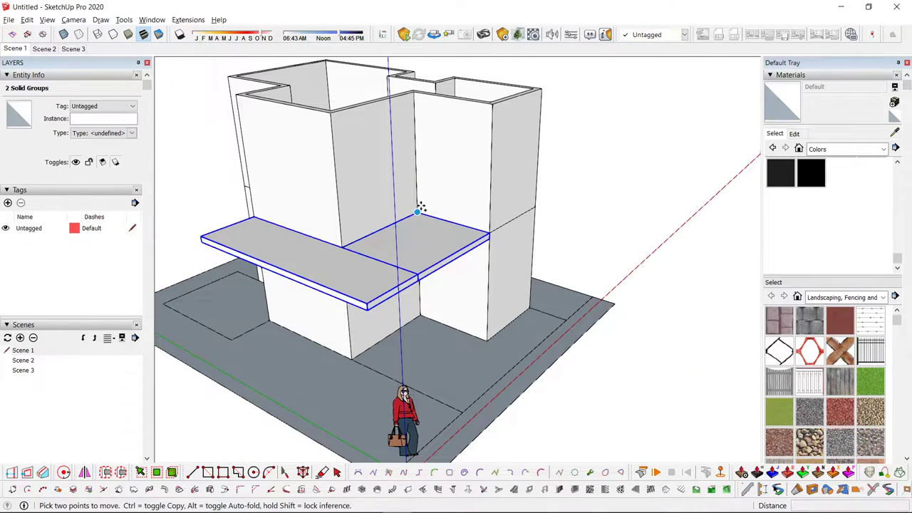
click(416, 212)
key(ctrl)
text(3)
key(Return)
key(space)
scroll(438, 146, down, 2)
click(364, 311)
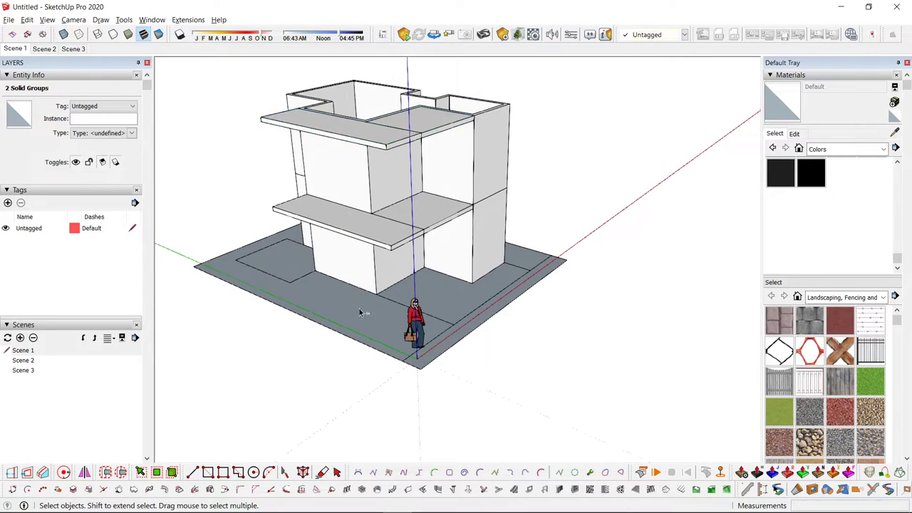
- Draw a rectangle about 0.95 m by 1.61 m on the wall tops, covering the recess and its surrounding walls
middle_drag(363, 311, 278, 228)
middle_drag(452, 218, 399, 287)
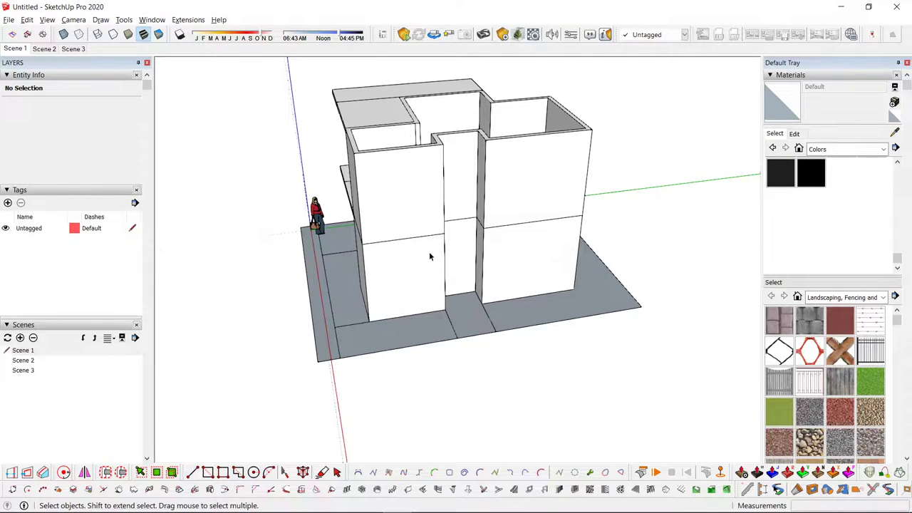
middle_drag(430, 257, 442, 285)
scroll(456, 240, up, 2)
middle_drag(456, 240, 411, 291)
scroll(411, 292, up, 2)
key(r)
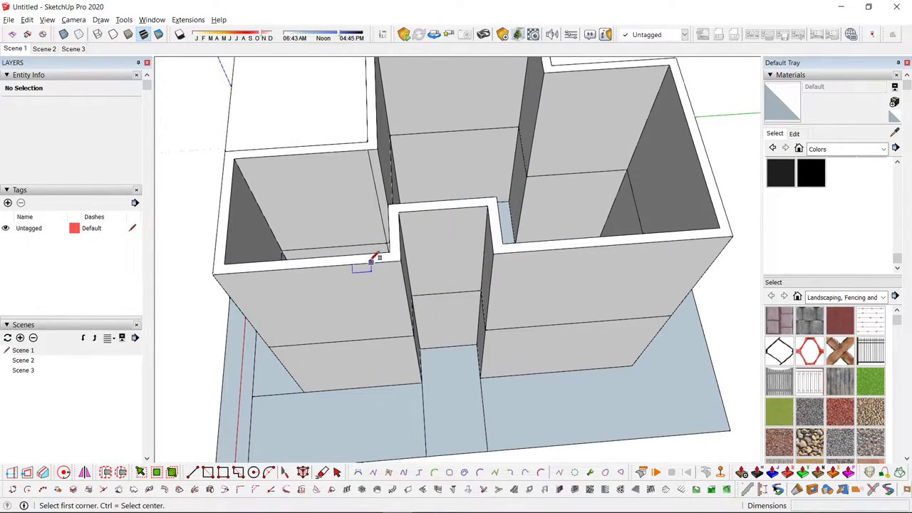
click(387, 205)
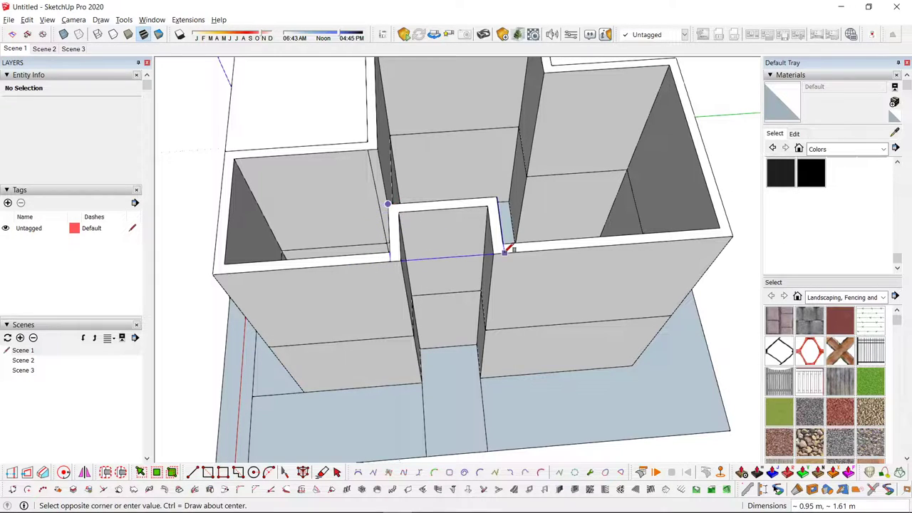
click(504, 252)
key(space)
- Offset the recess rectangle's edges outward to form a wider border, and select the border face
scroll(491, 254, up, 1)
key(f)
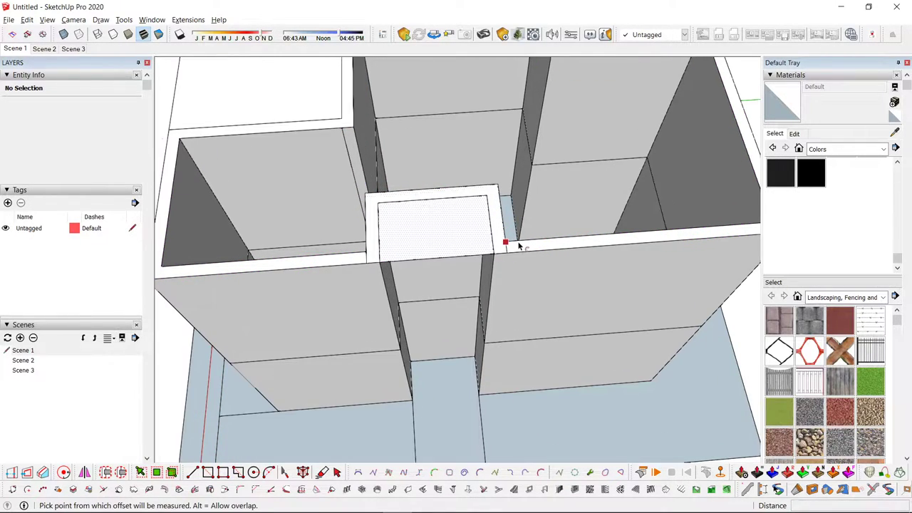
click(515, 243)
click(547, 252)
key(space)
triple_click(500, 275)
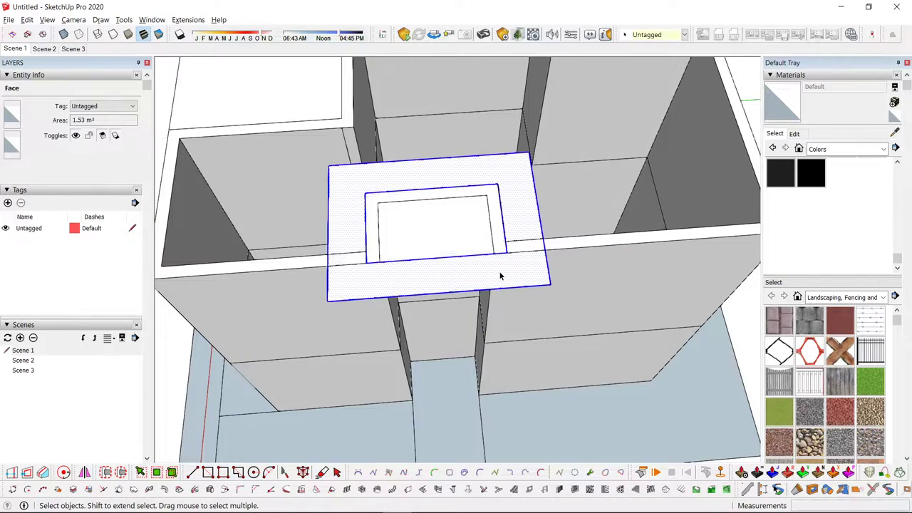
scroll(490, 284, down, 2)
scroll(377, 273, up, 3)
- Divide the border with a line along the outer wall face, redraw the inner recess rectangle, and group all the canopy geometry
click(363, 285)
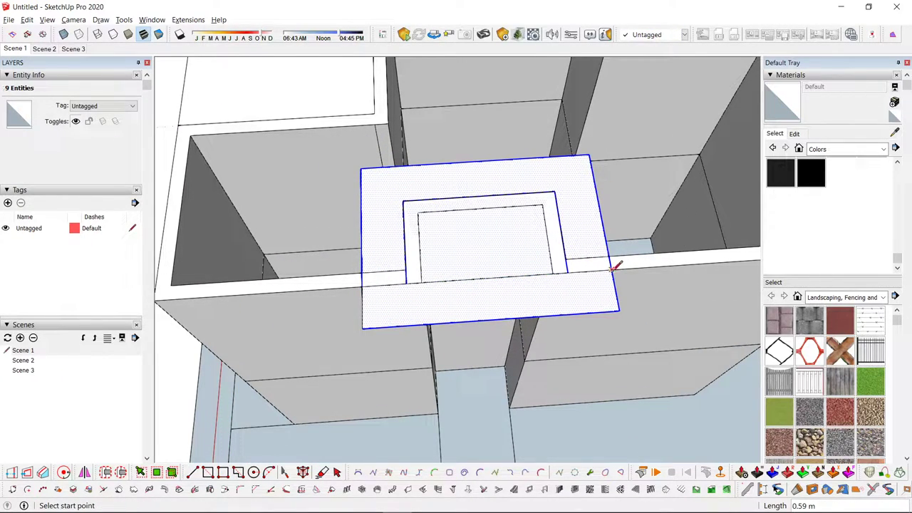
click(554, 271)
scroll(552, 273, up, 1)
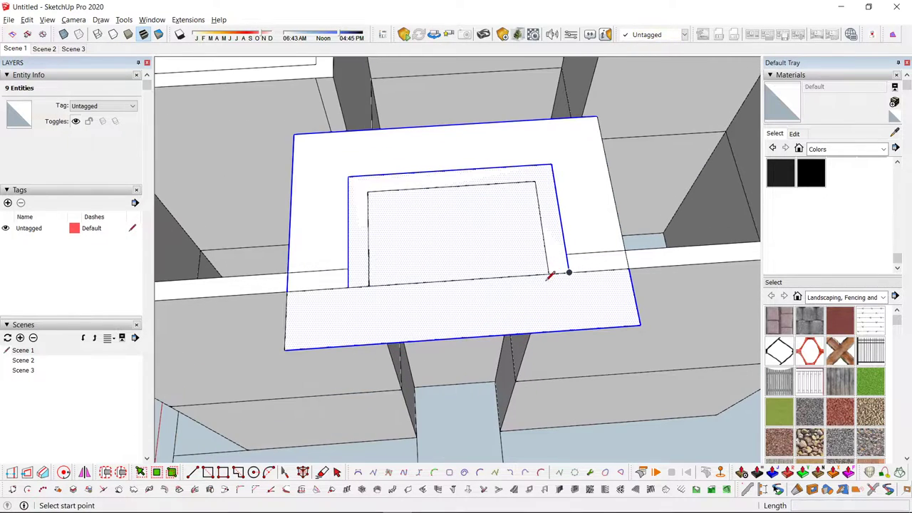
click(535, 181)
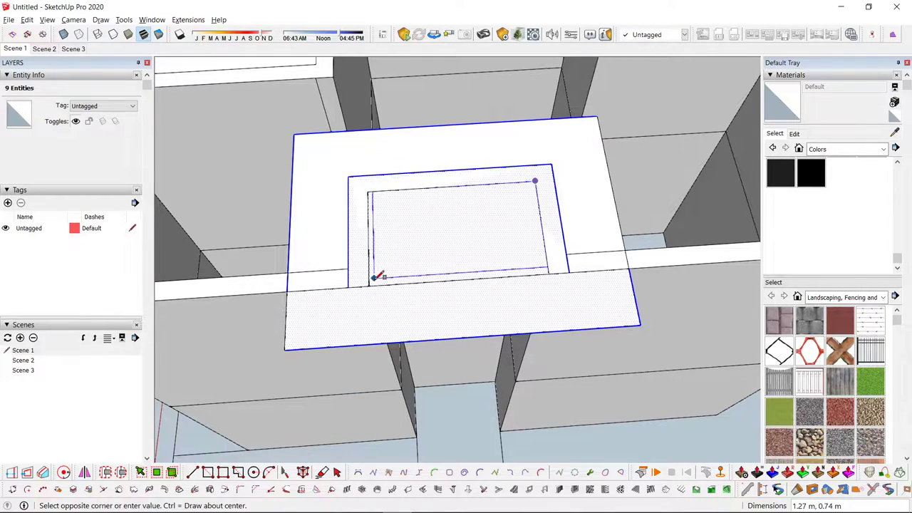
key(space)
triple_click(440, 241)
key(ctrl+g)
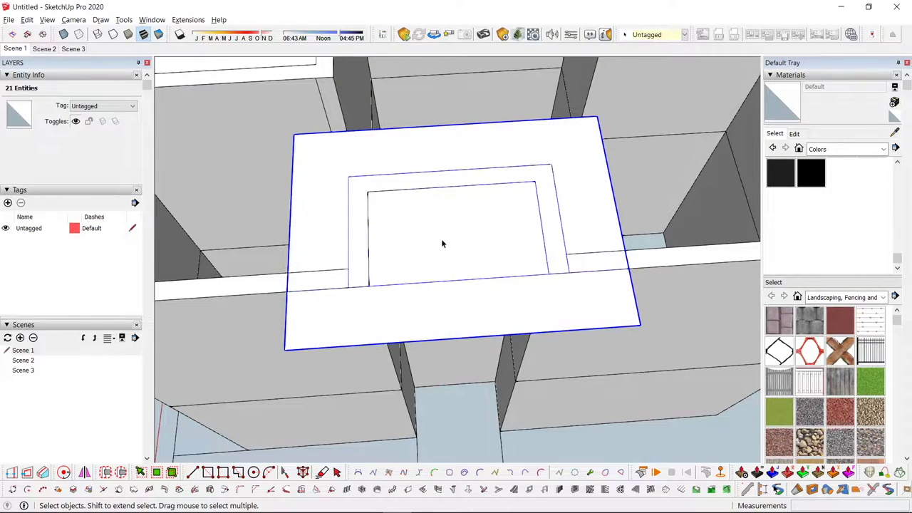
- Open the canopy group and delete the faces and edges lying over the walls and rooms, leaving the T-shaped outline
double_click(440, 241)
scroll(441, 242, down, 2)
key(i)
scroll(521, 220, down, 2)
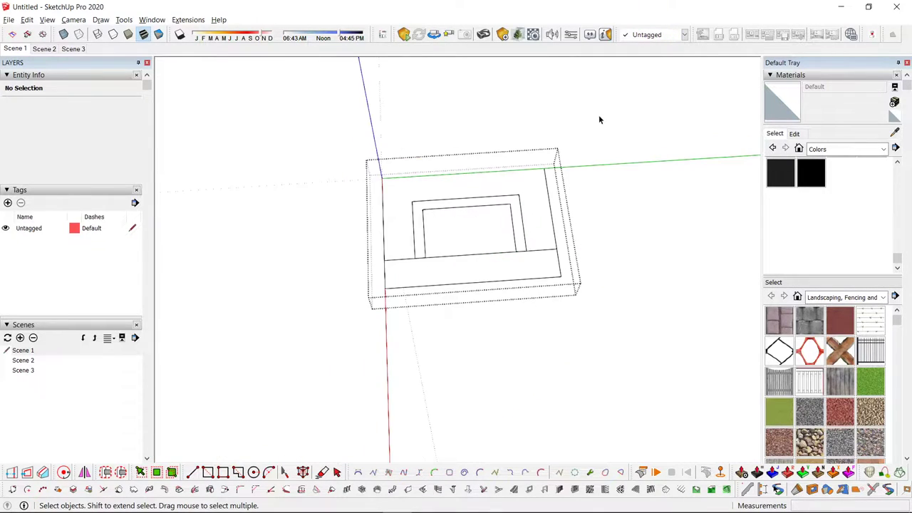
drag(495, 200, 489, 202)
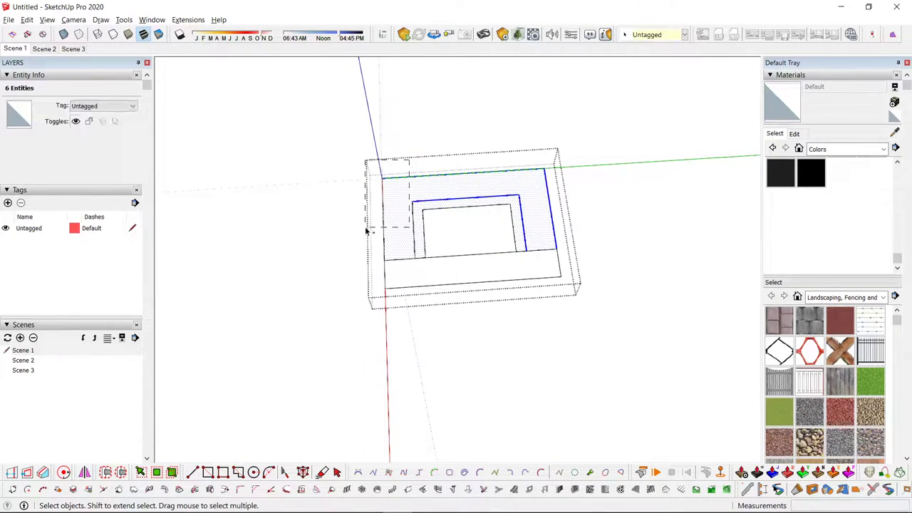
key(Delete)
- Extrude the T-shaped canopy face into a thin slab
middle_drag(425, 226, 484, 261)
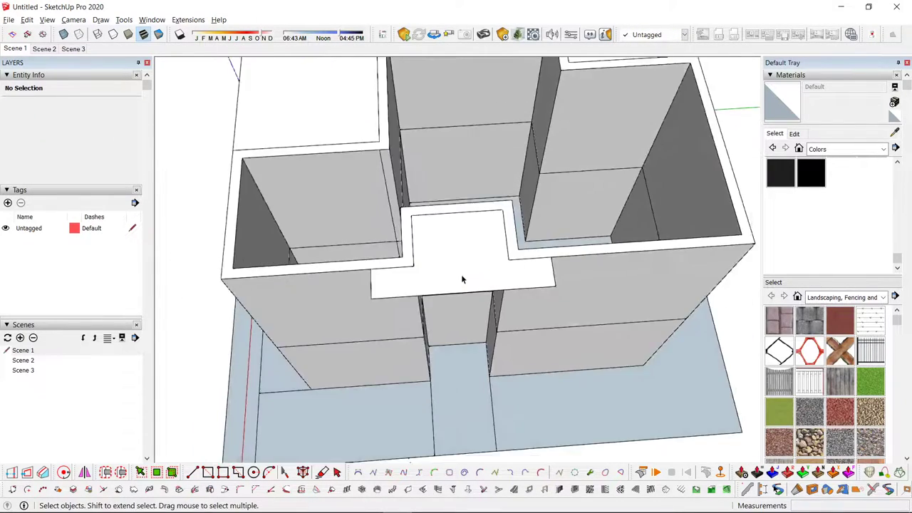
key(p)
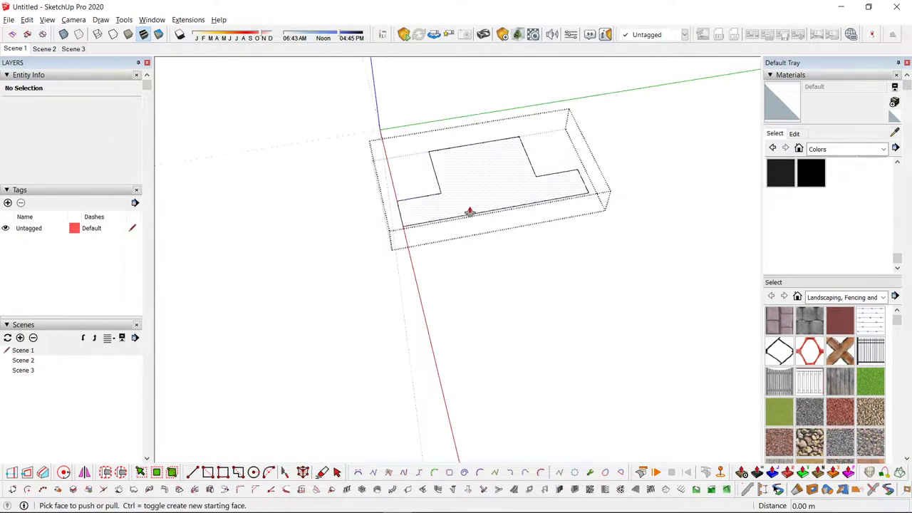
click(468, 215)
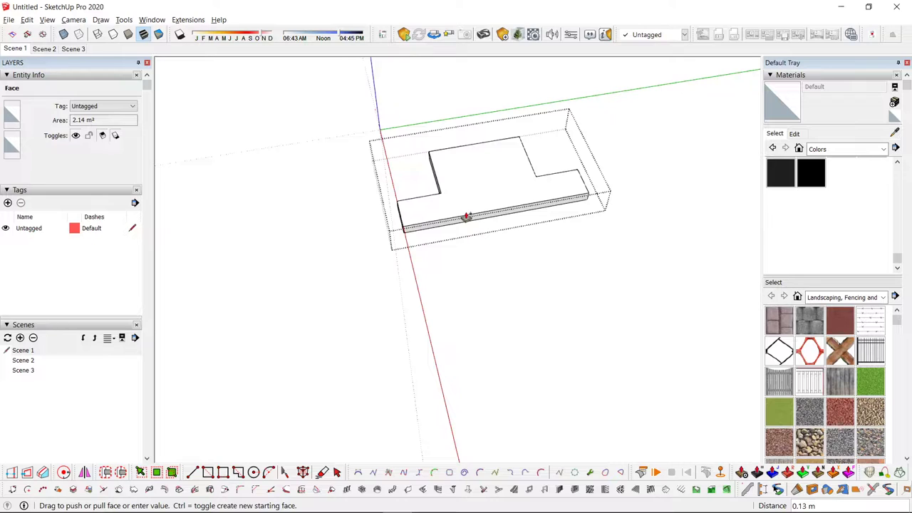
right_click(480, 176)
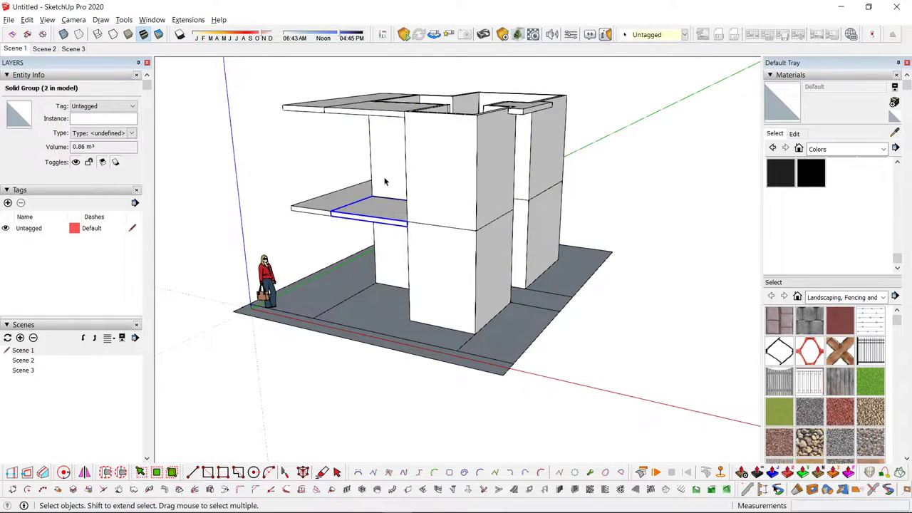
- Trace the roof outline with lines from the side slab's inner corner around the back room and recess canopy
scroll(385, 235, down, 3)
middle_drag(385, 221, 463, 285)
scroll(462, 150, up, 3)
middle_drag(459, 193, 442, 388)
scroll(342, 144, up, 5)
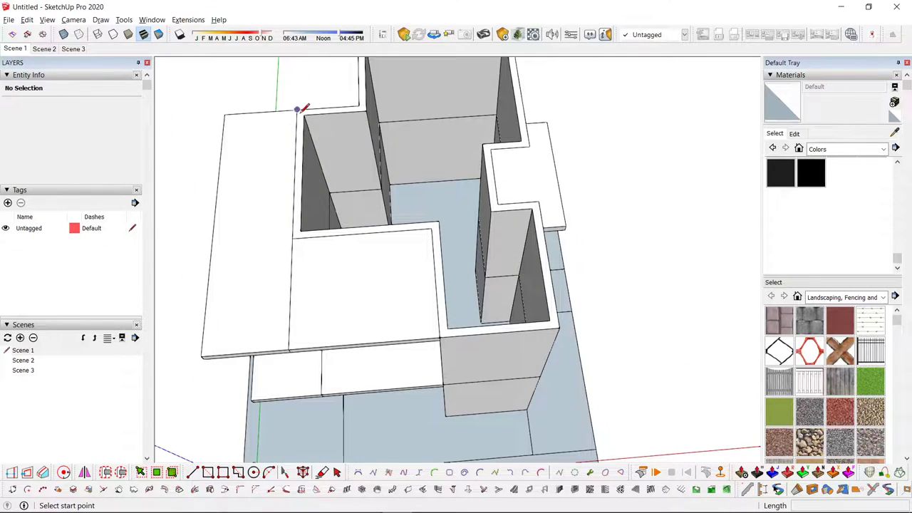
click(297, 110)
shift+middle_drag(389, 79, 364, 205)
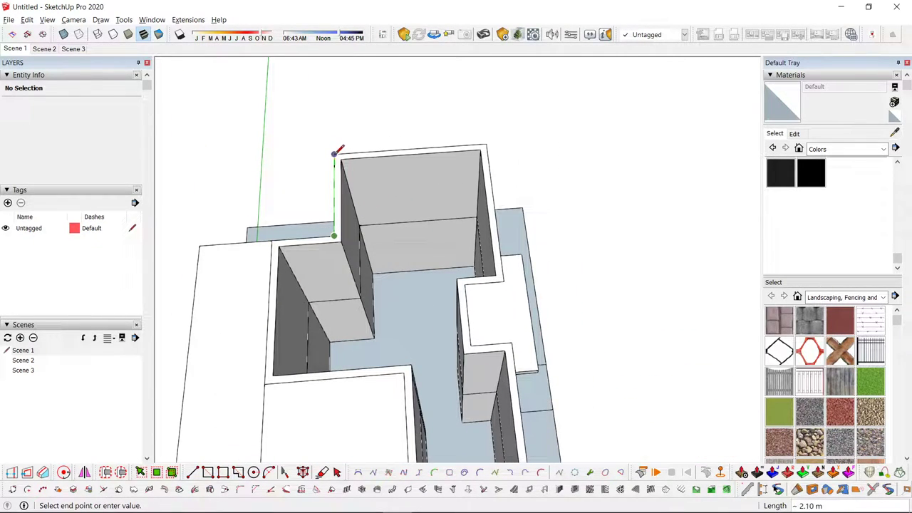
scroll(501, 283, up, 2)
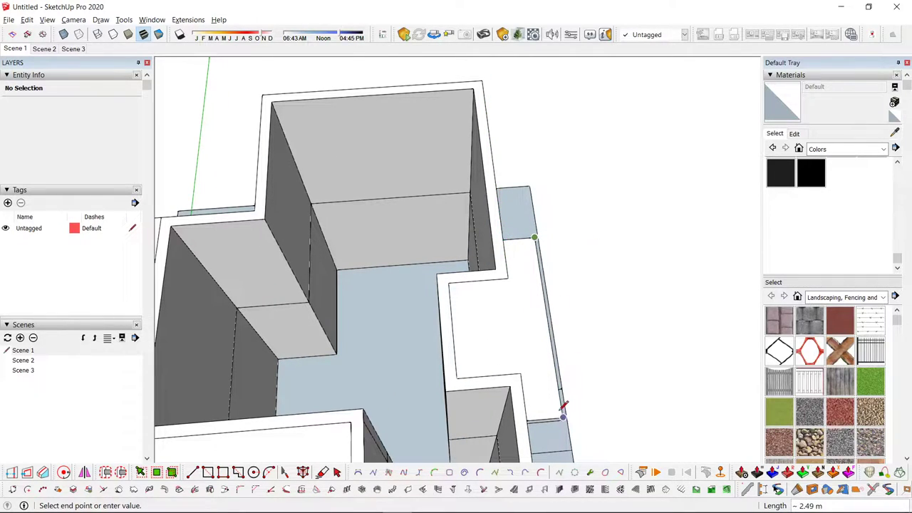
click(527, 420)
- Complete the roof outline along the outer faces of the remaining walls, closing it into a single face
scroll(527, 419, down, 2)
middle_drag(527, 418, 538, 285)
scroll(556, 404, up, 2)
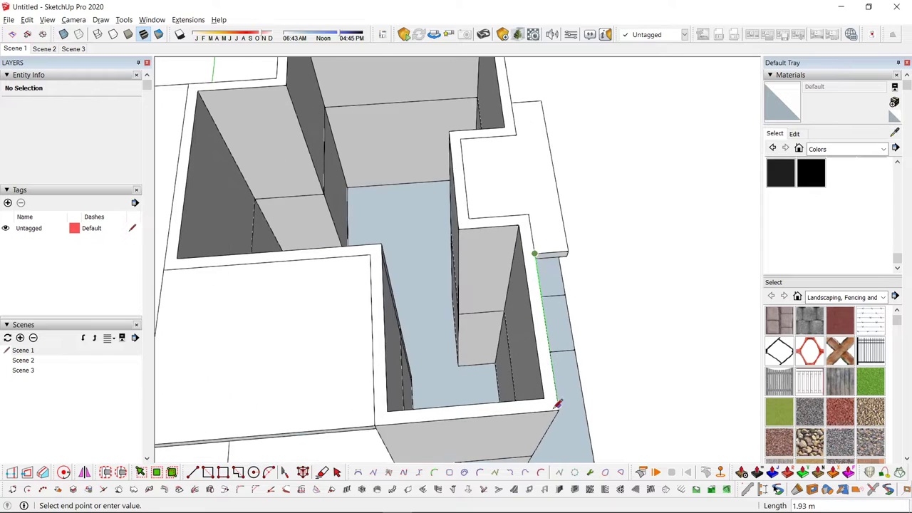
click(374, 425)
scroll(374, 425, down, 2)
middle_drag(374, 424, 426, 371)
scroll(443, 345, up, 2)
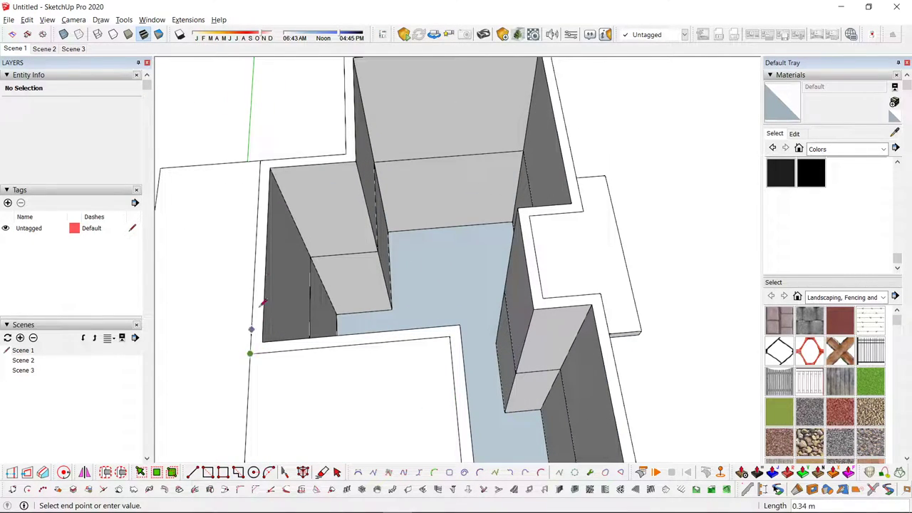
click(267, 160)
key(space)
- Select the roof face with its edges and create a hip roof with 30° pitch, 1.00 m overhang, 0.20 m vertical offset and 0.15 m fascia
scroll(299, 230, down, 1)
scroll(299, 230, down, 3)
middle_drag(410, 229, 422, 144)
scroll(377, 191, up, 1)
double_click(378, 191)
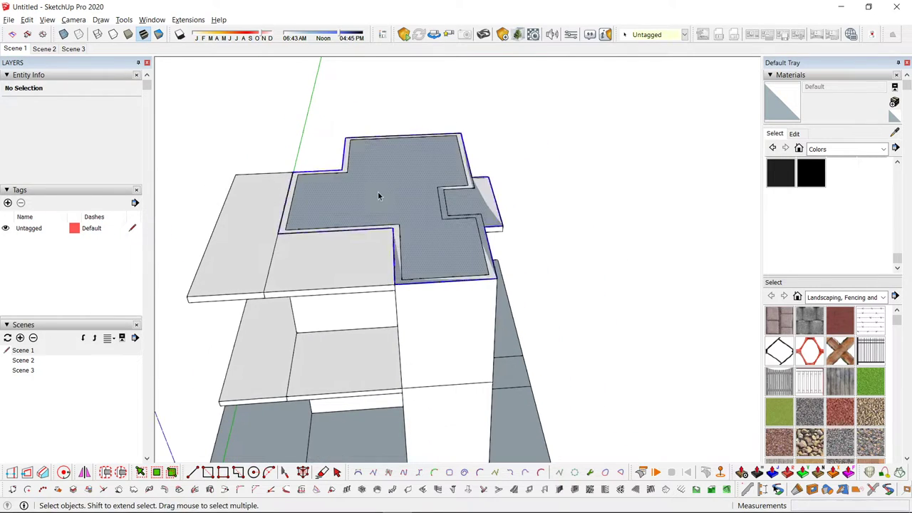
middle_drag(489, 213, 376, 207)
scroll(375, 206, up, 2)
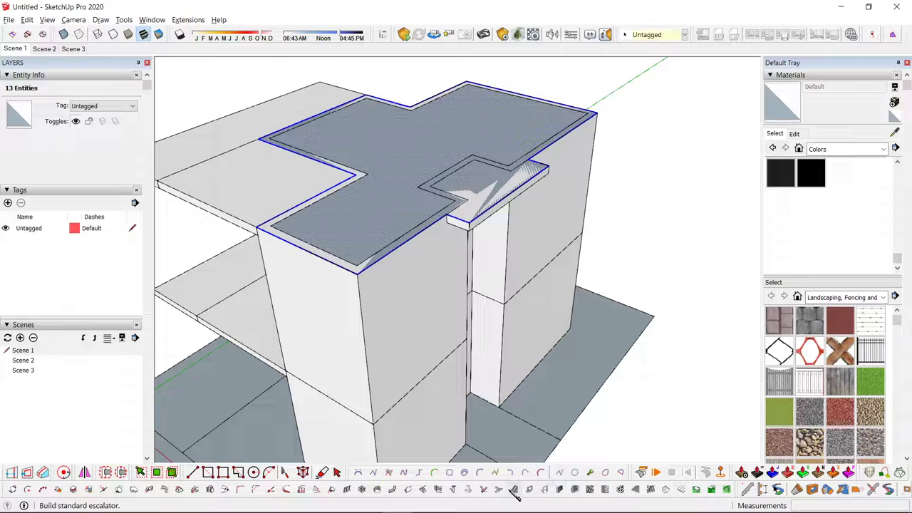
click(666, 490)
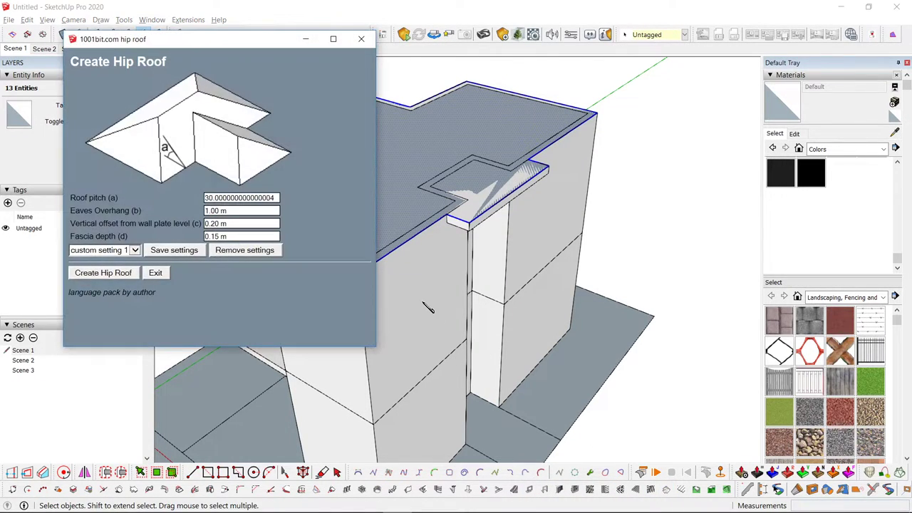
click(117, 275)
scroll(392, 216, down, 4)
middle_drag(401, 278, 697, 131)
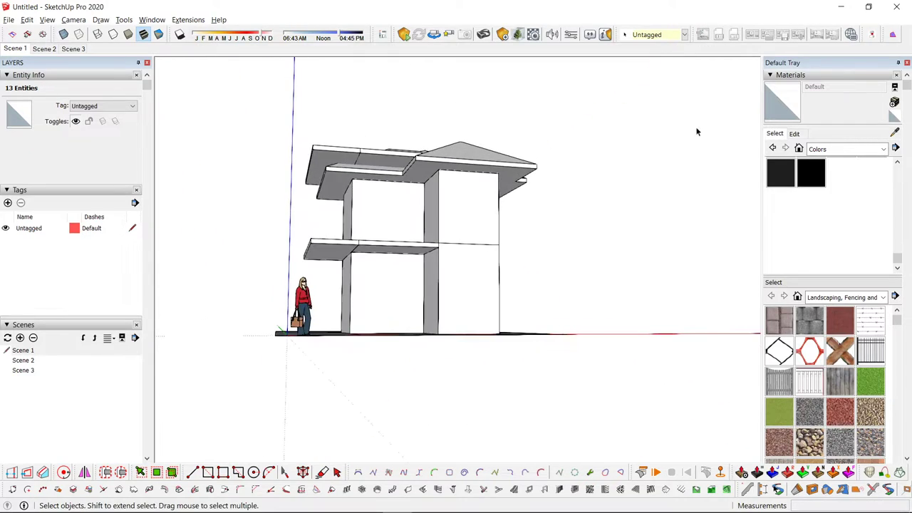
middle_drag(575, 284, 529, 321)
scroll(443, 163, up, 3)
click(442, 161)
key(m)
click(469, 174)
key(space)
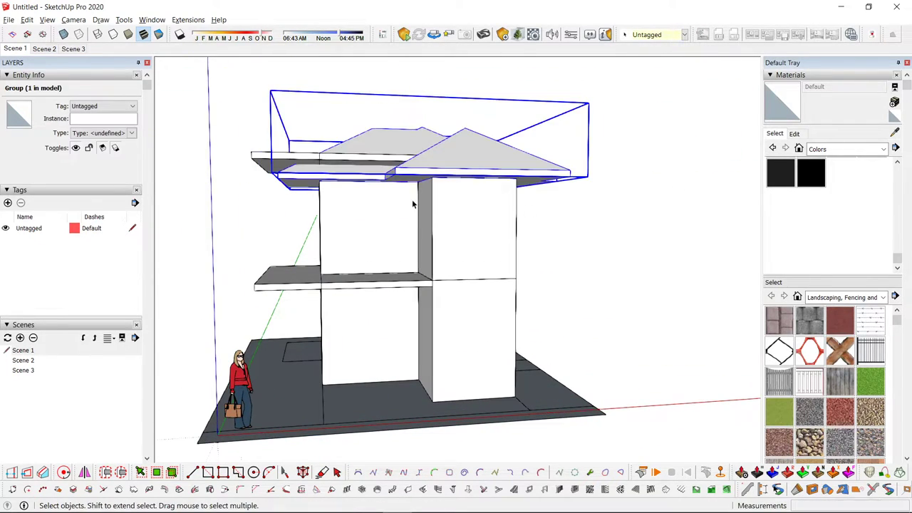
- Try to delete the two adjoining upper canopy slabs that protrude through the roof
middle_drag(413, 204, 580, 368)
click(373, 300)
middle_drag(404, 329, 412, 259)
scroll(436, 218, up, 2)
shift+click(433, 215)
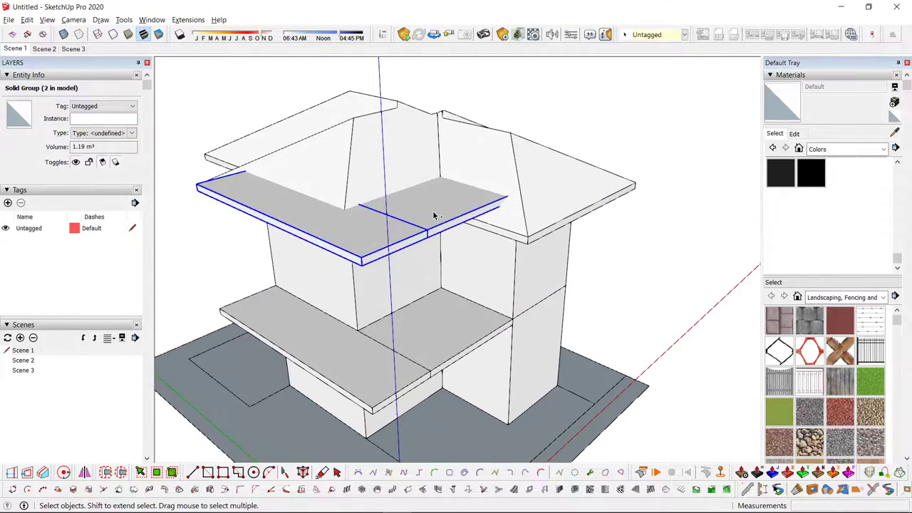
key(Delete)
scroll(434, 216, down, 3)
middle_drag(487, 248, 350, 164)
scroll(349, 218, down, 2)
middle_drag(351, 223, 538, 291)
scroll(414, 180, up, 3)
middle_drag(421, 278, 363, 205)
middle_drag(425, 124, 413, 170)
scroll(437, 87, up, 2)
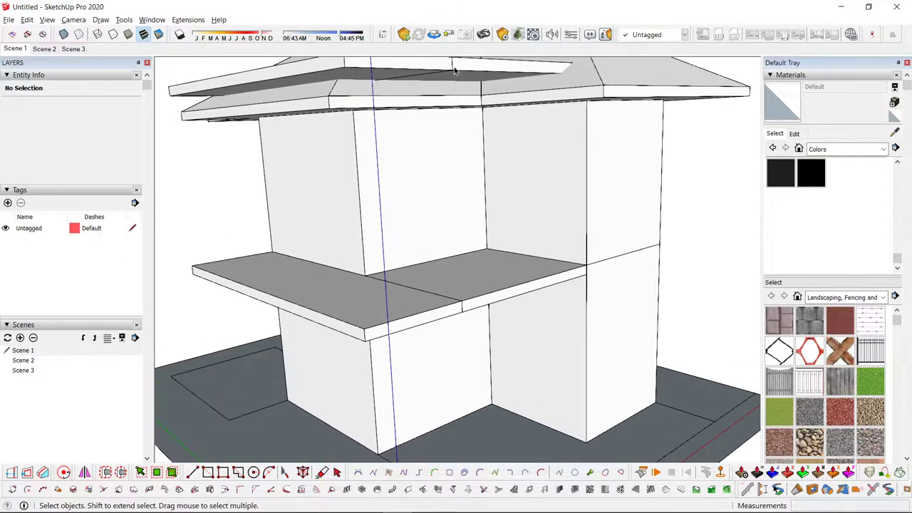
- Try to move the two adjoining upper canopy slabs down to just beneath the roof eaves
middle_drag(444, 143, 452, 108)
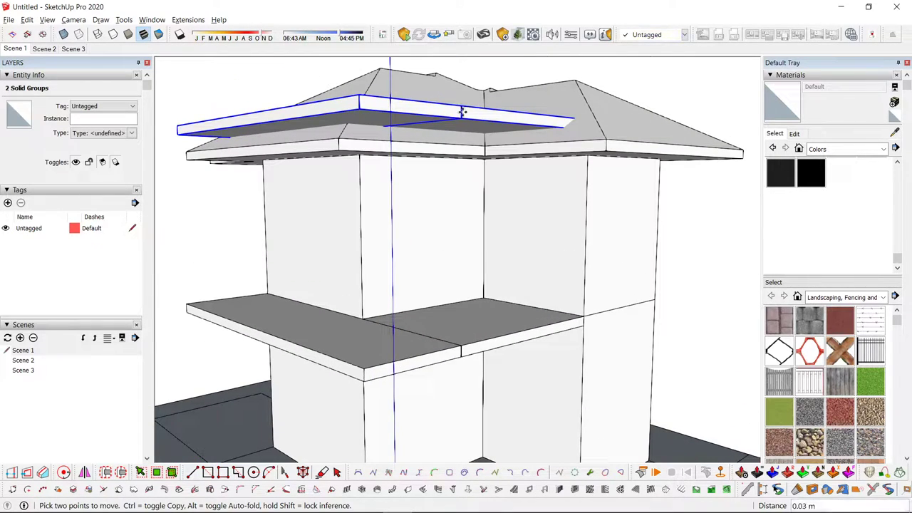
click(598, 151)
key(space)
scroll(459, 231, down, 4)
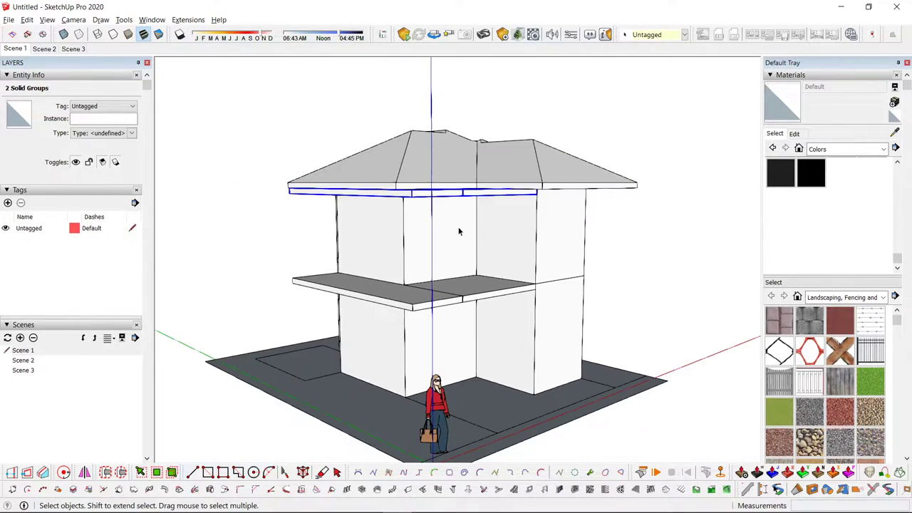
scroll(459, 231, up, 3)
key(l)
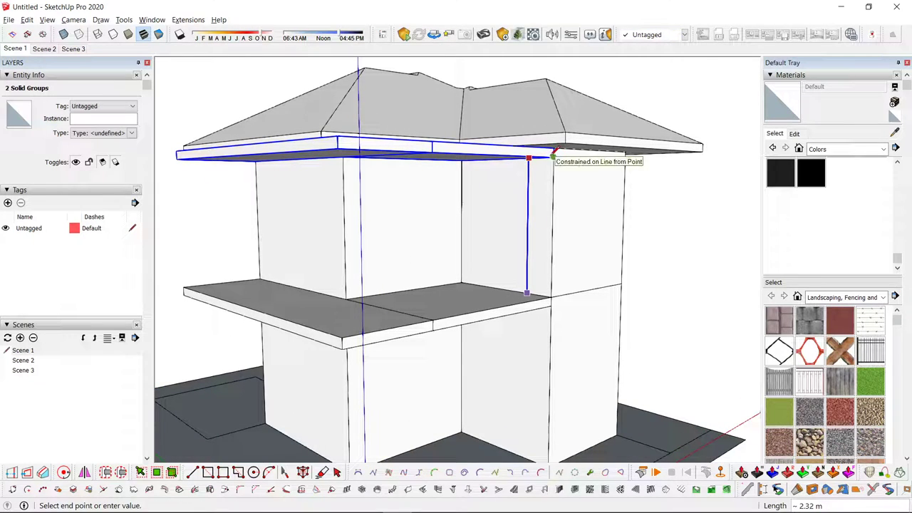
key(space)
scroll(356, 277, down, 5)
click(214, 312)
scroll(401, 215, up, 5)
key(ctrl+z)
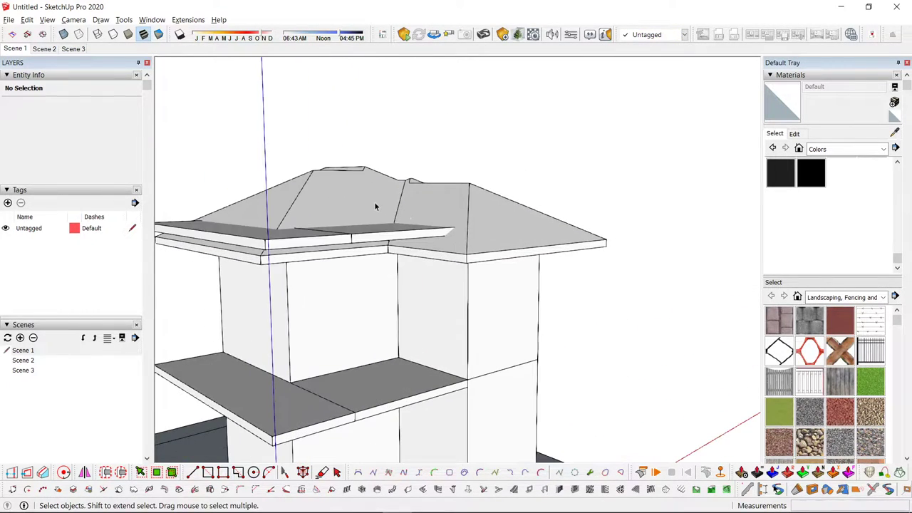
- Try to move the roof group so that it meets the upper canopy slab's top corner at the wall
click(376, 207)
scroll(478, 279, up, 4)
middle_drag(478, 278, 489, 178)
scroll(510, 154, up, 1)
key(m)
click(481, 147)
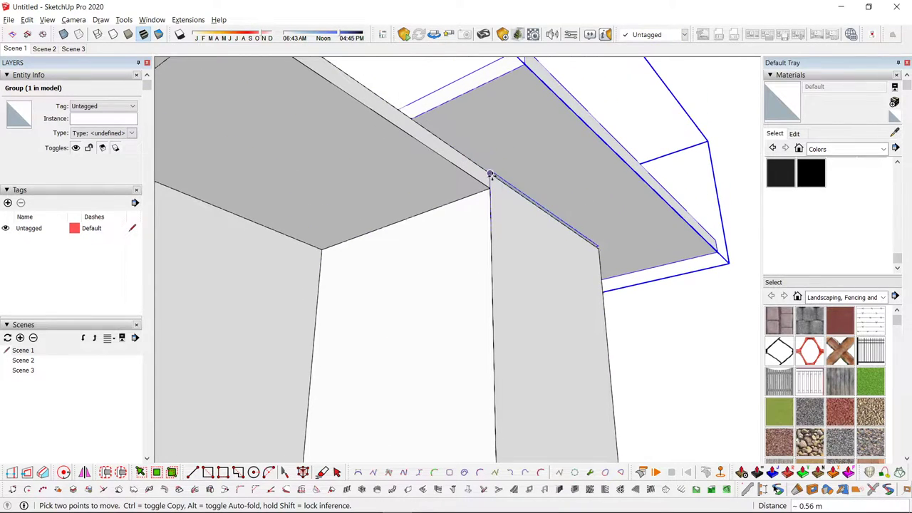
scroll(491, 175, up, 2)
click(490, 173)
key(d)
scroll(649, 283, down, 3)
key(space)
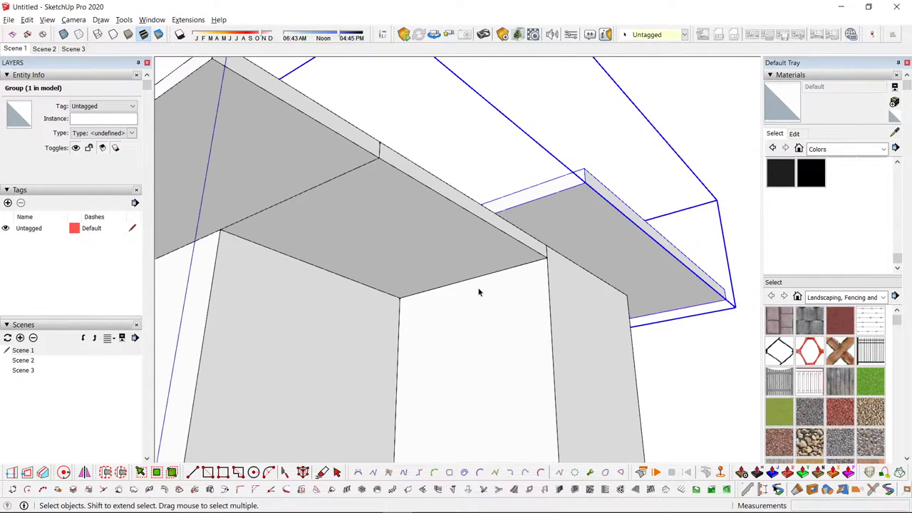
middle_drag(478, 292, 443, 399)
scroll(419, 331, down, 4)
key(ctrl+z)
- Lift the roof group clear of the upper canopy slabs and drop it back down onto the house
middle_drag(419, 332, 463, 298)
click(464, 297)
middle_drag(501, 343, 547, 248)
key(m)
click(631, 194)
click(627, 74)
key(space)
scroll(548, 217, down, 2)
click(601, 205)
click(456, 206)
middle_drag(629, 212, 370, 219)
key(shift+d)
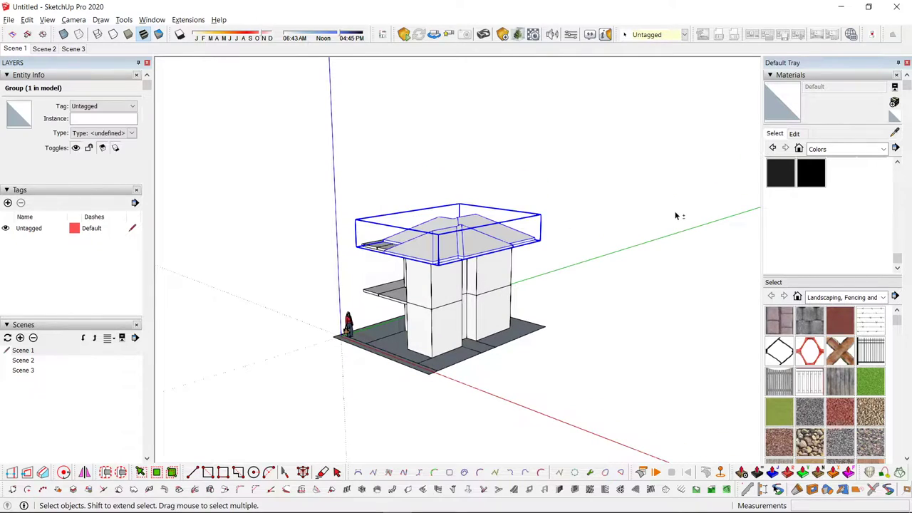
scroll(414, 256, up, 3)
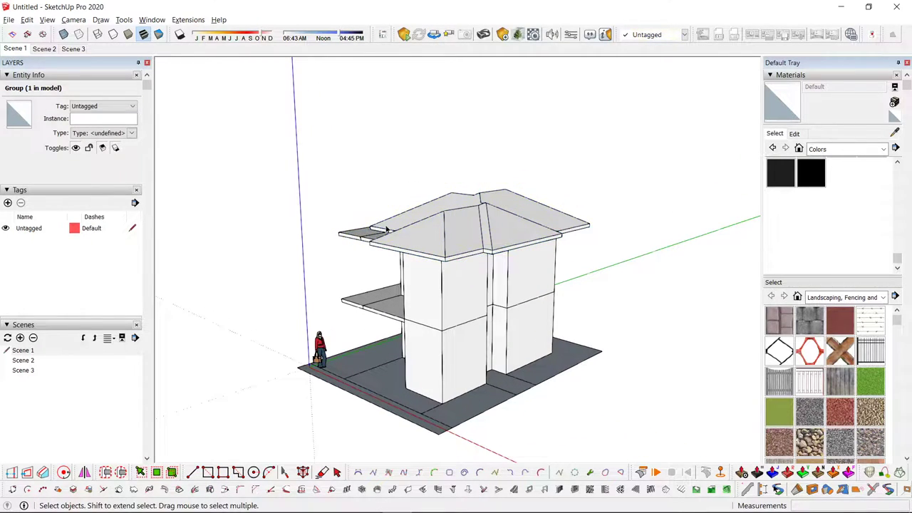
middle_drag(387, 229, 436, 226)
- Select the upper-storey walls, canopy slabs and roof, and lift them well above the ground floor in the front view
click(631, 258)
drag(626, 164, 385, 285)
key(F4)
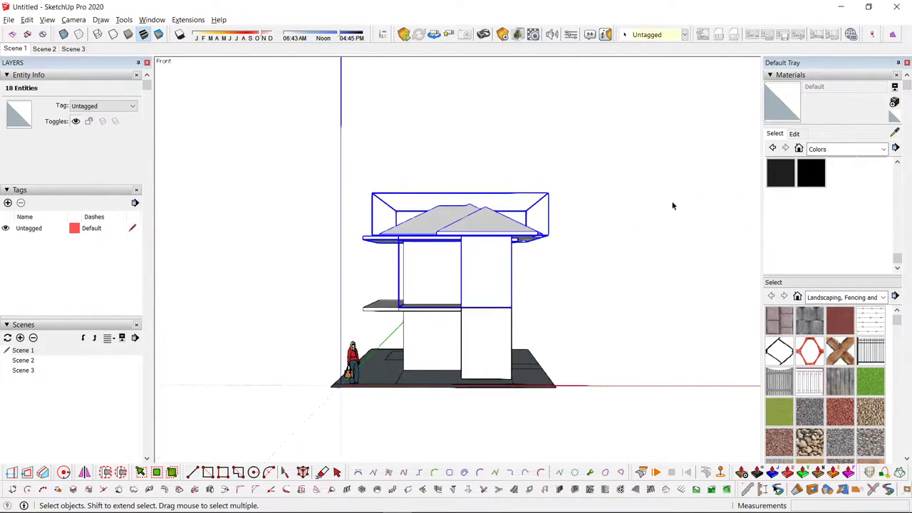
scroll(674, 204, down, 3)
shift+middle_drag(602, 287, 421, 323)
key(m)
click(553, 273)
click(550, 139)
key(space)
scroll(549, 138, down, 2)
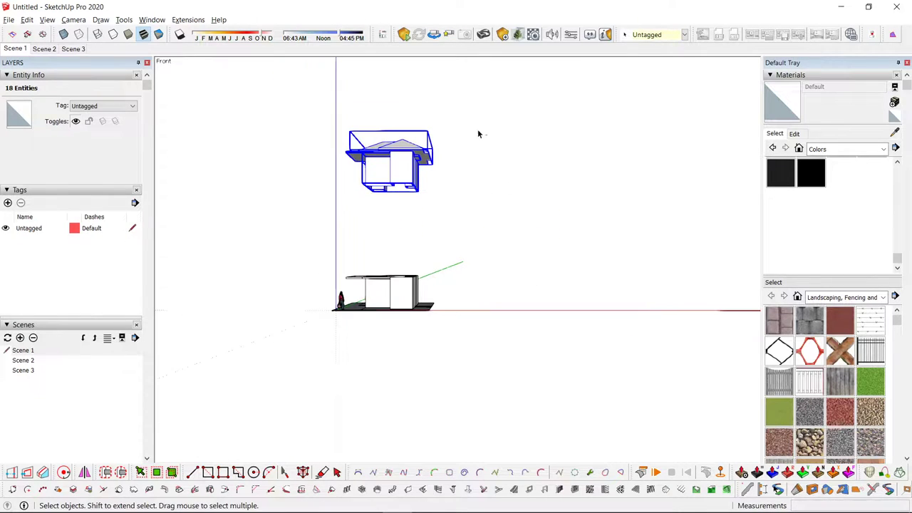
- Try to move the raised upper-storey wall group down, separating it from the roof
click(478, 130)
middle_drag(374, 207, 393, 256)
click(517, 182)
click(514, 216)
key(space)
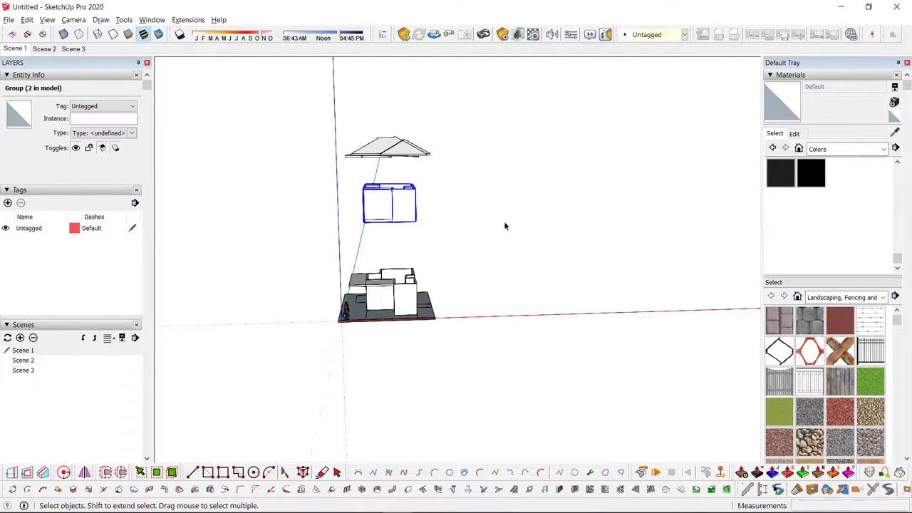
click(449, 172)
scroll(313, 236, up, 4)
middle_drag(313, 237, 488, 176)
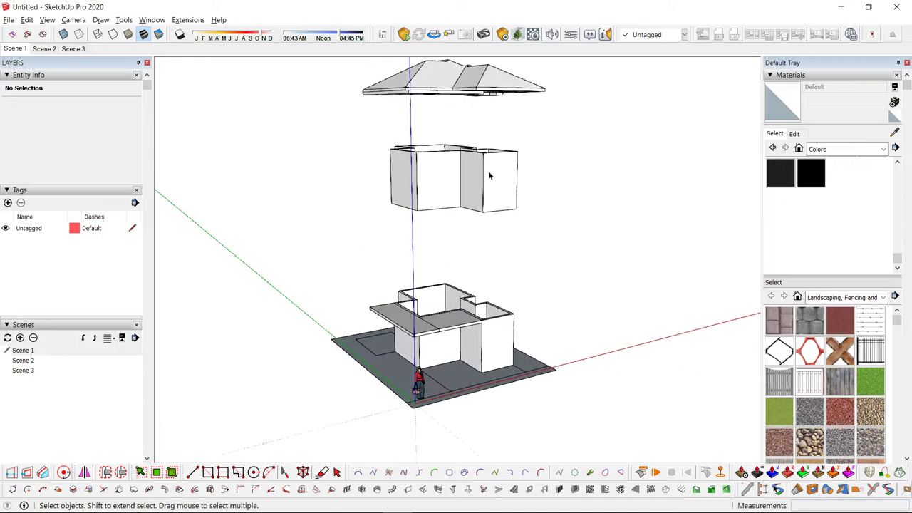
key(ctrl+z)
- Try to drop the raised roof group down onto the upper-storey walls
click(430, 82)
shift+middle_drag(431, 82, 434, 116)
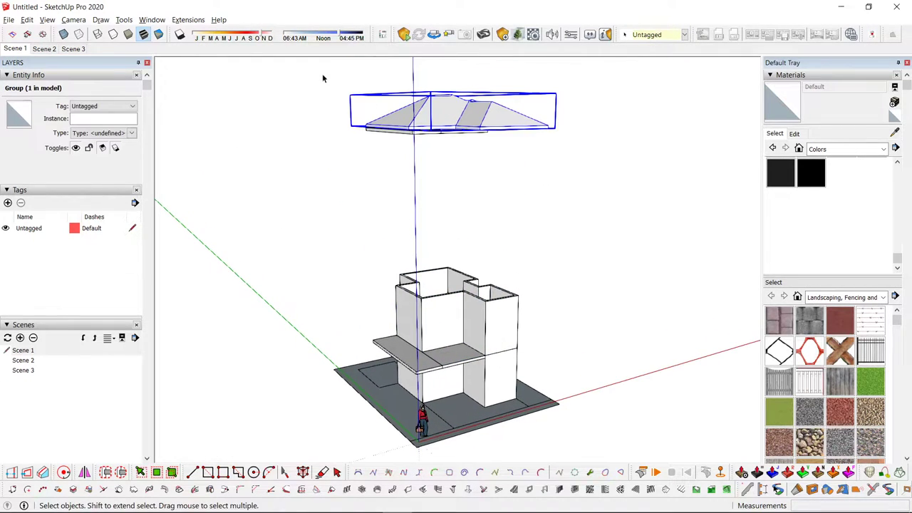
key(shift+d)
key(ctrl+z)
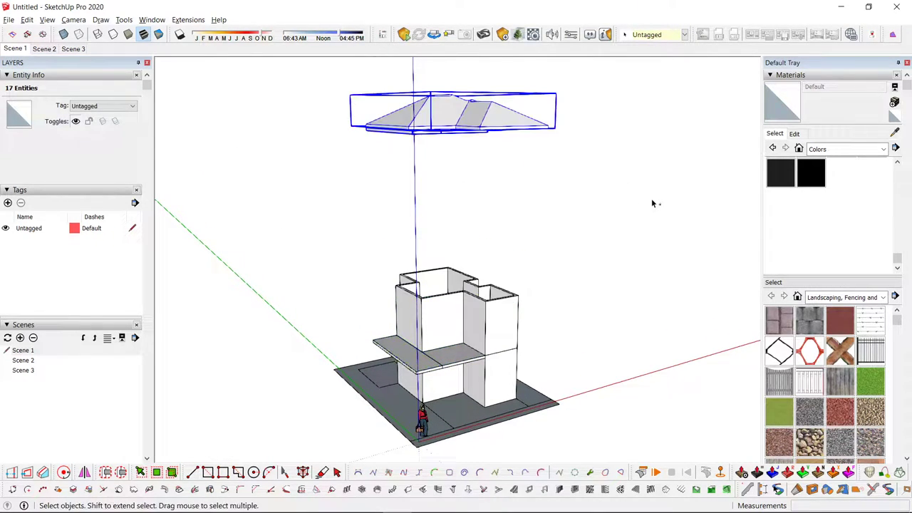
scroll(407, 139, up, 1)
key(shift+d)
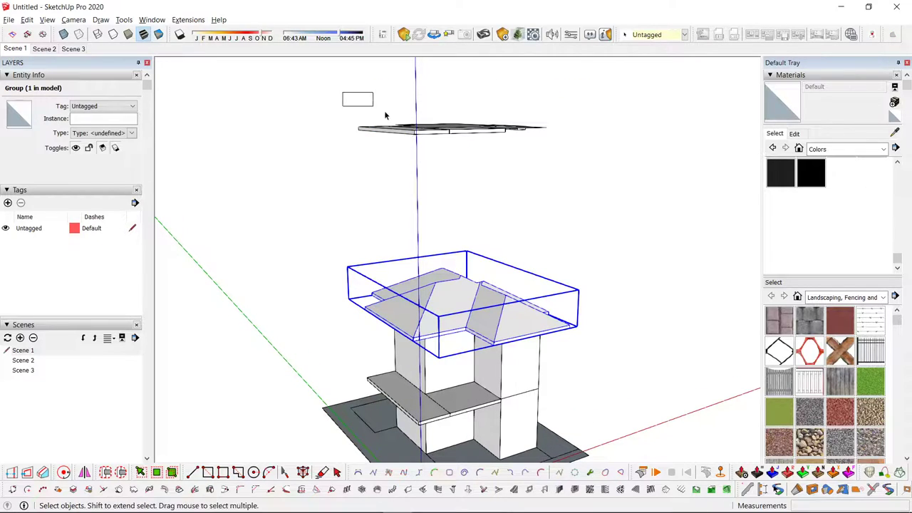
- Try to drop the remaining raised canopy slabs, and undo the recent lifting and dropping of the upper parts
drag(385, 115, 669, 186)
key(shift+d)
key(ctrl+z)
key(ctrl+z)
key(ctrl+z)
key(ctrl+z)
key(ctrl+z)
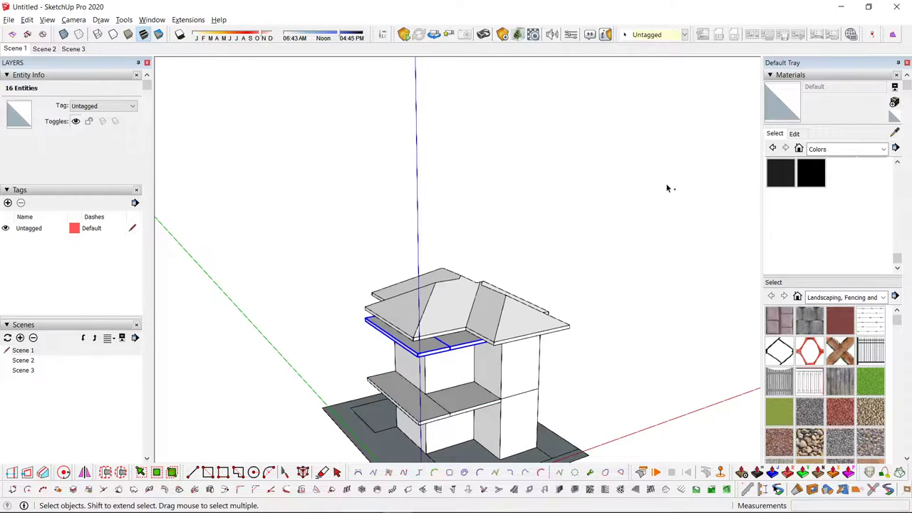
- Copy the upper recess canopy slab 3 m straight down to the level between the two storeys
scroll(668, 188, down, 2)
click(607, 264)
scroll(491, 346, up, 6)
scroll(610, 312, down, 2)
middle_drag(611, 312, 253, 254)
scroll(435, 225, down, 2)
middle_drag(450, 229, 446, 235)
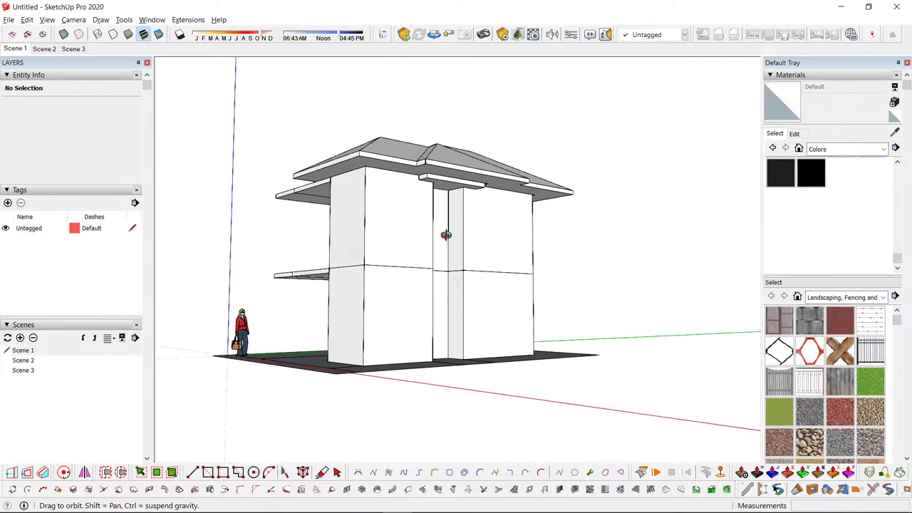
scroll(446, 235, up, 2)
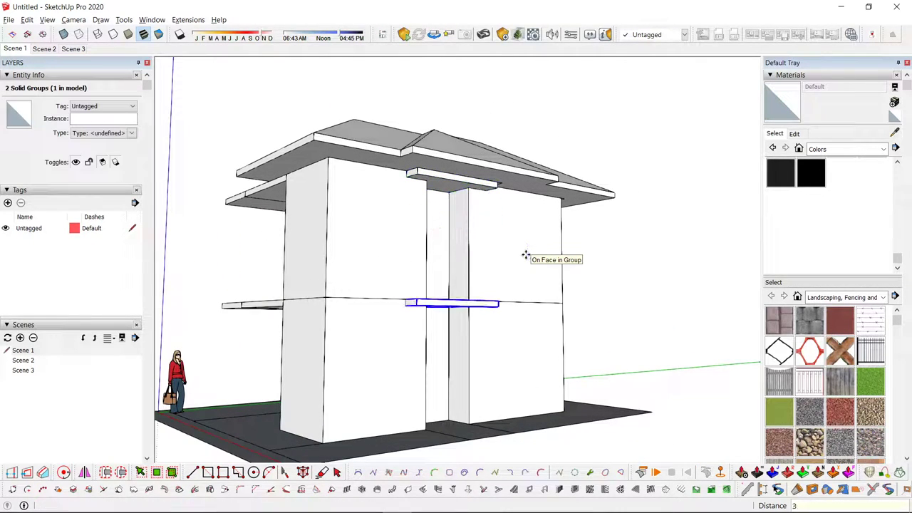
key(space)
scroll(526, 254, down, 2)
click(564, 167)
- Examine the house from the recess side and the front, checking the roof, canopies and walls
middle_drag(484, 328, 409, 421)
scroll(409, 304, up, 2)
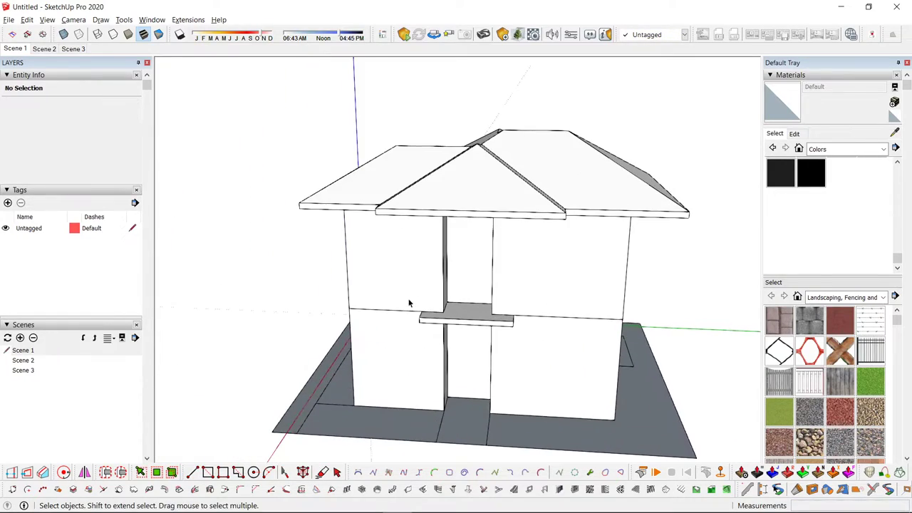
scroll(409, 303, down, 2)
middle_drag(409, 304, 702, 246)
scroll(566, 334, up, 3)
scroll(560, 349, down, 3)
scroll(525, 363, up, 2)
scroll(526, 363, down, 2)
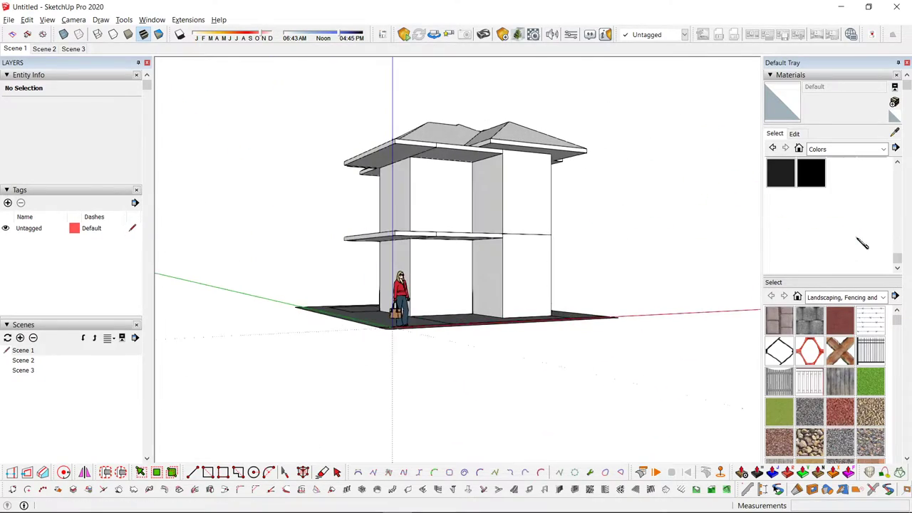
middle_drag(597, 317, 493, 321)
scroll(492, 319, up, 2)
scroll(541, 304, up, 3)
middle_drag(558, 296, 313, 279)
scroll(416, 370, down, 3)
scroll(416, 330, up, 4)
middle_drag(447, 289, 337, 406)
- Try to draw a rectangle spanning both storeys on the outer wall beside the recess
scroll(336, 407, up, 2)
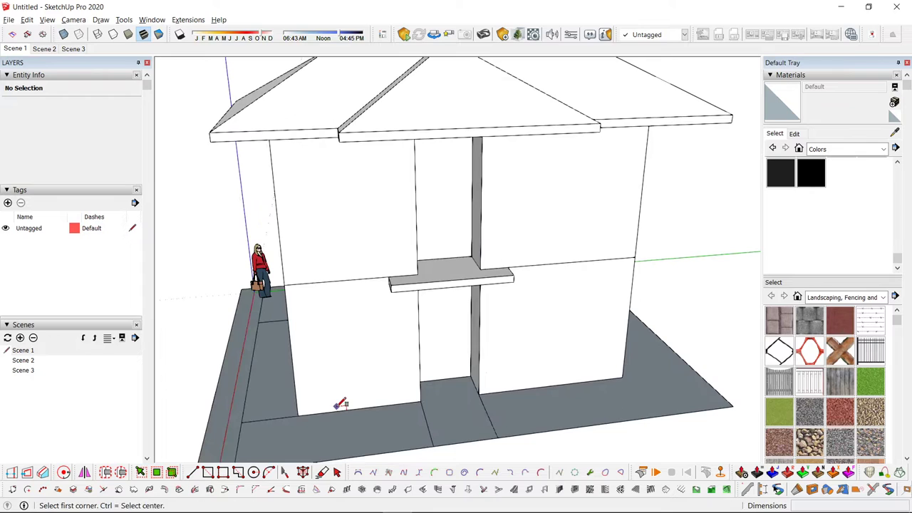
click(337, 410)
scroll(362, 378, down, 3)
scroll(369, 241, up, 3)
middle_drag(364, 371, 507, 323)
click(412, 152)
key(space)
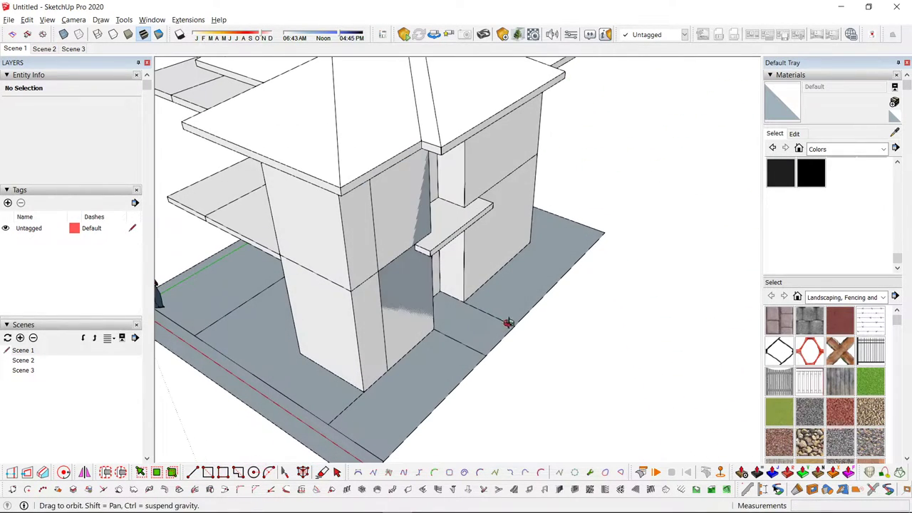
click(395, 303)
key(space)
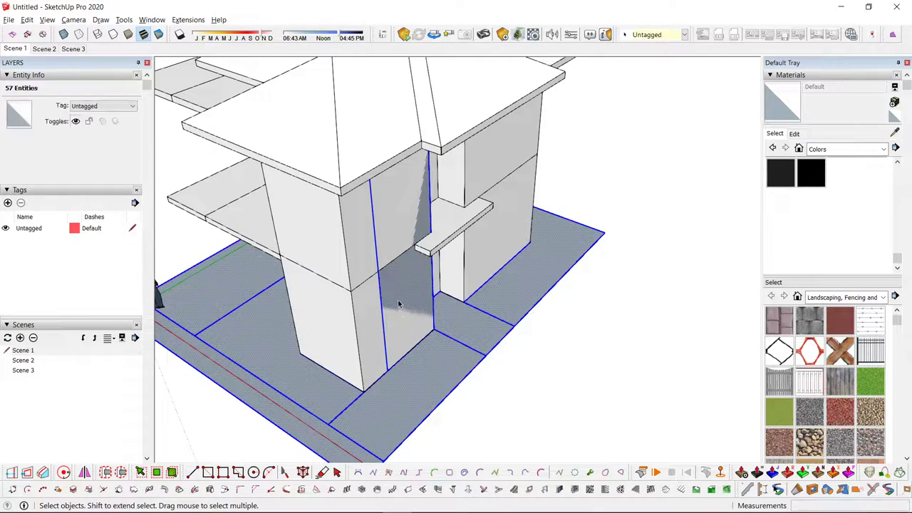
middle_drag(530, 342, 433, 306)
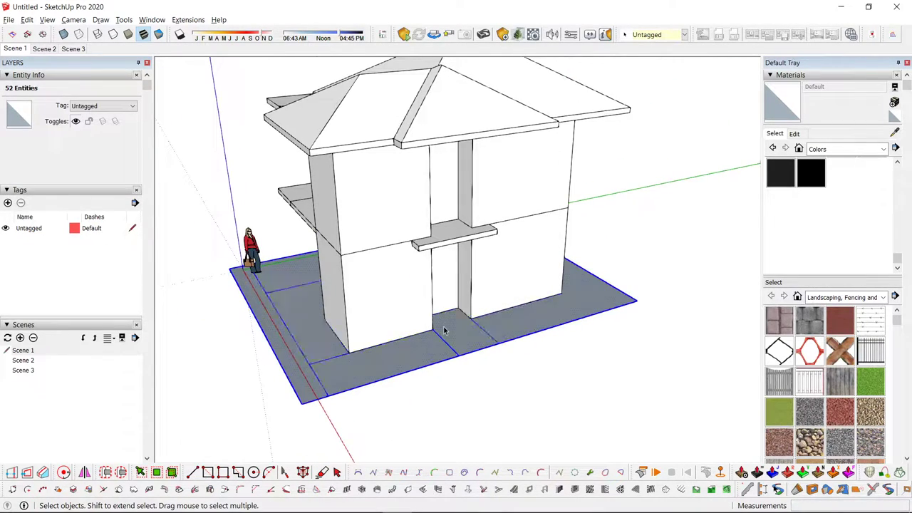
- Open the ground-floor wall group for editing and draw a full-height rectangle about 1.57 by 3.00 m on an outer wall face
scroll(414, 397, down, 3)
middle_drag(415, 356, 228, 226)
click(228, 226)
middle_drag(488, 233, 169, 232)
middle_drag(527, 246, 586, 366)
scroll(442, 365, up, 2)
double_click(434, 362)
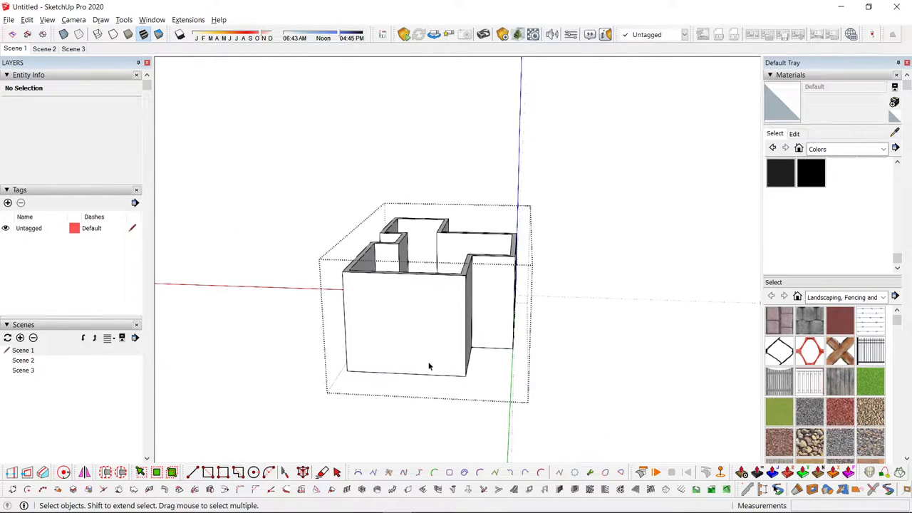
scroll(429, 363, up, 1)
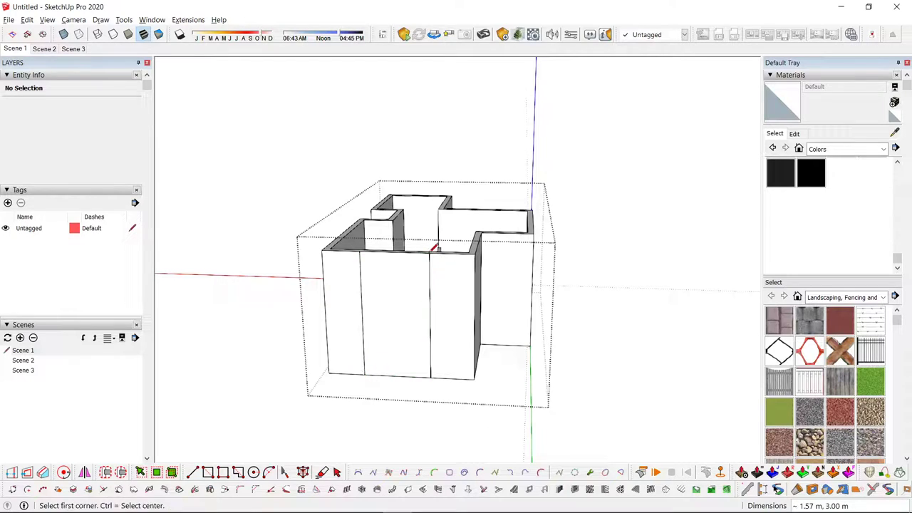
- Slide the full-height rectangle about 0.24 m sideways along the outer wall face
key(space)
middle_drag(432, 285, 459, 370)
click(403, 343)
key(m)
scroll(394, 370, up, 2)
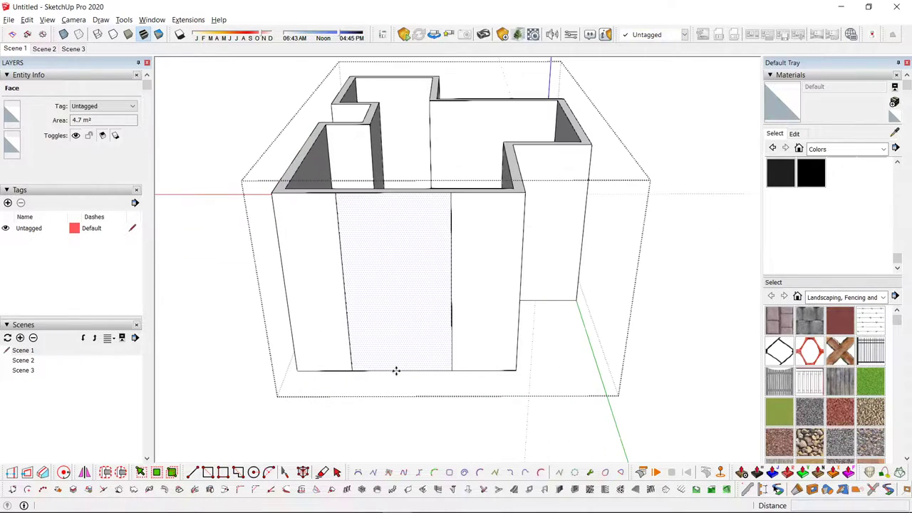
click(392, 192)
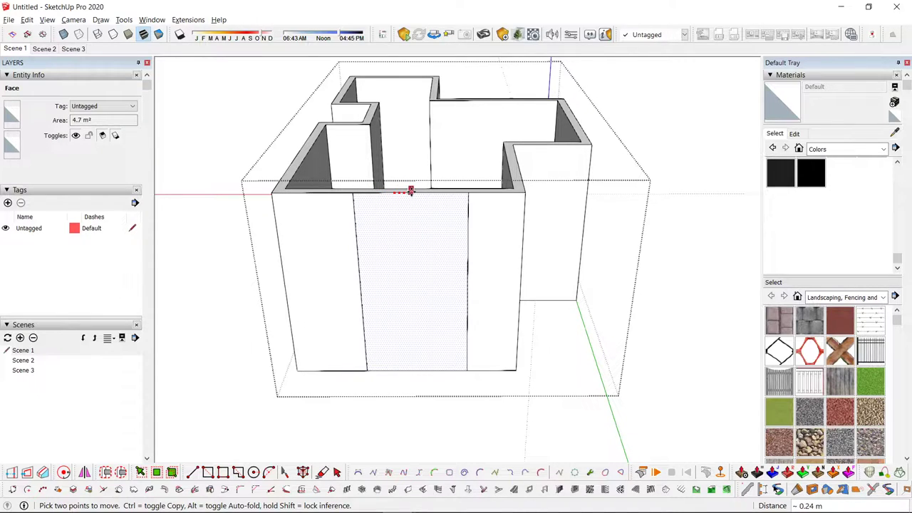
- Draw guide lines out from the wall corner and parallel to its base, and move the rectangle about 0.07 m to align with their midpoint
key(space)
scroll(388, 365, down, 2)
key(l)
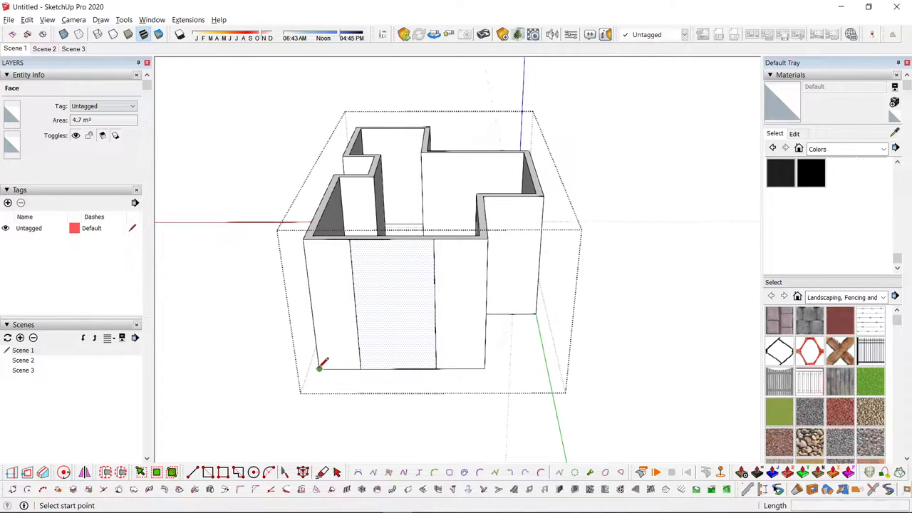
click(306, 412)
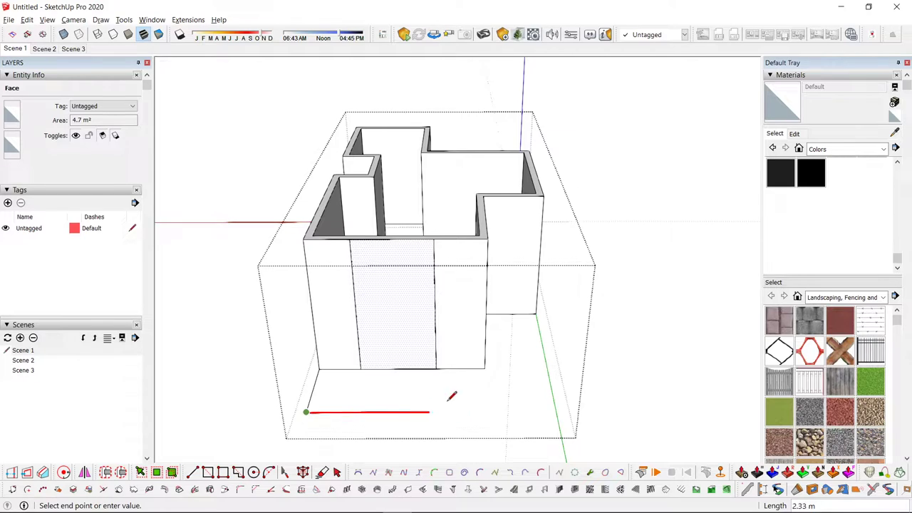
click(488, 363)
key(space)
scroll(415, 364, up, 2)
key(m)
click(393, 371)
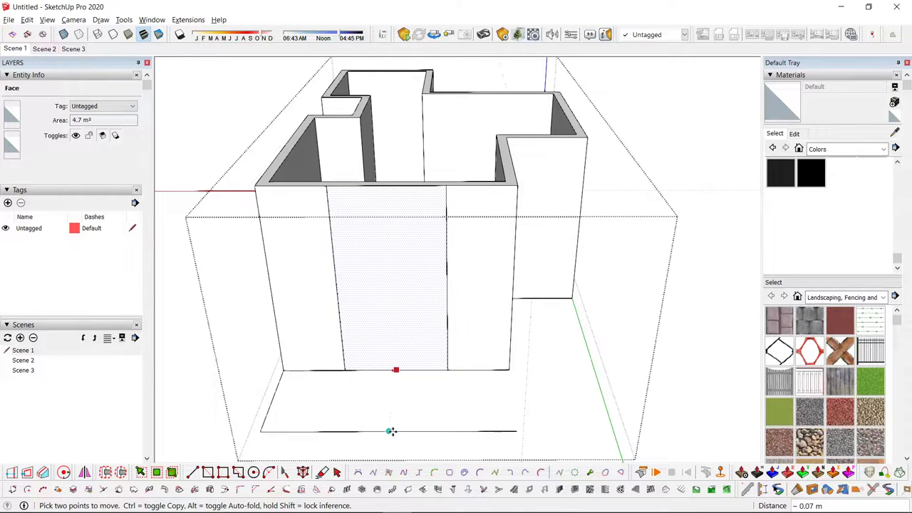
- Erase the guide lines in front of the outer wall
scroll(332, 426, down, 2)
key(e)
click(282, 424)
drag(306, 437, 312, 432)
key(space)
scroll(450, 371, down, 2)
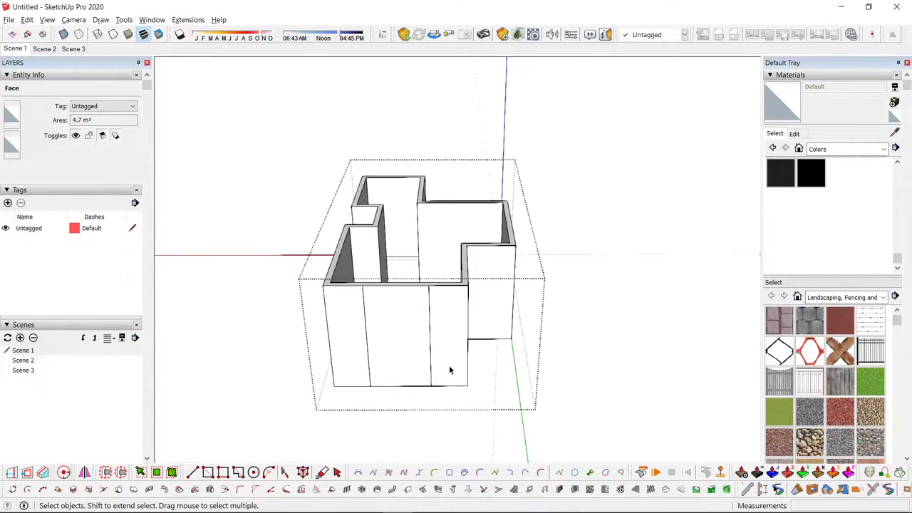
- Push/Pull the centred full-height rectangle 1 m outward from the wall to form a bay
middle_drag(419, 348, 399, 342)
scroll(399, 342, up, 2)
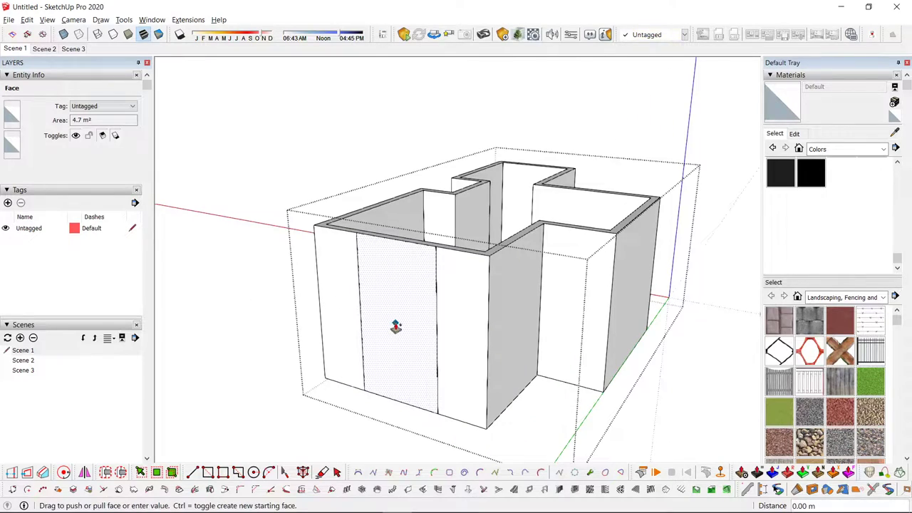
drag(395, 327, 332, 362)
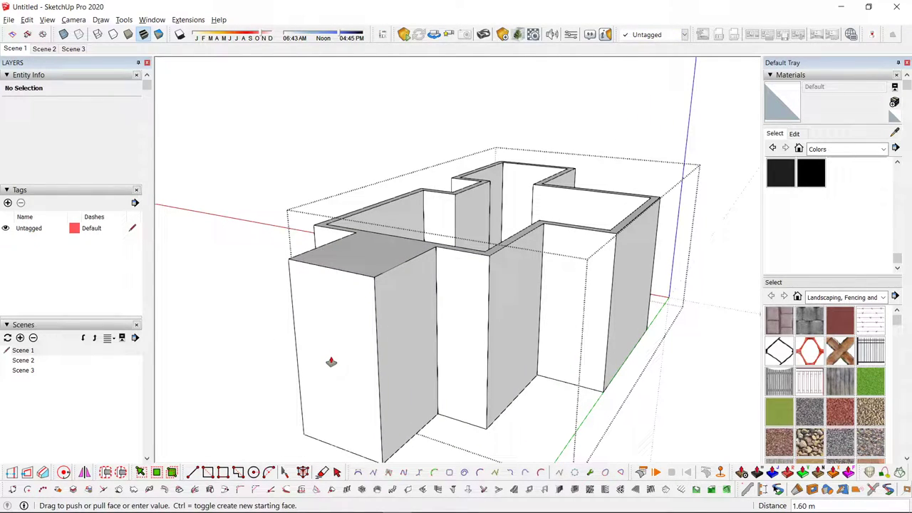
text(2)
key(Return)
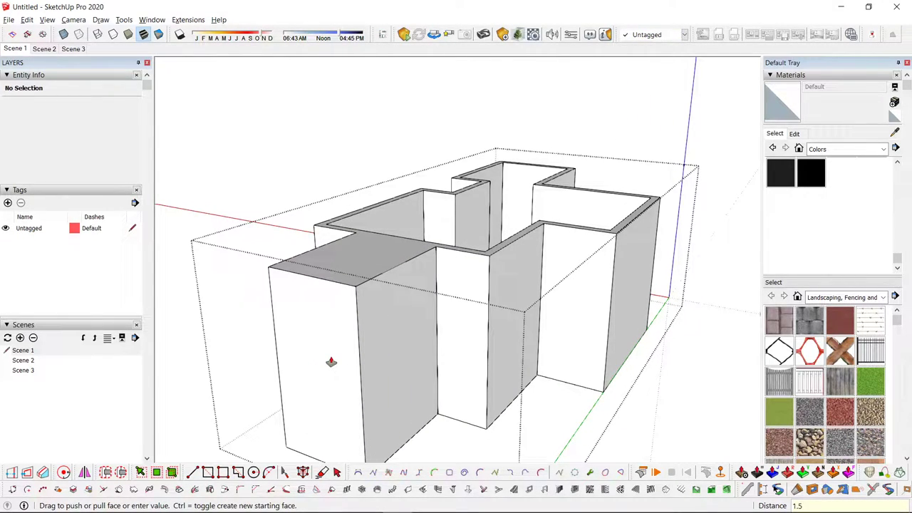
text(1.5)
key(Return)
text(1)
key(Return)
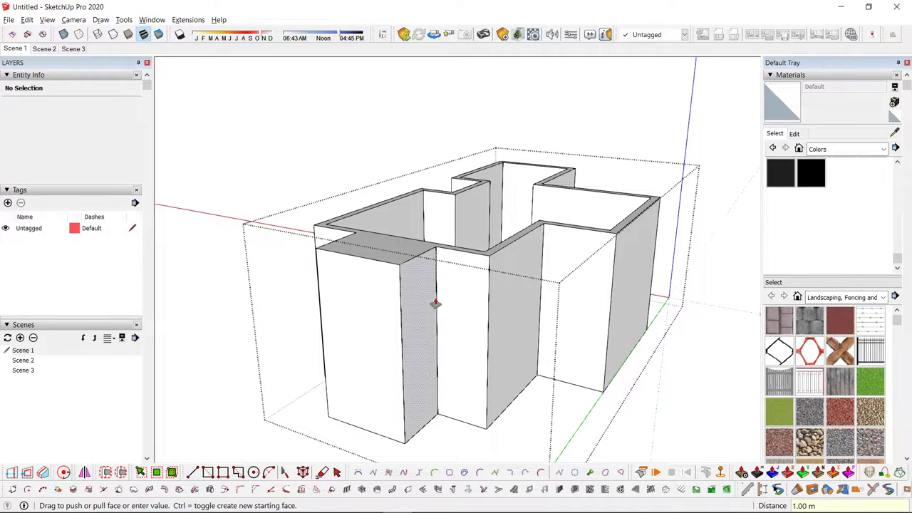
middle_drag(435, 305, 363, 371)
scroll(393, 248, up, 2)
key(space)
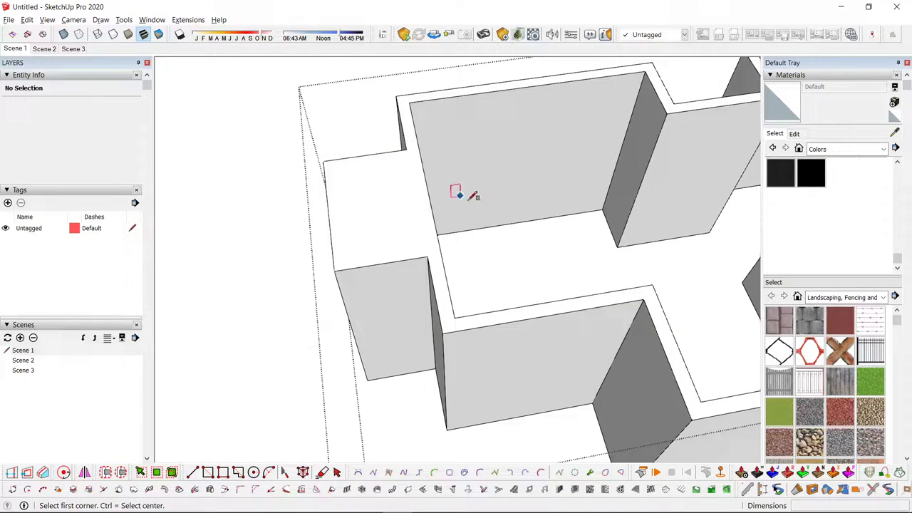
middle_drag(468, 200, 269, 165)
scroll(360, 154, up, 3)
middle_drag(362, 167, 436, 321)
key(space)
scroll(523, 302, up, 1)
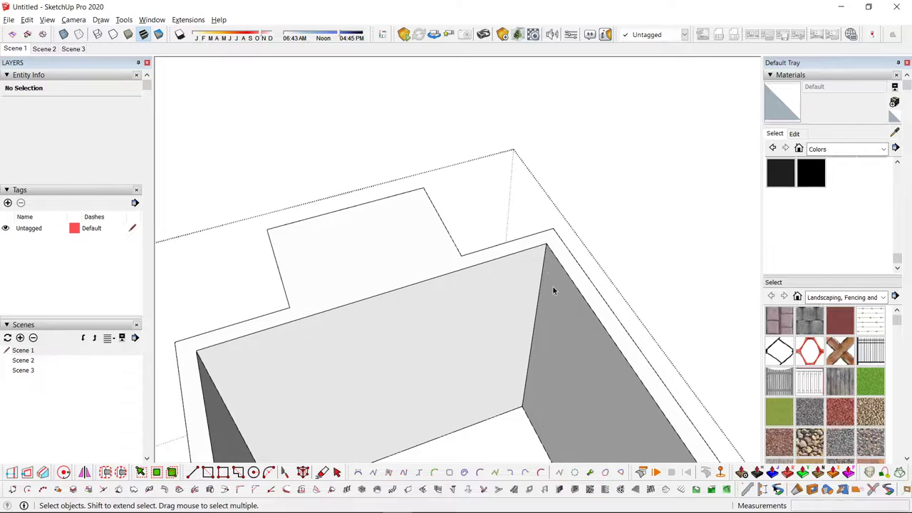
key(d)
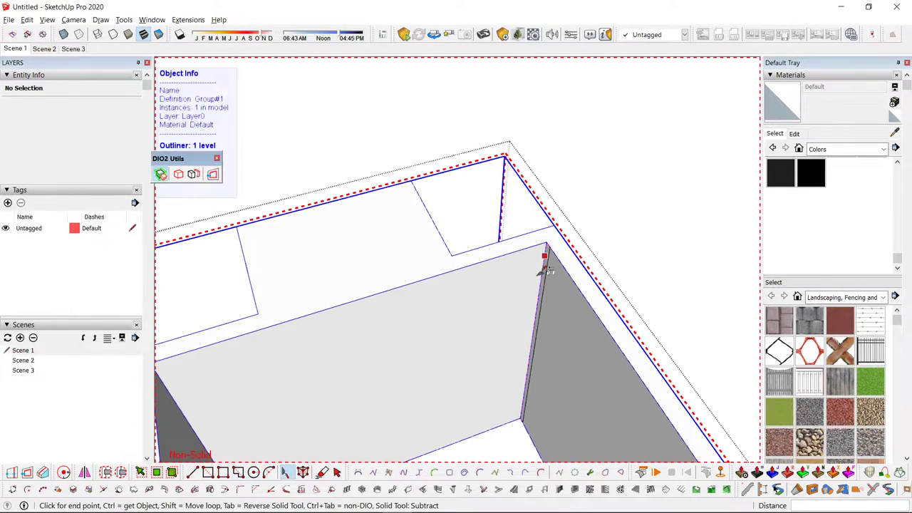
scroll(539, 274, down, 2)
key(space)
- Divide the inner wall face behind the bay with two vertical edges and push the middle part outward to hollow the bay
click(534, 288)
scroll(541, 276, up, 2)
scroll(554, 256, up, 1)
double_click(559, 239)
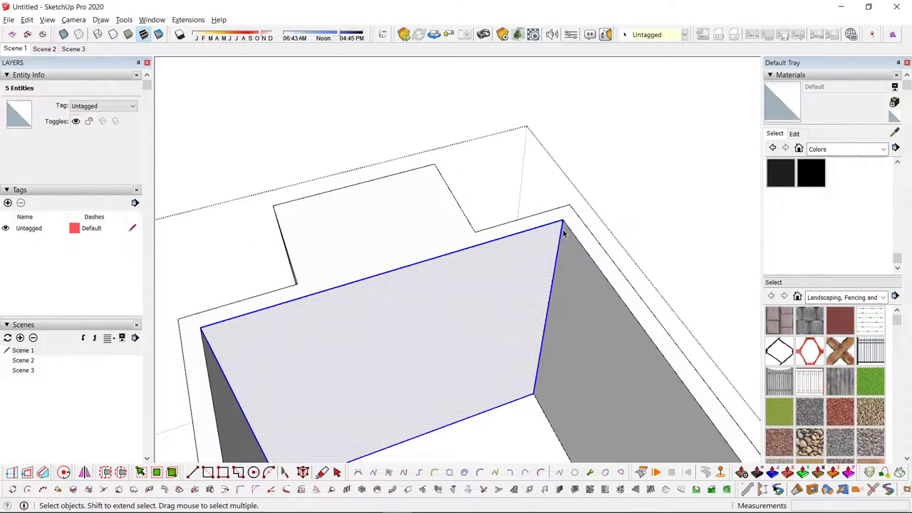
click(563, 222)
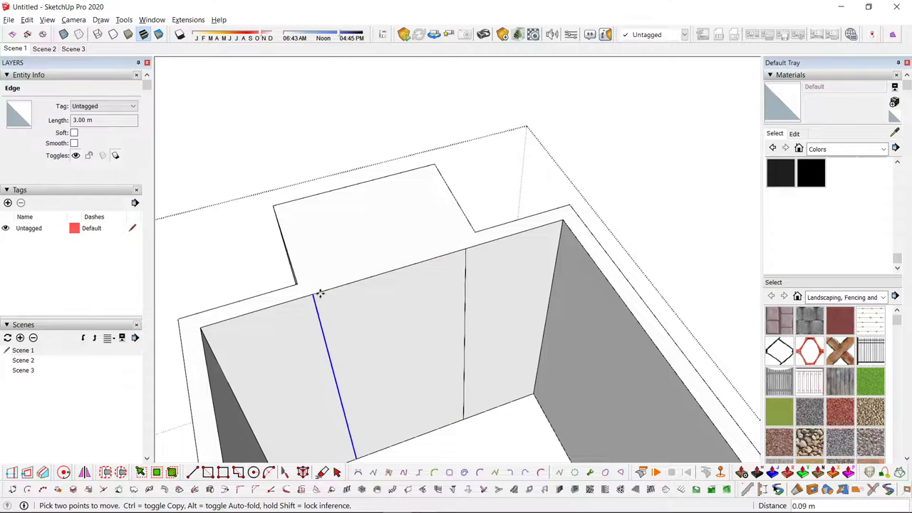
key(p)
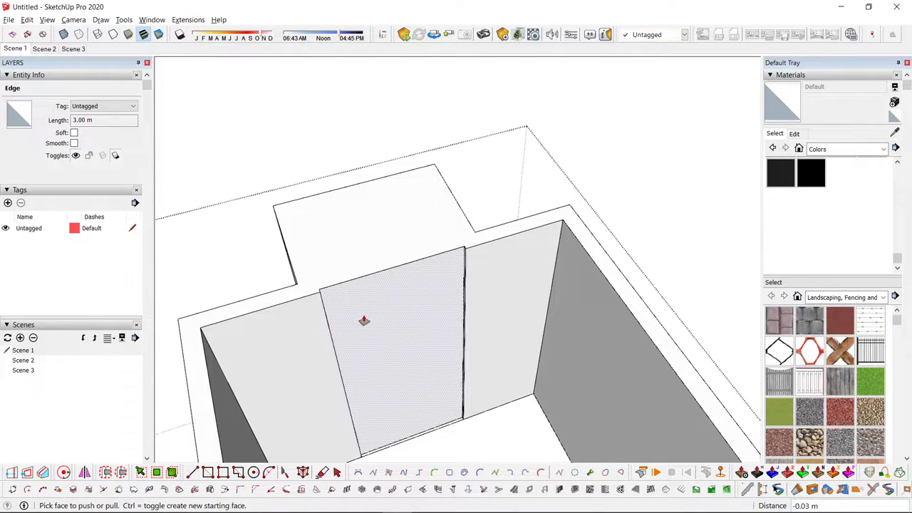
double_click(360, 311)
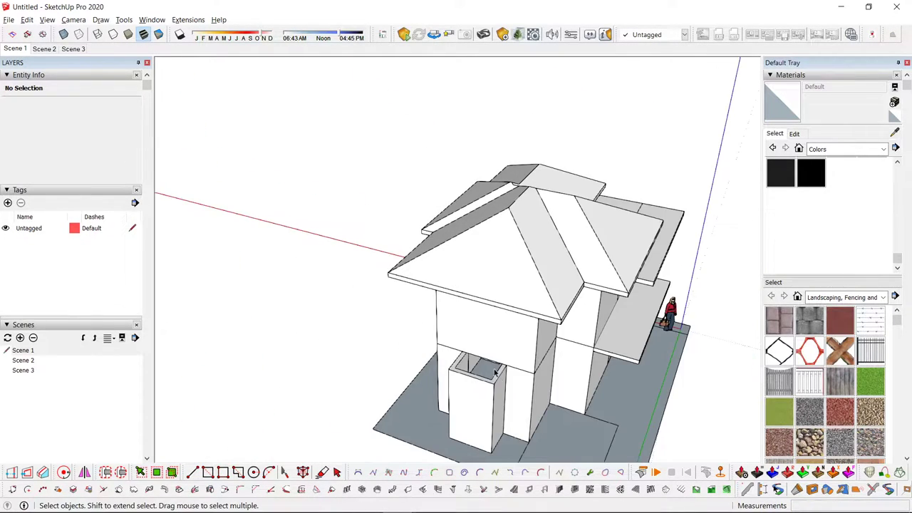
- Try to move the bay rectangle in the upper-storey wall group up onto that storey's outer wall
middle_drag(495, 372, 305, 198)
scroll(479, 254, up, 3)
middle_drag(479, 255, 138, 266)
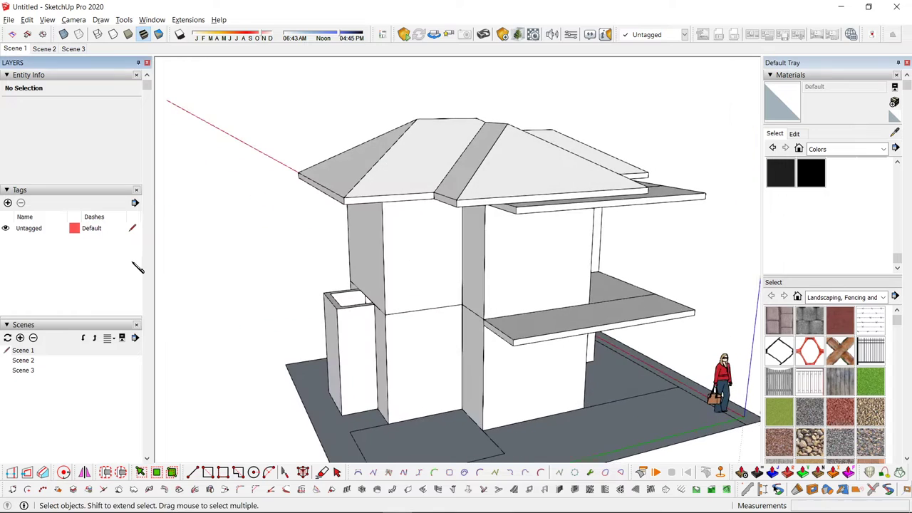
middle_drag(197, 257, 377, 271)
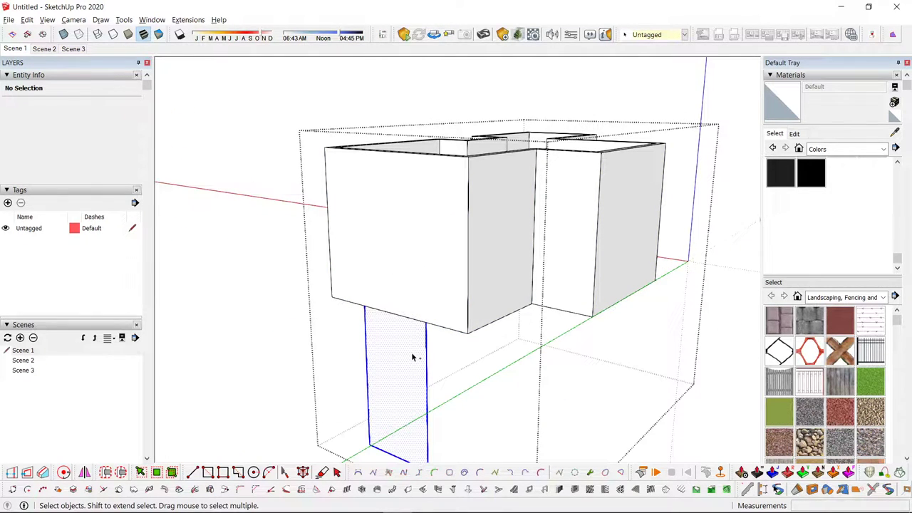
double_click(413, 356)
middle_drag(413, 356, 426, 392)
key(m)
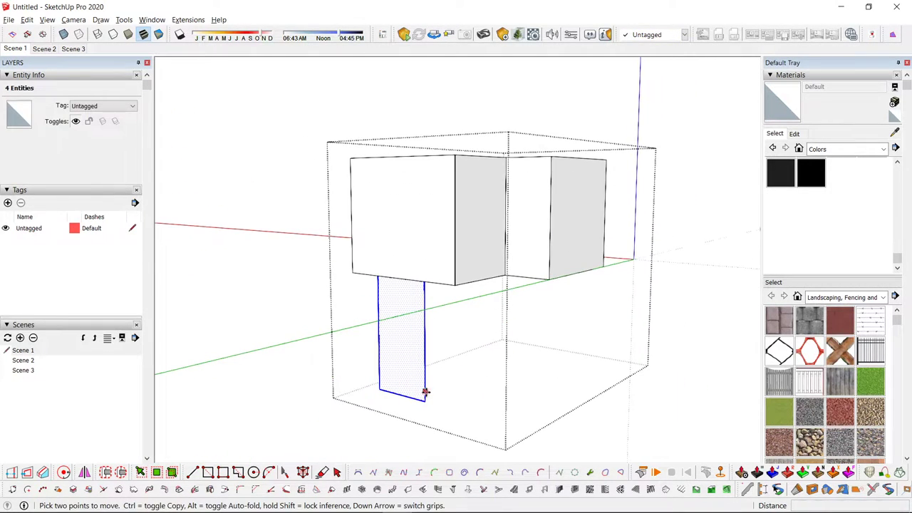
click(424, 281)
key(space)
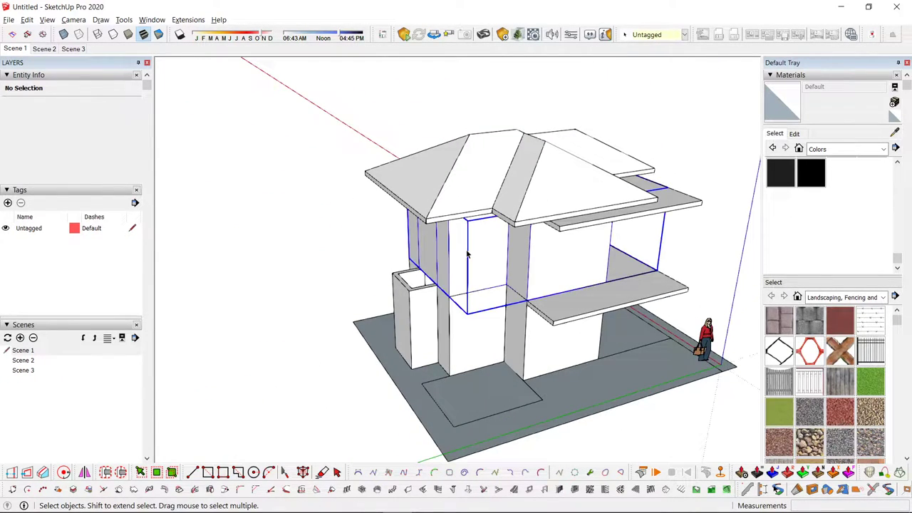
- Delete the upper-storey wall group and copy the ground-floor wall group with its bay straight up by one storey height
key(Delete)
scroll(468, 306, up, 3)
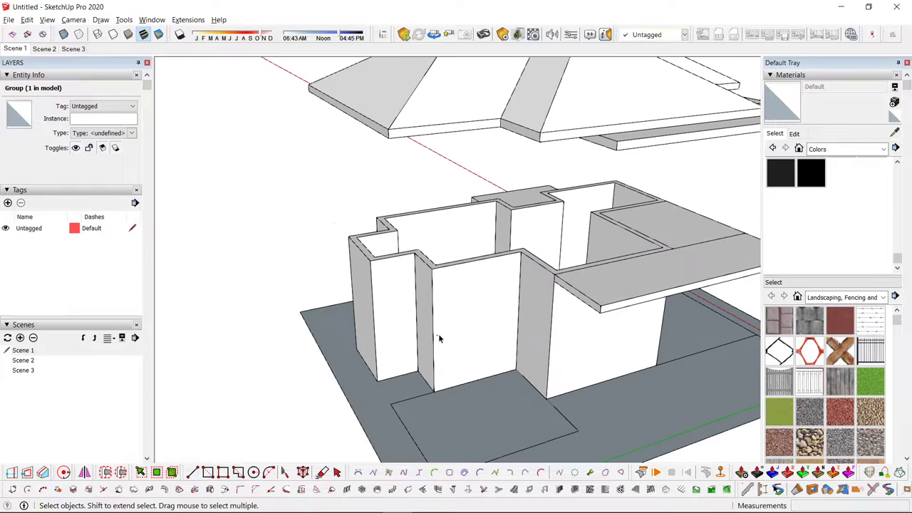
click(440, 338)
key(m)
key(ctrl)
click(434, 392)
click(433, 270)
key(space)
scroll(433, 274, down, 4)
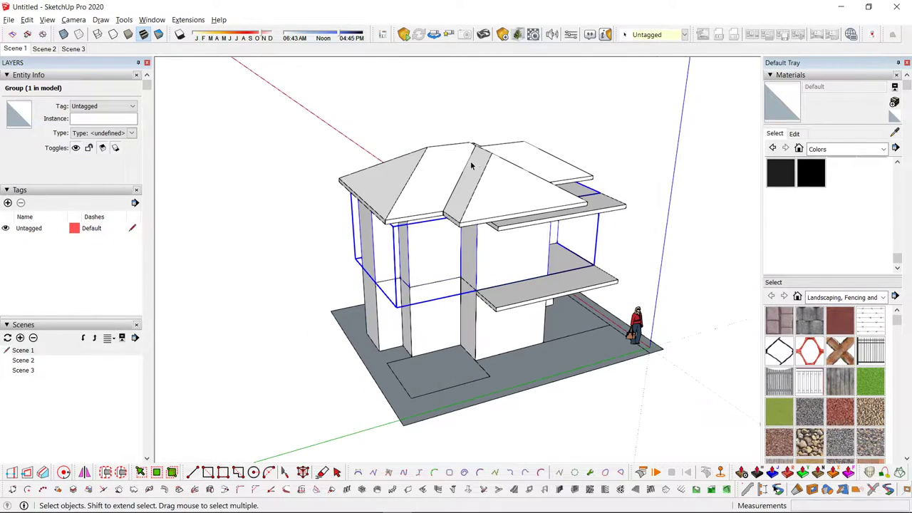
- Open the roof group and move the eave edges on the bay side outward so the roof covers the bay
click(456, 122)
scroll(393, 193, up, 2)
double_click(403, 181)
middle_drag(402, 181, 329, 146)
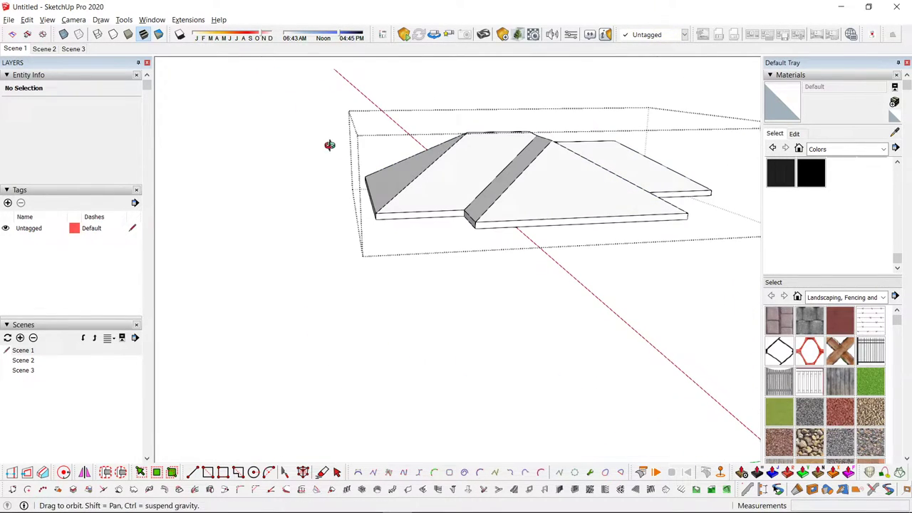
key(m)
click(454, 311)
key(space)
triple_click(397, 197)
drag(330, 131, 371, 208)
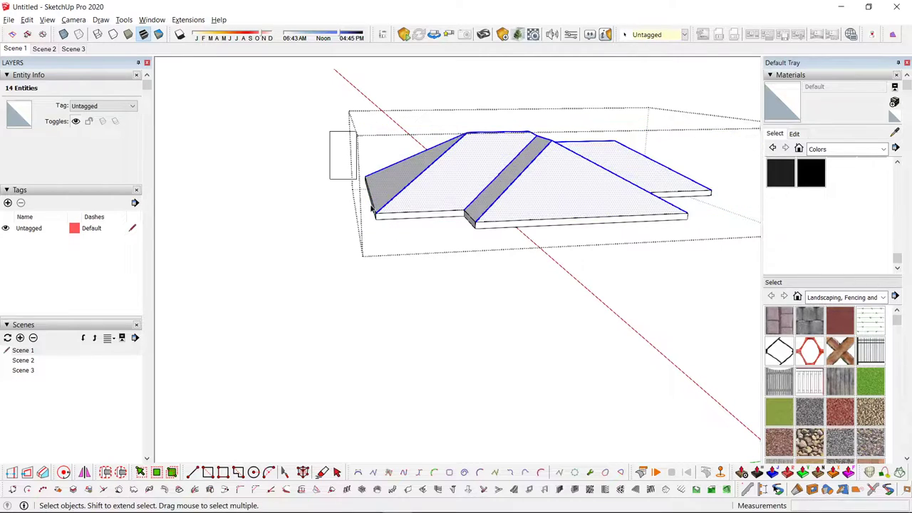
click(421, 298)
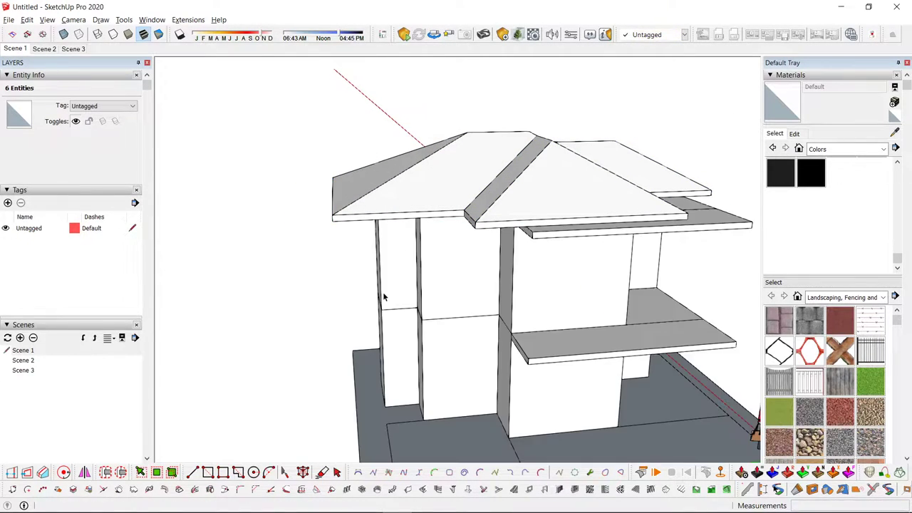
- Close the opening in the roof's underside with a face and remove the inner outline edges
middle_drag(383, 295, 470, 240)
scroll(470, 240, up, 3)
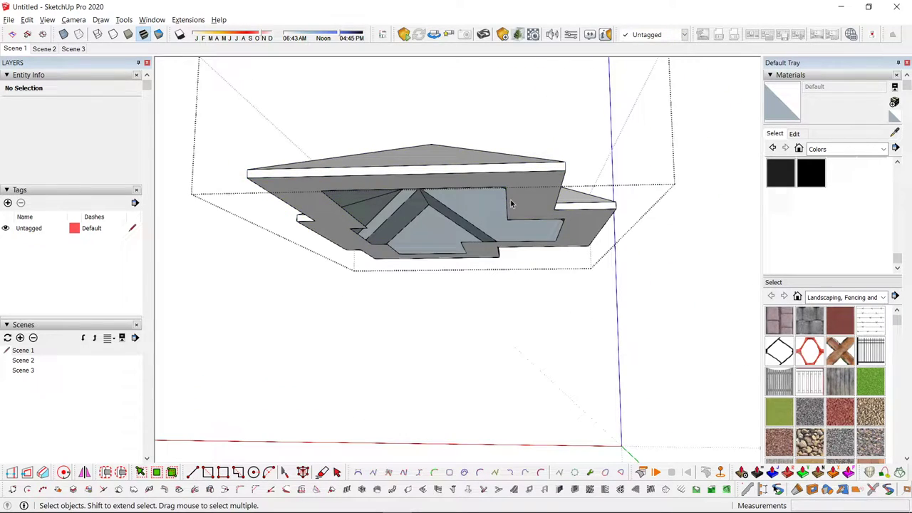
scroll(510, 204, up, 1)
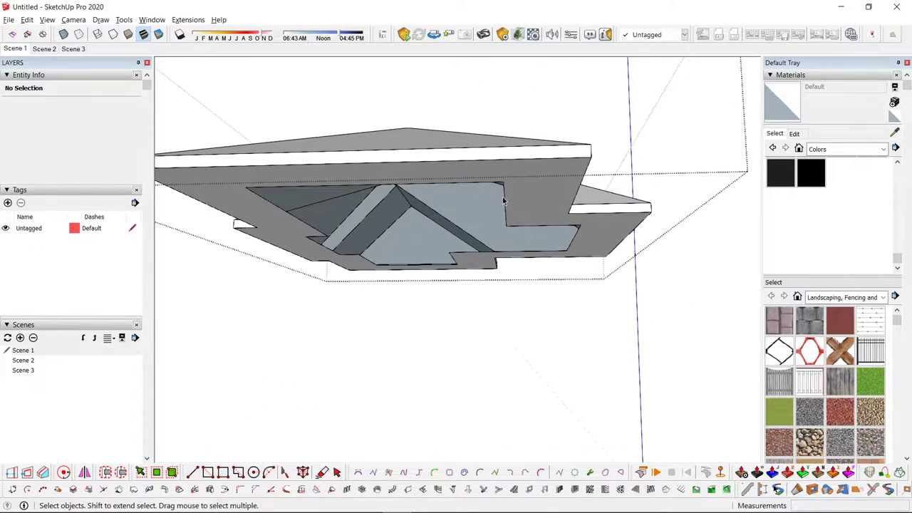
key(Escape)
key(space)
scroll(248, 207, down, 2)
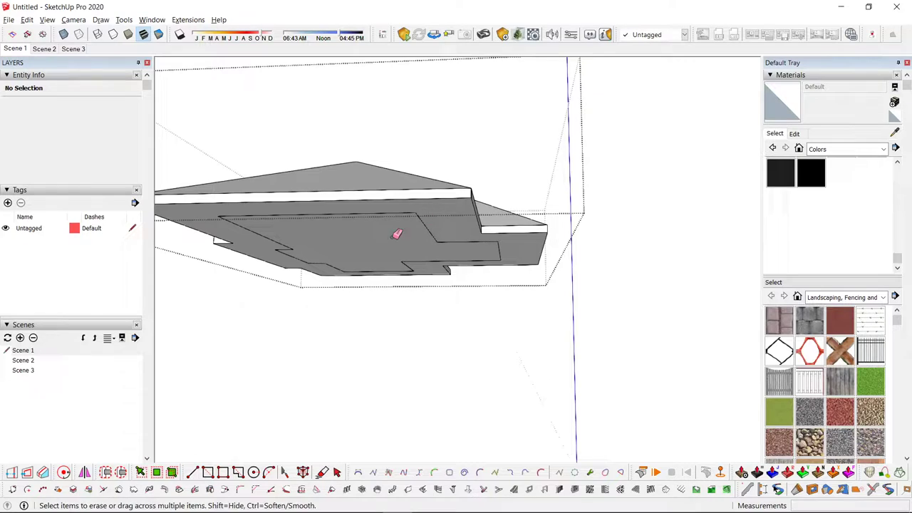
scroll(387, 232, down, 1)
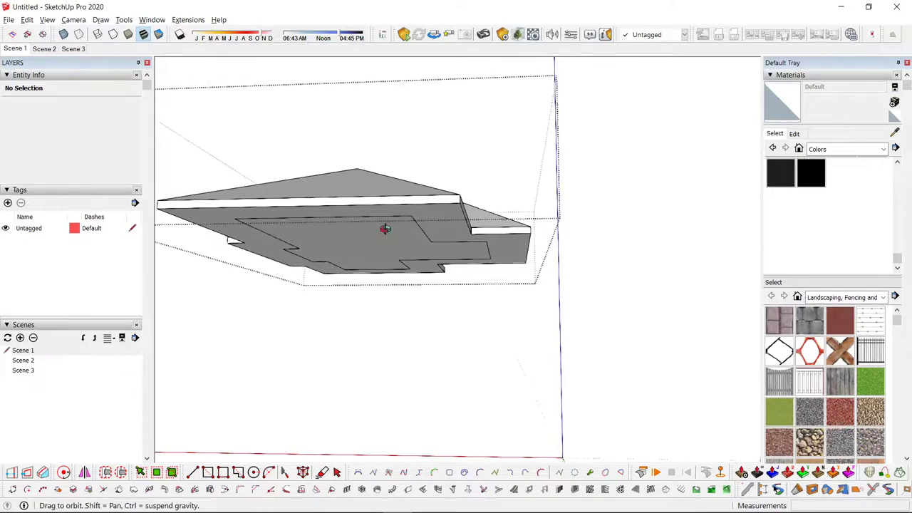
middle_drag(385, 228, 357, 275)
key(space)
middle_drag(322, 322, 466, 230)
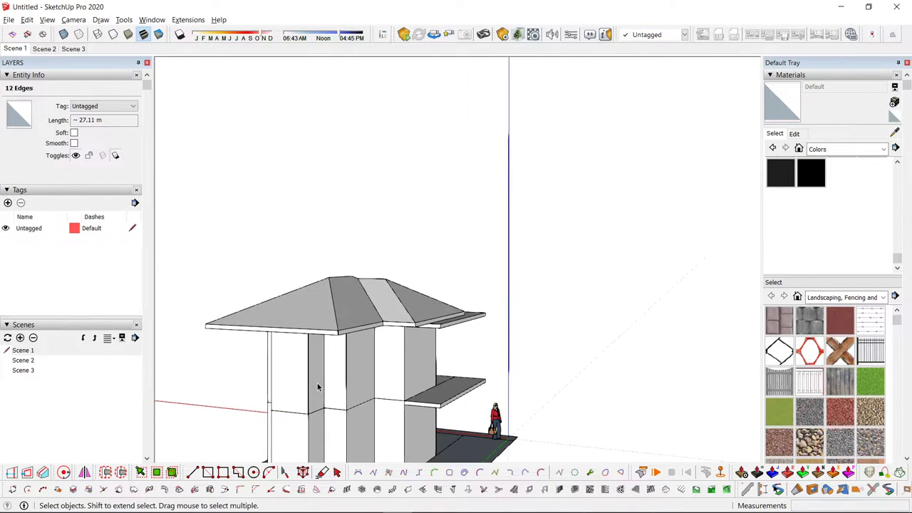
- Examine the house from several sides, checking the roof overhang, canopies and the two-storey bay
middle_drag(316, 387, 348, 279)
middle_drag(509, 246, 391, 220)
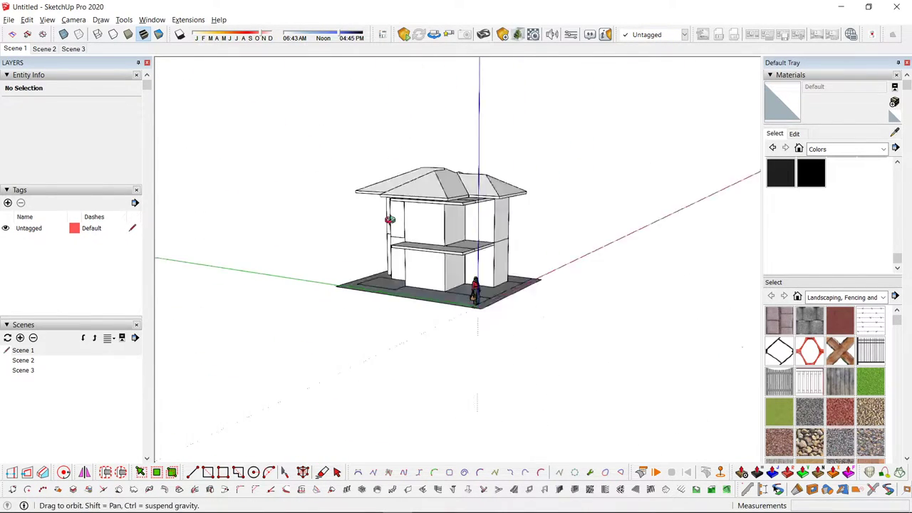
middle_drag(581, 261, 292, 331)
middle_drag(416, 303, 450, 246)
scroll(432, 235, up, 2)
middle_drag(400, 213, 483, 175)
scroll(484, 175, up, 3)
scroll(353, 292, up, 4)
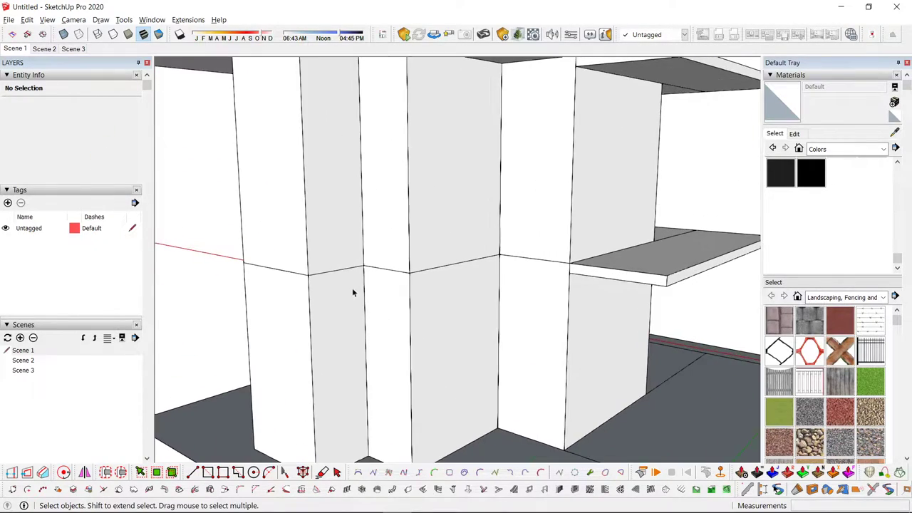
- Draw a horizontal rectangle at the level between the storeys, from the bay's outer corner to the adjoining canopy's corner
key(r)
click(308, 275)
scroll(529, 273, down, 1)
middle_drag(529, 273, 528, 331)
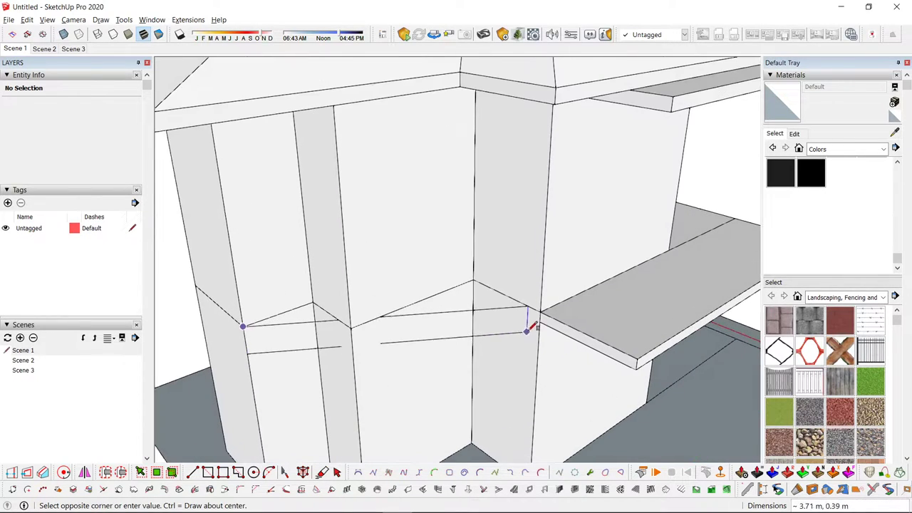
click(541, 312)
key(space)
scroll(425, 342, down, 3)
scroll(436, 281, up, 2)
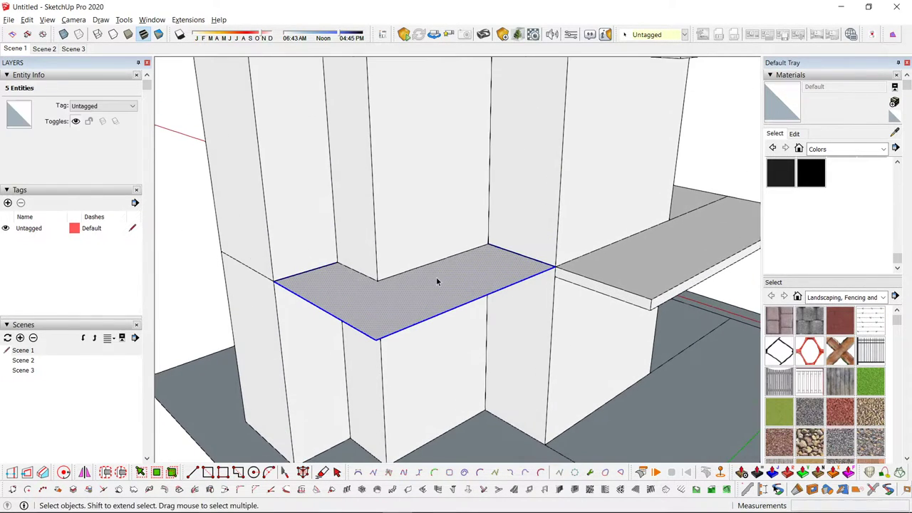
- Turn the horizontal face around the bay at the level between the storeys into its own group
key(Escape)
key(l)
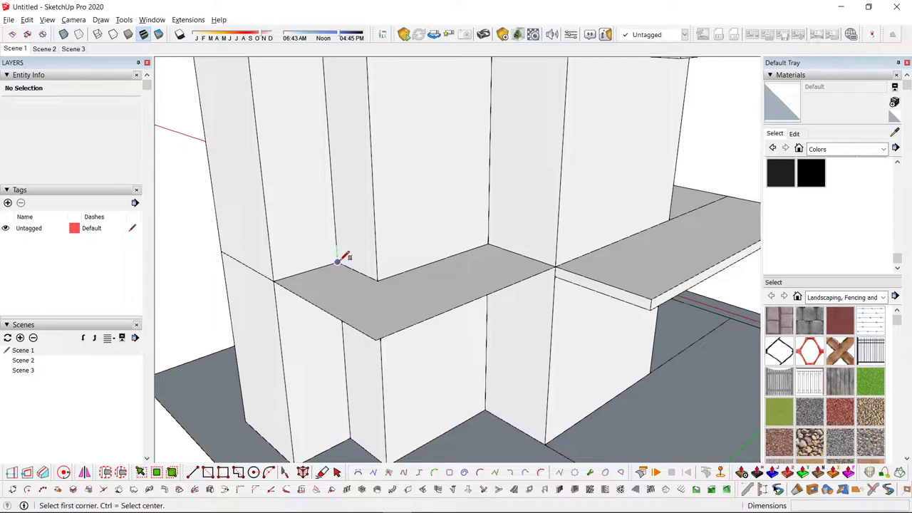
double_click(422, 289)
drag(433, 233, 441, 236)
key(space)
key(Escape)
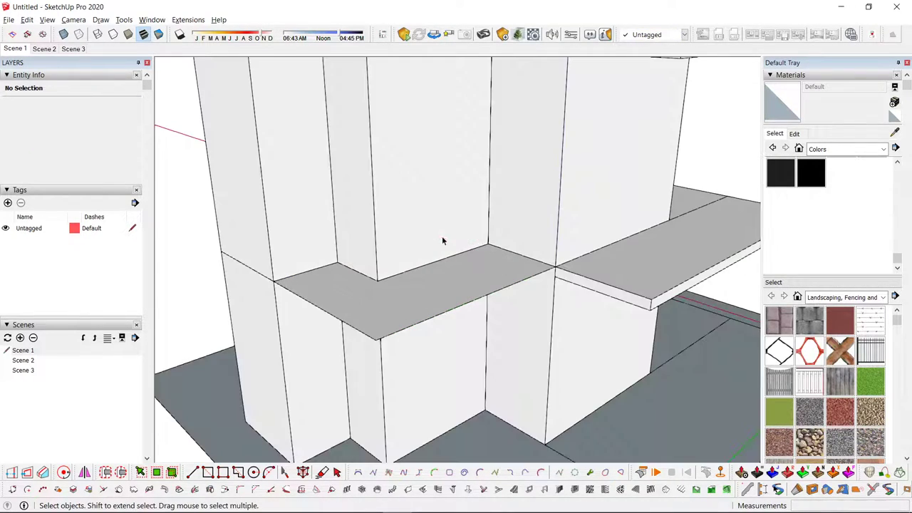
- Open the new group around the bay and extrude its face 0.15 m down to match the adjoining canopy's thickness
double_click(422, 292)
key(p)
click(422, 293)
key(i)
click(648, 310)
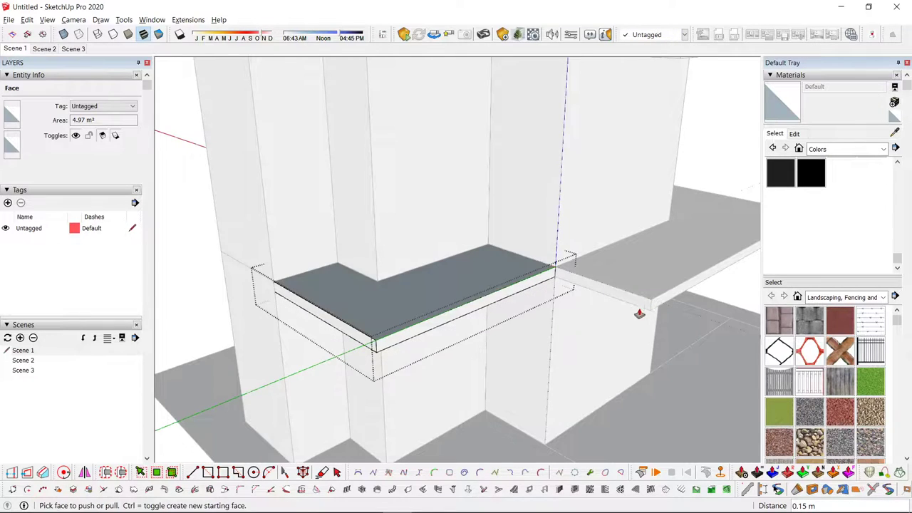
key(space)
key(Escape)
double_click(429, 288)
click(377, 297)
key(Escape)
- Open the adjoining long canopy's group and extend its end face past the wall corner toward the bay
scroll(427, 292, down, 5)
middle_drag(429, 292, 521, 339)
scroll(422, 289, up, 3)
click(422, 288)
middle_drag(422, 289, 418, 340)
scroll(414, 285, up, 3)
scroll(417, 289, down, 4)
click(507, 328)
double_click(507, 329)
middle_drag(507, 329, 482, 307)
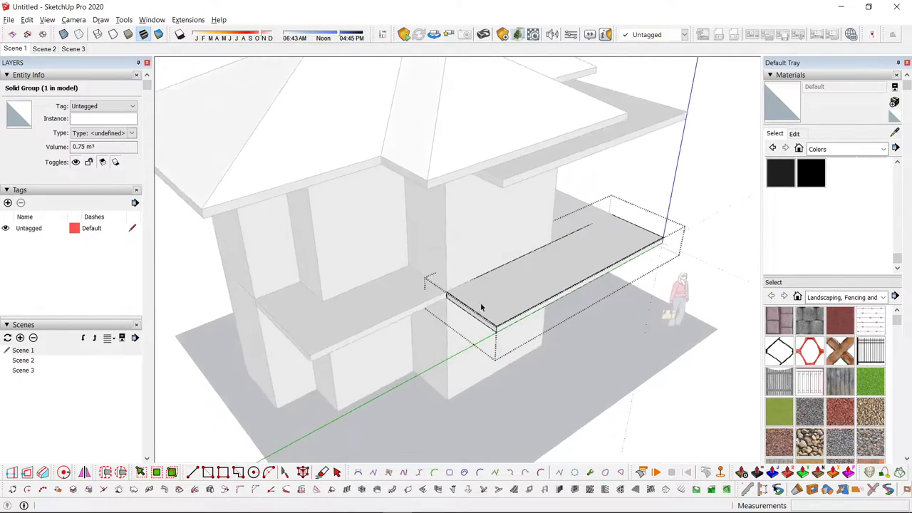
scroll(478, 310, up, 3)
key(p)
click(450, 306)
double_click(431, 311)
key(space)
key(Escape)
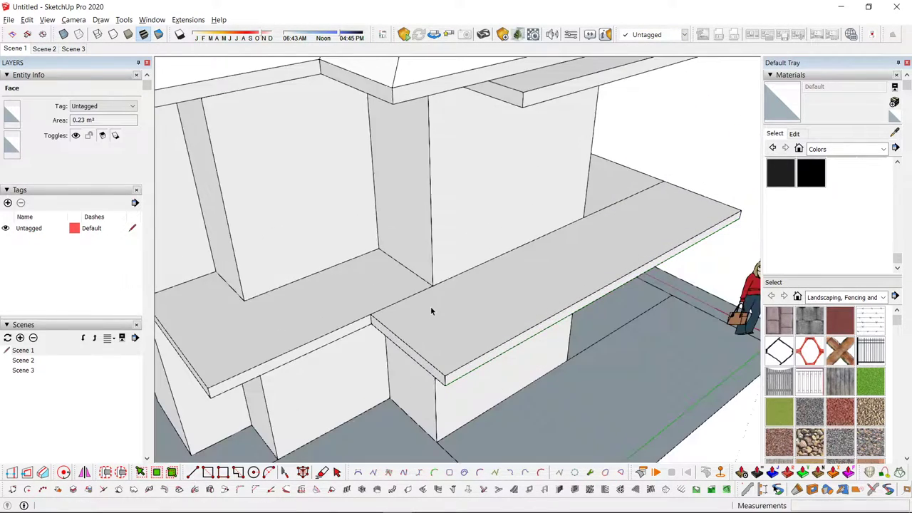
- Copy the bay canopy 2.4 m straight up so a second one sits near the top of the upper storey
scroll(431, 307, down, 5)
middle_drag(534, 359, 235, 249)
middle_drag(428, 206, 517, 326)
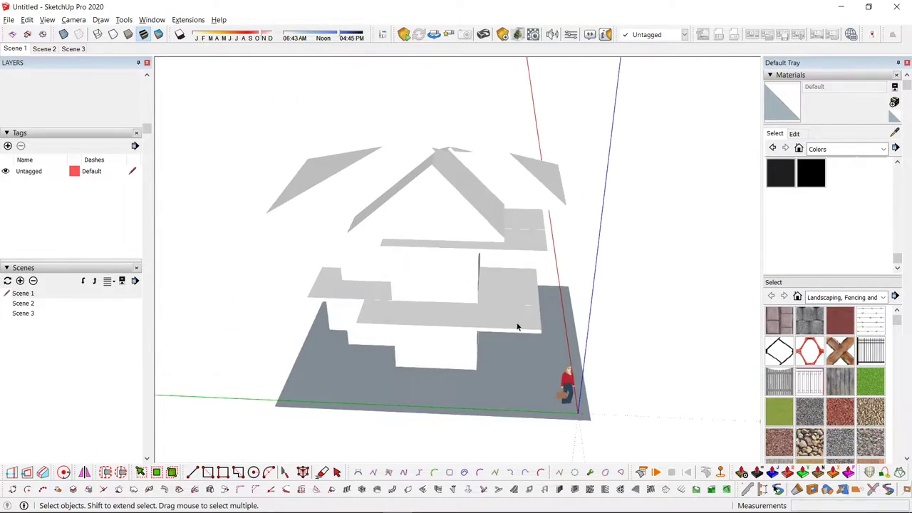
scroll(338, 303, up, 2)
middle_drag(338, 303, 434, 313)
scroll(433, 242, up, 3)
key(ctrl)
click(432, 310)
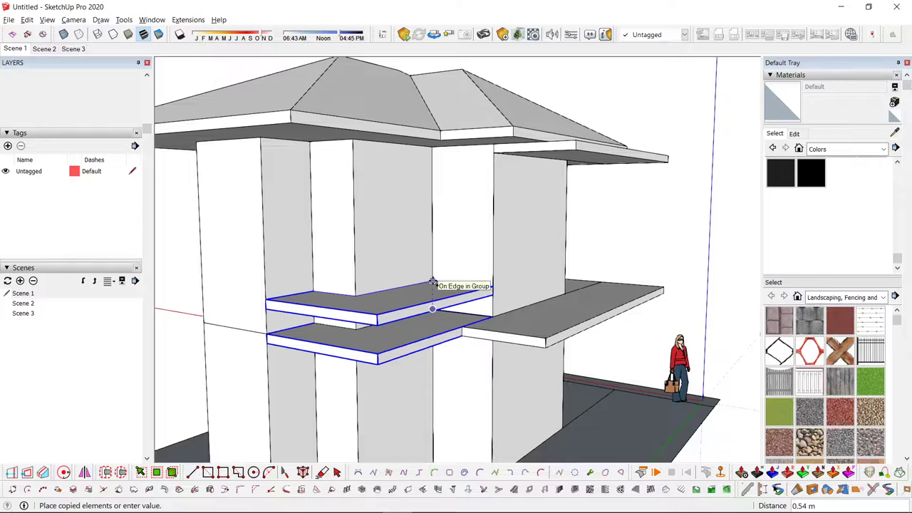
text(2)
key(Return)
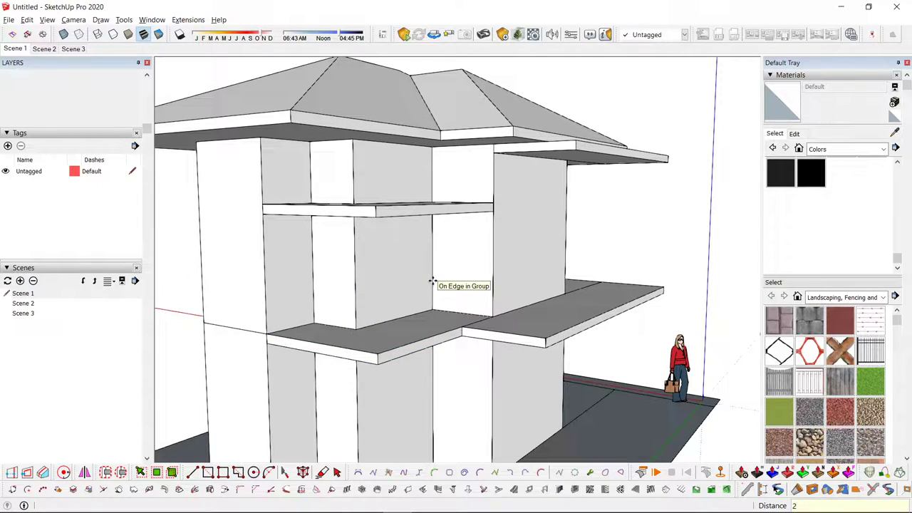
text(2.4)
key(Return)
key(space)
click(178, 288)
middle_drag(452, 242, 544, 312)
scroll(356, 279, down, 3)
scroll(312, 268, up, 3)
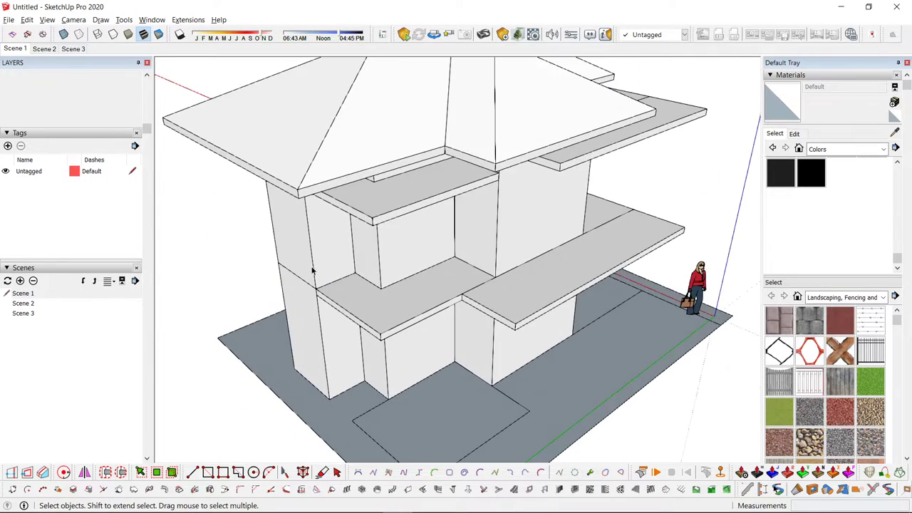
- Open the upper canopy copy and offset its inner wall edges to reduce it to a narrow ledge around the bay
middle_drag(313, 268, 440, 197)
double_click(466, 154)
key(h)
middle_drag(466, 155, 456, 257)
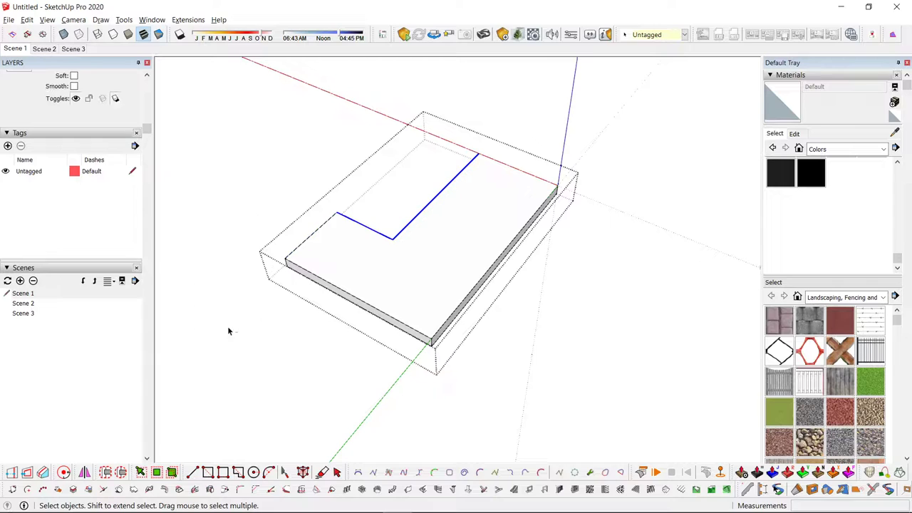
key(f)
scroll(407, 242, up, 2)
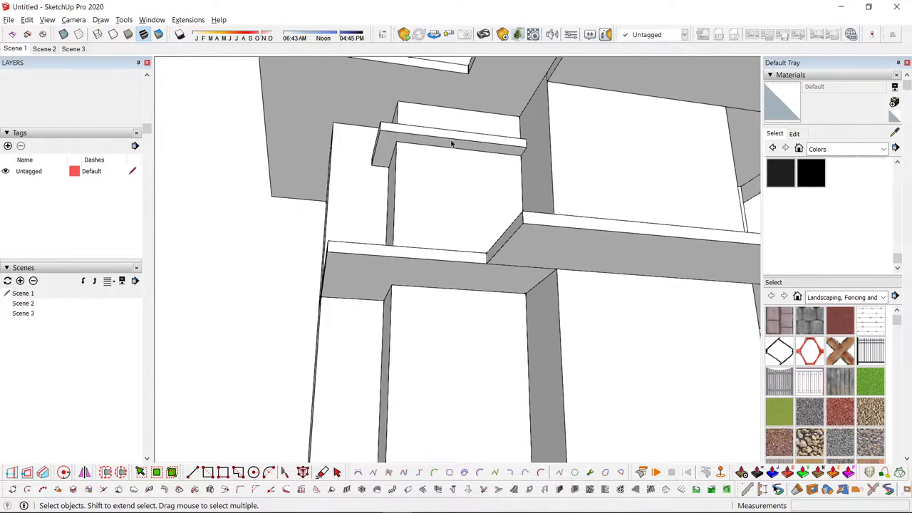
middle_drag(451, 144, 517, 188)
scroll(518, 189, down, 2)
scroll(572, 216, down, 2)
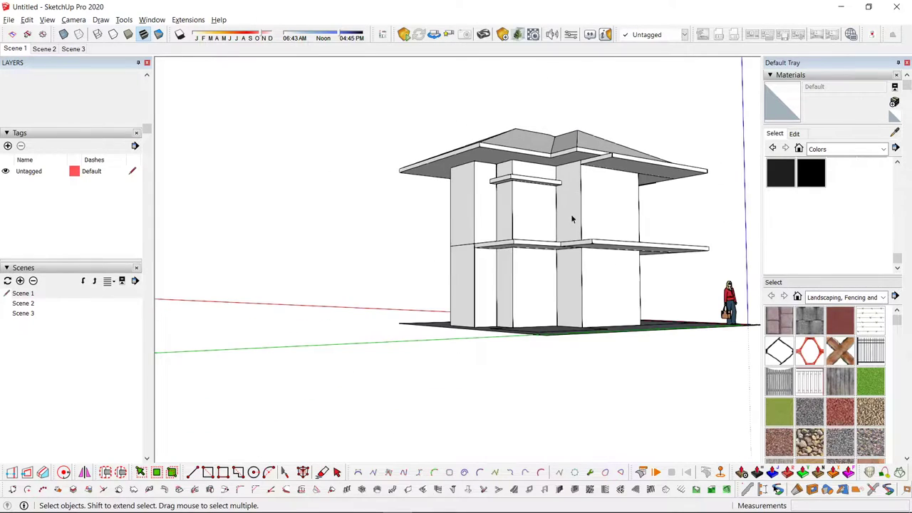
- Copy the narrow ledge down to the ground-floor bay, just below the canopy between the storeys
middle_drag(571, 217, 552, 239)
scroll(423, 131, up, 2)
click(430, 117)
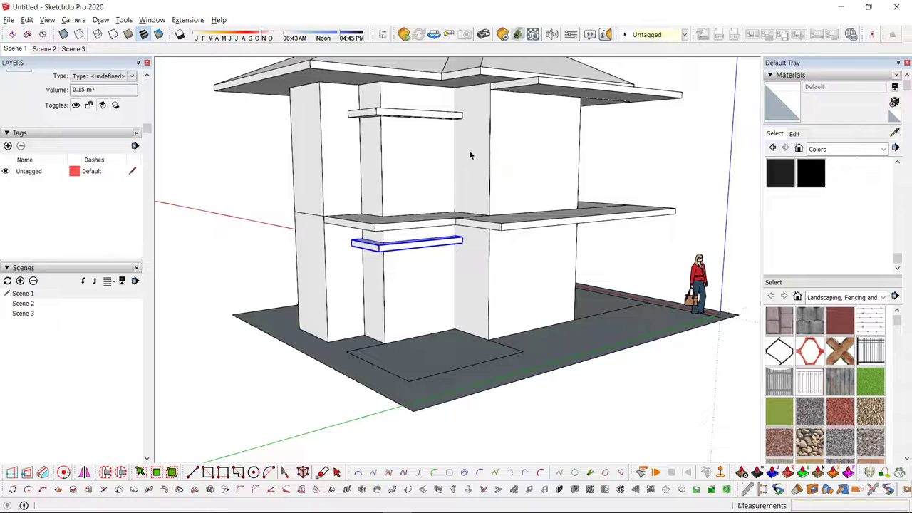
click(312, 363)
scroll(312, 363, down, 3)
middle_drag(311, 363, 490, 246)
scroll(436, 188, up, 3)
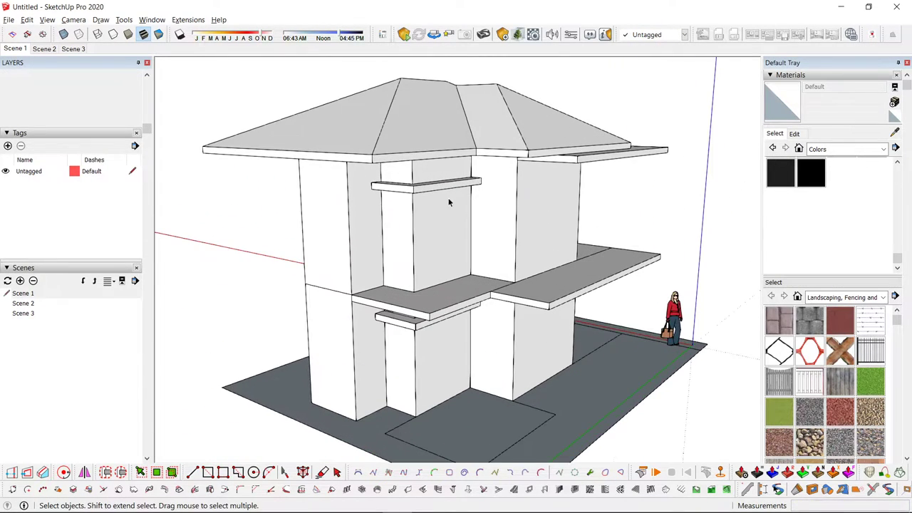
- Copy the upper narrow ledge a short distance upward to form a stacked pair under the roof
middle_drag(449, 200, 441, 182)
click(440, 185)
key(m)
scroll(506, 189, up, 3)
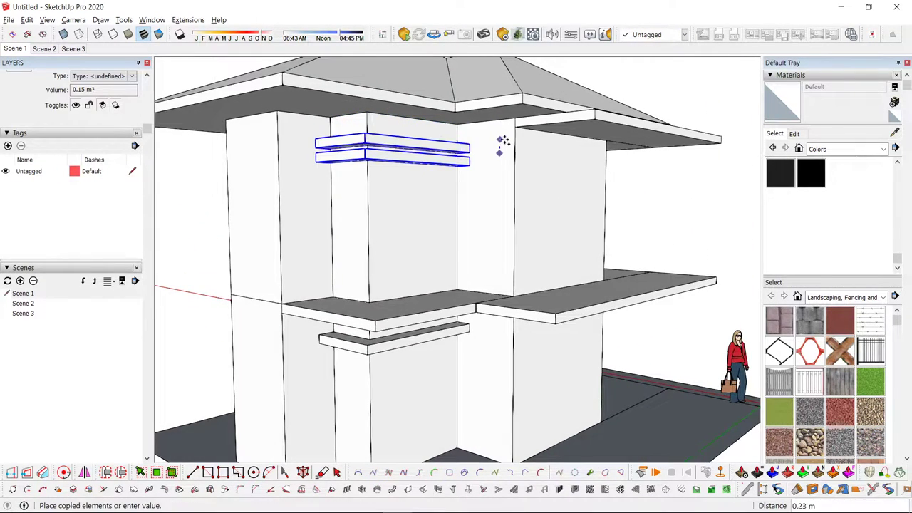
key(space)
scroll(415, 204, down, 4)
click(283, 295)
- Reposition the lower ledge beneath the canopy between the storeys, using a move distance of 0.2 m
middle_drag(282, 295, 471, 333)
scroll(428, 238, up, 3)
scroll(385, 285, up, 3)
click(377, 283)
scroll(377, 283, down, 1)
middle_drag(377, 283, 354, 202)
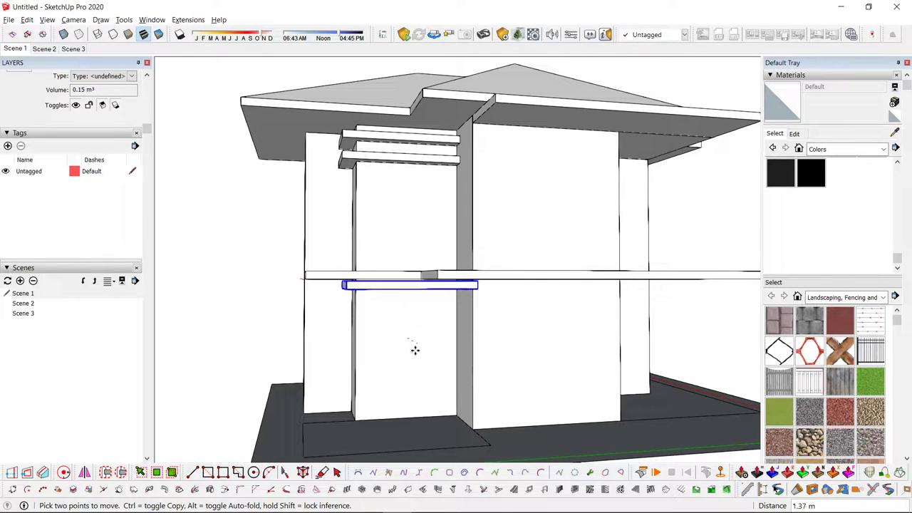
key(Return)
middle_drag(415, 351, 550, 358)
scroll(542, 275, up, 2)
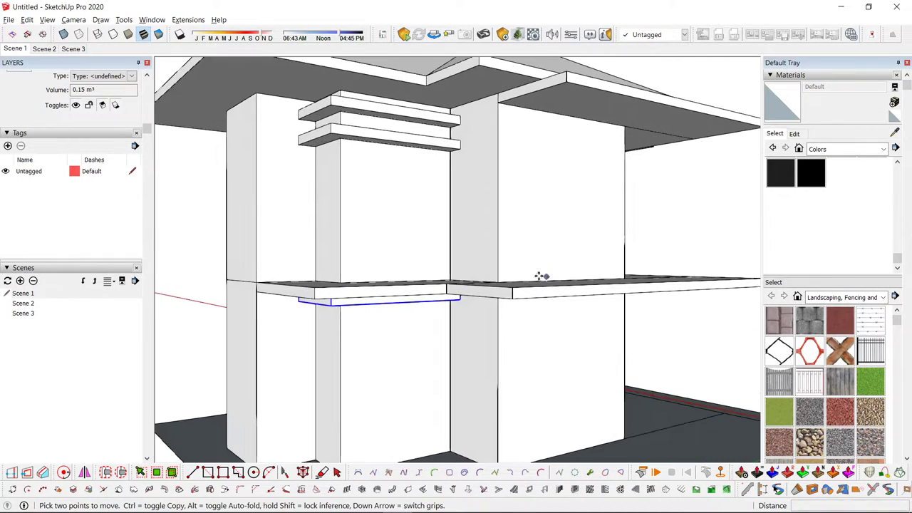
scroll(541, 275, down, 1)
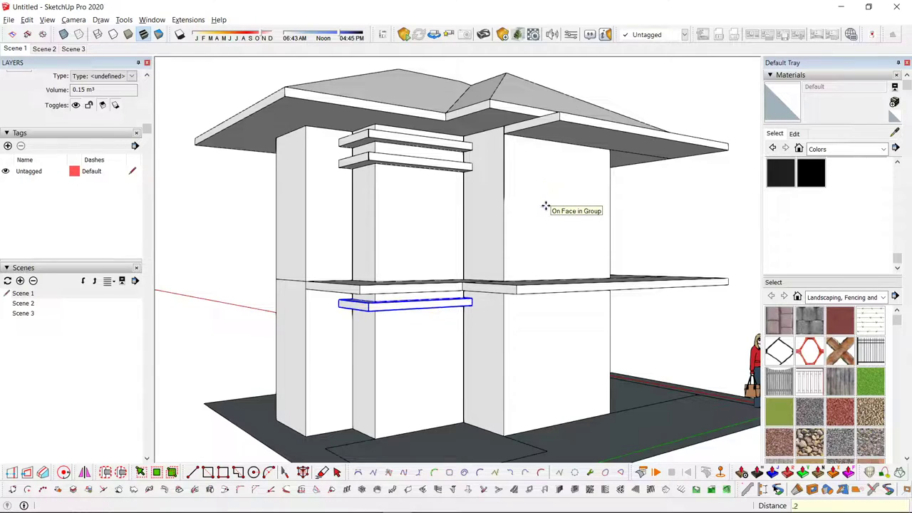
scroll(421, 307, down, 3)
middle_drag(413, 292, 249, 276)
click(249, 276)
- Examine the house from all sides, checking the canopies, the bay ledges and the plain rear walls
middle_drag(485, 278, 645, 306)
middle_drag(323, 296, 572, 340)
middle_drag(413, 306, 385, 277)
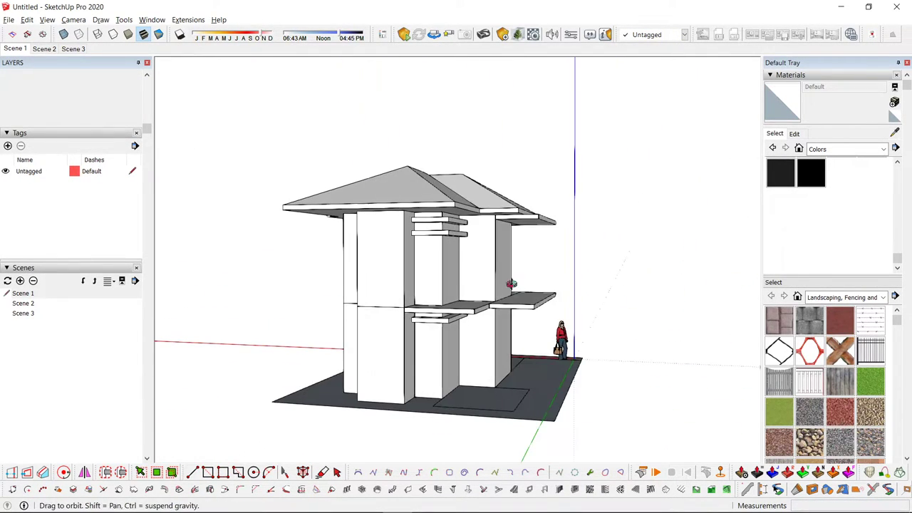
middle_drag(511, 282, 287, 261)
scroll(419, 263, up, 3)
scroll(419, 264, down, 4)
middle_drag(653, 271, 427, 279)
middle_drag(570, 280, 627, 305)
middle_drag(541, 295, 378, 262)
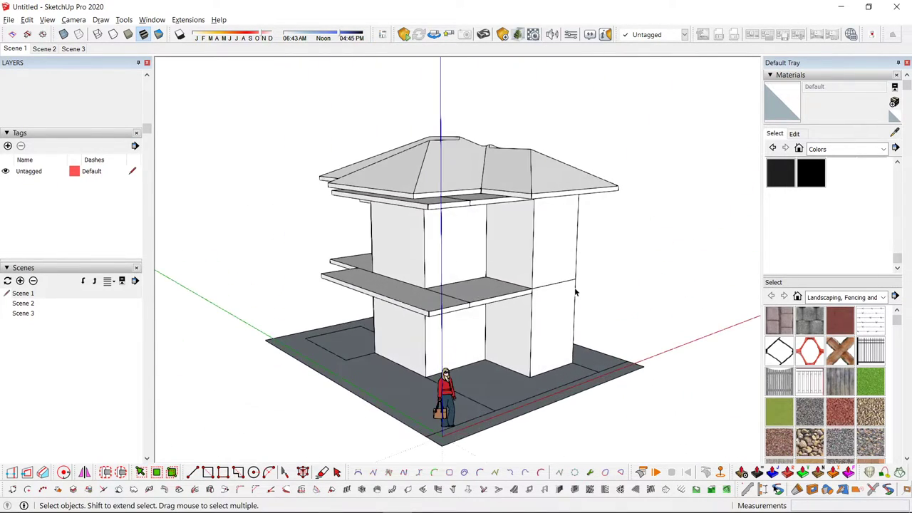
middle_drag(577, 291, 211, 244)
middle_drag(520, 268, 212, 358)
scroll(392, 199, up, 2)
middle_drag(391, 200, 627, 222)
scroll(480, 424, down, 4)
middle_drag(478, 313, 356, 399)
scroll(509, 310, up, 4)
double_click(500, 324)
scroll(500, 323, down, 2)
middle_drag(500, 324, 544, 149)
click(479, 338)
scroll(471, 303, up, 5)
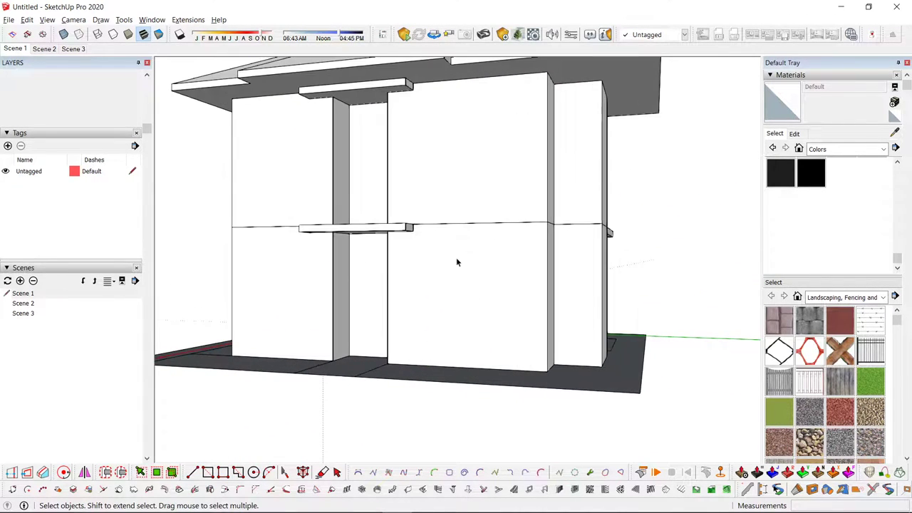
- Draw a 6 m vertical line down the projecting rear wall, from the roof's underside to the ground
scroll(439, 109, up, 2)
middle_drag(448, 111, 479, 84)
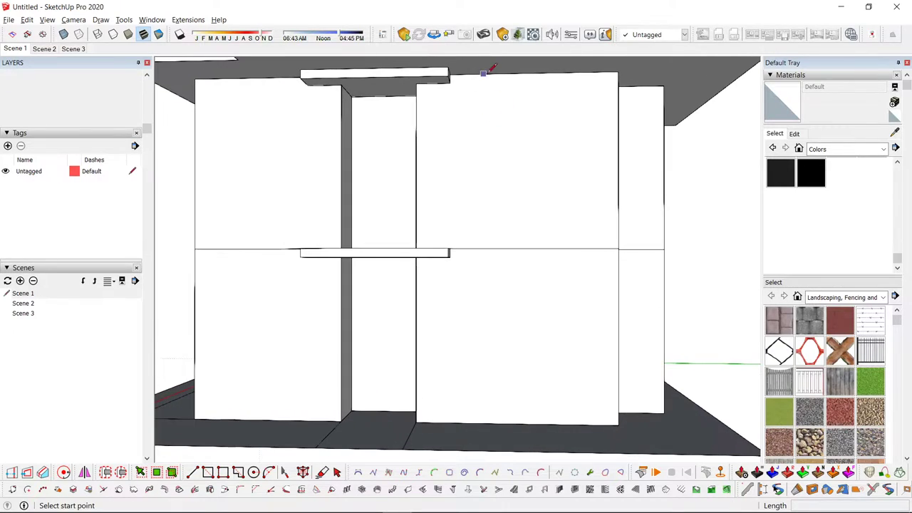
scroll(487, 326, down, 3)
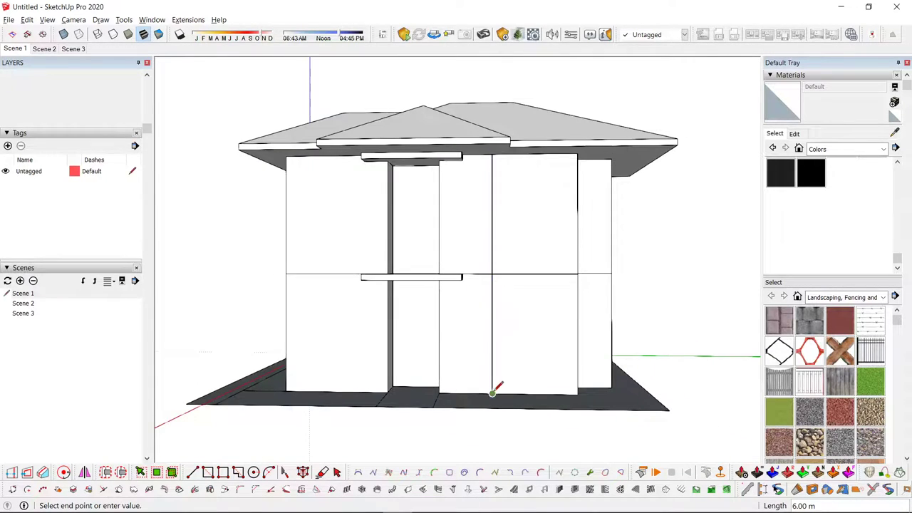
click(492, 394)
key(space)
- Copy the vertical line sideways along the rear wall, about 1 m toward the outer corner
scroll(492, 357, down, 3)
middle_drag(541, 320, 609, 277)
scroll(471, 315, up, 4)
scroll(523, 168, up, 2)
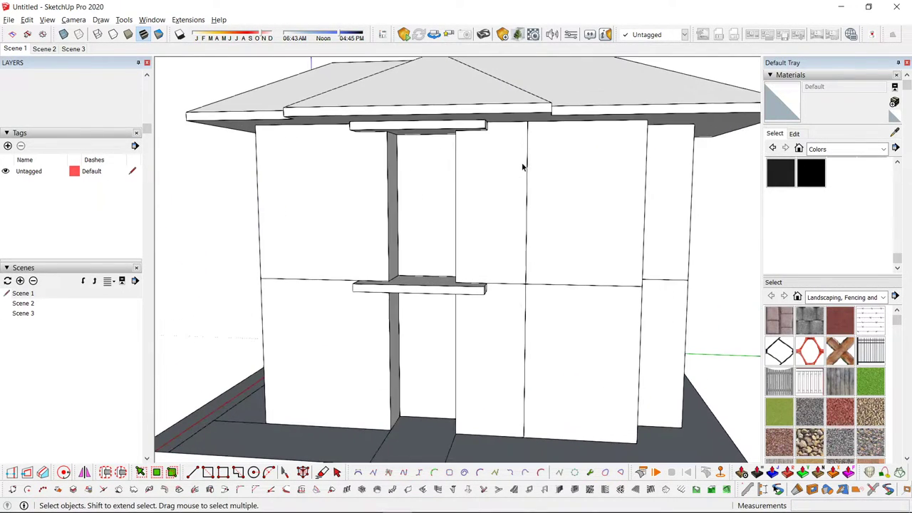
click(527, 159)
middle_drag(528, 159, 493, 157)
key(m)
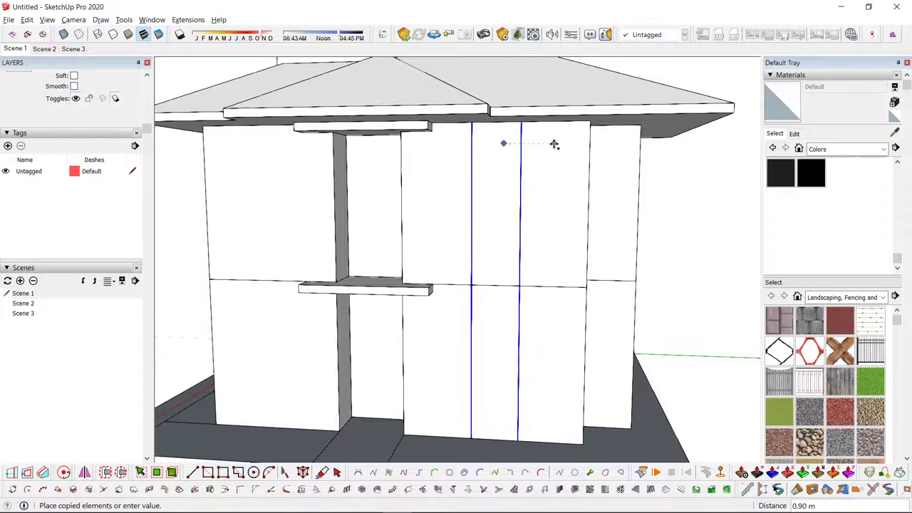
- Fill the strip between the two vertical lines with a rectangle and extrude it about 0.21 m outward
middle_drag(517, 362, 508, 285)
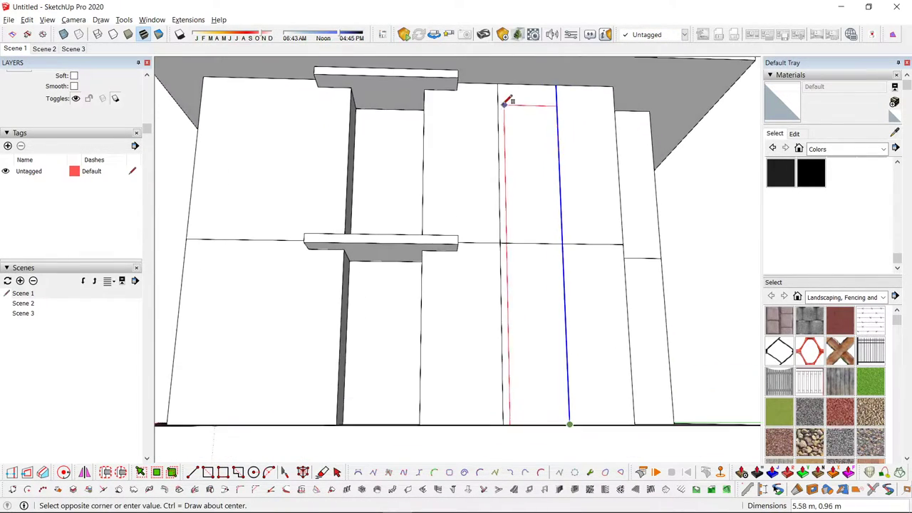
scroll(503, 106, up, 1)
click(502, 82)
key(space)
scroll(502, 92, down, 3)
middle_drag(501, 200, 428, 313)
key(p)
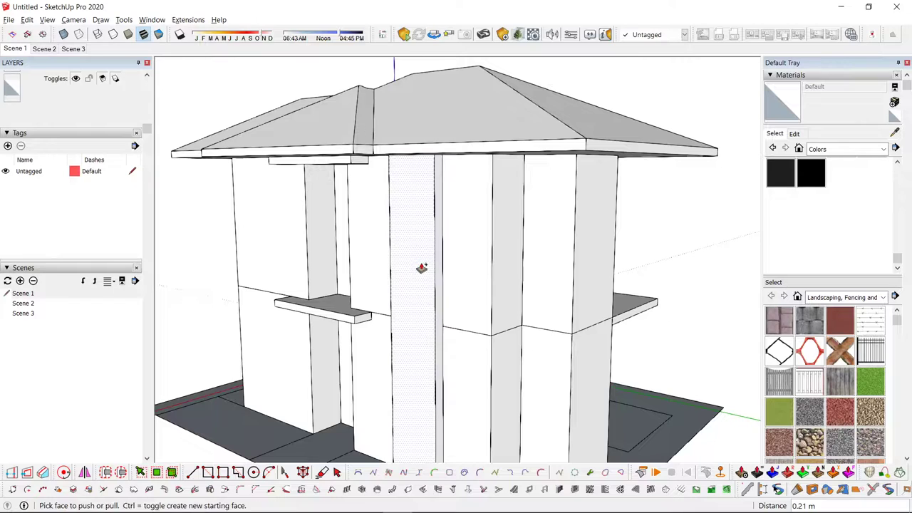
scroll(422, 264, down, 3)
key(space)
- Group the projecting vertical panel, open it in isolation and select the stray horizontal face above it
scroll(422, 252, up, 2)
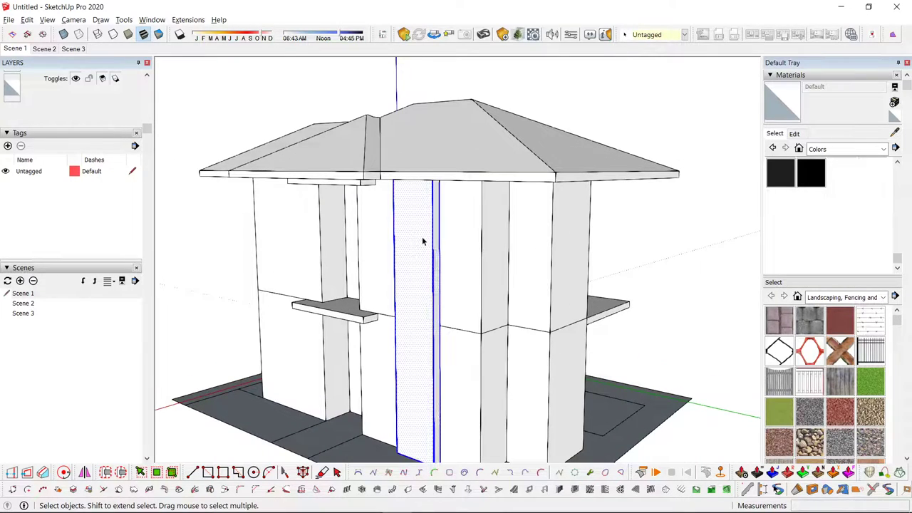
scroll(422, 243, down, 2)
double_click(414, 252)
middle_drag(418, 245, 469, 188)
drag(637, 249, 637, 249)
middle_drag(445, 222, 435, 254)
scroll(425, 196, up, 4)
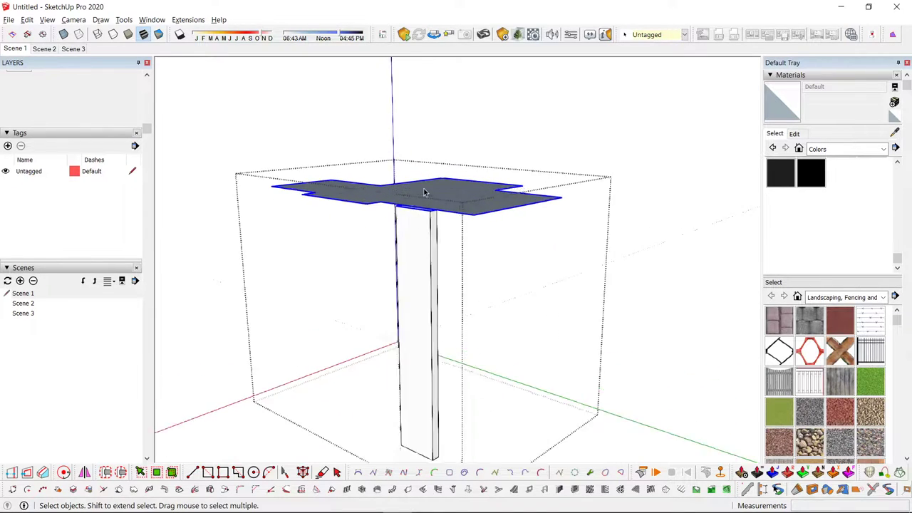
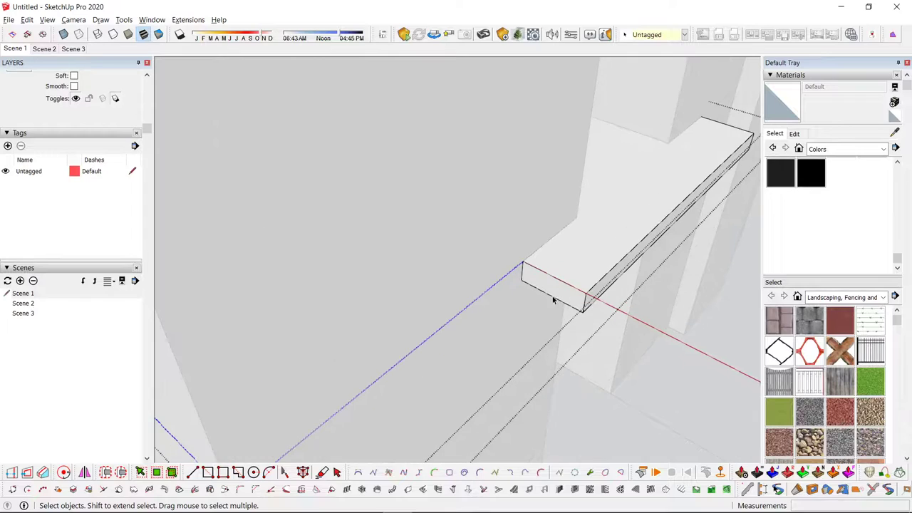
- Extrude the canopy's end face with Follow Me along the selected wall edges, wrapping it around the house corner
key(shift+f)
click(540, 285)
scroll(542, 286, down, 6)
key(space)
scroll(548, 290, up, 3)
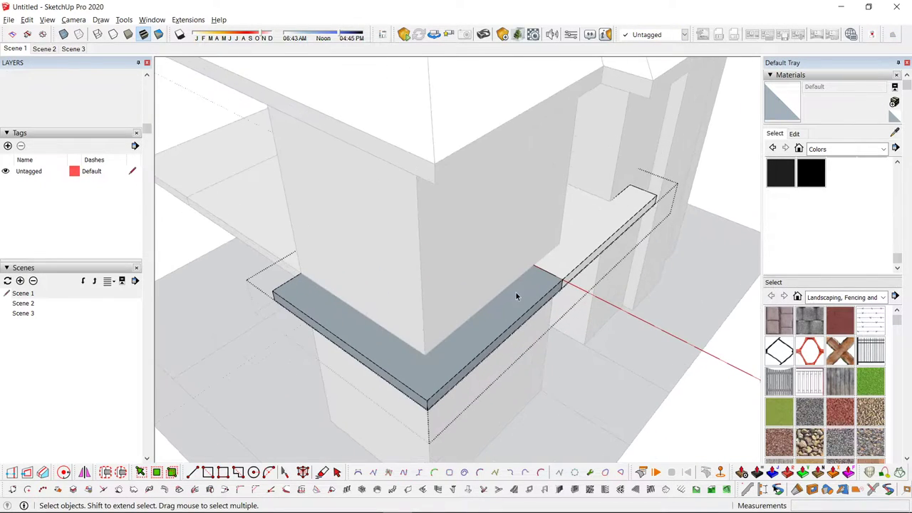
- Isolate the canopy, select its new wrap-around section and reverse the section's faces
right_click(515, 293)
double_click(504, 311)
key(shift+h)
scroll(491, 306, down, 3)
middle_drag(466, 306, 426, 110)
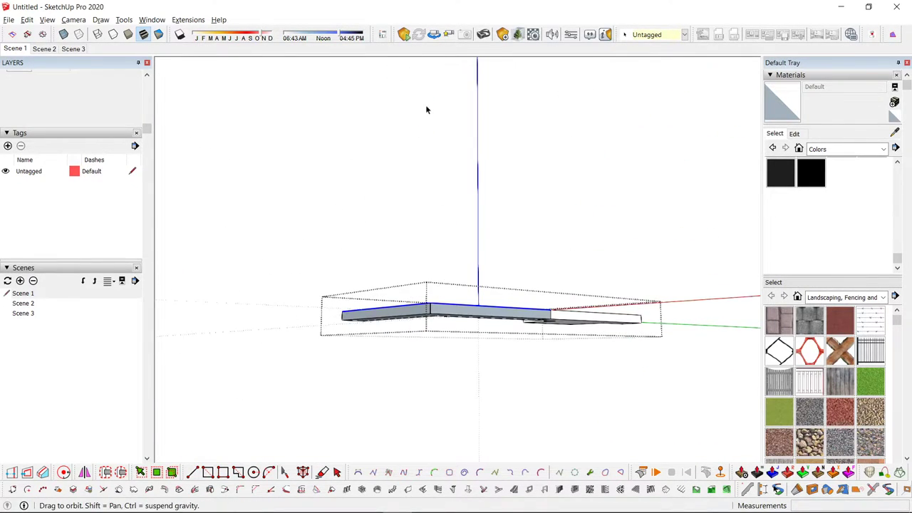
middle_drag(469, 283, 734, 414)
right_click(404, 381)
key(r)
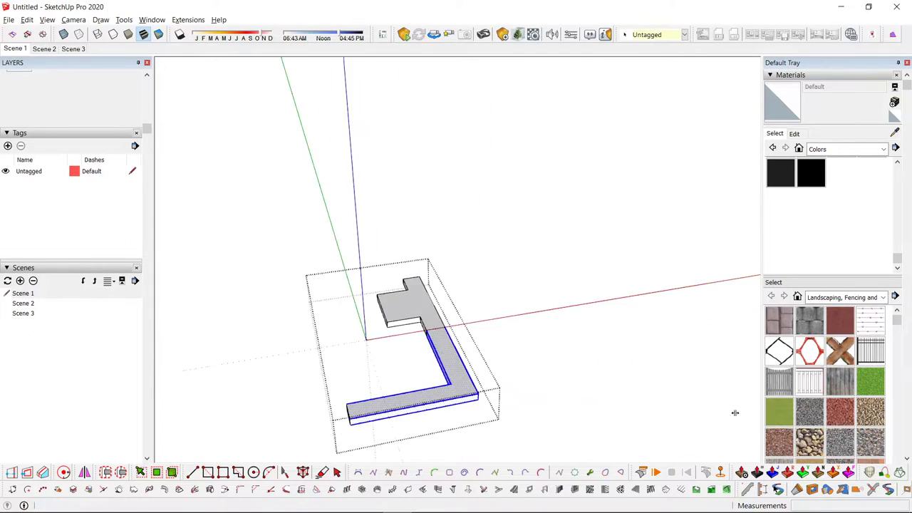
click(735, 414)
- Open the rectangular corner slab and reposition its long edge face with Push/Pull, using the rest of the model as reference
scroll(465, 387, down, 1)
shift+middle_drag(466, 388, 619, 302)
scroll(476, 294, up, 4)
double_click(478, 287)
key(p)
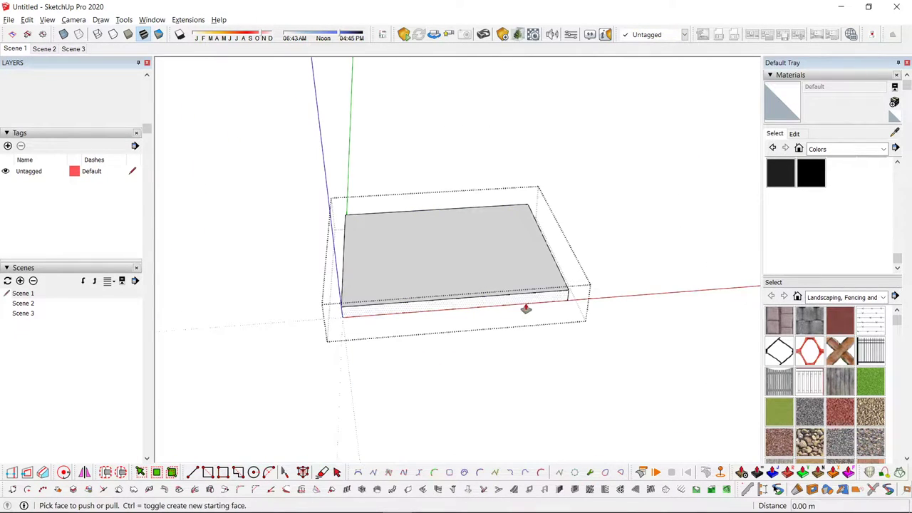
click(529, 308)
key(shift+h)
click(636, 319)
key(space)
click(635, 320)
- Open the side canopy and push its end face back to the bay's wall corner, leaving about a 0.30 m overhang
scroll(421, 322, down, 5)
middle_drag(418, 326, 570, 431)
scroll(503, 347, up, 3)
click(506, 327)
scroll(506, 320, up, 3)
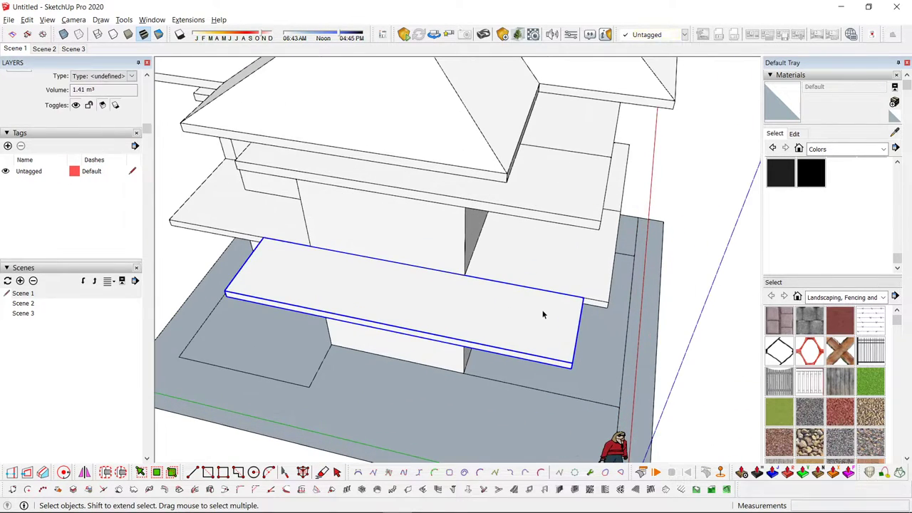
double_click(543, 312)
middle_drag(545, 314, 528, 316)
scroll(533, 331, up, 1)
key(p)
click(544, 359)
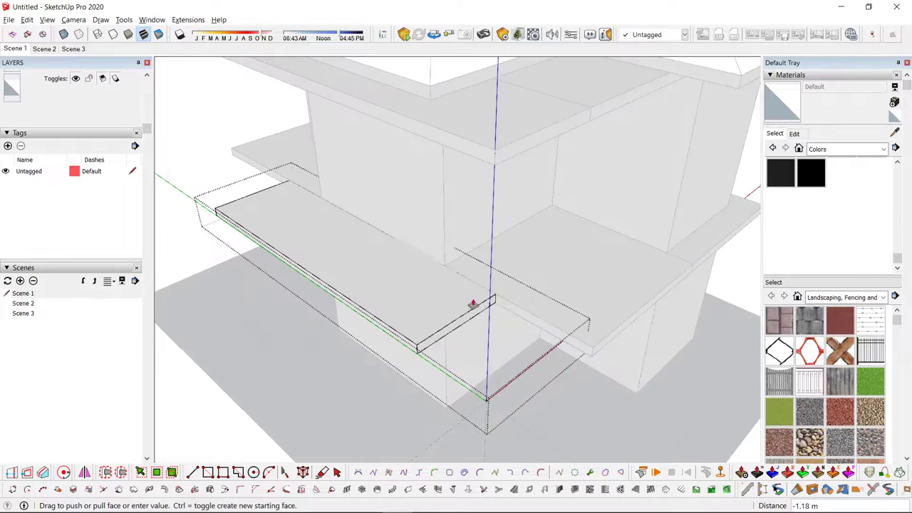
scroll(466, 302, down, 1)
middle_drag(463, 295, 426, 272)
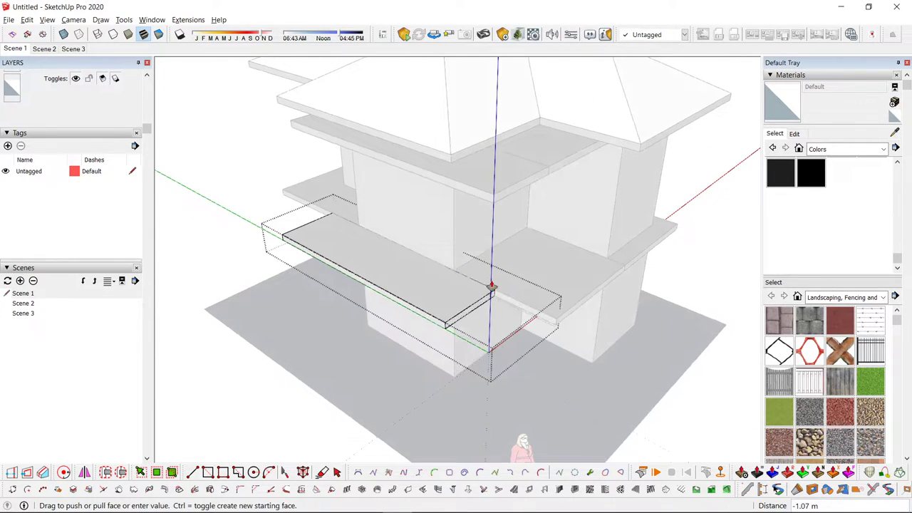
click(459, 264)
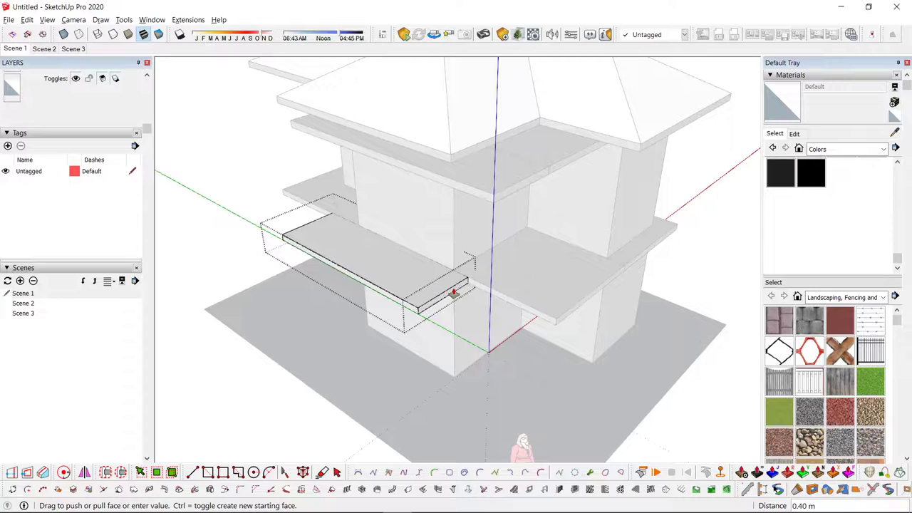
- Push the side canopy's opposite end toward the bay corner and its front face in about 1.22 m, leaving a narrow ledge
middle_drag(250, 241, 575, 254)
scroll(388, 312, up, 1)
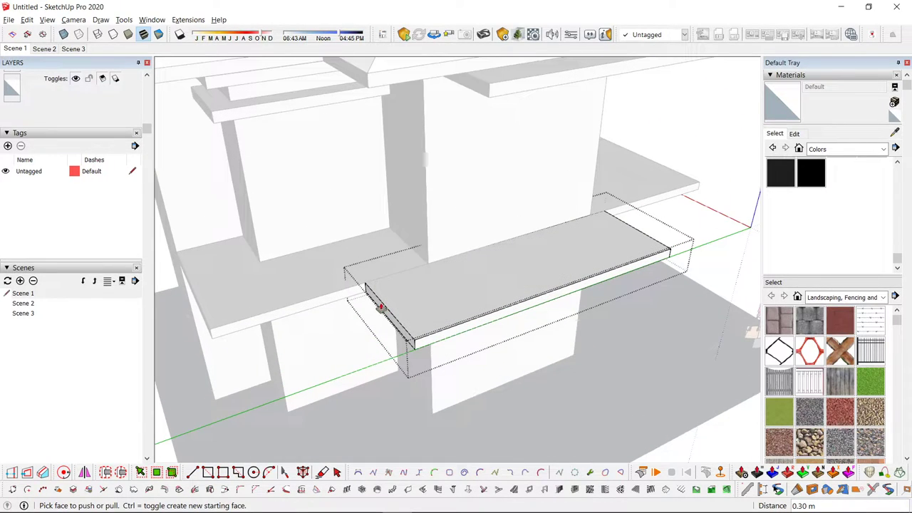
click(381, 308)
click(425, 190)
click(437, 279)
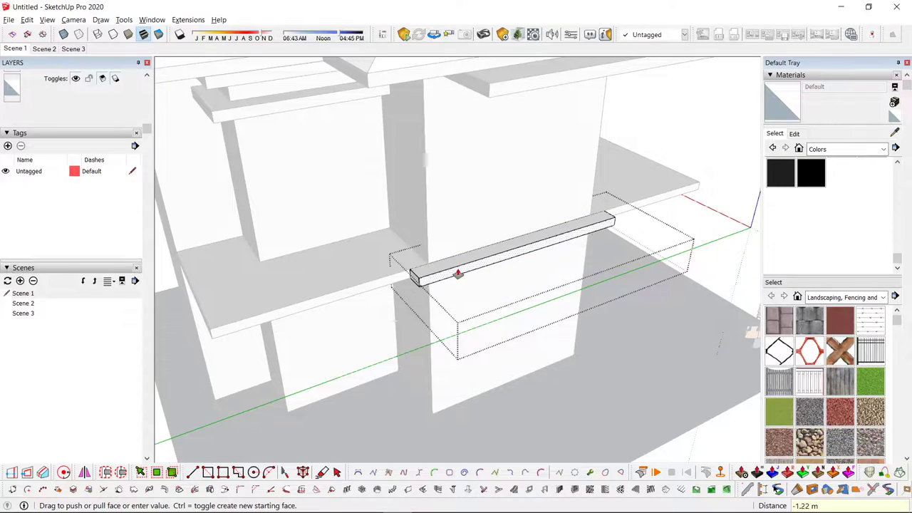
click(458, 274)
key(space)
- Push the ledge's end face beside the corner slab back about 0.30 m, flush with the bay wall
scroll(590, 273, down, 3)
click(621, 290)
scroll(621, 289, down, 3)
middle_drag(580, 295, 428, 274)
scroll(482, 317, up, 3)
middle_drag(482, 318, 629, 387)
scroll(554, 401, up, 2)
middle_drag(463, 357, 570, 265)
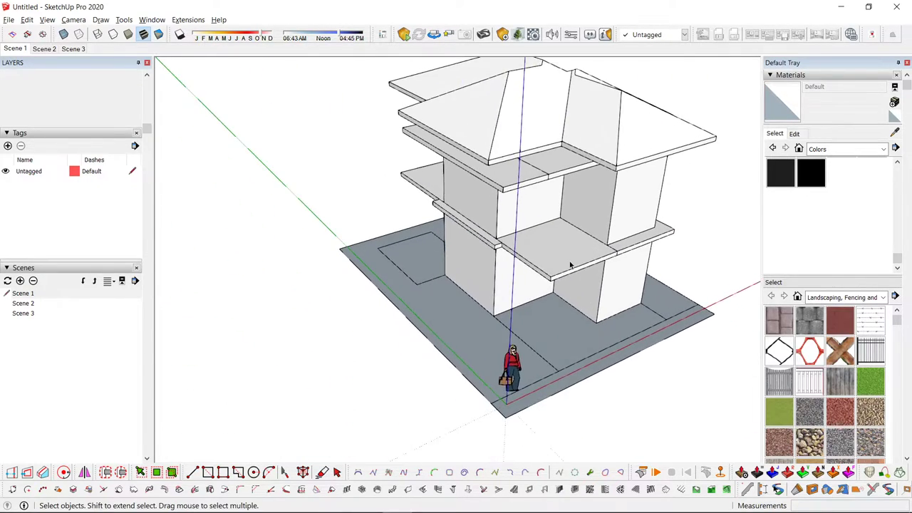
scroll(506, 258, up, 4)
double_click(477, 237)
scroll(480, 239, up, 1)
key(p)
click(481, 241)
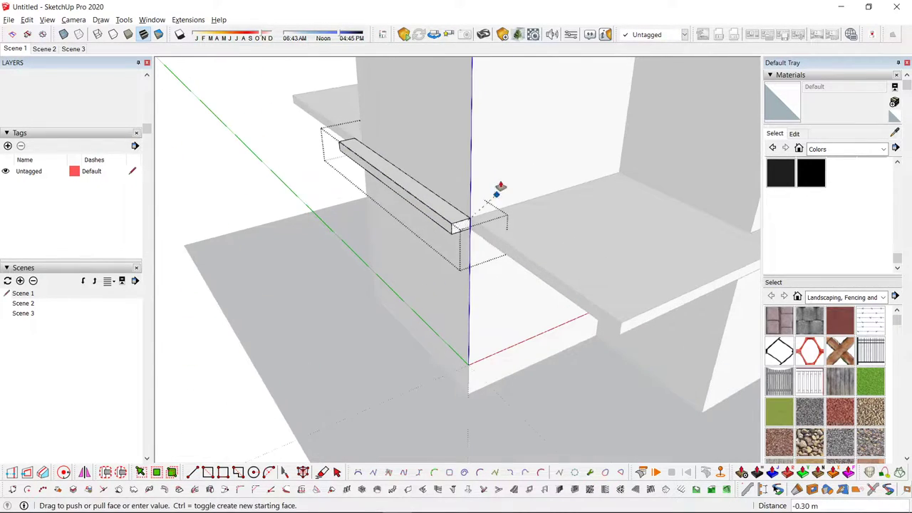
scroll(490, 215, down, 2)
key(space)
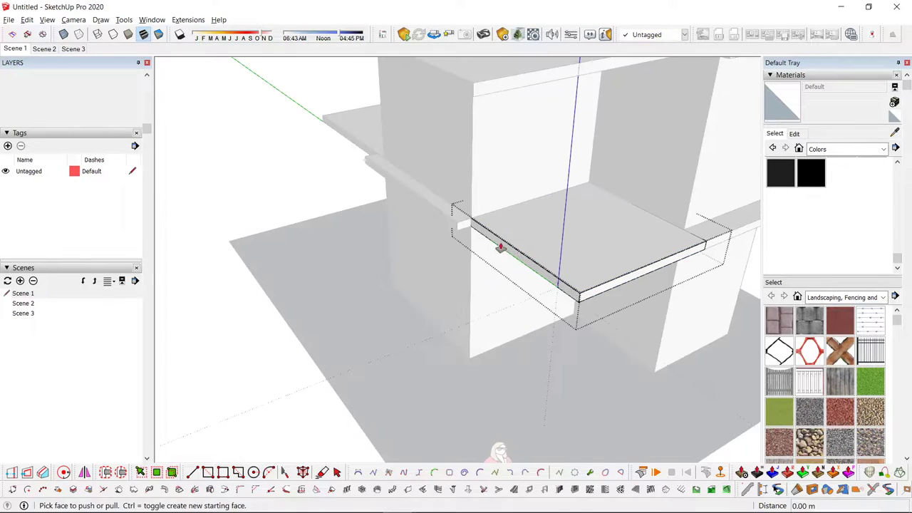
- Pull the corner slab's side face outward so the slab projects past the bay's side wall
drag(498, 247, 432, 281)
key(Return)
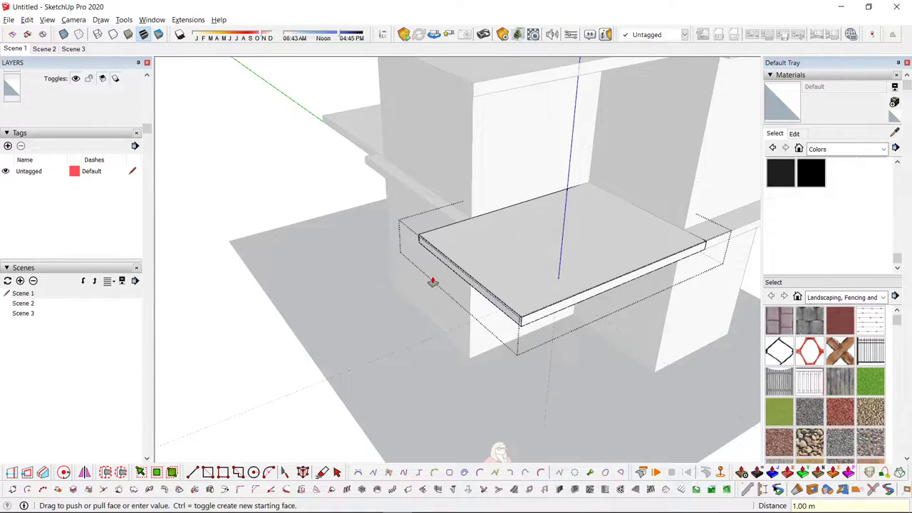
scroll(432, 281, down, 10)
key(space)
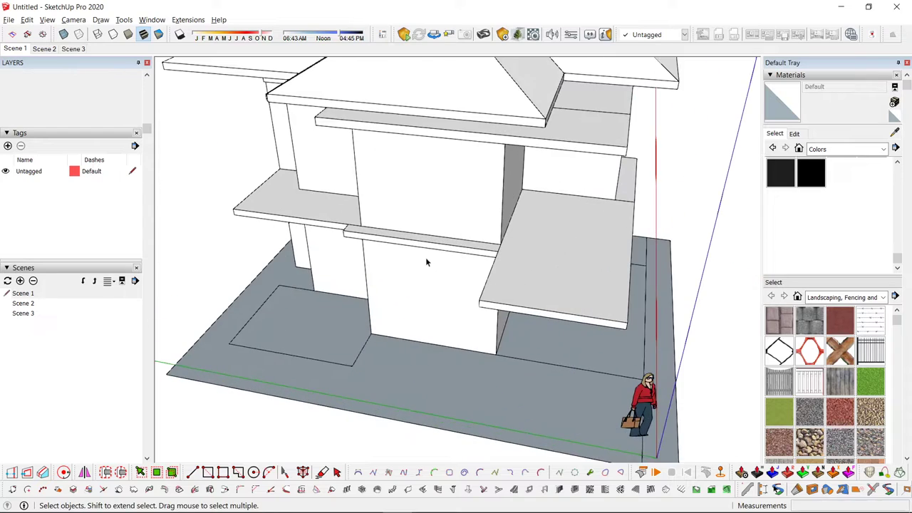
- Open the narrow ledge and pull its front face out about 1.72 m, flush with the corner slab's outer edge
double_click(435, 243)
click(421, 248)
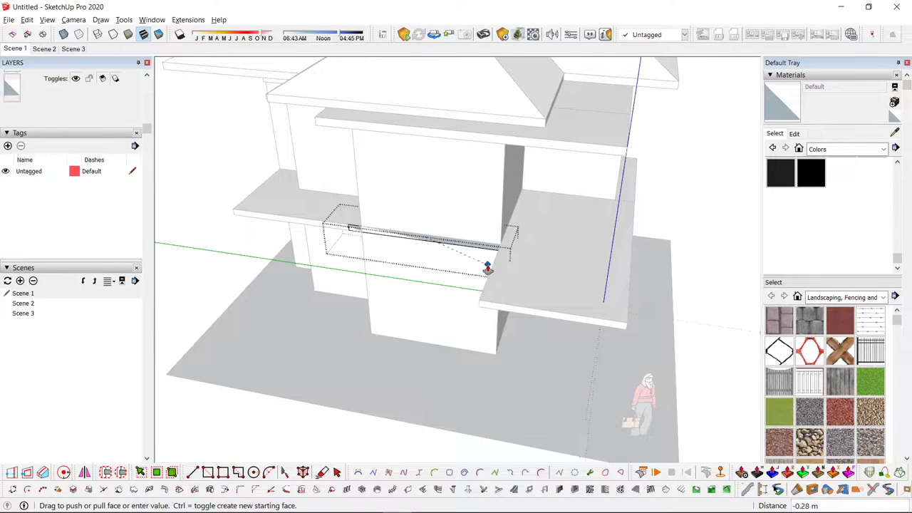
drag(496, 298, 488, 313)
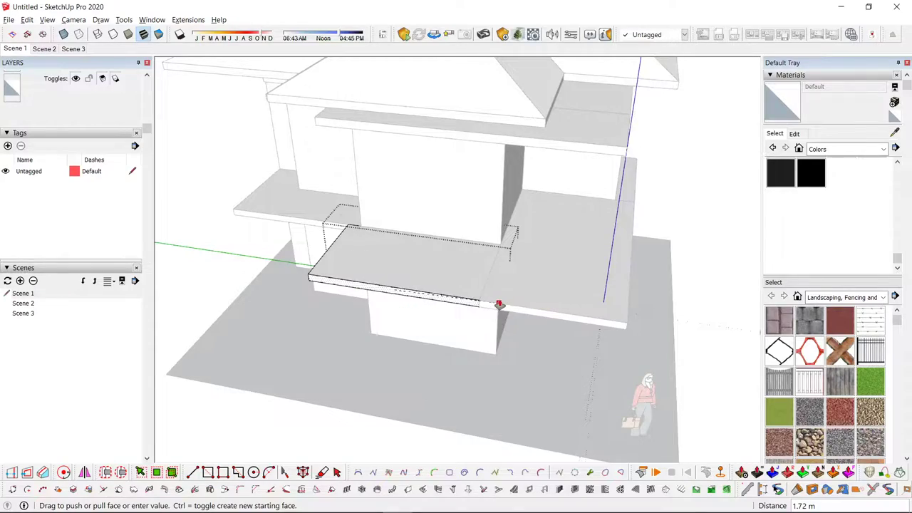
click(500, 305)
key(space)
- Extend the widened ledge's free end about 1.7 m beyond the bay corner with Push/Pull
click(368, 314)
scroll(369, 313, down, 4)
middle_drag(368, 314, 504, 358)
scroll(427, 303, up, 3)
double_click(407, 267)
middle_drag(408, 268, 437, 295)
scroll(268, 337, down, 2)
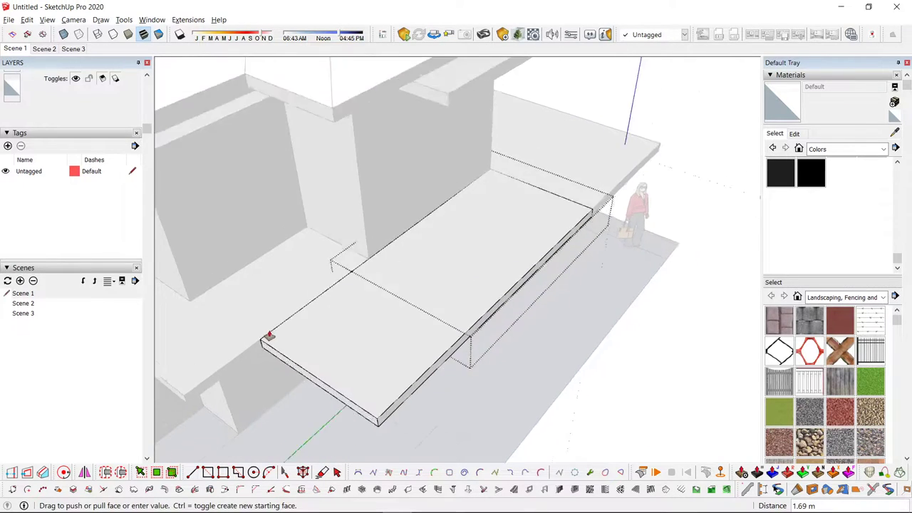
click(239, 265)
key(space)
- Offset the side canopy's top face outline 0.2 m inward
middle_drag(285, 265, 463, 271)
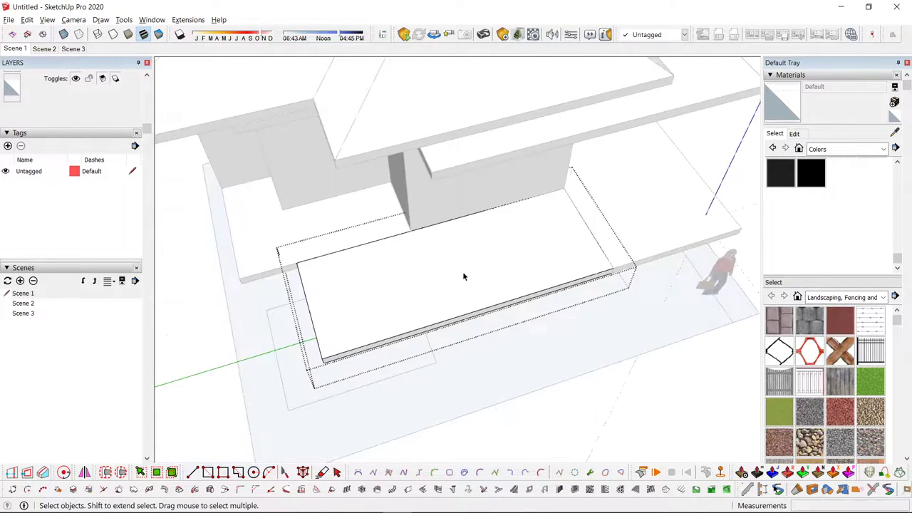
scroll(514, 254, up, 2)
key(f)
click(580, 212)
text(.3)
key(Return)
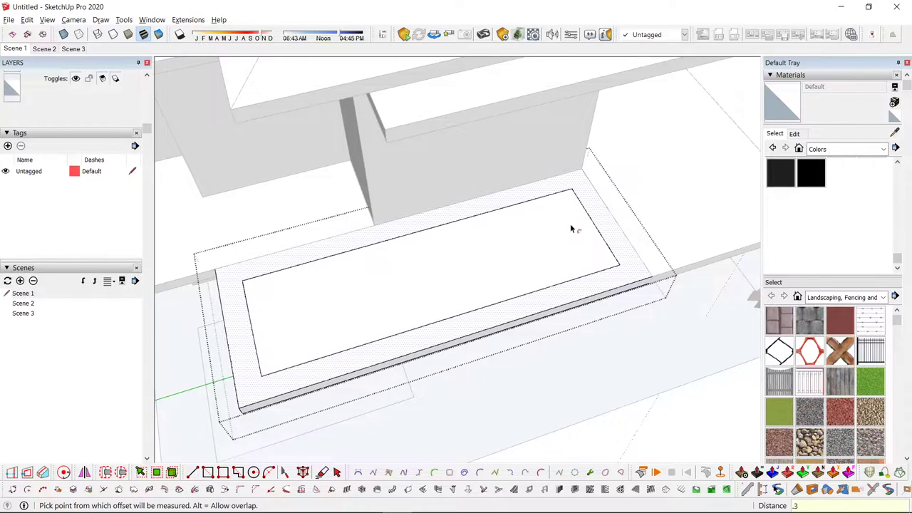
text(.2)
key(Return)
- Push the inset face through the side canopy to cut an opening, keeping a loose copy of the face selected over it
key(space)
click(530, 245)
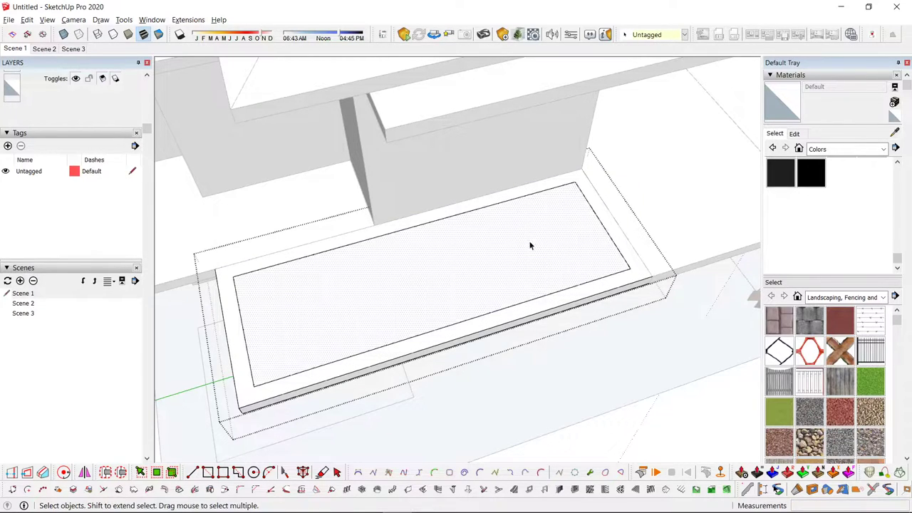
middle_drag(530, 245, 620, 215)
scroll(615, 207, up, 3)
key(p)
click(634, 153)
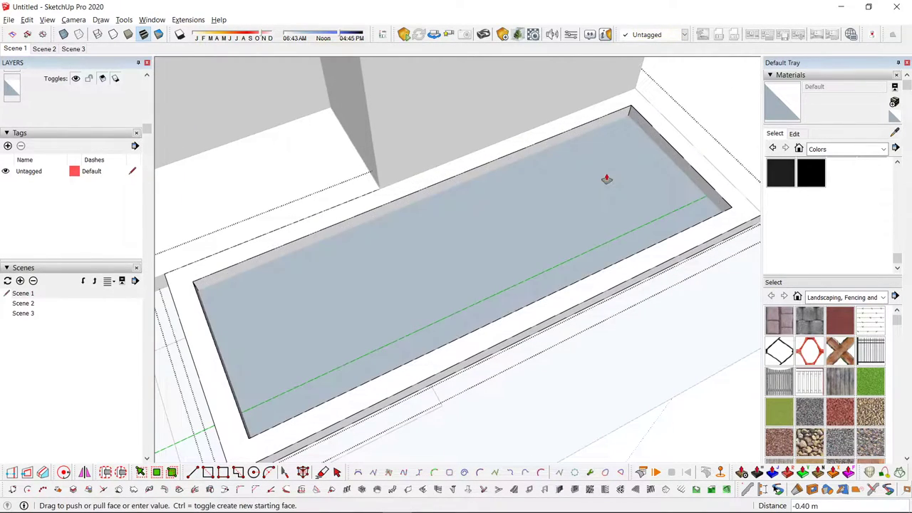
click(595, 169)
key(space)
click(626, 158)
key(ctrl+z)
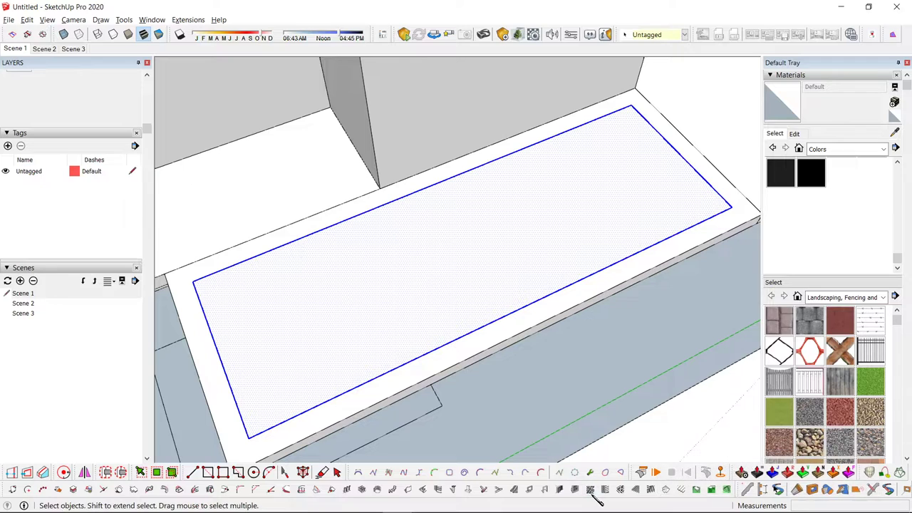
- Turn the selected face into a 1001bit screen with 0.6 m opening width and height and 0.1 m column spacing
click(591, 491)
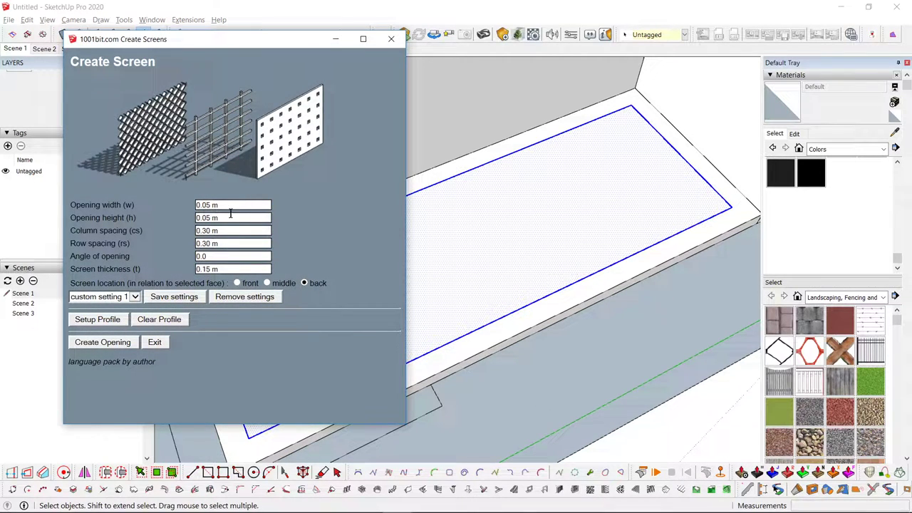
drag(230, 205, 165, 204)
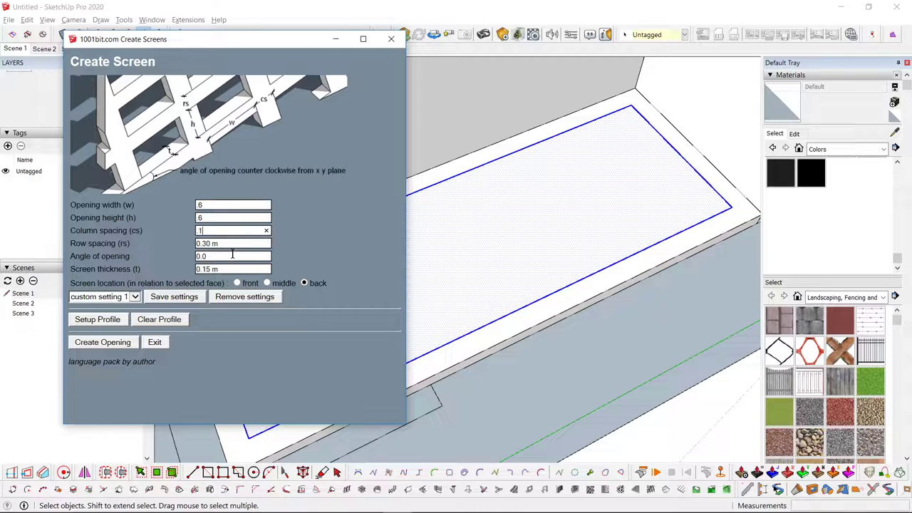
click(118, 346)
scroll(426, 285, down, 4)
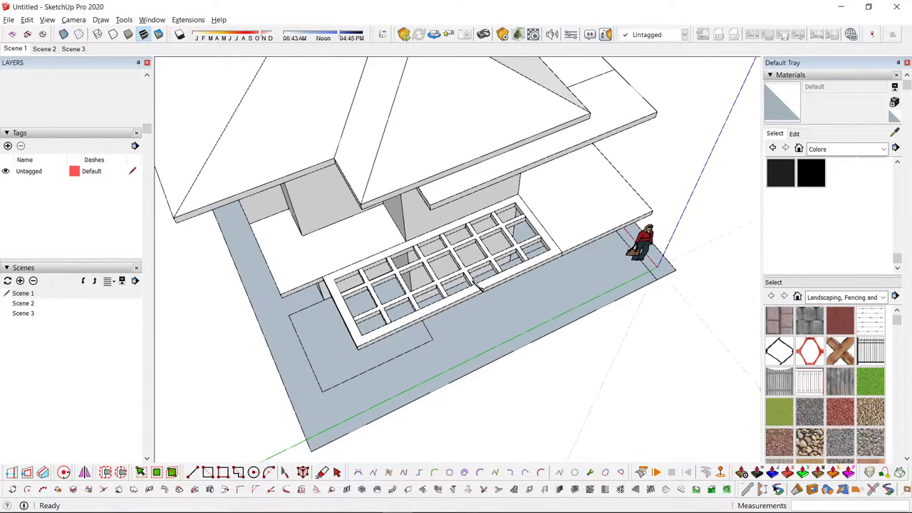
scroll(431, 285, up, 2)
middle_drag(541, 236, 496, 245)
scroll(497, 245, down, 2)
scroll(499, 244, up, 2)
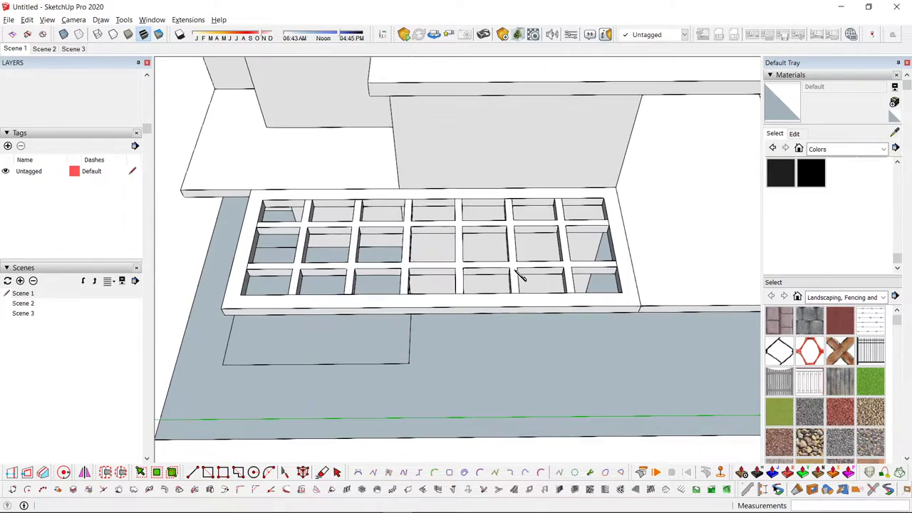
scroll(513, 270, down, 2)
key(space)
key(m)
click(512, 267)
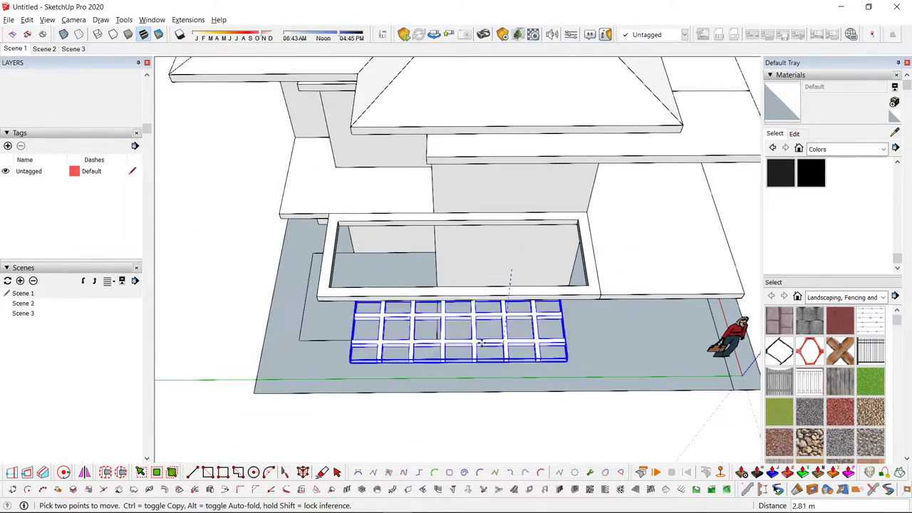
key(space)
- Draw a 0.25 m square column base on the ground near the slab corner and extrude it about 2.85 m to the slab's underside
scroll(501, 304, down, 3)
middle_drag(501, 304, 349, 252)
scroll(566, 375, up, 2)
middle_drag(565, 375, 509, 376)
scroll(510, 380, up, 3)
key(r)
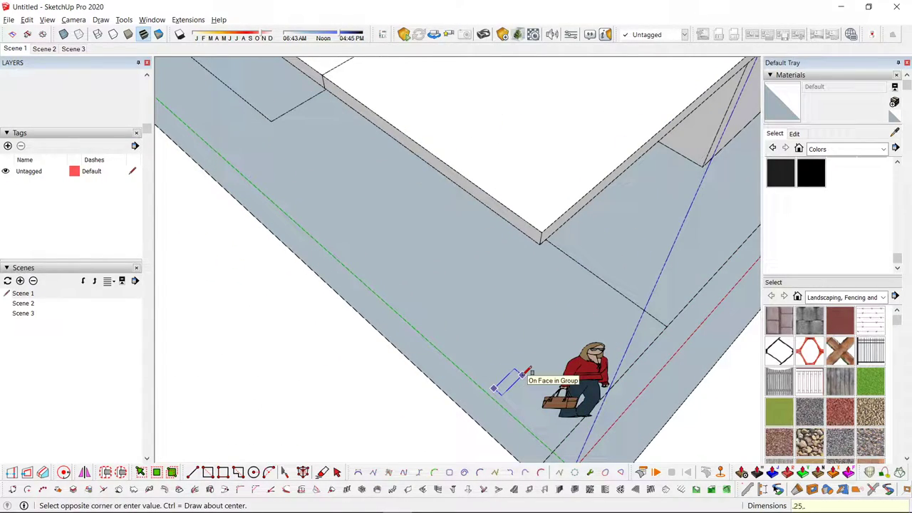
key(p)
drag(518, 393, 565, 223)
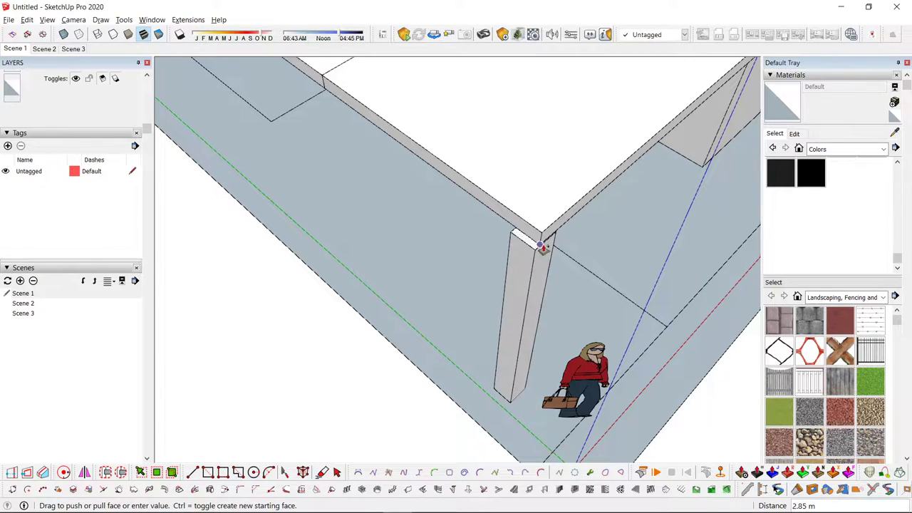
- Group the column and convert it into a component named col
key(space)
key(ctrl+g)
scroll(524, 269, down, 3)
right_click(536, 277)
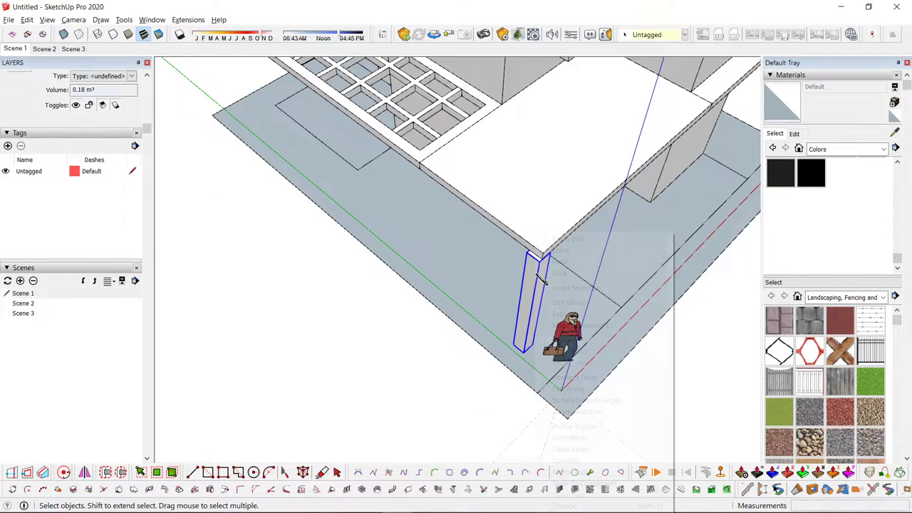
click(584, 325)
text(col)
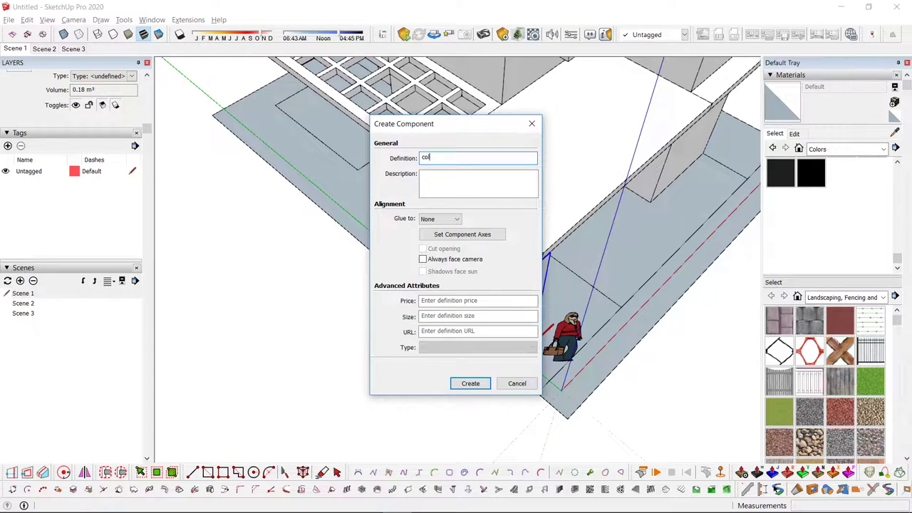
key(Return)
- Move the column so that its top sits directly under the slab's outer corner
scroll(464, 265, up, 5)
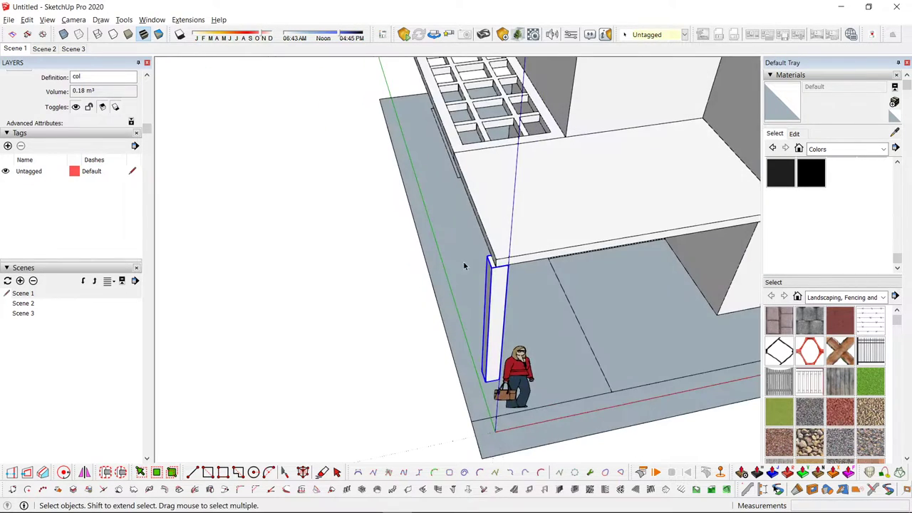
key(m)
click(467, 264)
click(473, 260)
key(space)
- Copy the column along the slab's outer edge to where the slab meets the lattice canopy
scroll(465, 273, down, 5)
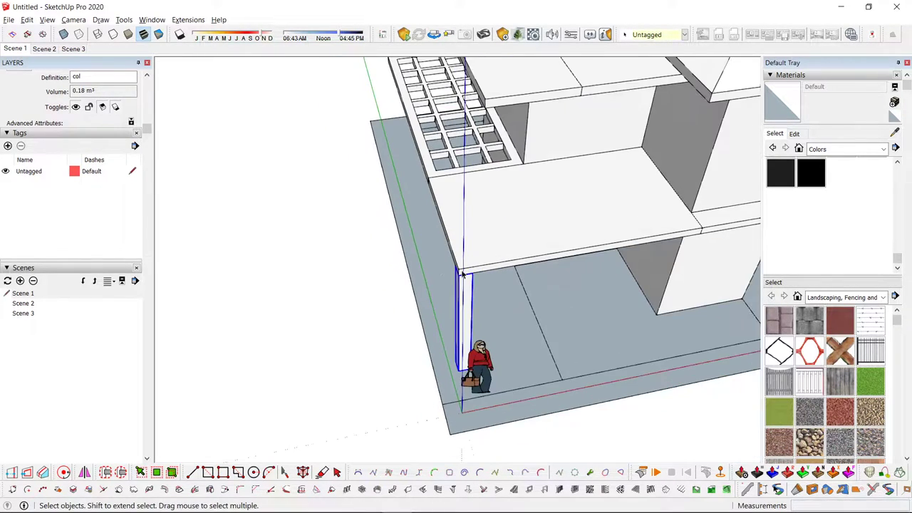
key(ctrl+t)
middle_drag(467, 286, 566, 228)
key(ctrl)
click(562, 222)
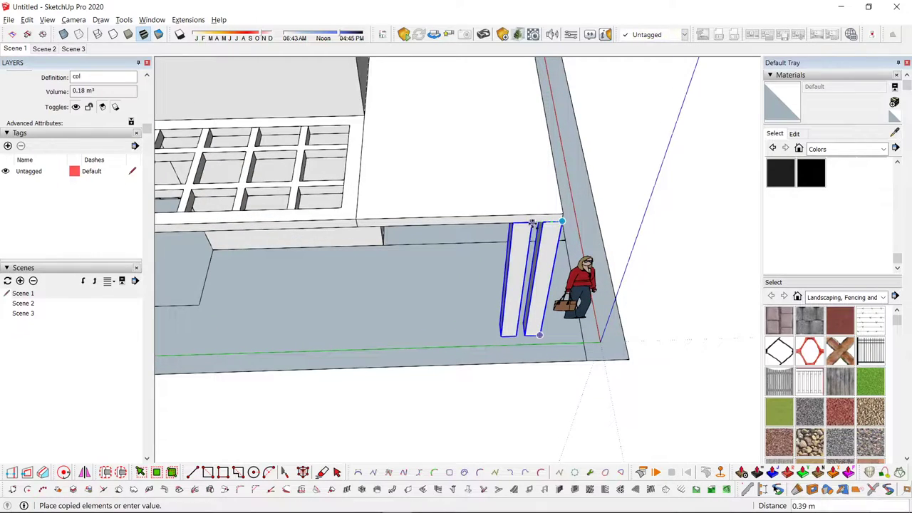
scroll(435, 224, down, 3)
shift+middle_drag(430, 223, 547, 228)
scroll(510, 240, up, 3)
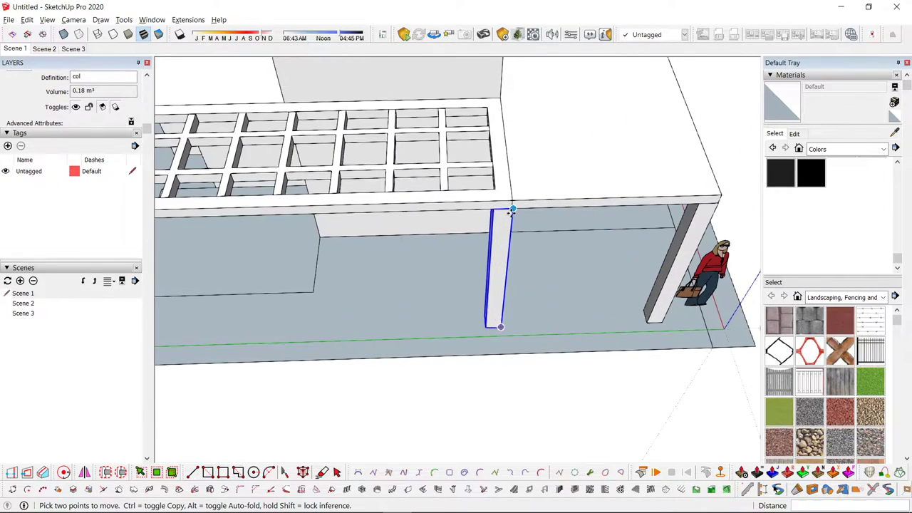
- Copy the middle column along the lattice canopy's front edge to its far outer corner
click(492, 211)
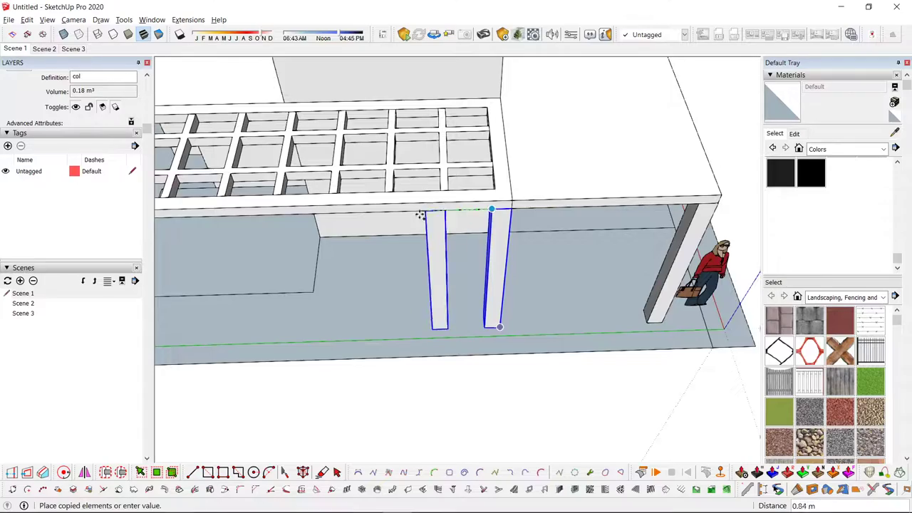
scroll(296, 216, down, 3)
shift+middle_drag(294, 216, 539, 213)
click(412, 217)
key(space)
scroll(399, 241, down, 3)
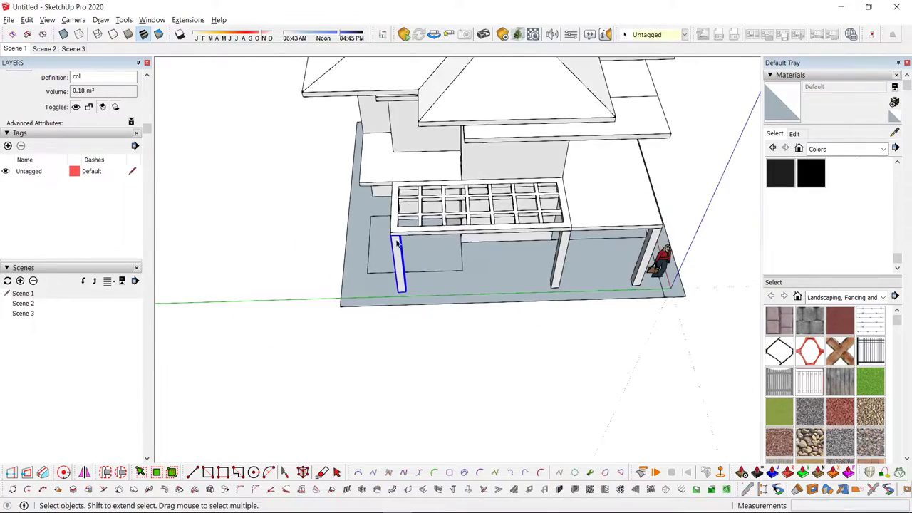
- Examine the columns under the lattice canopy and slab from several sides
middle_drag(399, 241, 456, 213)
click(336, 308)
middle_drag(378, 257, 193, 240)
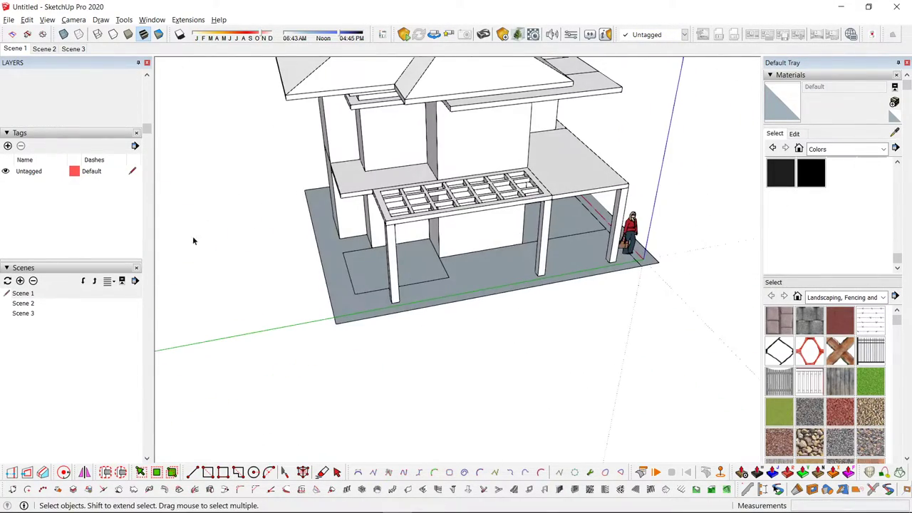
middle_drag(367, 239, 380, 247)
scroll(380, 246, up, 3)
click(392, 253)
key(l)
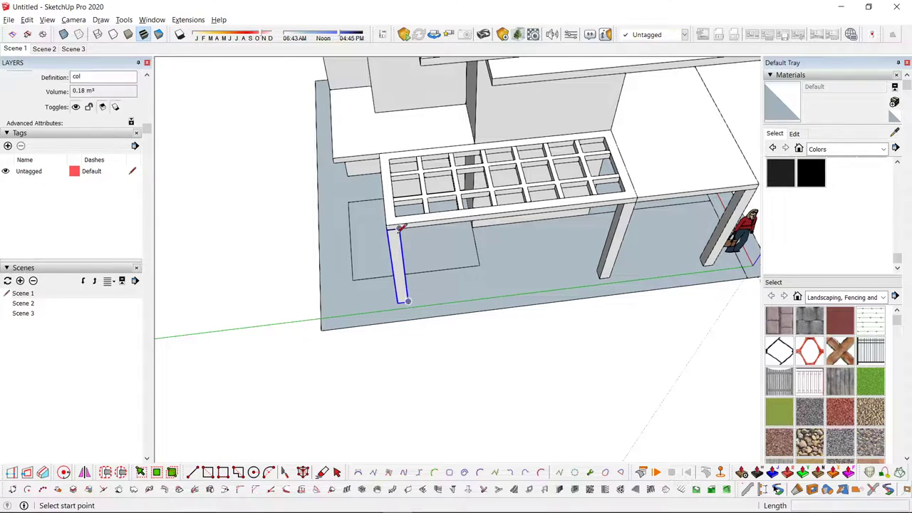
key(space)
scroll(386, 146, down, 3)
middle_drag(388, 206, 492, 146)
scroll(426, 232, up, 3)
scroll(493, 349, down, 3)
click(641, 395)
middle_drag(641, 395, 405, 346)
scroll(406, 346, up, 5)
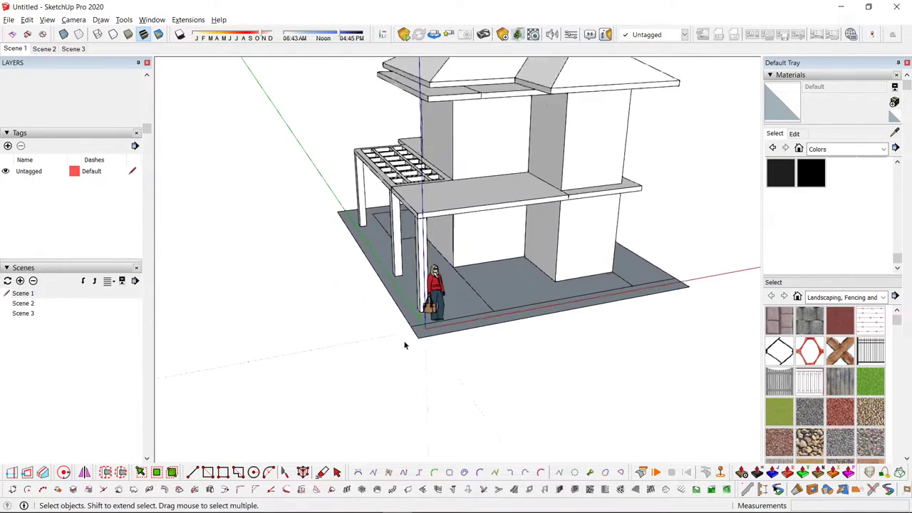
scroll(460, 333, down, 3)
- Draw a rectangle over the whole base slab, from its front corner to the opposite far corner
middle_drag(563, 314, 480, 348)
key(space)
triple_click(488, 345)
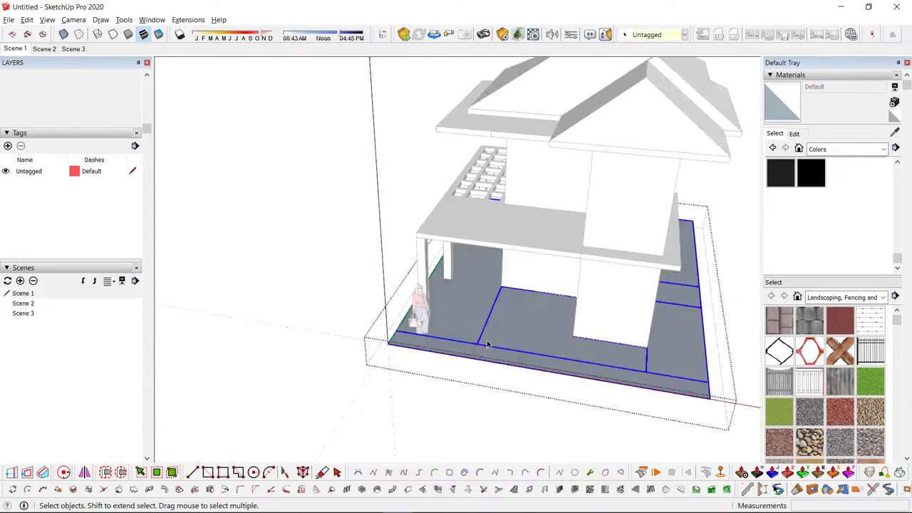
key(Escape)
key(r)
click(396, 345)
scroll(570, 377, down, 2)
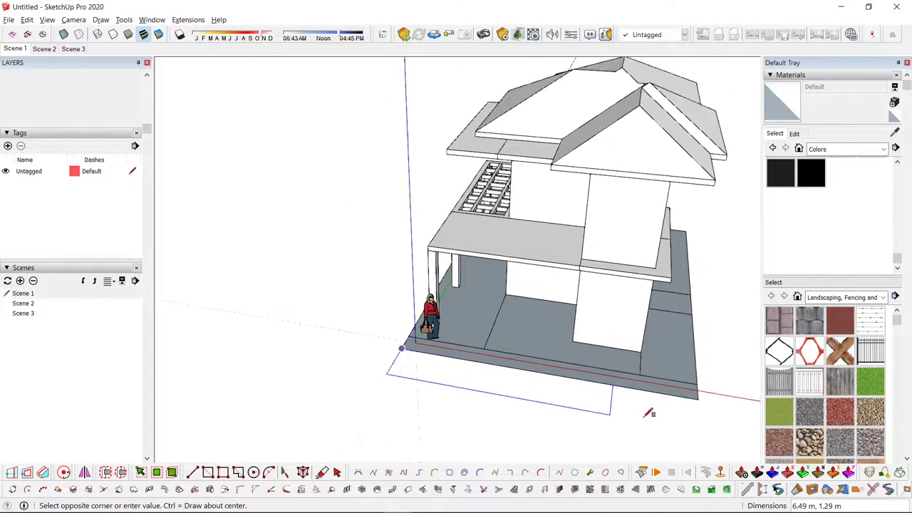
middle_drag(649, 413, 268, 399)
scroll(552, 390, up, 2)
- Offset the rectangle's outline slightly inward along the base slab's edges to mark the boundary wall's thickness
key(f)
scroll(630, 363, up, 2)
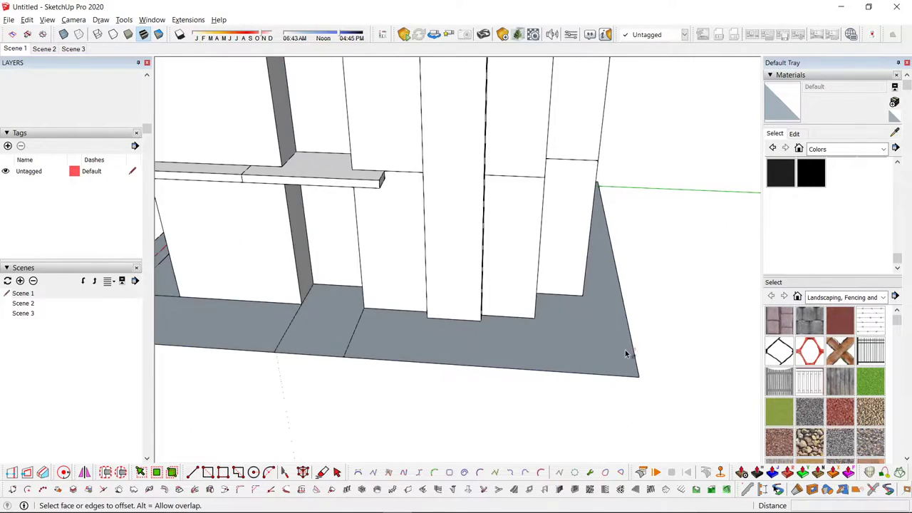
key(space)
scroll(633, 336, up, 2)
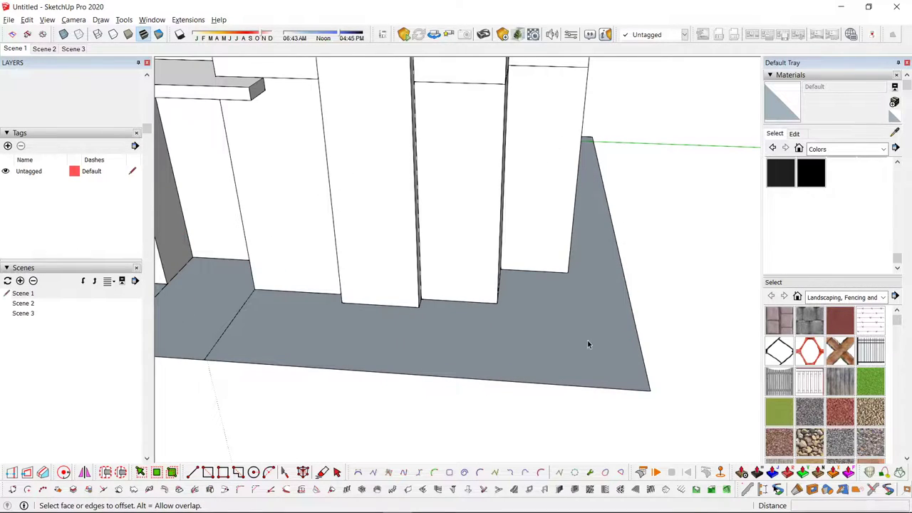
key(space)
click(586, 340)
scroll(586, 340, down, 2)
key(m)
click(514, 345)
key(space)
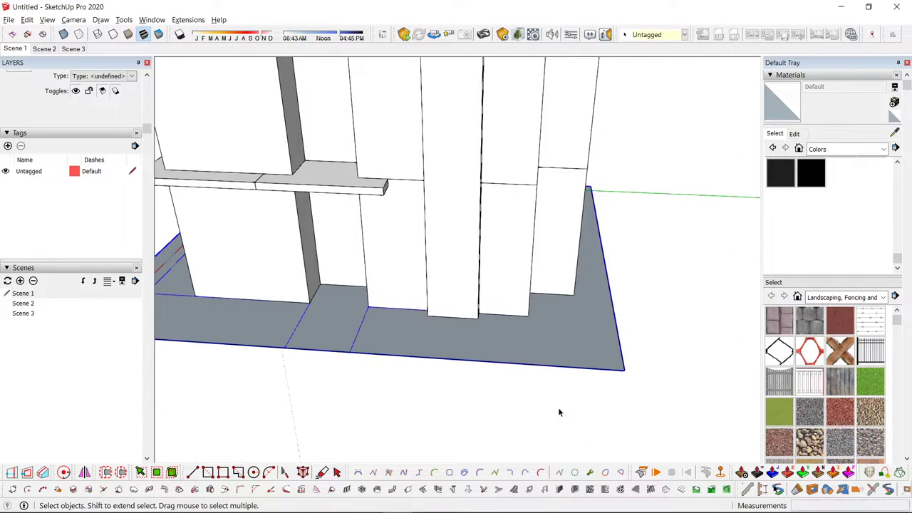
scroll(610, 308, up, 2)
key(f)
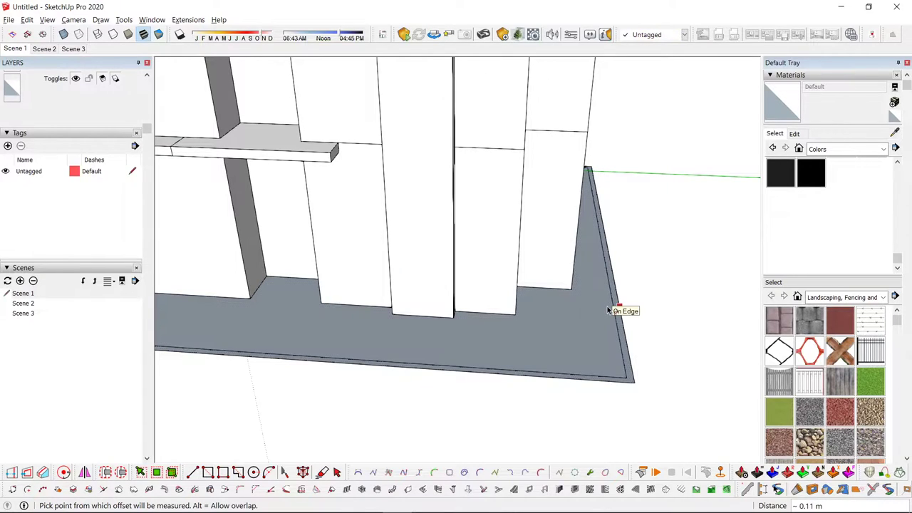
- Delete the inner face of the offset rectangle and extrude the remaining border 2 m up as a boundary wall
scroll(541, 318, down, 3)
click(537, 323)
key(Delete)
scroll(595, 360, up, 2)
key(p)
click(590, 346)
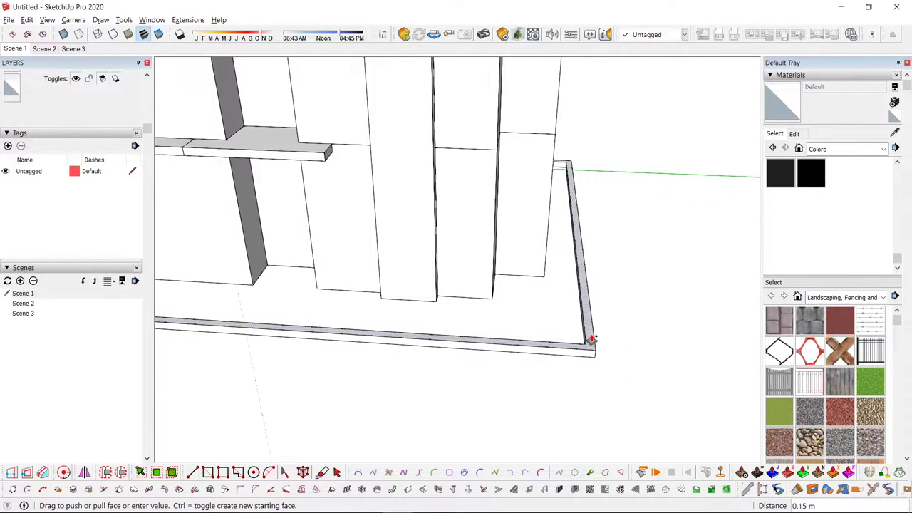
text(2)
key(Return)
key(space)
scroll(577, 289, down, 5)
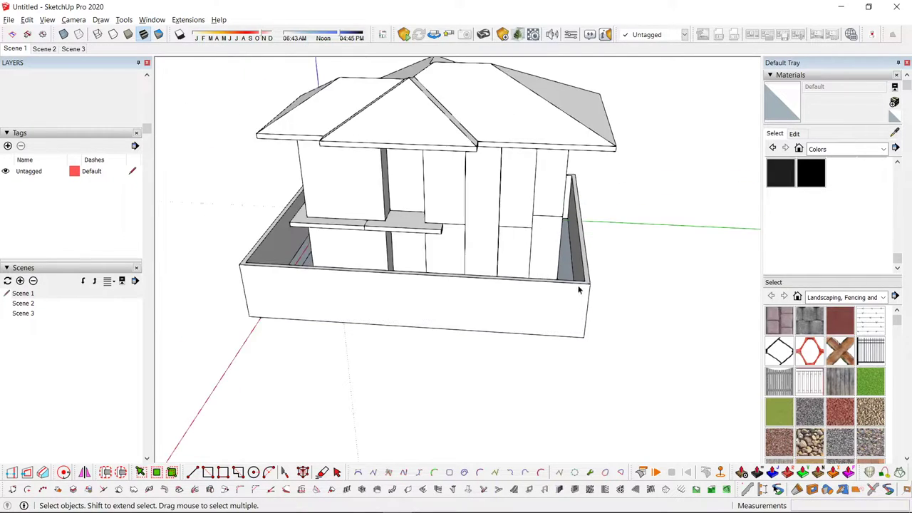
- Draw a line across the boundary wall's top beside the house's tall projecting bay
middle_drag(456, 271, 604, 220)
middle_drag(428, 249, 899, 335)
middle_drag(620, 324, 313, 305)
middle_drag(598, 292, 505, 305)
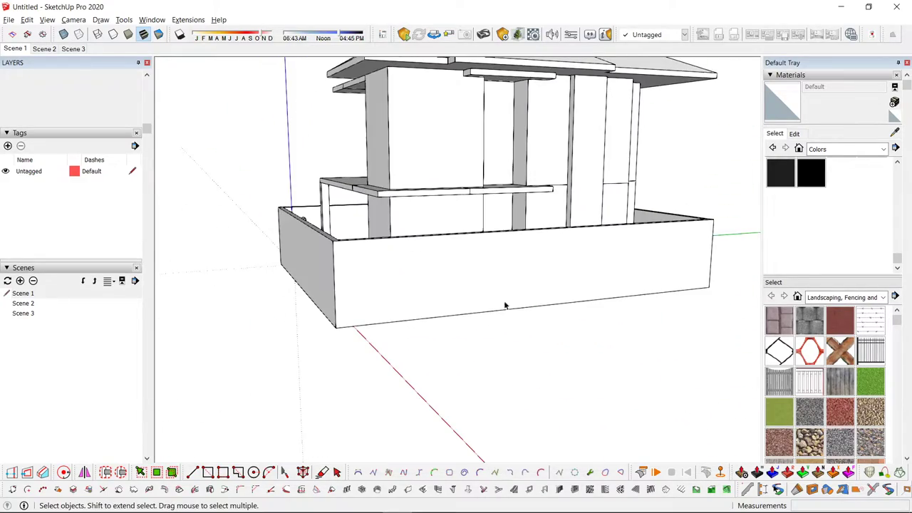
middle_drag(491, 260, 727, 220)
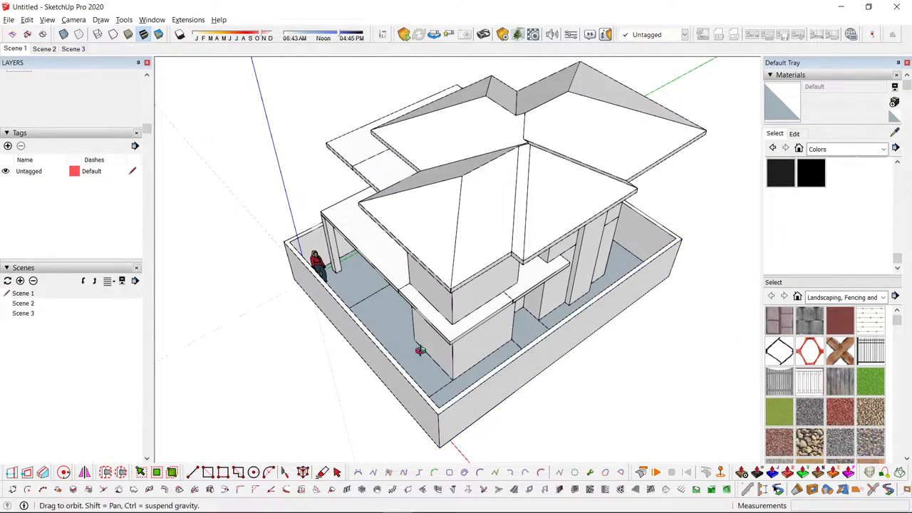
middle_drag(421, 351, 422, 363)
scroll(625, 321, up, 4)
key(l)
click(602, 281)
key(space)
middle_drag(606, 280, 509, 316)
shift+middle_drag(546, 349, 484, 297)
scroll(450, 291, up, 1)
- Copy the line along the wall's top to the other side of the projecting bay
drag(446, 275, 500, 341)
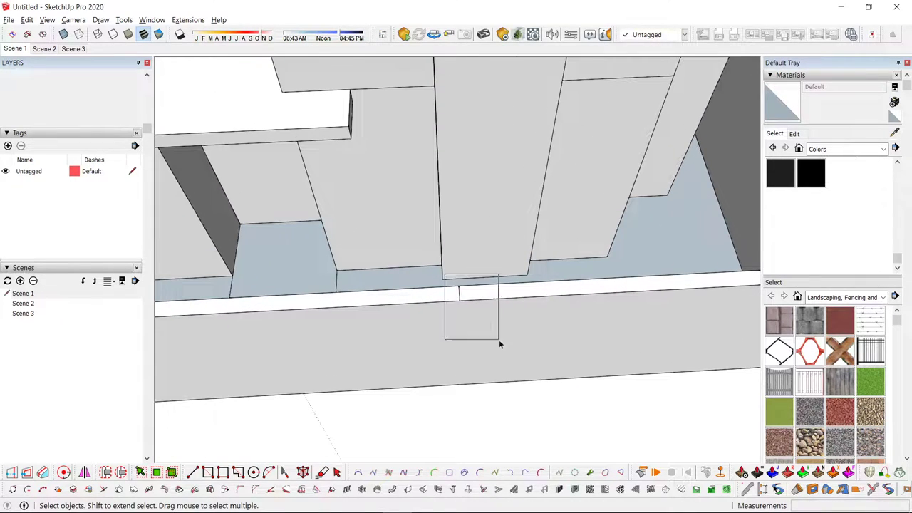
key(space)
scroll(446, 287, down, 2)
middle_drag(447, 286, 339, 314)
scroll(471, 287, up, 2)
click(446, 286)
scroll(445, 286, down, 1)
click(416, 294)
middle_drag(416, 294, 403, 233)
key(space)
scroll(403, 233, up, 3)
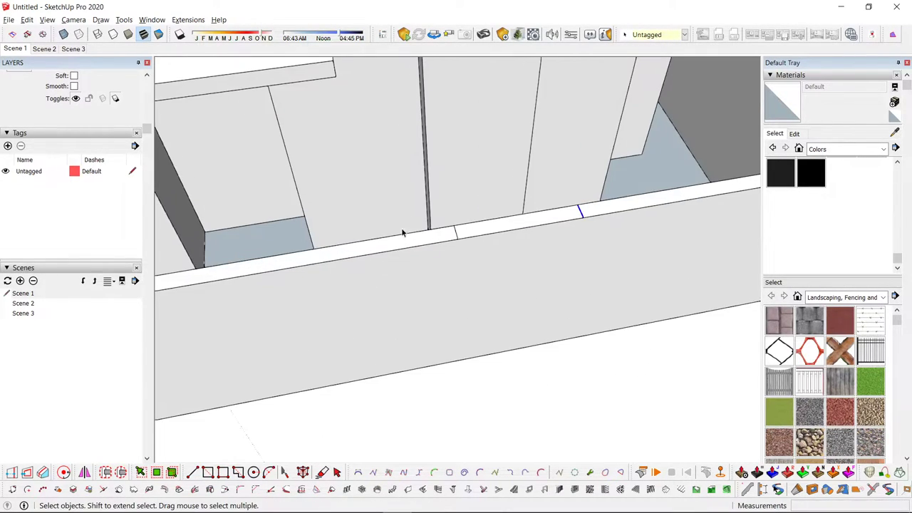
- Lower the boundary wall's top outside the two dividing lines by 1 m, leaving the section at the bay raised
click(462, 239)
middle_drag(541, 323, 549, 222)
scroll(421, 271, down, 3)
middle_drag(421, 271, 486, 334)
key(space)
scroll(487, 335, up, 2)
click(479, 344)
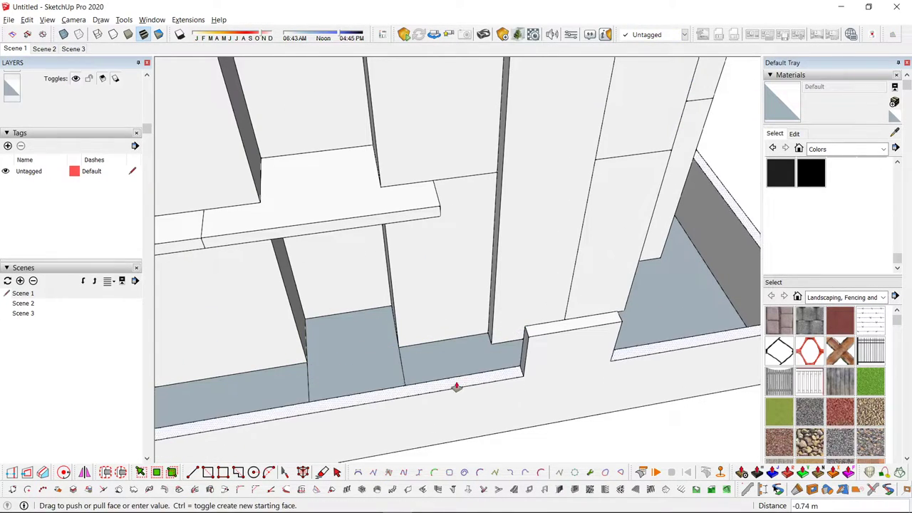
text(1)
key(Return)
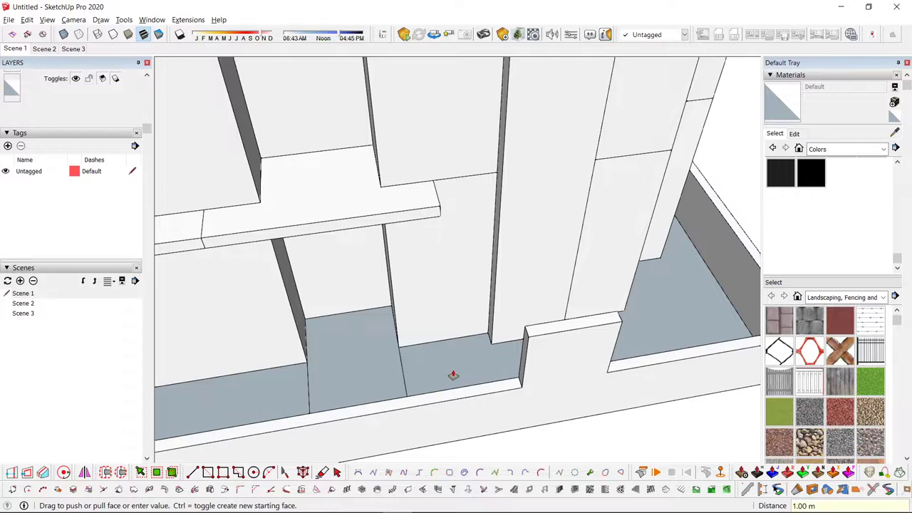
- Move one top end edge of the raised wall section down to the lowered wall's top to form a slope
key(space)
scroll(454, 376, down, 1)
scroll(530, 328, up, 2)
click(522, 340)
click(522, 346)
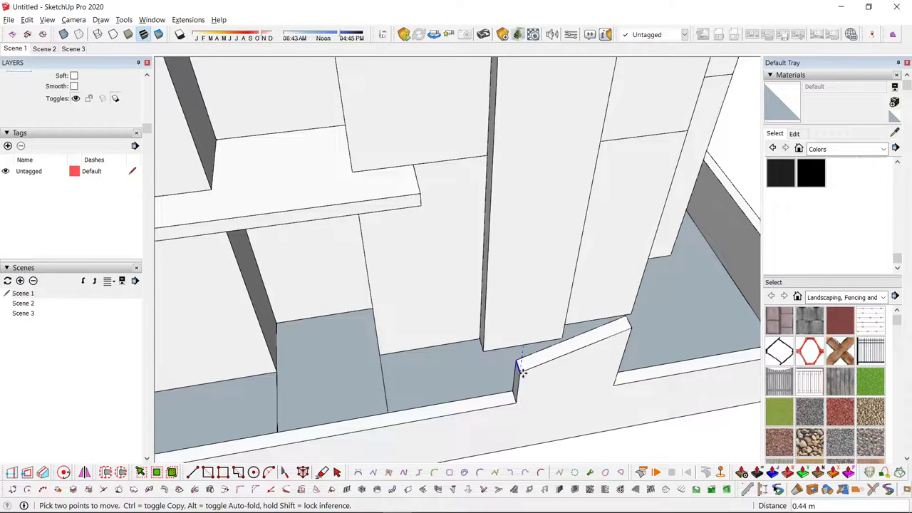
click(514, 403)
key(space)
scroll(551, 406, down, 2)
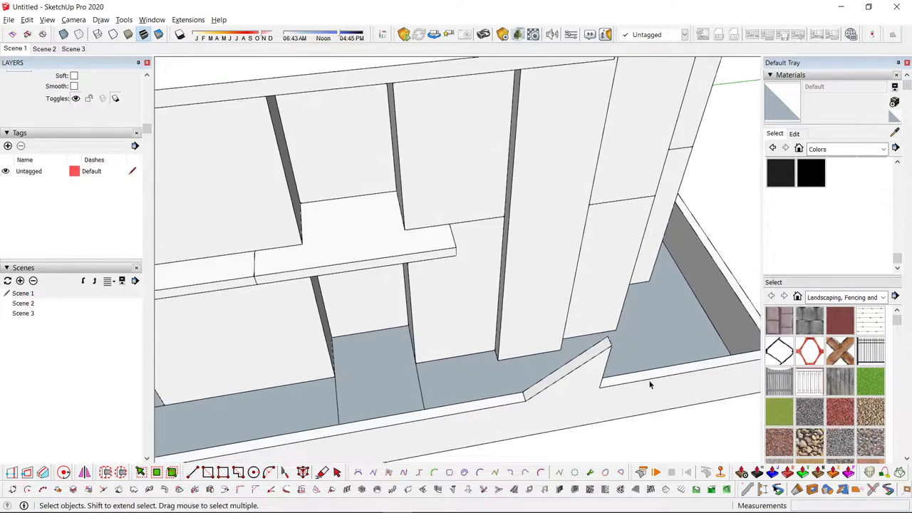
- Draw a line across the top of the pergola-side boundary wall near the middle column
scroll(363, 407, down, 4)
middle_drag(359, 407, 574, 346)
scroll(334, 350, up, 3)
mouse_move(332, 350)
middle_down()
mouse_move(323, 349)
mouse_move(465, 365)
mouse_move(487, 399)
middle_up()
key(l)
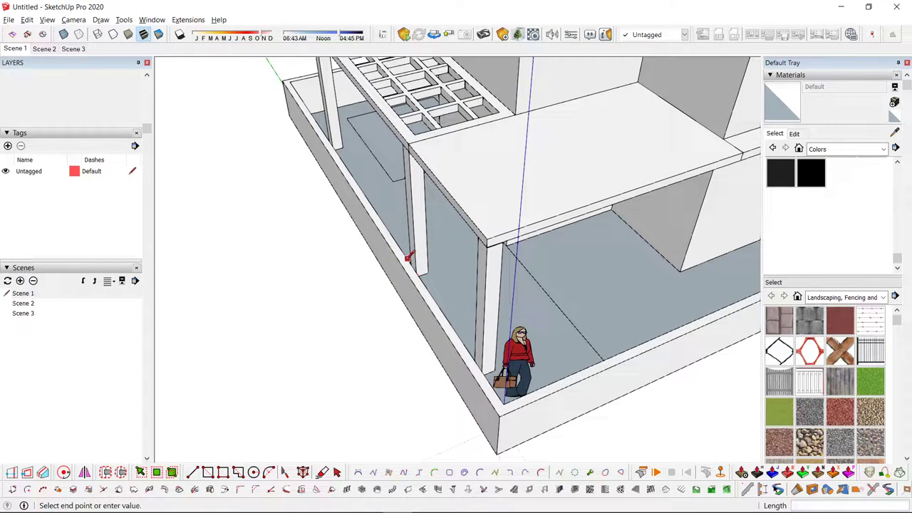
- Raise the wall section running around the rear corner to the line, level with the peak of the slope
middle_drag(378, 409, 566, 338)
shift+middle_drag(735, 430, 585, 320)
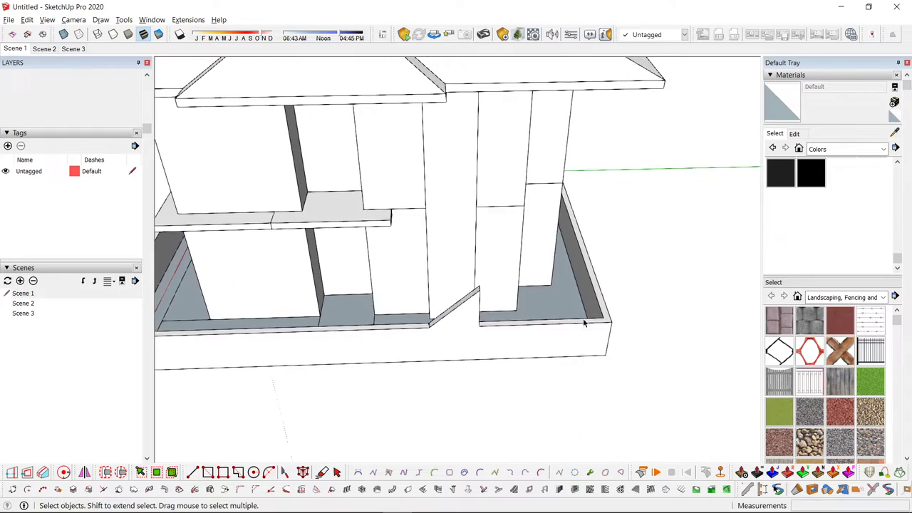
scroll(524, 323, up, 2)
key(p)
click(520, 325)
click(466, 280)
key(space)
scroll(358, 378, down, 5)
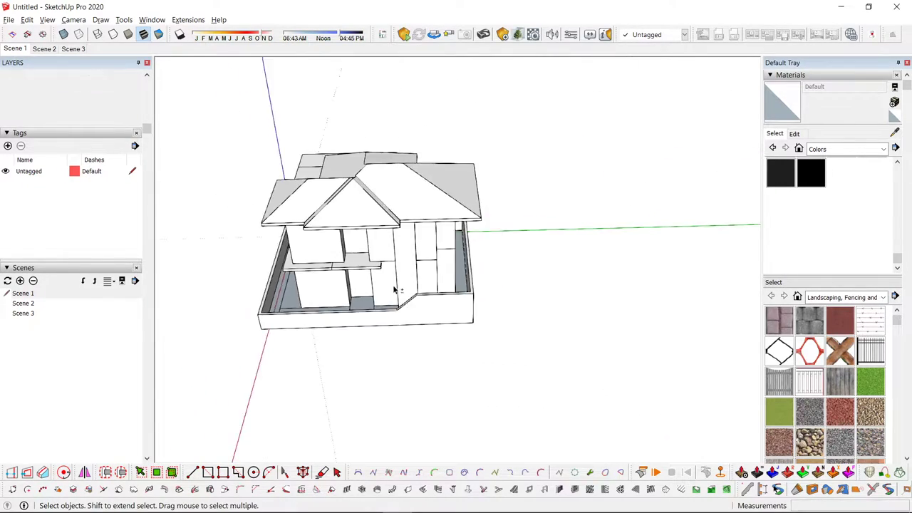
- Move the lower edge of the step in the pergola-side wall 1 m along the wall to form a slope
middle_drag(397, 289, 527, 249)
scroll(344, 259, up, 3)
middle_drag(344, 259, 667, 378)
middle_drag(526, 362, 700, 362)
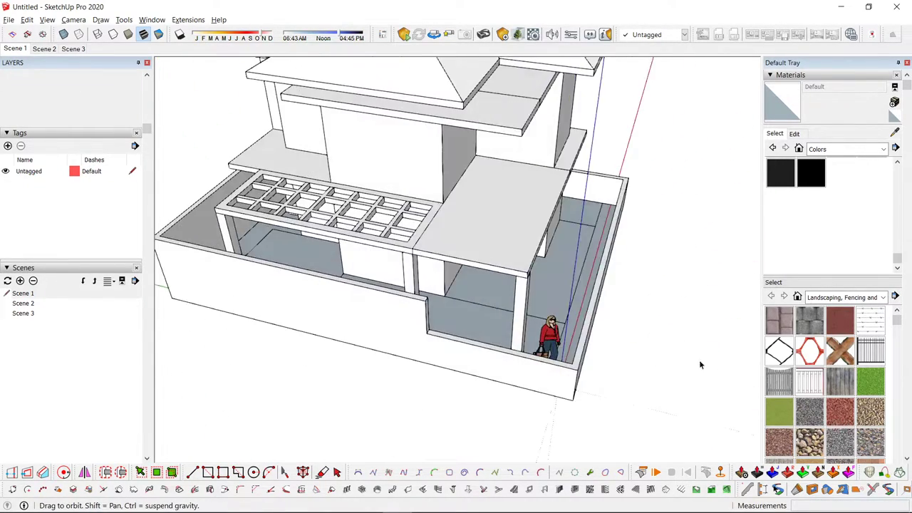
scroll(424, 307, up, 3)
click(467, 333)
text(1)
key(Return)
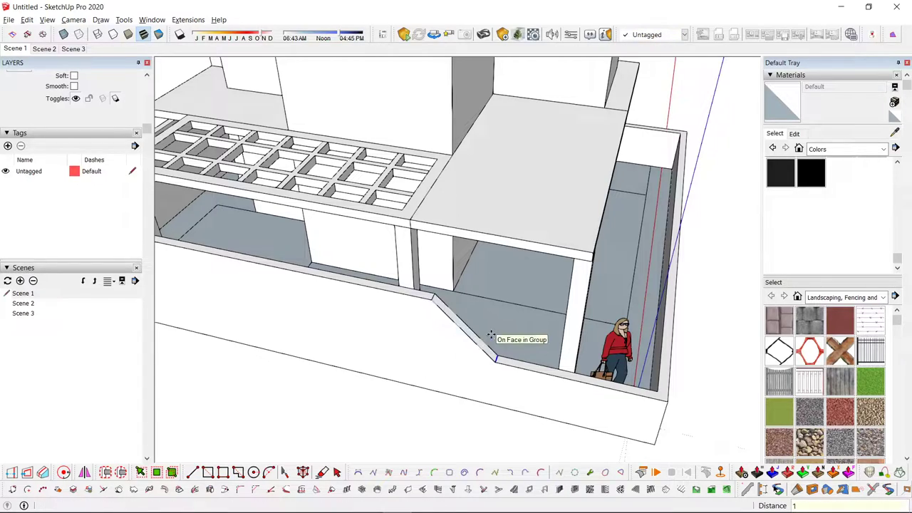
key(space)
scroll(484, 296, down, 5)
middle_drag(589, 320, 330, 311)
scroll(464, 349, up, 4)
scroll(335, 309, up, 3)
key(l)
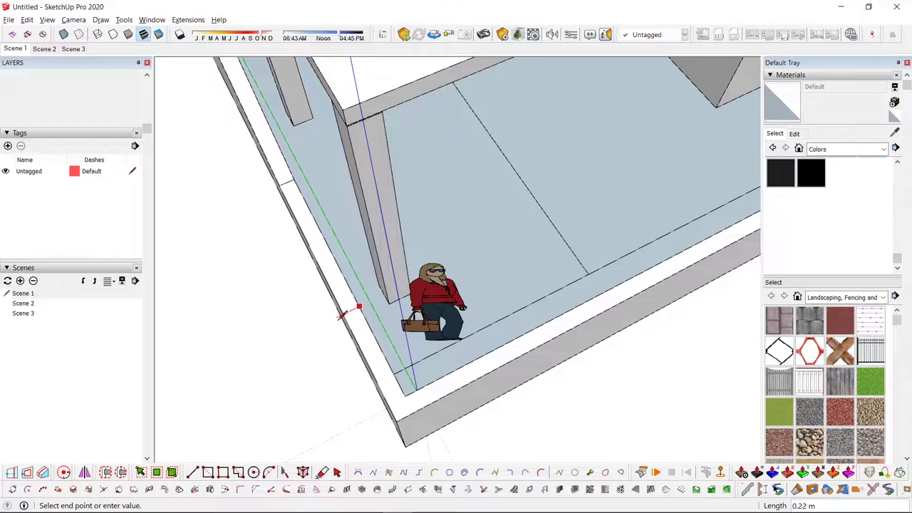
key(space)
- Draw a line across the front wall's top from the inner corner beside the human figure to the outer edge
middle_drag(415, 404, 291, 333)
scroll(346, 341, down, 3)
middle_drag(448, 321, 443, 404)
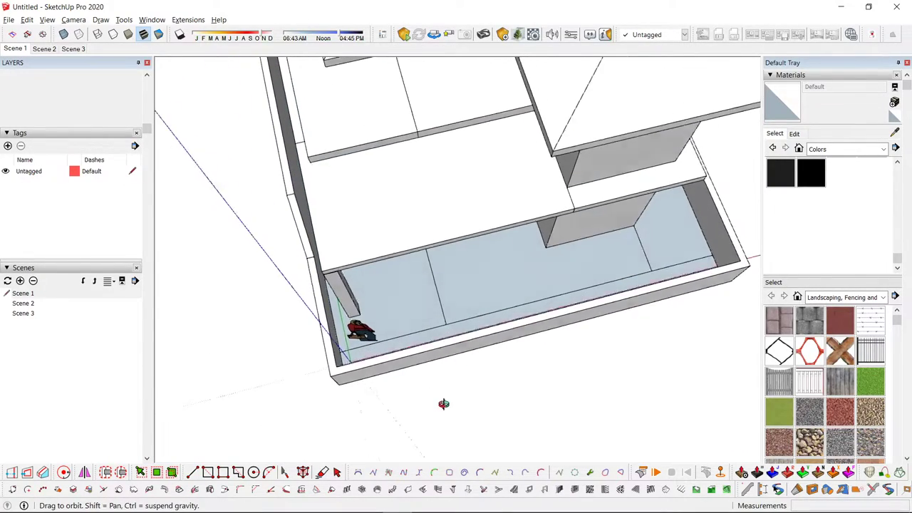
scroll(443, 329, up, 4)
scroll(443, 329, down, 2)
middle_drag(459, 341, 391, 384)
scroll(385, 349, up, 4)
key(l)
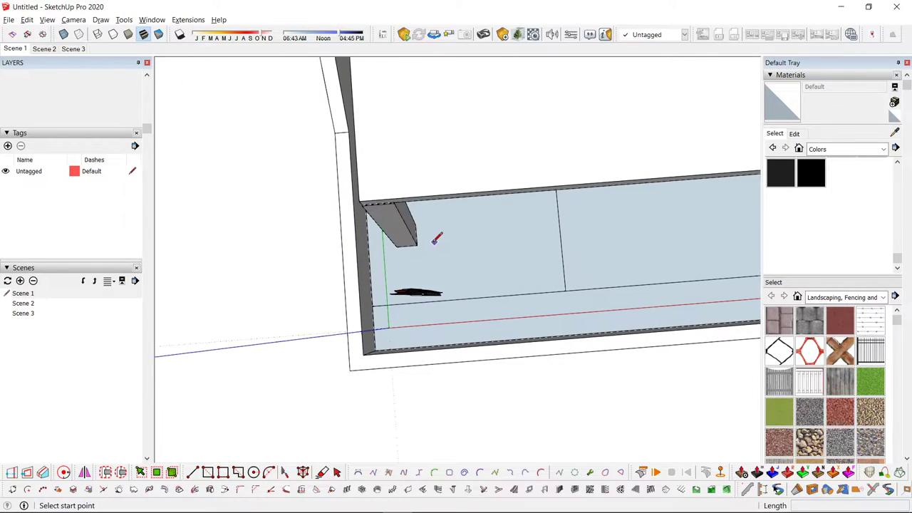
scroll(348, 372, up, 4)
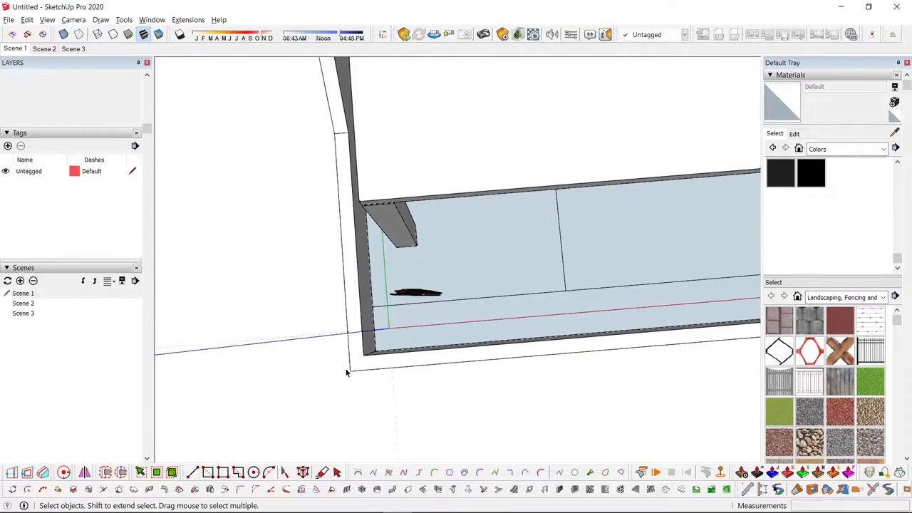
key(l)
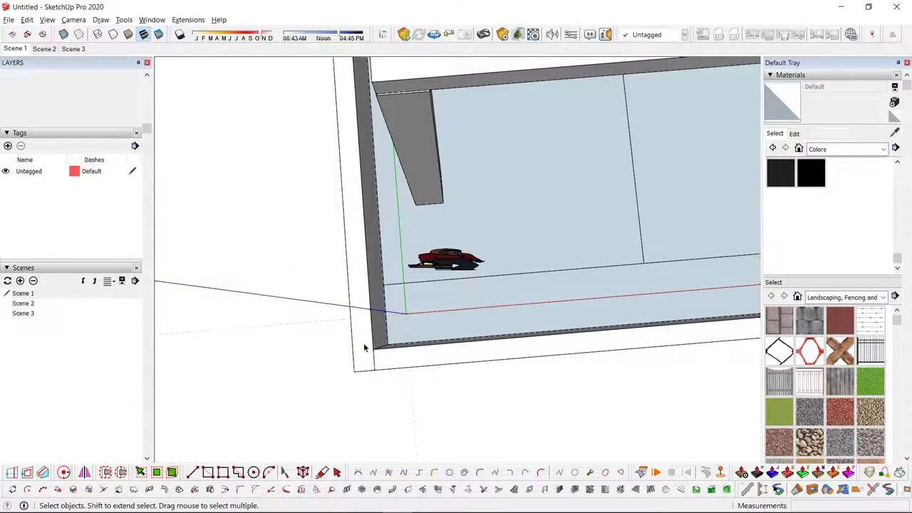
click(374, 349)
key(space)
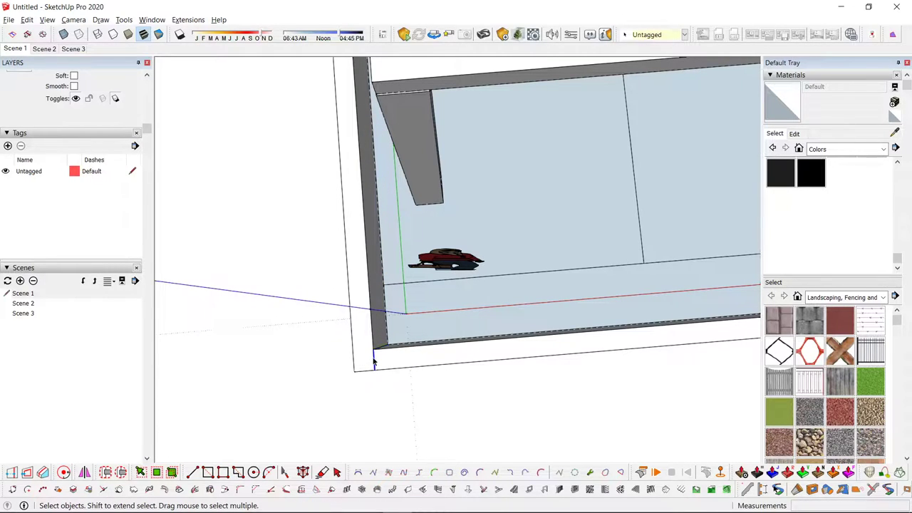
- Copy the corner line a short way along the front wall's top and erase the original line
click(374, 347)
key(ctrl)
key(e)
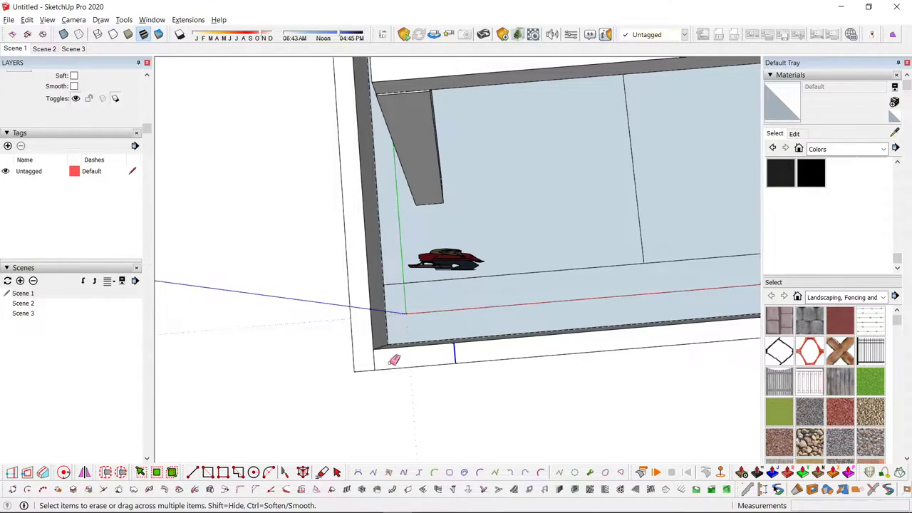
key(space)
- Copy the remaining line farther along the front wall's top to mark the other side of a gate opening
scroll(371, 371, down, 4)
mouse_move(381, 323)
middle_down()
mouse_move(586, 332)
mouse_move(442, 340)
mouse_move(319, 379)
middle_up()
scroll(291, 384, up, 2)
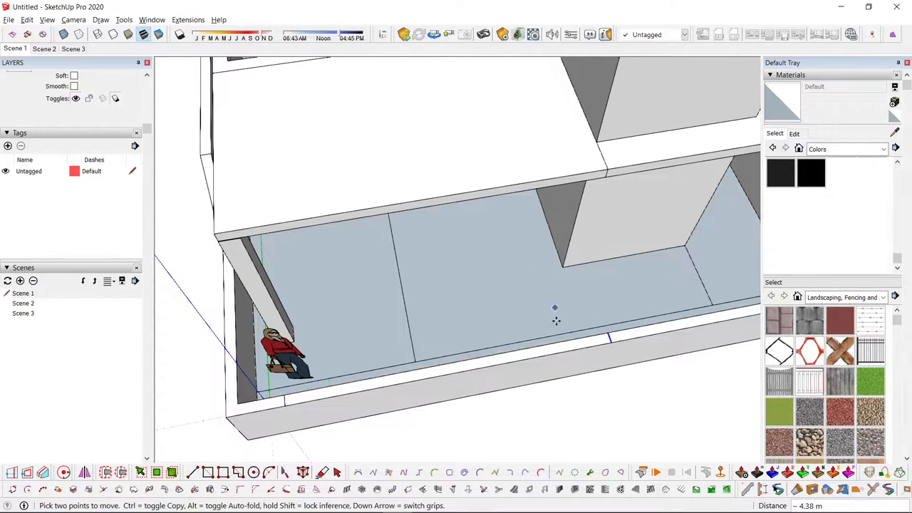
key(space)
- Push the front wall's top between the two lines down to the base slab to cut the gate opening
middle_drag(557, 320, 514, 347)
click(458, 438)
key(space)
scroll(326, 387, down, 3)
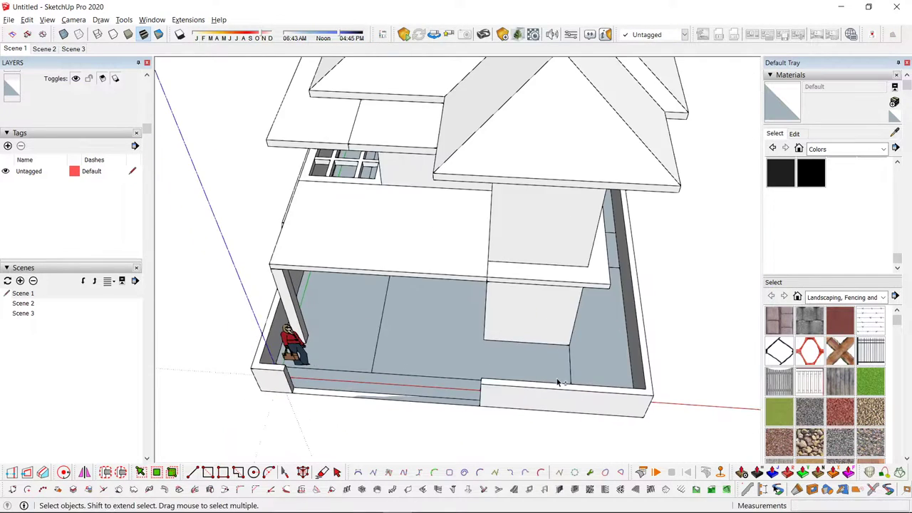
- Group the boundary wall and erase its leftover strip along the floor of the gate opening
middle_drag(560, 380, 602, 300)
scroll(430, 361, up, 3)
scroll(432, 356, down, 1)
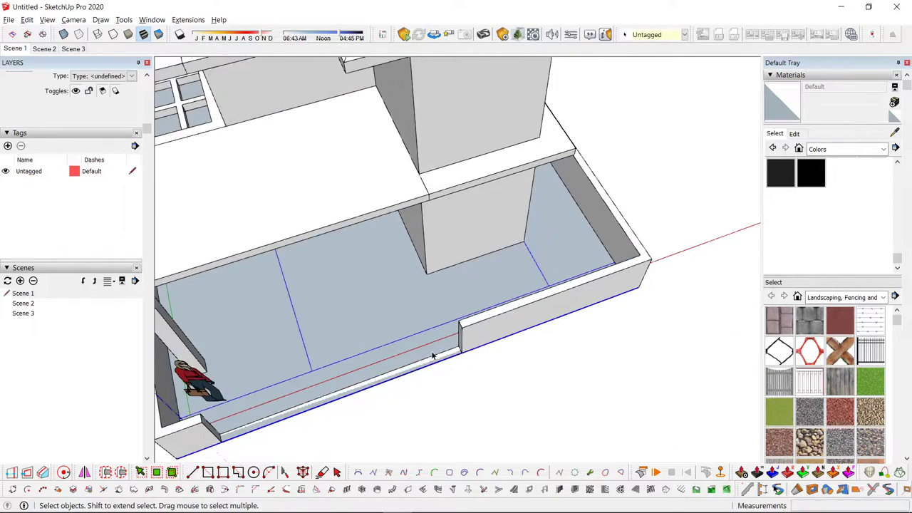
scroll(454, 355, up, 1)
triple_click(489, 330)
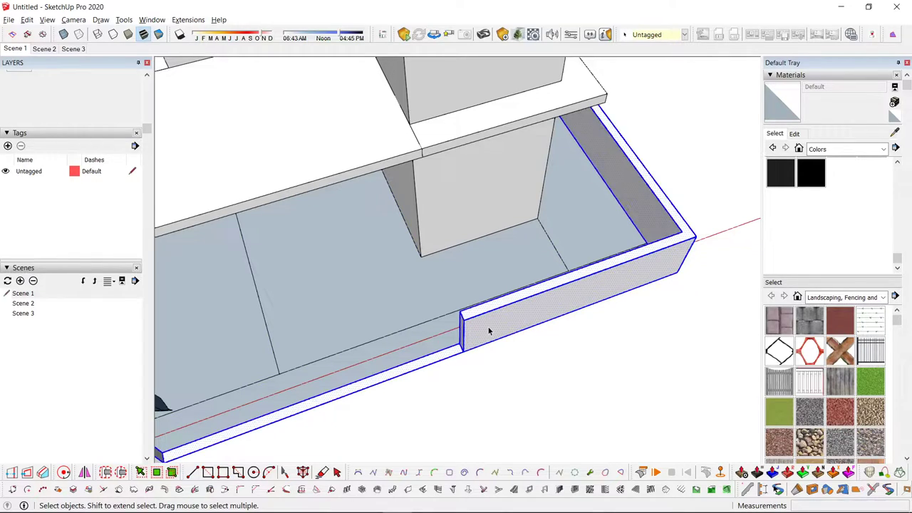
key(ctrl+g)
double_click(482, 330)
drag(415, 367, 419, 364)
key(space)
click(426, 337)
scroll(425, 338, down, 4)
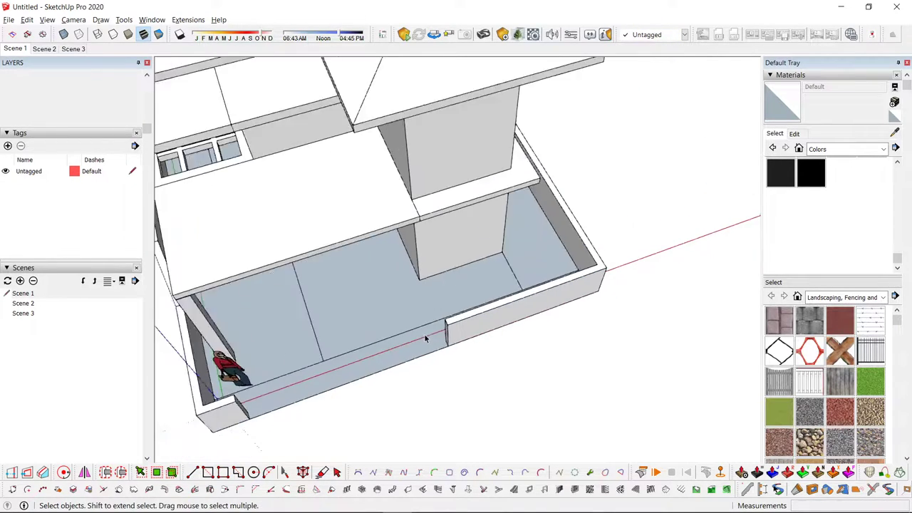
- Inside the boundary wall group, copy the edge at the foot of the side wall's slope along its top towards the front
mouse_move(552, 377)
middle_down()
mouse_move(492, 292)
mouse_move(456, 285)
middle_up()
scroll(565, 286, up, 3)
mouse_move(565, 286)
middle_down()
mouse_move(624, 386)
mouse_move(562, 429)
mouse_move(535, 379)
mouse_move(539, 342)
mouse_move(378, 278)
middle_up()
scroll(596, 425, up, 3)
scroll(562, 430, up, 1)
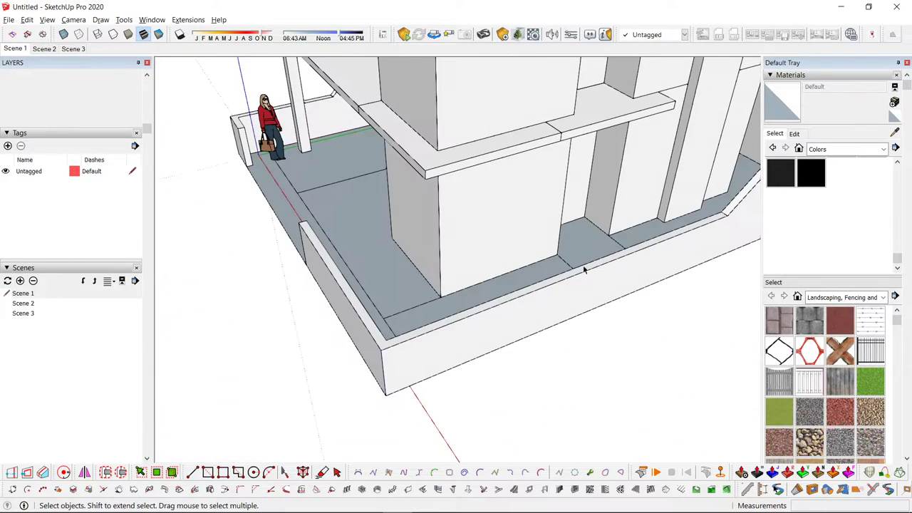
middle_drag(585, 268, 420, 322)
double_click(479, 300)
drag(526, 240, 621, 321)
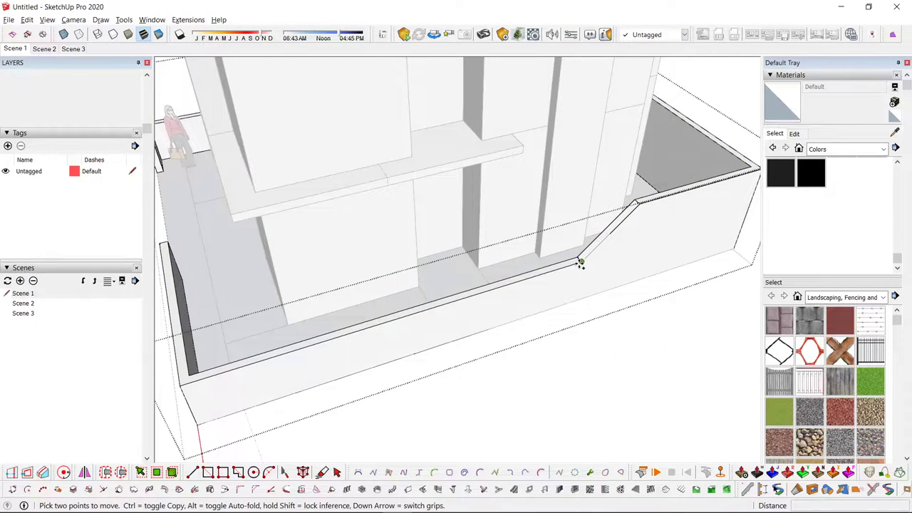
scroll(381, 321, down, 3)
- Pull up the front part of the wall's top, from the copied edge to the gate opening, to the taller section's height
middle_drag(381, 322, 495, 285)
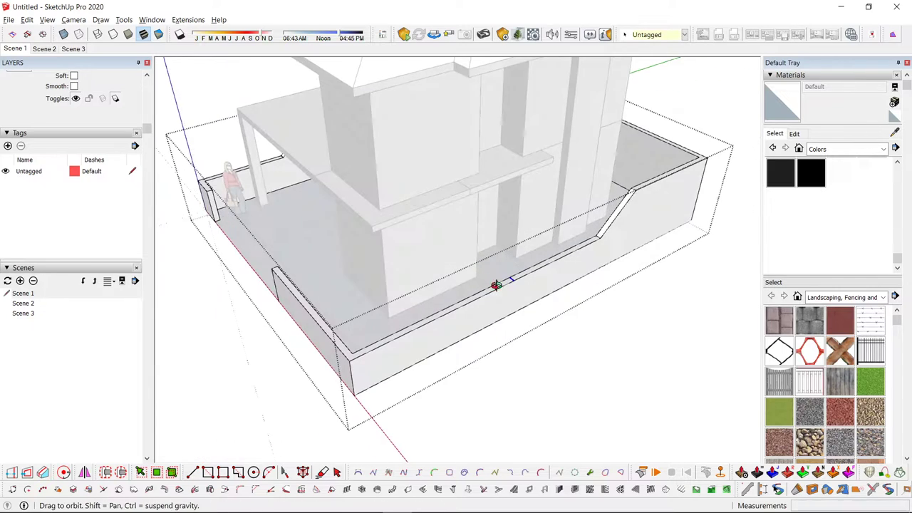
key(p)
scroll(435, 315, up, 3)
click(715, 136)
key(space)
scroll(682, 175, down, 1)
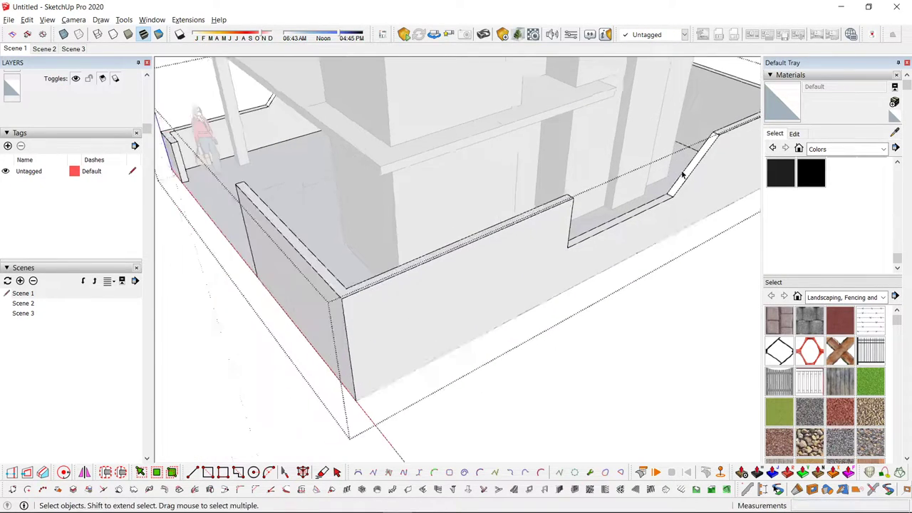
- Move the lower edge of the side wall's vertical step along the wall to turn the step into a slope
middle_drag(682, 176, 434, 257)
scroll(433, 257, up, 2)
click(515, 273)
key(m)
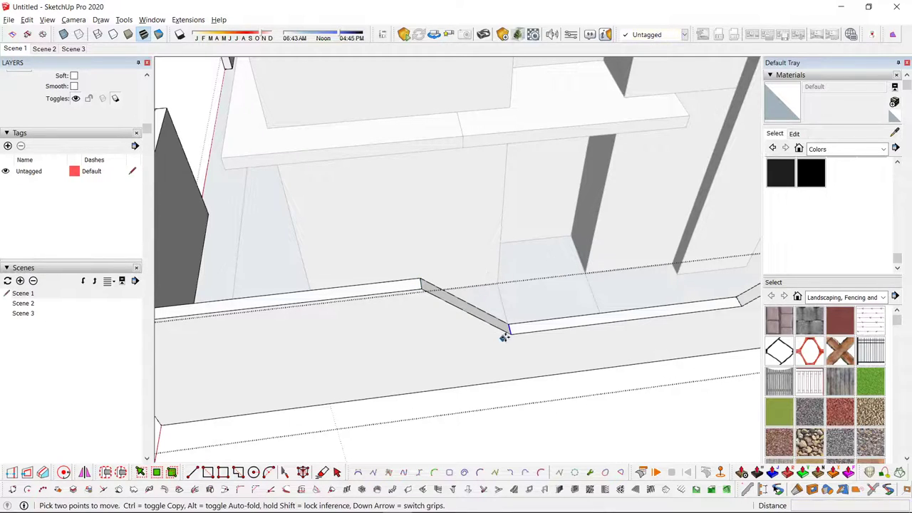
click(497, 283)
key(space)
scroll(501, 284, down, 2)
scroll(326, 364, down, 1)
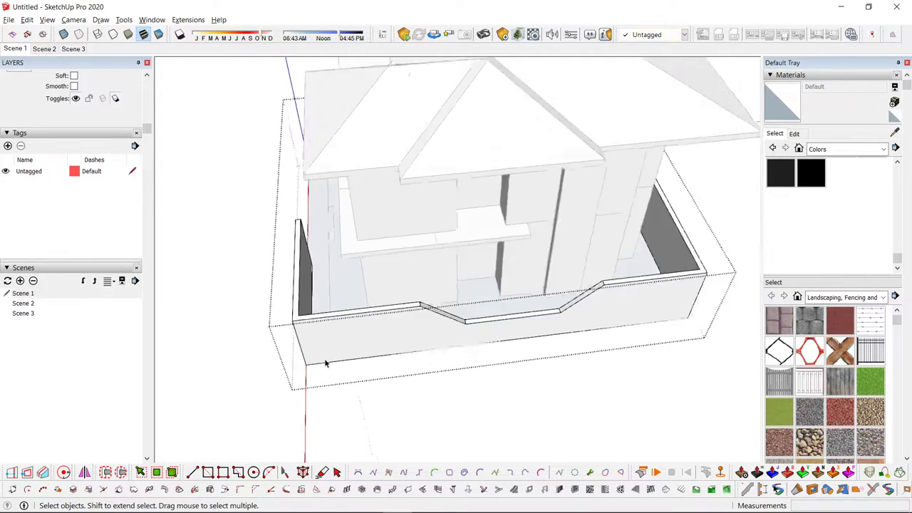
- Copy the front wall's top edge at the gate end partway along the wall's top
middle_drag(325, 364, 531, 310)
scroll(499, 299, up, 3)
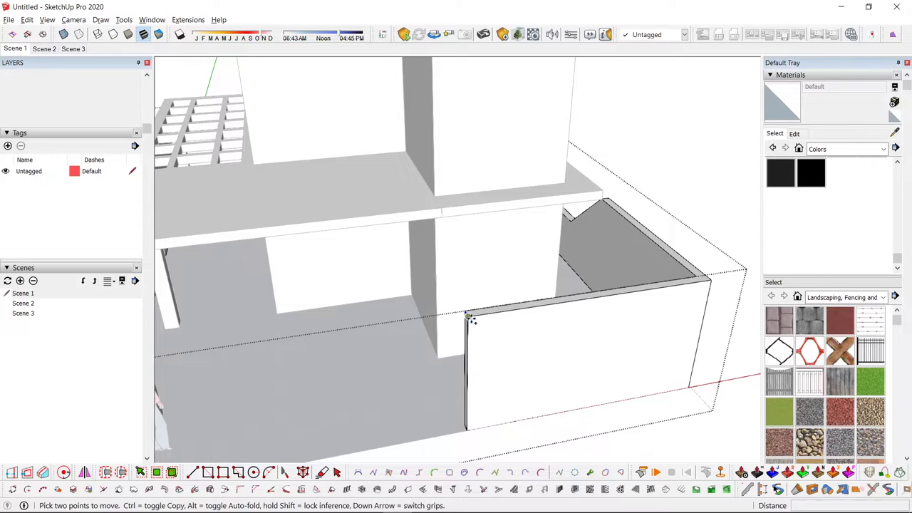
click(565, 181)
key(space)
- Lower the front wall's top edge at the gate end so the wall slopes down to the gate opening, and leave the group
scroll(484, 362, down, 3)
scroll(482, 351, up, 3)
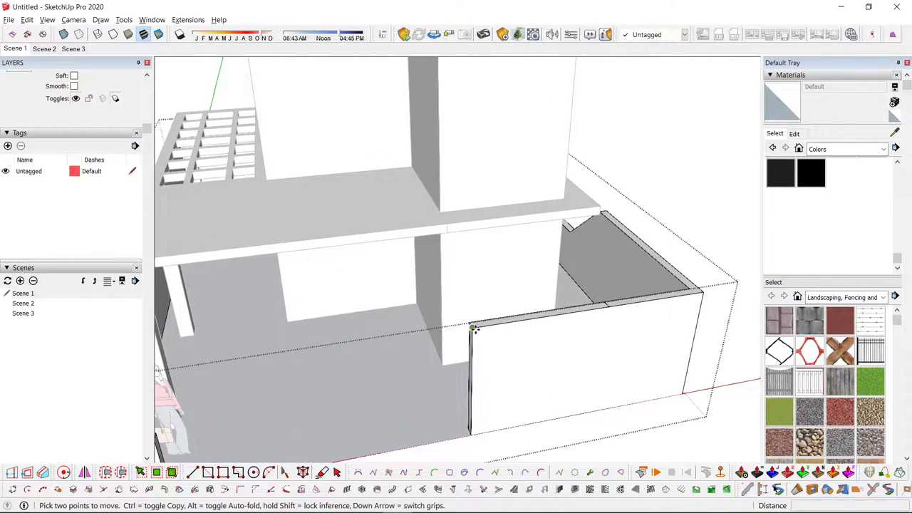
click(471, 377)
key(space)
click(472, 363)
scroll(472, 362, down, 4)
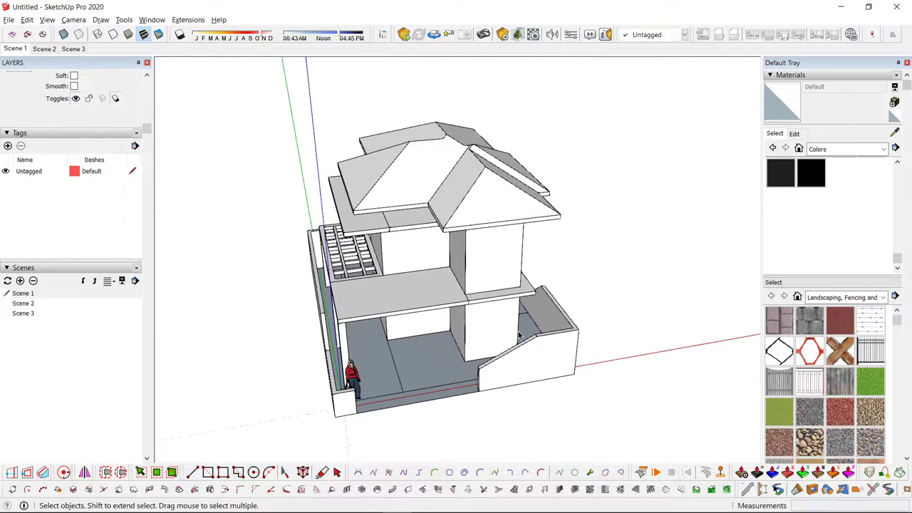
- Examine the house, boundary wall, gate opening and the narrow passage beside the pergola from several angles
middle_drag(467, 356, 146, 330)
middle_drag(530, 340, 258, 280)
scroll(299, 335, up, 4)
middle_drag(370, 384, 167, 239)
scroll(342, 291, down, 4)
scroll(511, 367, up, 2)
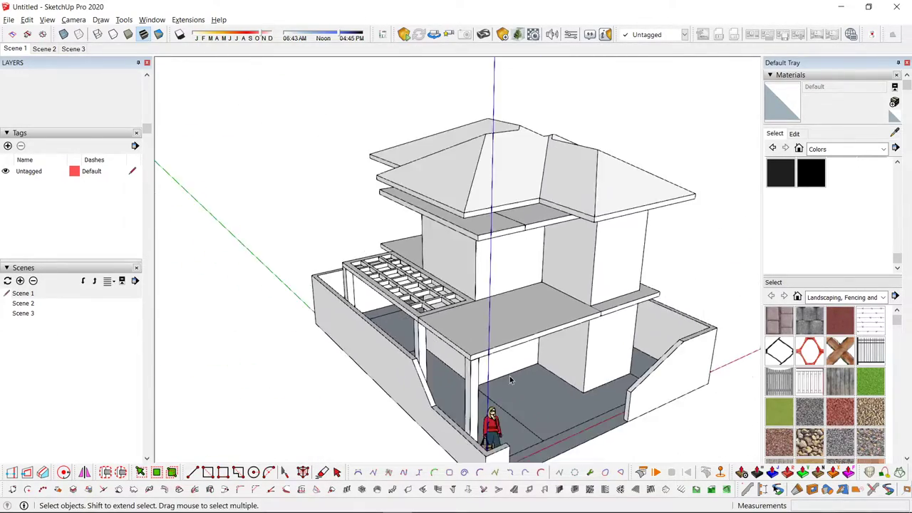
middle_drag(511, 379, 296, 253)
scroll(399, 254, down, 3)
middle_drag(524, 252, 442, 332)
scroll(399, 285, up, 2)
middle_drag(399, 270, 492, 291)
scroll(371, 209, up, 3)
scroll(370, 208, up, 2)
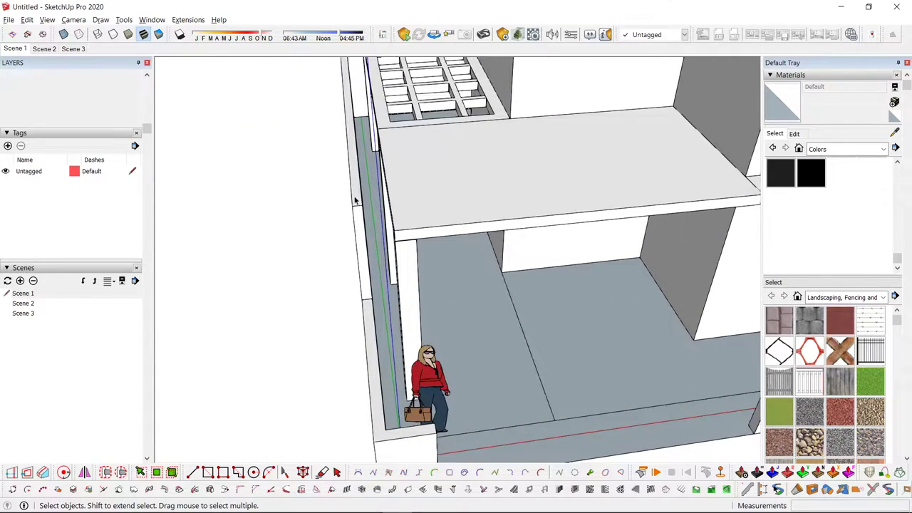
scroll(355, 201, down, 3)
middle_drag(352, 201, 205, 178)
middle_drag(342, 246, 495, 367)
scroll(366, 350, up, 2)
scroll(385, 317, up, 1)
scroll(385, 317, down, 4)
- In the boundary wall group, select the side wall beside the pergola with its front return and move them outward from the house
middle_drag(386, 317, 369, 260)
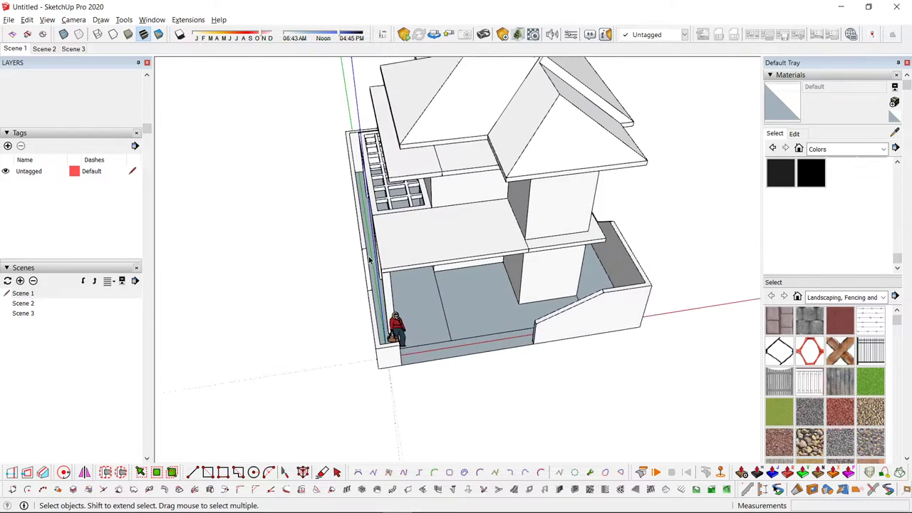
scroll(370, 260, up, 1)
double_click(361, 239)
key(shift+h)
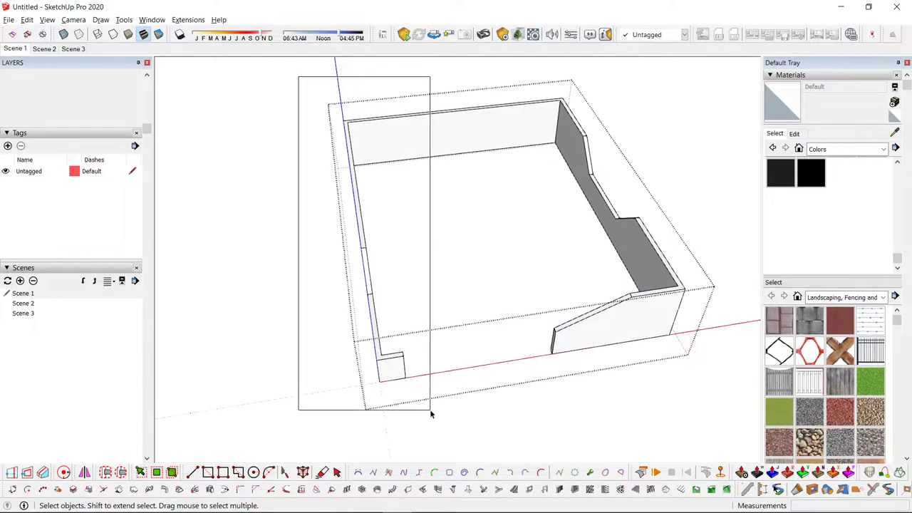
drag(430, 410, 431, 409)
key(m)
click(451, 350)
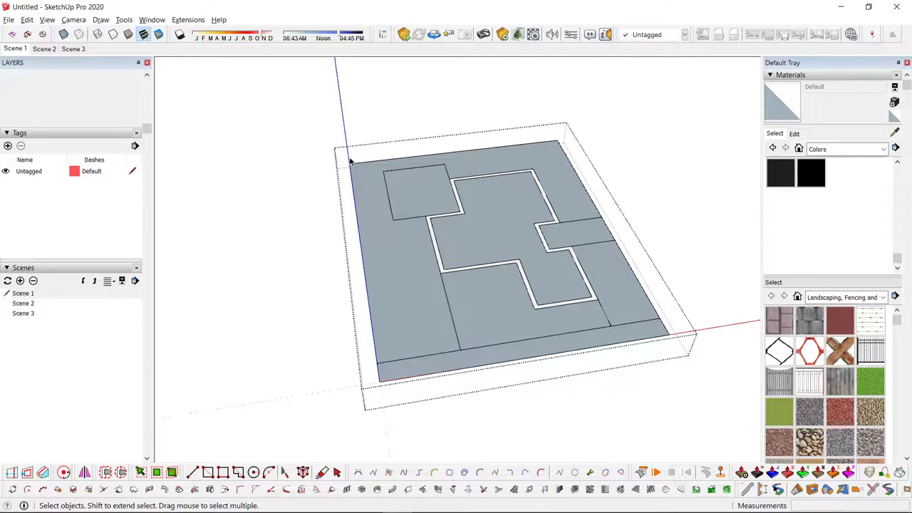
- In the base slab group, move only the outer edge on the pergola side outward to meet the shifted wall
drag(335, 131, 403, 435)
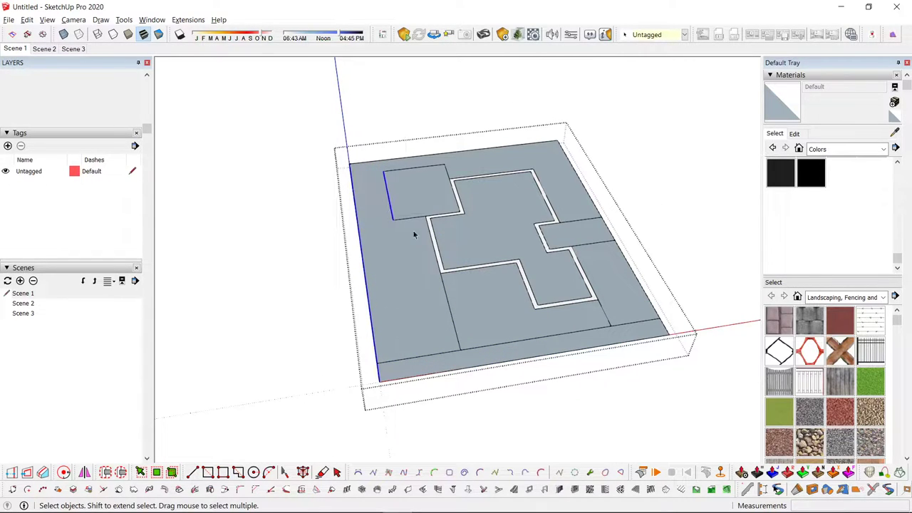
ctrl+shift+drag(376, 244, 376, 246)
key(m)
click(398, 303)
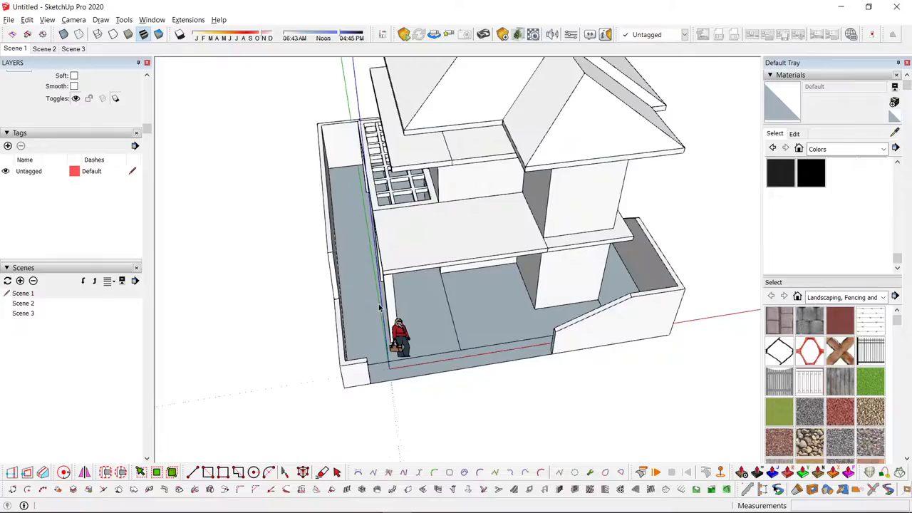
- Draw a rectangle on the front canopy's top from the pergola frame's corner to the corner of the projecting front block
scroll(474, 375, down, 3)
mouse_move(474, 375)
middle_down()
mouse_move(608, 149)
mouse_move(462, 266)
mouse_move(325, 242)
mouse_move(466, 249)
middle_up()
scroll(466, 249, up, 4)
middle_drag(433, 198, 570, 401)
scroll(420, 299, up, 3)
mouse_move(420, 299)
middle_down()
mouse_move(347, 271)
mouse_move(505, 266)
mouse_move(352, 134)
mouse_move(354, 195)
mouse_move(341, 122)
mouse_move(371, 216)
mouse_move(332, 176)
middle_up()
scroll(354, 195, up, 3)
scroll(332, 174, up, 3)
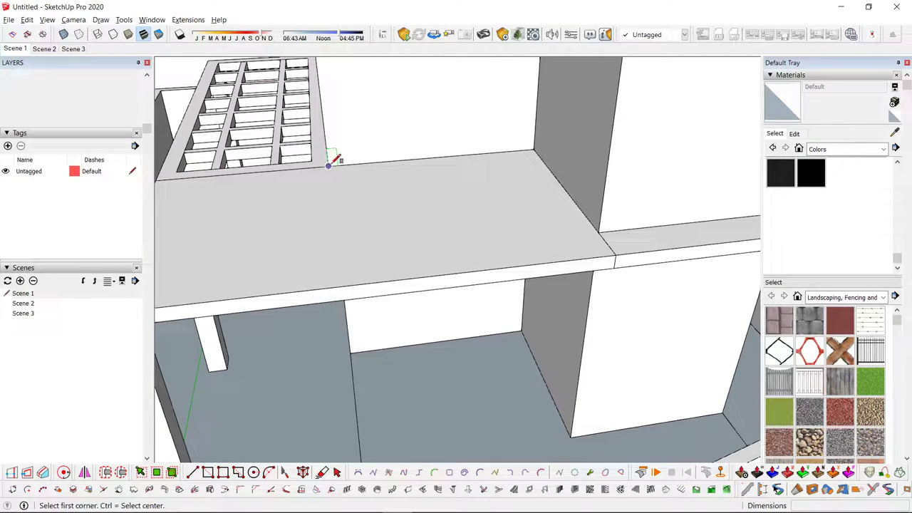
click(598, 233)
key(space)
- Offset the rectangle's two outer edges inward by about 0.13 m to outline a balcony parapet
double_click(471, 185)
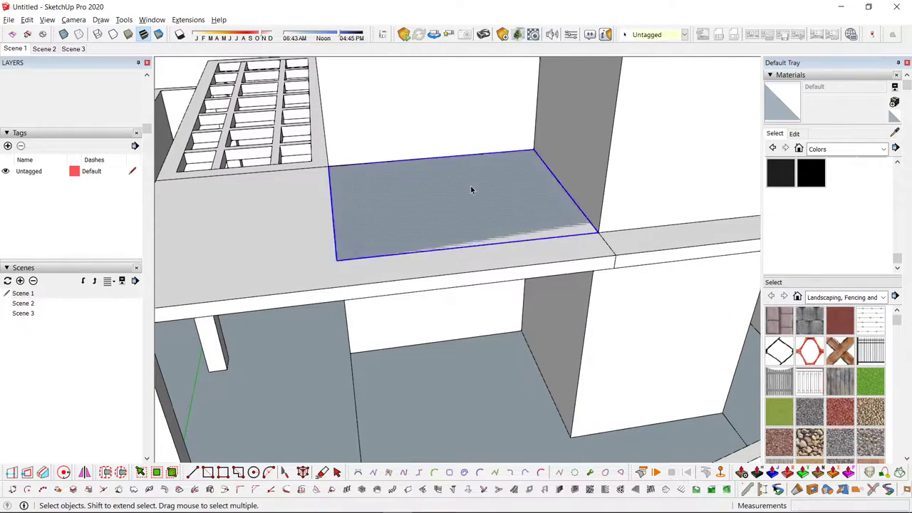
ctrl+shift+drag(547, 123, 519, 171)
key(f)
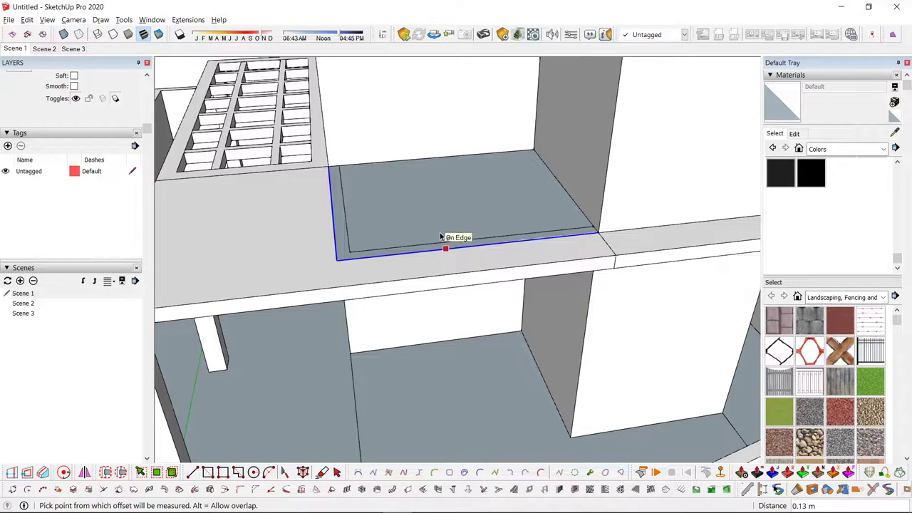
- Pull the L-shaped parapet strip up 1 m and group the balcony geometry
scroll(344, 251, up, 2)
click(344, 248)
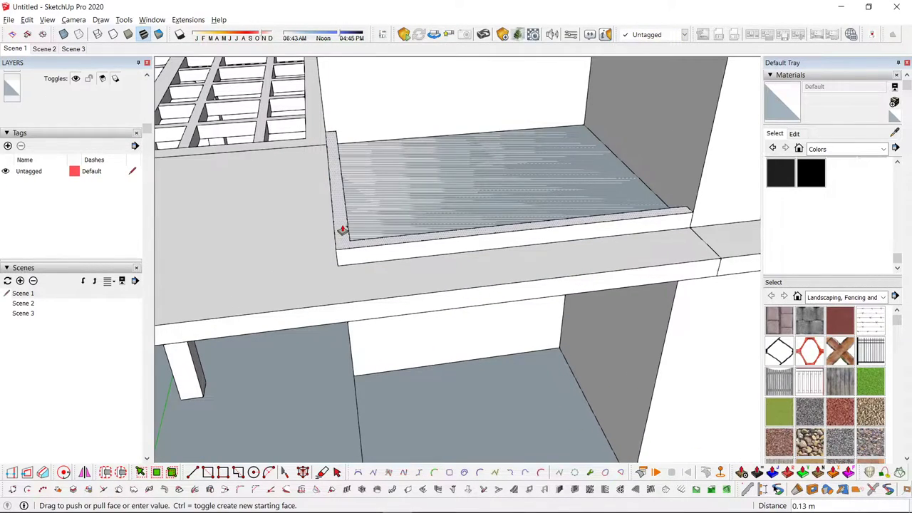
text(1)
key(Return)
key(space)
double_click(344, 224)
triple_click(344, 227)
key(ctrl+g)
- Open the parapet group, erase the leftover rectangle edges on the house side, and leave the group
double_click(388, 188)
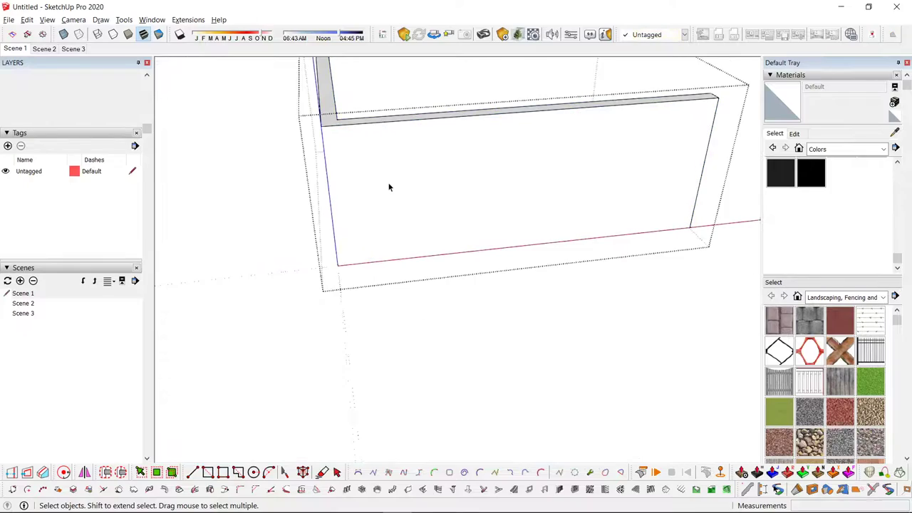
middle_drag(563, 178, 591, 335)
key(e)
drag(636, 141, 619, 112)
key(space)
key(Escape)
- In the boundary wall group, move both front wall segments 2 m outward from the house
scroll(456, 305, down, 4)
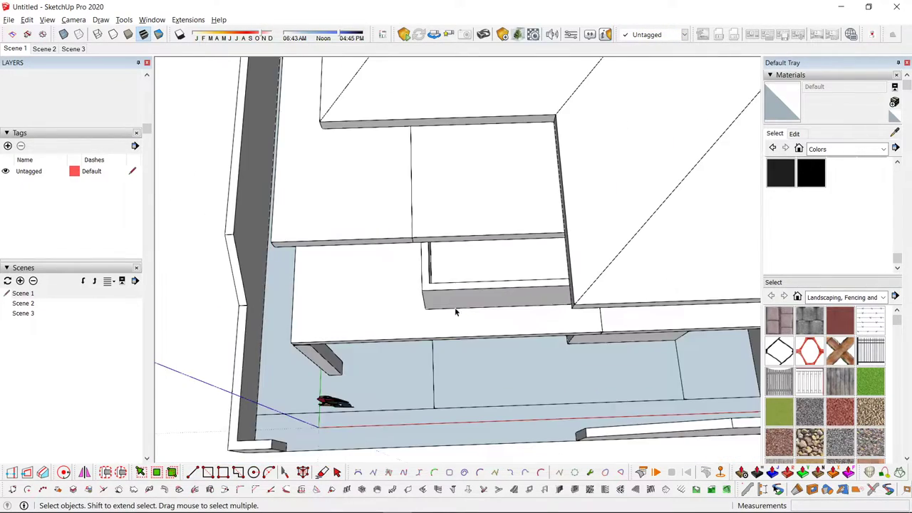
mouse_move(455, 307)
middle_down()
mouse_move(532, 255)
mouse_move(736, 245)
mouse_move(627, 316)
mouse_move(637, 251)
middle_up()
shift+middle_drag(638, 251, 484, 251)
scroll(452, 191, up, 2)
scroll(449, 191, up, 4)
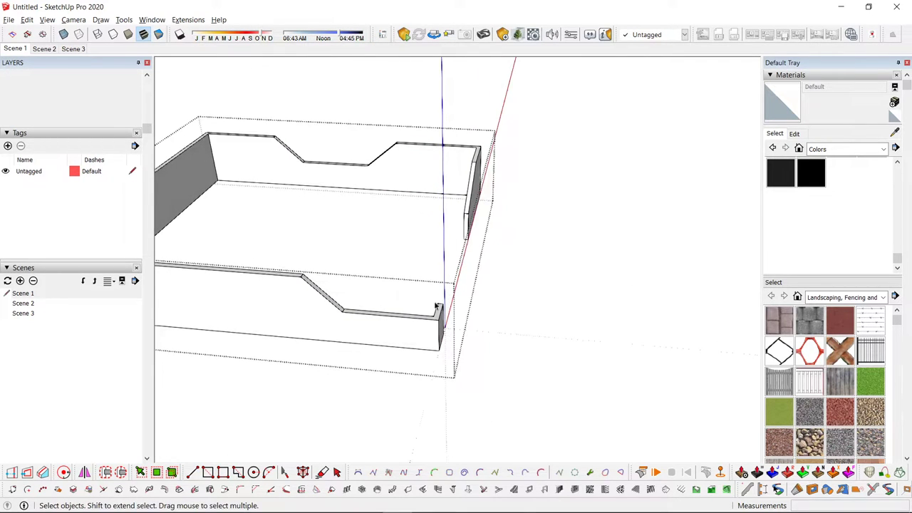
middle_drag(435, 306, 369, 112)
click(548, 324)
text(2)
key(Return)
key(space)
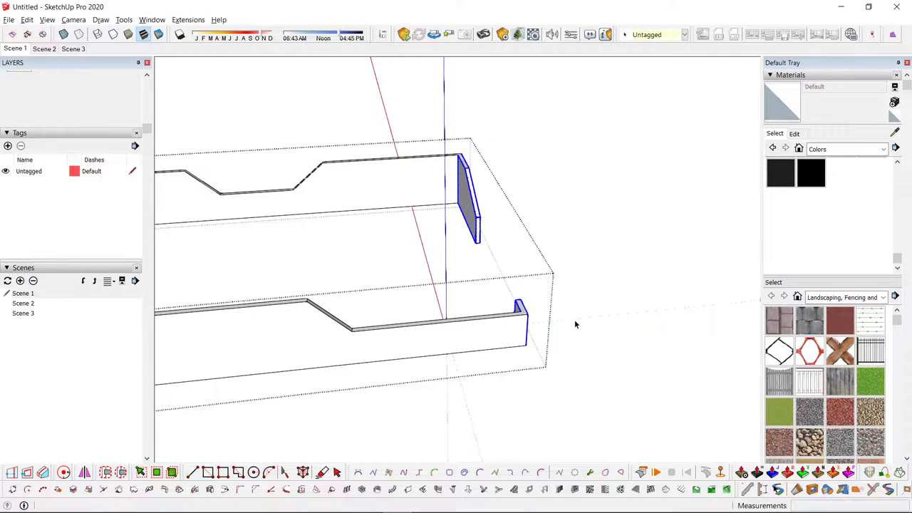
click(575, 321)
- In the base slab group, move the front strip 2 m outward to line up with the front wall
middle_drag(574, 322, 481, 204)
double_click(458, 225)
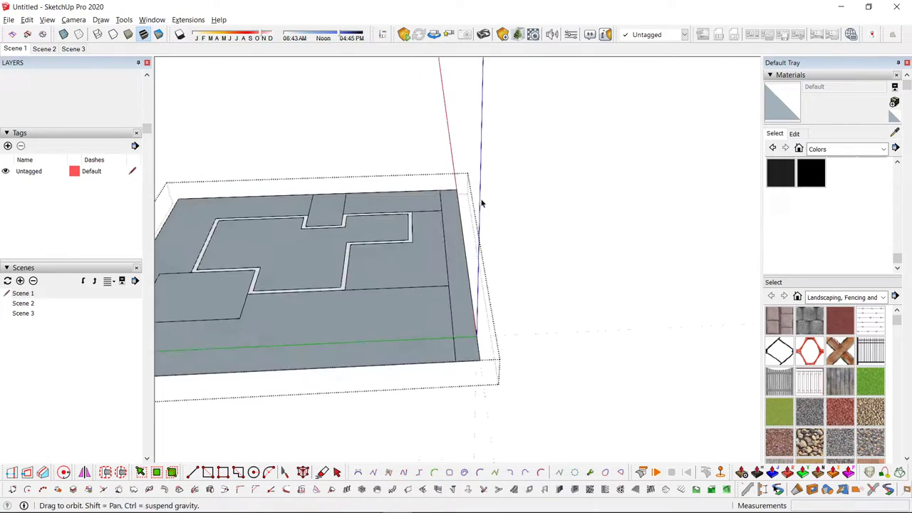
key(m)
click(560, 253)
text(2)
key(Return)
key(space)
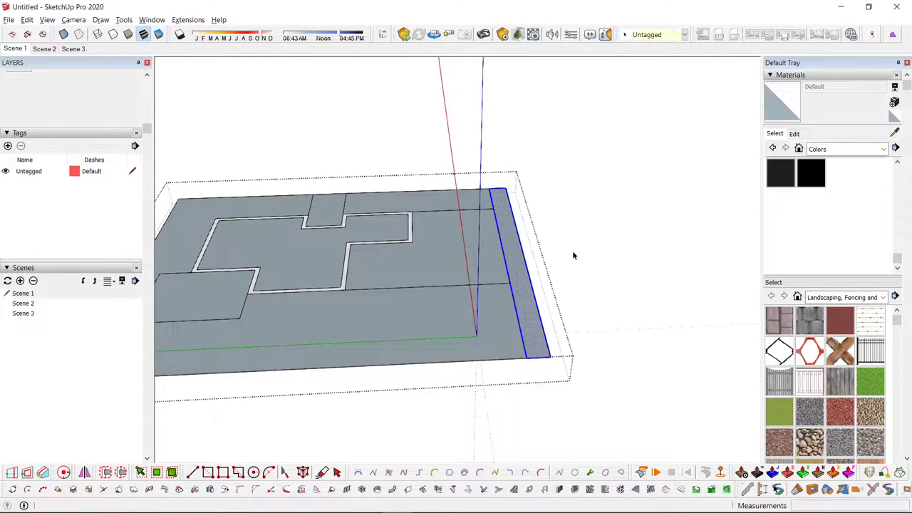
click(572, 251)
- Examine the enlarged plot, boundary wall and new balcony parapet from all sides of the house
scroll(572, 260, down, 3)
middle_drag(572, 262, 577, 178)
scroll(498, 184, up, 3)
middle_drag(499, 183, 591, 203)
scroll(348, 216, up, 1)
middle_drag(348, 216, 384, 263)
scroll(321, 262, down, 3)
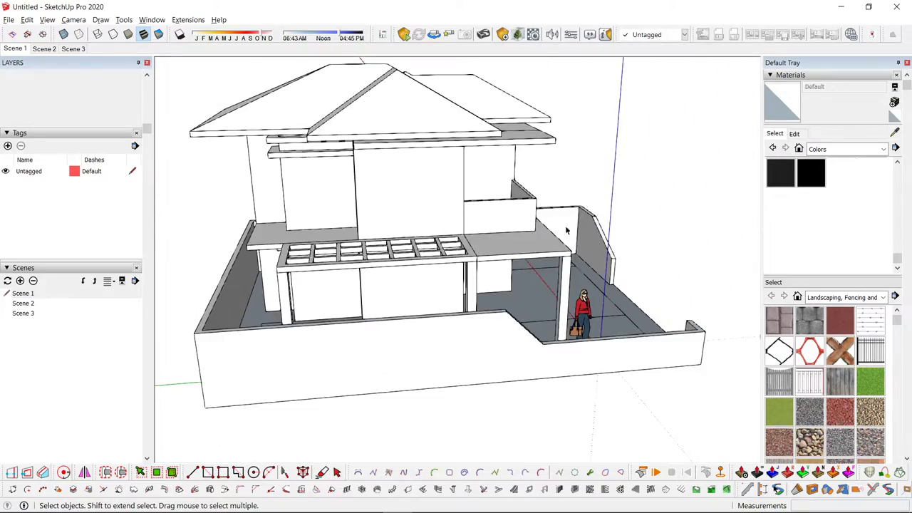
scroll(505, 198, up, 3)
middle_drag(565, 228, 710, 118)
scroll(505, 197, down, 4)
middle_drag(663, 171, 770, 184)
scroll(527, 208, down, 4)
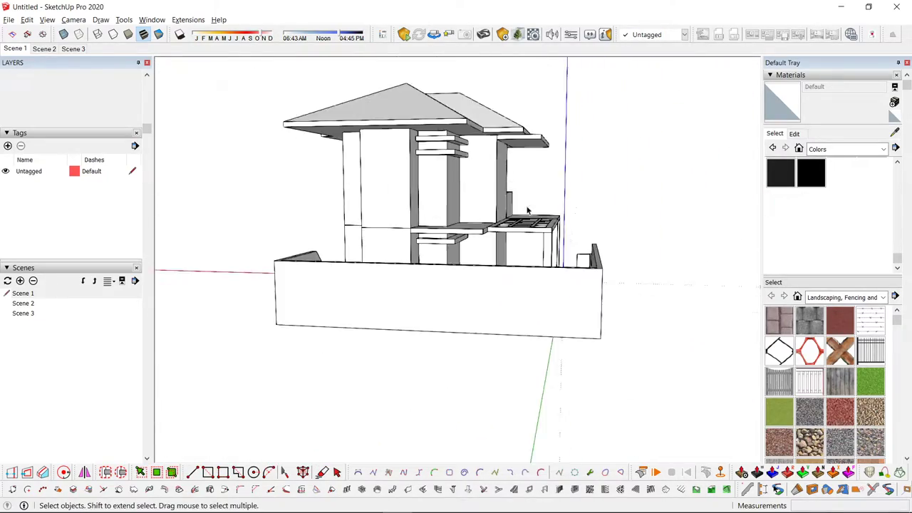
middle_drag(712, 189, 334, 191)
middle_drag(257, 136, 497, 187)
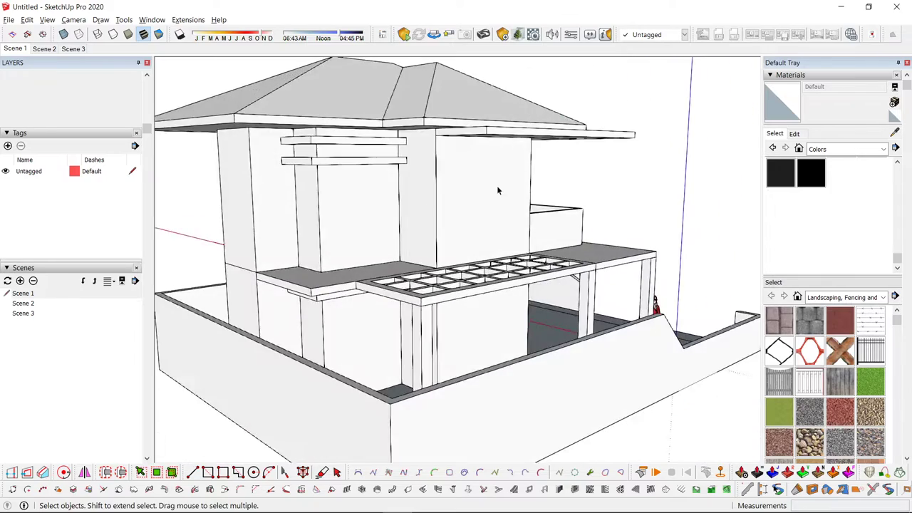
- Copy the two upper ledges and the lower ledge from the bay beside the pergola to the projecting front block's corner
scroll(326, 145, up, 3)
scroll(326, 118, down, 2)
middle_drag(331, 335, 328, 356)
scroll(334, 278, up, 1)
shift+click(312, 296)
scroll(312, 297, down, 2)
scroll(371, 153, up, 3)
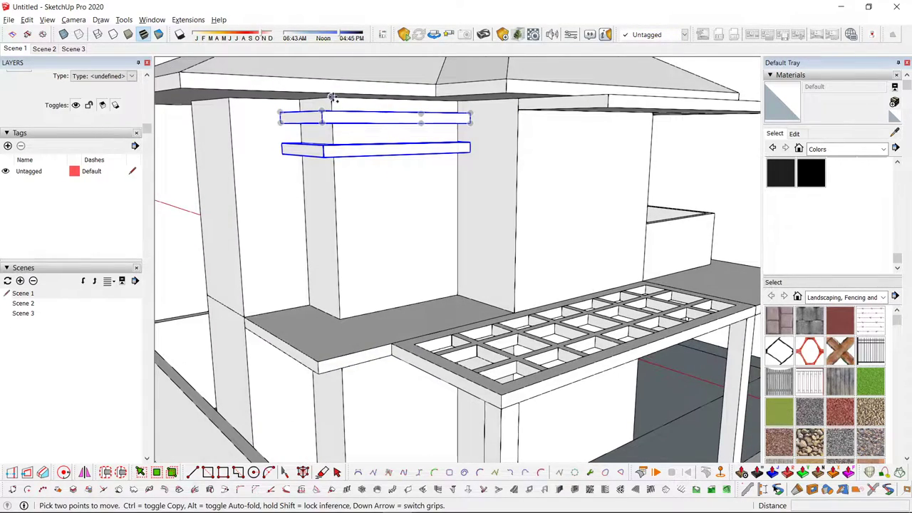
click(333, 98)
scroll(517, 212, down, 3)
middle_drag(568, 221, 135, 212)
scroll(567, 164, up, 2)
middle_drag(563, 154, 588, 117)
scroll(588, 116, up, 1)
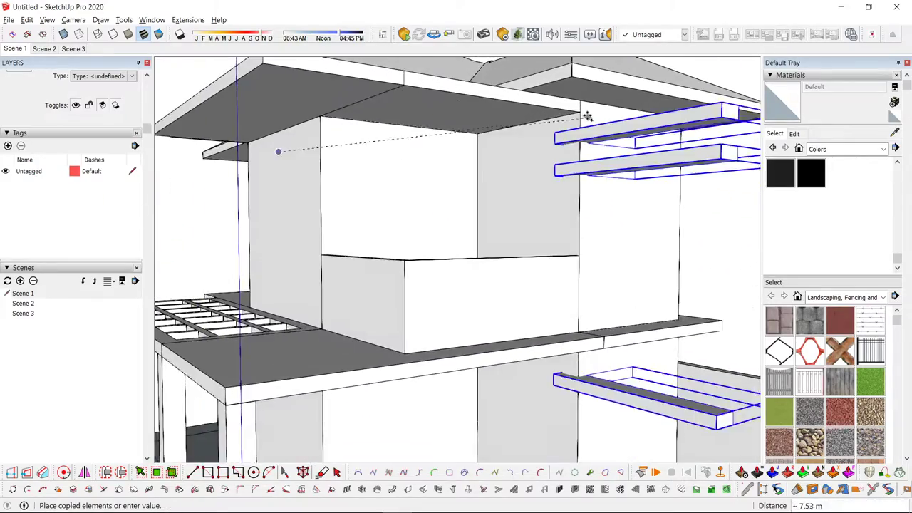
scroll(588, 114, up, 1)
click(580, 100)
scroll(631, 212, down, 4)
middle_drag(633, 214, 534, 311)
scroll(535, 309, up, 2)
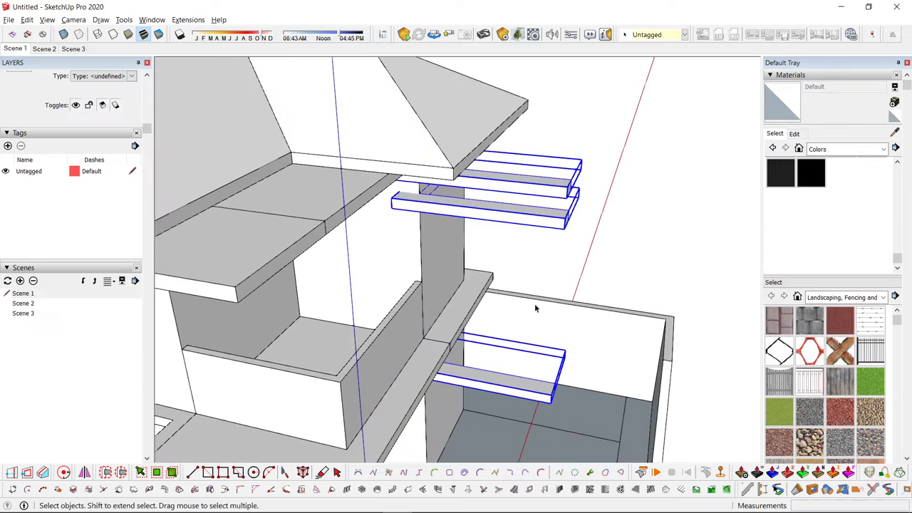
- Move the three copied ledges about 1.80 m inward along the green axis so they meet the projecting front block
middle_drag(489, 264, 586, 205)
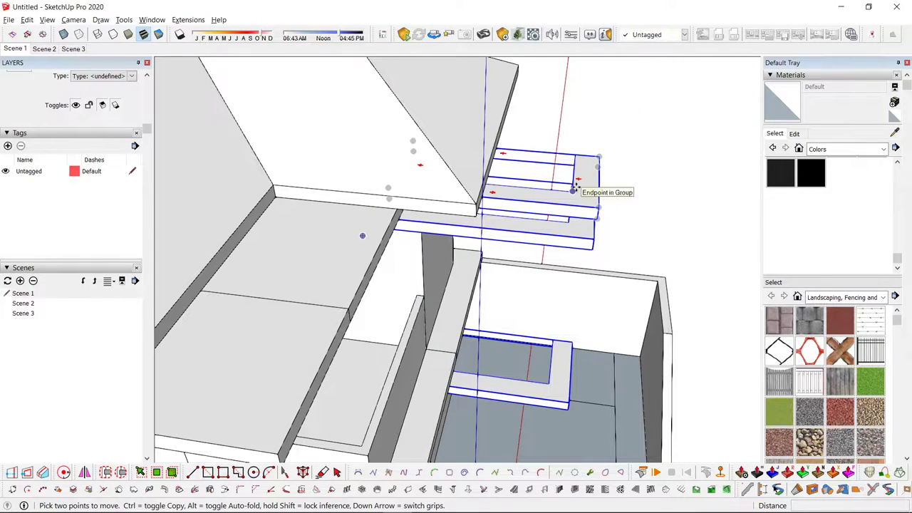
click(573, 188)
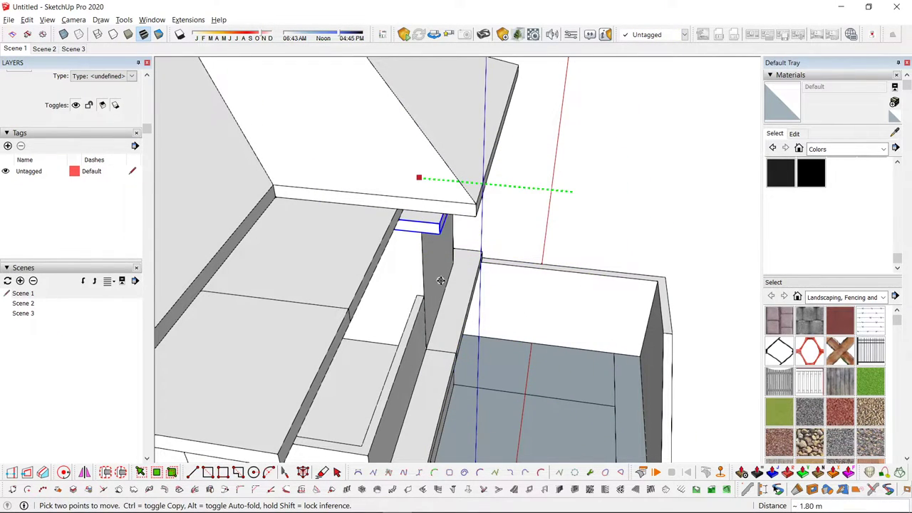
click(440, 281)
scroll(440, 281, down, 5)
middle_drag(440, 281, 346, 234)
middle_drag(489, 253, 361, 243)
key(space)
scroll(401, 262, down, 4)
click(328, 261)
scroll(332, 197, up, 3)
middle_drag(333, 210, 384, 250)
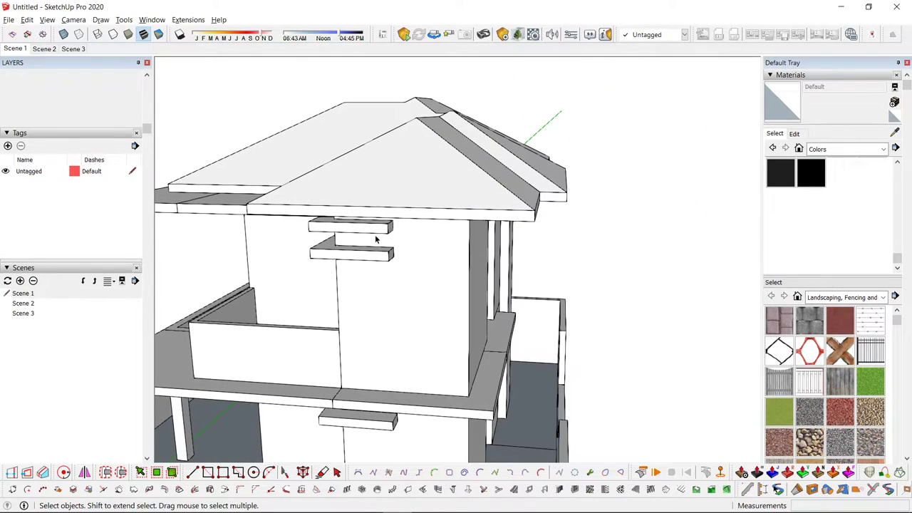
- Move the three ledges along the red axis to the outer front corner of the projecting block, away from the balcony
scroll(362, 420, down, 2)
shift+middle_drag(362, 421, 439, 292)
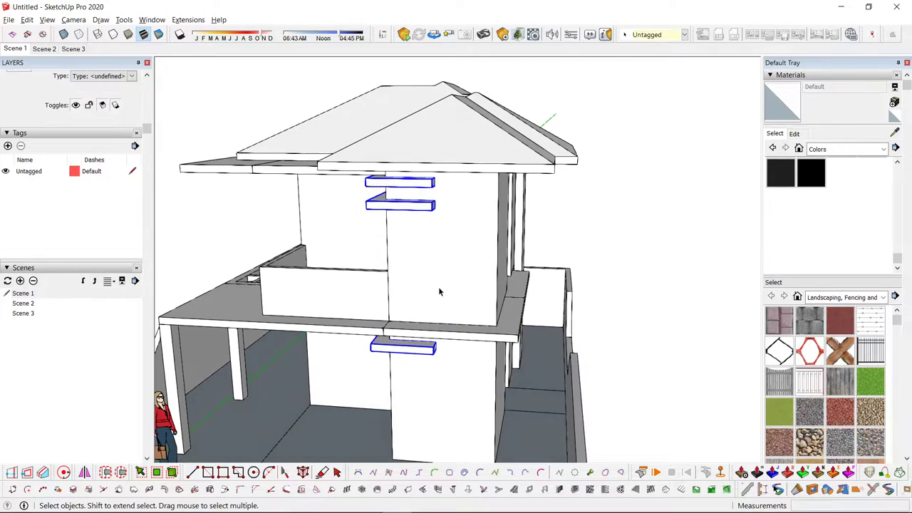
key(Right)
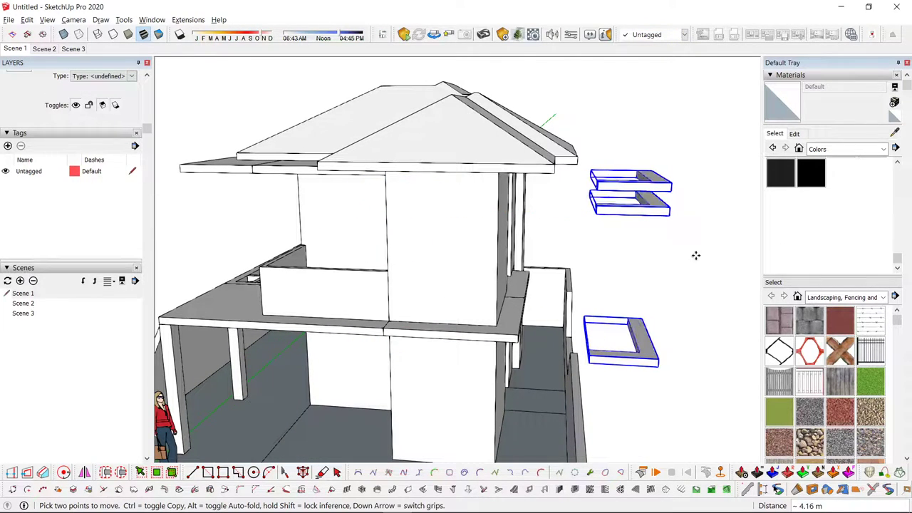
scroll(649, 206, up, 3)
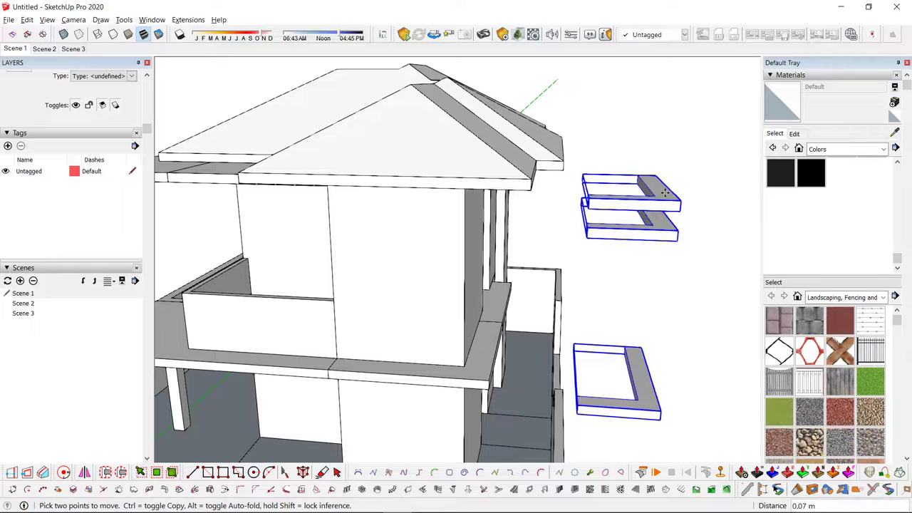
drag(665, 192, 444, 207)
scroll(439, 264, down, 3)
key(space)
drag(564, 179, 330, 428)
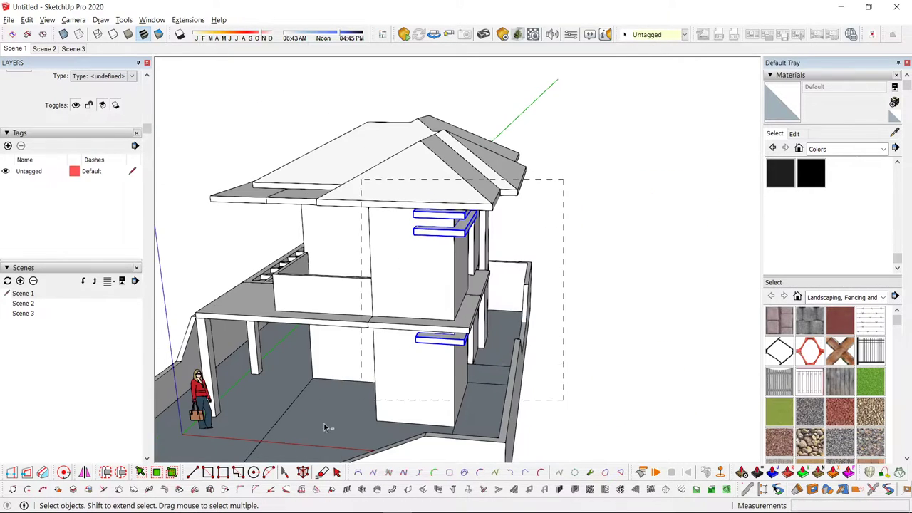
- Draw a rectangle about 1.00 m by 2.82 m on the upper front wall between the balcony corner and the ledges
middle_drag(342, 420, 539, 149)
scroll(540, 149, down, 2)
middle_drag(513, 249, 473, 337)
scroll(491, 163, up, 6)
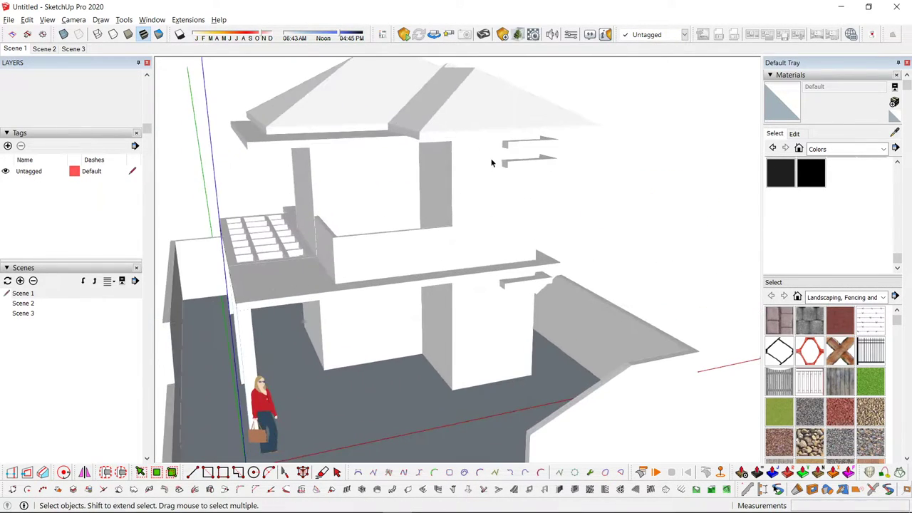
middle_drag(492, 177, 485, 109)
scroll(521, 140, up, 2)
scroll(503, 87, up, 1)
key(r)
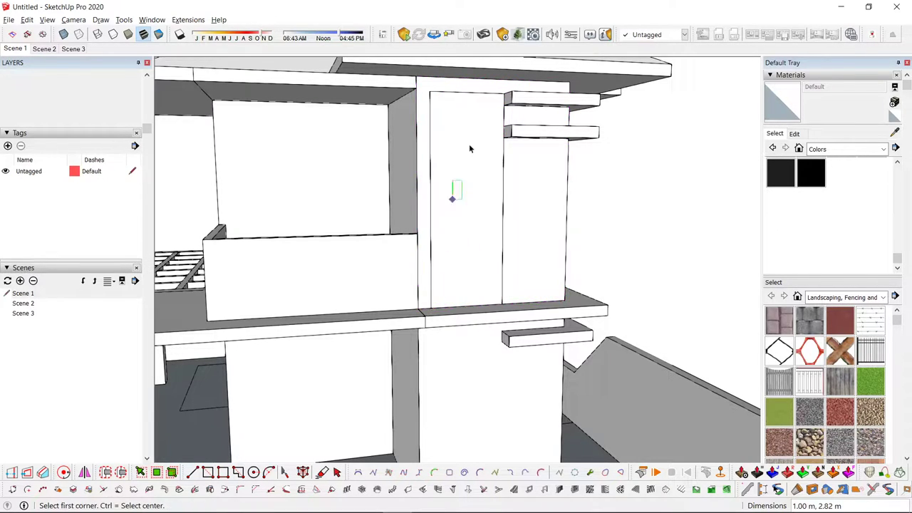
key(space)
- Copy the window rectangle straight down onto the ground-floor wall of the front block, below the slab
middle_drag(470, 148, 493, 171)
click(474, 258)
scroll(474, 258, down, 2)
scroll(507, 114, up, 2)
key(m)
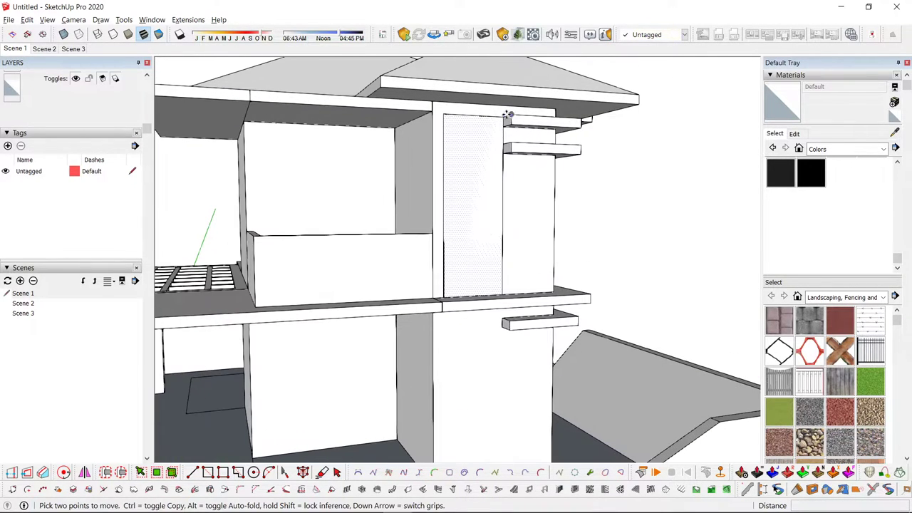
key(ctrl)
click(504, 118)
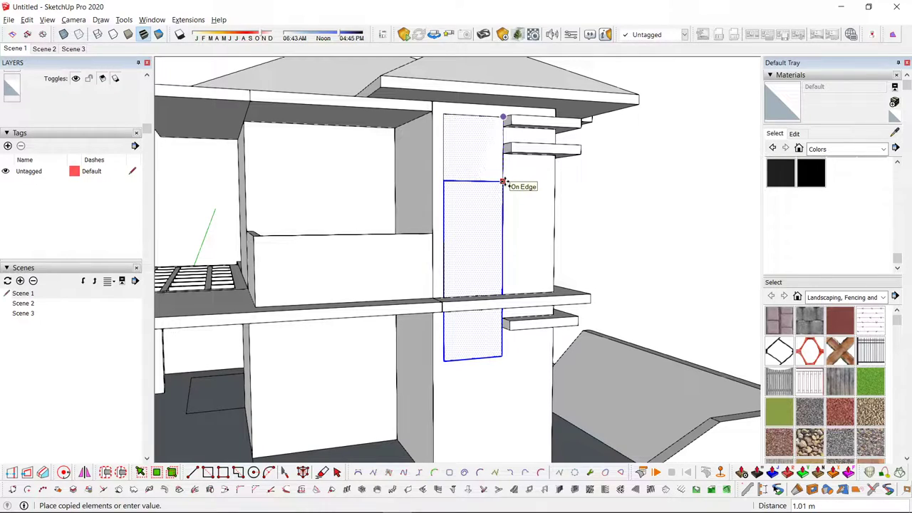
scroll(449, 291, down, 2)
middle_drag(450, 289, 529, 275)
click(535, 249)
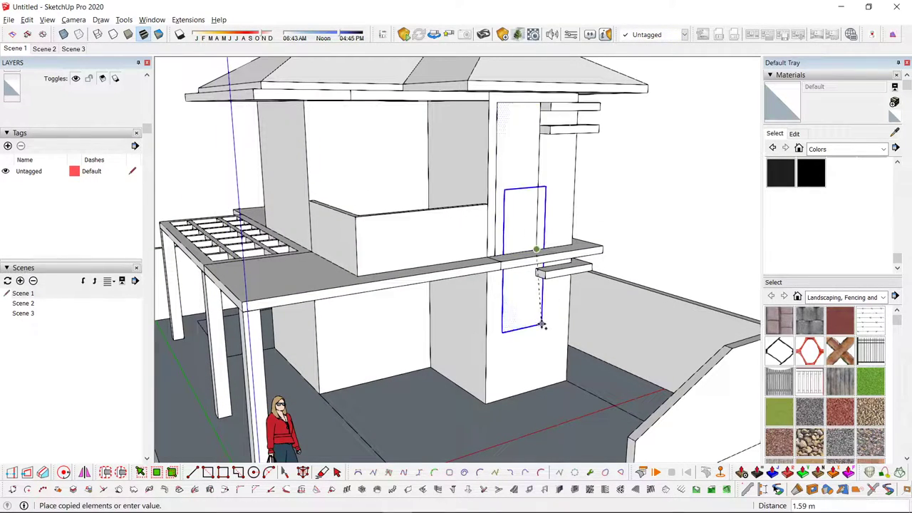
key(space)
- Cut the upper window rectangle and paste it in place inside the upper-floor wall group
scroll(522, 305, up, 2)
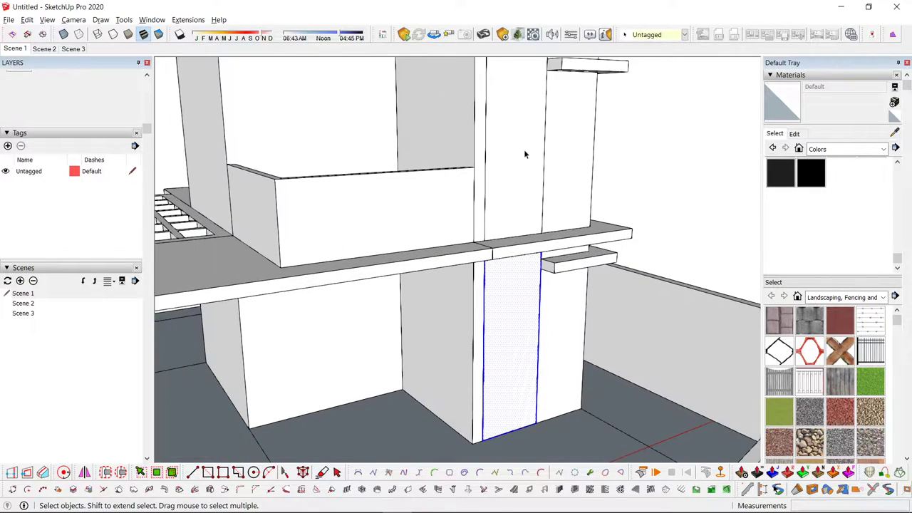
double_click(523, 149)
scroll(550, 239, down, 2)
key(ctrl+x)
double_click(567, 176)
key(ctrl+shift+v)
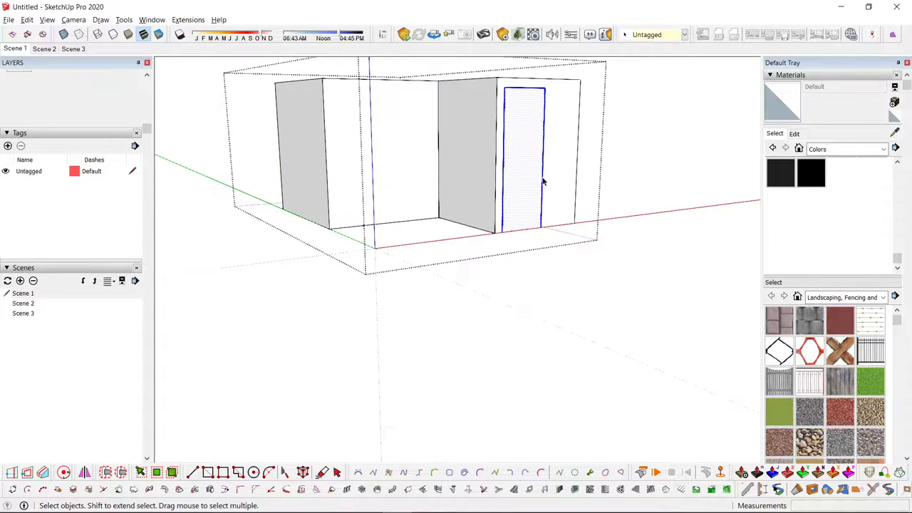
- Push the pasted rectangle through the upper front wall to make a window opening, and leave the wall group
scroll(544, 181, up, 2)
click(517, 131)
middle_drag(517, 130, 509, 212)
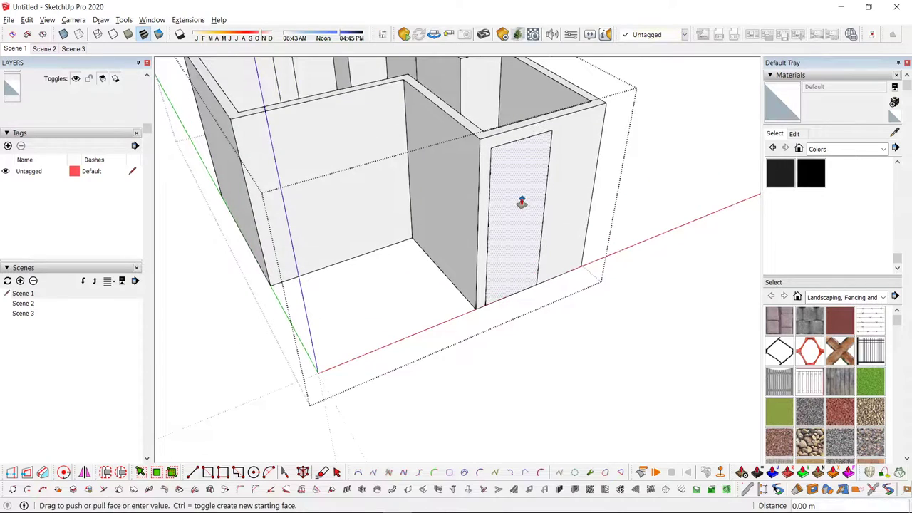
click(522, 203)
click(522, 175)
key(space)
key(Escape)
- Paste the window rectangle back in place over the upper opening, outside the wall group
scroll(503, 259, down, 2)
middle_drag(503, 258, 528, 261)
key(ctrl+shift+v)
scroll(533, 333, up, 3)
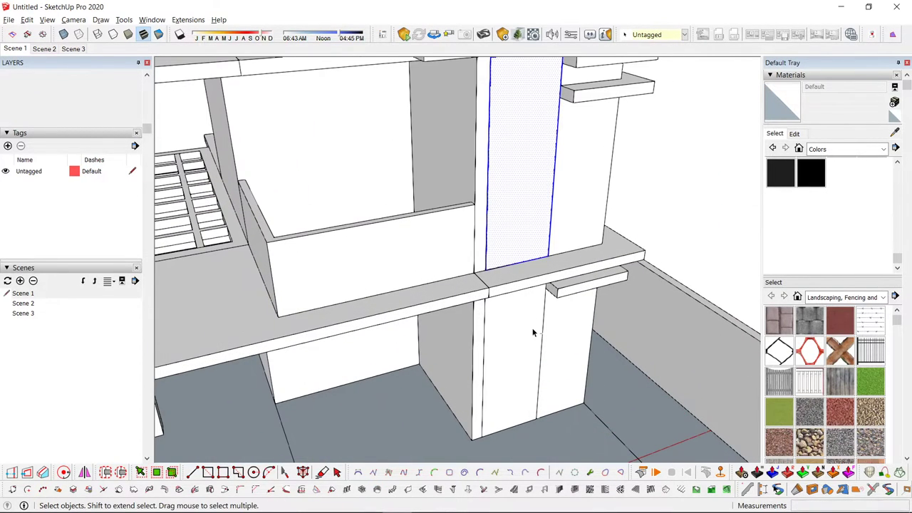
- Cut the ground-floor rectangle into the ground-floor wall group and push it 0.15 m through the wall to form an opening
scroll(518, 350, down, 5)
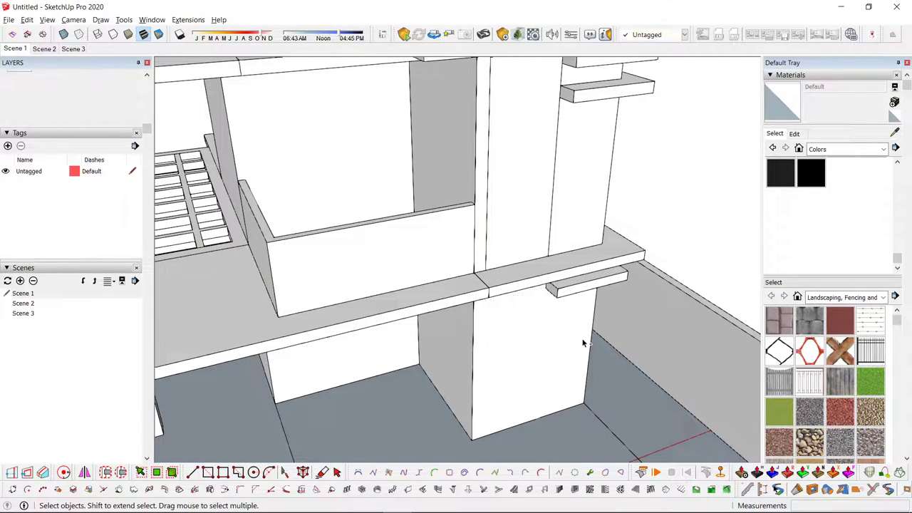
key(p)
click(511, 338)
click(506, 356)
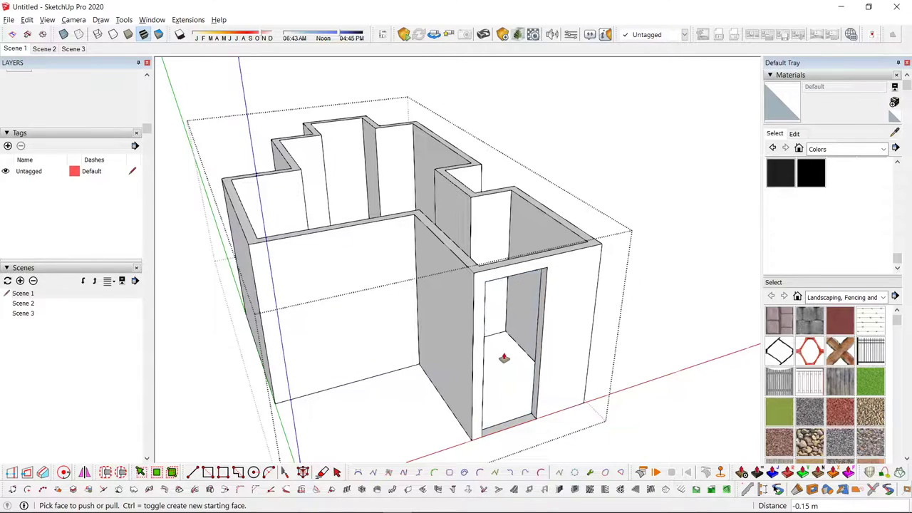
key(space)
key(e)
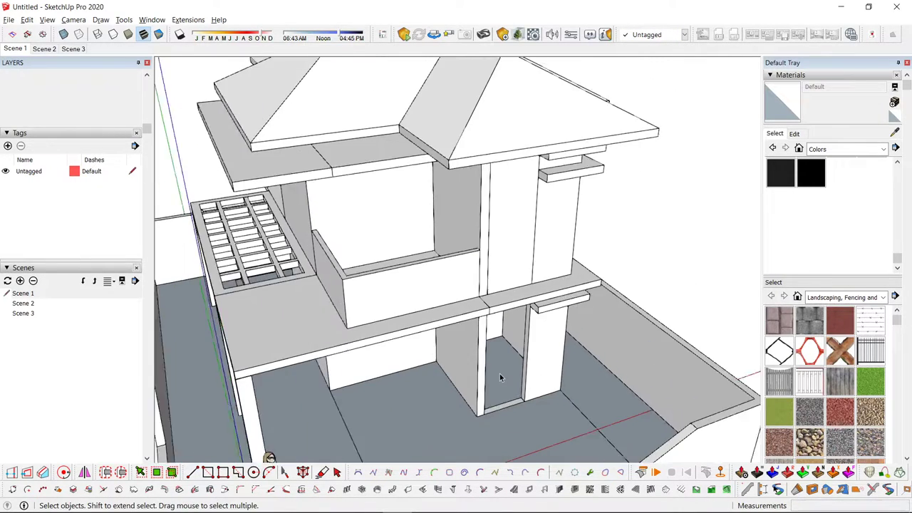
- Paste the rectangle over the ground-floor opening and divide it into 2 rows and 1 column, with 0.15 m frame depth and 0.10 m frame width
scroll(500, 376, down, 2)
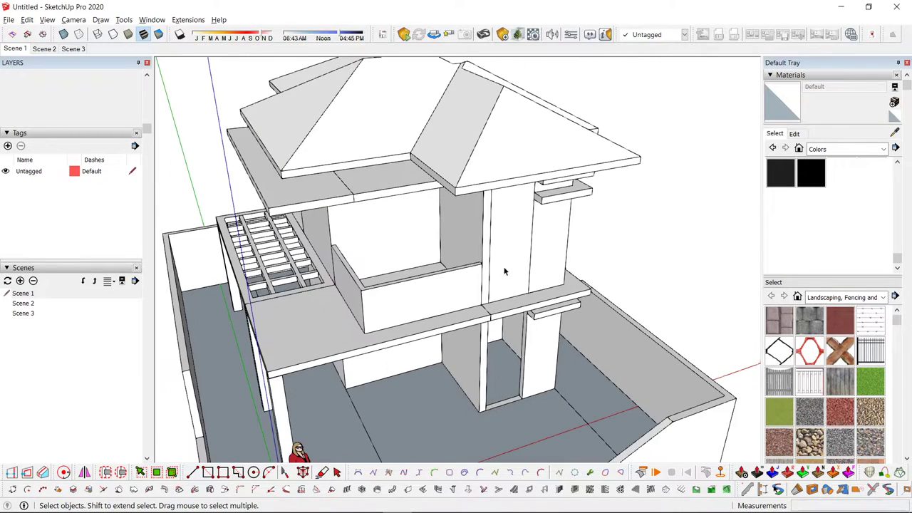
scroll(505, 271, up, 3)
key(ctrl+shift+v)
scroll(555, 390, down, 2)
middle_drag(611, 446, 580, 415)
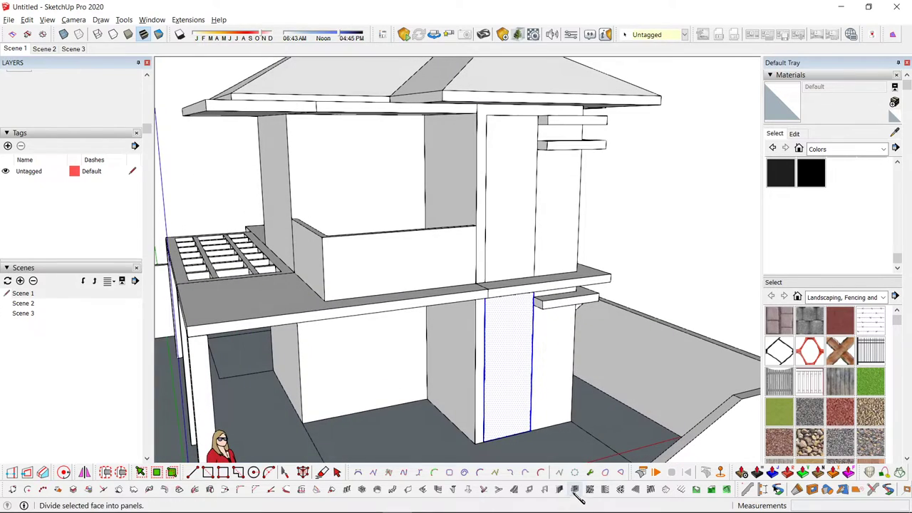
click(575, 490)
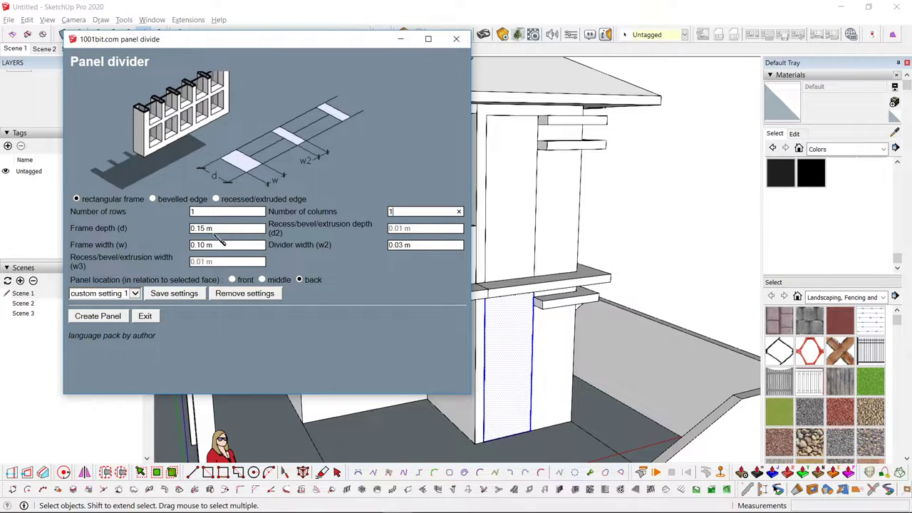
click(99, 318)
- Turn the upper window face into a framed panel with 2 rows, 1 column, 0.15 m frame depth and 0.03 m divider width
scroll(512, 325, down, 5)
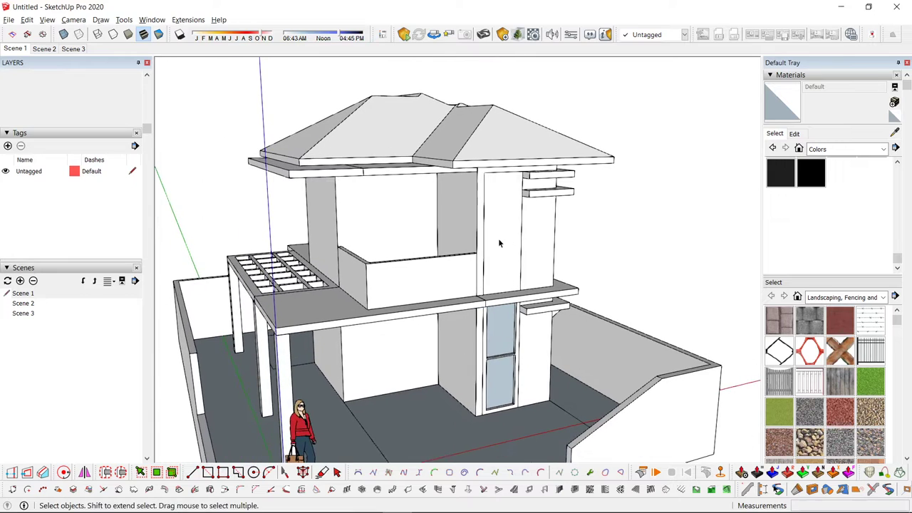
click(500, 246)
click(575, 490)
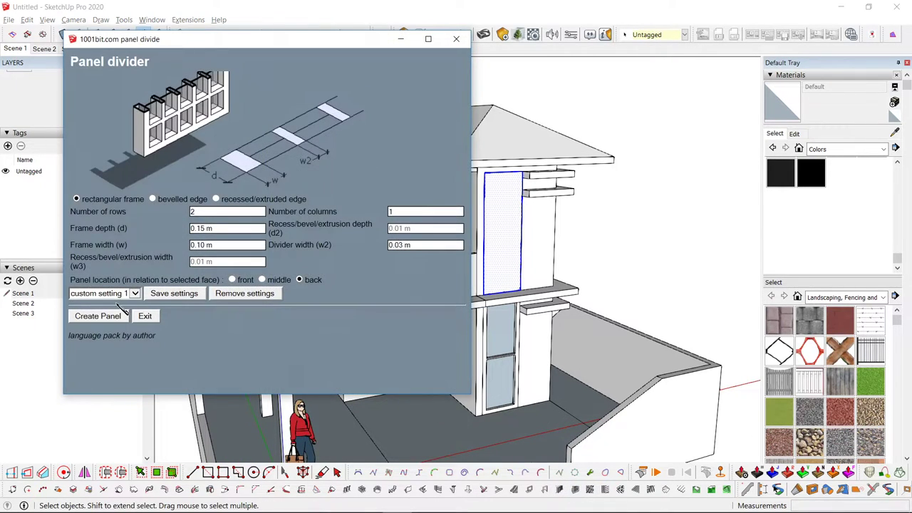
click(99, 318)
scroll(519, 286, up, 2)
scroll(519, 288, down, 4)
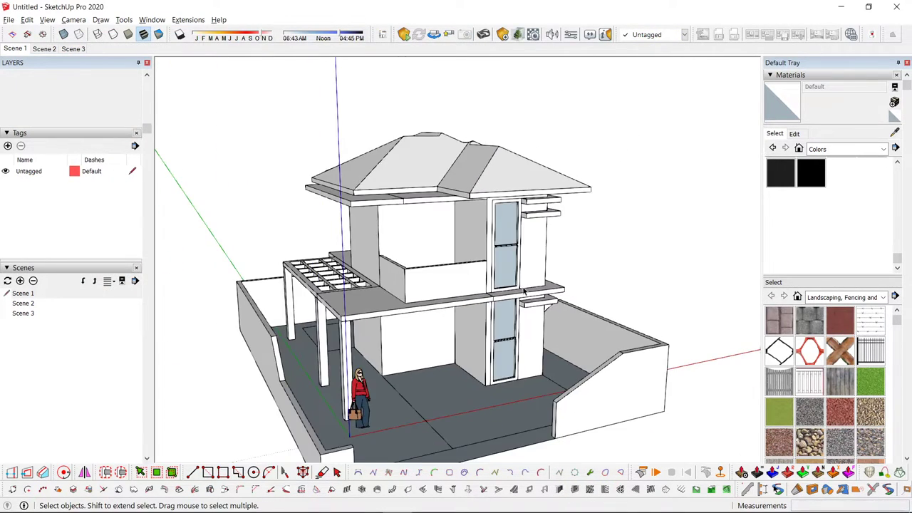
- Paint the glass panes of both front windows with Translucent Glass Gray from the Glass and Mirrors materials
middle_drag(519, 286, 599, 246)
scroll(483, 303, up, 5)
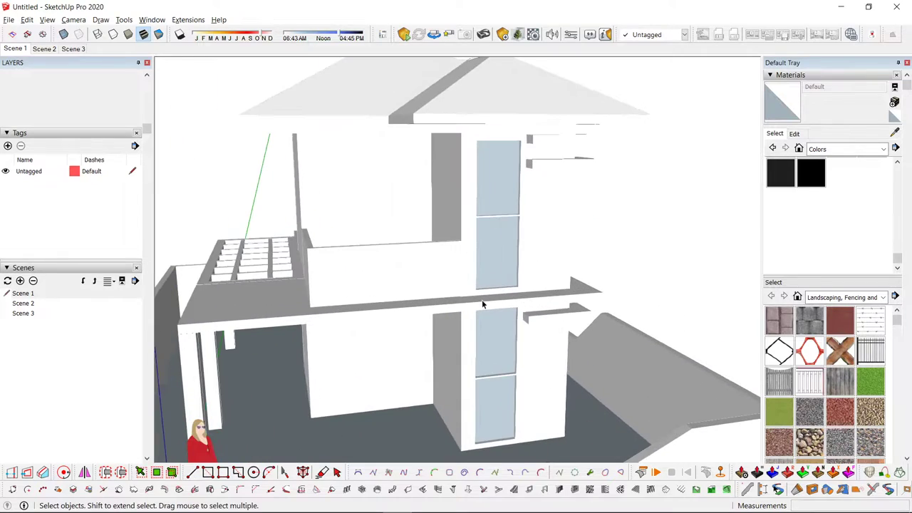
click(847, 149)
click(855, 218)
click(847, 149)
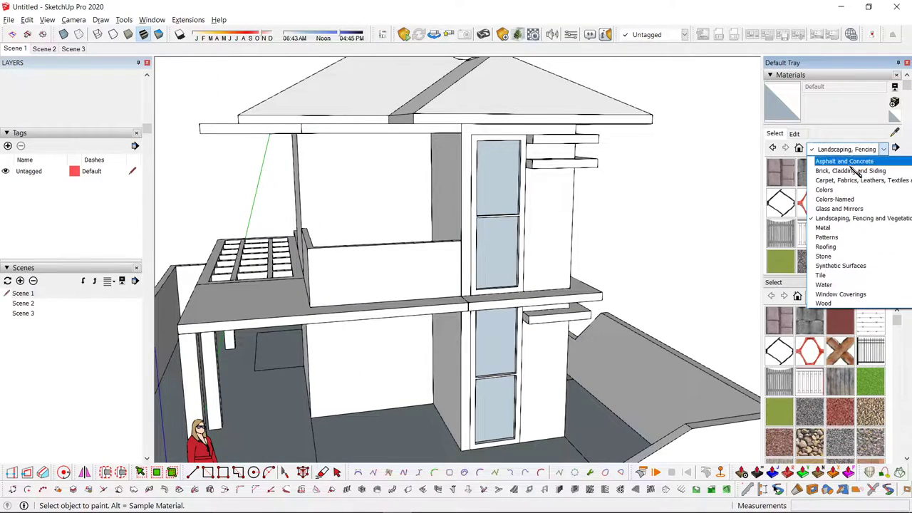
click(843, 209)
click(871, 206)
scroll(531, 213, up, 2)
key(space)
double_click(511, 168)
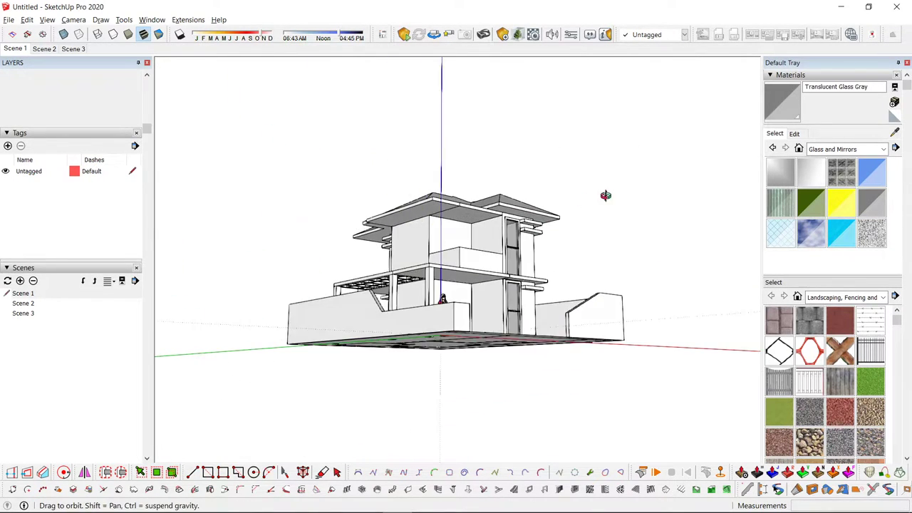
- In the ground-floor window group, move the bottom rail, lower pane and middle divider 1 m up to shorten the window
middle_drag(605, 195, 419, 364)
scroll(529, 338, up, 7)
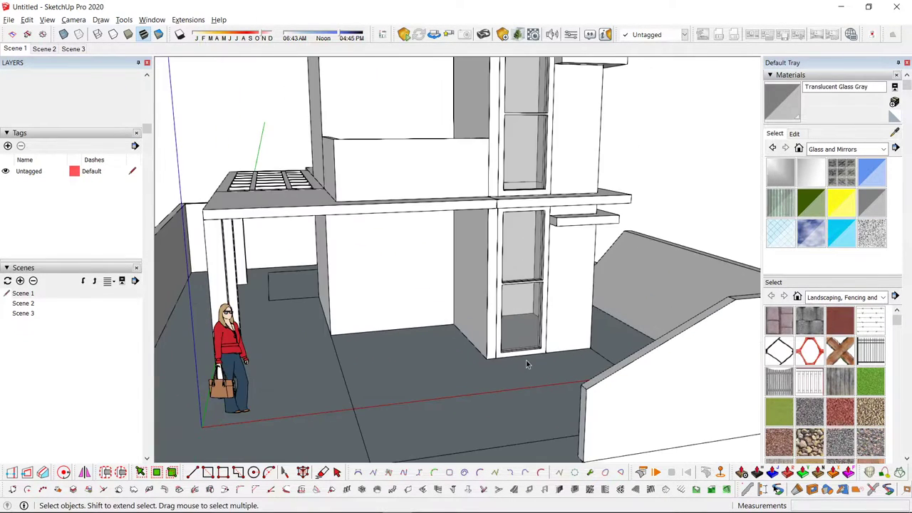
middle_drag(524, 347, 508, 368)
scroll(508, 369, up, 3)
scroll(508, 333, down, 3)
double_click(508, 319)
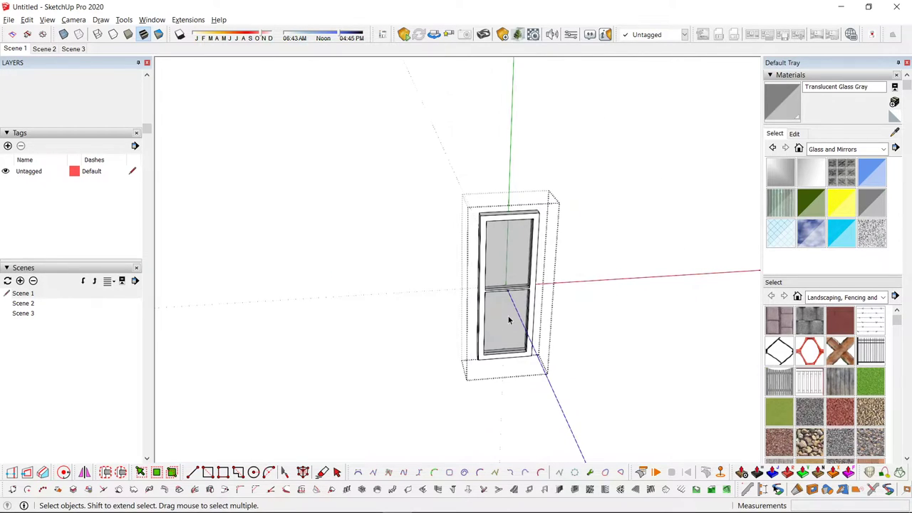
scroll(500, 332, up, 1)
scroll(498, 353, up, 3)
scroll(496, 362, down, 4)
scroll(497, 364, up, 3)
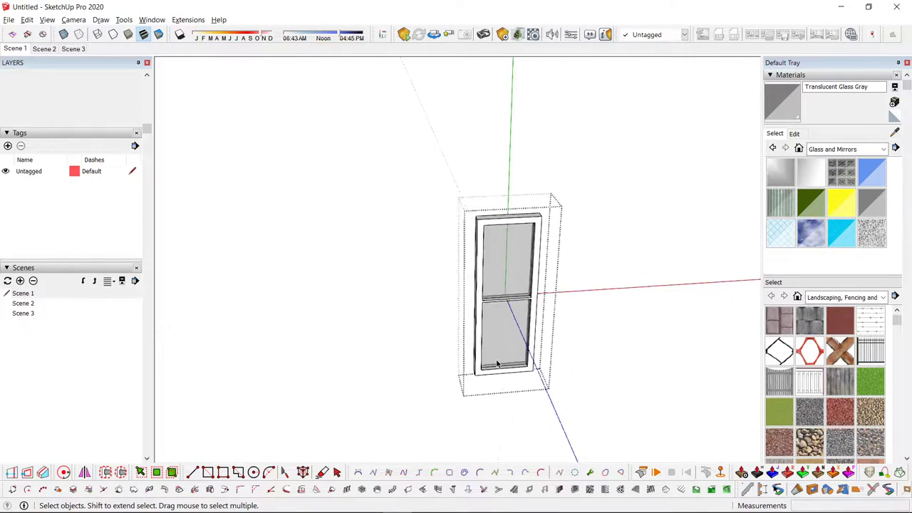
key(Escape)
double_click(508, 347)
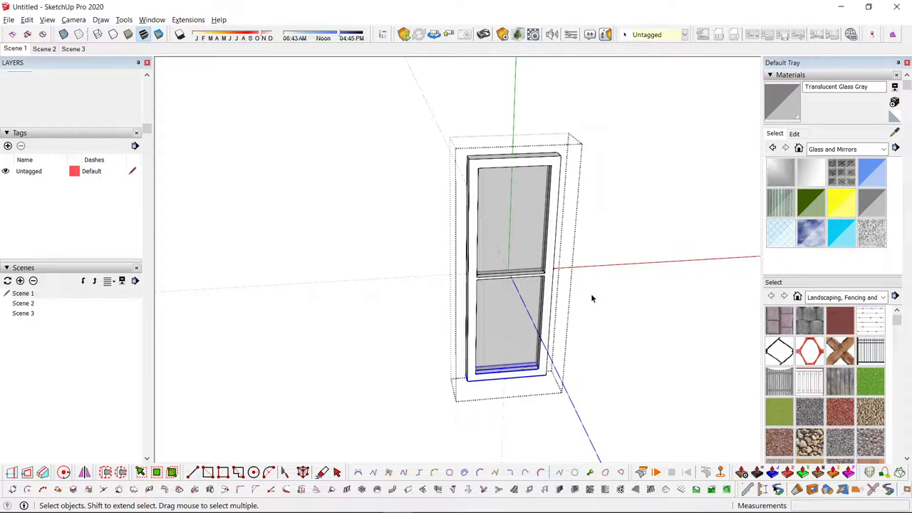
click(640, 279)
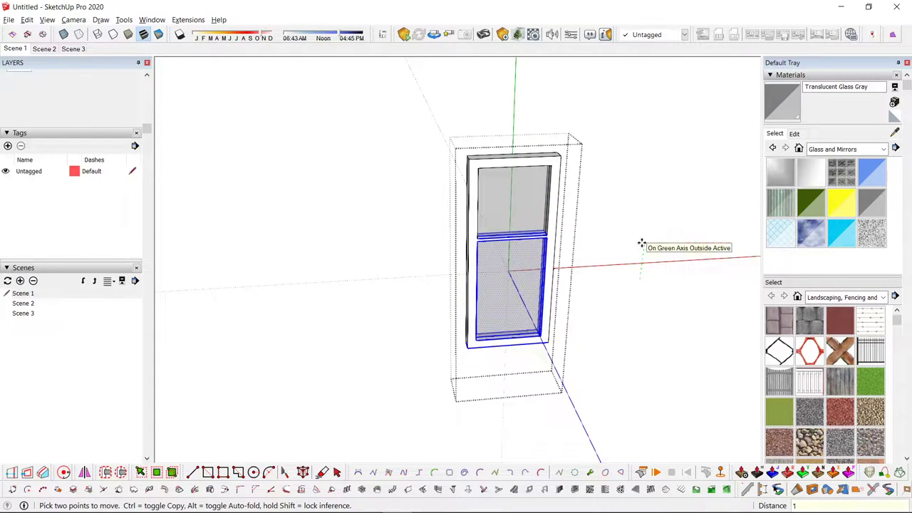
key(Return)
click(584, 154)
- Examine the shortened ground-floor window and the opening beneath it from several angles
scroll(567, 184, down, 4)
middle_drag(568, 185, 580, 259)
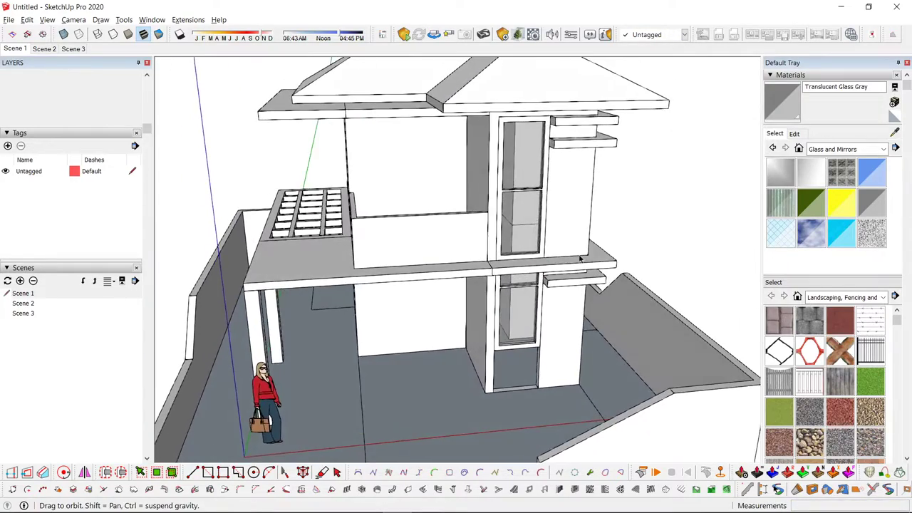
scroll(511, 216, up, 2)
scroll(511, 216, down, 3)
middle_drag(514, 216, 542, 213)
scroll(530, 157, up, 2)
scroll(530, 157, down, 4)
middle_drag(531, 155, 563, 216)
scroll(499, 210, up, 3)
middle_drag(542, 297, 582, 358)
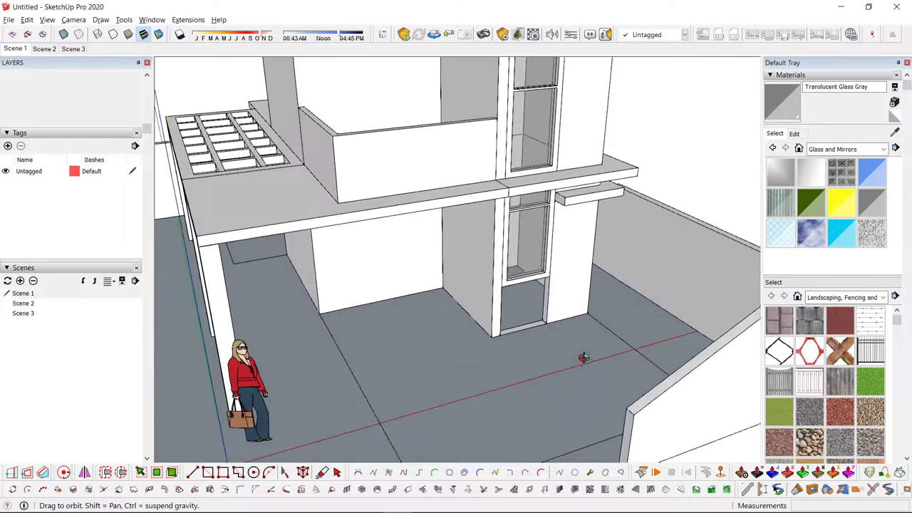
- Inside the ground-floor wall group, copy the opening's edge up to window-sill level and fill the opening below with Push/Pull
scroll(518, 310, up, 4)
double_click(566, 289)
middle_drag(521, 299, 525, 327)
scroll(526, 328, up, 3)
key(m)
key(ctrl)
click(529, 321)
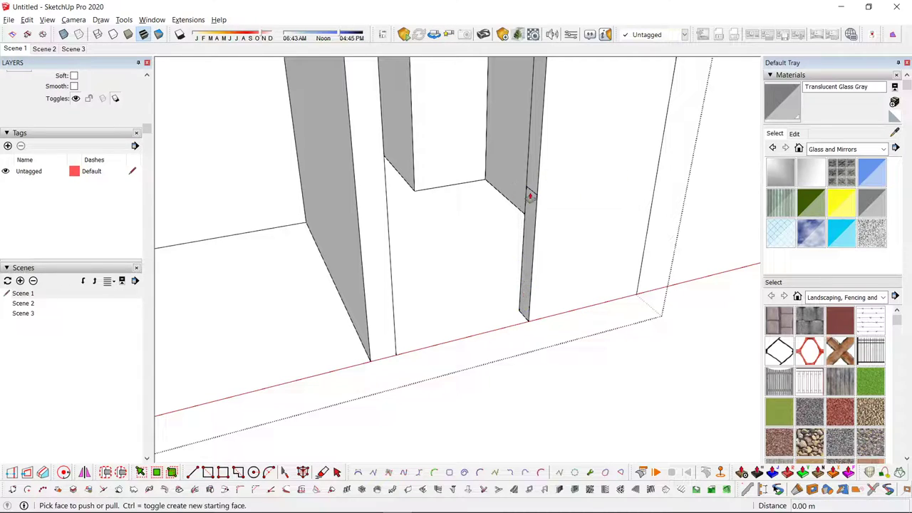
drag(529, 197, 401, 306)
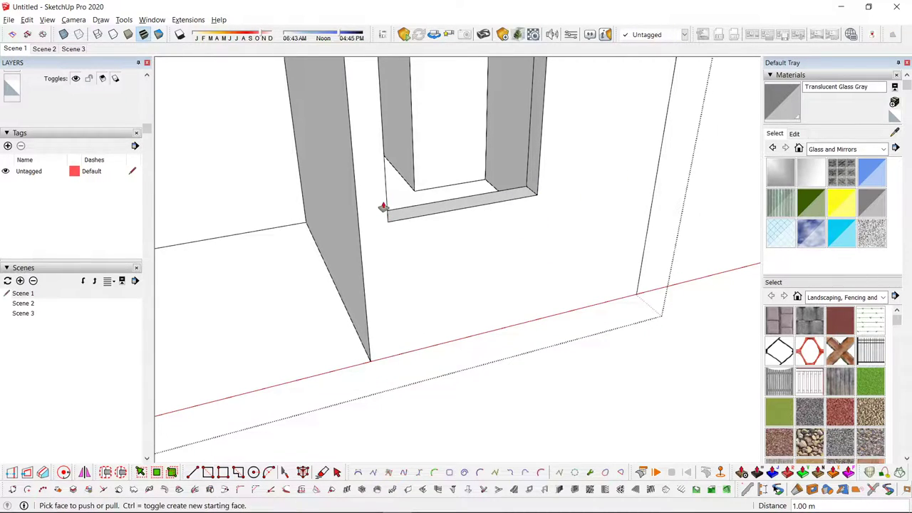
key(space)
scroll(403, 313, down, 5)
key(Escape)
scroll(417, 296, up, 2)
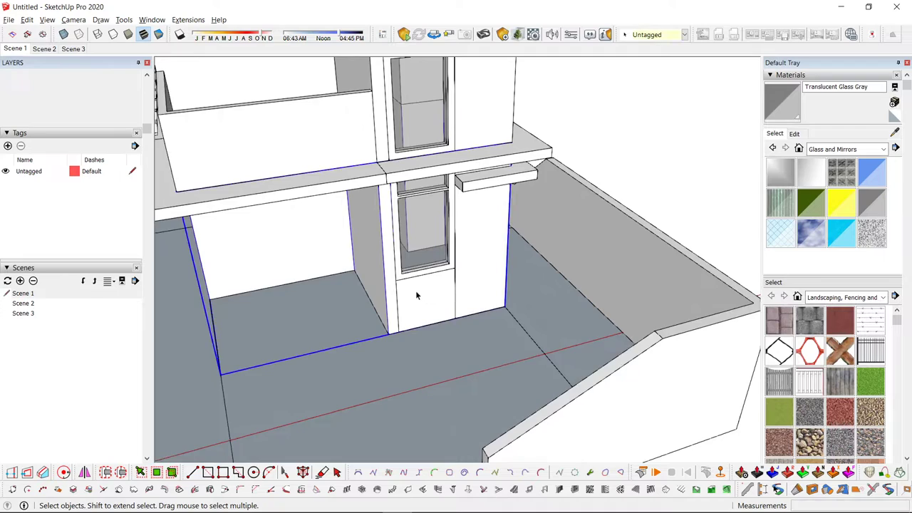
- Delete the leftover vertical outline edges beside the ground-floor window and the filled wall beneath it
double_click(417, 295)
key(Escape)
click(397, 292)
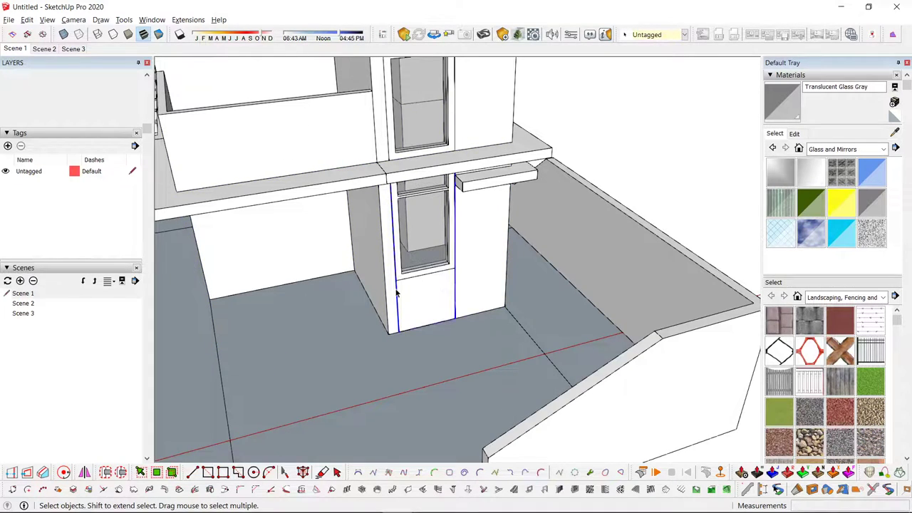
key(Delete)
scroll(411, 281, down, 6)
middle_drag(428, 349, 513, 350)
scroll(513, 350, up, 6)
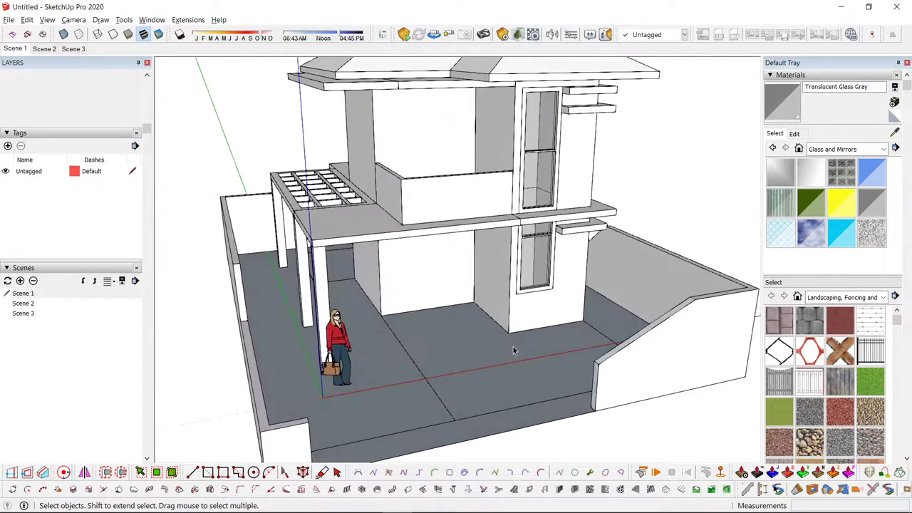
- Draw a rectangle on the wall from the ground to the ground-floor window's sill, matching its width, and pull it out into a thin panel
scroll(501, 279, up, 2)
key(r)
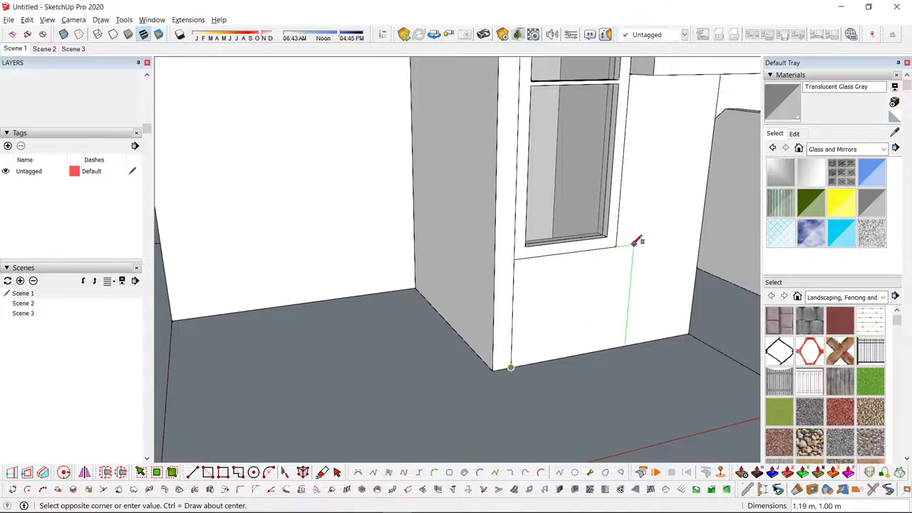
key(p)
click(564, 277)
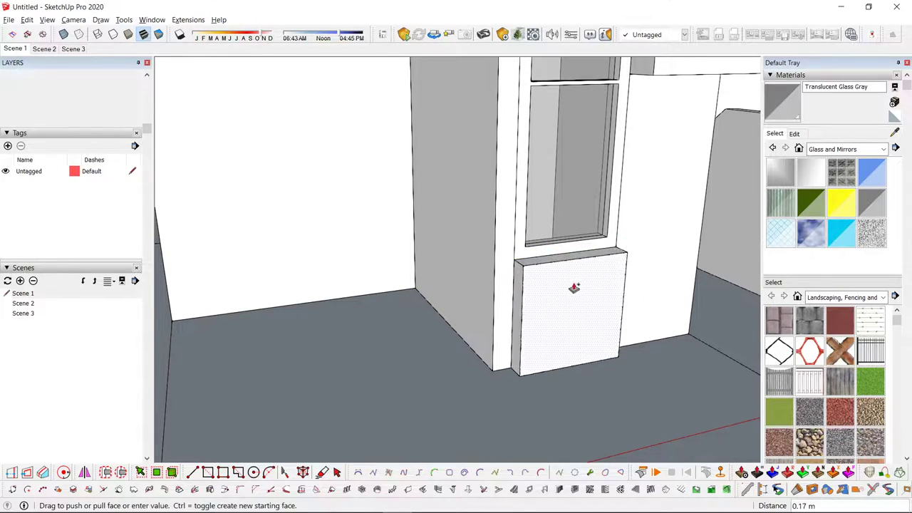
key(Return)
key(space)
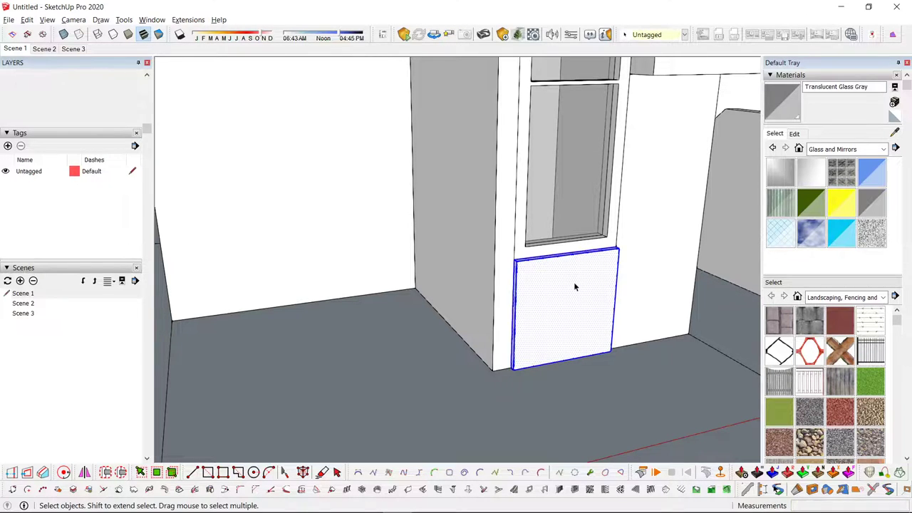
scroll(574, 286, down, 3)
click(627, 240)
- Examine the house's side walls, roof and boundary wall from several angles to plan the side windows
scroll(482, 330, down, 7)
middle_drag(574, 321, 478, 314)
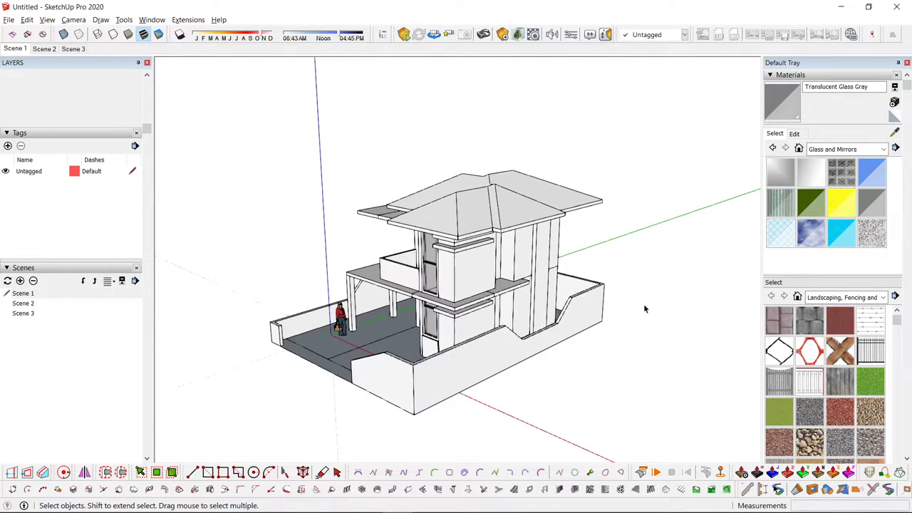
middle_drag(644, 308, 479, 276)
scroll(468, 239, up, 5)
middle_drag(468, 239, 413, 260)
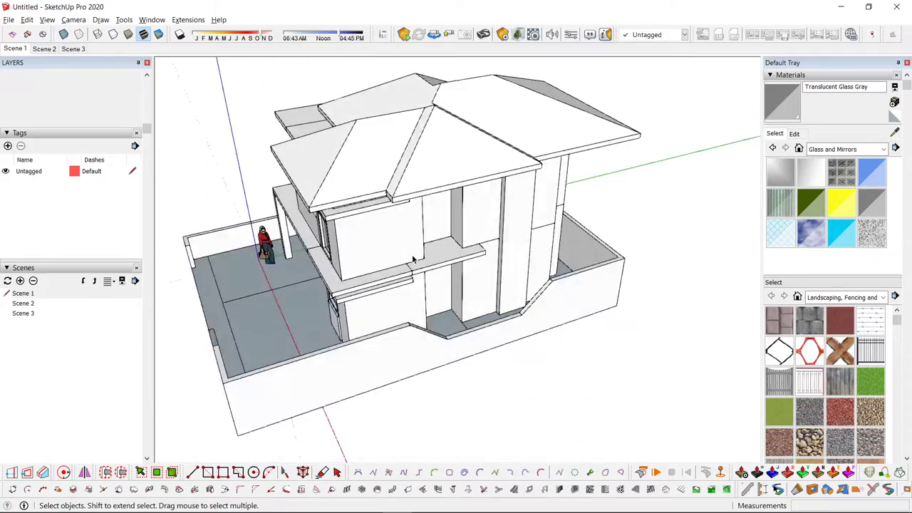
scroll(413, 259, up, 2)
middle_drag(489, 326, 637, 140)
scroll(443, 341, down, 2)
scroll(658, 189, down, 3)
middle_drag(659, 190, 718, 158)
scroll(461, 189, up, 3)
scroll(460, 190, up, 2)
- Select both framed front windows and the panel beneath the ground-floor one, leaving the wall out of the selection
click(399, 158)
scroll(399, 158, down, 3)
scroll(444, 178, up, 2)
click(444, 179)
shift+click(431, 359)
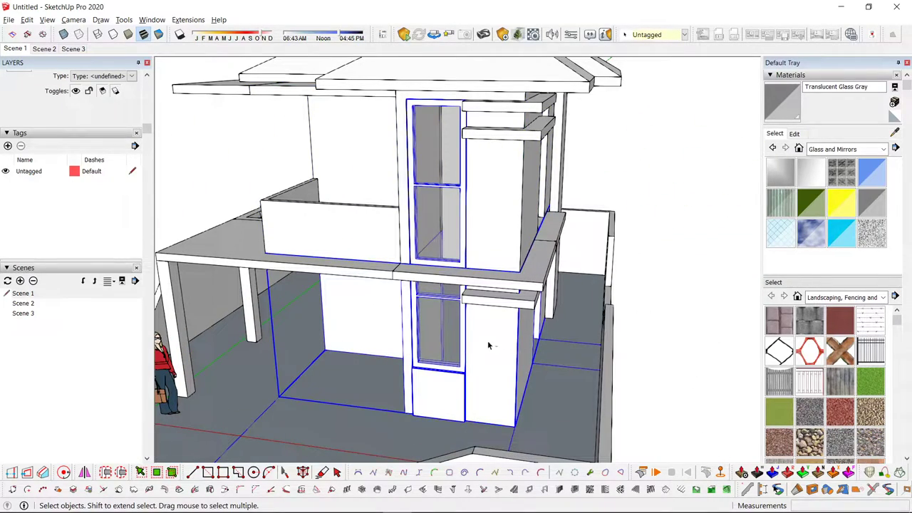
shift+click(489, 345)
scroll(489, 345, down, 2)
middle_drag(489, 346, 424, 400)
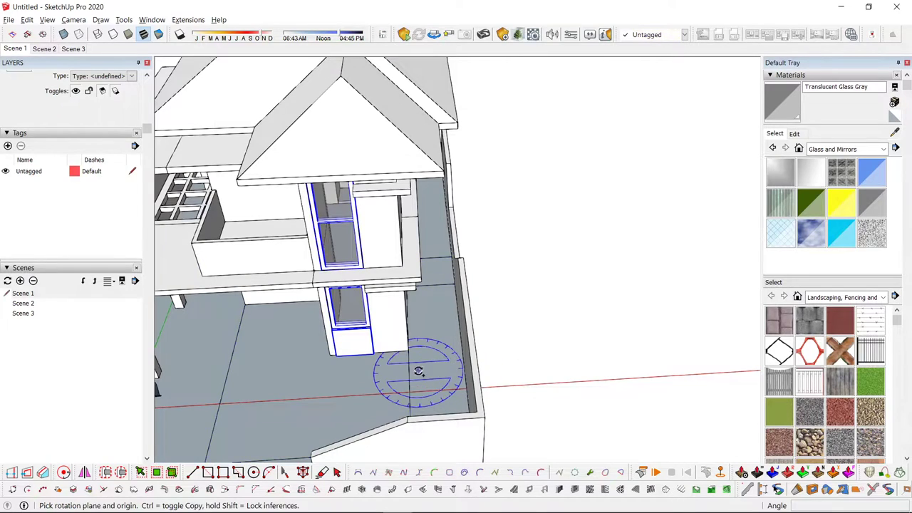
- Rotate the tall two-storey window assembly so that it stands perpendicular to its original wall
click(554, 363)
key(Return)
key(space)
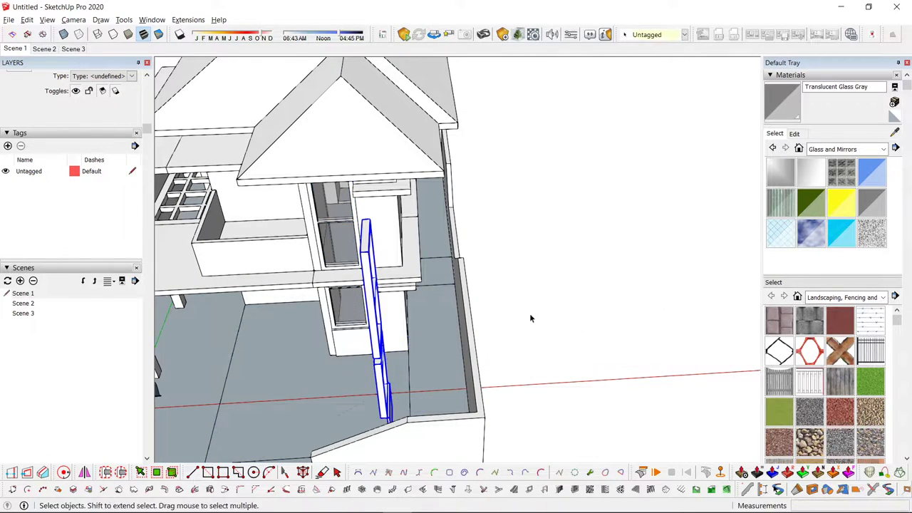
- Move the rotated window assembly into the narrow recess in the side wall of the house
middle_drag(531, 318, 396, 323)
key(m)
click(398, 324)
scroll(322, 194, up, 3)
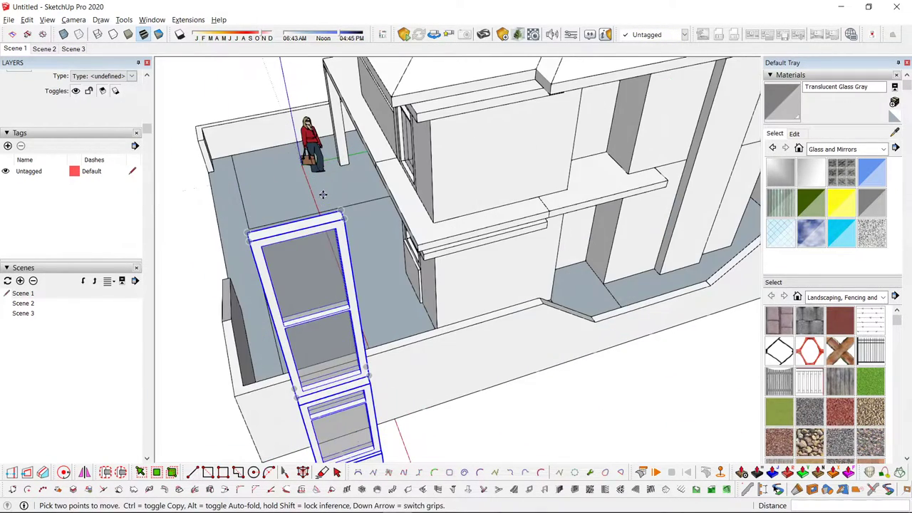
click(343, 216)
middle_drag(456, 184, 206, 293)
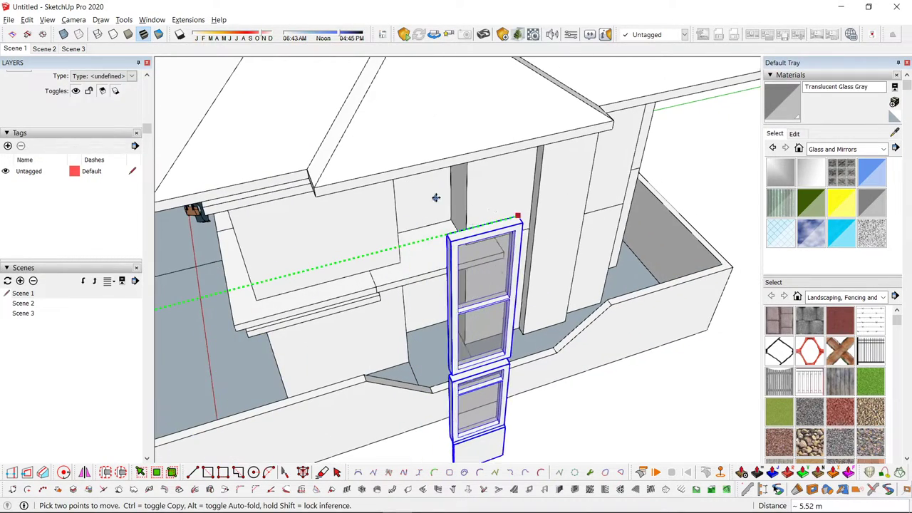
click(540, 212)
key(x)
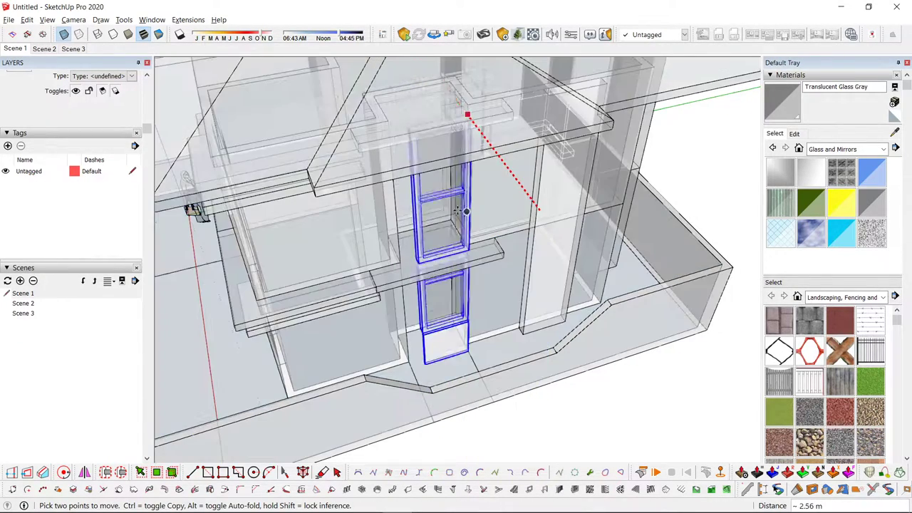
click(426, 204)
key(x)
key(space)
- Shift the window assembly about 0.15 m sideways within the recess
scroll(493, 206, down, 3)
scroll(505, 250, up, 6)
key(m)
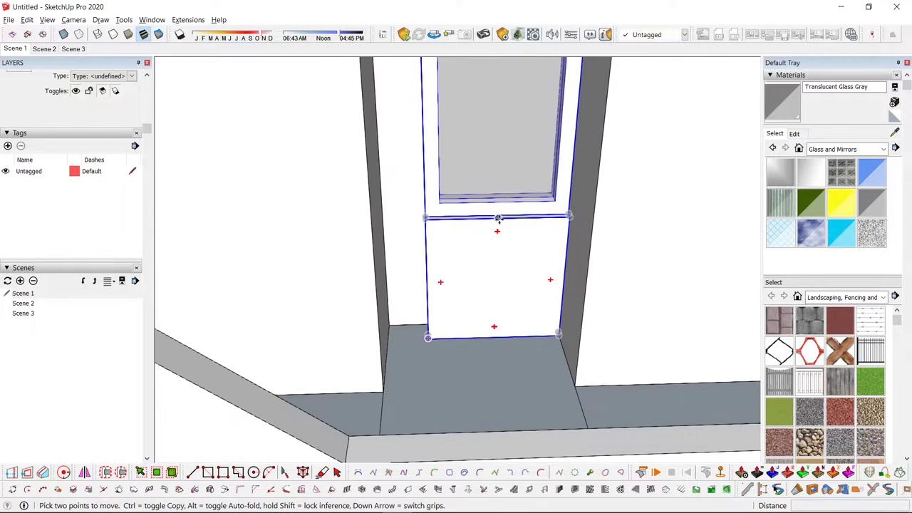
click(498, 218)
key(x)
click(469, 321)
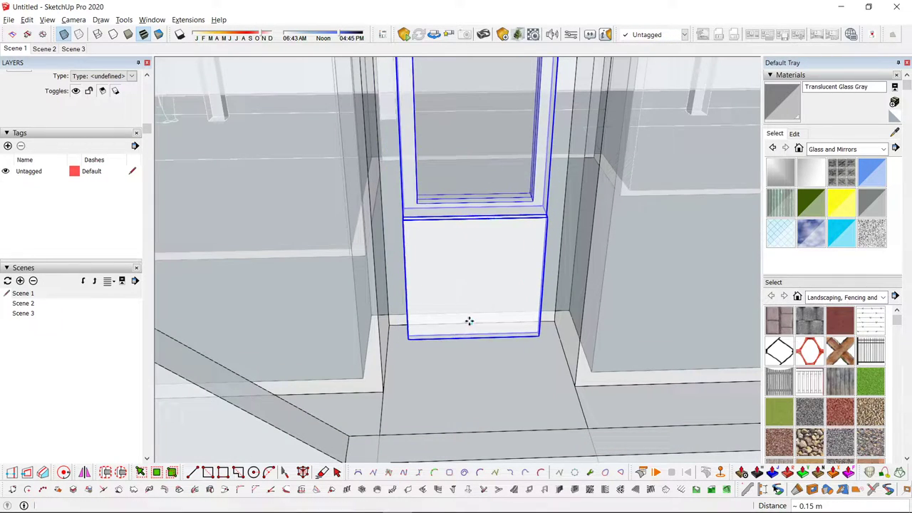
key(x)
key(space)
- Move the window assembly by its frame corner to fit against the recess wall
scroll(441, 262, down, 3)
scroll(439, 264, down, 3)
middle_drag(459, 238, 472, 264)
scroll(473, 263, up, 6)
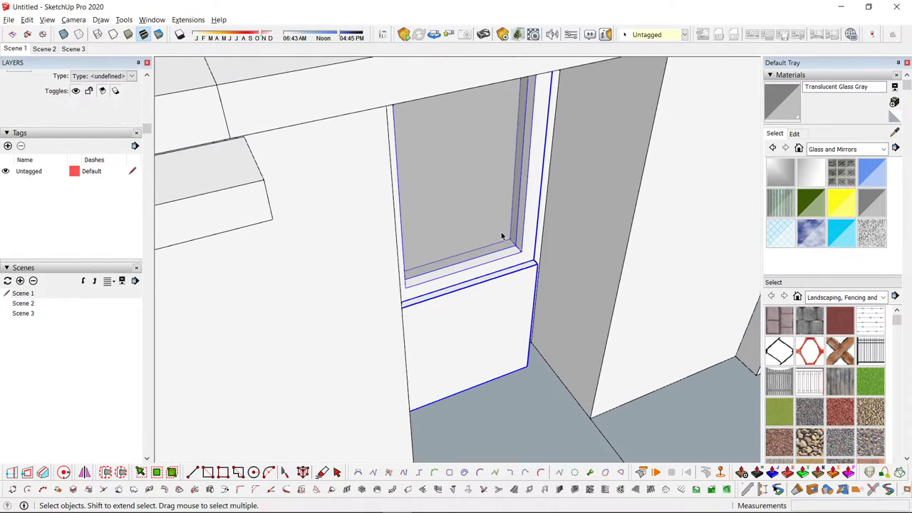
scroll(503, 237, down, 1)
scroll(539, 280, up, 3)
key(m)
scroll(530, 249, up, 2)
click(524, 243)
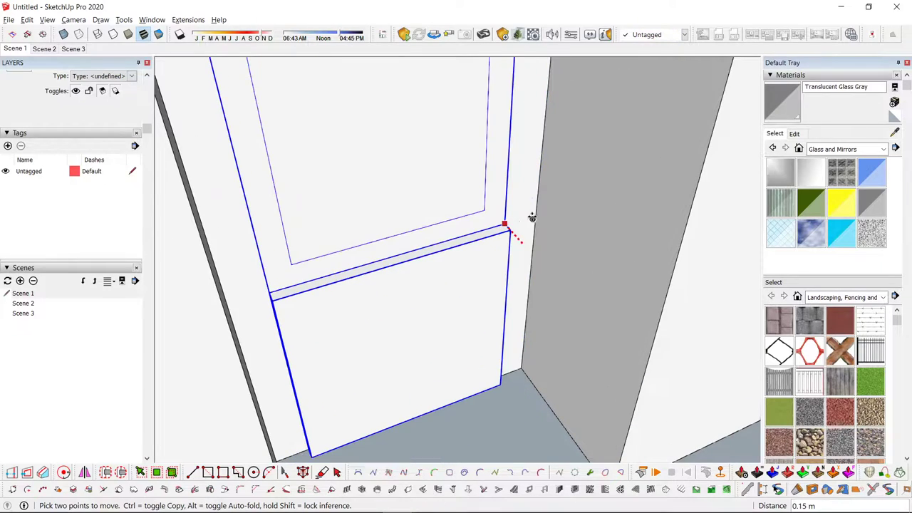
click(530, 217)
- Cut the window outline face from the recess and paste it in place inside the upper-floor wall group
key(space)
scroll(476, 270, down, 6)
middle_drag(473, 266, 439, 192)
shift+middle_drag(438, 192, 420, 232)
key(space)
double_click(411, 145)
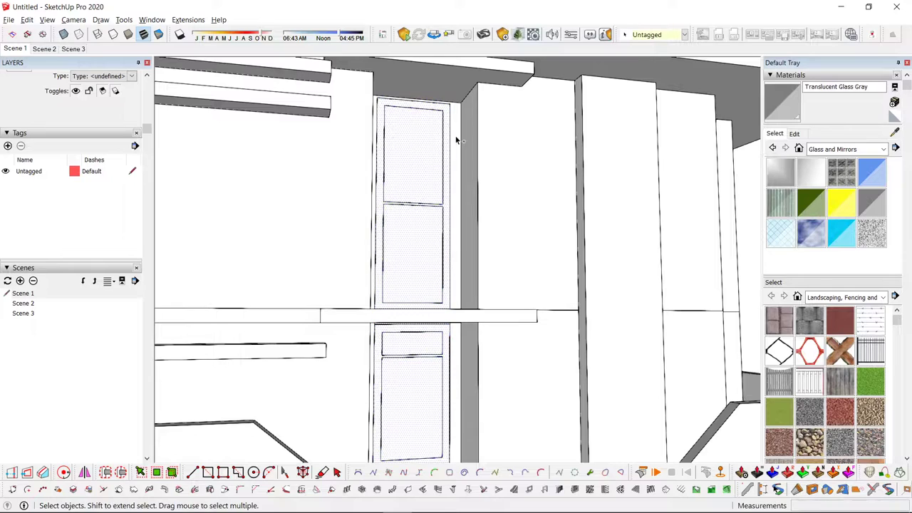
key(ctrl+x)
double_click(463, 159)
key(ctrl+shift+v)
- Delete the part of the pasted outline that extends below the upper-floor wall
scroll(449, 367, down, 3)
middle_drag(450, 366, 456, 352)
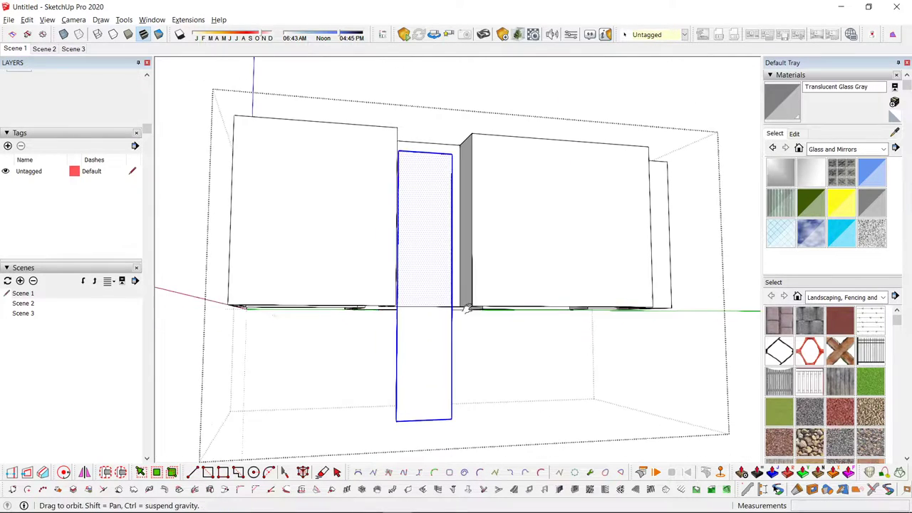
drag(476, 433, 390, 345)
key(Delete)
- Push the outline face through the upper-floor wall to cut the window opening
middle_drag(454, 287, 460, 364)
scroll(456, 271, up, 1)
key(p)
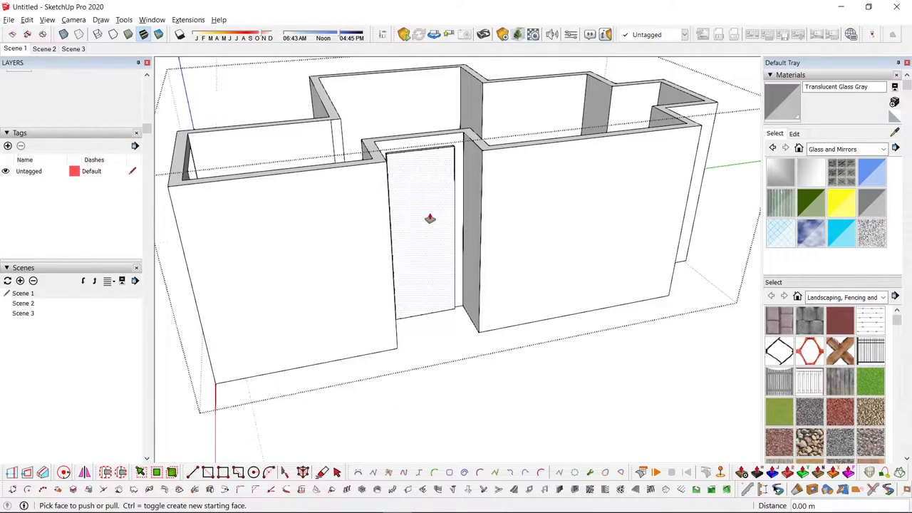
click(430, 219)
drag(470, 123, 467, 135)
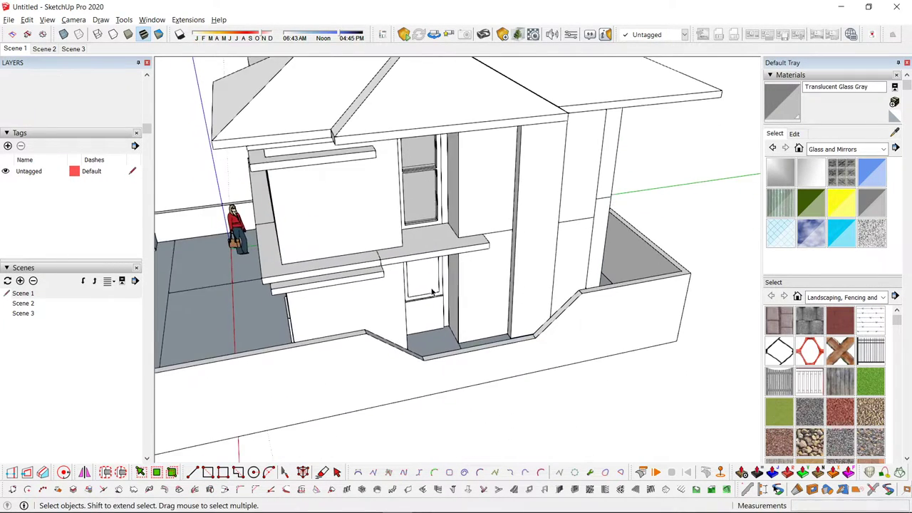
- Paste the window outline in place inside the ground-floor wall group and delete its surplus part
scroll(432, 271, up, 3)
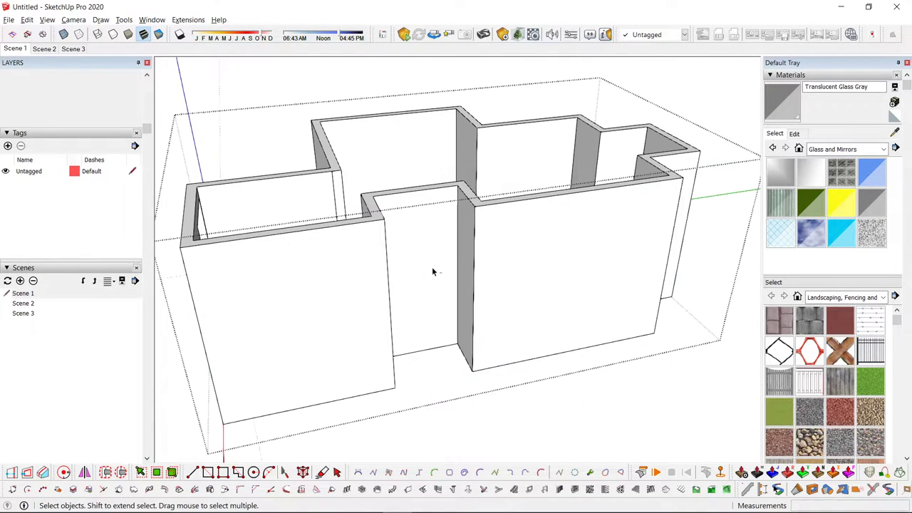
middle_drag(432, 270, 415, 304)
scroll(429, 262, down, 1)
key(Delete)
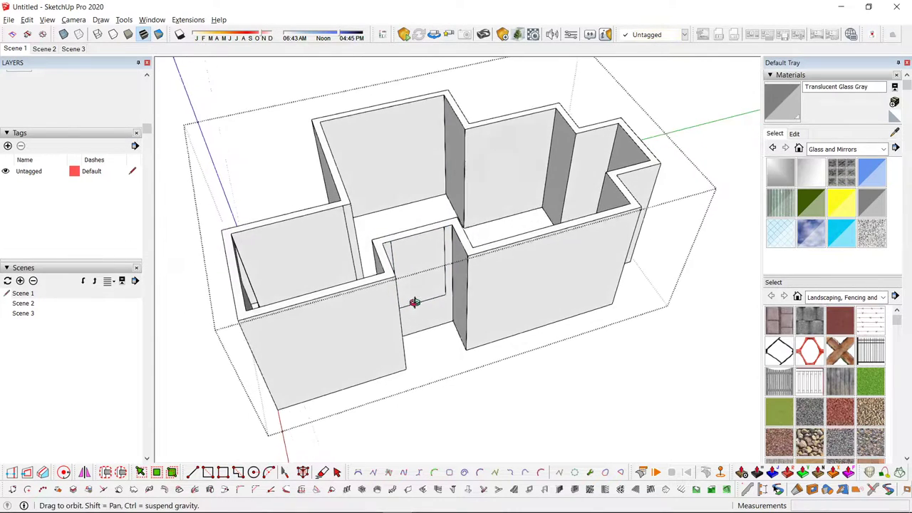
- Push the outline face through the ground-floor wall to cut the lower window opening
scroll(416, 299, up, 1)
key(p)
click(423, 256)
click(405, 234)
key(space)
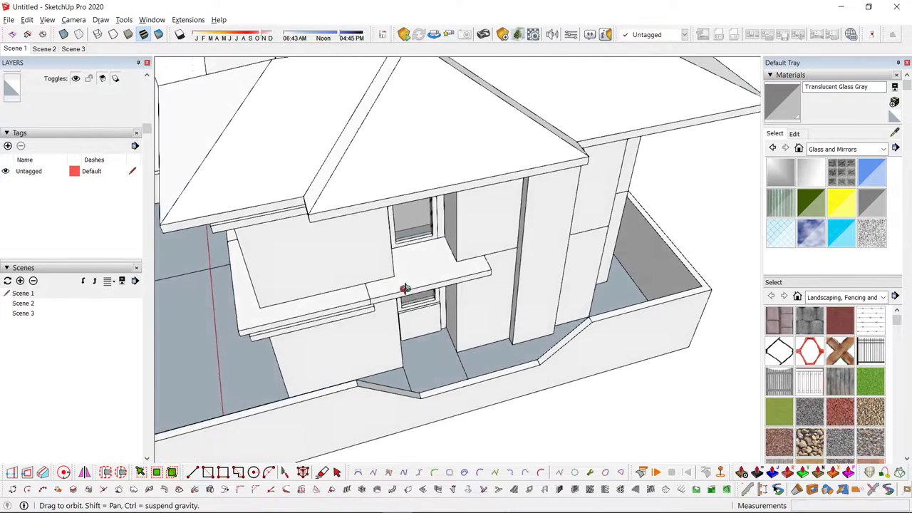
middle_drag(405, 287, 448, 167)
key(m)
click(448, 171)
key(space)
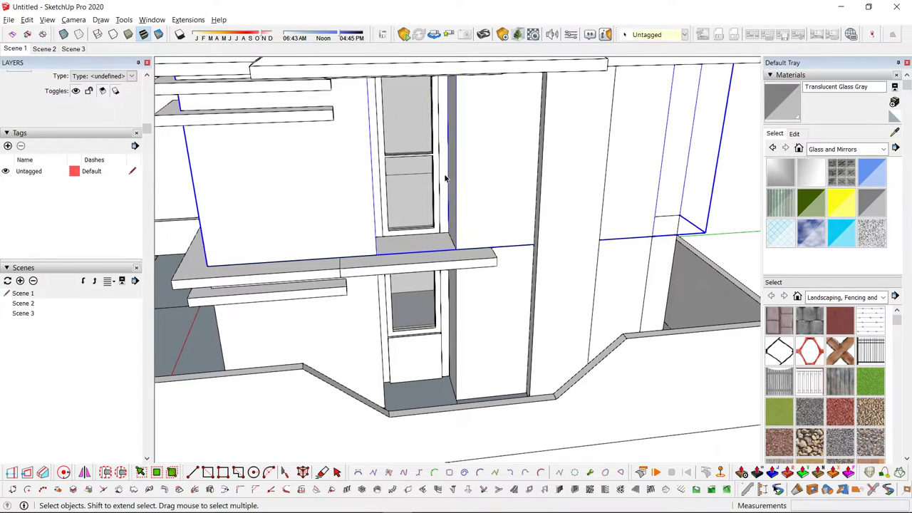
key(m)
click(423, 187)
key(space)
click(419, 173)
key(m)
click(415, 210)
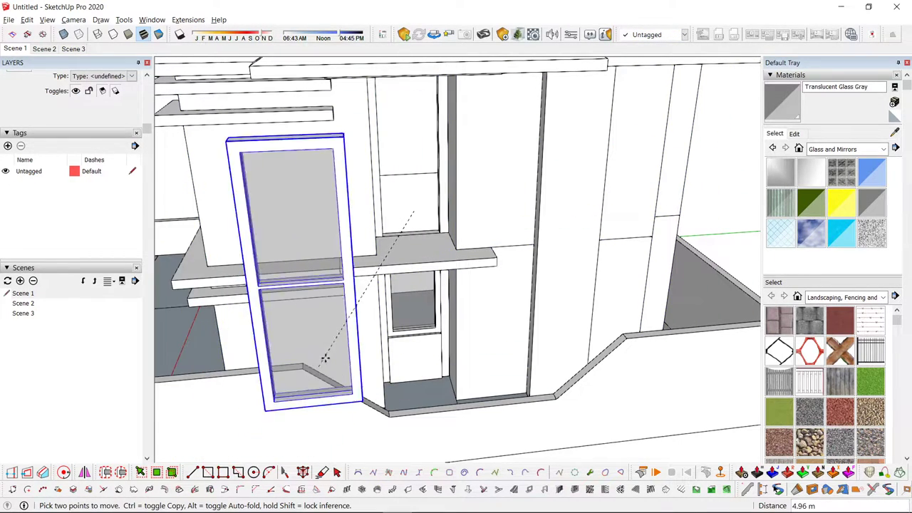
key(space)
- Inspect the side windows and the front balcony from around the house
middle_drag(473, 169, 421, 193)
scroll(421, 193, down, 5)
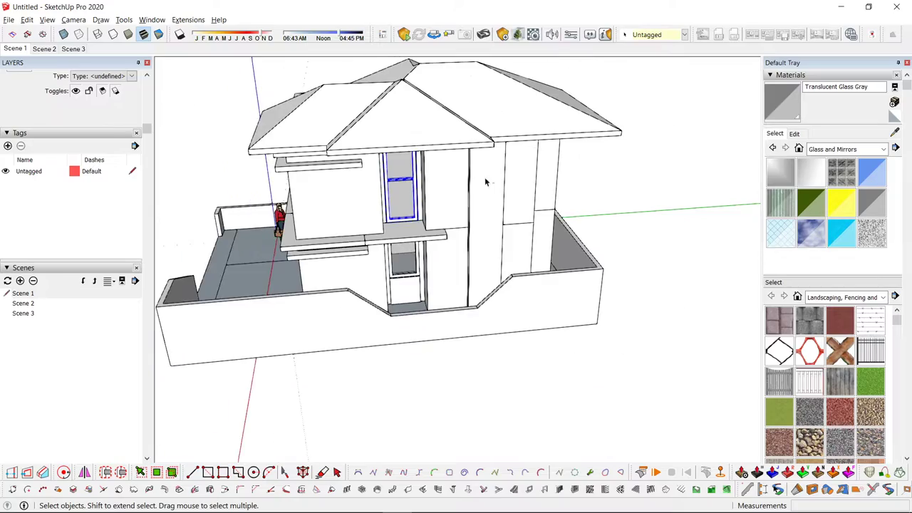
click(595, 171)
middle_drag(590, 178, 206, 275)
middle_drag(399, 207, 231, 249)
middle_drag(354, 238, 435, 292)
scroll(483, 155, up, 4)
middle_drag(486, 214, 378, 270)
scroll(471, 253, up, 3)
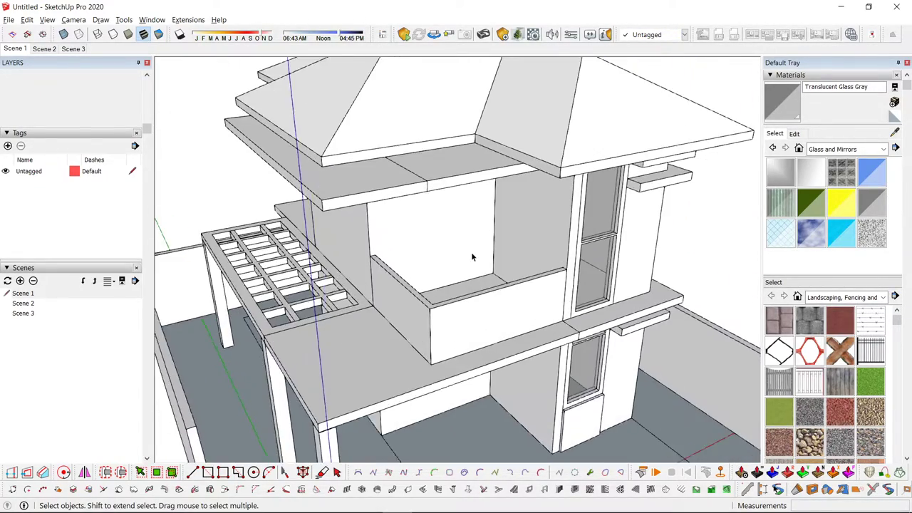
- Draw a rectangle for the balcony door on the balcony's back wall and select it
middle_drag(471, 253, 446, 262)
scroll(445, 264, up, 5)
key(r)
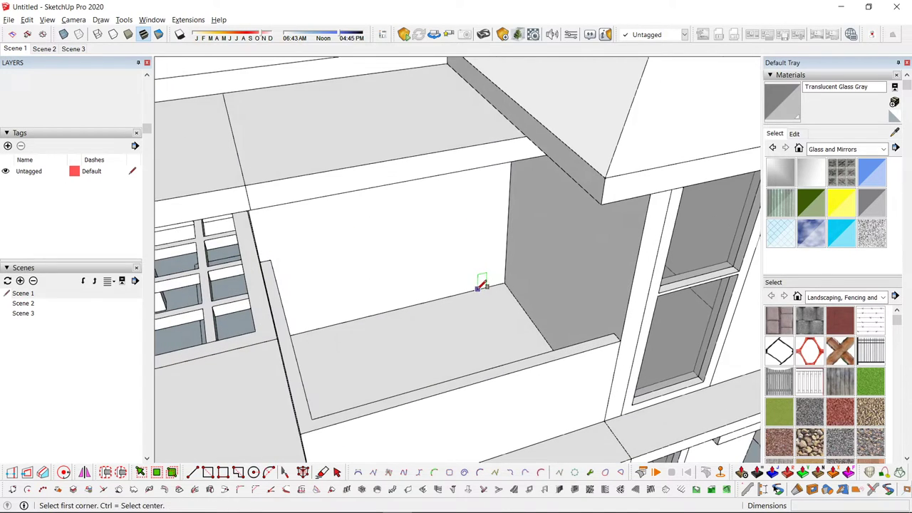
click(386, 213)
key(space)
click(358, 260)
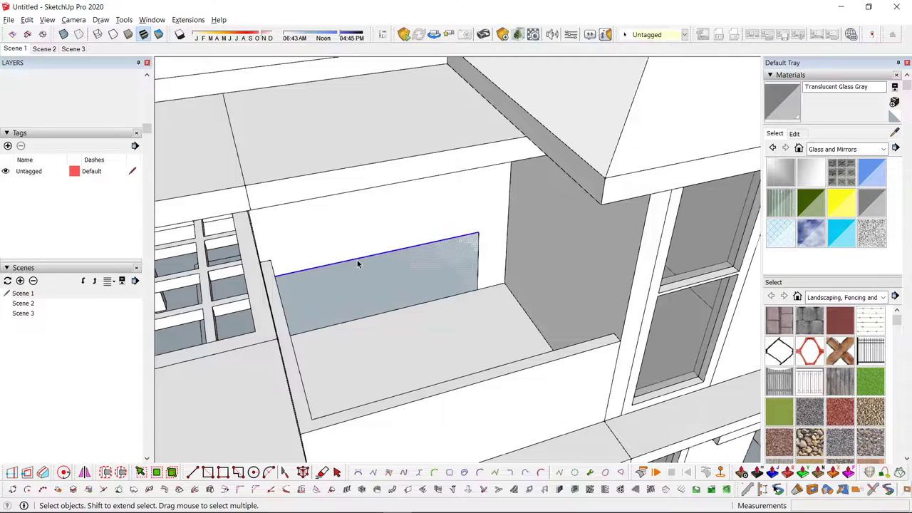
- Rotate the door rectangle 90 degrees in the wall plane about its upper corner so it stands upright
scroll(477, 291, up, 5)
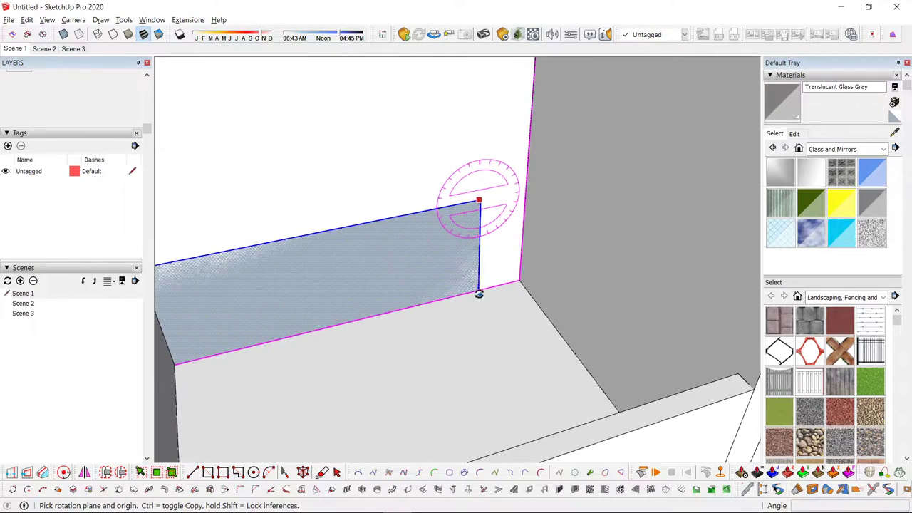
click(420, 213)
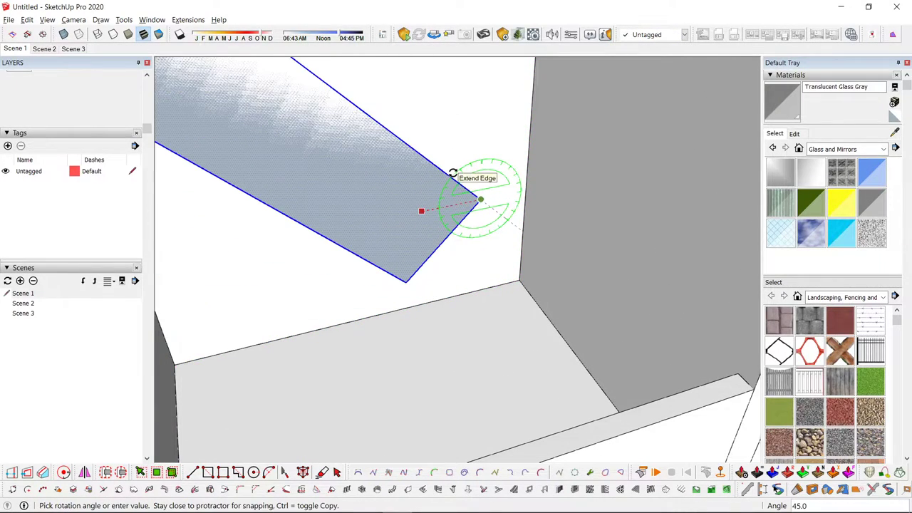
text(90)
key(Return)
key(space)
- Move the upright door rectangle 0.80 m down the wall so that it stands on the balcony floor
scroll(470, 218, down, 5)
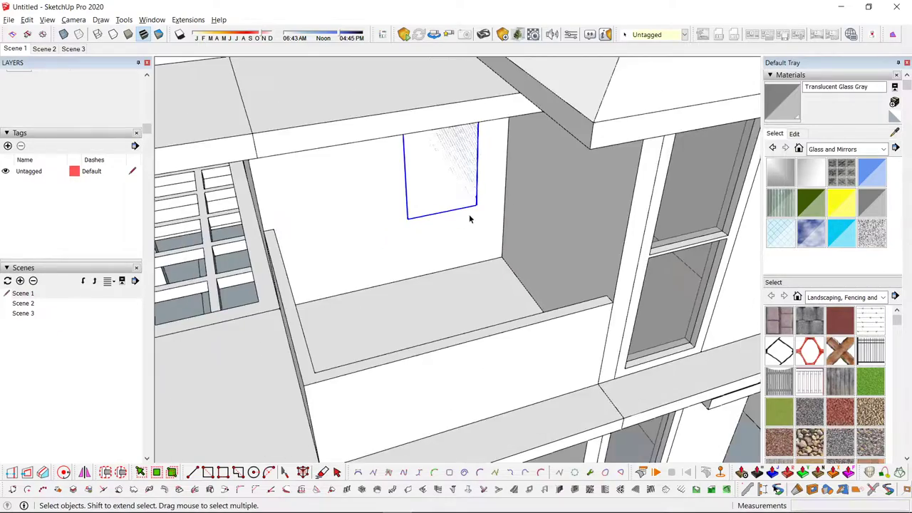
middle_drag(470, 218, 515, 146)
scroll(515, 147, up, 3)
key(m)
click(480, 163)
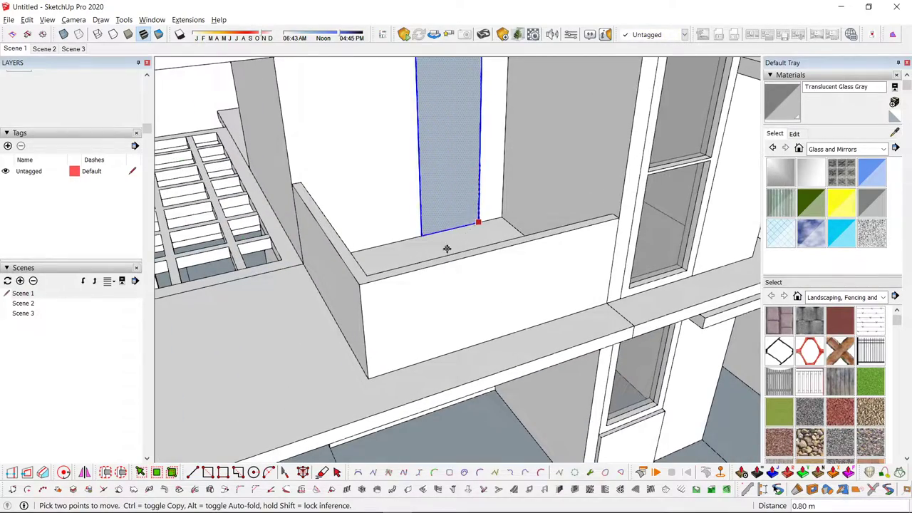
key(space)
- Cut the door rectangle from the balcony wall and paste it in place inside the upper-floor wall group
scroll(425, 254, down, 5)
middle_drag(426, 253, 497, 117)
scroll(497, 118, up, 3)
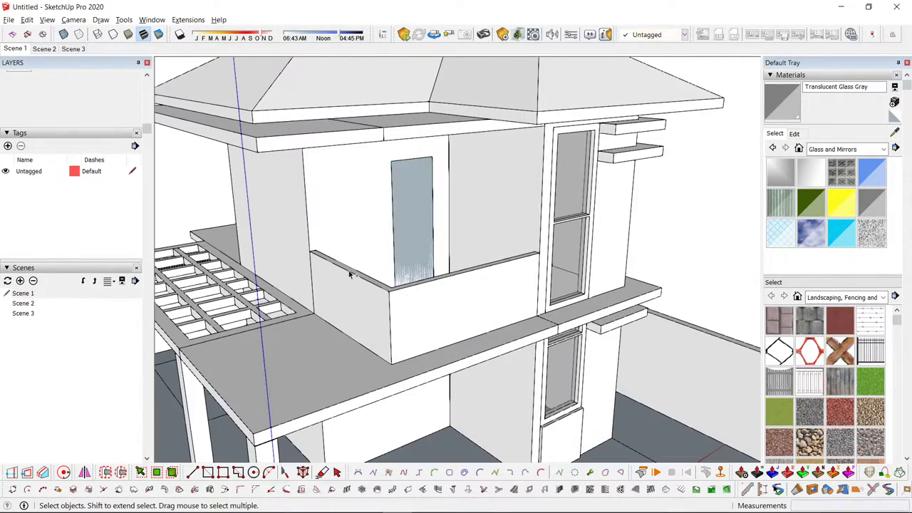
middle_drag(350, 274, 275, 250)
scroll(421, 189, up, 3)
middle_drag(421, 190, 457, 237)
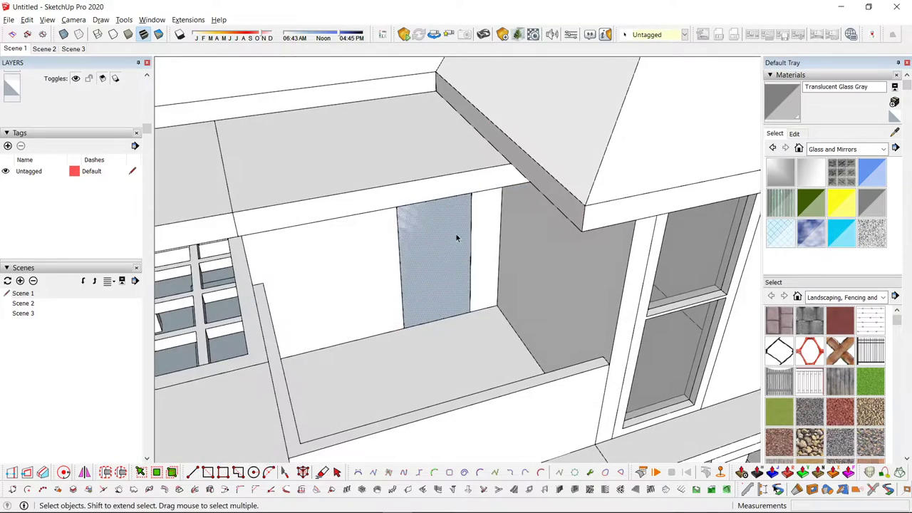
middle_drag(440, 324, 460, 285)
key(ctrl+t)
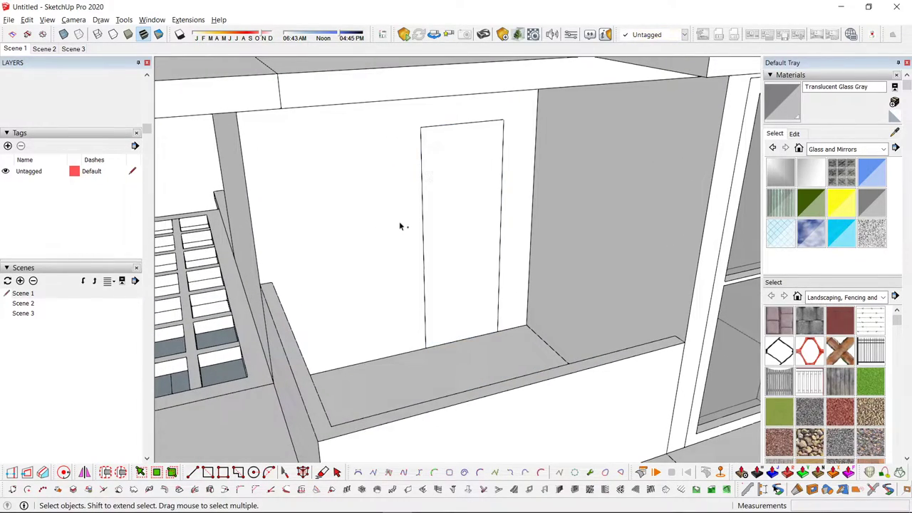
click(371, 211)
click(505, 212)
click(491, 200)
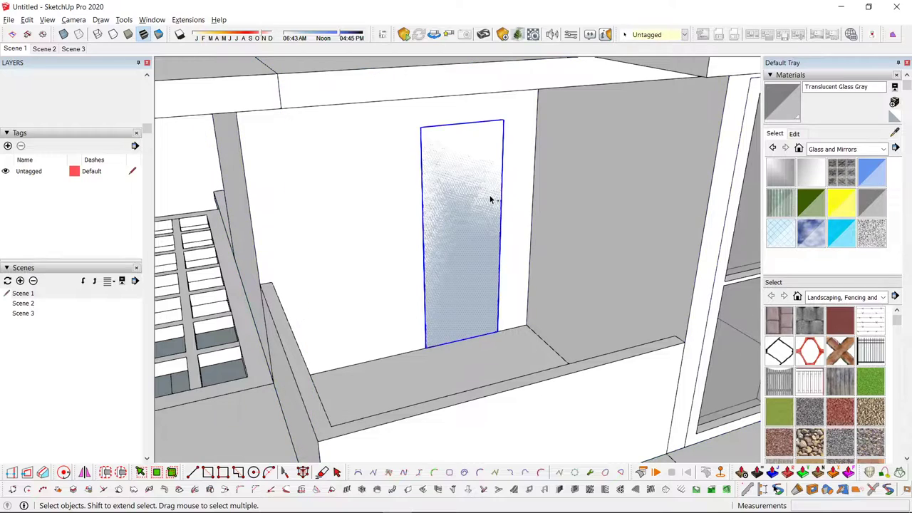
key(ctrl+x)
double_click(431, 212)
key(ctrl+shift+v)
- Push the door rectangle through the balcony's back wall to cut the doorway
scroll(432, 212, down, 4)
middle_drag(431, 211, 442, 267)
key(p)
click(442, 198)
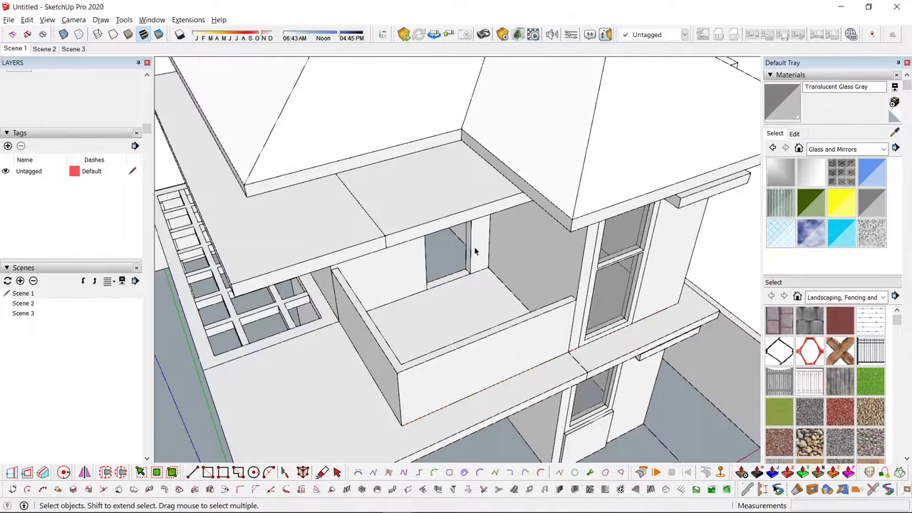
- Create a rectangular door frame 0.15 m deep and 0.03 m wide from the door face, and clear the leftover face
scroll(470, 256, up, 2)
middle_drag(491, 364, 529, 379)
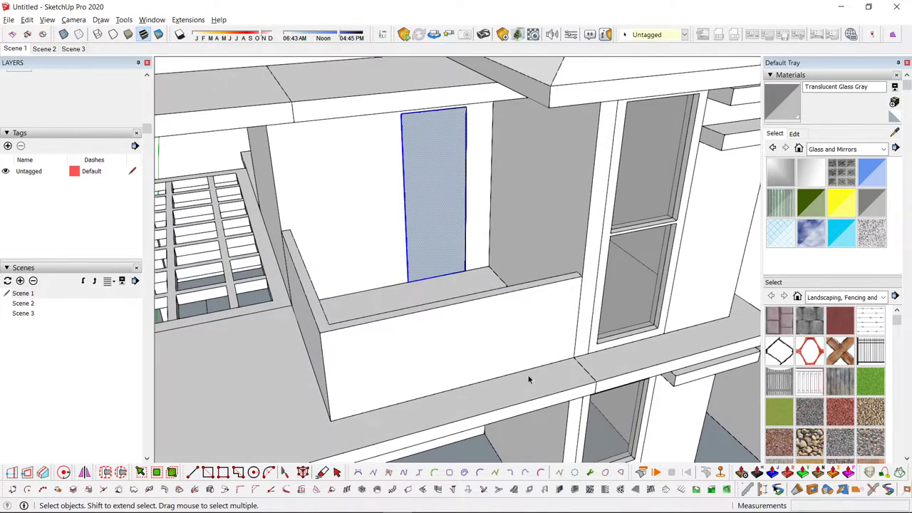
click(545, 491)
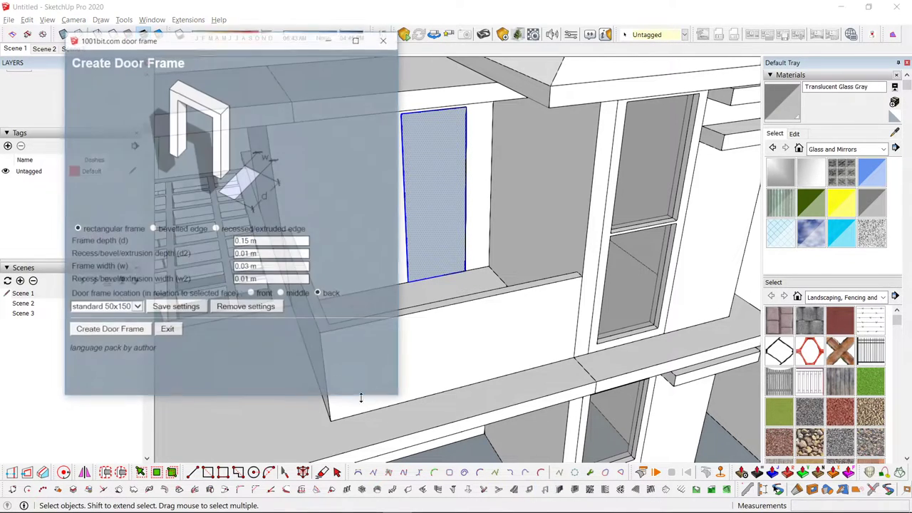
click(110, 330)
click(419, 165)
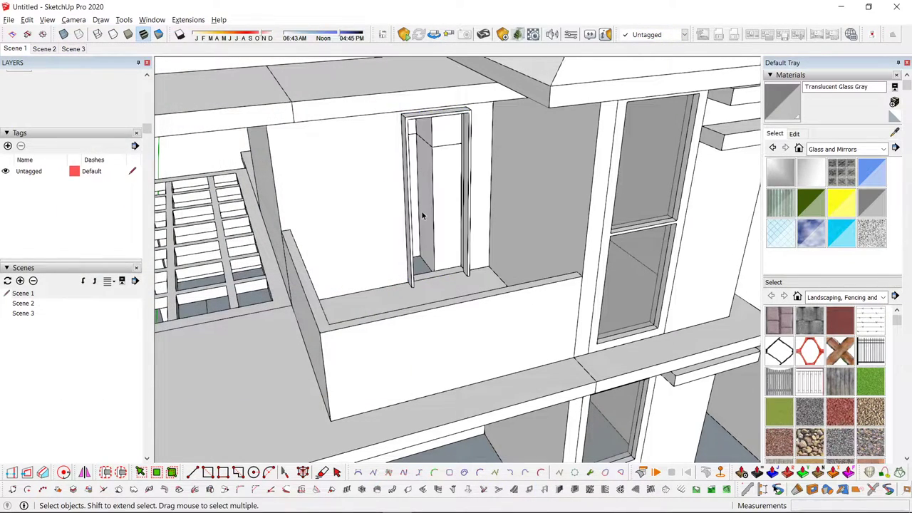
- Move the door frame back into the balcony doorway so that it sits within the wall opening
scroll(422, 214, up, 5)
middle_drag(423, 215, 517, 318)
scroll(518, 321, up, 5)
scroll(314, 243, down, 8)
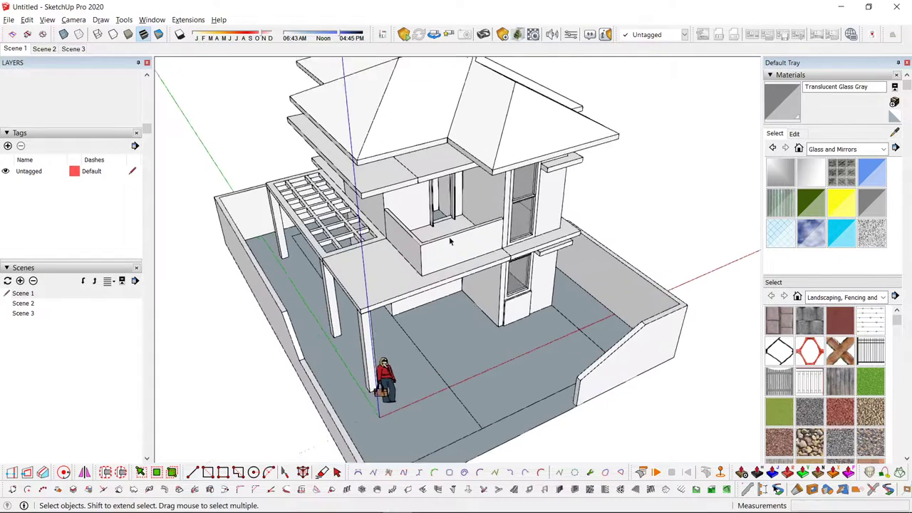
scroll(456, 235, up, 8)
click(518, 228)
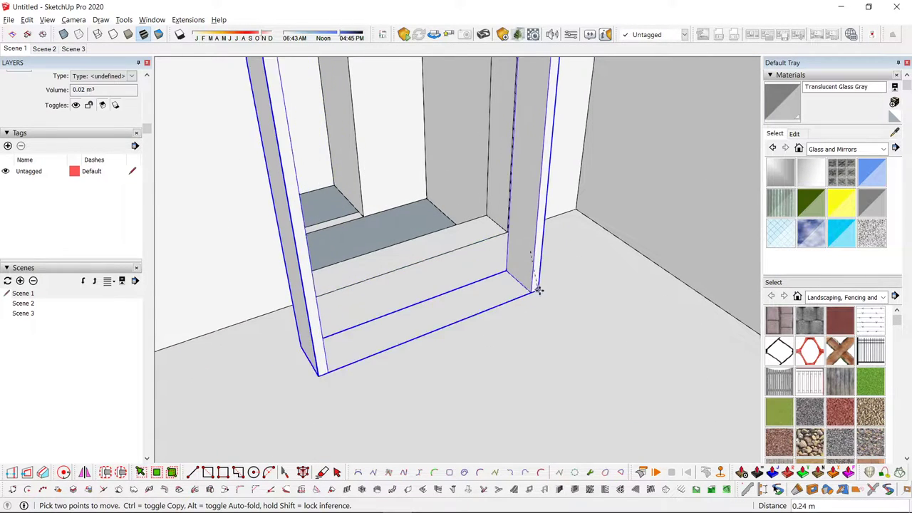
click(560, 189)
key(space)
scroll(394, 328, down, 1)
scroll(427, 278, down, 5)
drag(485, 188, 396, 275)
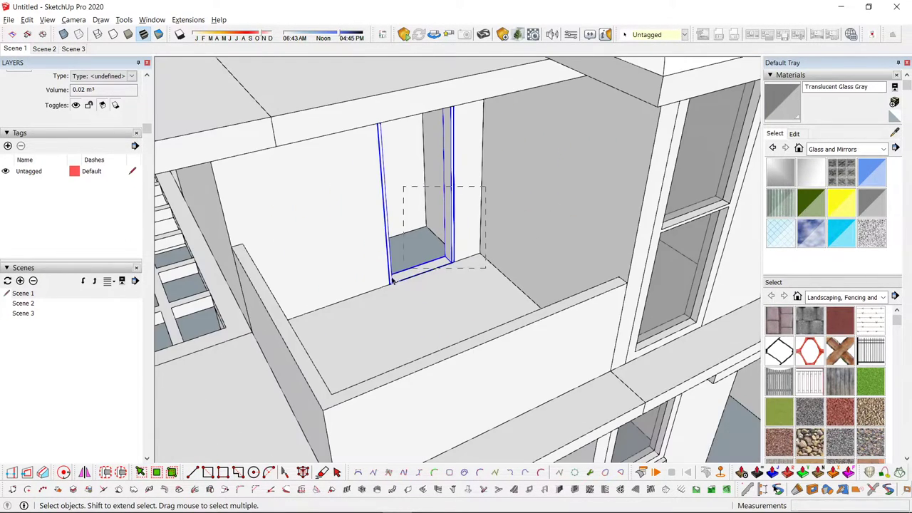
- Try to draw a rectangle over the door frame's full face as the door leaf
scroll(446, 261, up, 5)
key(r)
click(459, 280)
scroll(453, 298, down, 2)
scroll(449, 295, down, 5)
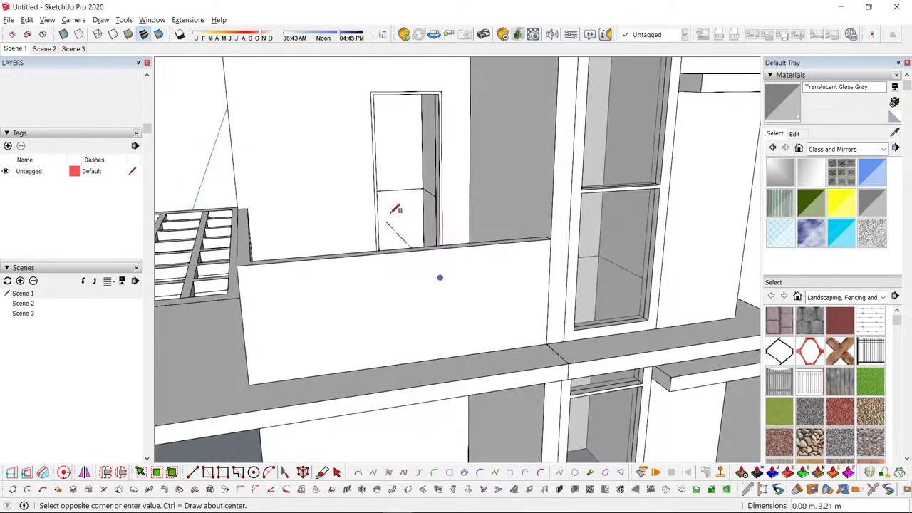
middle_drag(408, 151, 412, 231)
scroll(401, 215, up, 4)
click(409, 206)
key(space)
scroll(456, 299, down, 3)
- Group the rectangle covering the door frame, and undo both the grouping and the rectangle
middle_drag(467, 285, 472, 354)
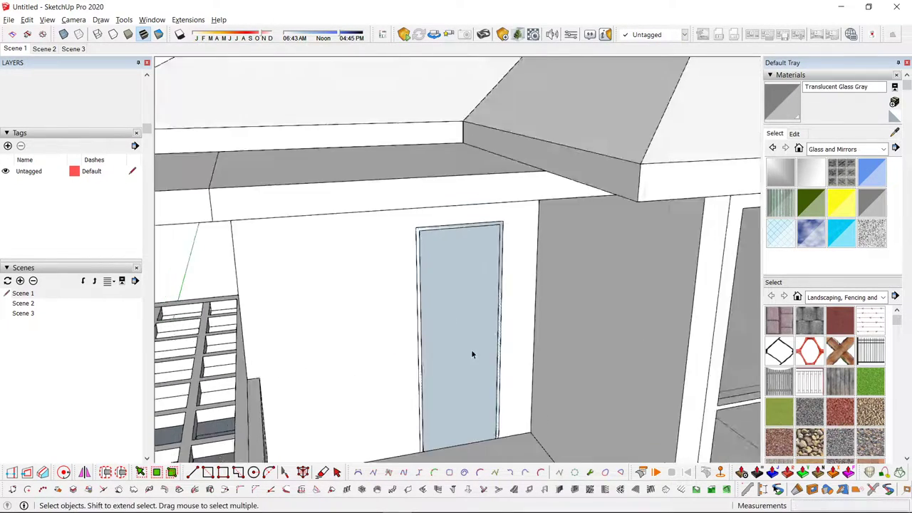
middle_drag(471, 257, 472, 320)
scroll(473, 334, up, 2)
click(472, 372)
scroll(472, 373, up, 5)
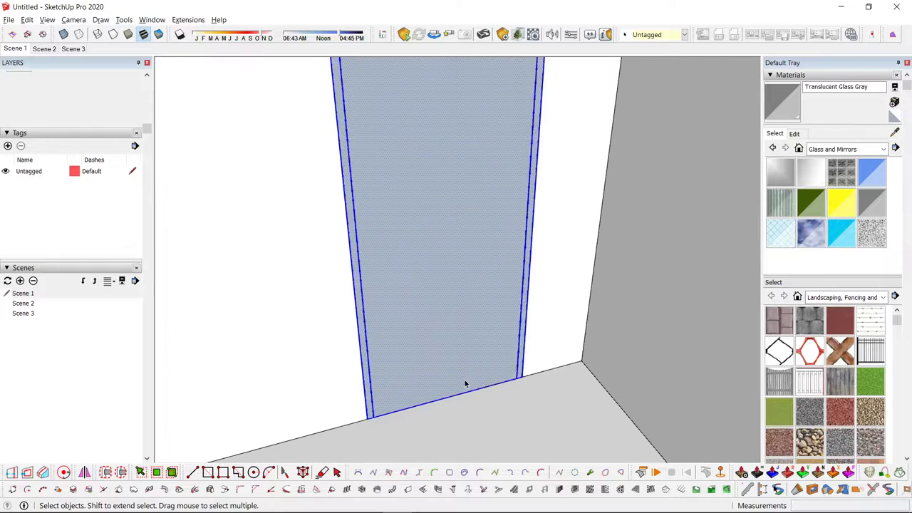
key(ctrl+g)
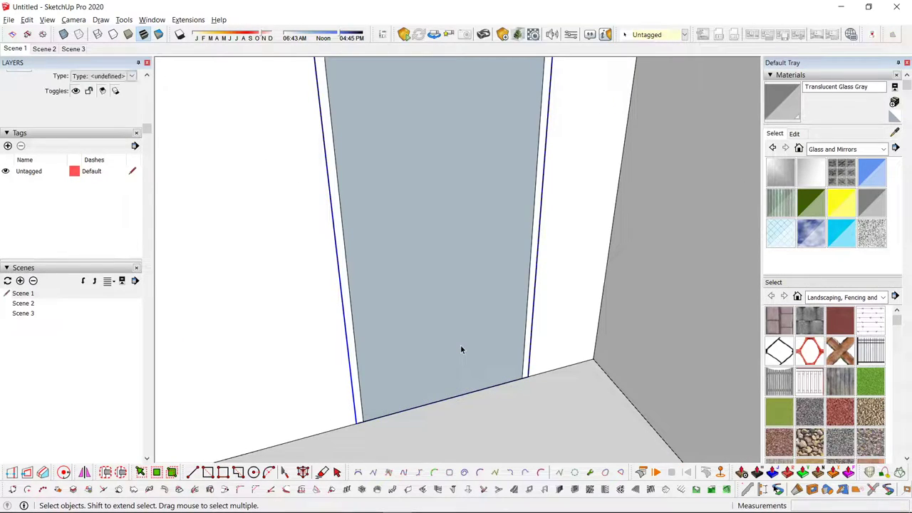
key(ctrl+z)
key(ctrl+z)
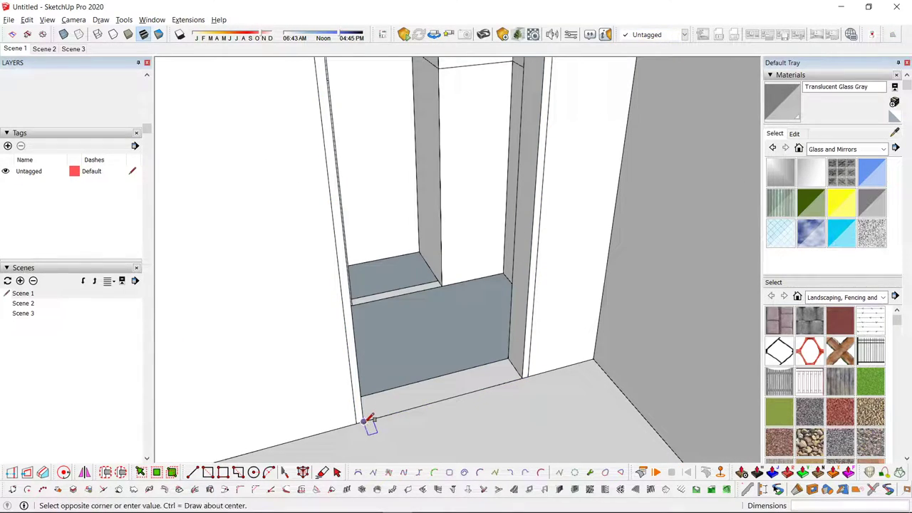
- Draw a 0.74 m by 2.17 m rectangle that fills the inside of the door frame
scroll(409, 367, down, 5)
middle_drag(430, 358, 458, 263)
scroll(471, 175, up, 3)
click(467, 165)
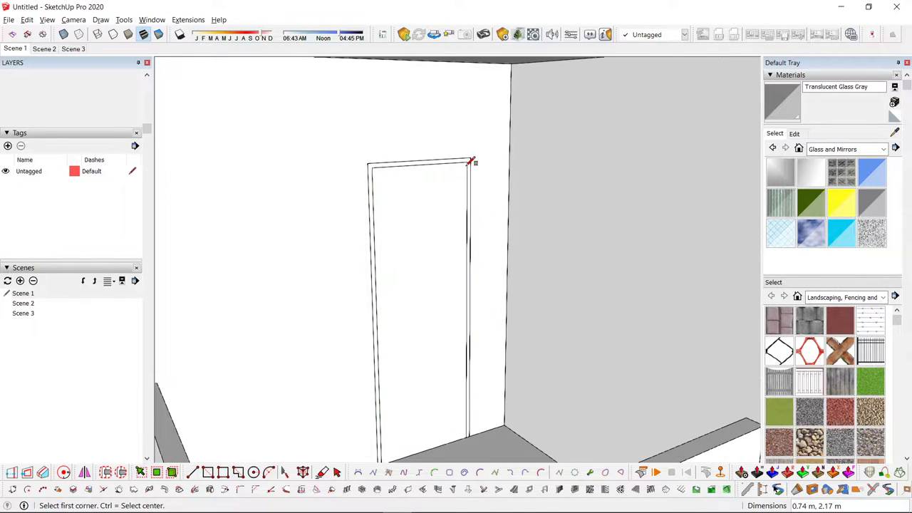
- Extrude the rectangle inside the door frame into a thin door leaf and group it
key(space)
middle_drag(449, 321, 470, 374)
scroll(470, 375, up, 2)
shift+middle_drag(428, 432, 449, 350)
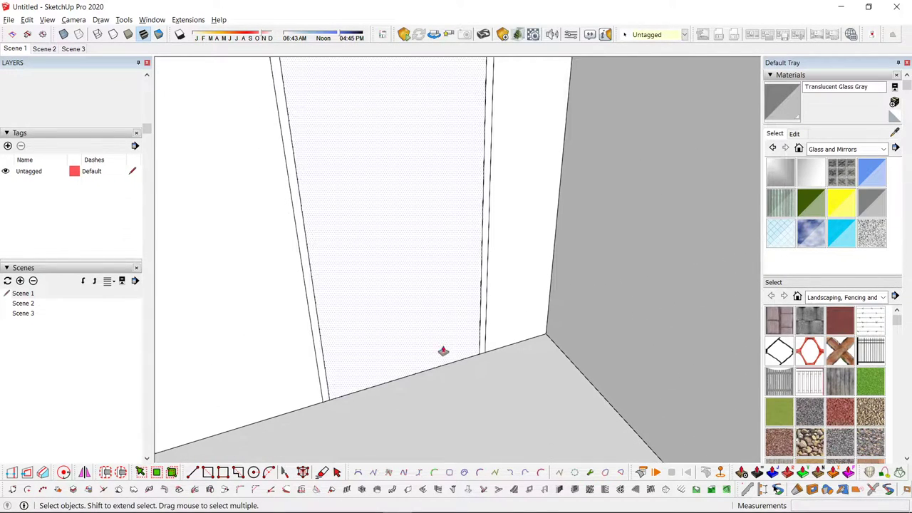
key(ctrl)
double_click(455, 340)
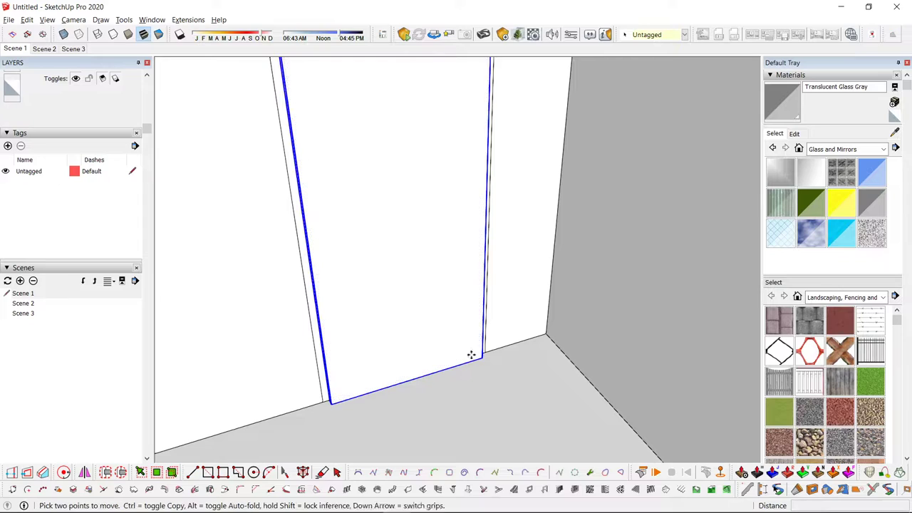
key(ctrl+g)
- Move the door leaf 0.04 m back into the door frame
click(483, 358)
scroll(478, 352, up, 3)
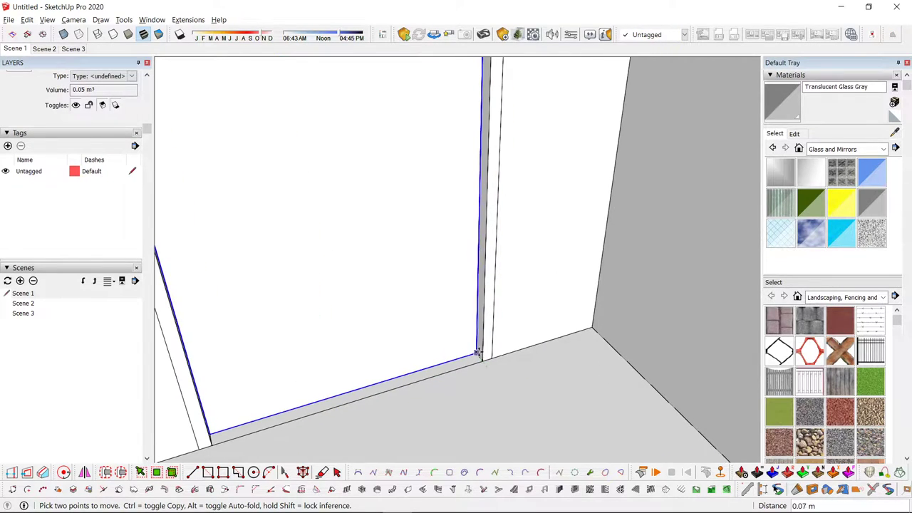
scroll(477, 353, up, 2)
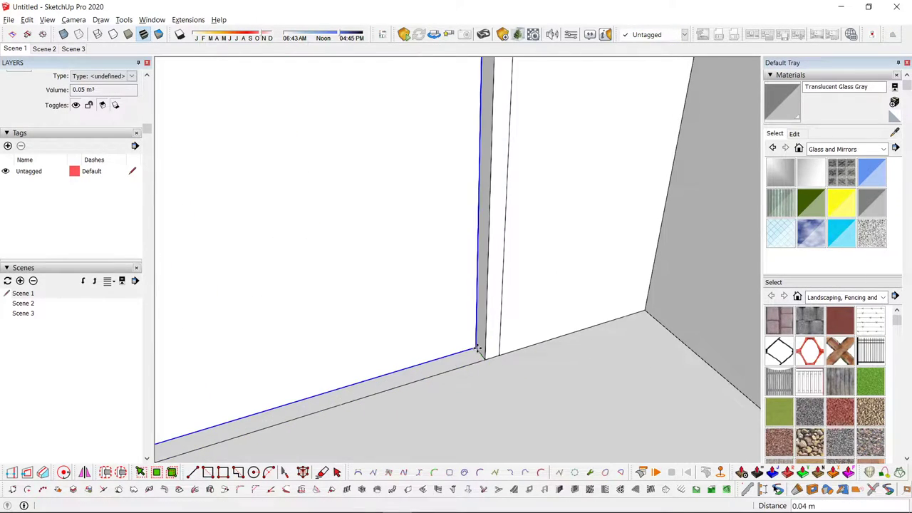
click(477, 348)
key(space)
- Examine the finished balcony door and the house's outer walls from several sides
scroll(467, 348, down, 3)
key(ctrl+t)
scroll(321, 360, down, 3)
scroll(461, 274, down, 4)
middle_drag(463, 277, 247, 261)
scroll(392, 257, down, 4)
middle_drag(393, 256, 385, 207)
drag(147, 128, 147, 216)
middle_drag(307, 207, 452, 260)
scroll(452, 261, up, 4)
scroll(436, 335, down, 4)
middle_drag(436, 336, 520, 343)
scroll(432, 220, up, 2)
middle_drag(396, 187, 334, 216)
scroll(483, 225, up, 4)
scroll(483, 225, up, 3)
key(r)
middle_drag(524, 194, 69, 197)
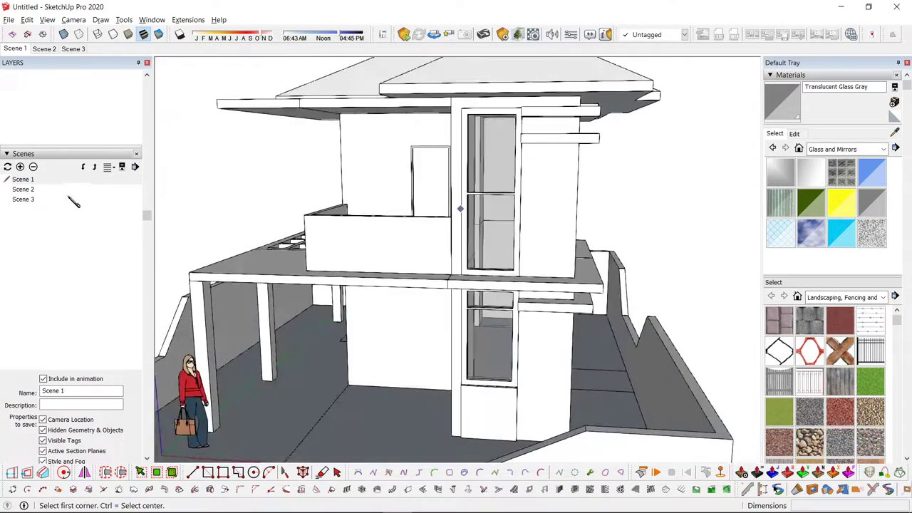
middle_drag(434, 203, 624, 234)
middle_drag(421, 223, 507, 201)
- Place horizontal guides on the upper-floor side wall, one at balcony parapet height and one 1.20 m above it
scroll(460, 253, up, 3)
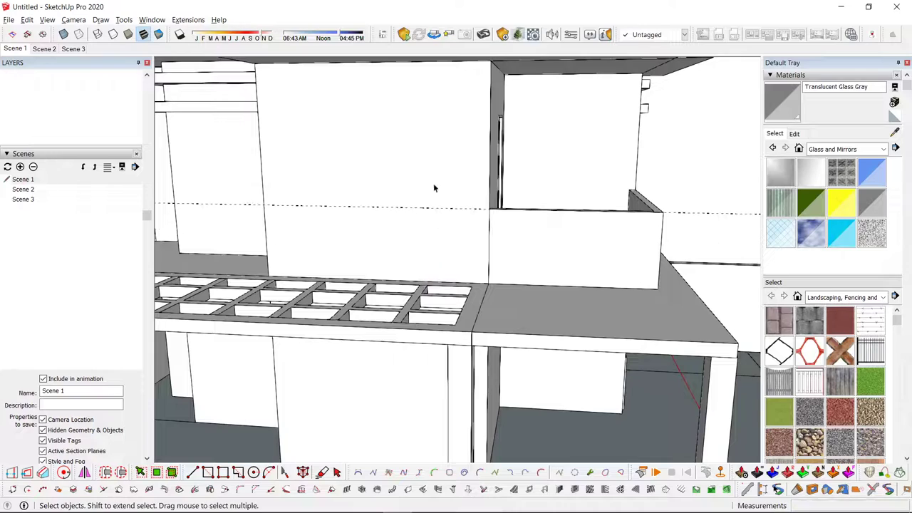
scroll(431, 188, up, 1)
middle_drag(449, 169, 332, 152)
key(Up)
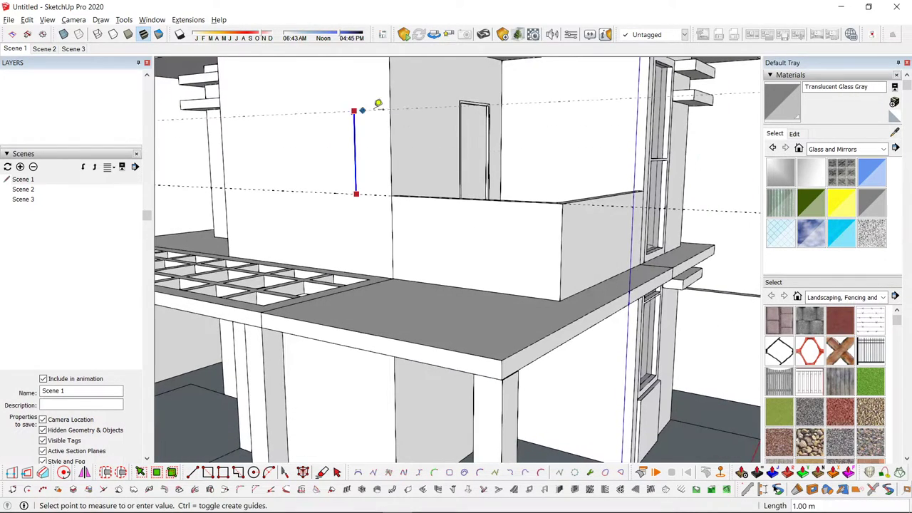
scroll(460, 93, up, 2)
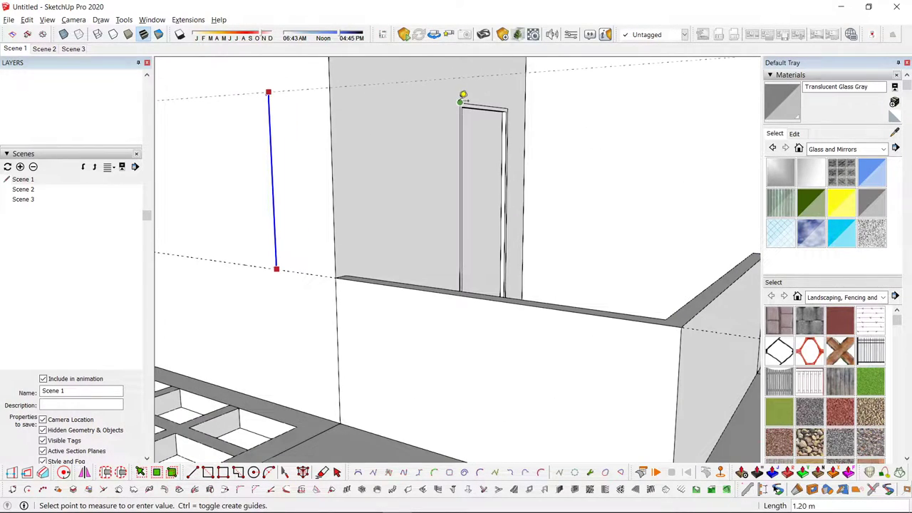
key(space)
- Draw a window rectangle between the two guides across the upper-floor side wall above the pergola
scroll(342, 171, down, 3)
middle_drag(332, 171, 468, 185)
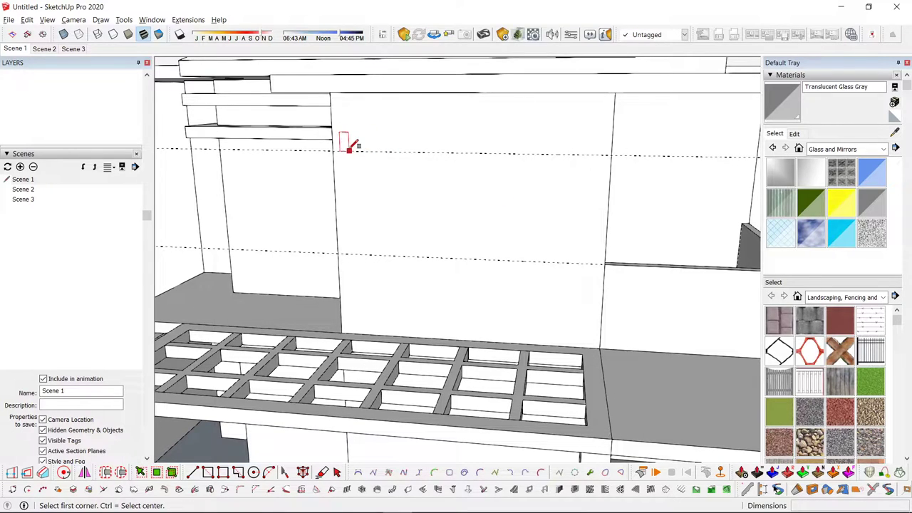
click(605, 264)
key(space)
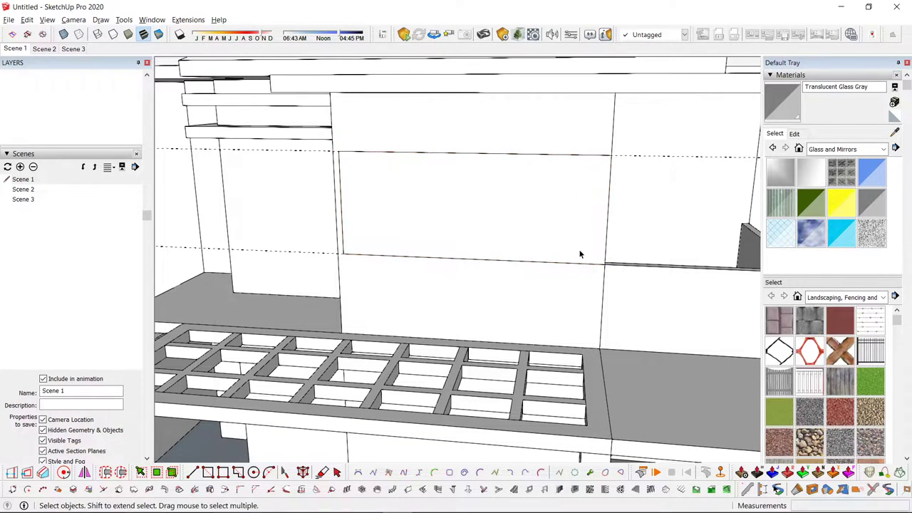
- Scale the window rectangle narrower about its centre to leave equal wall margins on both sides
double_click(580, 253)
key(s)
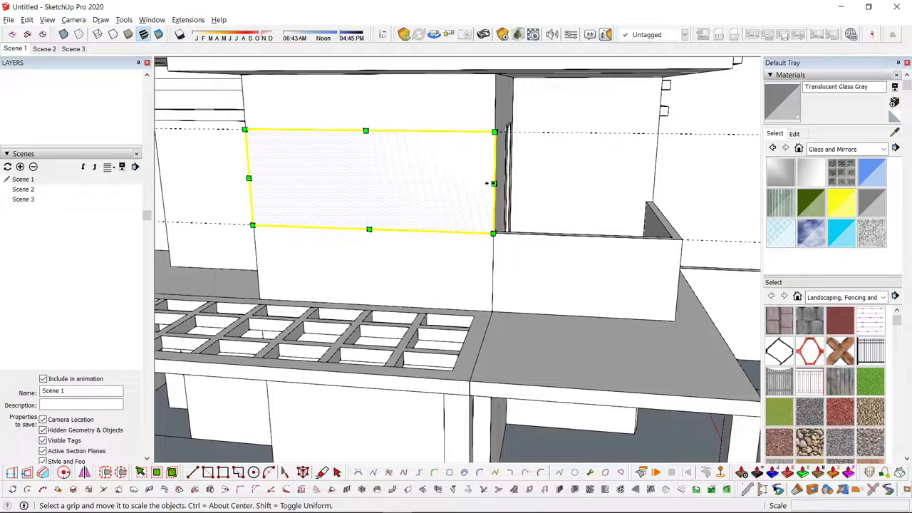
ctrl+drag(489, 183, 480, 182)
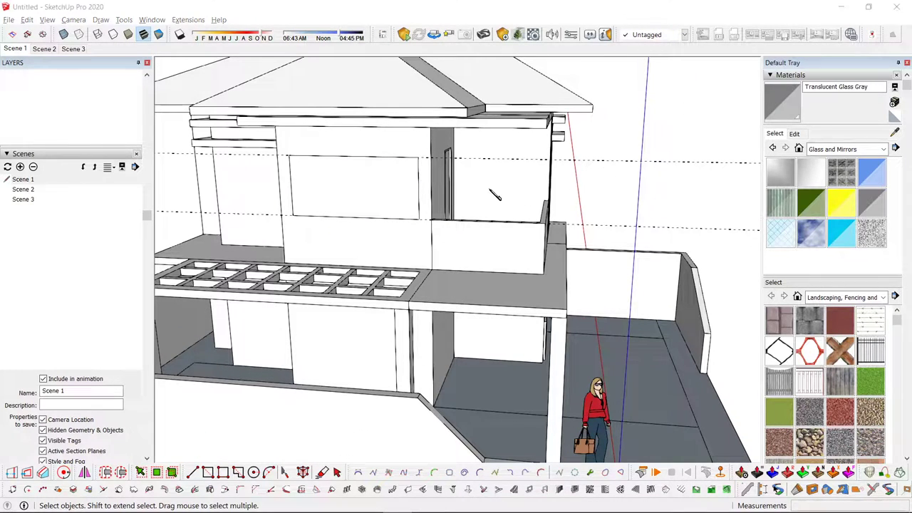
key(ctrl+s)
key(Escape)
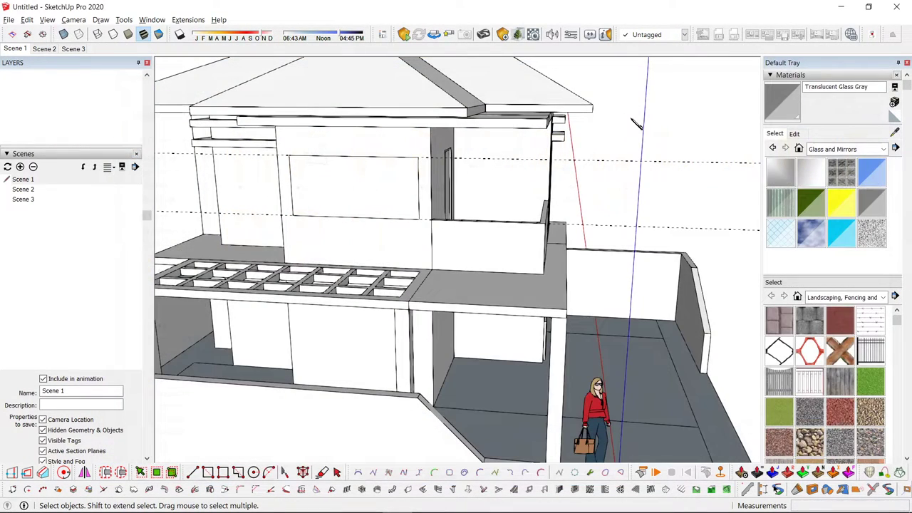
key(ctrl+s)
key(Escape)
- Transfer the window rectangle into the upper-floor wall group and push it through the wall to cut the opening
scroll(451, 185, up, 2)
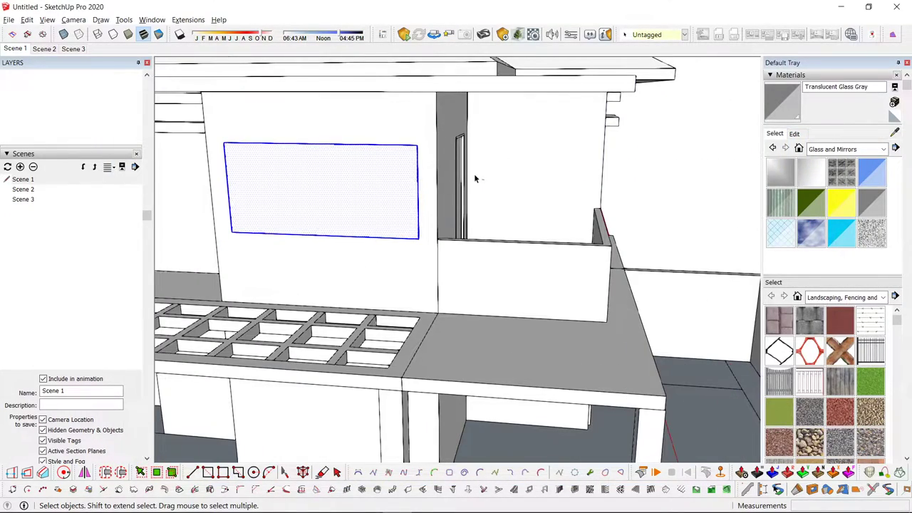
middle_drag(476, 179, 462, 246)
scroll(461, 247, up, 1)
key(alt+h)
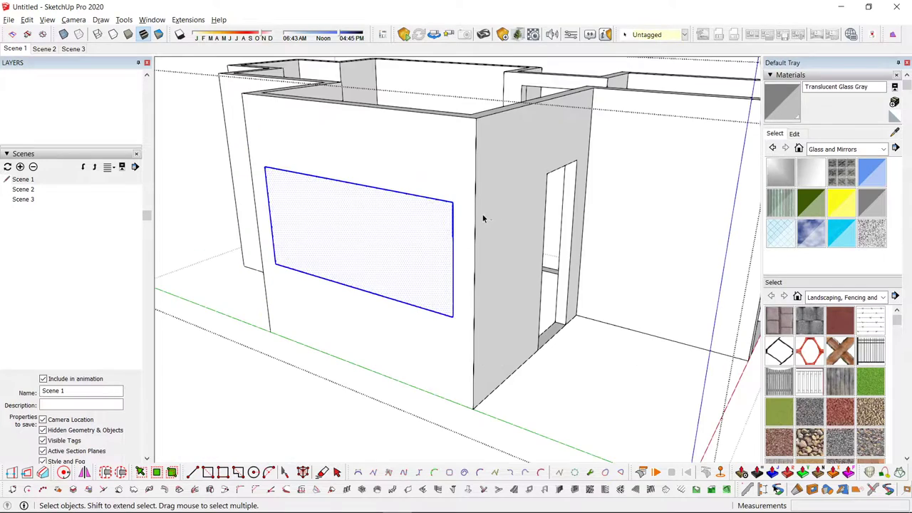
key(p)
drag(381, 228, 395, 238)
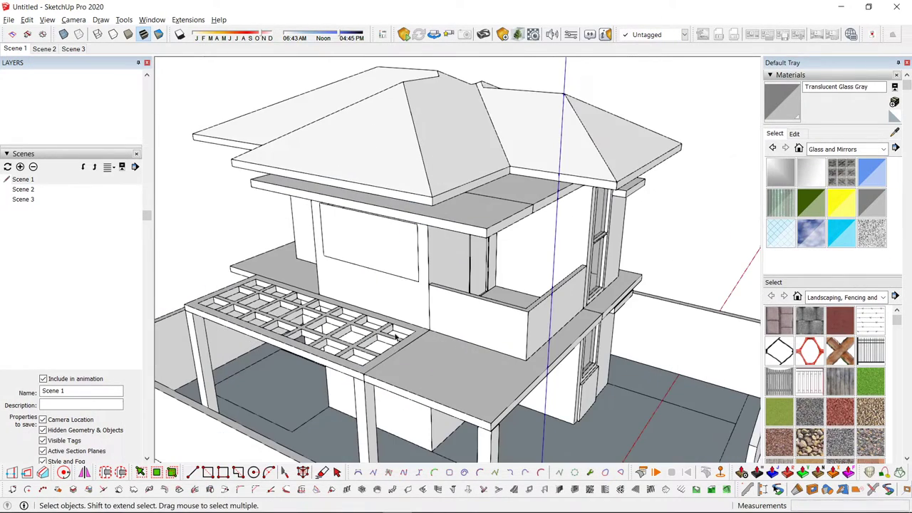
- Paste the window rectangle into the ground-floor wall group, move it down below the pergola and cut a matching opening
middle_drag(456, 236, 580, 196)
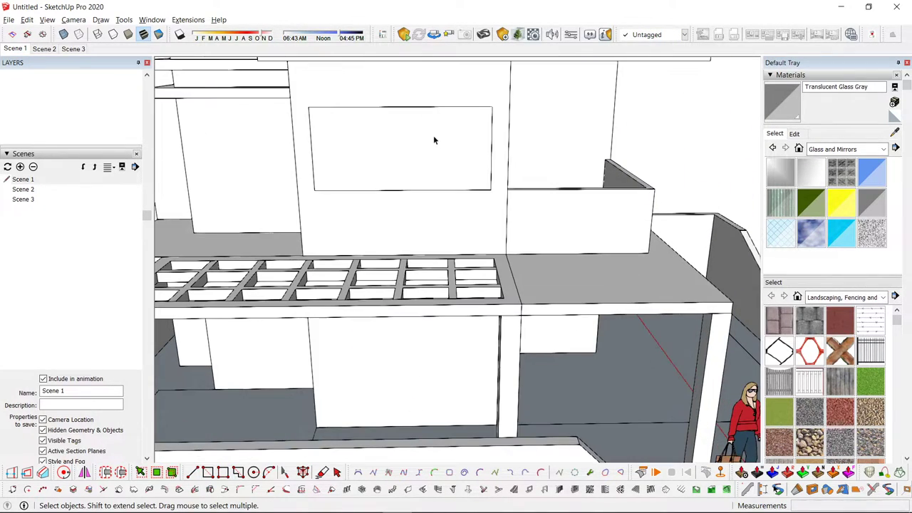
click(434, 136)
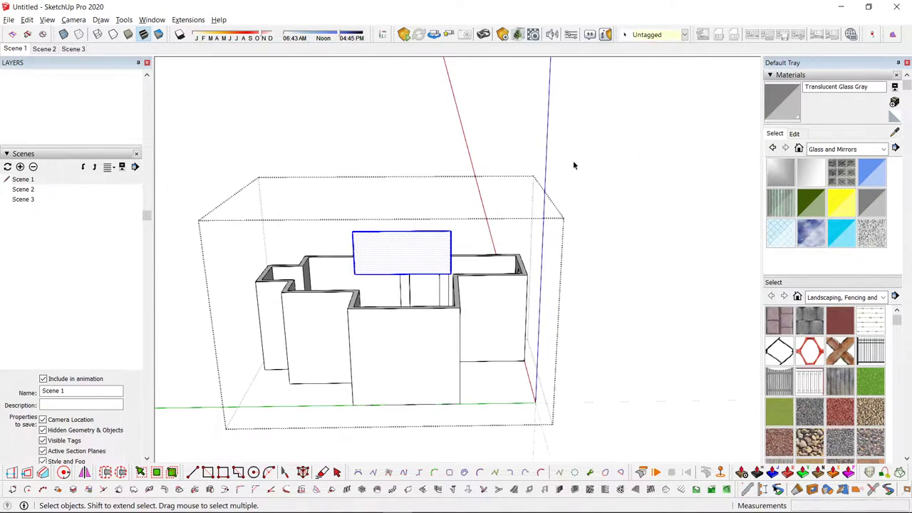
key(m)
click(580, 123)
key(space)
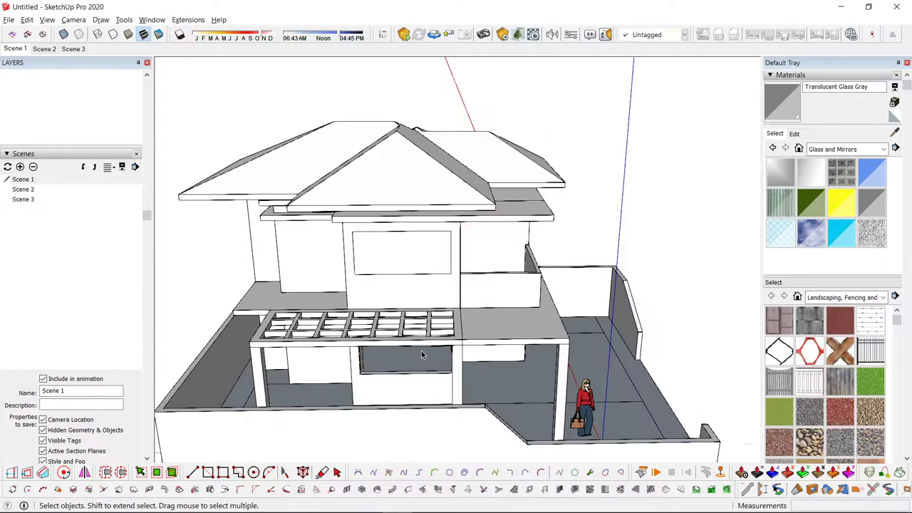
- Create a window panel with 2 rows, 3 columns, 0.15 m depth, 0.10 m frame width and 0.03 m dividers from the upper-floor window face
scroll(420, 219, up, 5)
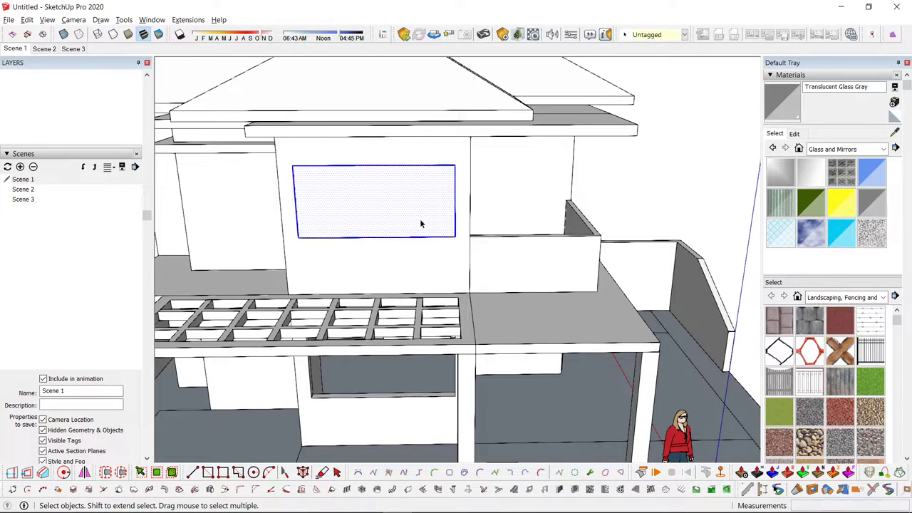
key(m)
key(space)
scroll(433, 188, up, 5)
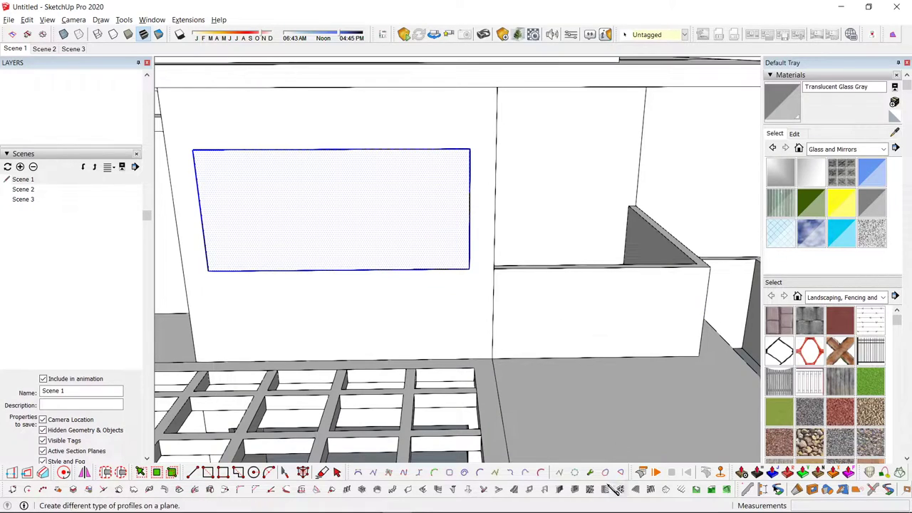
click(578, 489)
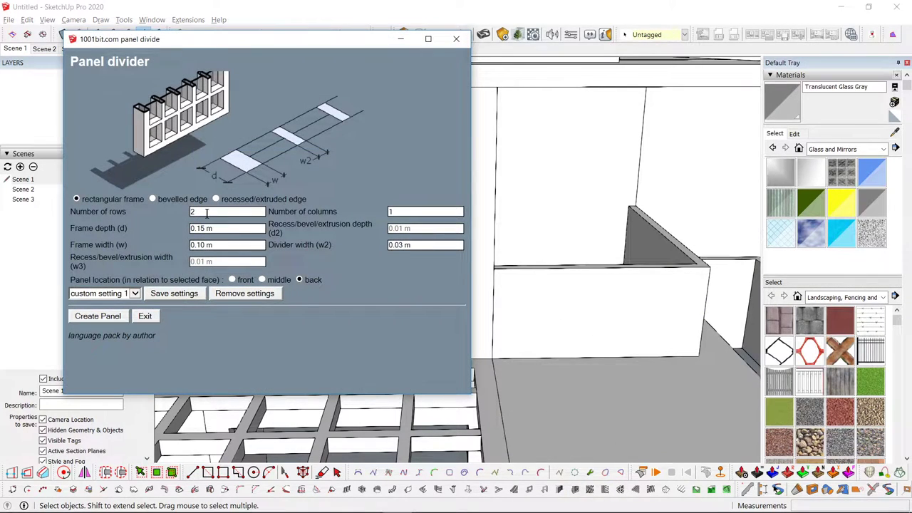
click(112, 319)
- Open the window panel for editing and paint its panes with Translucent Glass Gray
scroll(334, 234, down, 3)
double_click(387, 209)
middle_drag(442, 222, 385, 184)
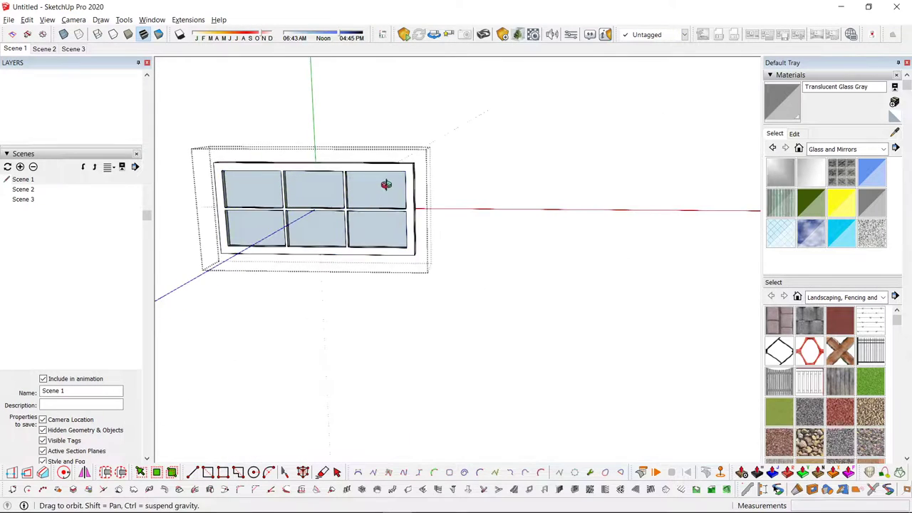
scroll(323, 194, up, 2)
key(b)
click(239, 193)
key(space)
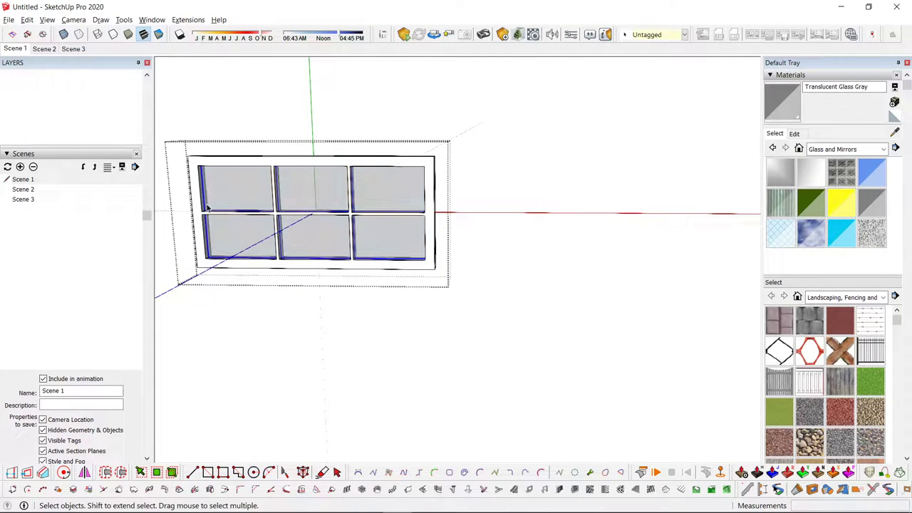
- Move the horizontal divider of the window panel up about 0.27 m to make the upper panes shorter
drag(459, 255, 459, 232)
middle_drag(459, 231, 412, 203)
key(m)
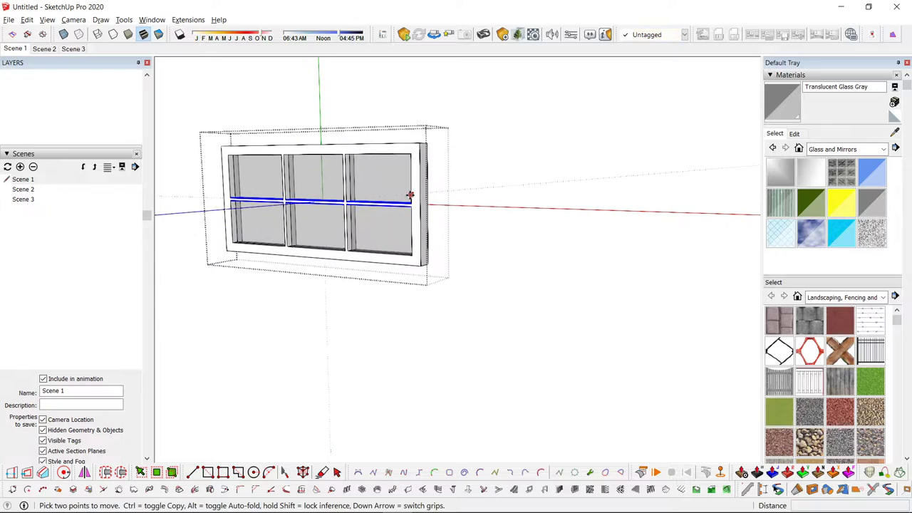
click(411, 201)
scroll(412, 178, down, 2)
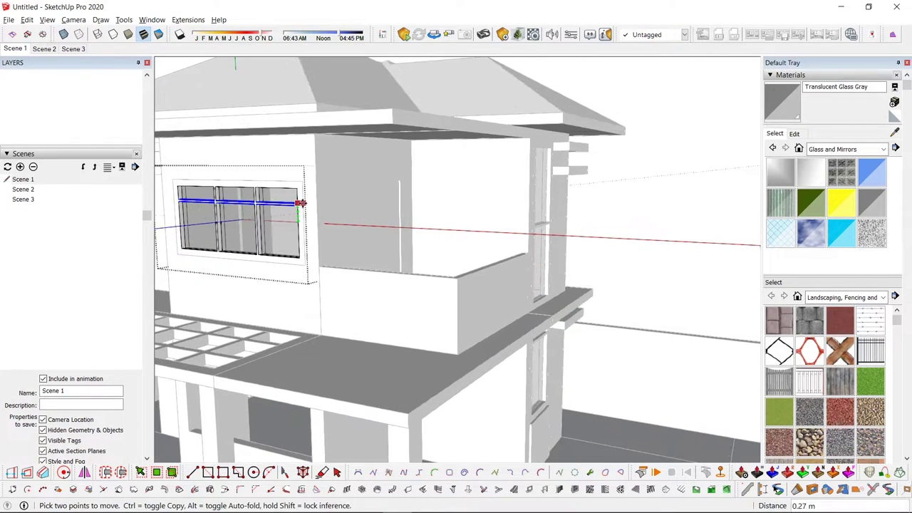
scroll(303, 201, down, 5)
- Turn the window panel into a component with the definition name W2
right_click(349, 211)
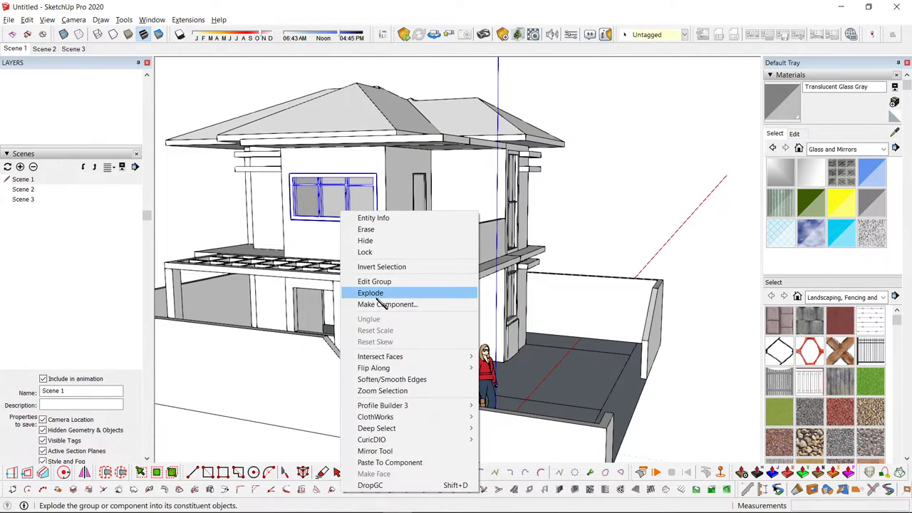
click(384, 304)
text(we2)
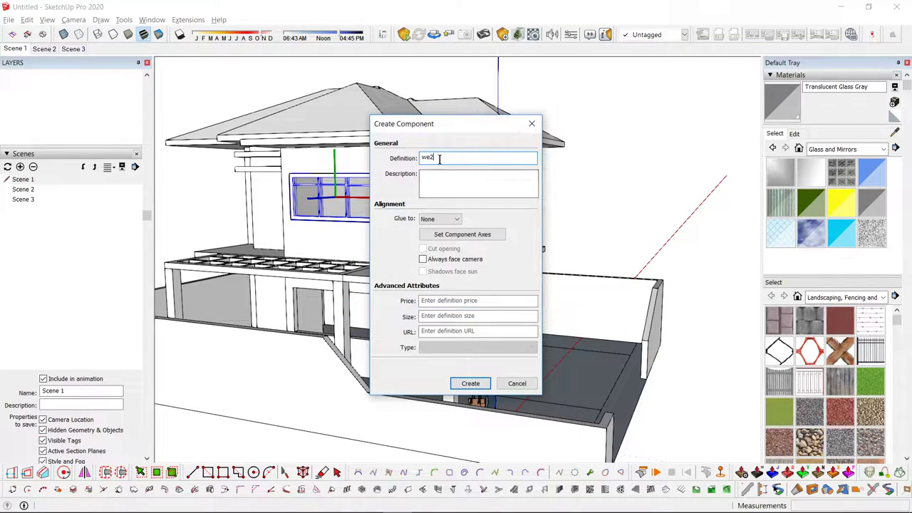
click(476, 384)
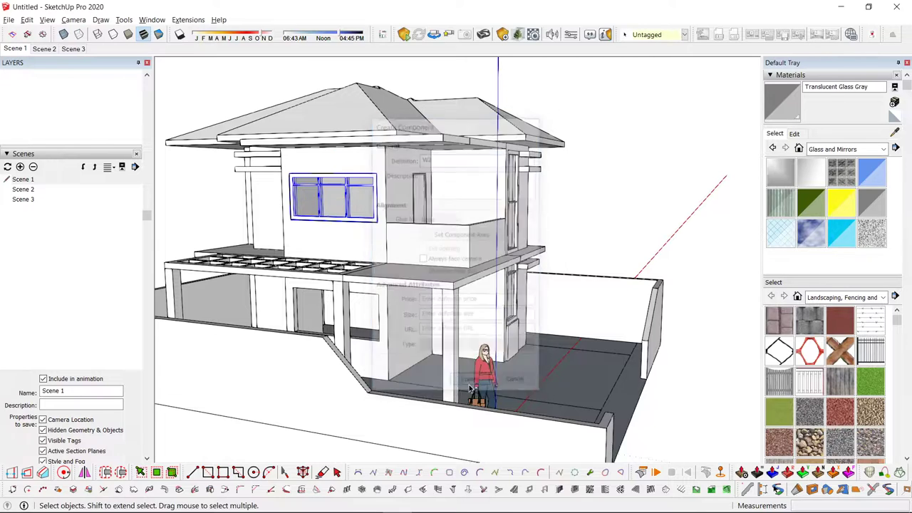
- Copy the window component 3 m straight down into the ground-floor opening behind the pergola
scroll(368, 215, up, 5)
key(m)
click(394, 127)
key(ctrl)
text(3)
key(Return)
key(space)
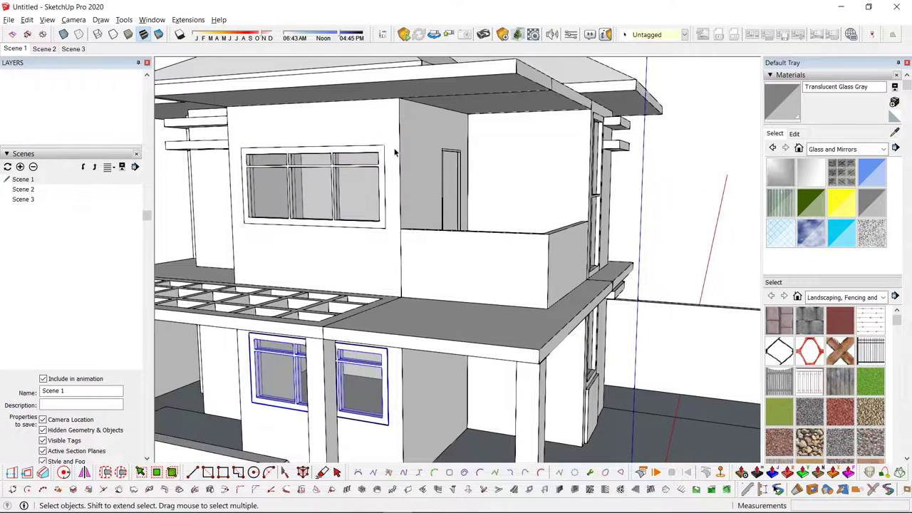
- Examine the house's facades, pergola side and rear from several angles for remaining window locations
mouse_move(286, 414)
middle_down()
mouse_move(672, 275)
mouse_move(503, 301)
mouse_move(399, 299)
middle_up()
scroll(672, 275, down, 5)
mouse_move(584, 249)
middle_down()
mouse_move(482, 254)
mouse_move(356, 314)
middle_up()
mouse_move(583, 279)
middle_down()
mouse_move(161, 277)
mouse_move(427, 202)
mouse_move(658, 228)
mouse_move(574, 254)
mouse_move(452, 175)
mouse_move(508, 218)
mouse_move(550, 205)
mouse_move(703, 250)
mouse_move(584, 228)
mouse_move(487, 161)
mouse_move(356, 116)
mouse_move(482, 193)
mouse_move(442, 128)
mouse_move(563, 227)
mouse_move(610, 249)
mouse_move(659, 231)
middle_up()
scroll(568, 252, up, 3)
scroll(566, 253, down, 3)
scroll(509, 218, up, 3)
scroll(530, 203, up, 3)
scroll(530, 203, down, 3)
scroll(585, 228, down, 3)
scroll(483, 193, up, 3)
scroll(539, 301, up, 2)
scroll(621, 230, up, 3)
mouse_move(540, 302)
middle_down()
mouse_move(621, 230)
mouse_move(559, 209)
mouse_move(744, 228)
mouse_move(591, 267)
middle_up()
scroll(441, 285, down, 3)
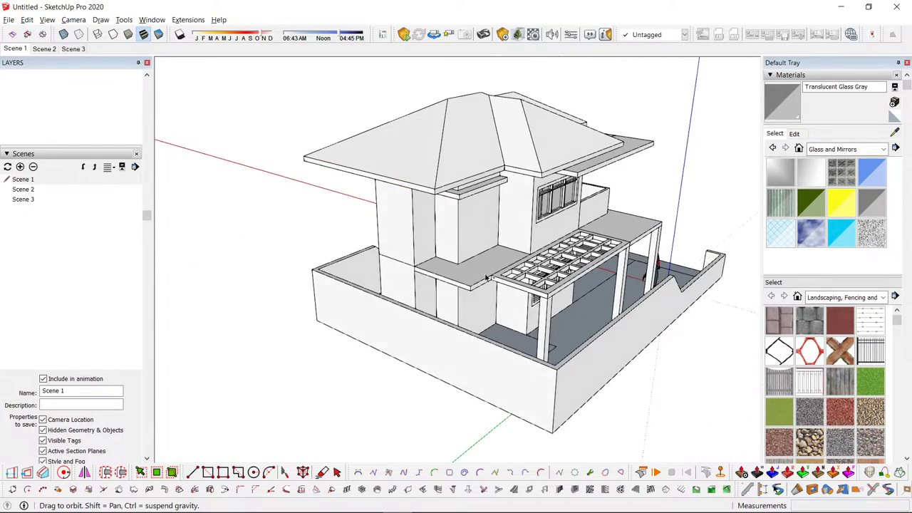
- Measure the gap between the rear floor slab's corner and the perimeter wall using the Line tool
scroll(427, 296, up, 3)
middle_drag(426, 295, 349, 356)
key(l)
scroll(331, 280, up, 5)
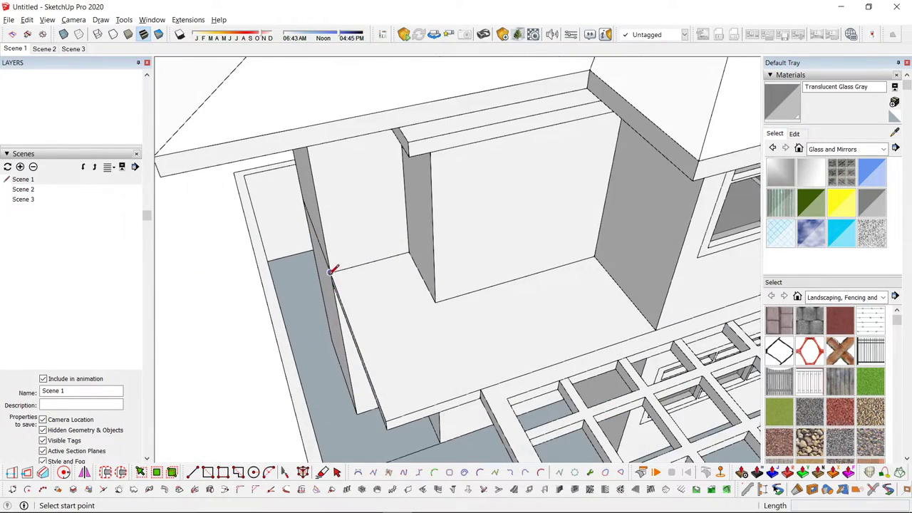
scroll(288, 330, down, 2)
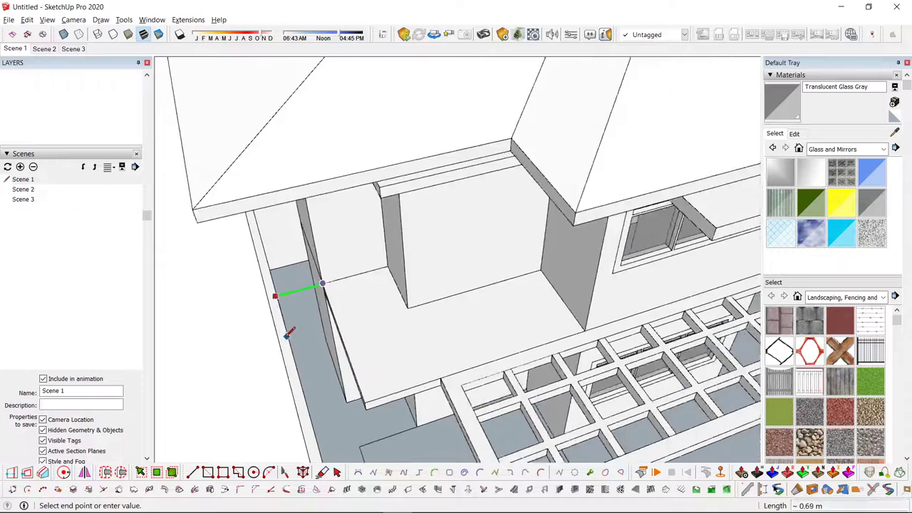
middle_drag(288, 331, 321, 304)
scroll(319, 292, up, 3)
key(space)
- Open the perimeter wall group and move its rear wall section 1 m outward
double_click(311, 272)
scroll(313, 272, down, 8)
middle_drag(456, 300, 354, 245)
key(h)
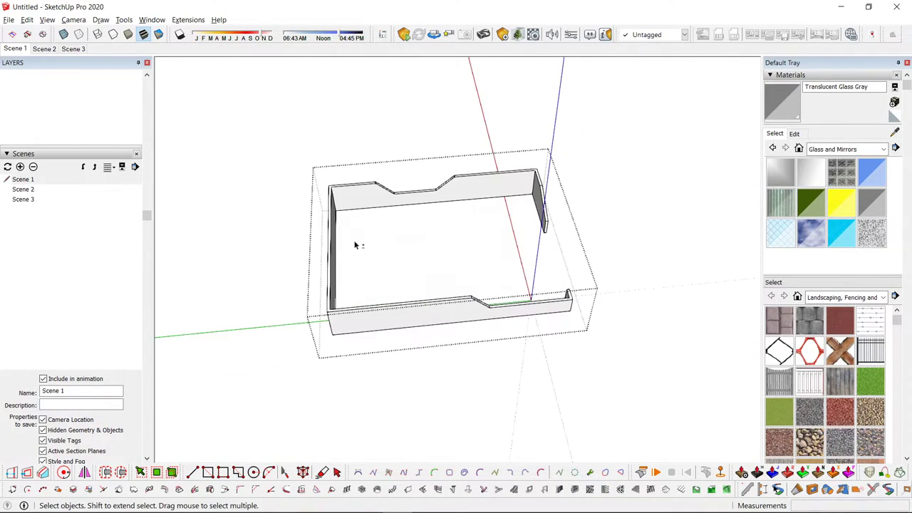
shift+middle_drag(312, 173, 351, 188)
drag(407, 436, 407, 436)
key(m)
click(488, 340)
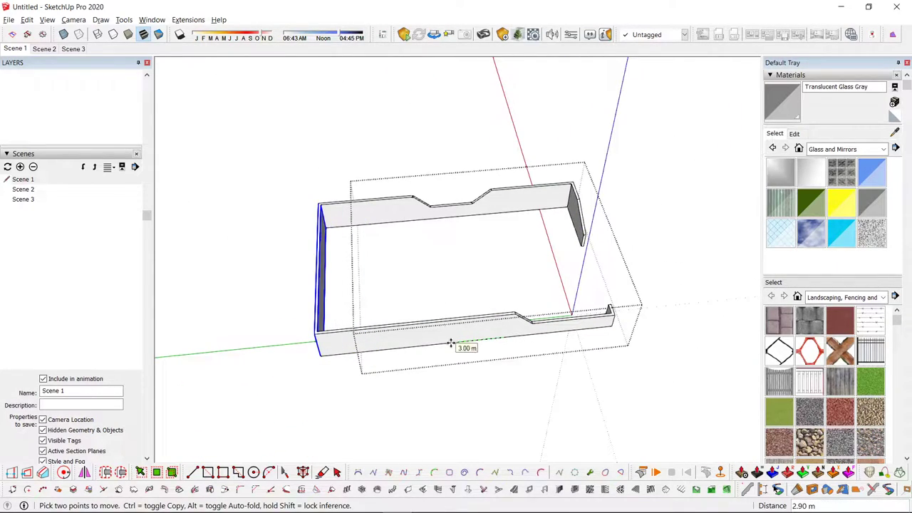
text(1)
key(Return)
key(space)
key(Escape)
- Open the ground group and move its rear edge 1 m outward to match the perimeter wall
double_click(379, 283)
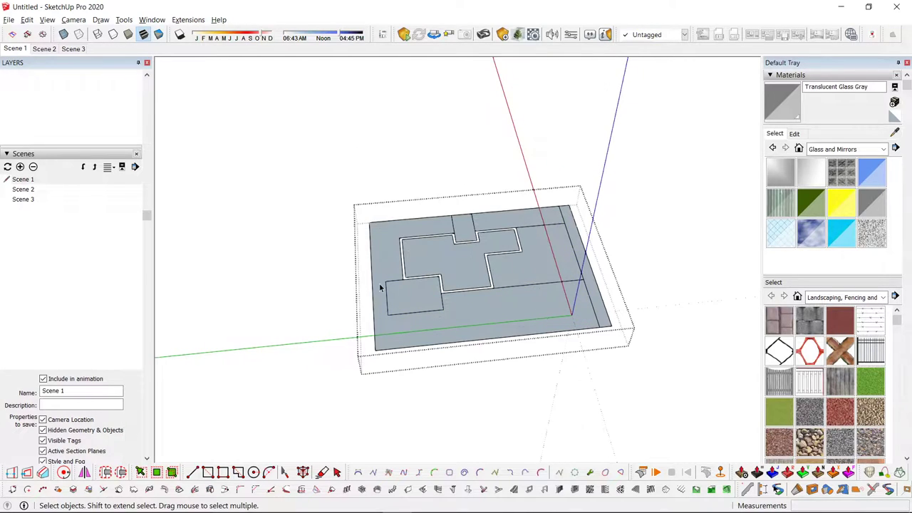
middle_drag(392, 241, 389, 349)
scroll(382, 295, up, 4)
click(370, 270)
key(m)
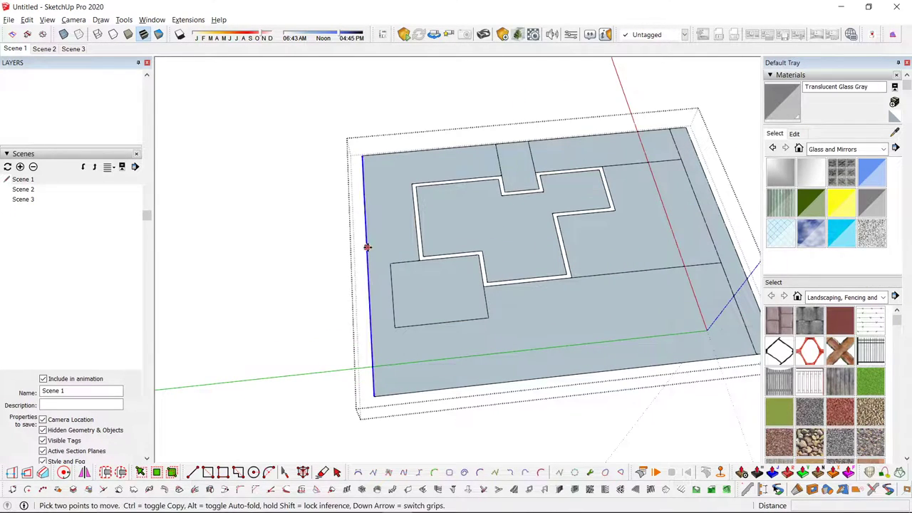
click(368, 247)
text(1)
key(Return)
key(space)
key(Escape)
- Examine the enlarged lot and the house's outer side walls for further window positions
scroll(355, 248, down, 4)
middle_drag(378, 235, 492, 160)
scroll(379, 282, up, 3)
scroll(415, 258, down, 4)
middle_drag(415, 258, 318, 222)
scroll(397, 285, down, 2)
scroll(319, 222, up, 2)
middle_drag(270, 183, 855, 150)
scroll(619, 164, up, 3)
scroll(399, 134, down, 2)
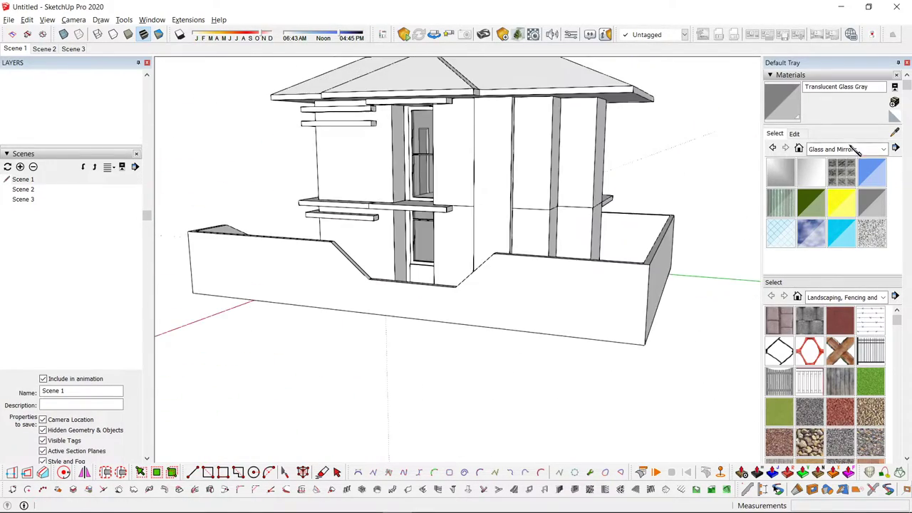
- Draw a rectangle about 1 m wide over the upper part of the tall upper-floor window and cut it for reuse
scroll(591, 124, up, 3)
middle_drag(591, 124, 343, 108)
scroll(409, 150, up, 2)
key(r)
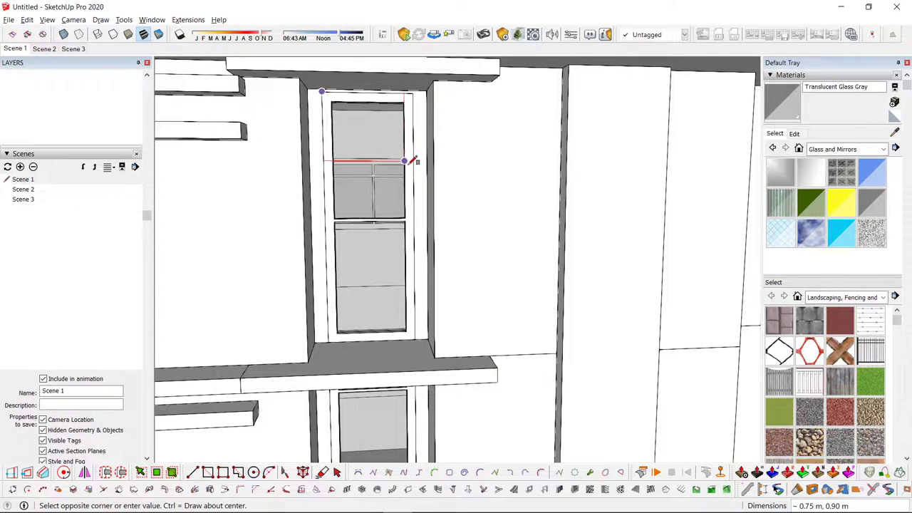
click(414, 168)
key(space)
double_click(365, 150)
key(Delete)
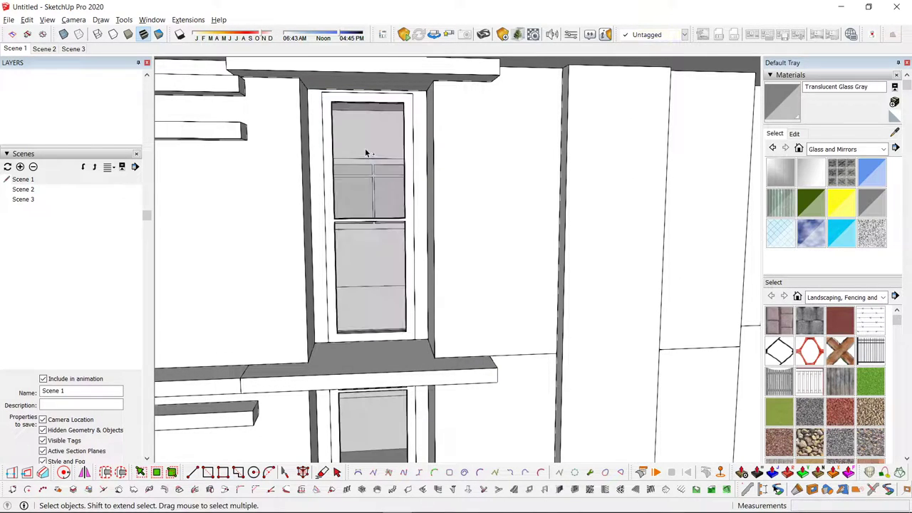
- Paste the rectangle onto the narrow upper-floor side wall near the rear corner
scroll(372, 189, down, 3)
middle_drag(372, 189, 393, 253)
key(ctrl+v)
scroll(468, 213, up, 3)
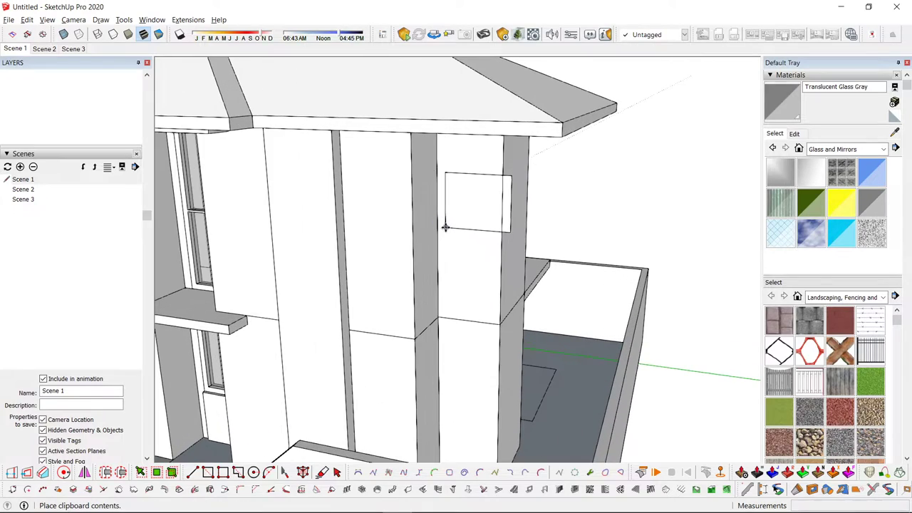
click(445, 226)
- Align the rectangle's top edge with the top of the existing W2 window, using X-ray view to reach the reference point
middle_drag(445, 226, 556, 218)
click(547, 153)
middle_drag(531, 153, 586, 121)
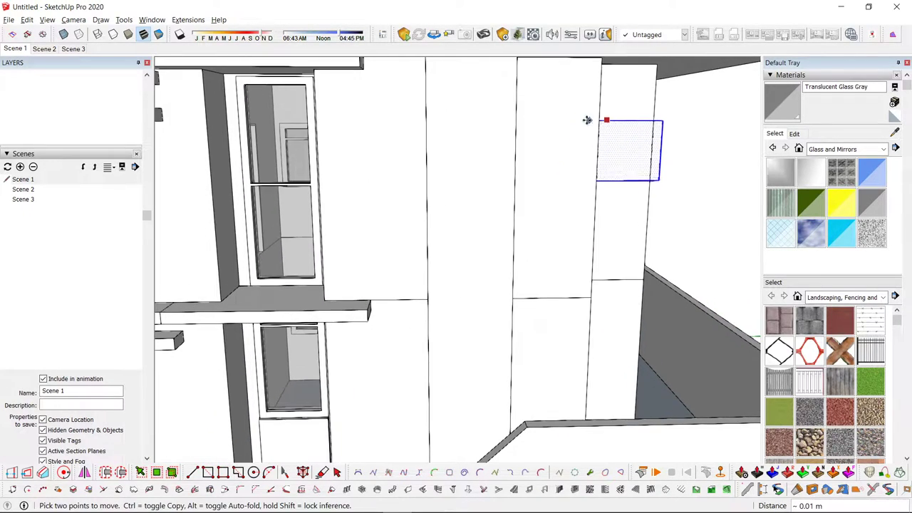
shift+middle_drag(300, 128, 540, 140)
scroll(540, 142, down, 3)
middle_drag(400, 151, 402, 178)
scroll(414, 177, up, 3)
key(x)
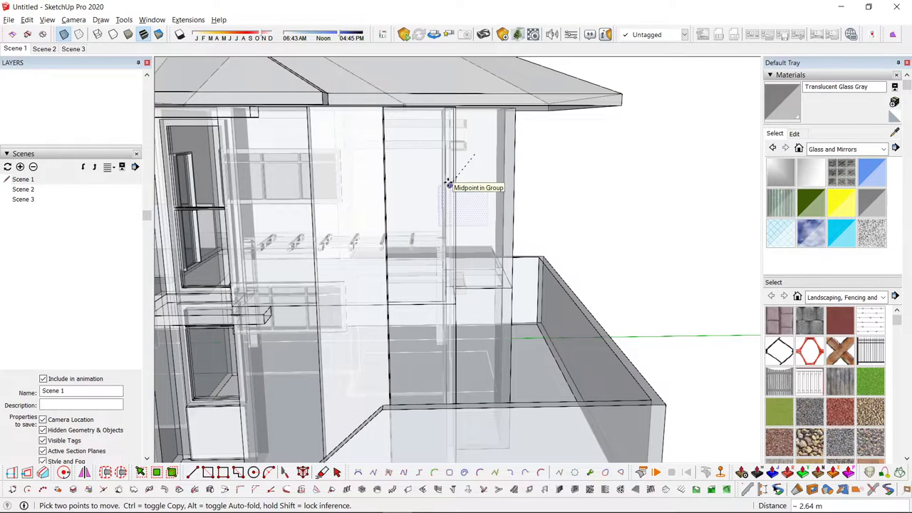
scroll(290, 165, up, 3)
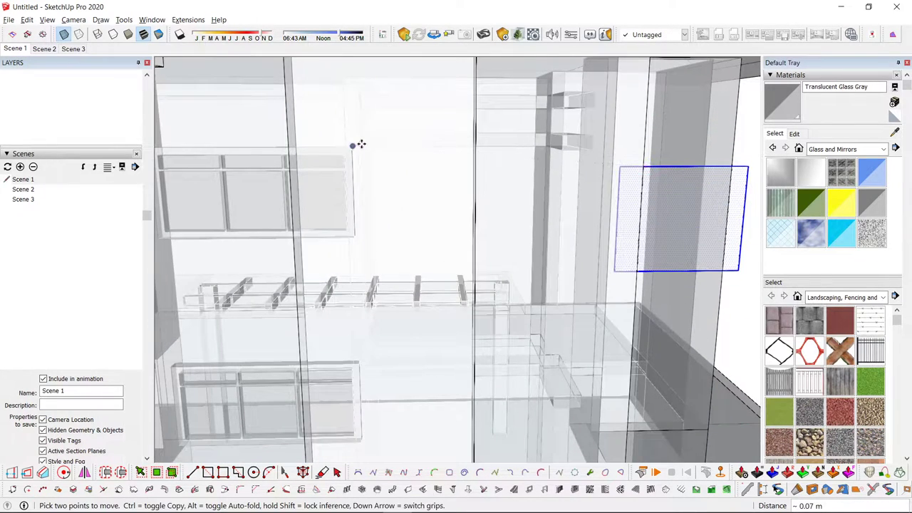
click(360, 144)
scroll(485, 126, down, 3)
scroll(647, 165, down, 2)
key(x)
- Move the rectangle sideways until it meets the inner corner of the narrow side wall
middle_drag(646, 167, 435, 211)
scroll(433, 211, up, 2)
key(space)
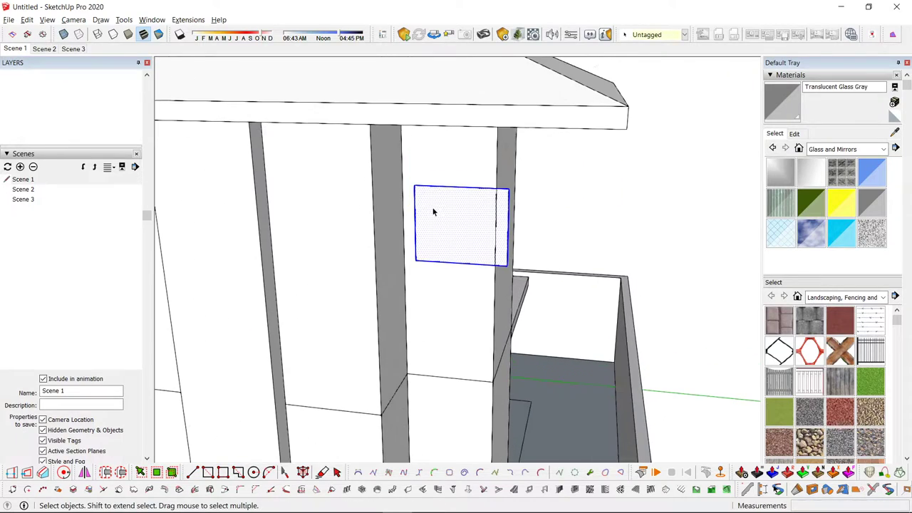
click(415, 186)
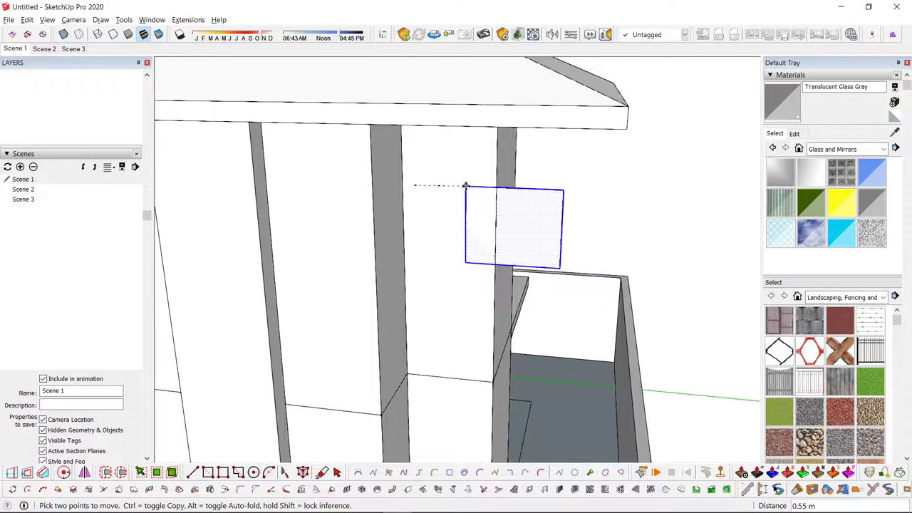
click(398, 173)
key(space)
- Move the rectangle's outer vertical edge inward so the window outline stops short of the wall's outer corner
scroll(505, 204, up, 2)
drag(468, 166, 511, 295)
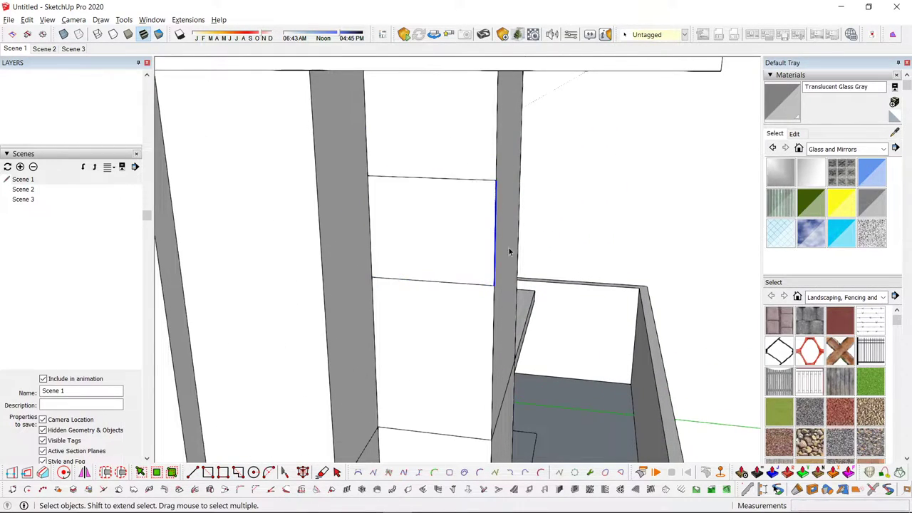
key(m)
click(497, 181)
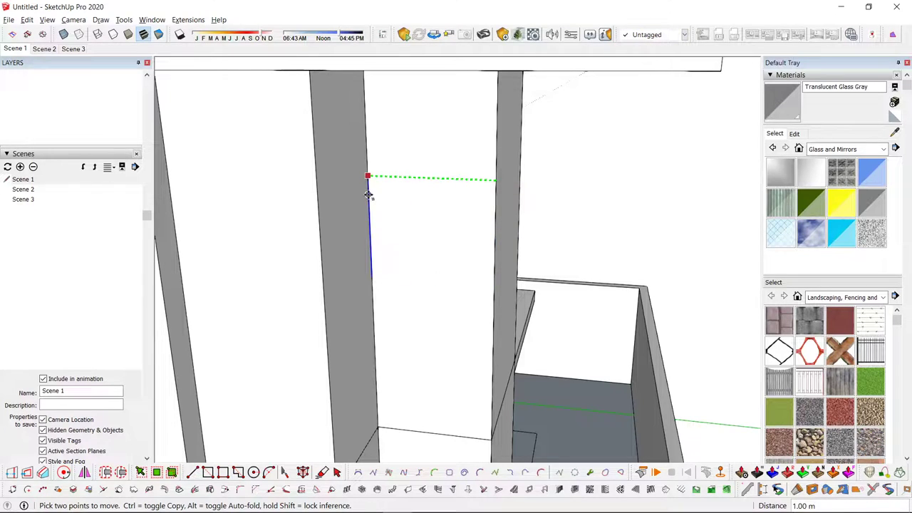
click(466, 174)
key(space)
scroll(454, 183, down, 6)
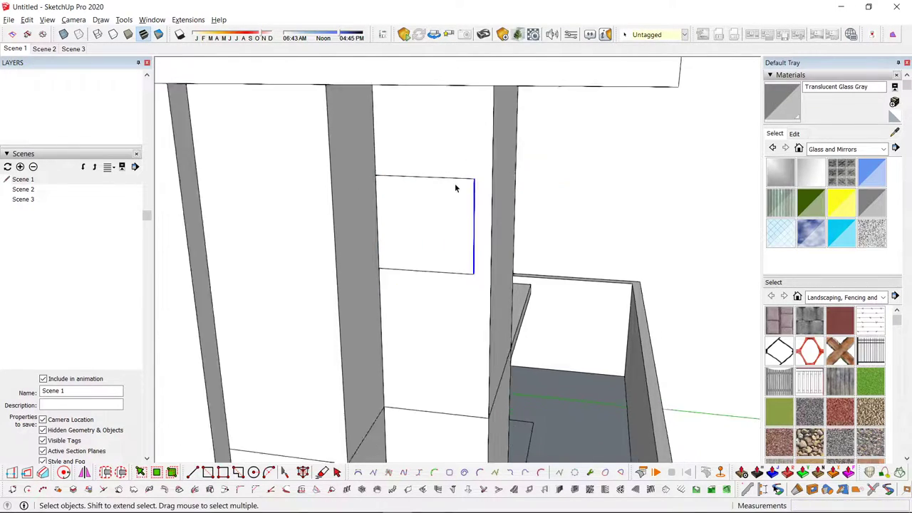
- Transfer the narrowed window outline into the upper-floor wall group and push it through the wall to cut an opening
double_click(448, 169)
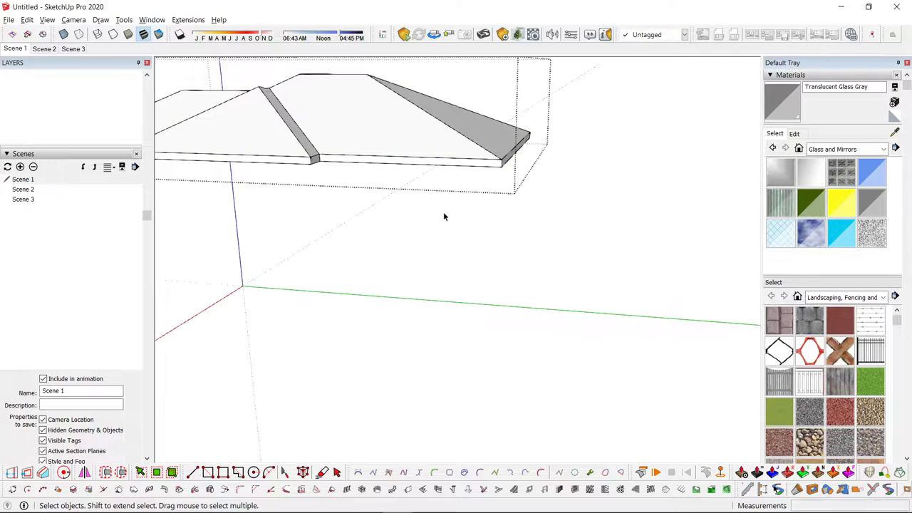
click(438, 219)
double_click(448, 213)
double_click(448, 212)
middle_drag(448, 212, 446, 260)
scroll(445, 262, up, 2)
key(p)
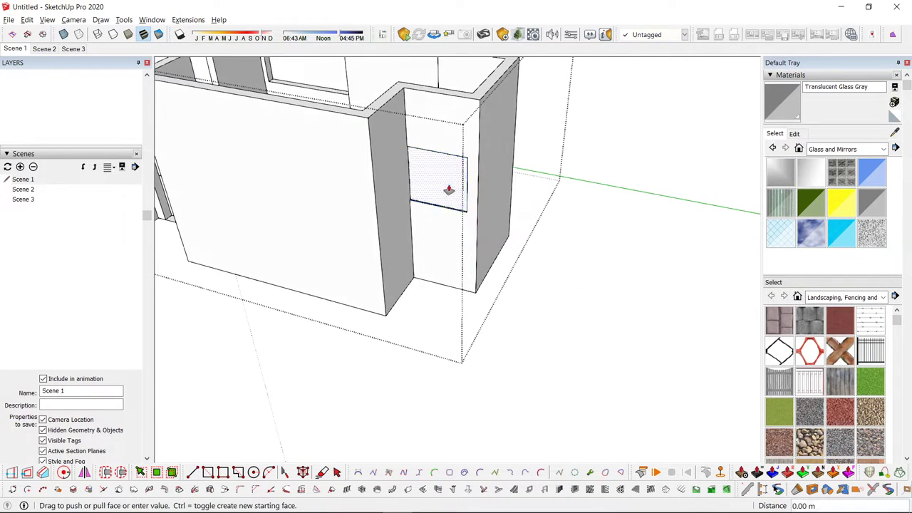
click(434, 89)
key(space)
- Bring the small window outline straight down to the matching place on the ground-floor side wall
scroll(460, 193, down, 2)
middle_drag(459, 204, 504, 201)
click(489, 231)
scroll(491, 197, up, 2)
key(m)
click(488, 98)
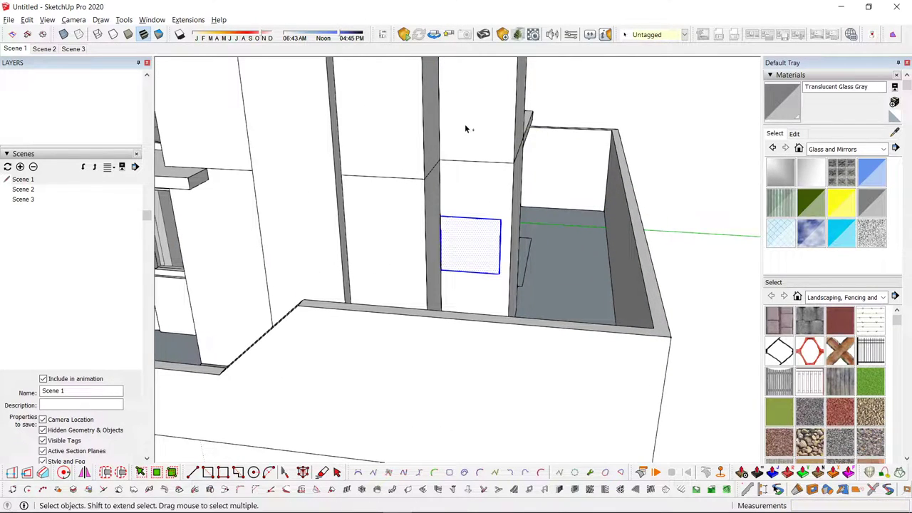
- Transfer the small window outline into the ground-floor wall group and push it through to cut the opening
double_click(481, 200)
scroll(482, 234, up, 2)
key(p)
click(458, 243)
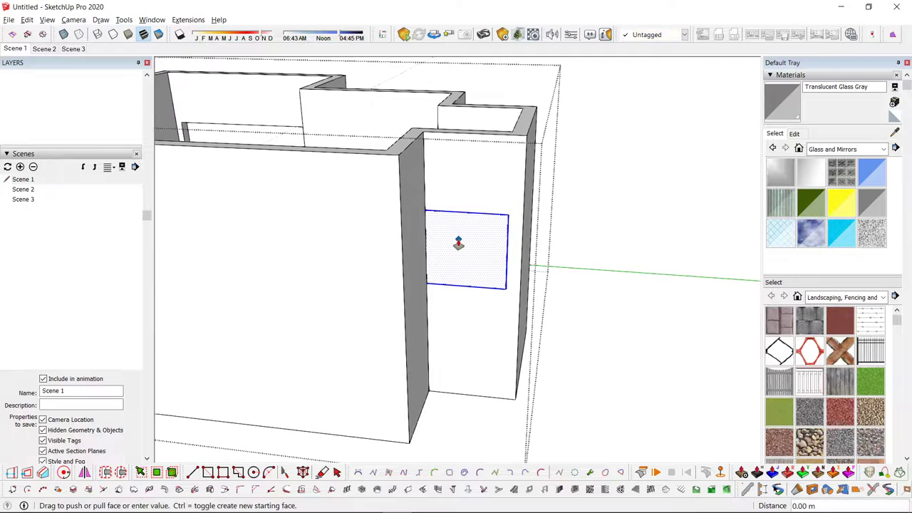
click(475, 243)
key(space)
scroll(458, 261, down, 3)
- Create a single-pane window panel from the upper small window face, with 0.15 m frame depth and 0.10 m frame width
click(468, 247)
mouse_move(459, 260)
shift+middle_down()
mouse_move(457, 101)
mouse_move(458, 267)
shift+middle_up()
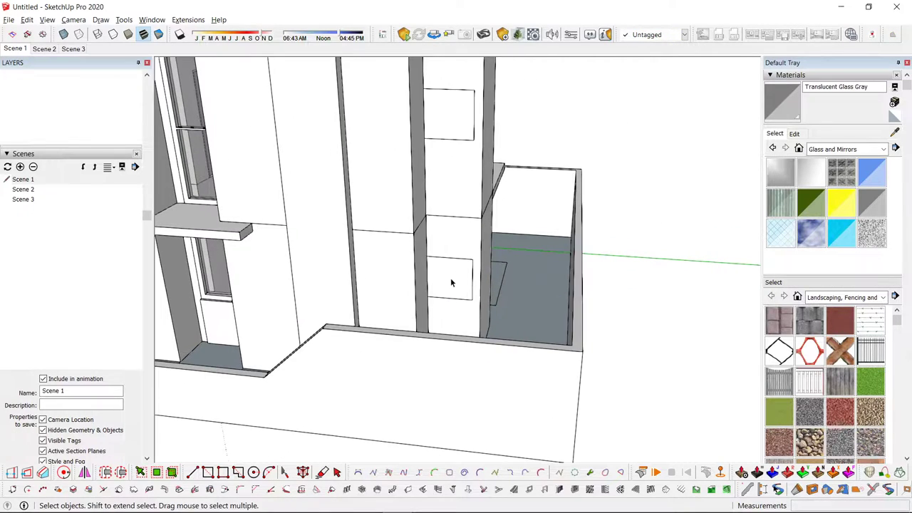
scroll(457, 108, up, 2)
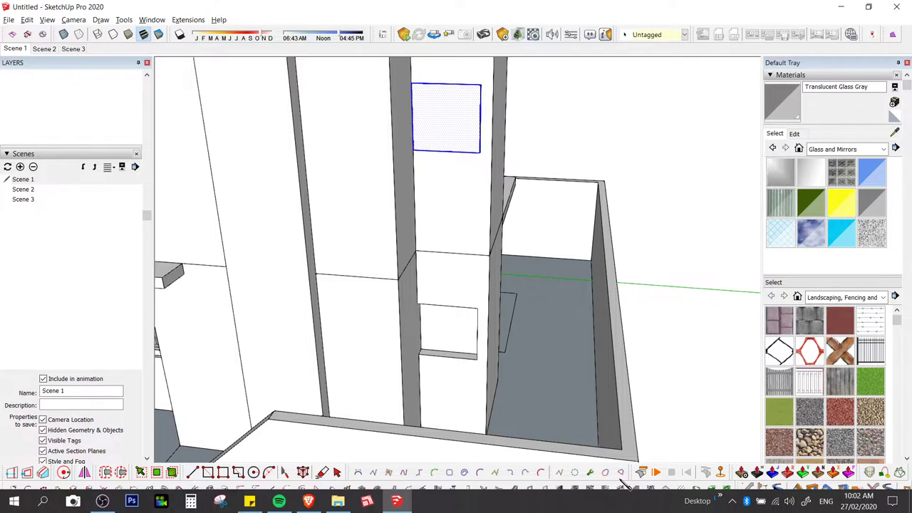
click(576, 489)
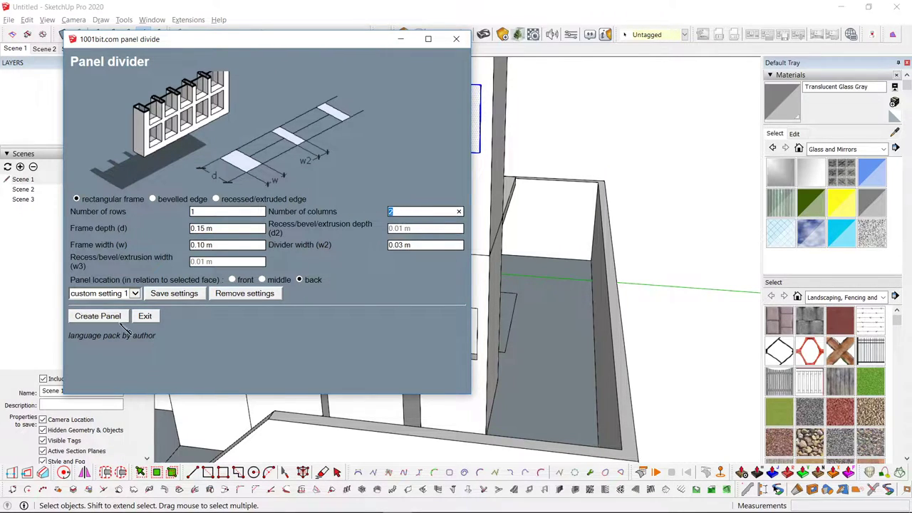
click(98, 319)
- Open the new small window panel for editing and paint its pane with Translucent Glass Gray
click(449, 120)
middle_drag(463, 135, 500, 175)
double_click(353, 89)
key(b)
click(335, 90)
key(space)
key(Escape)
- Open the small window panel for editing, offset its front frame outline inward by 0.05 m, and select the outer strip
scroll(342, 272, up, 3)
scroll(339, 272, down, 3)
scroll(341, 161, down, 4)
scroll(500, 175, up, 2)
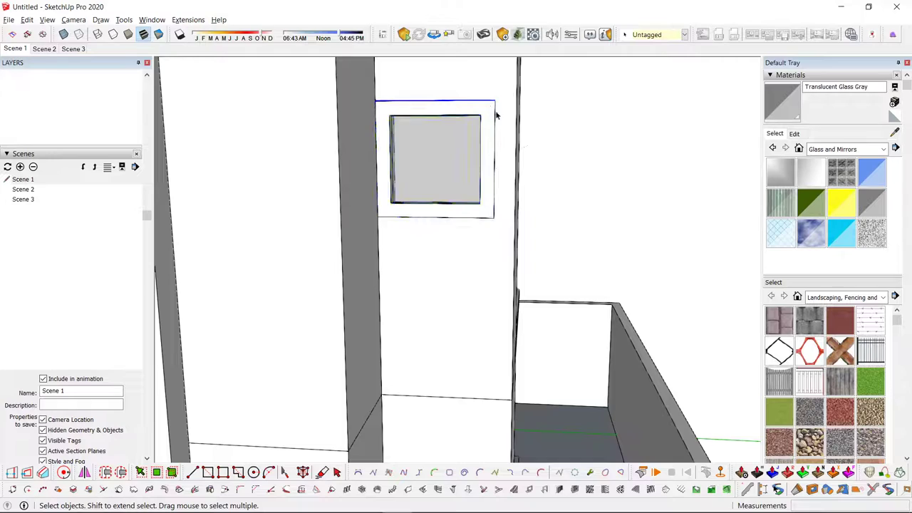
scroll(494, 119, up, 2)
double_click(485, 122)
middle_drag(486, 123, 460, 183)
scroll(465, 185, up, 2)
key(f)
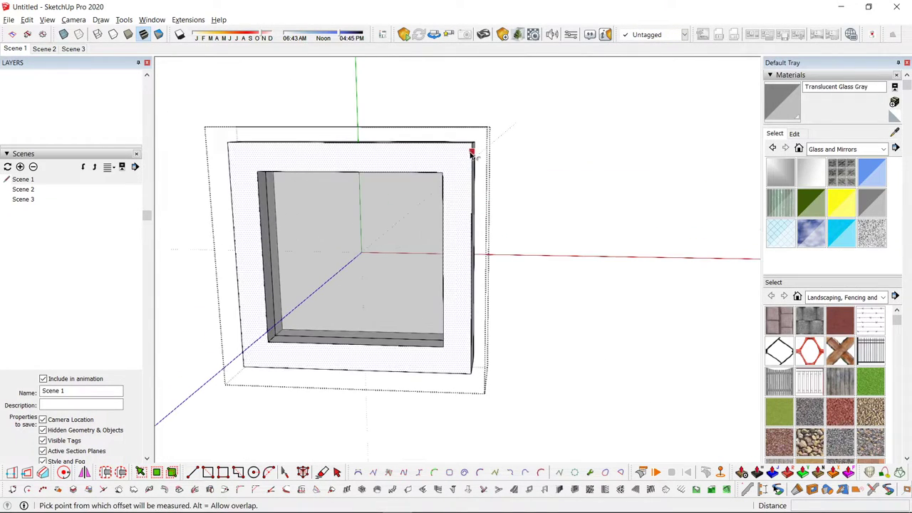
click(472, 152)
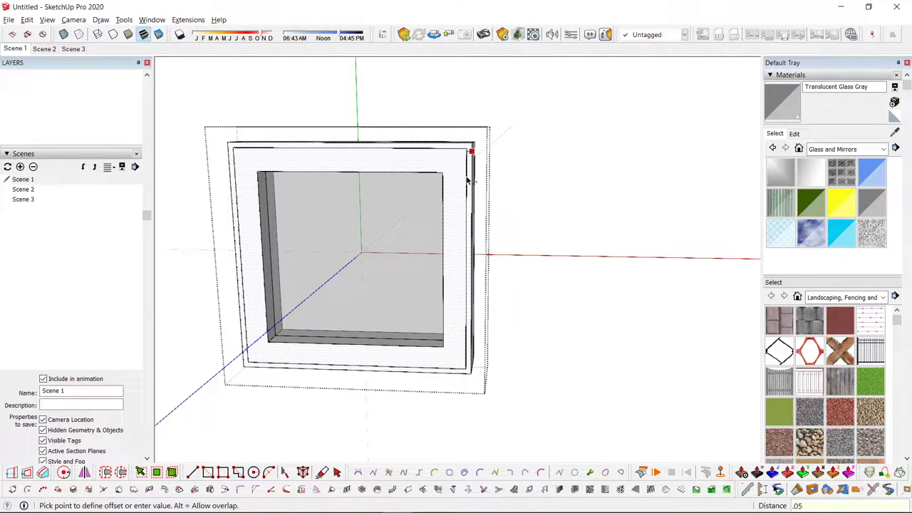
key(Return)
double_click(466, 180)
scroll(466, 180, down, 1)
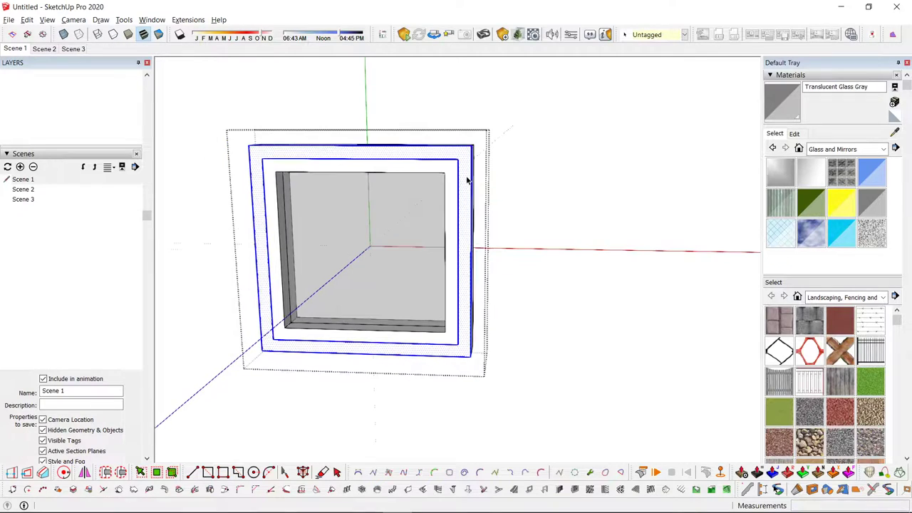
- Push the outer strip away from the panel's frame and place its front face in the same spot outside the group
middle_drag(467, 179, 421, 213)
scroll(484, 170, up, 3)
middle_drag(484, 171, 472, 199)
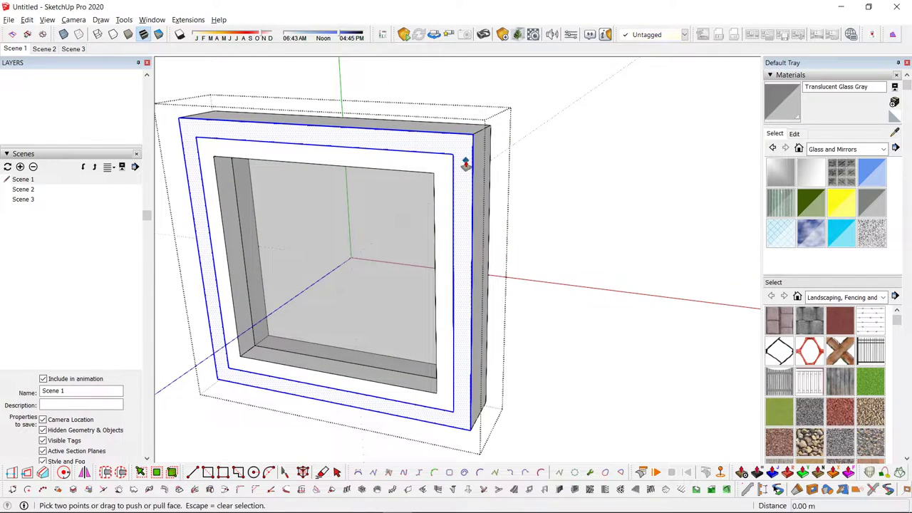
click(465, 164)
click(482, 135)
key(space)
key(Escape)
key(ctrl+z)
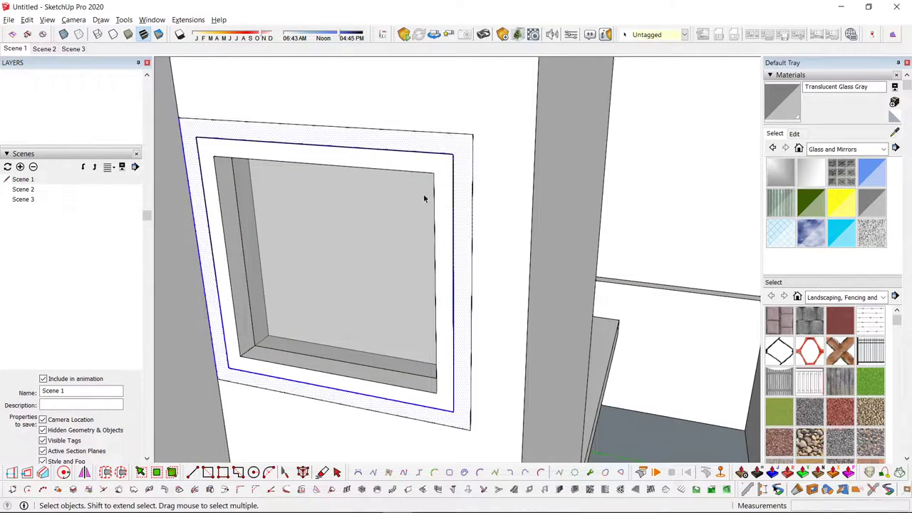
- Extrude the outer strip face 0.05 m out from the wall and group it as a separate window frame
middle_drag(425, 199, 446, 183)
drag(457, 171, 449, 179)
text(.)
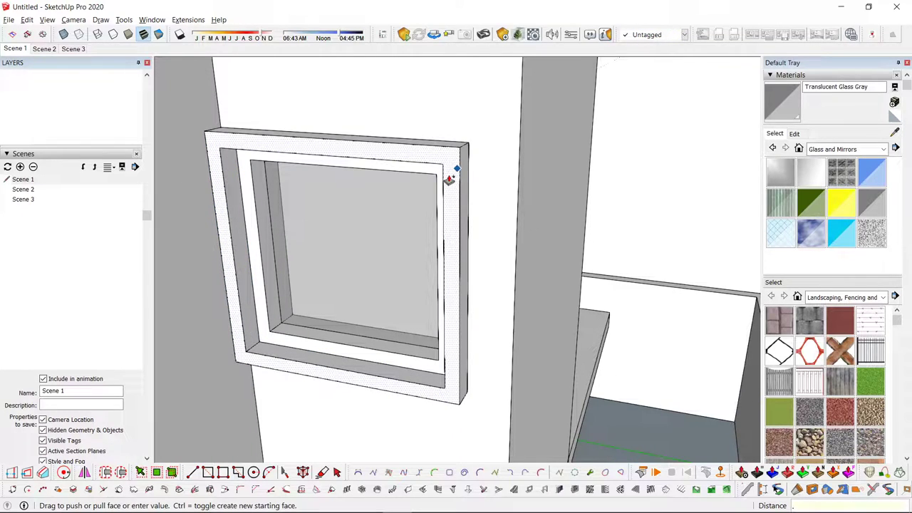
text(05)
key(Return)
key(space)
triple_click(450, 179)
key(ctrl+g)
- Move the outer frame back by its own thickness so it sits flush with the wall, and select the inner sash
scroll(464, 189, down, 4)
drag(494, 147, 425, 247)
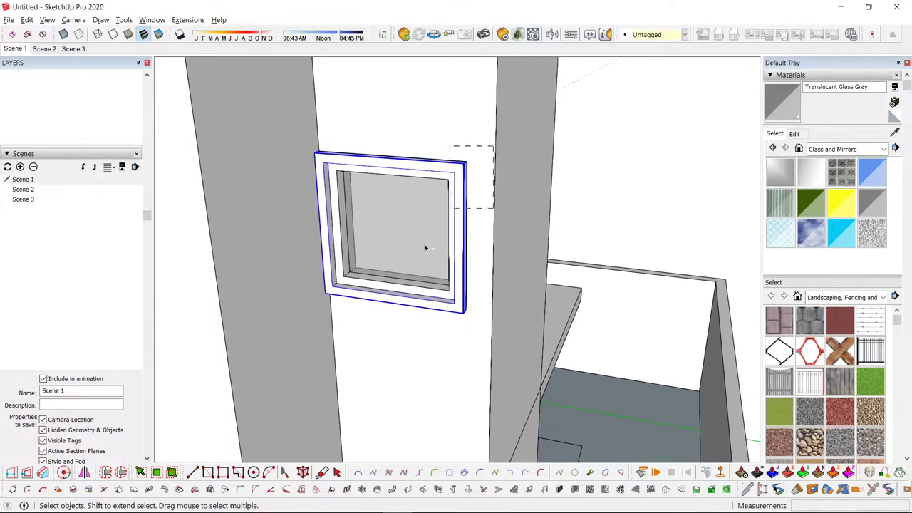
middle_drag(425, 247, 387, 289)
scroll(383, 307, up, 4)
click(381, 321)
scroll(381, 322, up, 2)
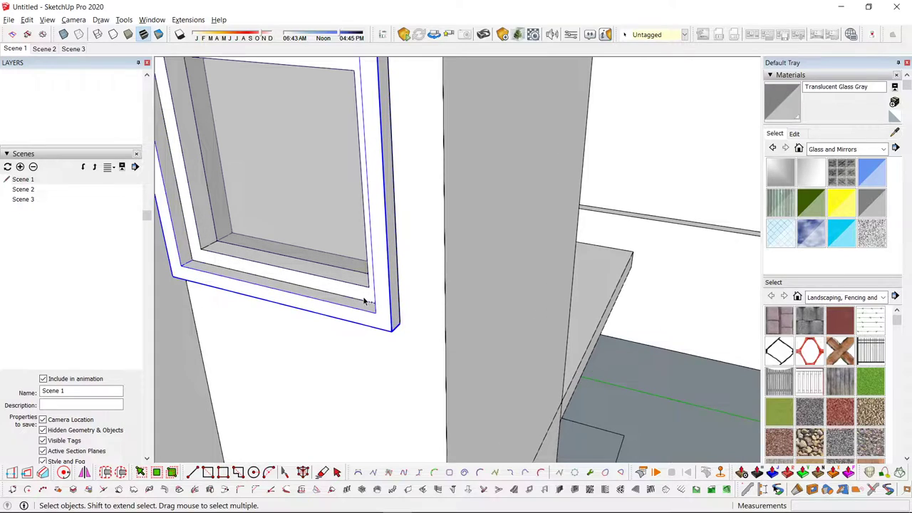
click(390, 330)
click(402, 323)
key(space)
scroll(318, 246, down, 2)
click(308, 226)
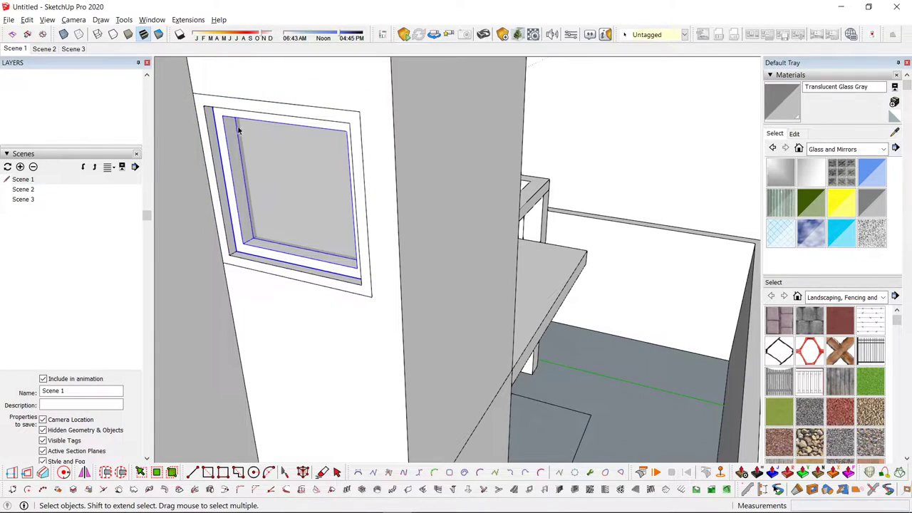
scroll(238, 129, up, 4)
key(q)
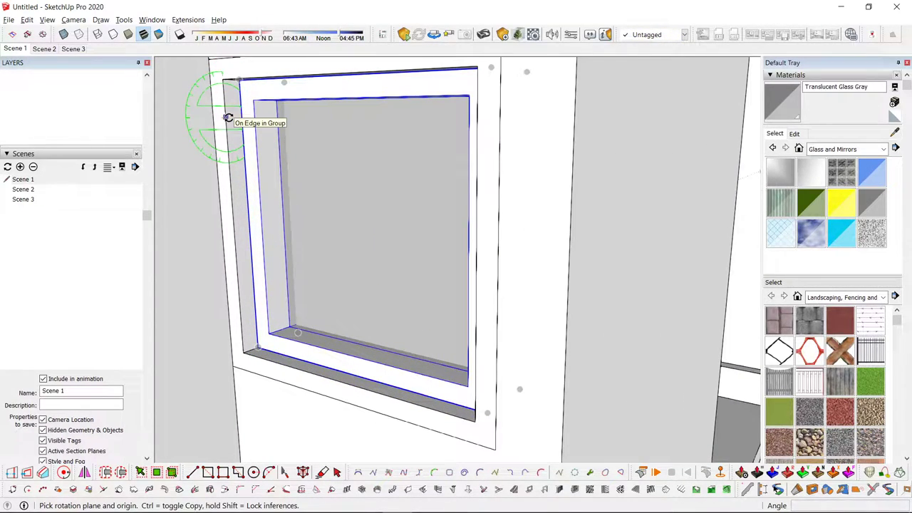
click(224, 79)
click(244, 130)
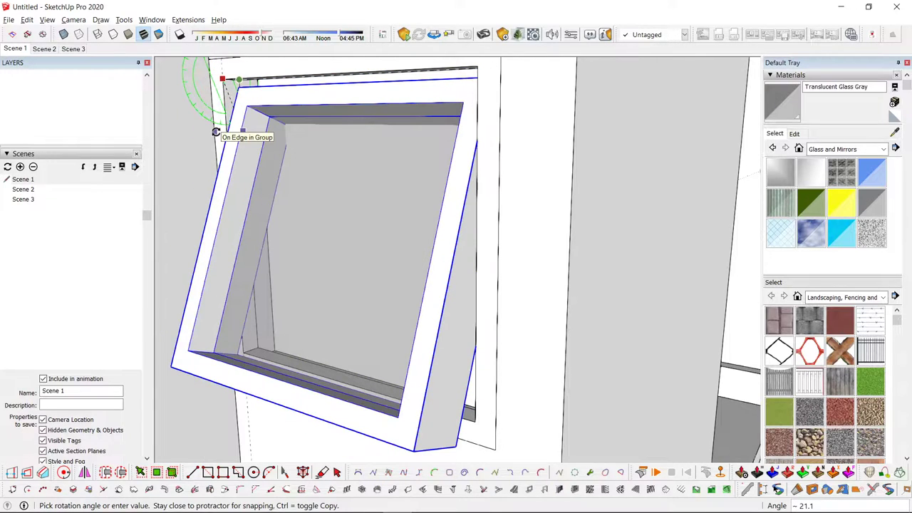
key(space)
- Rotate the inner sash 45 degrees outward about its upper edge to open it like an awning window
key(l)
scroll(216, 131, up, 1)
middle_drag(216, 129, 264, 108)
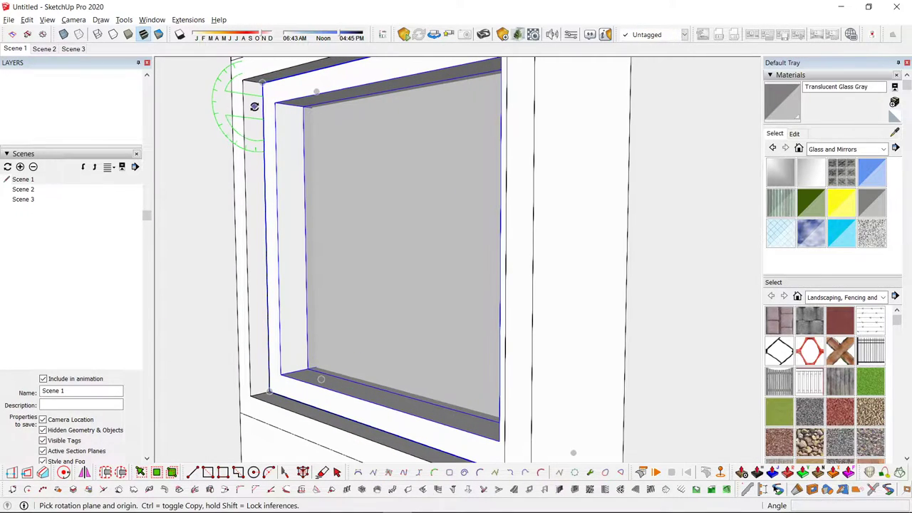
click(265, 90)
click(264, 156)
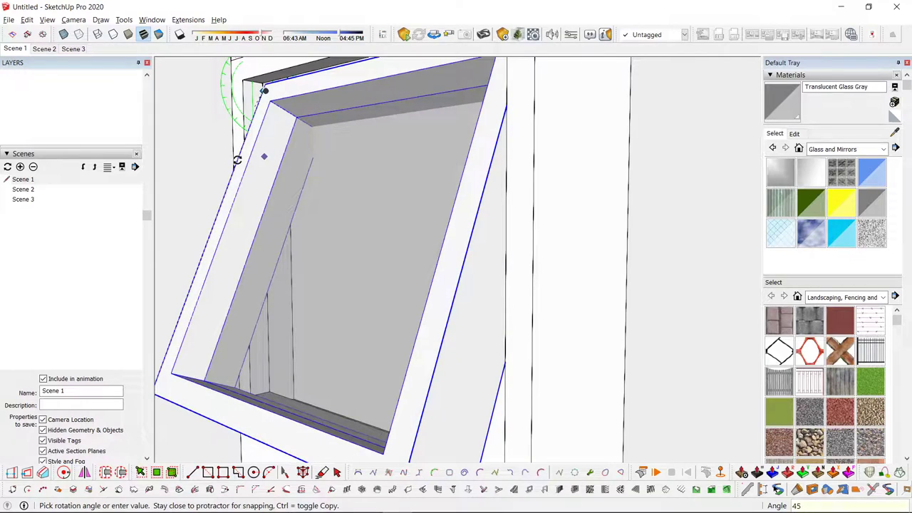
key(Return)
key(space)
- Thin the tilted sash by scaling it across its thickness
scroll(237, 164, down, 4)
middle_drag(290, 201, 295, 245)
key(s)
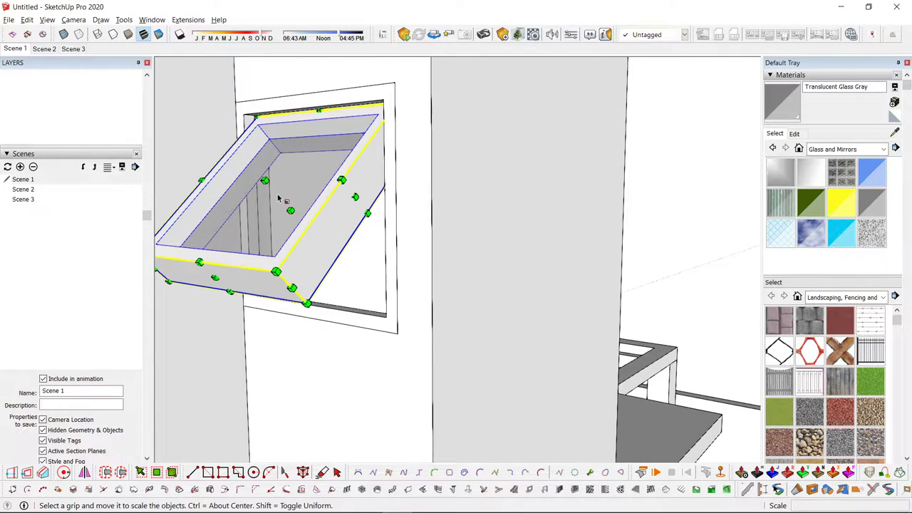
drag(265, 181, 276, 194)
key(space)
scroll(275, 195, down, 3)
scroll(286, 144, up, 4)
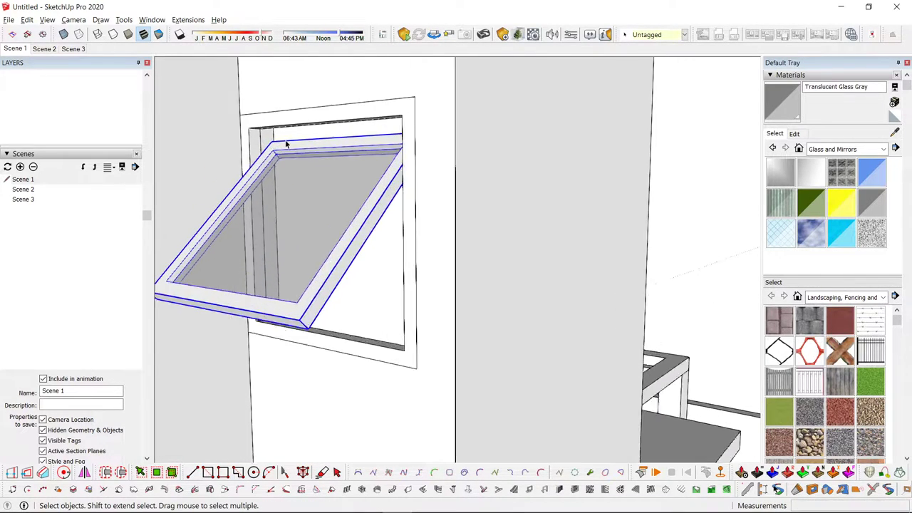
- Move the thinned sash by its upper corner to the upper edge of the window frame's opening
scroll(277, 144, up, 2)
key(m)
click(265, 141)
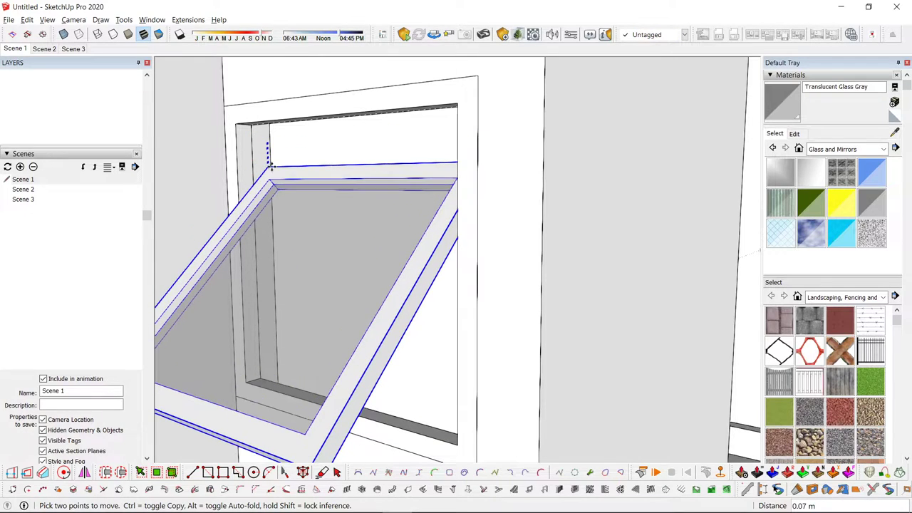
click(236, 125)
key(space)
scroll(306, 186, down, 4)
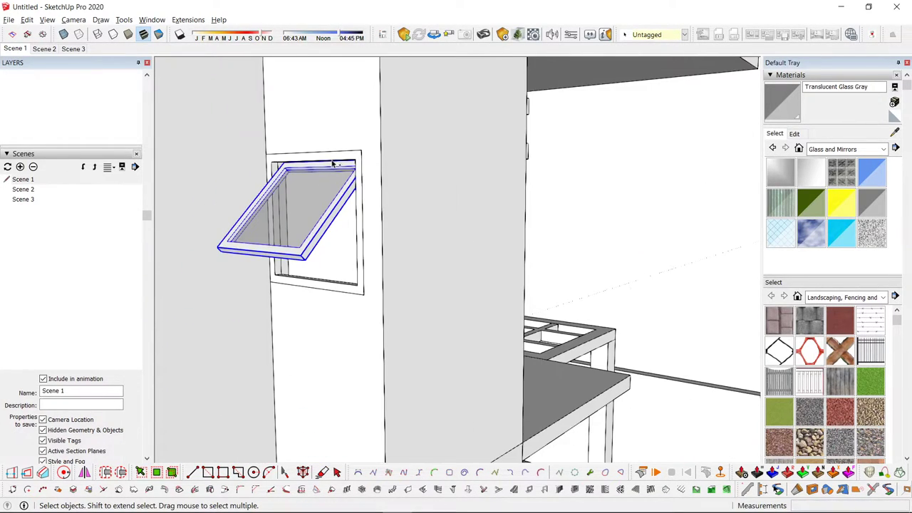
- Group the tilted sash with its outer frame and turn the group into a component
right_click(333, 163)
key(g)
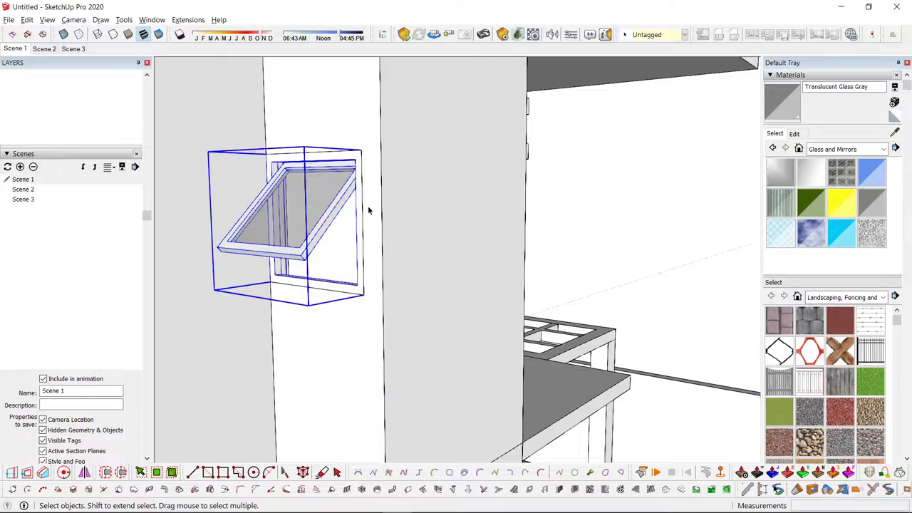
right_click(305, 199)
click(364, 294)
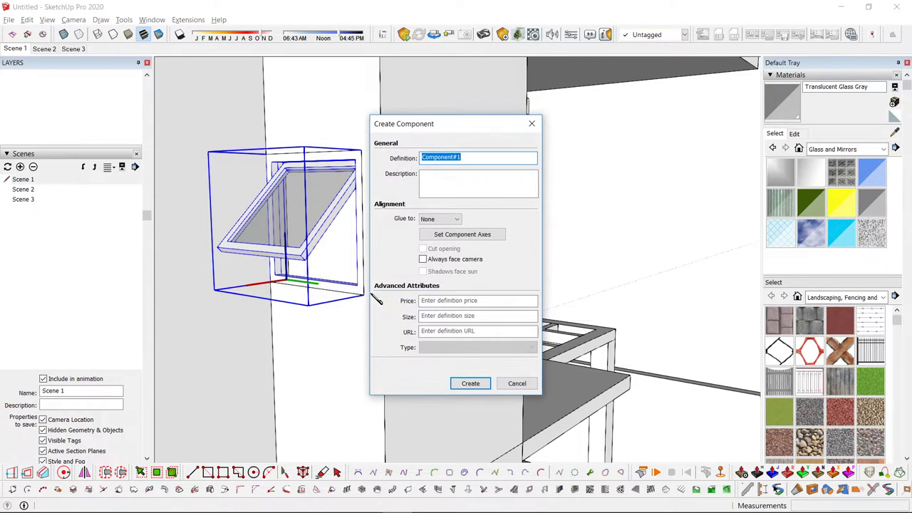
key(Return)
- Copy the awning window component 3 m straight down into the ground-floor side wall opening
scroll(368, 295, down, 4)
shift+middle_drag(385, 257, 446, 189)
key(m)
key(ctrl)
click(447, 114)
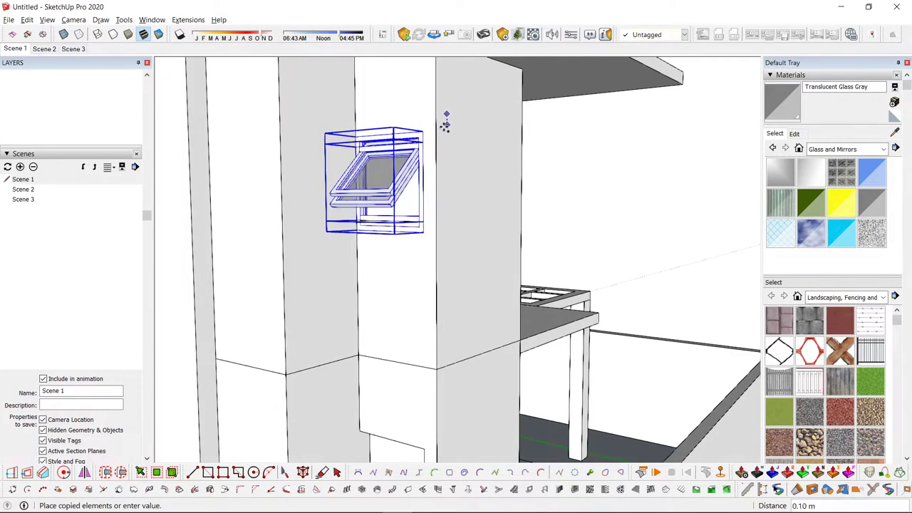
text(3)
key(Return)
key(space)
scroll(413, 201, down, 5)
click(294, 351)
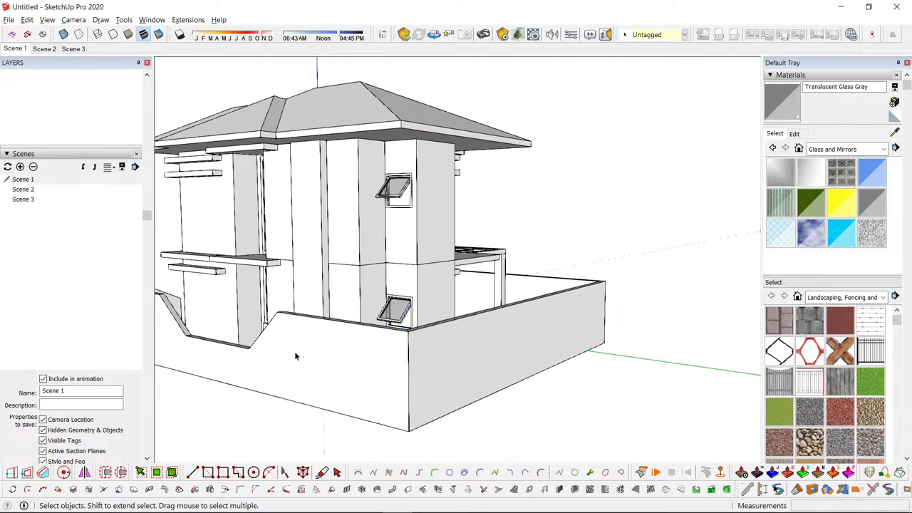
scroll(459, 303, down, 3)
middle_drag(500, 282, 393, 279)
click(449, 204)
key(m)
click(471, 203)
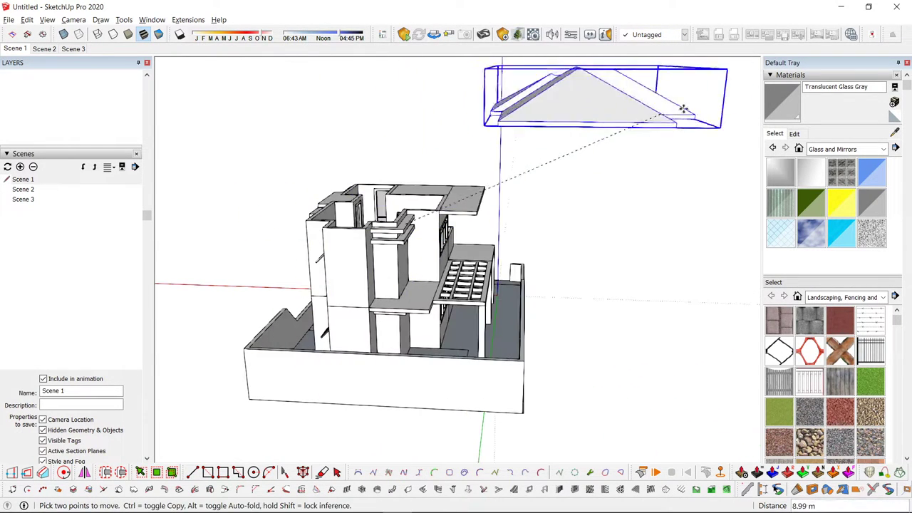
key(space)
click(612, 164)
scroll(370, 302, up, 4)
click(369, 303)
key(m)
click(432, 261)
middle_drag(548, 210, 709, 211)
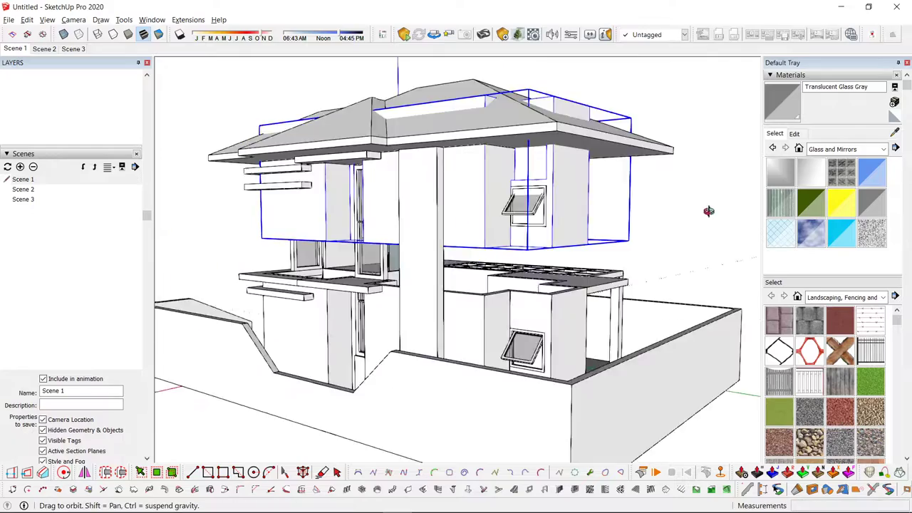
middle_drag(434, 146, 574, 292)
key(space)
- Examine the house from all sides, checking the windows, openings and balcony door
scroll(571, 214, down, 2)
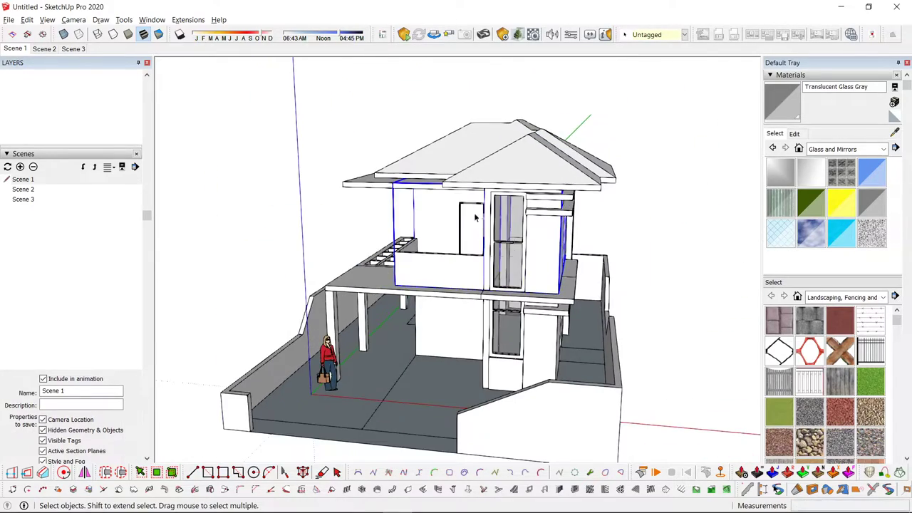
click(619, 221)
middle_drag(619, 221, 290, 163)
scroll(507, 299, up, 4)
scroll(507, 300, down, 4)
middle_drag(507, 299, 168, 251)
scroll(546, 213, up, 4)
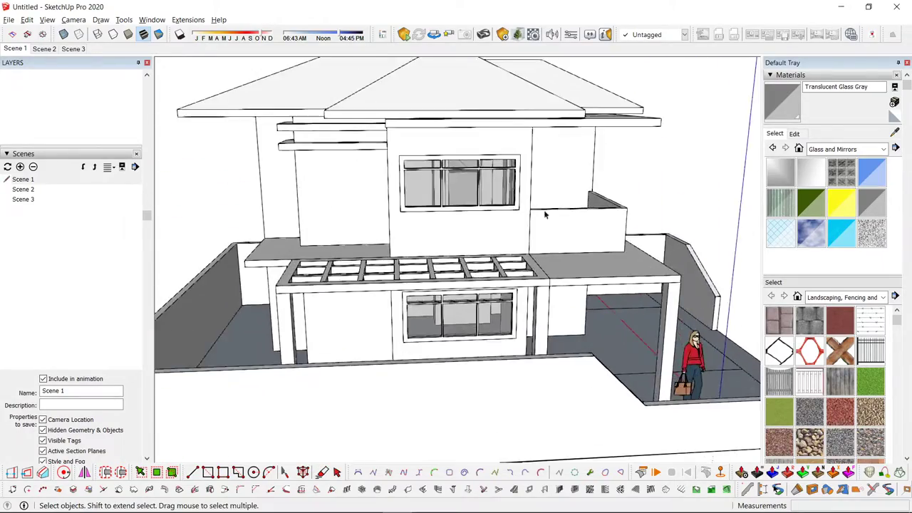
middle_drag(546, 213, 371, 258)
scroll(371, 258, down, 4)
middle_drag(513, 221, 378, 164)
scroll(499, 239, up, 3)
scroll(499, 239, down, 3)
- Copy the balcony door frame straight down onto the ground-floor front wall
middle_drag(499, 239, 566, 286)
scroll(470, 223, up, 4)
click(468, 198)
middle_drag(463, 228, 445, 188)
click(423, 144)
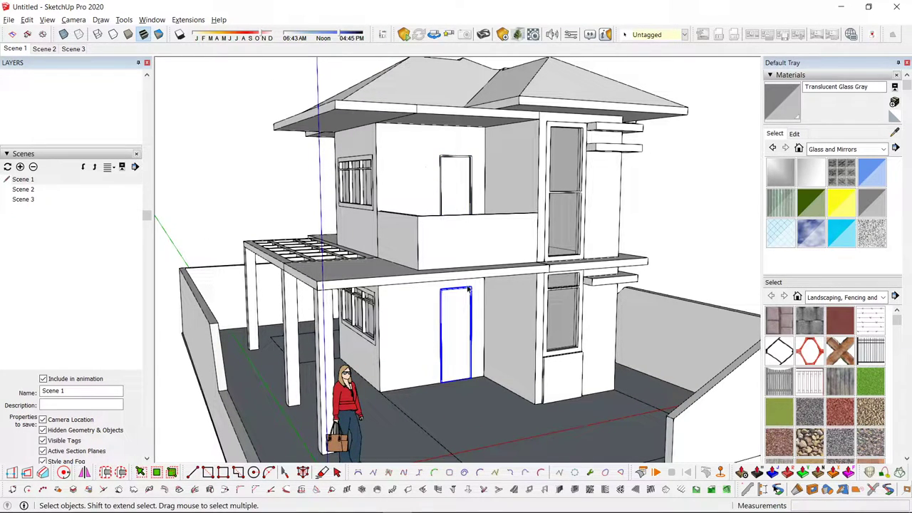
- Try to widen the ground-floor door frame by moving its left jamb 0.5 m outward
scroll(463, 307, up, 4)
middle_drag(456, 313, 449, 340)
double_click(423, 229)
key(Escape)
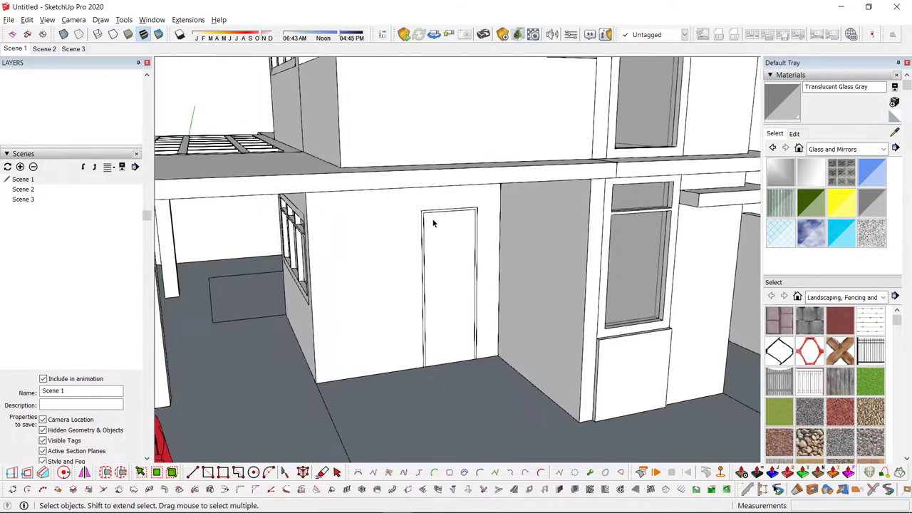
double_click(431, 215)
drag(391, 187, 399, 199)
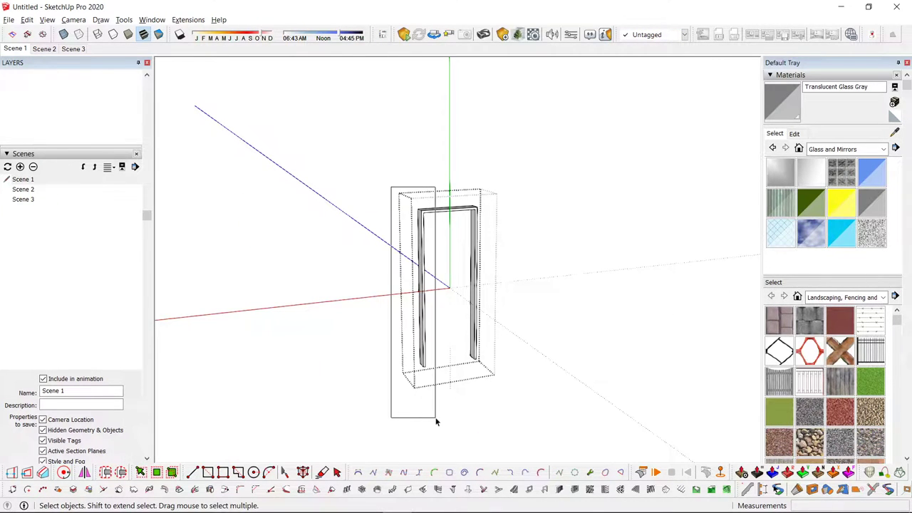
click(452, 378)
key(Return)
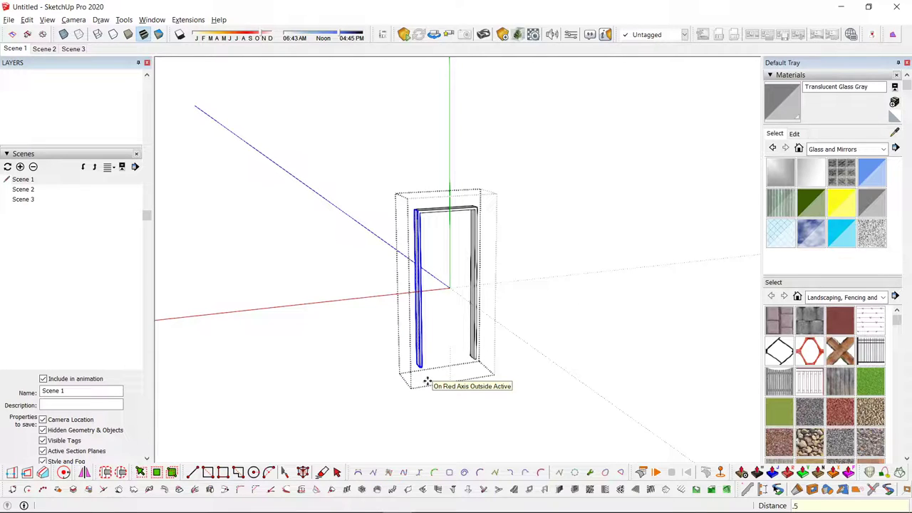
key(Return)
key(space)
click(427, 382)
scroll(436, 329, down, 4)
scroll(427, 170, up, 4)
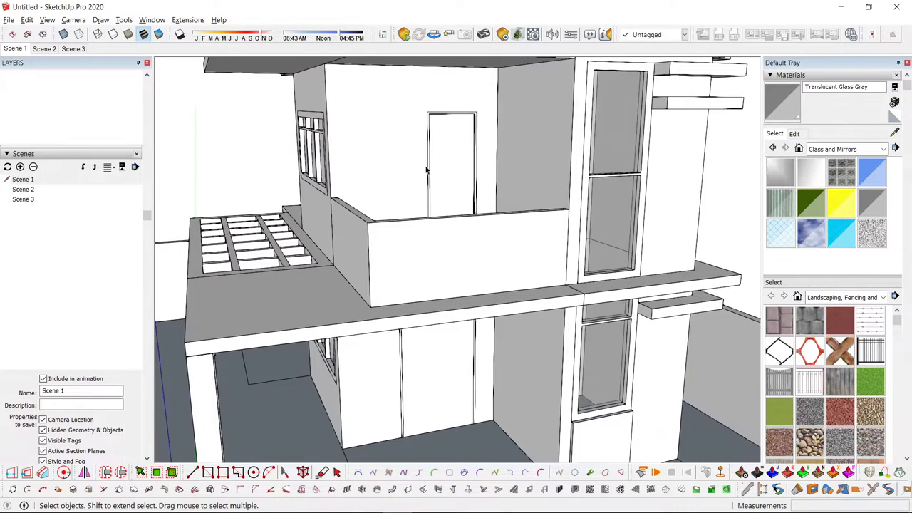
- Undo the 0.5 m widening and move the ground-floor door frame's left jamb 0.2 m outward instead
double_click(429, 368)
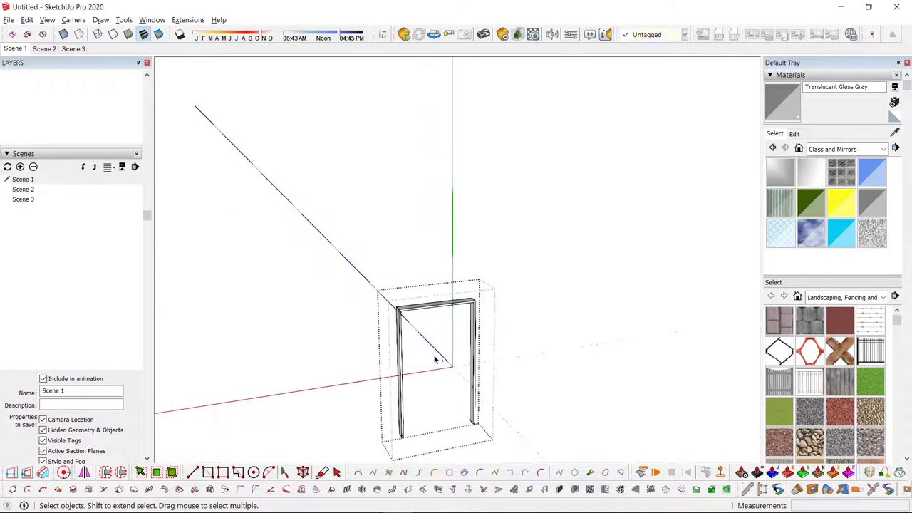
drag(454, 466, 456, 466)
key(m)
click(576, 400)
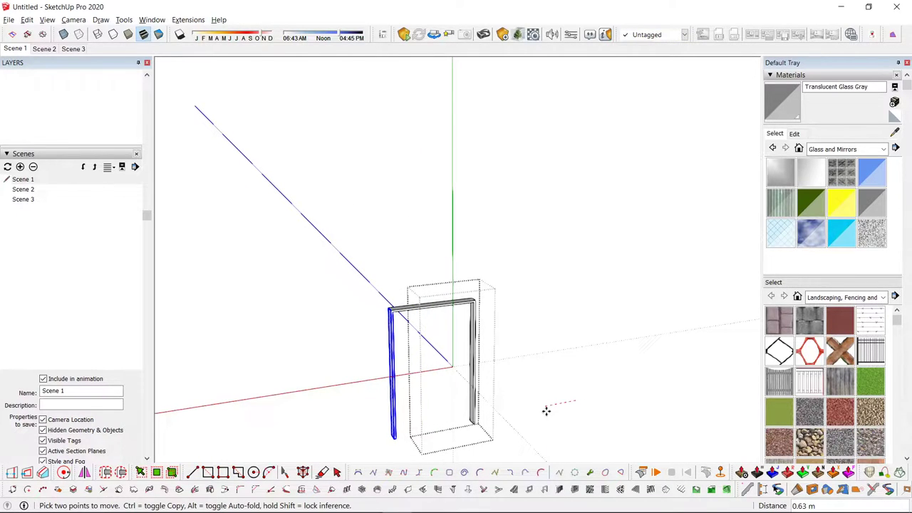
text(.2)
key(Return)
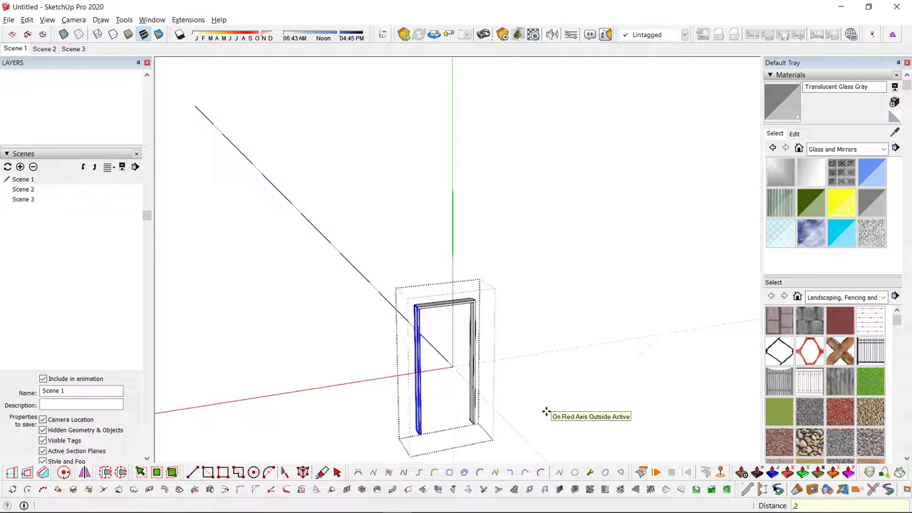
click(516, 406)
scroll(524, 363, down, 3)
scroll(475, 220, up, 2)
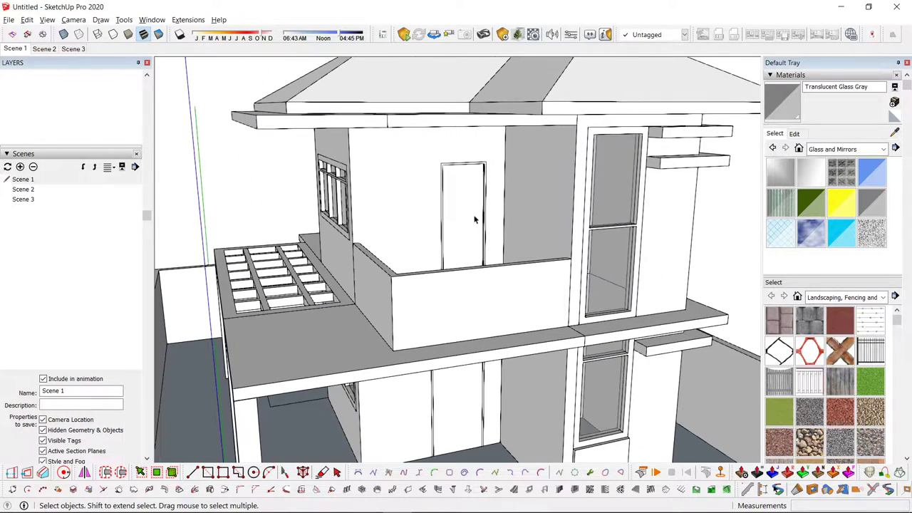
middle_drag(465, 218, 466, 196)
key(m)
key(ctrl)
click(494, 128)
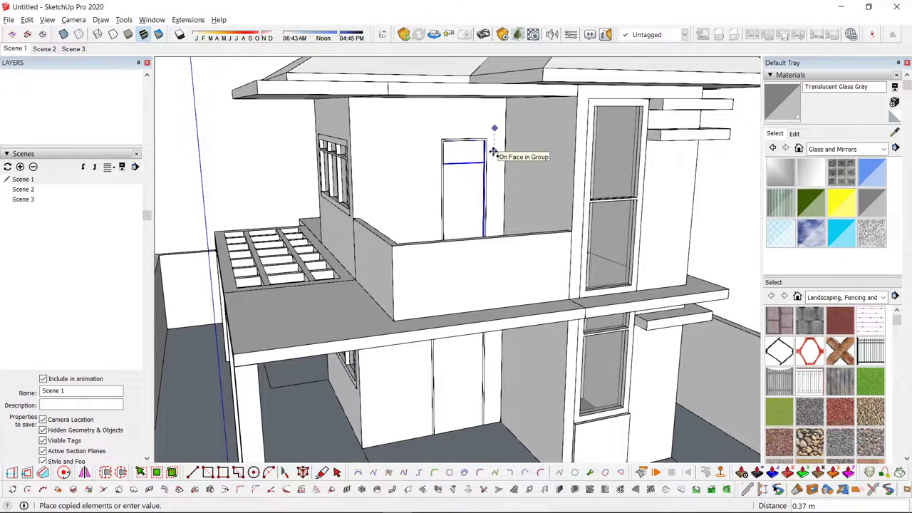
key(space)
- Trace a 2.20 × 1.00 m rectangle around the door frame on the ground-floor front wall, inside the wall group
click(450, 371)
shift+middle_drag(436, 422, 425, 366)
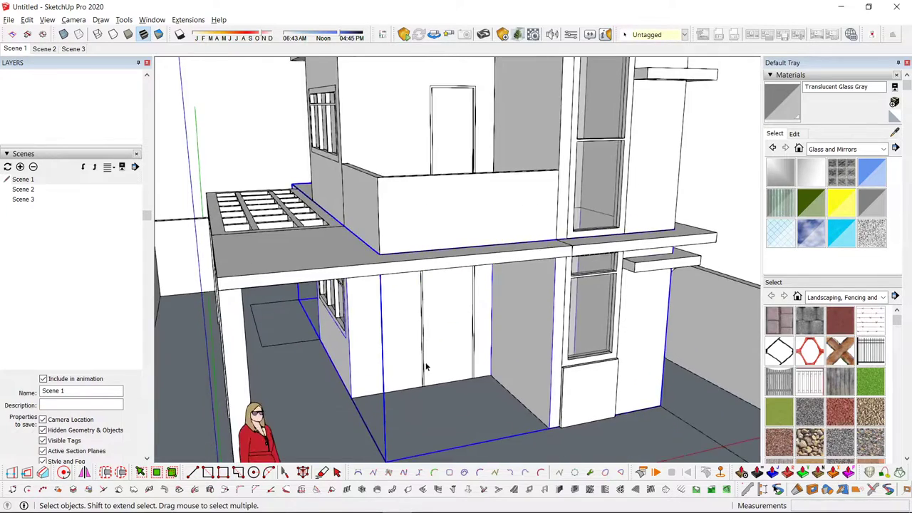
scroll(427, 395, up, 7)
scroll(429, 399, down, 1)
scroll(421, 406, down, 3)
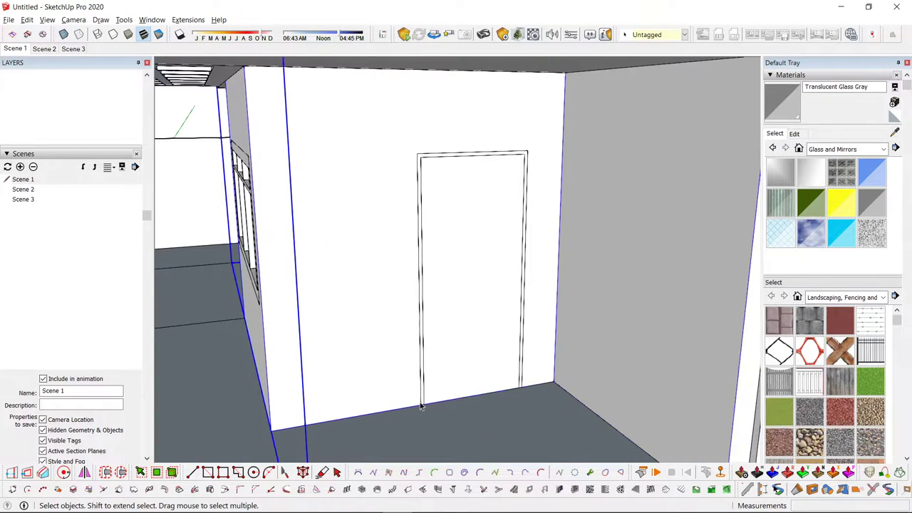
double_click(449, 372)
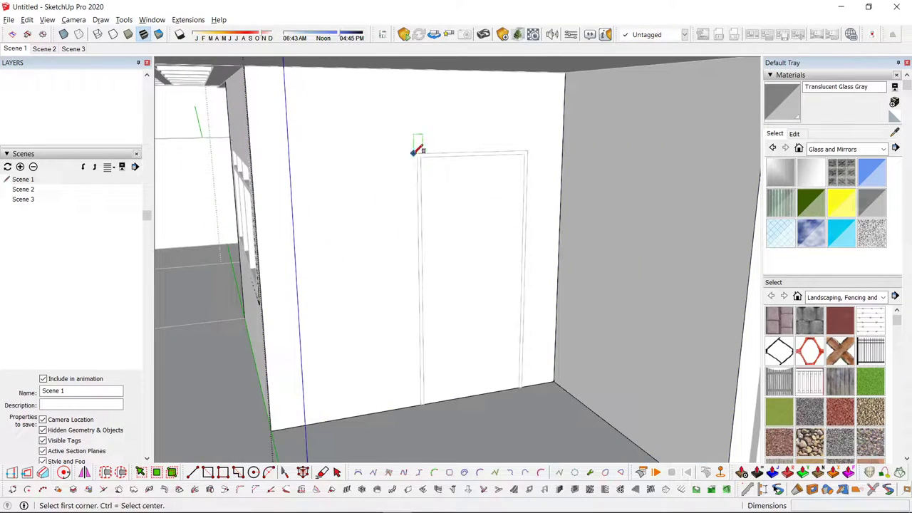
key(space)
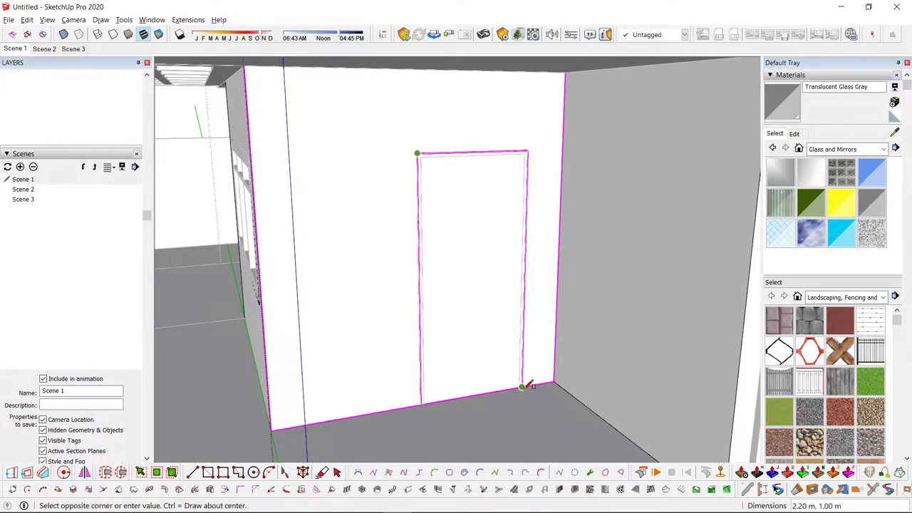
click(523, 385)
key(space)
- Push the traced door face through the ground-floor wall to cut the opening and erase the leftover edges
scroll(474, 327, down, 3)
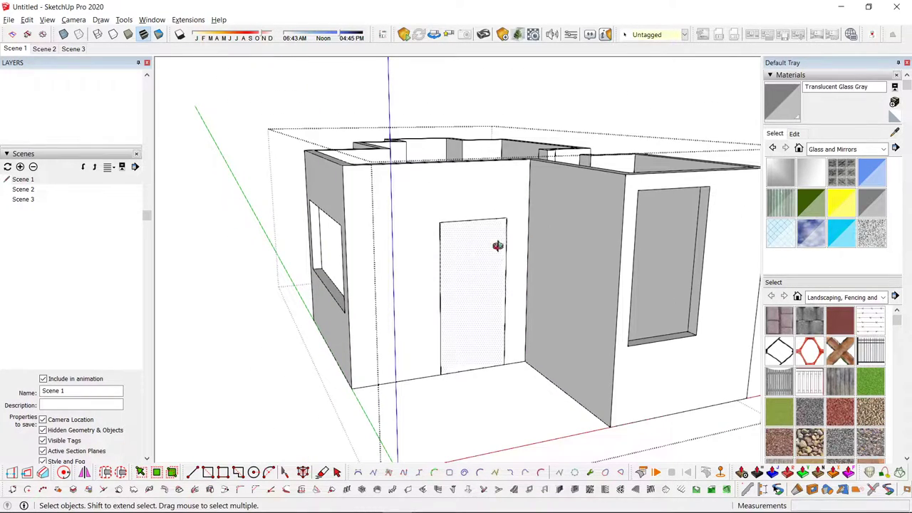
middle_drag(498, 246, 476, 295)
key(p)
click(477, 295)
click(460, 279)
key(e)
drag(472, 332, 477, 347)
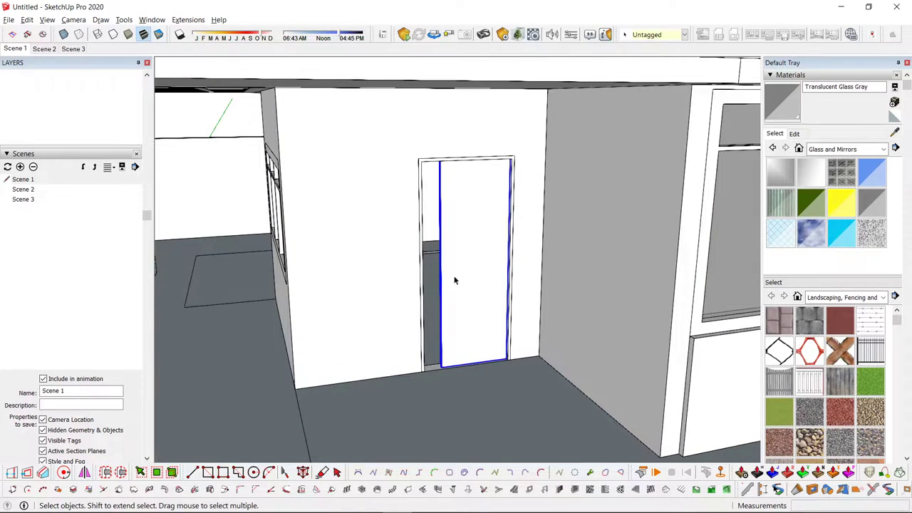
- Extend the side of the ground-floor door panel 0.20 m so that it meets the shifted left jamb
scroll(455, 280, up, 6)
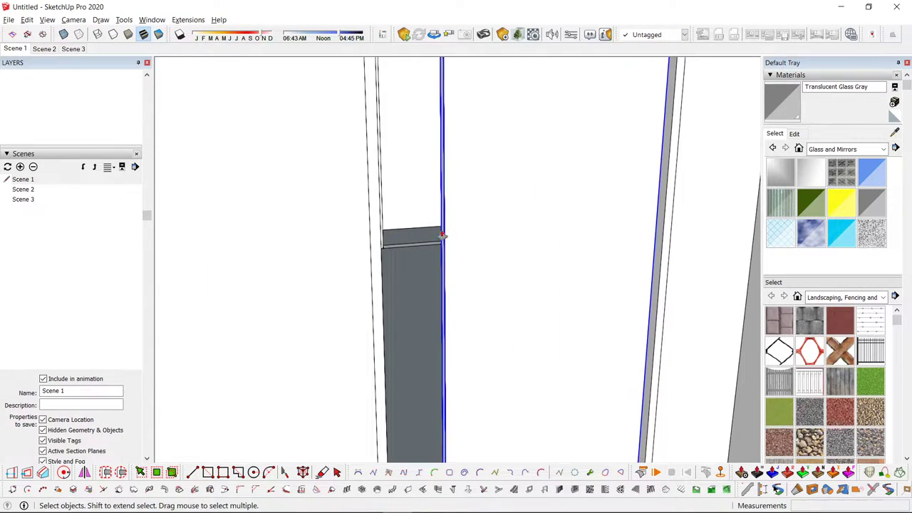
double_click(443, 236)
key(p)
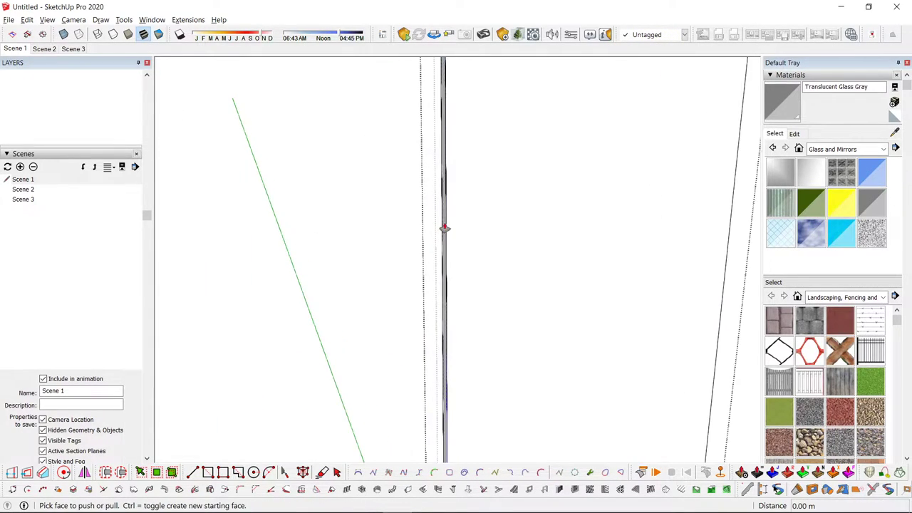
click(444, 229)
scroll(385, 241, down, 6)
click(381, 155)
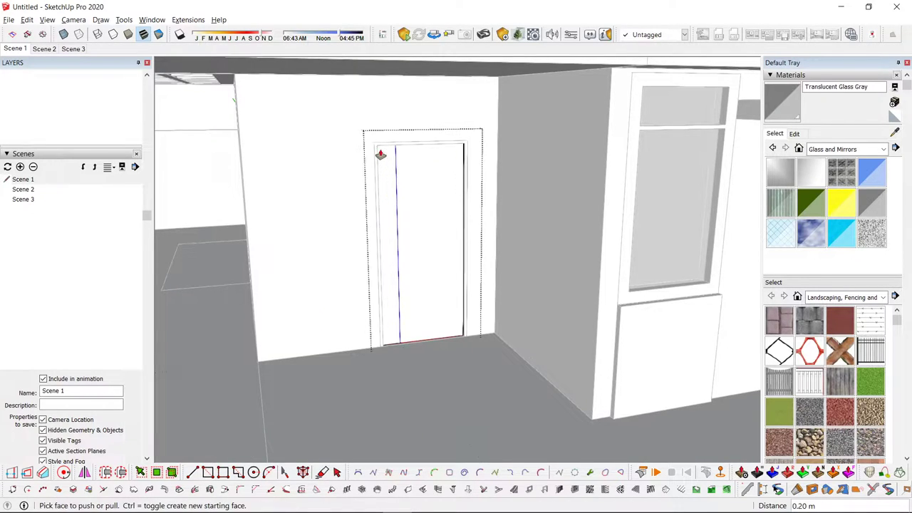
key(space)
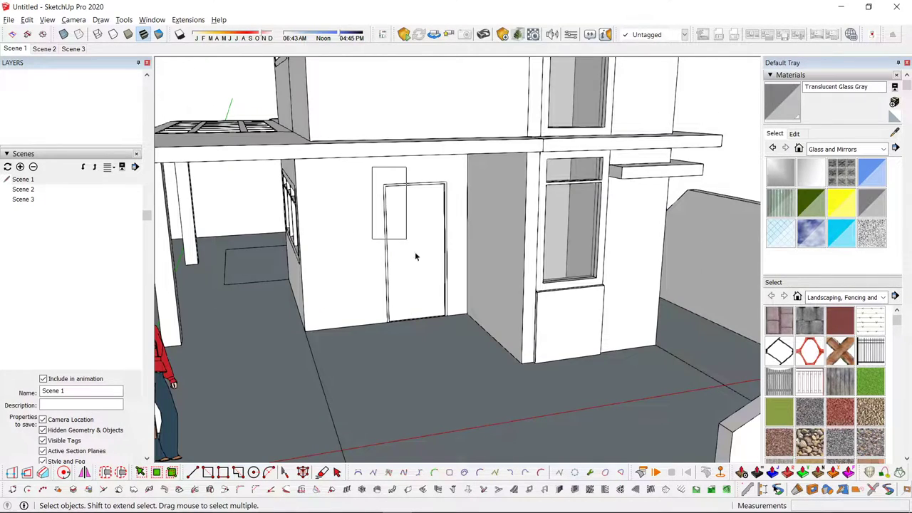
- Make the ground-floor door frame and panel a component named D1
click(416, 257)
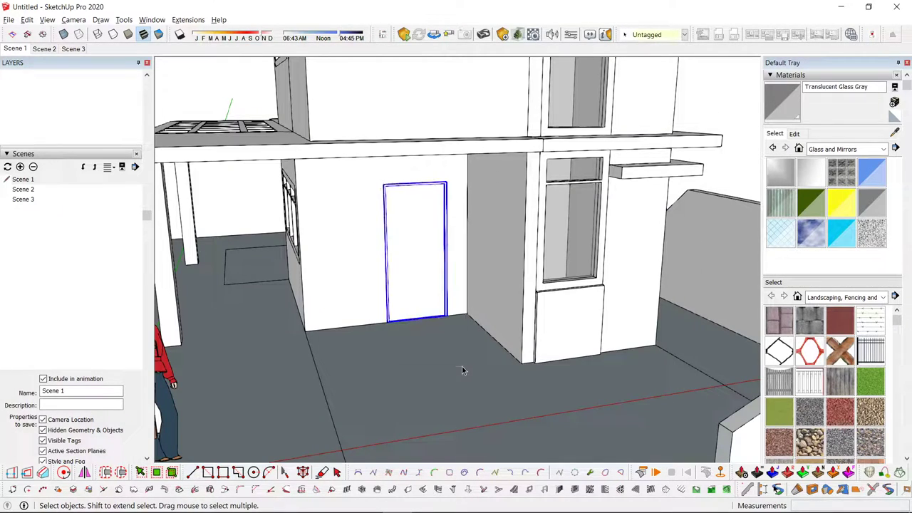
right_click(430, 255)
click(482, 325)
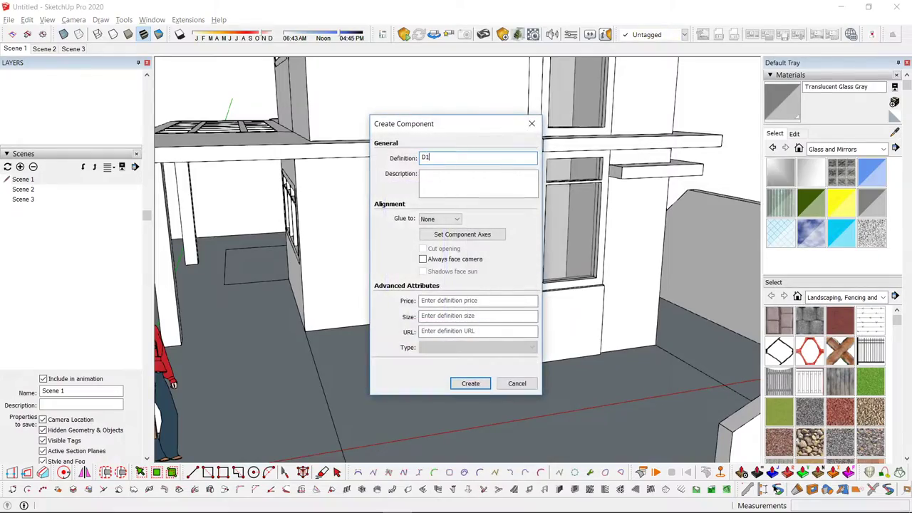
key(Return)
- Check the balcony door in X-ray view and make it a component without replacing the existing W2 definition
scroll(485, 321, down, 5)
scroll(434, 117, up, 4)
drag(420, 111, 508, 354)
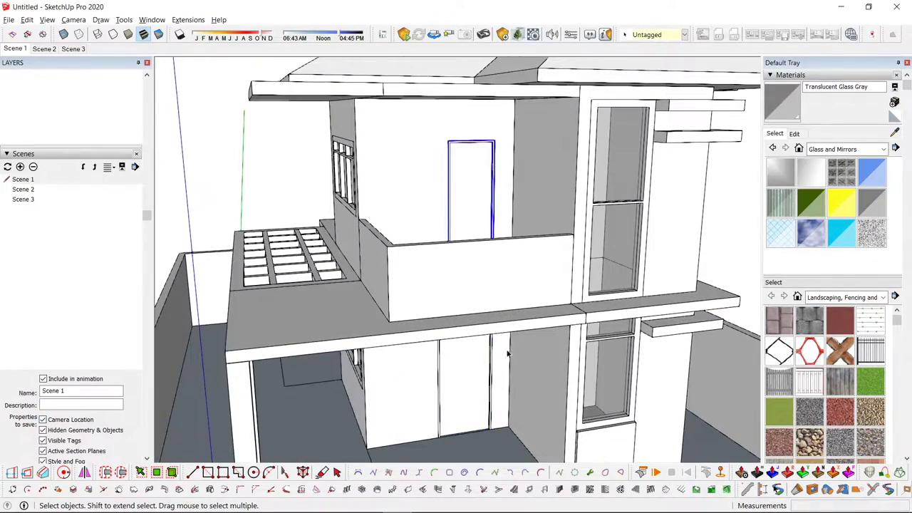
key(x)
middle_drag(485, 227, 575, 235)
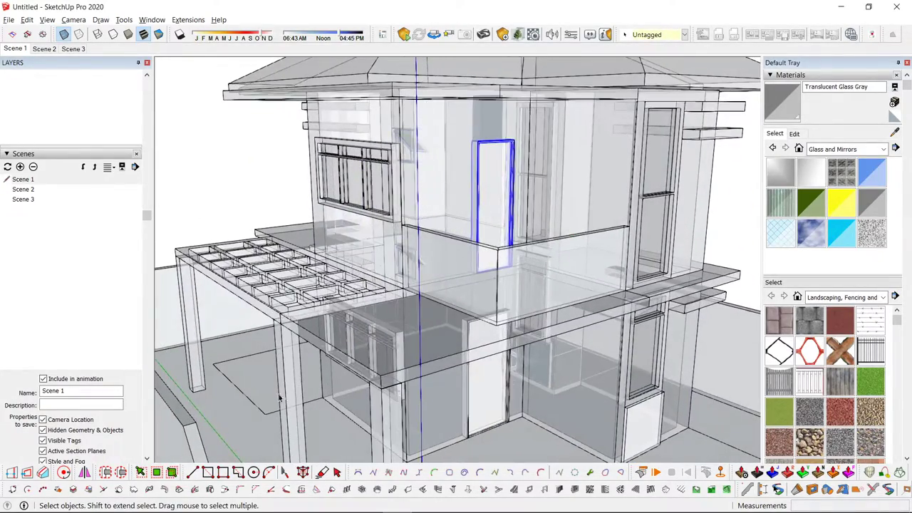
middle_drag(523, 207, 478, 270)
scroll(478, 270, up, 2)
key(x)
right_click(488, 197)
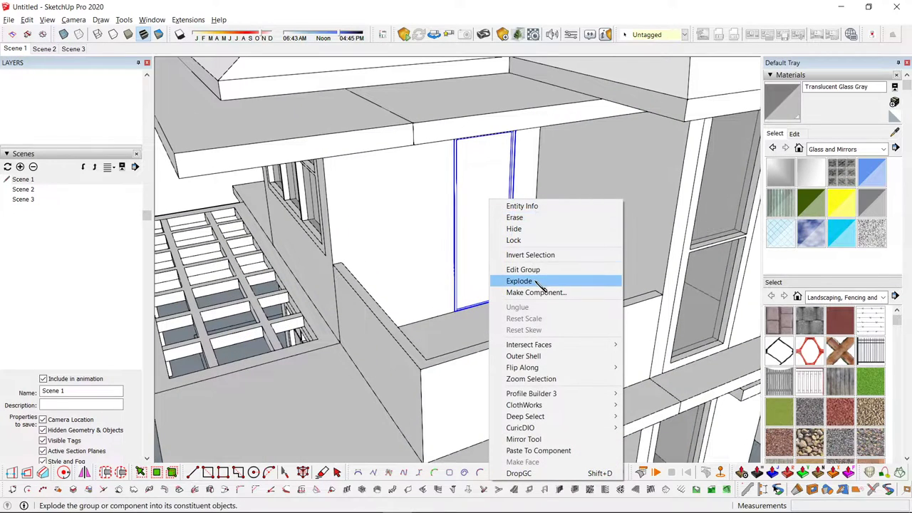
click(538, 292)
text(W2)
key(Return)
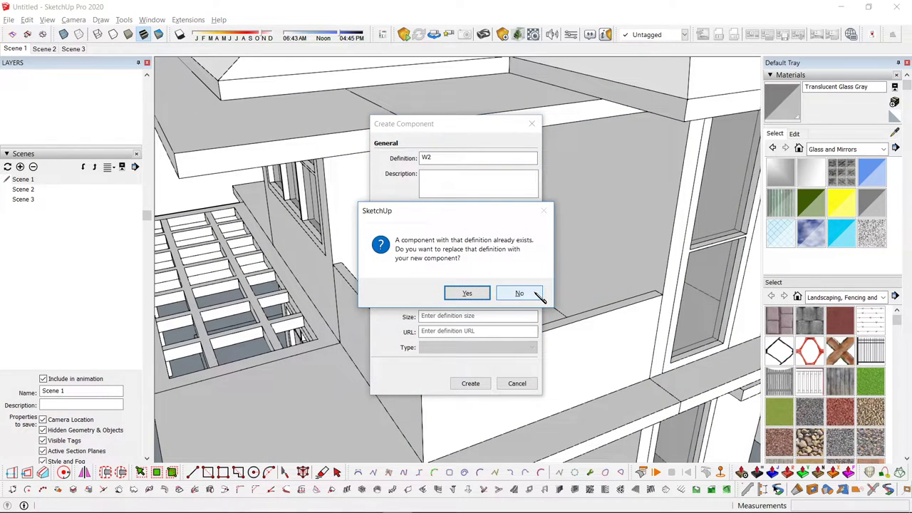
click(534, 296)
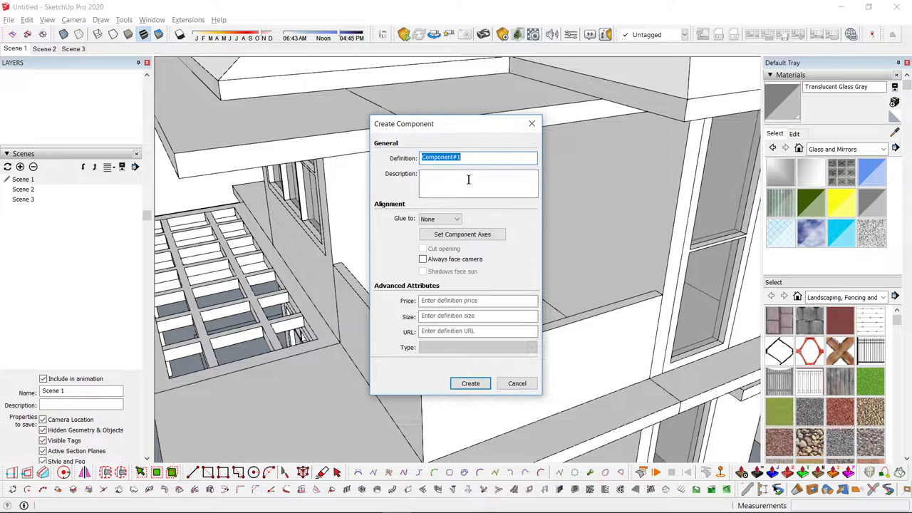
click(471, 385)
scroll(476, 224, down, 4)
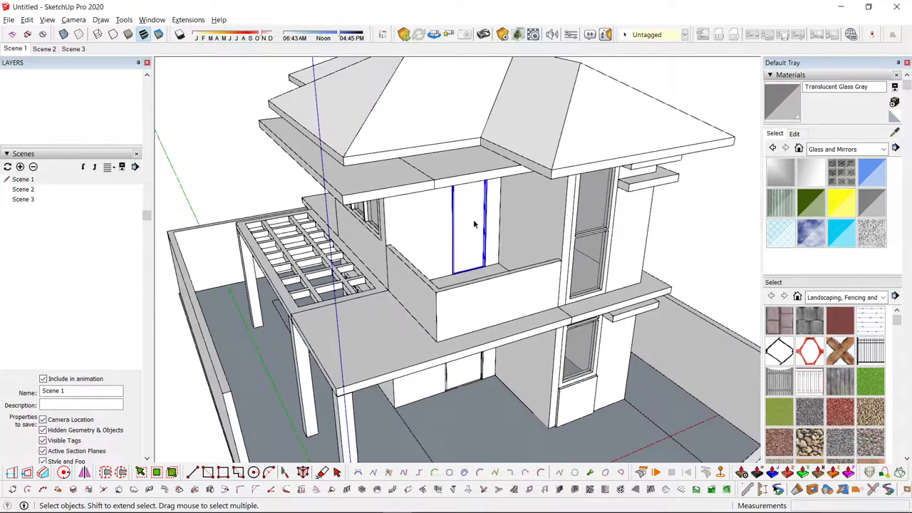
drag(546, 163, 413, 319)
scroll(414, 319, down, 1)
middle_drag(462, 266, 470, 210)
middle_drag(491, 285, 698, 300)
middle_drag(613, 302, 641, 296)
scroll(404, 259, up, 6)
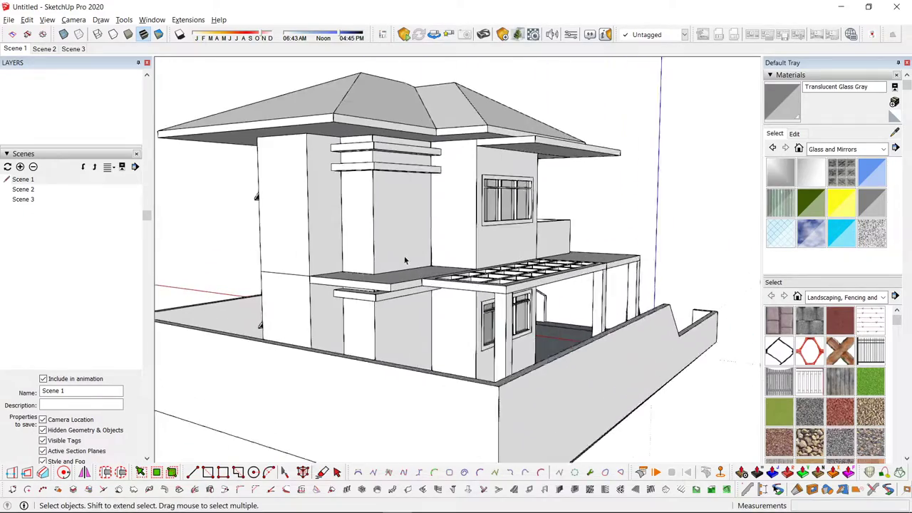
middle_drag(366, 233, 379, 349)
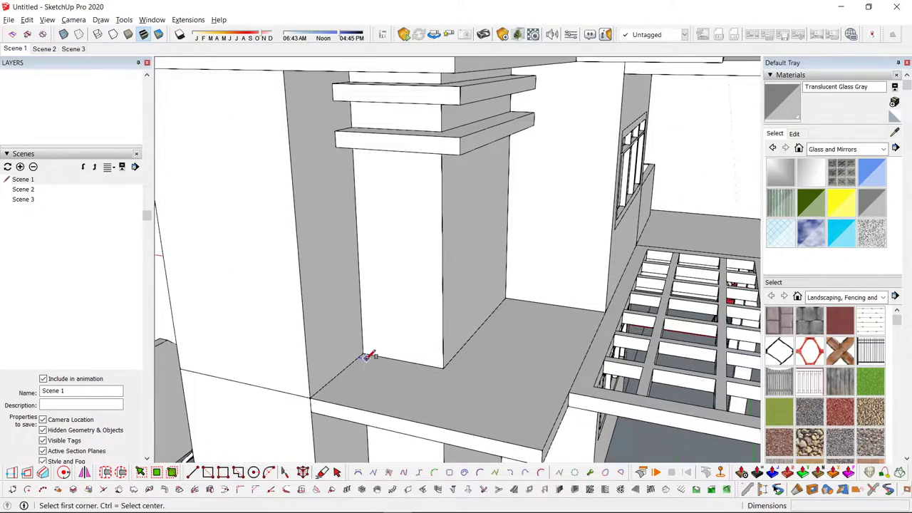
scroll(365, 353, down, 5)
middle_drag(447, 324, 338, 391)
scroll(356, 385, down, 3)
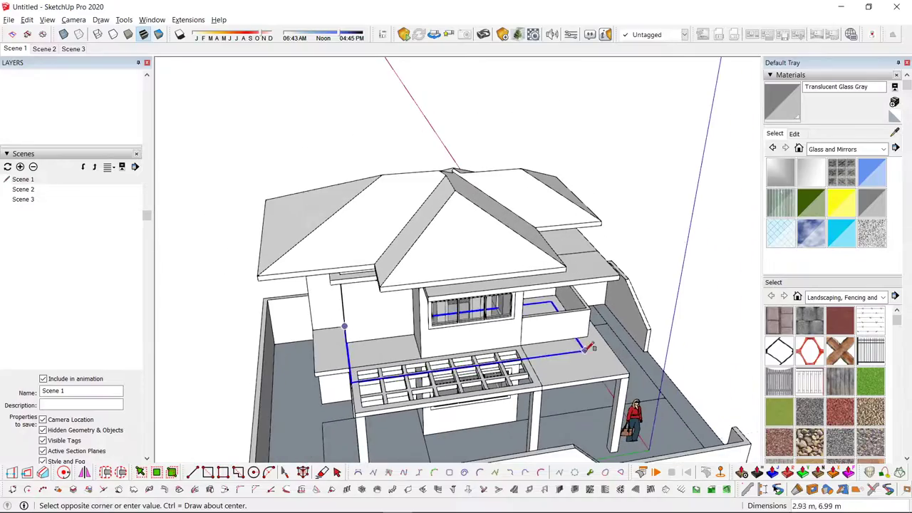
key(space)
- Load Railing Assembly 14 from the Profile Builder assembly examples for the side slab
middle_drag(207, 338, 721, 273)
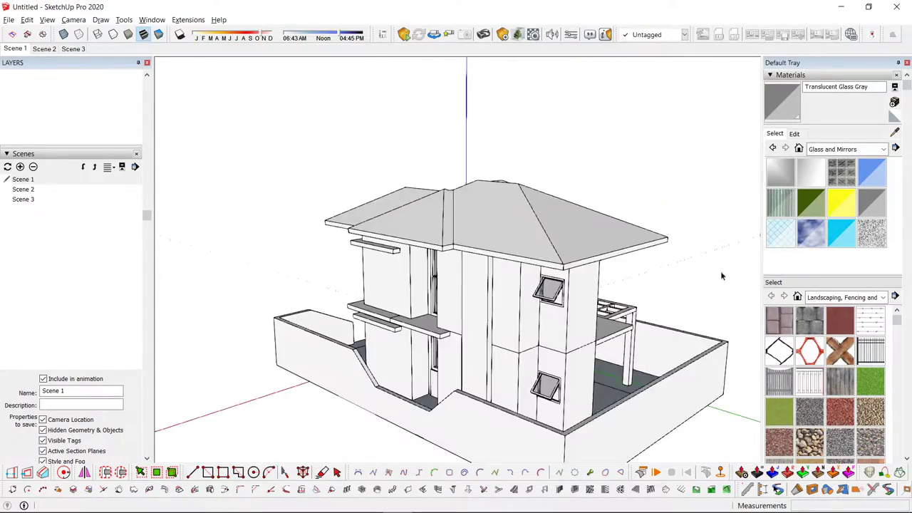
middle_drag(456, 260, 788, 351)
middle_drag(232, 328, 275, 380)
scroll(529, 358, up, 4)
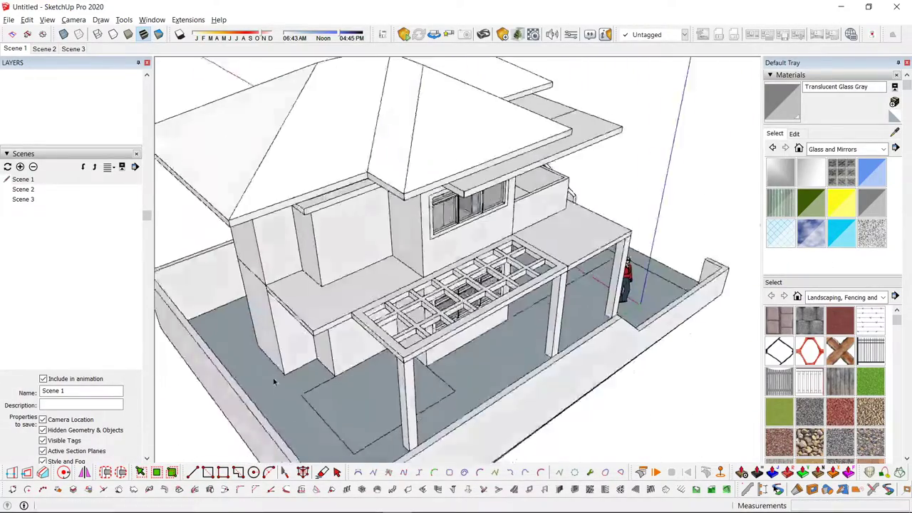
scroll(370, 344, up, 3)
scroll(323, 282, up, 5)
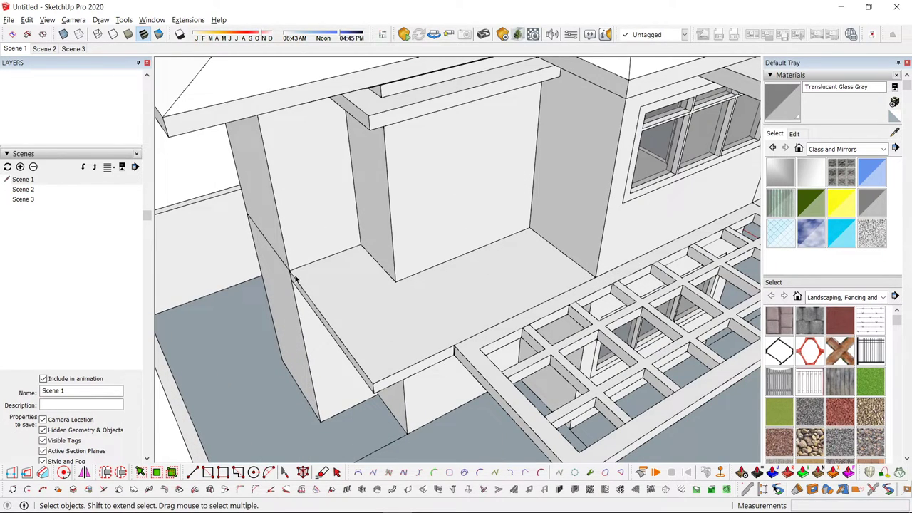
key(w)
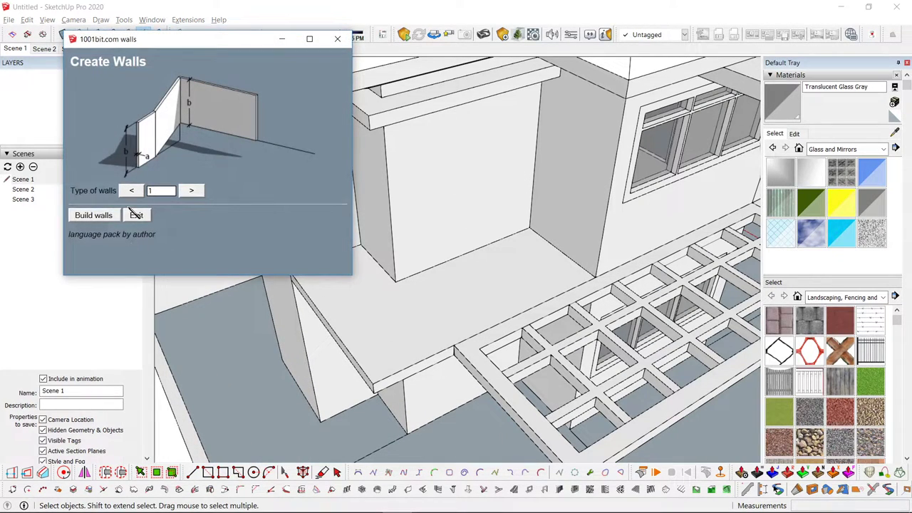
click(338, 40)
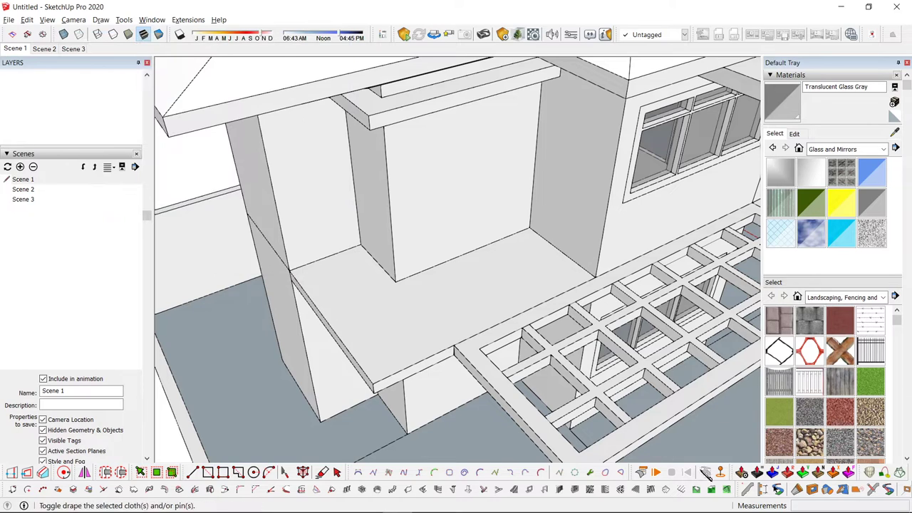
click(763, 490)
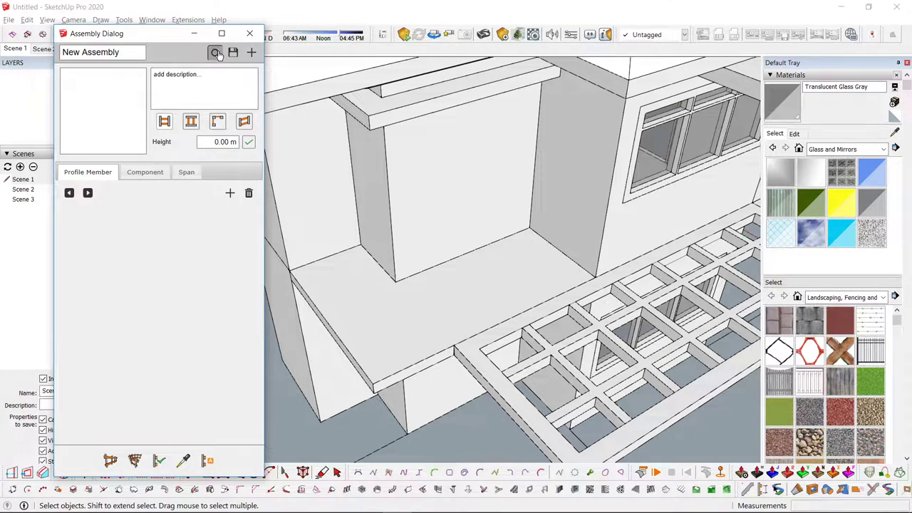
click(215, 53)
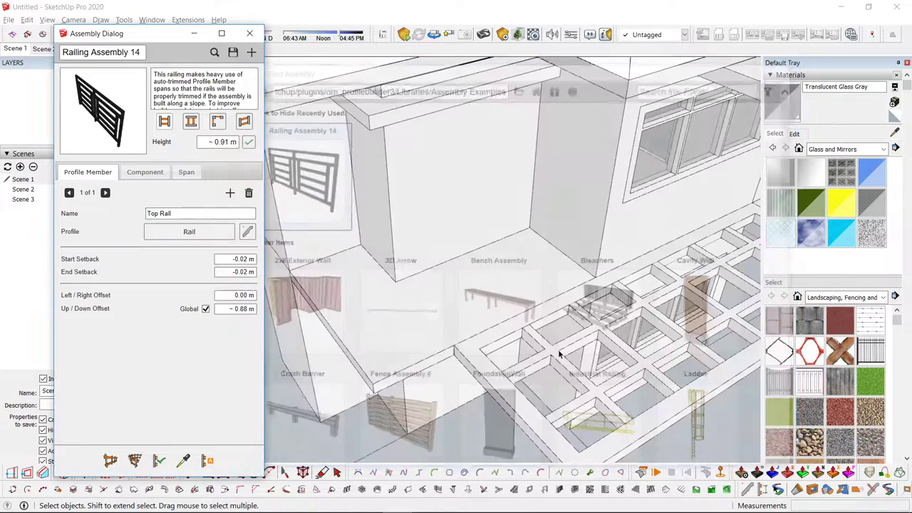
- Build the railing along the two outer edges of the upper side slab, up to the wall beside the window
click(110, 461)
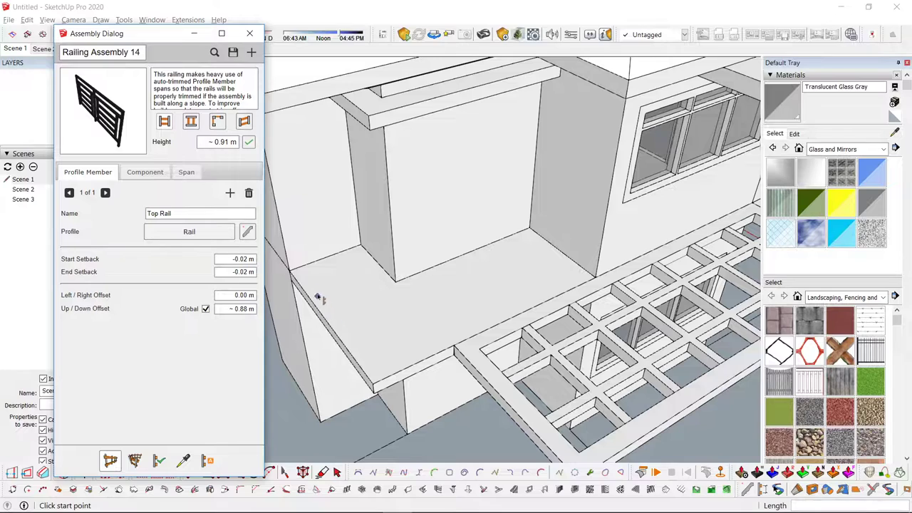
click(289, 270)
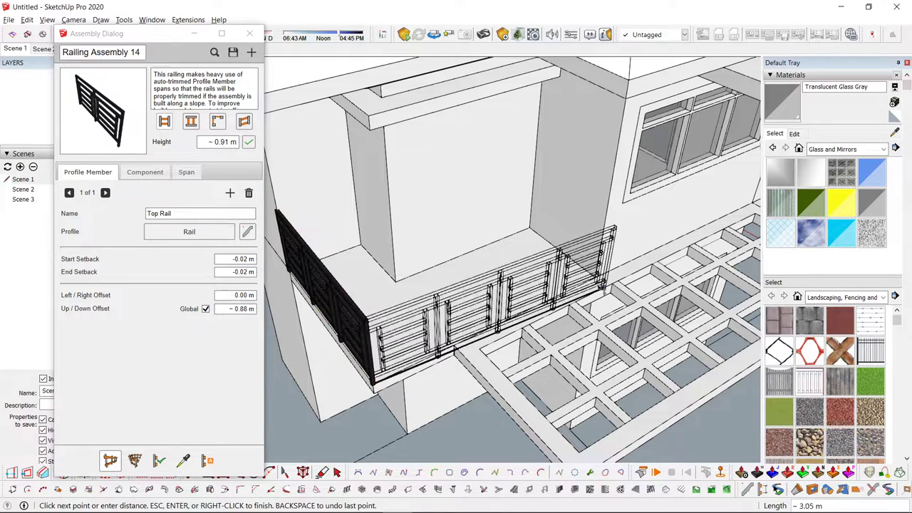
click(594, 280)
key(Escape)
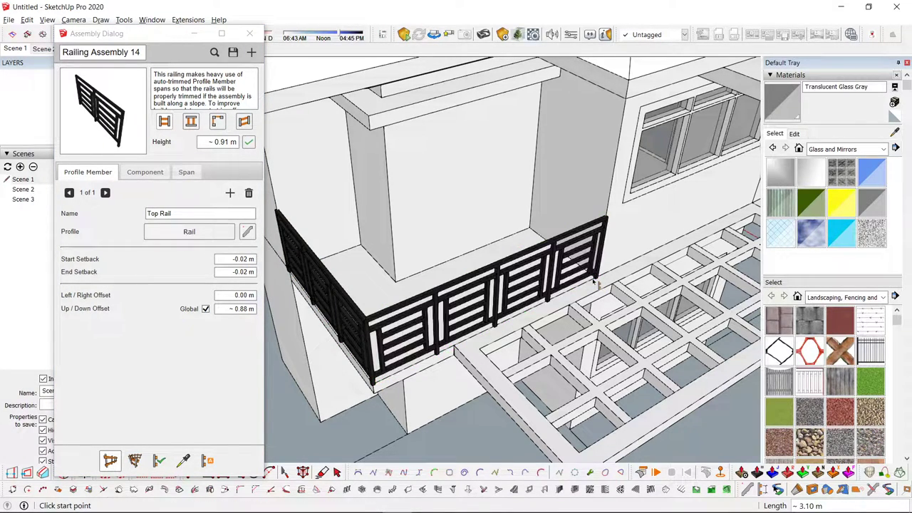
- Delete the solid parapet around the front balcony
scroll(440, 301, down, 6)
middle_drag(439, 301, 296, 362)
scroll(547, 300, up, 3)
key(space)
scroll(547, 300, up, 3)
click(547, 300)
middle_drag(576, 303, 438, 292)
key(Delete)
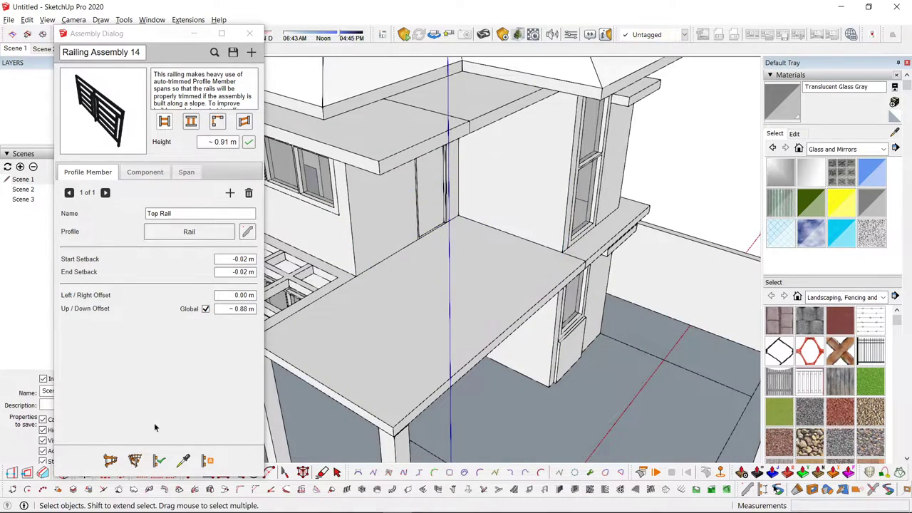
- Build Railing Assembly 14 around the open sides of the front balcony along its inset floor edges
click(134, 461)
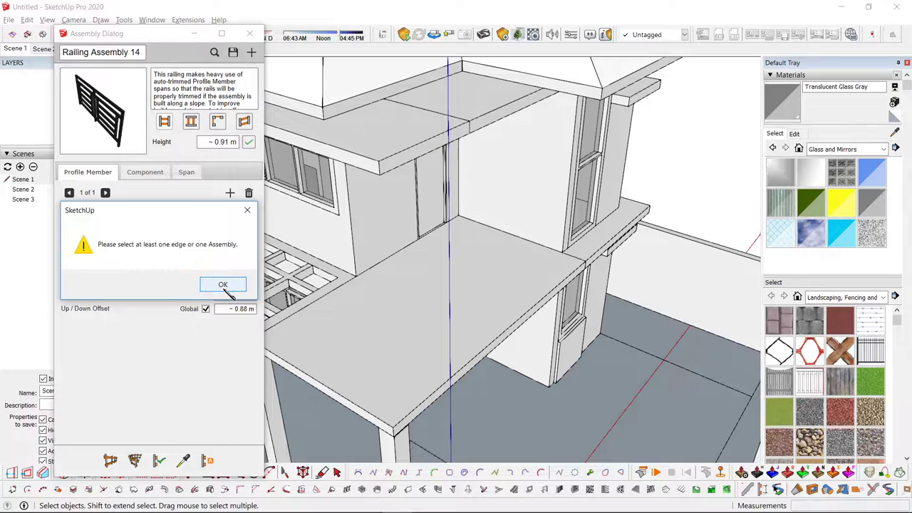
click(224, 289)
scroll(397, 317, down, 3)
middle_drag(397, 320, 444, 279)
scroll(413, 250, up, 3)
key(l)
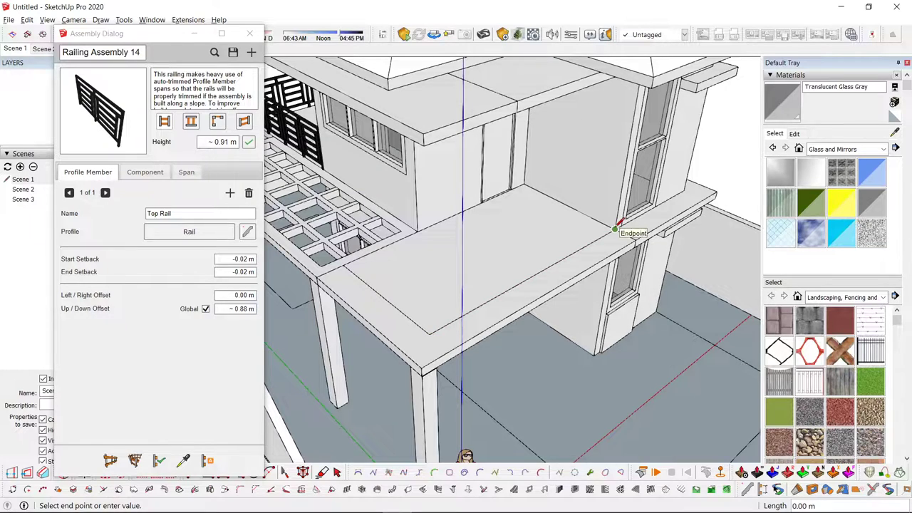
key(space)
click(108, 463)
scroll(419, 231, up, 2)
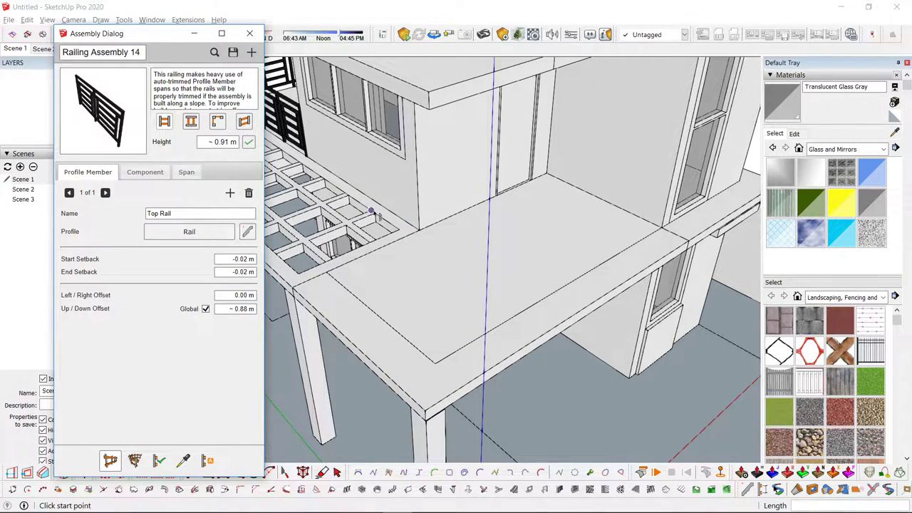
click(471, 4)
key(space)
scroll(349, 295, up, 2)
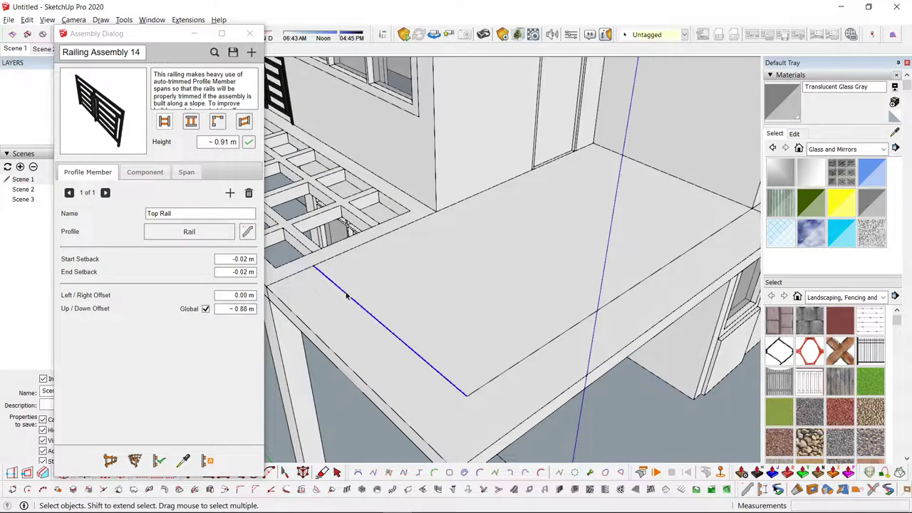
click(139, 463)
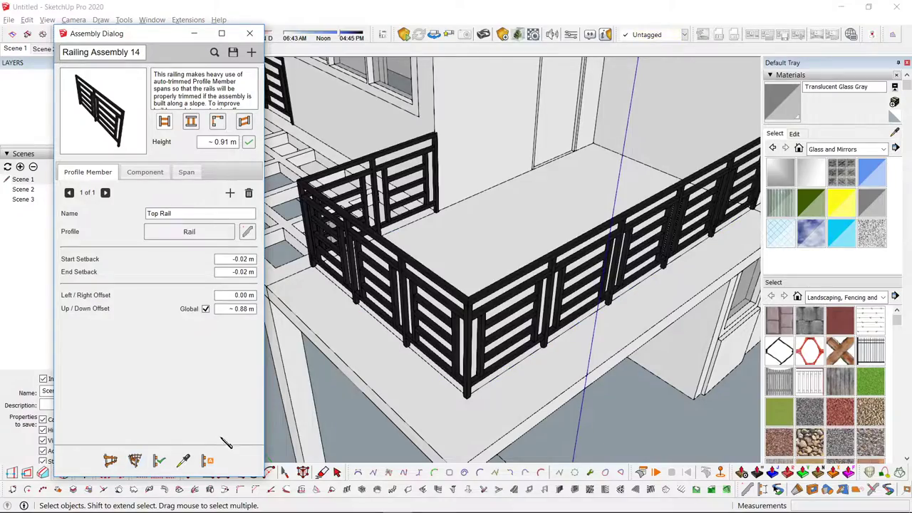
- Build a straight railing about 4.90 m long across the dip in the side boundary wall, between its two upper corners
scroll(463, 288, down, 5)
middle_drag(463, 292, 433, 189)
scroll(442, 214, down, 3)
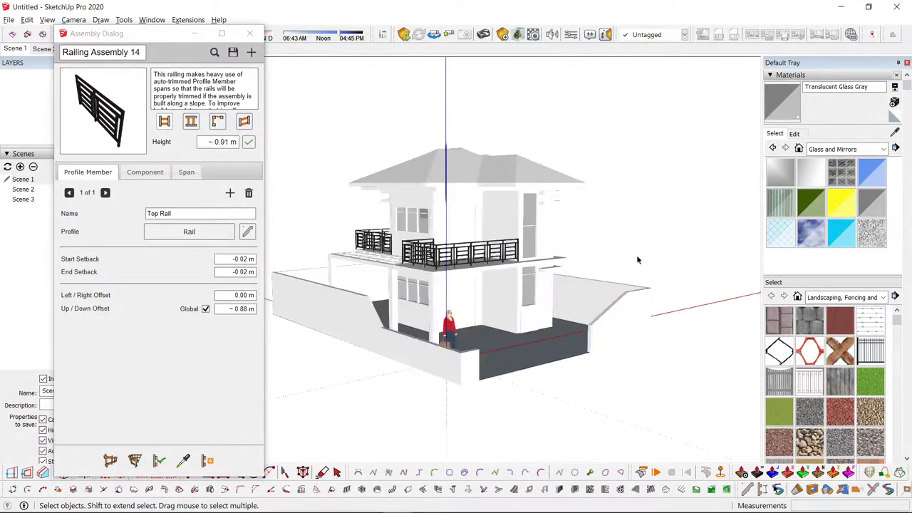
middle_drag(637, 255, 519, 285)
scroll(436, 288, up, 3)
scroll(436, 289, down, 5)
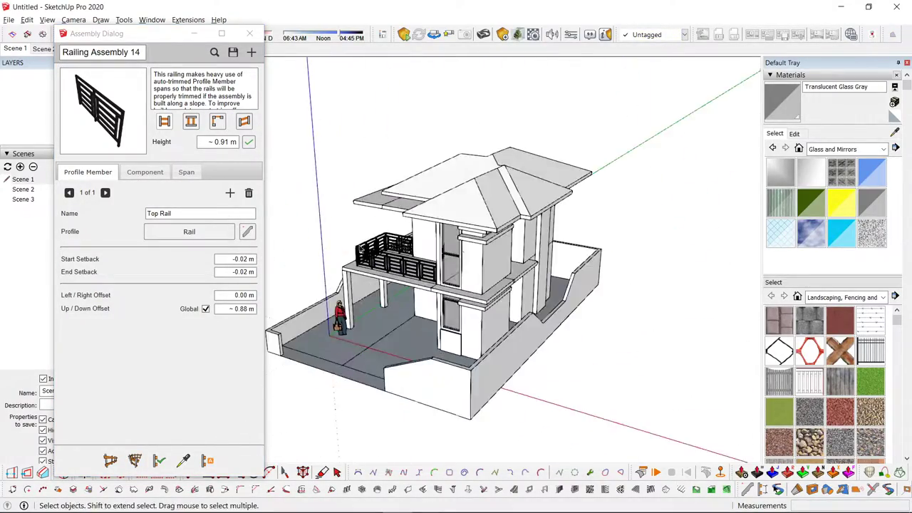
middle_drag(580, 254, 464, 345)
scroll(456, 285, up, 4)
scroll(438, 334, down, 4)
scroll(456, 317, up, 6)
scroll(484, 317, down, 3)
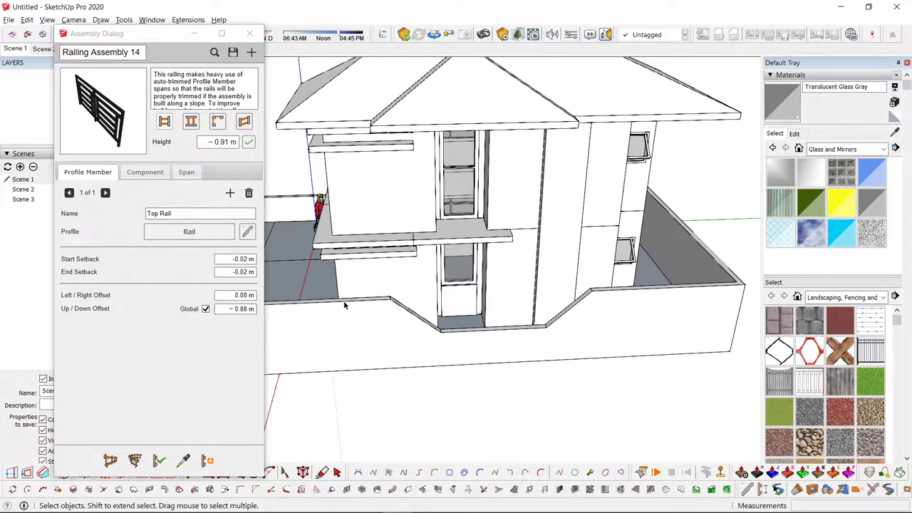
middle_drag(529, 343, 498, 376)
middle_drag(340, 342, 302, 362)
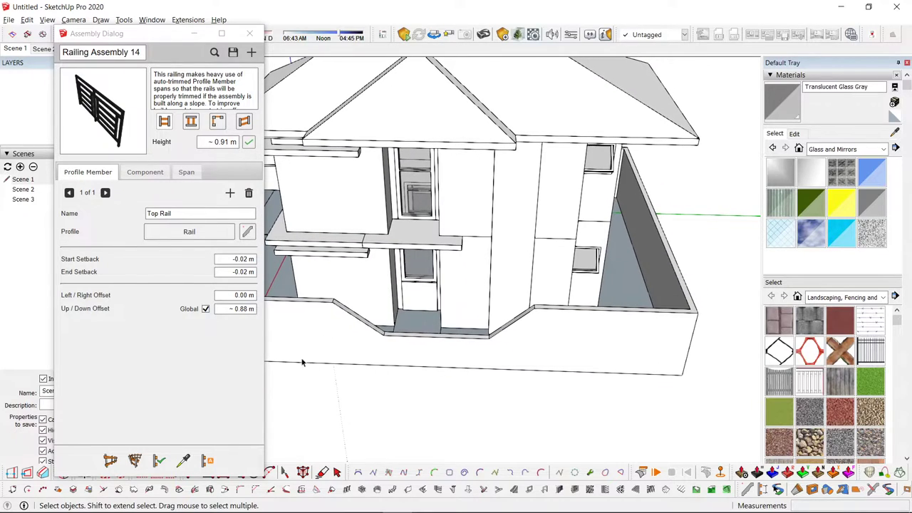
click(117, 462)
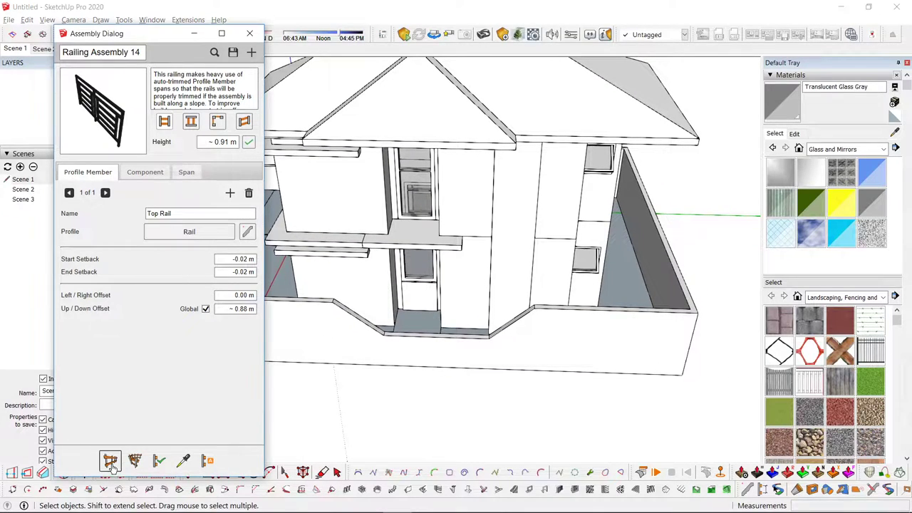
click(334, 302)
click(536, 310)
key(Return)
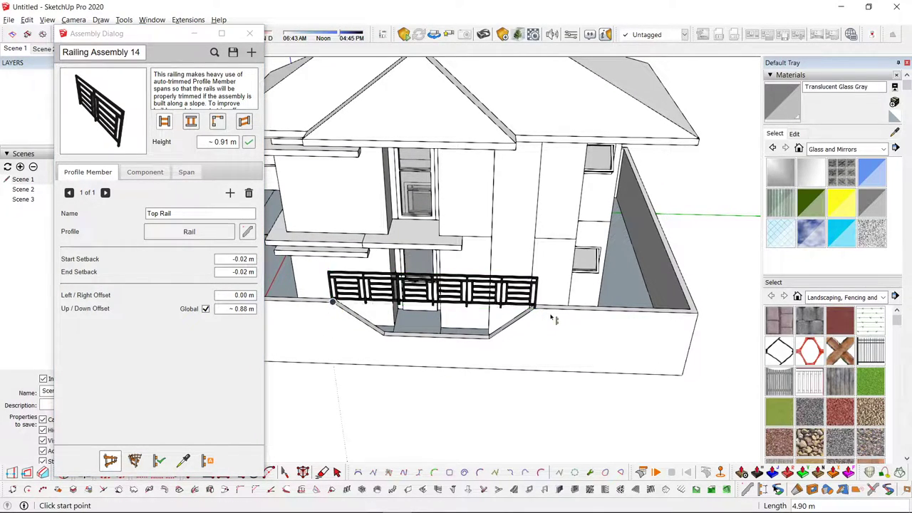
- Move the side-wall railing down so its end aligns with the top corner of the boundary wall
scroll(521, 292, up, 4)
key(space)
click(553, 286)
scroll(554, 286, down, 4)
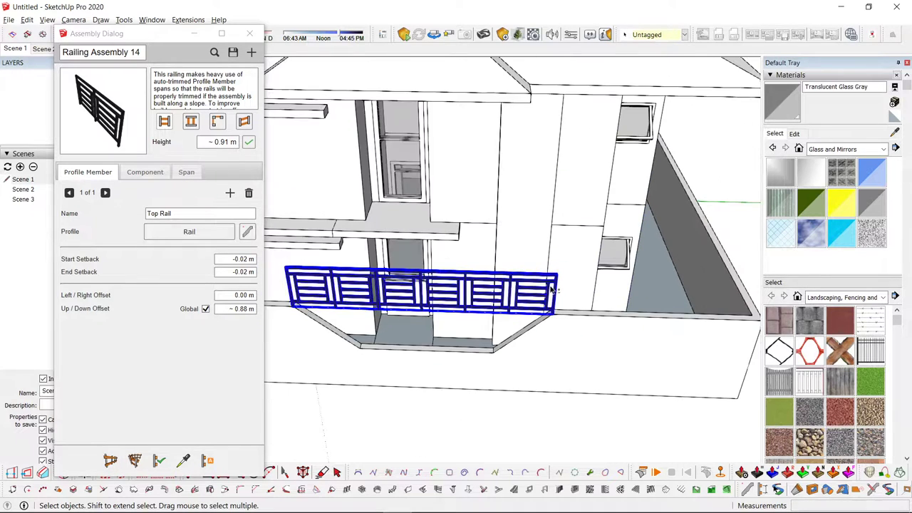
key(m)
click(554, 312)
click(548, 390)
key(space)
scroll(530, 385, up, 2)
key(c)
key(m)
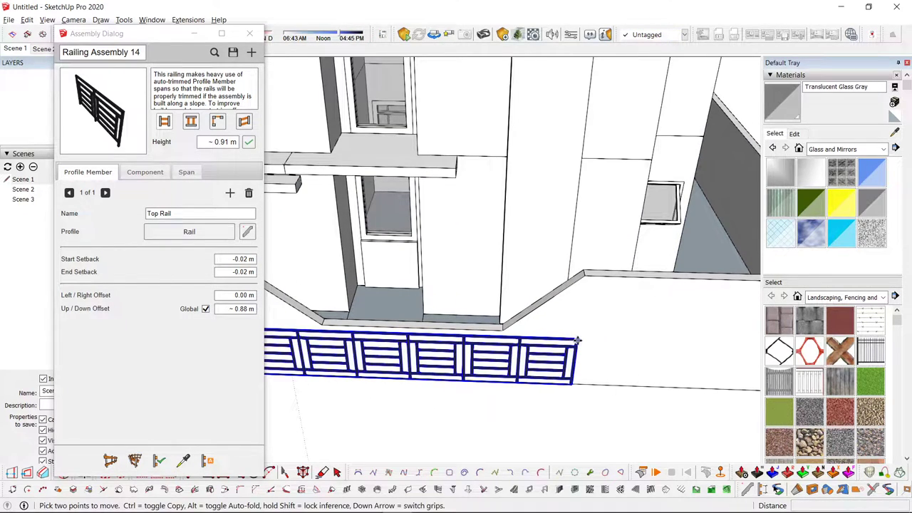
scroll(581, 334, up, 2)
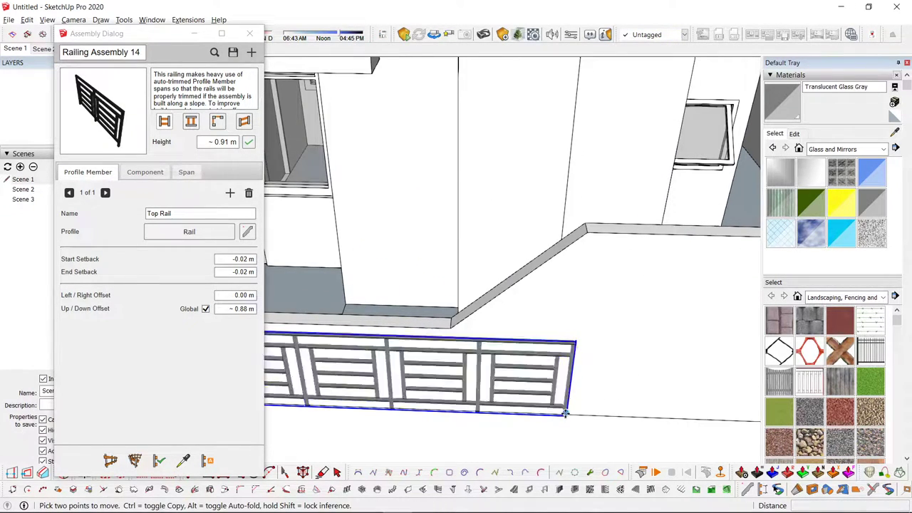
click(575, 341)
click(587, 237)
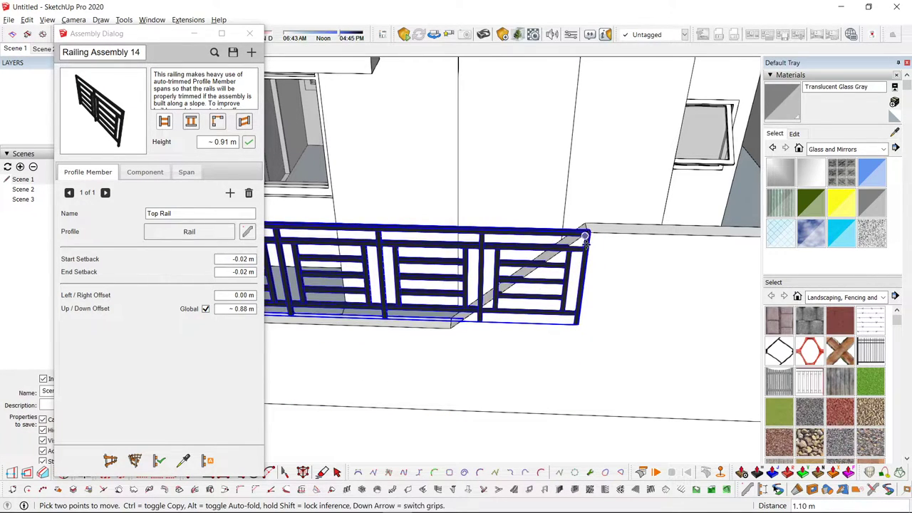
scroll(600, 238, up, 3)
click(580, 225)
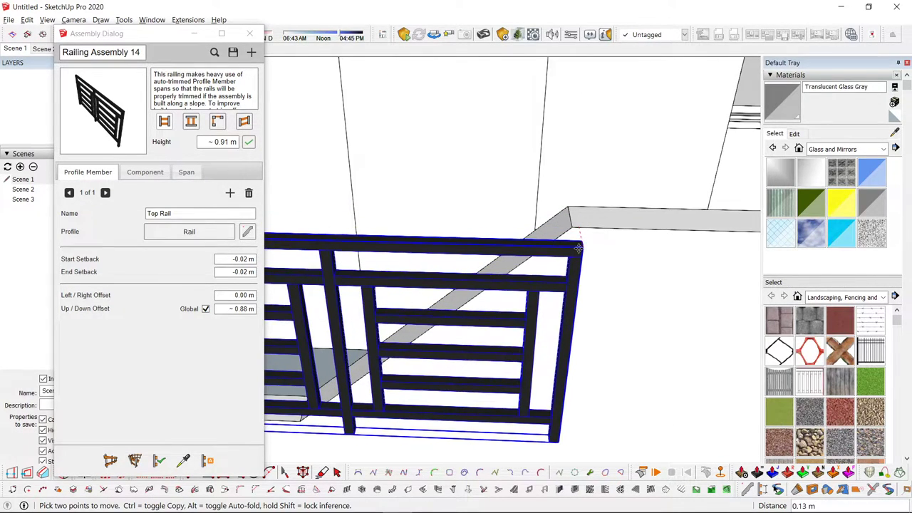
click(579, 225)
middle_drag(606, 225, 546, 368)
scroll(553, 332, up, 2)
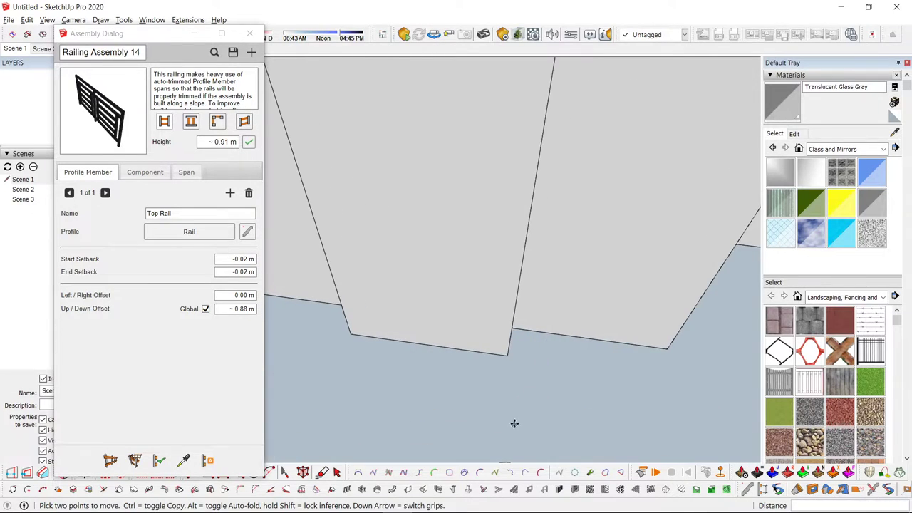
shift+middle_drag(515, 424, 565, 292)
scroll(568, 291, up, 2)
click(618, 236)
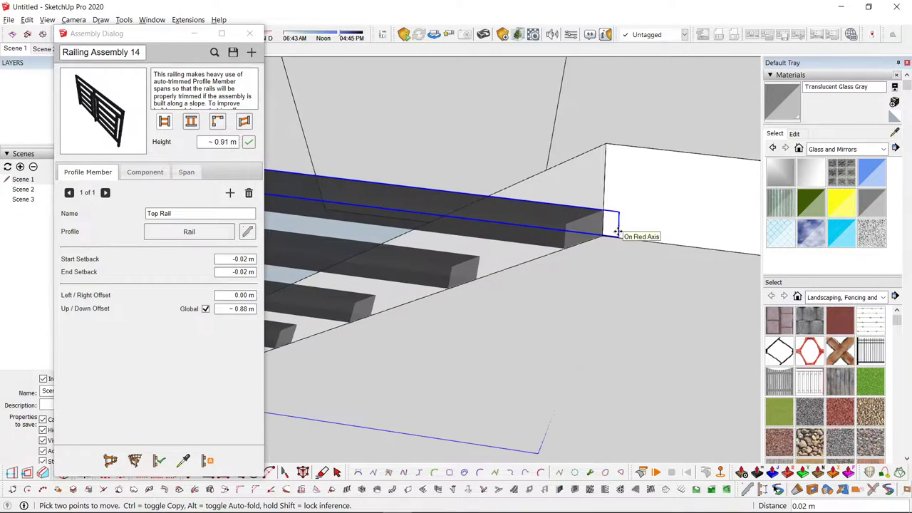
key(Escape)
click(617, 239)
drag(613, 208, 603, 190)
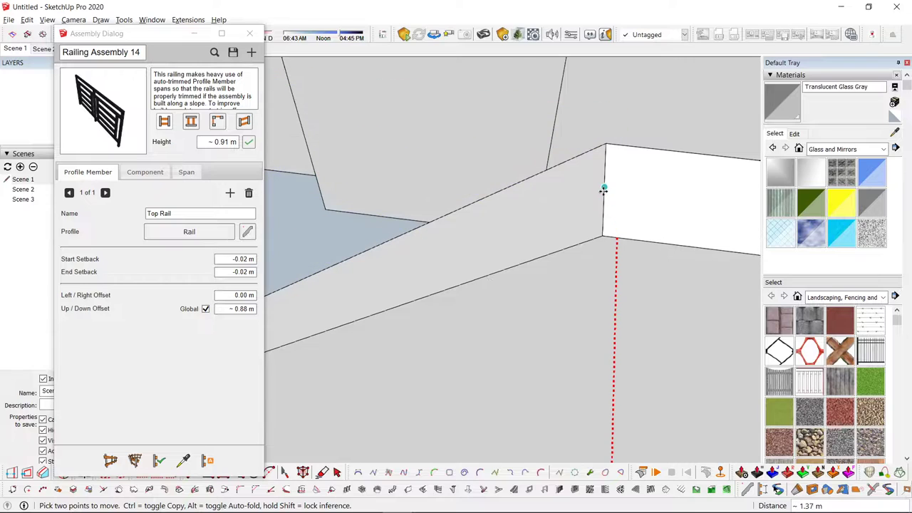
scroll(604, 189, down, 2)
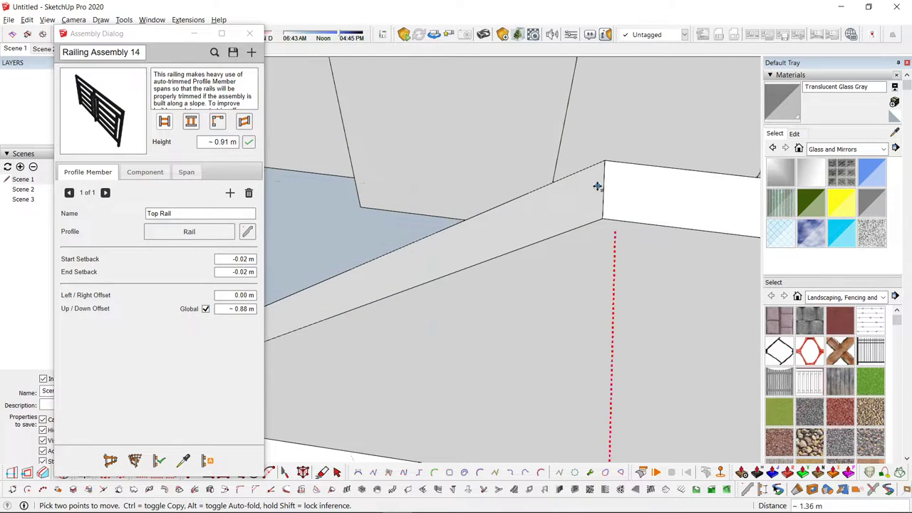
scroll(604, 188, down, 5)
key(Escape)
- Move the railing down and inward so its posts stand on the top of the wall's lowered section
key(space)
scroll(435, 253, up, 3)
middle_drag(408, 232, 667, 144)
scroll(485, 234, up, 2)
key(m)
click(459, 212)
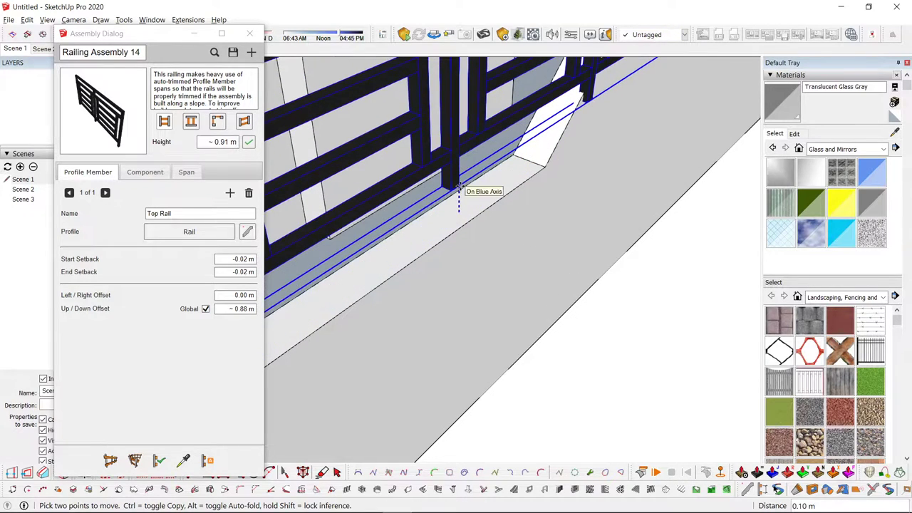
key(shift)
click(465, 216)
click(459, 233)
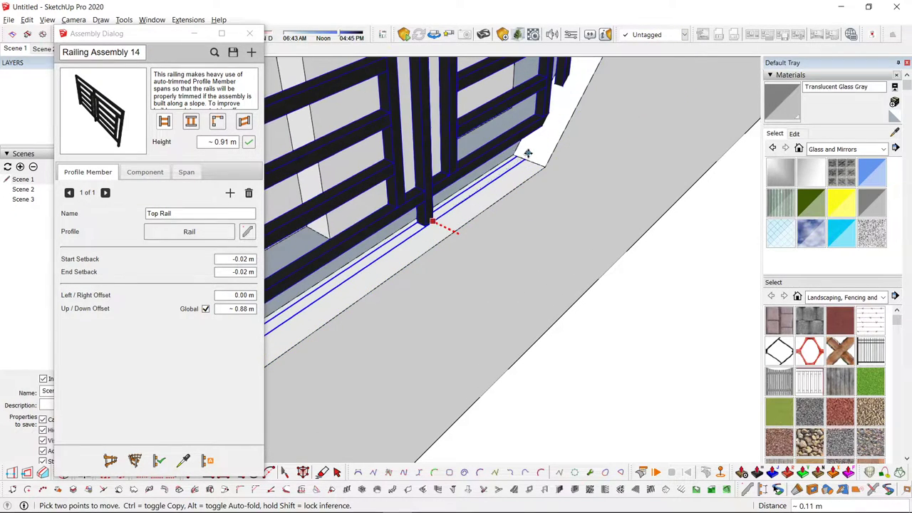
click(531, 159)
key(space)
- Copy the side-wall railing to the opposite boundary wall, placing it on the lower front section
scroll(452, 275, down, 8)
click(685, 235)
middle_drag(690, 229, 491, 293)
scroll(481, 314, up, 3)
scroll(388, 302, down, 3)
middle_drag(393, 299, 559, 184)
scroll(564, 178, down, 3)
scroll(528, 264, up, 1)
click(530, 251)
scroll(580, 280, up, 4)
middle_drag(531, 252, 865, 250)
key(m)
click(557, 243)
key(ctrl)
scroll(540, 269, down, 4)
scroll(538, 200, up, 4)
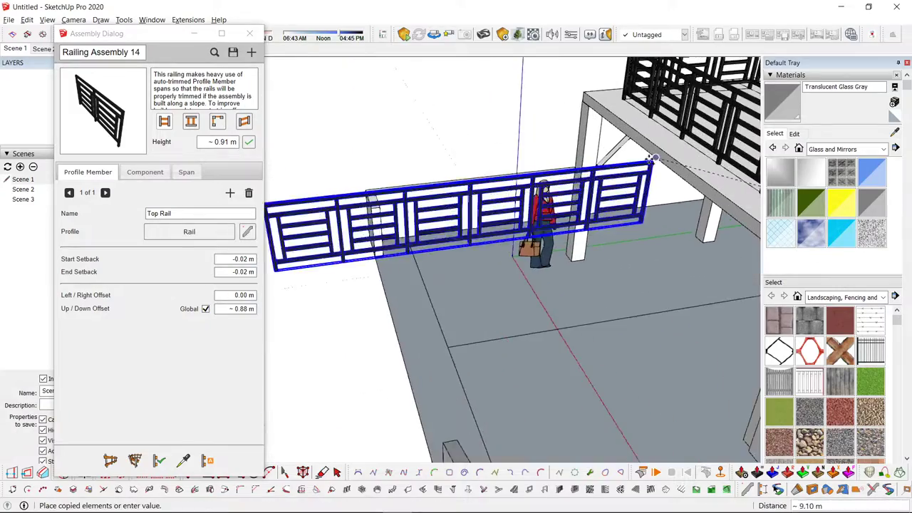
middle_drag(537, 199, 594, 229)
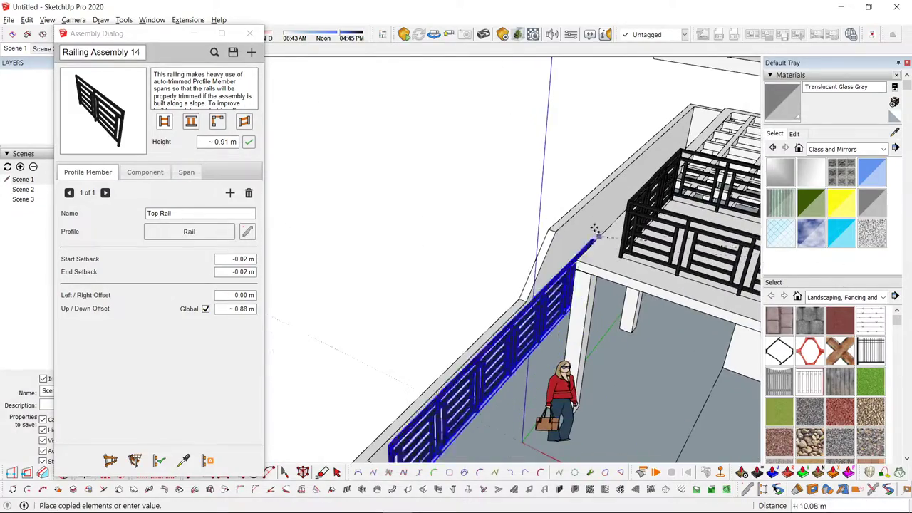
click(549, 230)
- Divide the boundary wall's top face at the railing's front end with a copied edge, and erase the overhanging piece
scroll(491, 279, down, 3)
middle_drag(491, 279, 712, 264)
scroll(524, 276, up, 4)
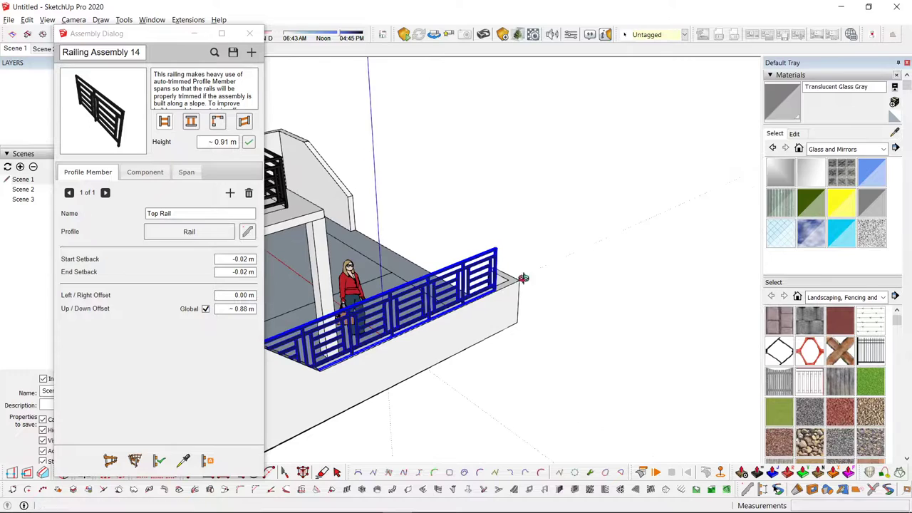
middle_drag(522, 276, 445, 283)
scroll(445, 283, up, 2)
scroll(406, 312, up, 3)
double_click(428, 323)
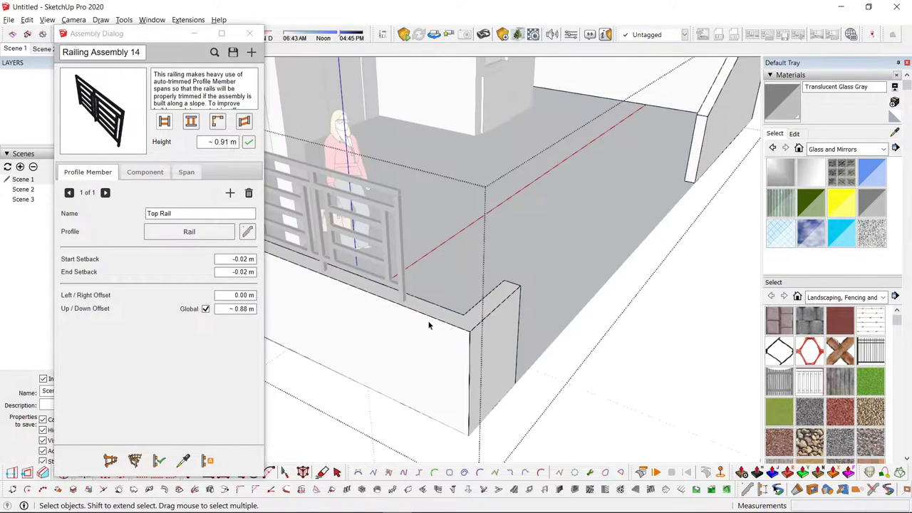
scroll(429, 324, up, 2)
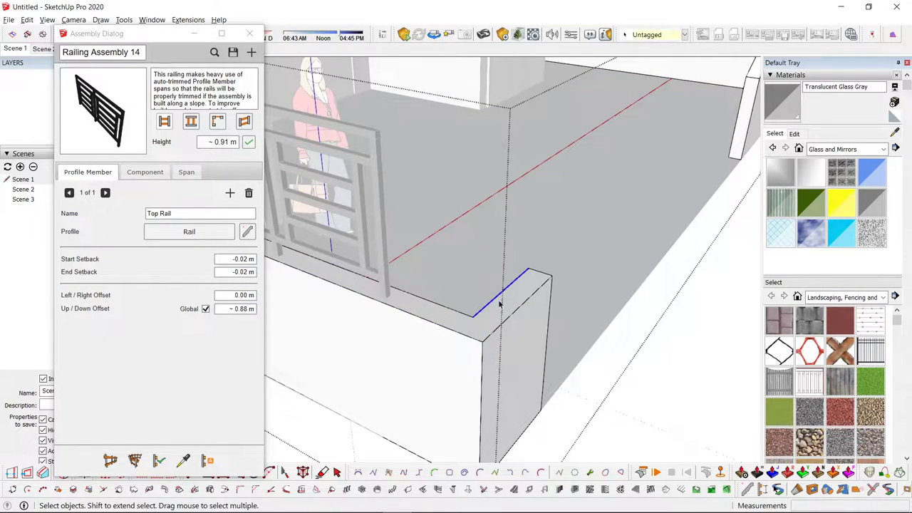
key(m)
key(ctrl)
click(528, 269)
scroll(381, 288, up, 2)
click(397, 303)
key(space)
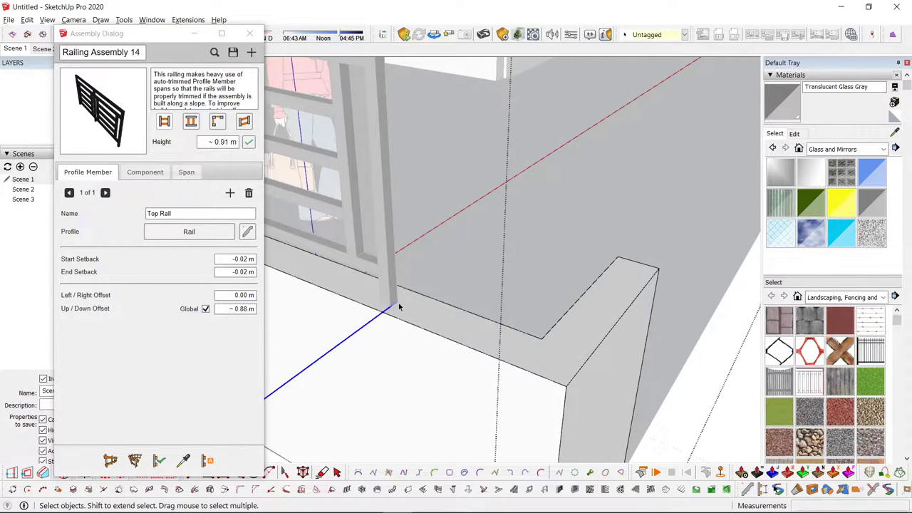
key(e)
click(333, 348)
key(space)
- Push/Pull the L-shaped front corner of the boundary wall up to about the railing's top
scroll(403, 332, down, 2)
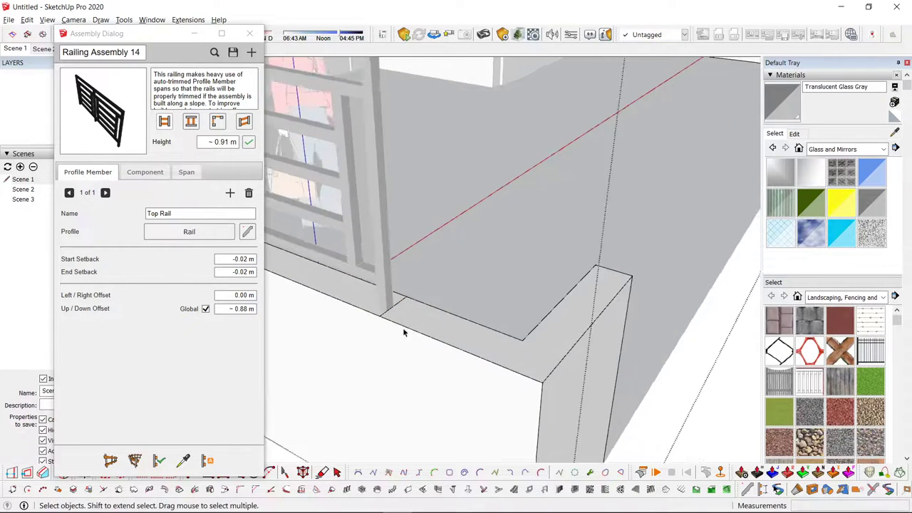
key(p)
click(408, 326)
scroll(407, 325, down, 3)
click(375, 205)
key(space)
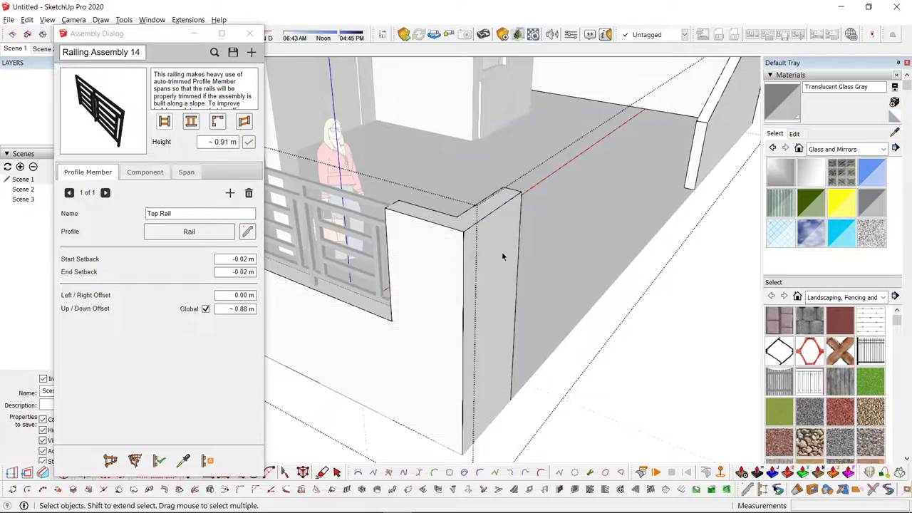
click(523, 250)
- Copy the column beside the standing figure to the end of the raised front wall corner as a gate post
scroll(526, 271, down, 5)
middle_drag(624, 265, 442, 288)
scroll(451, 205, up, 3)
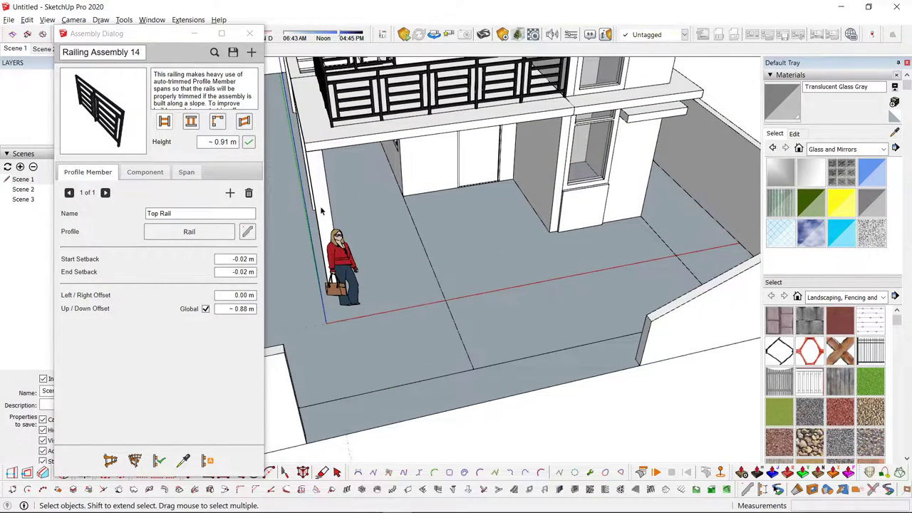
click(321, 210)
middle_drag(342, 235, 431, 285)
scroll(430, 285, up, 1)
key(m)
key(ctrl)
click(429, 308)
shift+middle_drag(482, 321, 478, 223)
scroll(460, 342, up, 2)
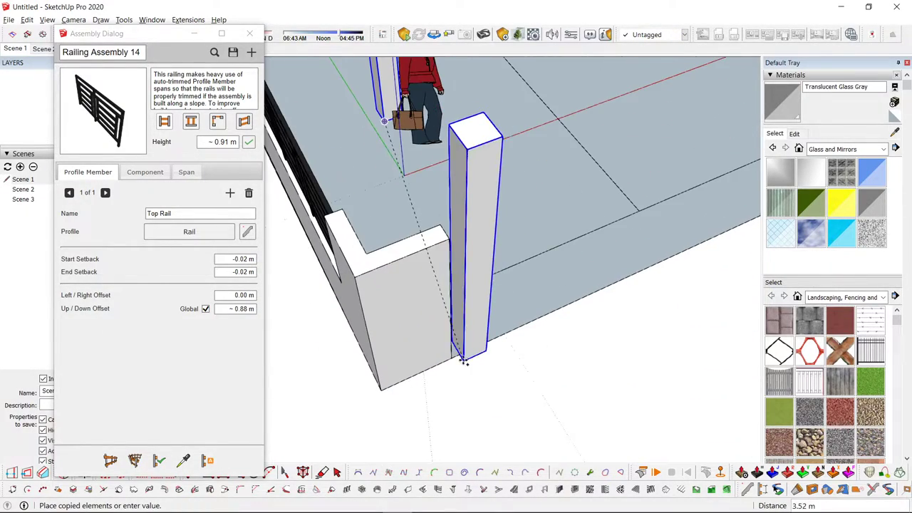
click(451, 359)
key(space)
scroll(294, 300, down, 5)
- Copy the gate post across the driveway opening to the end of the opposite front wall
middle_drag(531, 254, 428, 261)
scroll(375, 280, up, 2)
key(m)
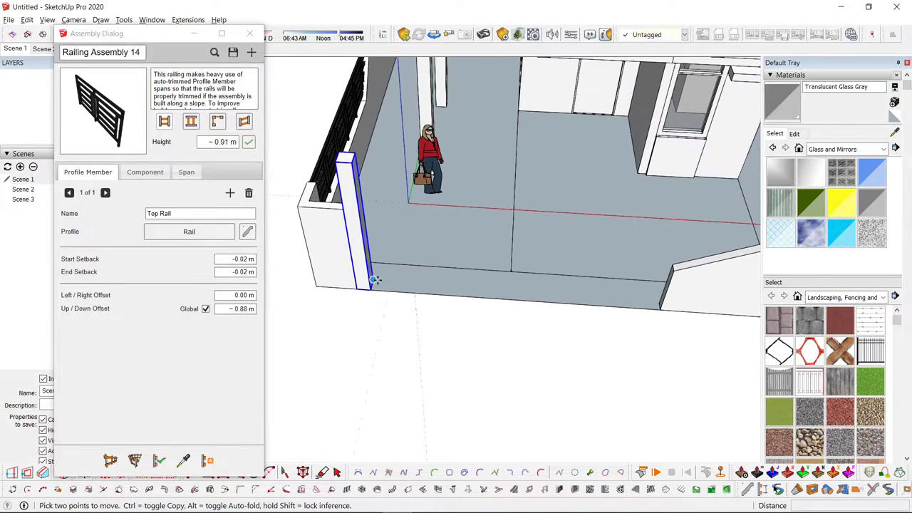
key(ctrl)
click(371, 290)
click(659, 309)
key(space)
scroll(679, 287, down, 4)
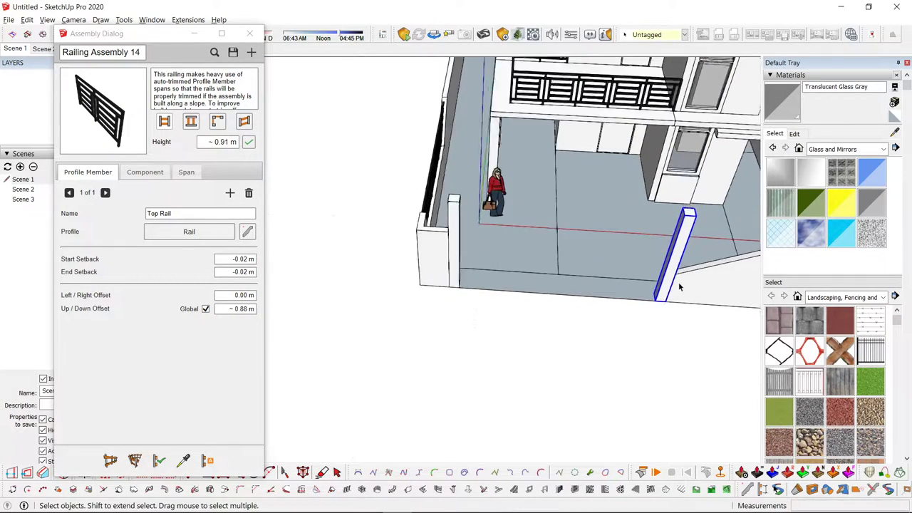
middle_drag(614, 281, 688, 225)
scroll(554, 183, up, 3)
middle_drag(550, 334, 481, 318)
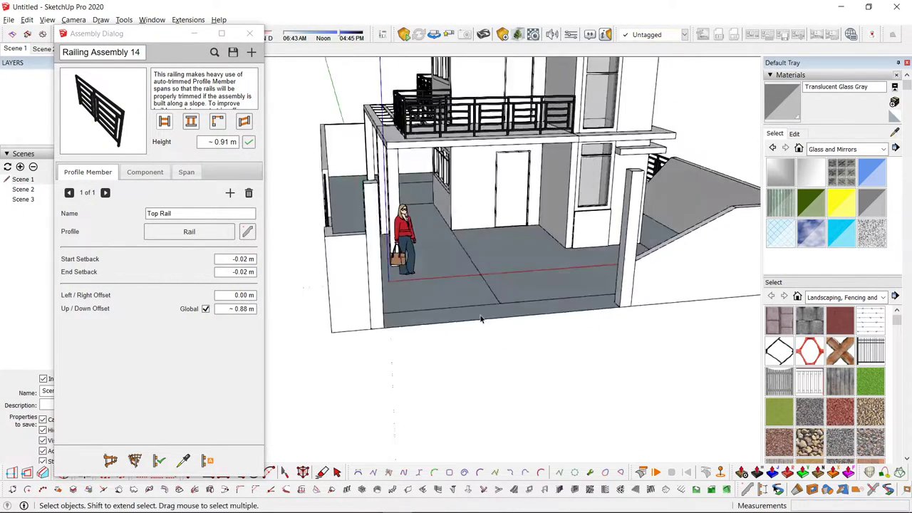
- Scale both gate posts together down to the height of the raised front wall corner
shift+click(635, 191)
middle_drag(547, 171, 537, 208)
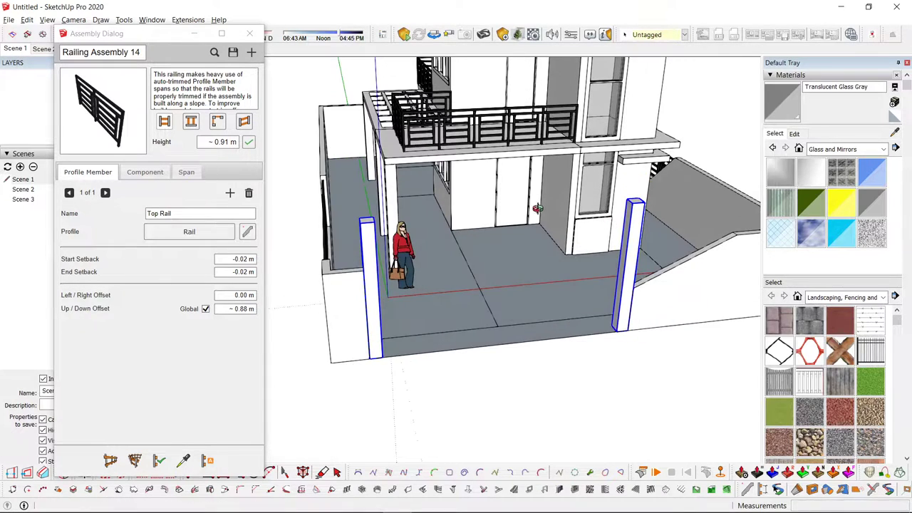
scroll(537, 212, up, 1)
key(s)
click(490, 209)
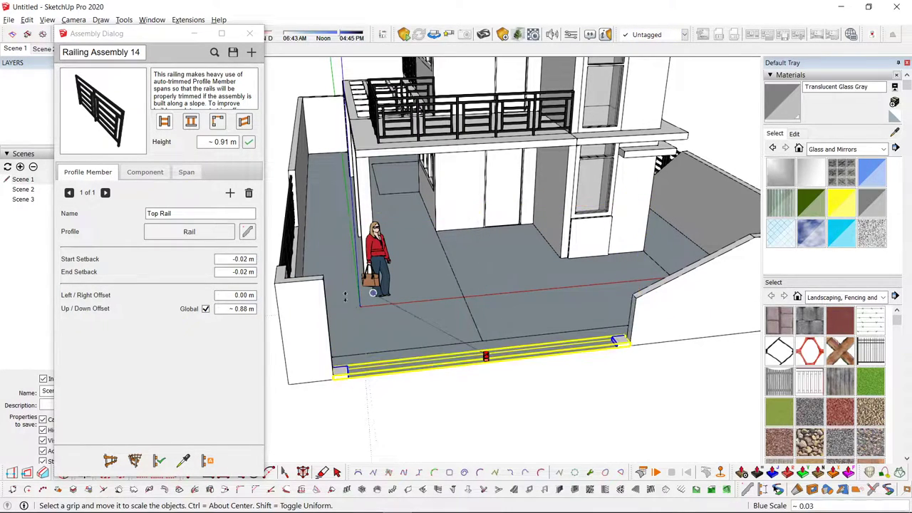
click(308, 280)
key(space)
scroll(394, 277, down, 3)
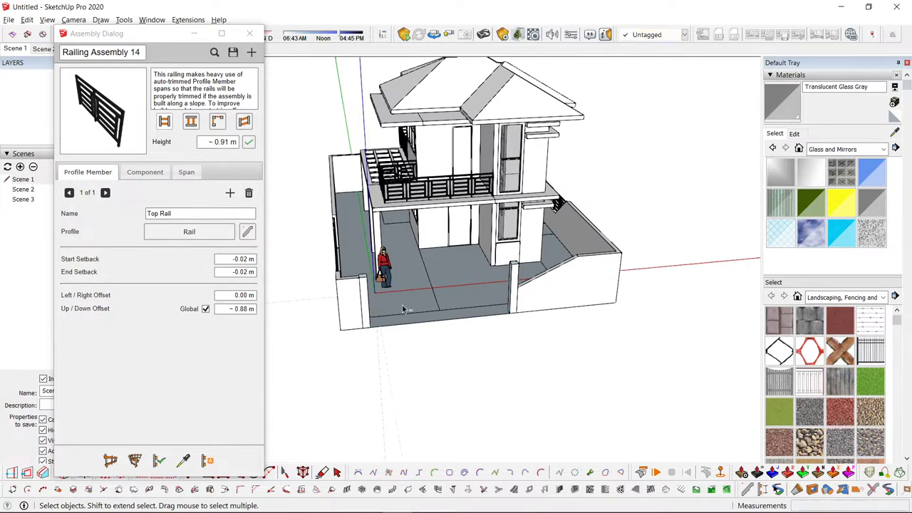
- Scale the gate post beside the standing figure upward so it rises moderately above the front wall corner
scroll(403, 308, up, 5)
scroll(335, 278, up, 2)
key(s)
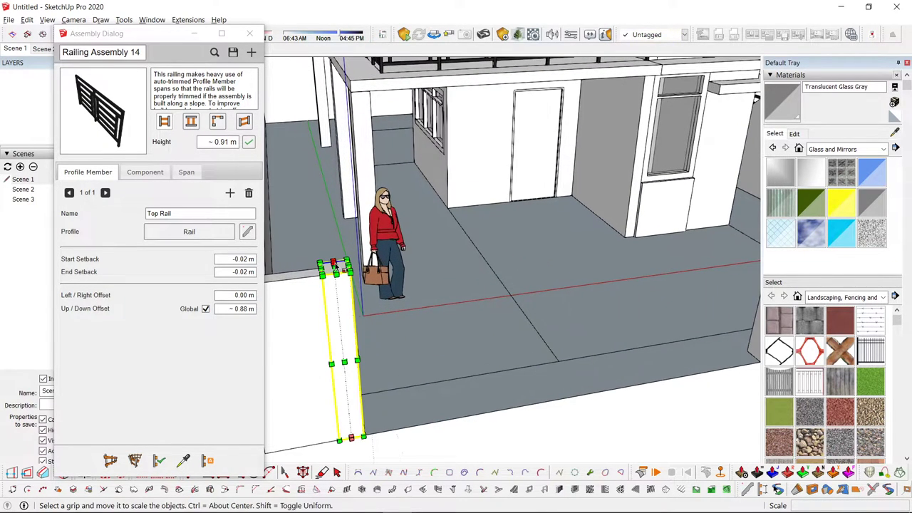
click(335, 267)
click(326, 207)
key(space)
scroll(402, 283, down, 4)
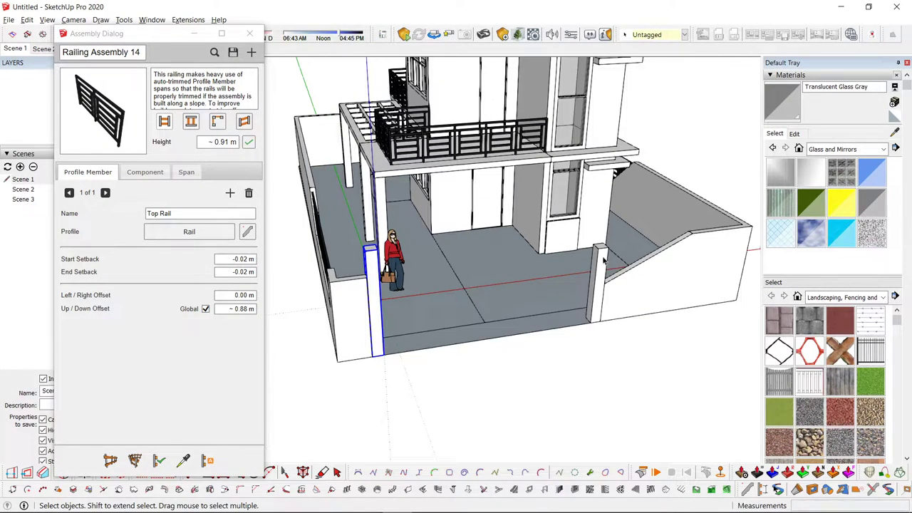
- Scale the opposite gate post to the same height as the post beside the standing figure
click(603, 262)
key(s)
scroll(607, 258, up, 2)
click(593, 249)
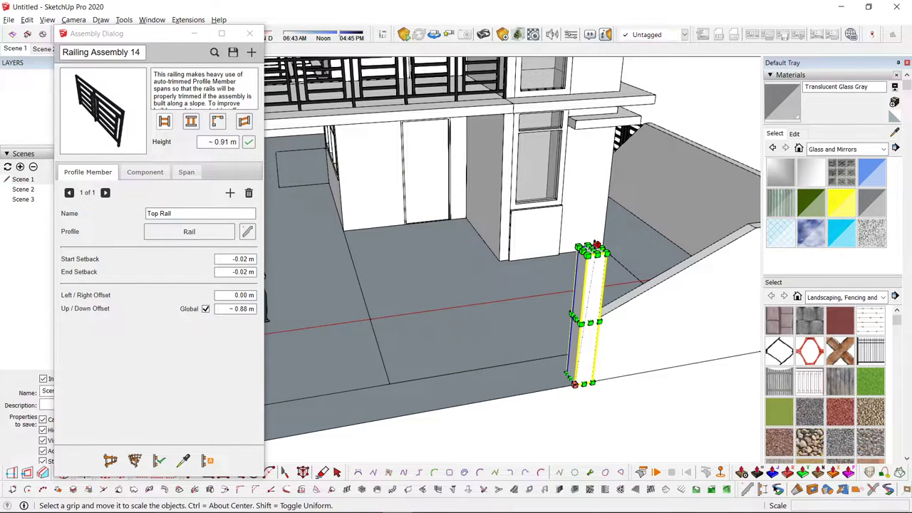
click(592, 250)
shift+middle_drag(285, 266, 474, 240)
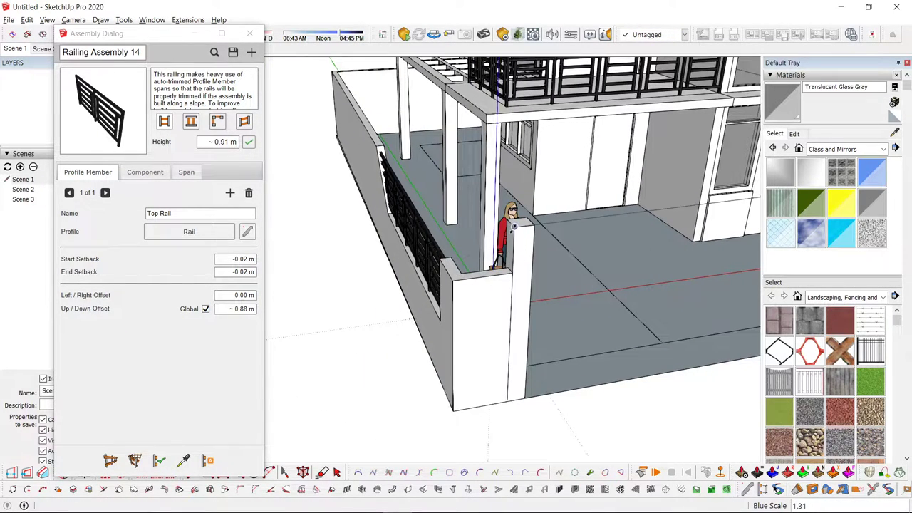
click(514, 226)
key(space)
- Paste a copy of the side boundary wall's railing near the sloped front wall and rotate it parallel to that wall
click(429, 267)
scroll(460, 305, down, 2)
middle_drag(563, 285, 456, 285)
scroll(585, 322, up, 3)
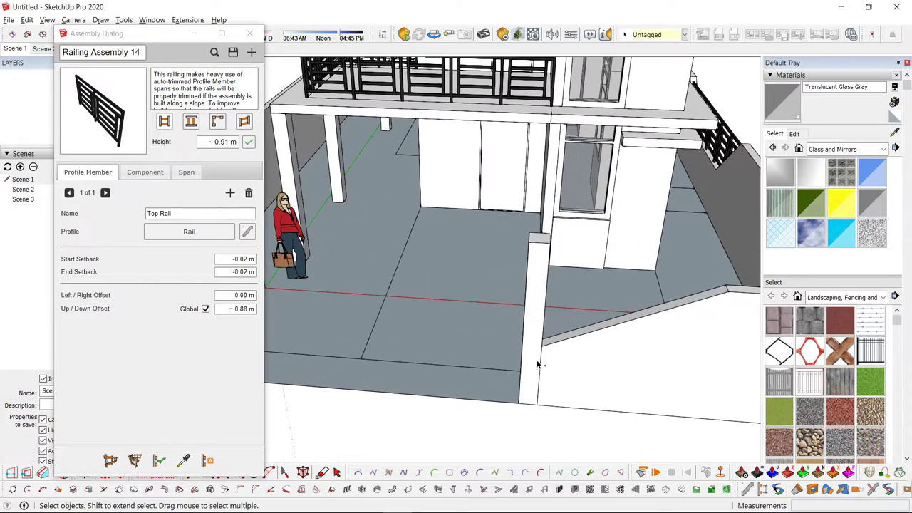
key(ctrl+v)
middle_drag(491, 313, 542, 370)
key(q)
click(497, 367)
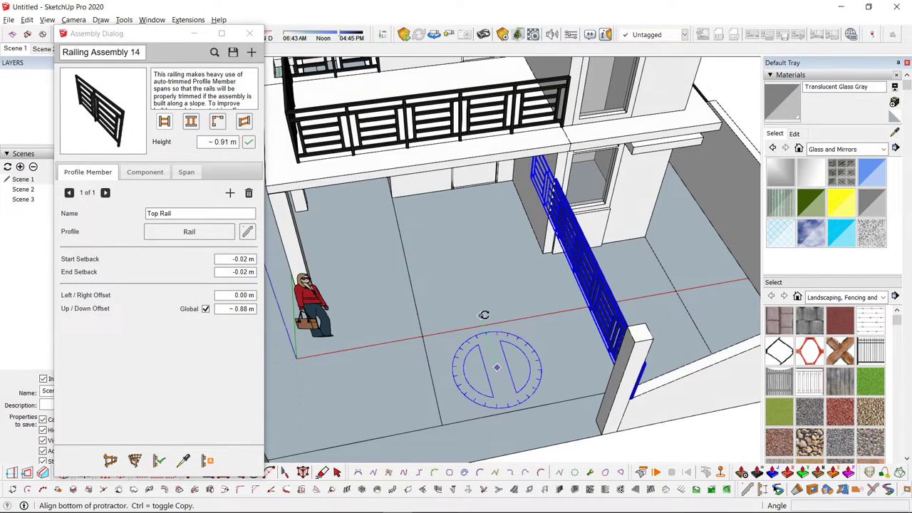
click(481, 316)
key(Return)
key(space)
- Move the railing copy against the gate post and set it into the thickness of the sloped front wall
scroll(420, 419, up, 4)
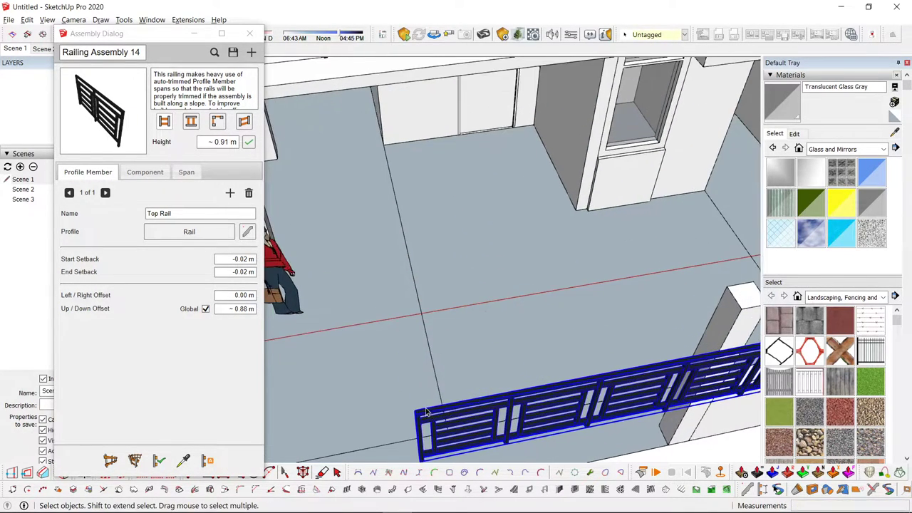
key(m)
click(423, 407)
scroll(429, 405, down, 5)
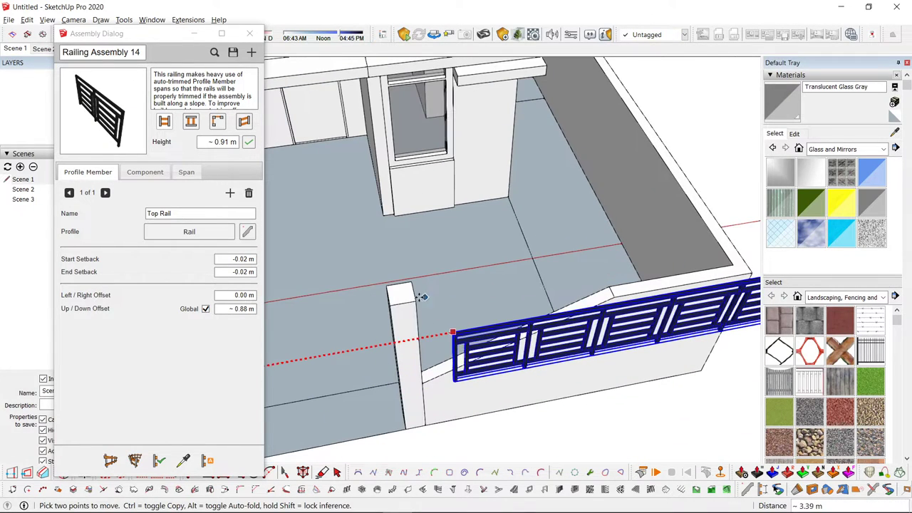
click(413, 298)
middle_drag(606, 284, 610, 343)
scroll(611, 347, up, 3)
click(609, 372)
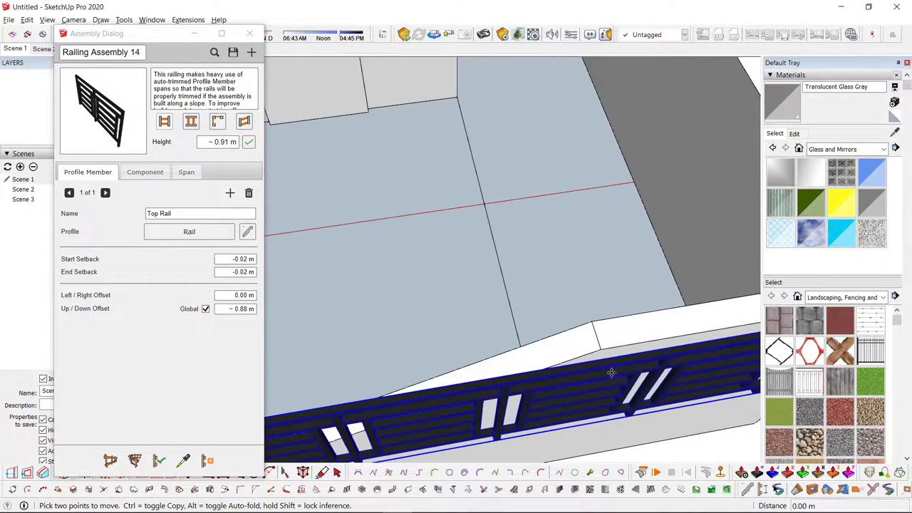
click(597, 335)
key(space)
scroll(523, 309, down, 6)
click(593, 290)
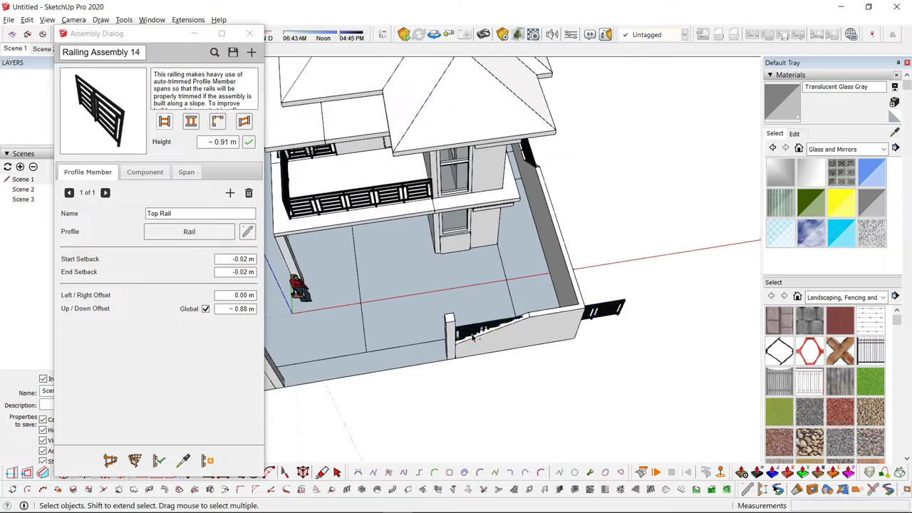
- Open the front railing copy for editing and delete all panels and posts beyond the second bay from the gate post
scroll(570, 292, up, 4)
right_click(610, 312)
click(644, 107)
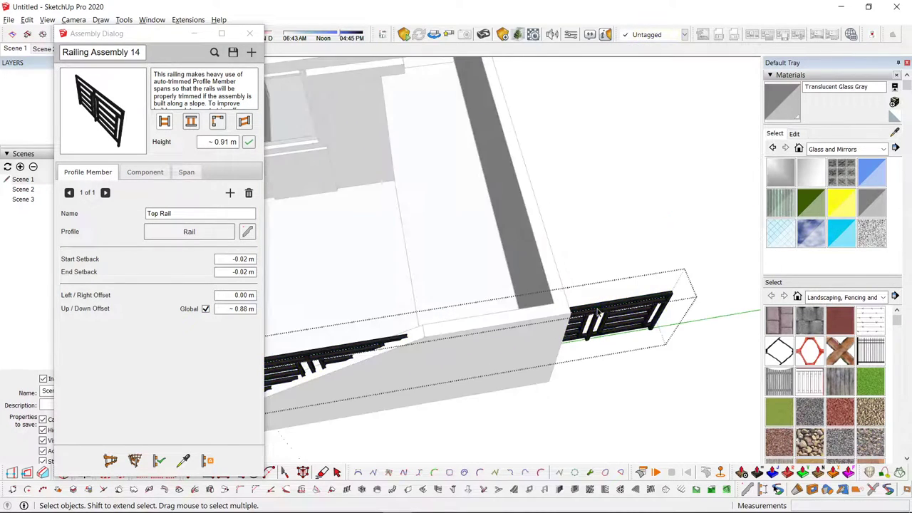
scroll(612, 326, down, 3)
middle_drag(485, 349, 483, 316)
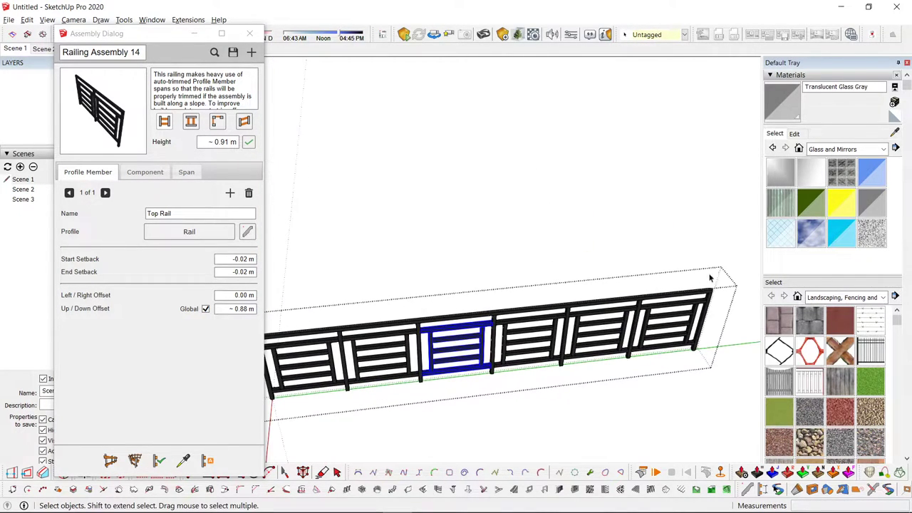
drag(518, 456, 487, 448)
shift+middle_drag(466, 369, 553, 300)
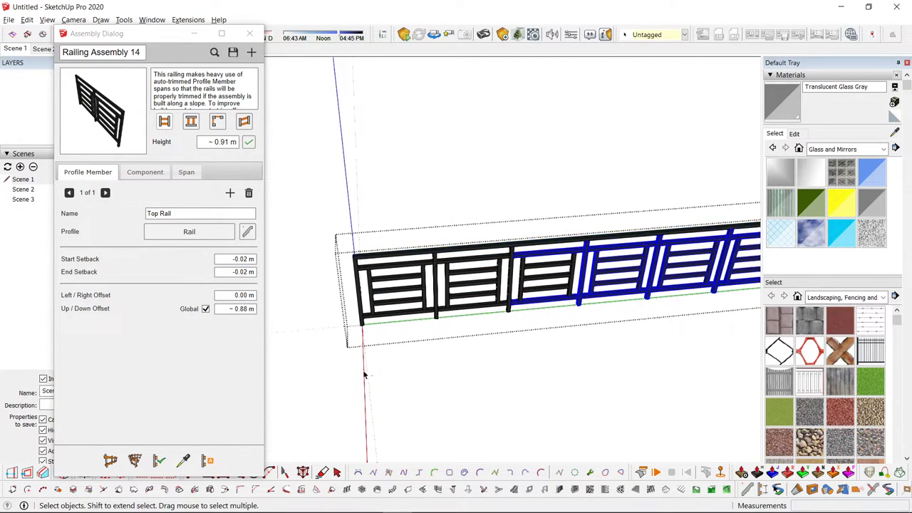
key(Delete)
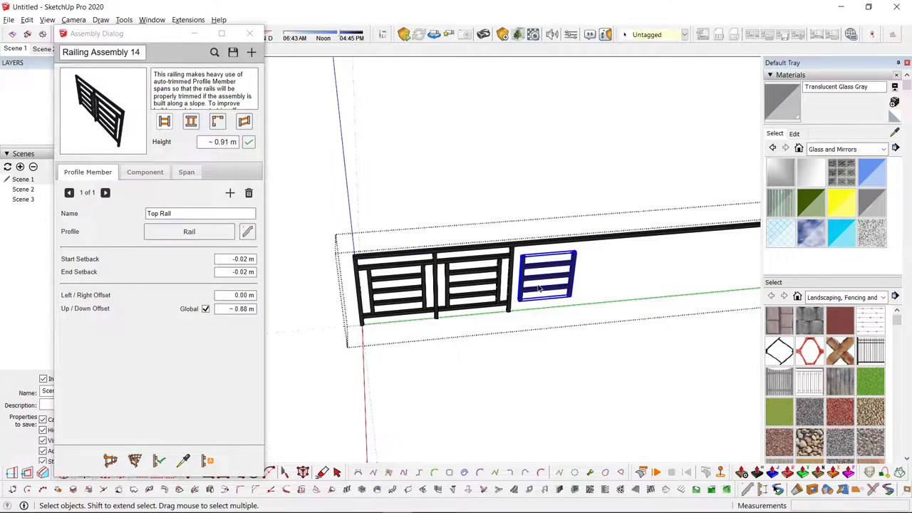
key(Delete)
shift+middle_drag(633, 232, 473, 272)
scroll(616, 266, up, 2)
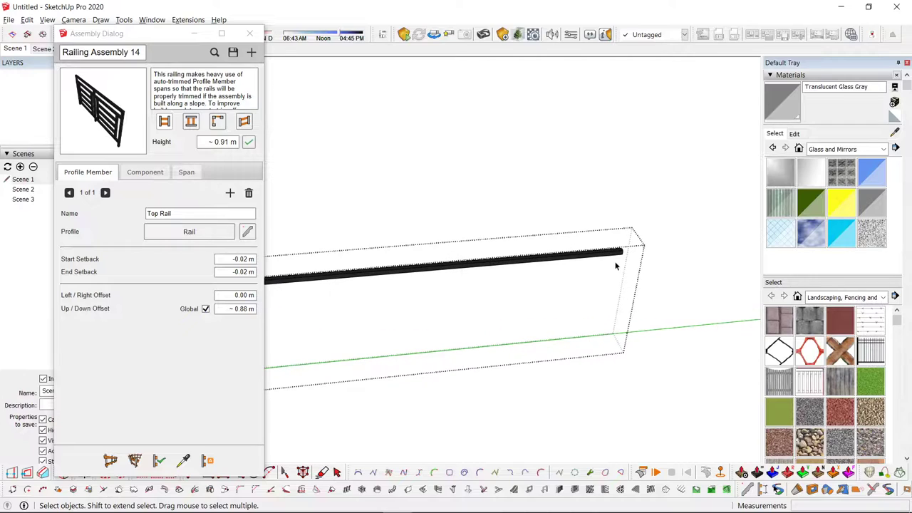
scroll(617, 254, up, 5)
middle_drag(361, 246, 524, 280)
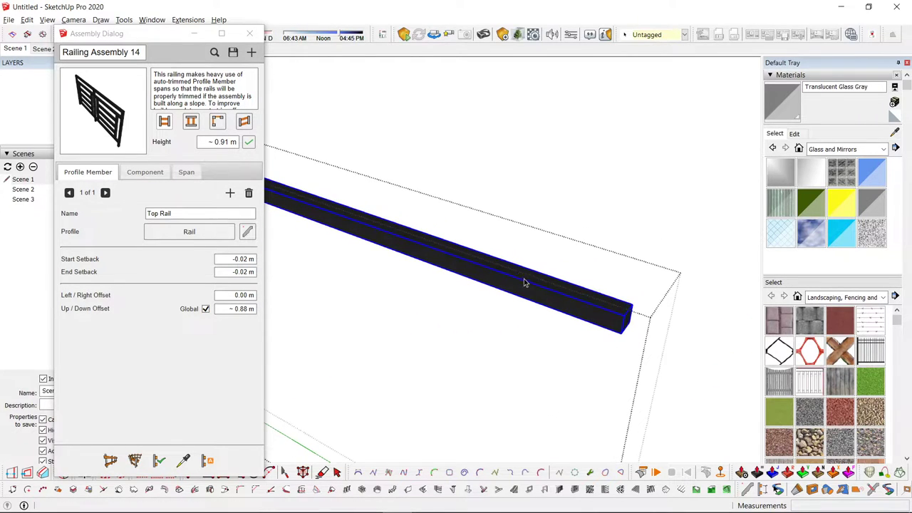
key(p)
key(p)
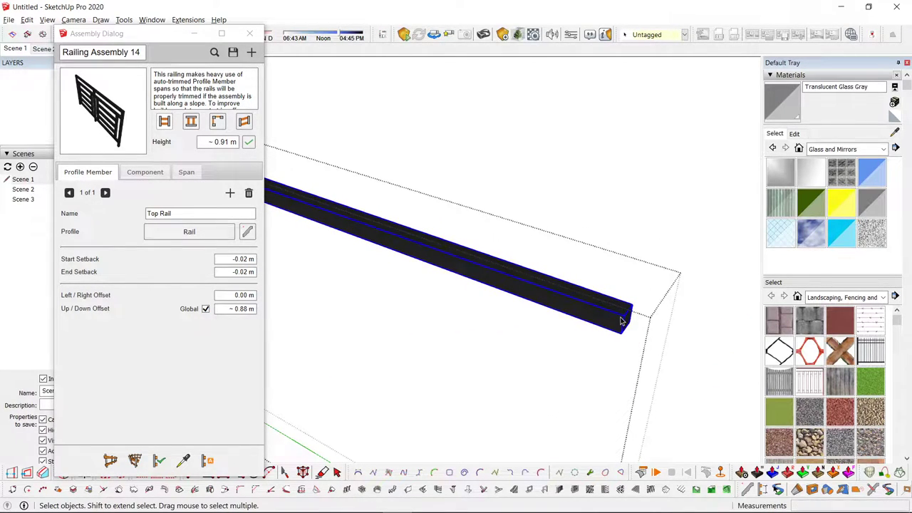
key(s)
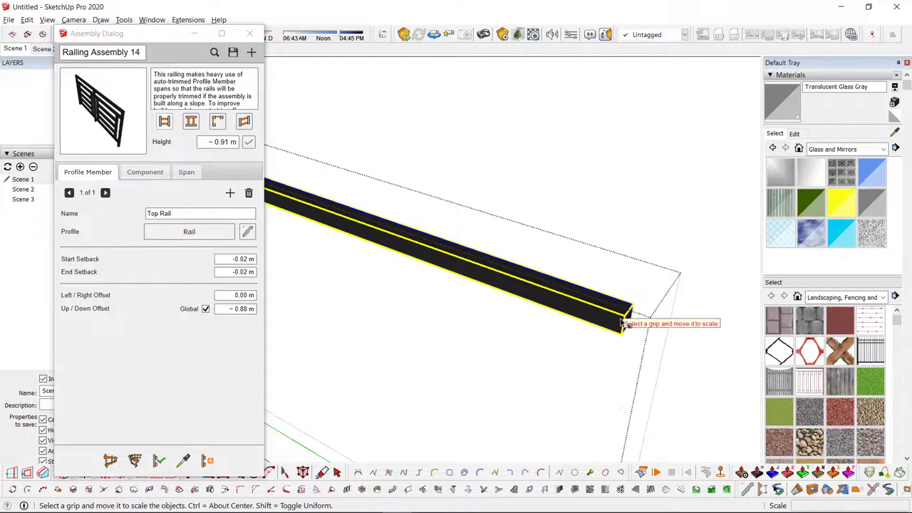
key(space)
key(s)
key(space)
- Shorten the front railing's top rail by moving its end face back to the last remaining post
scroll(631, 327, up, 4)
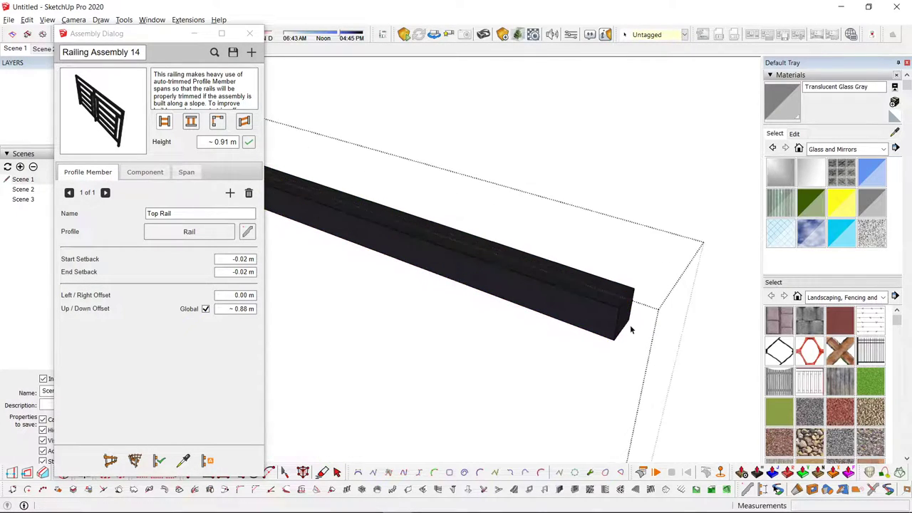
key(p)
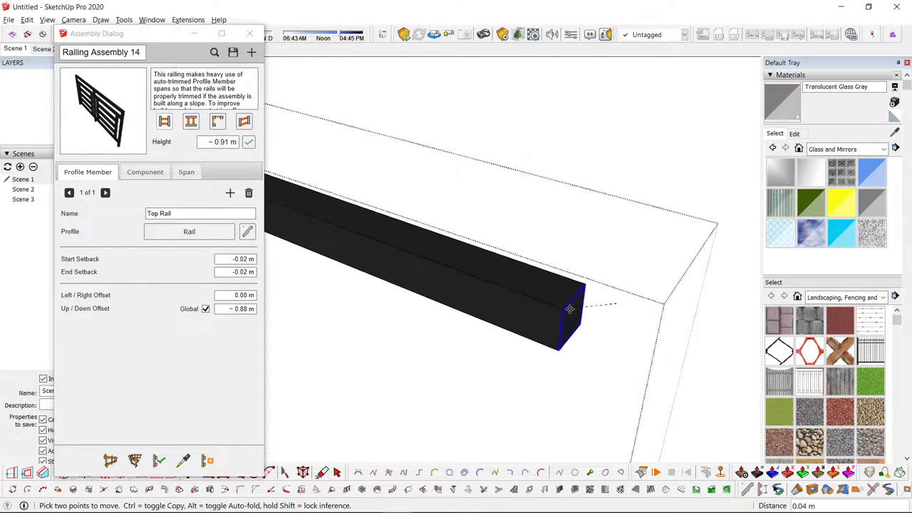
key(space)
key(m)
click(619, 301)
scroll(578, 287, down, 2)
scroll(578, 288, down, 1)
shift+middle_drag(467, 243, 570, 324)
scroll(502, 342, down, 1)
click(382, 247)
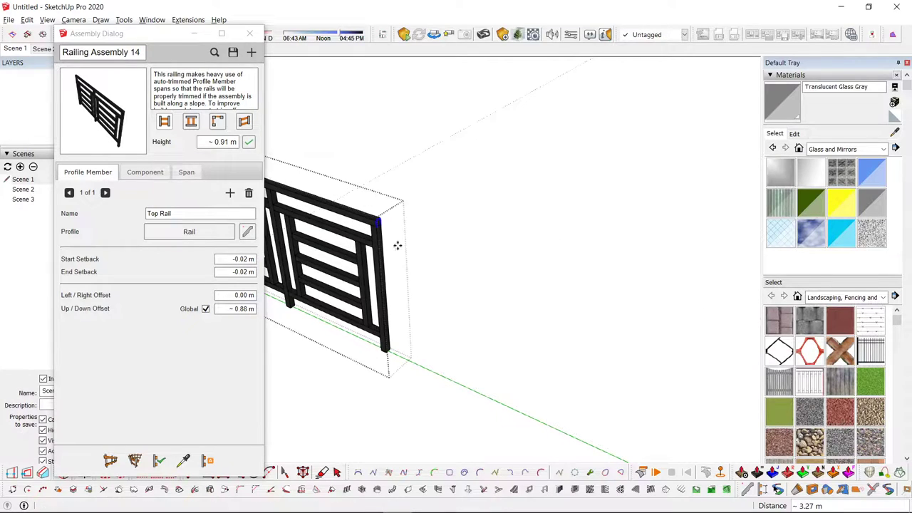
key(space)
click(452, 255)
- Move the top rail's end face about 0.24 m past the last post so it meets the sloped wall, and leave the railing
scroll(415, 267, down, 3)
scroll(401, 265, up, 3)
click(394, 233)
middle_drag(393, 237, 578, 202)
click(610, 233)
scroll(605, 228, up, 2)
double_click(541, 211)
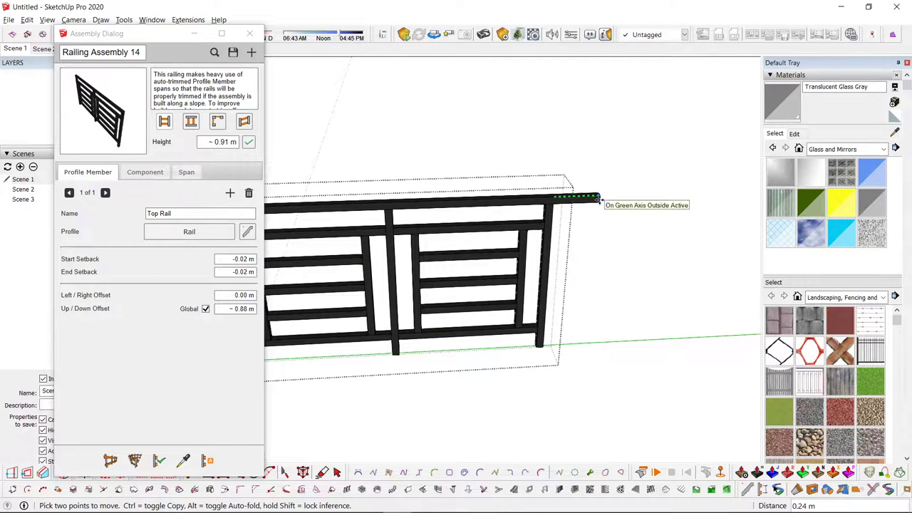
key(i)
click(605, 198)
key(space)
click(570, 246)
scroll(535, 285, down, 5)
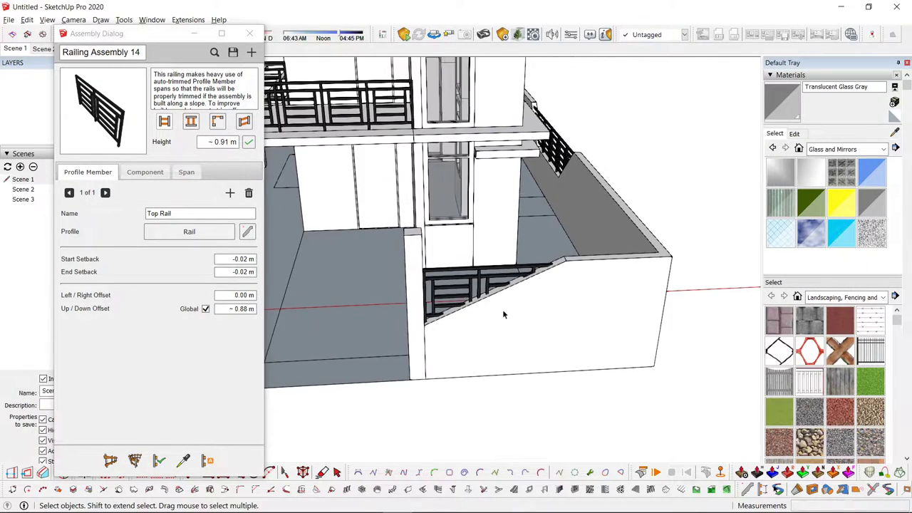
- Draw a thin horizontal rectangle on the wall just above the three-panel upper-floor window over the pergola
scroll(506, 312, down, 5)
middle_drag(518, 303, 686, 275)
scroll(584, 305, up, 2)
key(e)
middle_drag(553, 306, 533, 153)
scroll(301, 173, up, 5)
scroll(301, 175, down, 3)
scroll(324, 168, up, 3)
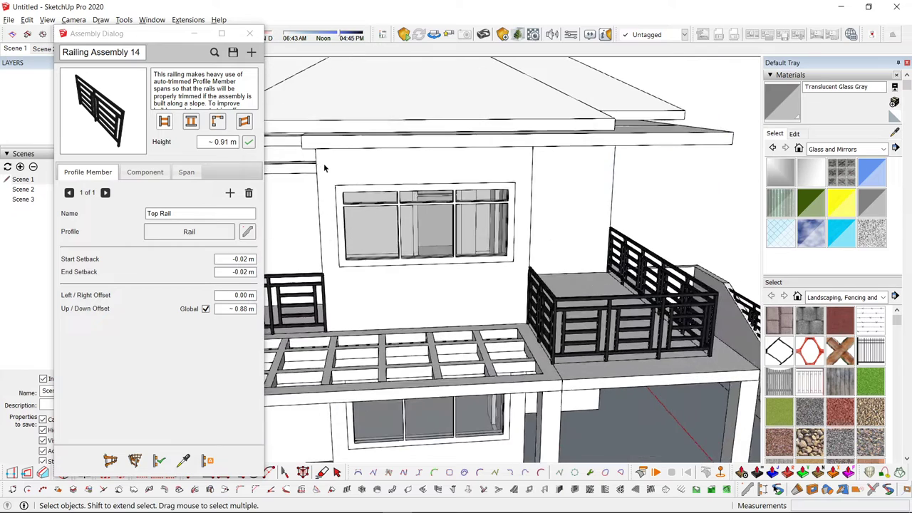
key(space)
scroll(528, 172, up, 4)
key(r)
click(521, 159)
shift+middle_drag(276, 208, 419, 213)
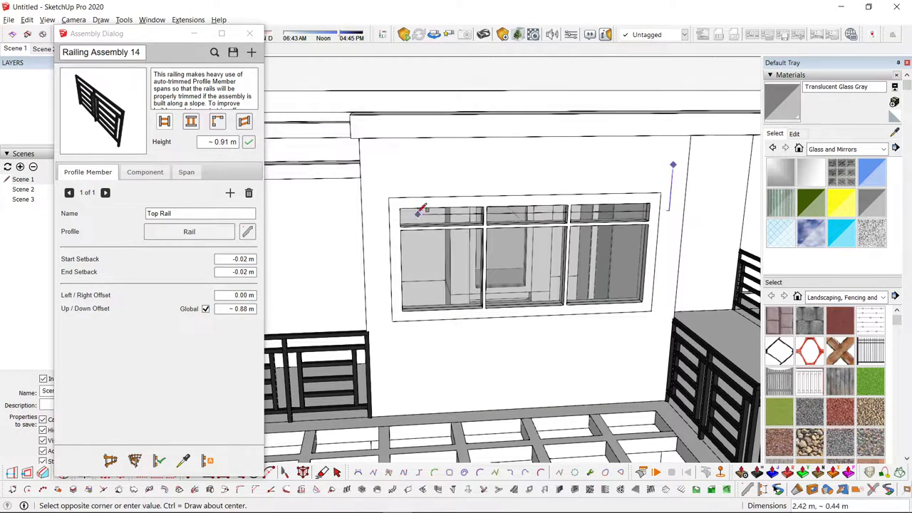
click(380, 183)
key(space)
- Push/Pull the rectangle above the upper-floor window outward about 0.5 m as a canopy
middle_drag(606, 200, 421, 183)
key(p)
click(419, 177)
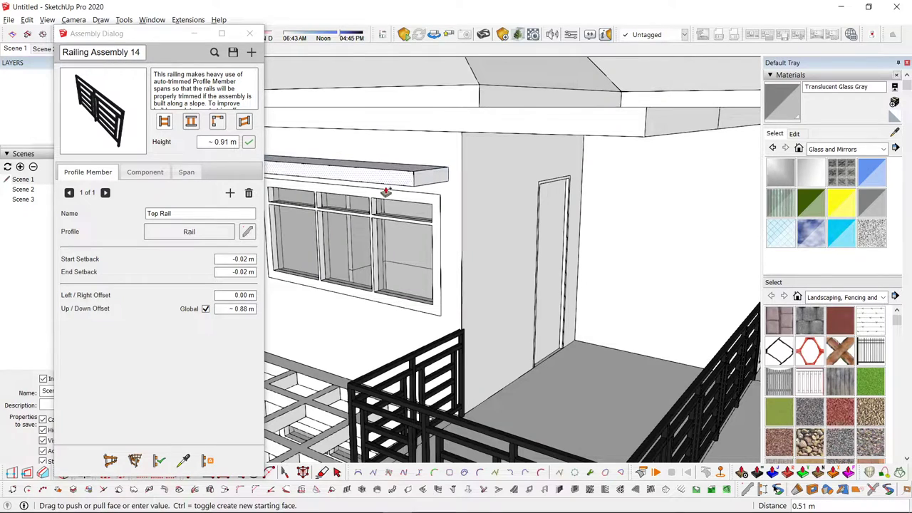
click(394, 188)
key(space)
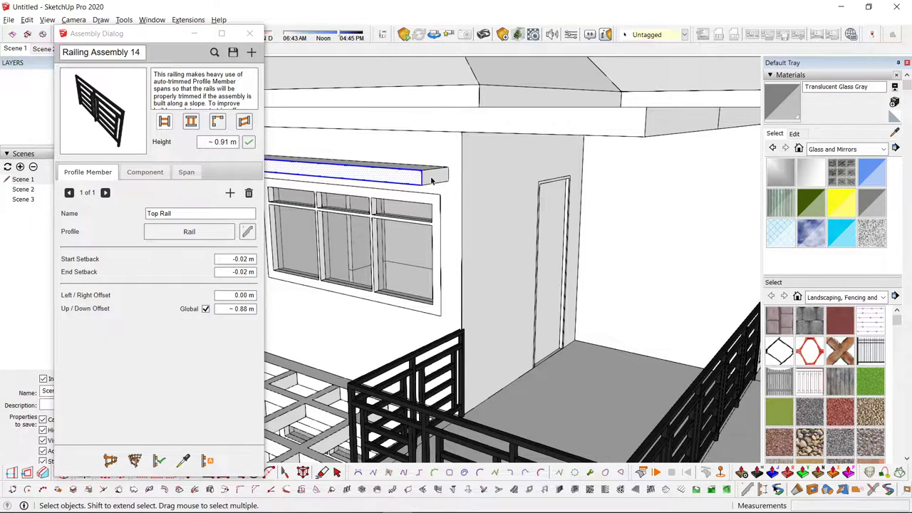
- Copy the window canopy straight down to just above the matching ground-floor window
middle_drag(431, 181, 473, 181)
scroll(438, 179, down, 5)
click(445, 183)
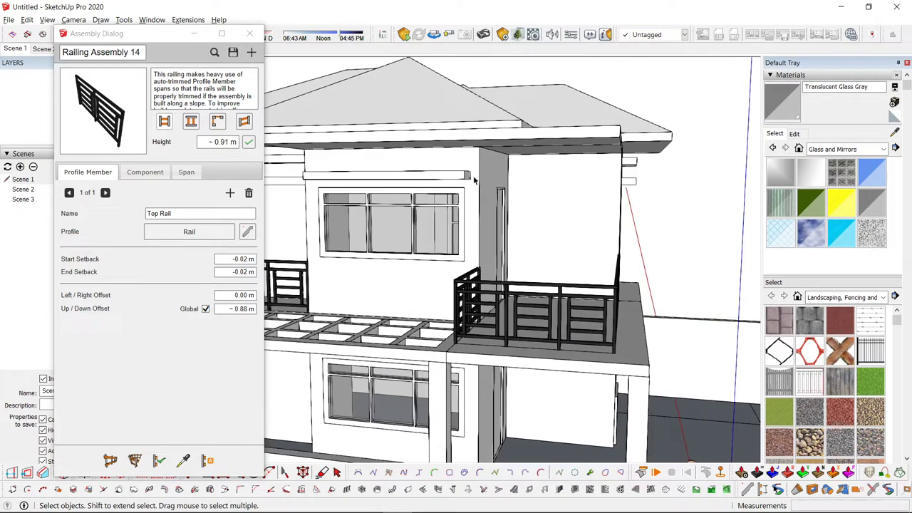
click(566, 171)
text(35)
key(Return)
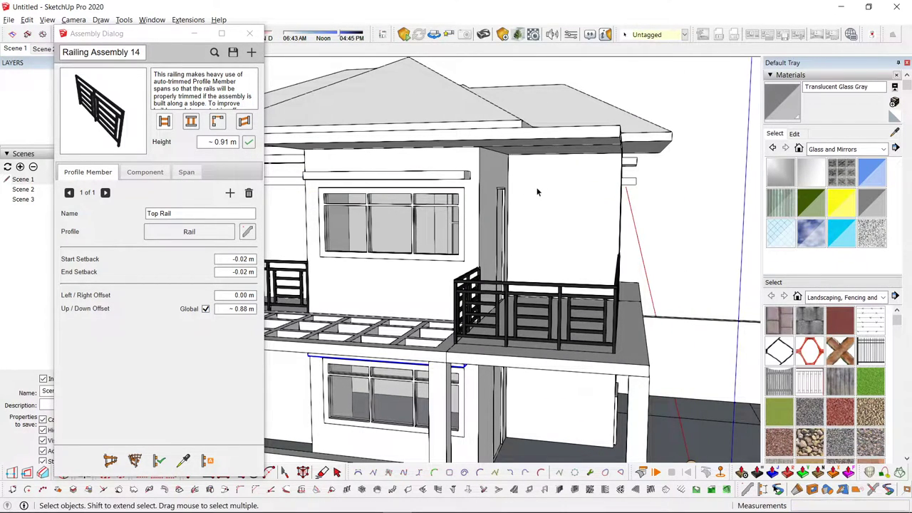
- Examine the roof, balcony, window canopies and boundary wall from several sides of the house
scroll(456, 426, down, 2)
middle_drag(456, 425, 234, 296)
scroll(556, 375, down, 3)
scroll(466, 269, up, 2)
middle_drag(466, 269, 661, 197)
scroll(661, 198, down, 3)
scroll(493, 342, up, 5)
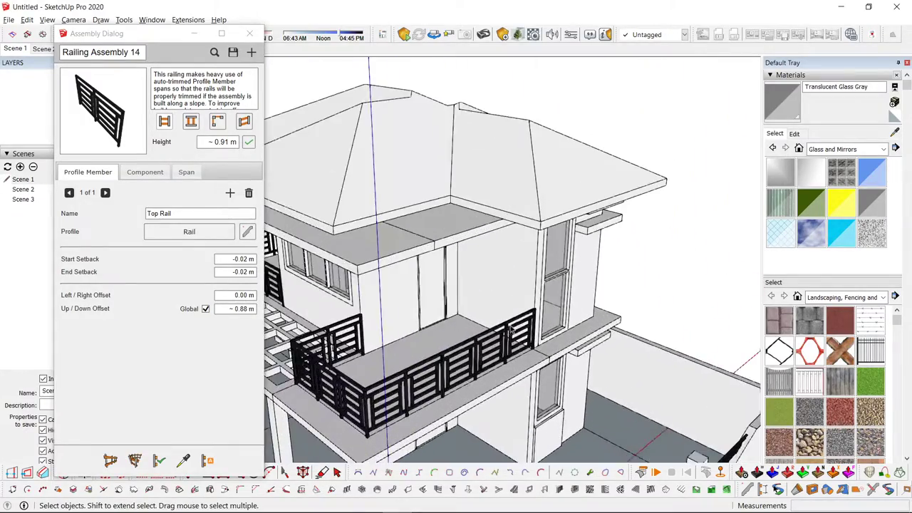
middle_drag(506, 325, 314, 135)
scroll(413, 226, down, 2)
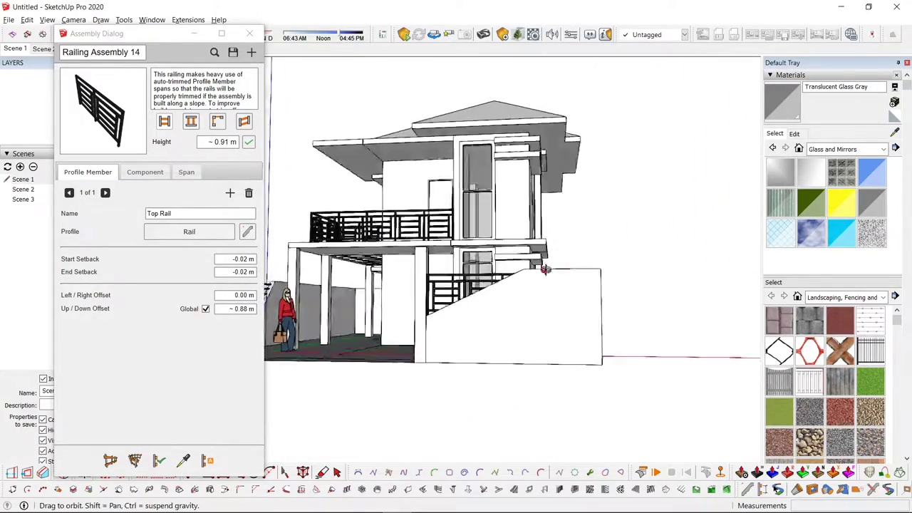
middle_drag(544, 266, 448, 119)
middle_drag(409, 186, 625, 154)
scroll(463, 155, up, 2)
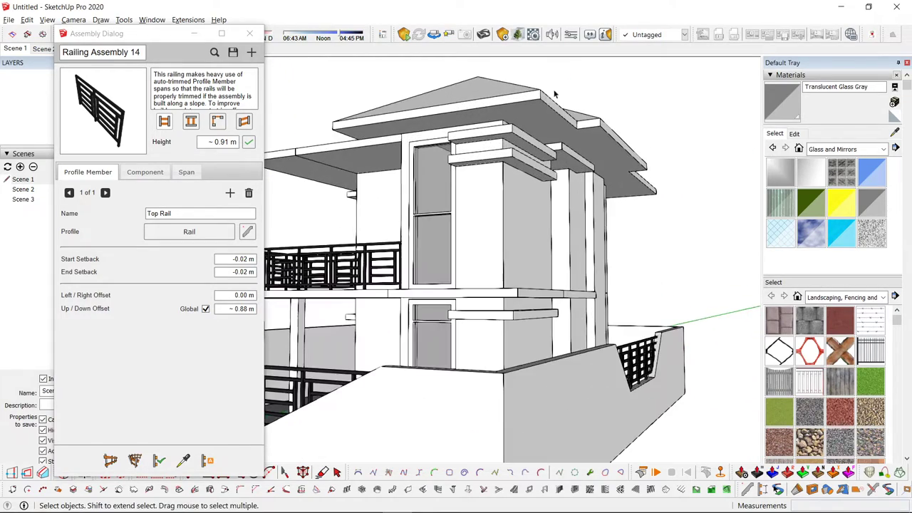
- Draw a square about 0.15 m high at the outer corner of the roof fascia's end face
middle_drag(553, 91, 449, 264)
scroll(440, 305, up, 2)
middle_drag(516, 298, 635, 276)
scroll(707, 202, up, 3)
middle_drag(708, 202, 578, 215)
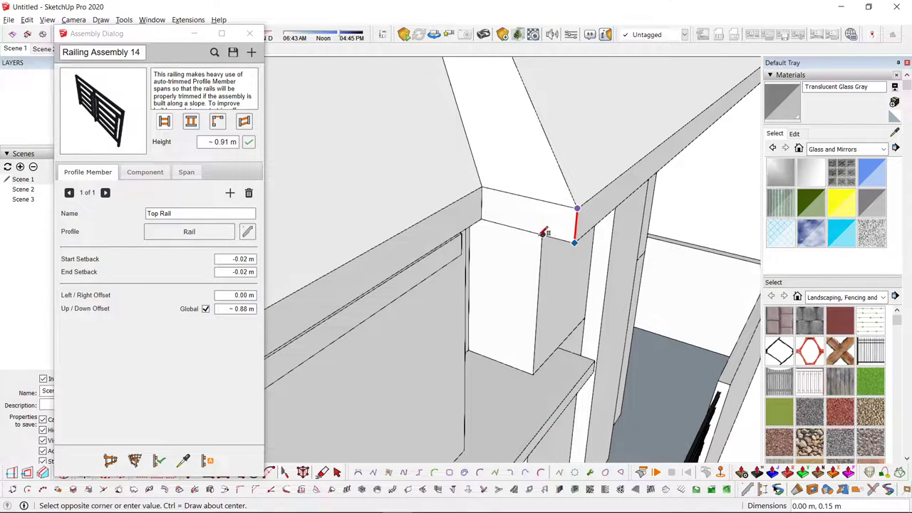
key(space)
mouse_move(540, 233)
middle_down()
mouse_move(639, 206)
mouse_move(587, 201)
middle_up()
middle_drag(514, 218, 563, 221)
key(l)
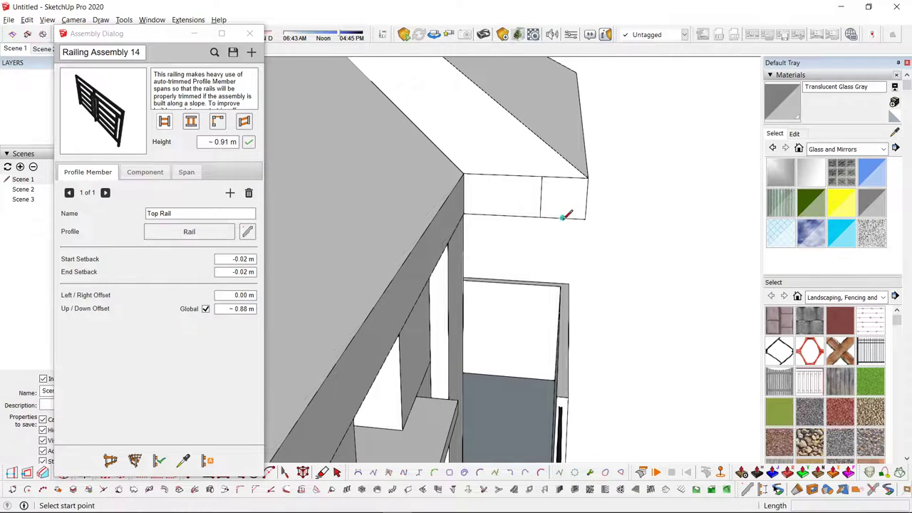
scroll(563, 198, up, 2)
key(space)
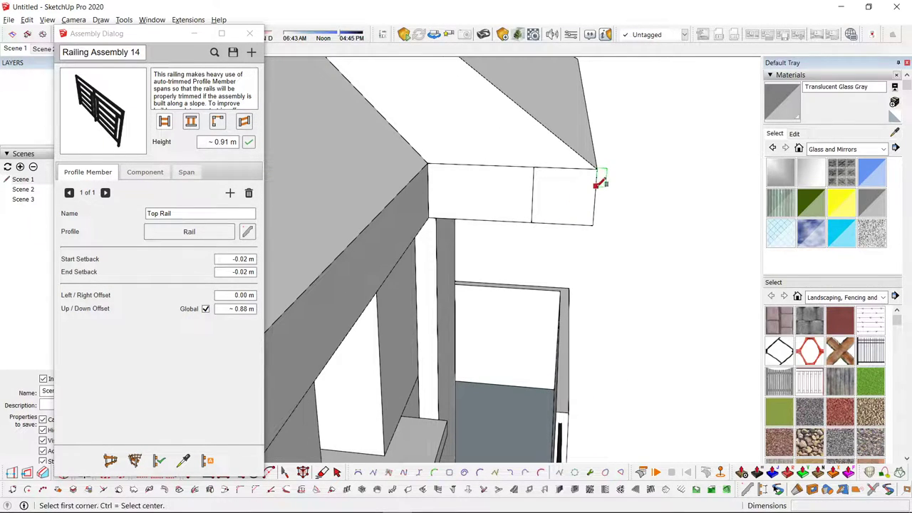
- Try to outline a gutter profile with a rounded step in the lower outer corner of the fascia square
click(595, 186)
click(552, 223)
key(space)
scroll(568, 203, up, 3)
key(a)
click(548, 206)
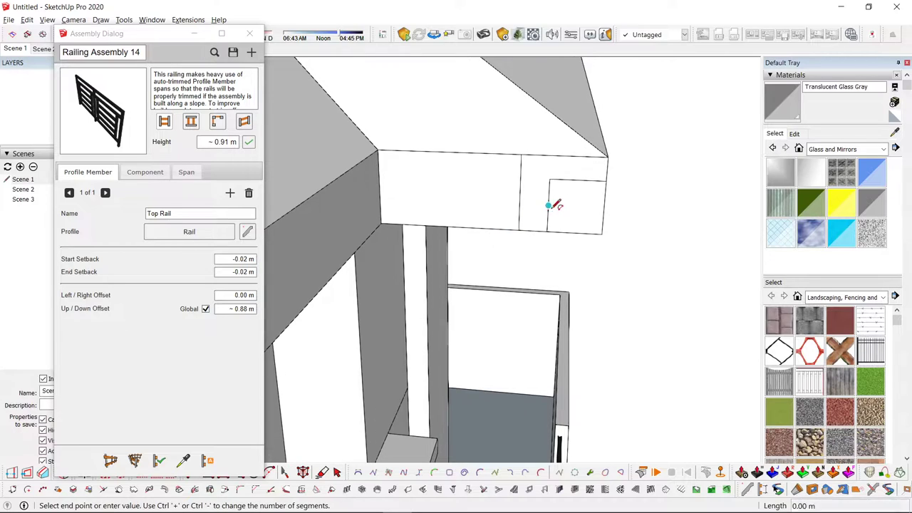
click(597, 184)
scroll(588, 189, up, 3)
key(e)
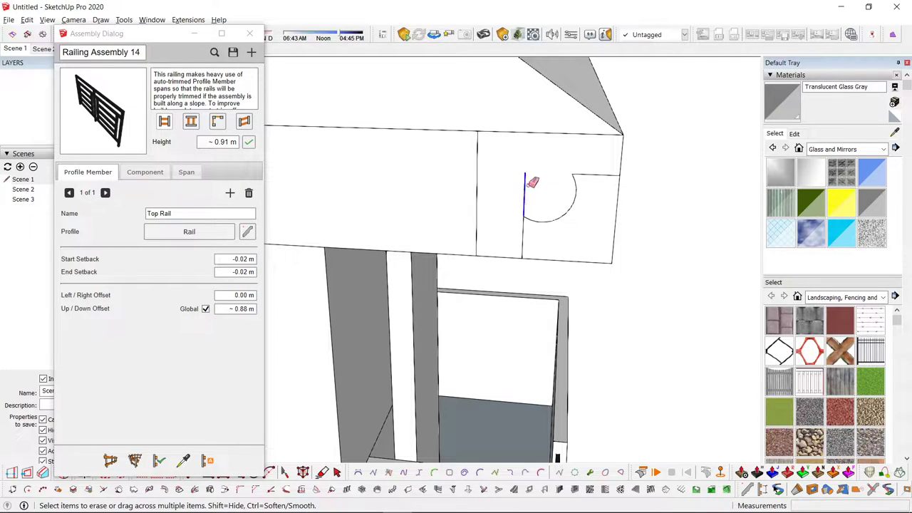
click(528, 185)
key(space)
scroll(527, 235, up, 3)
scroll(527, 238, down, 3)
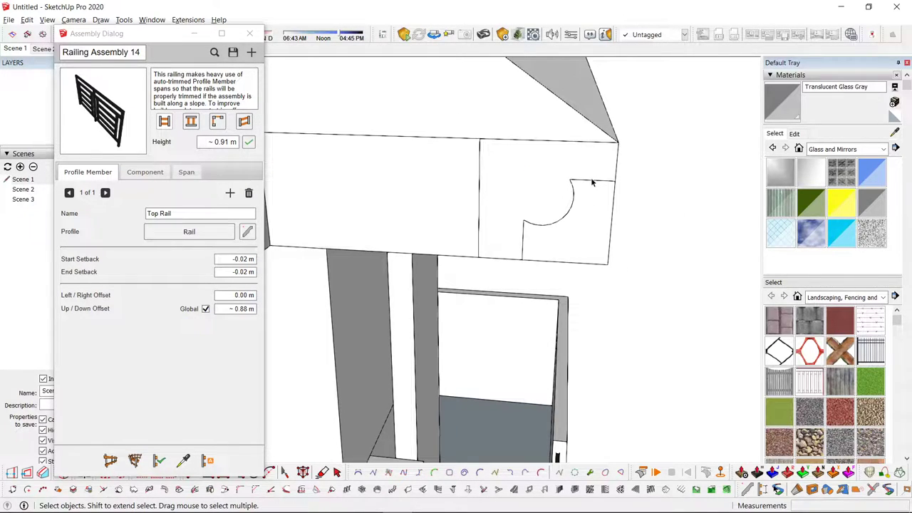
scroll(591, 183, down, 1)
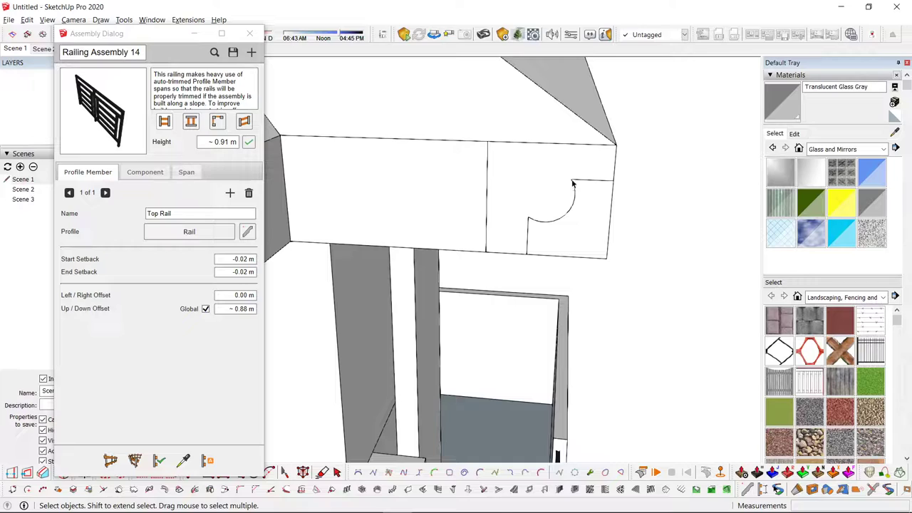
- Draw a smaller rectangle in the upper inner corner of the fascia square as the gutter trough
click(575, 143)
click(487, 196)
key(space)
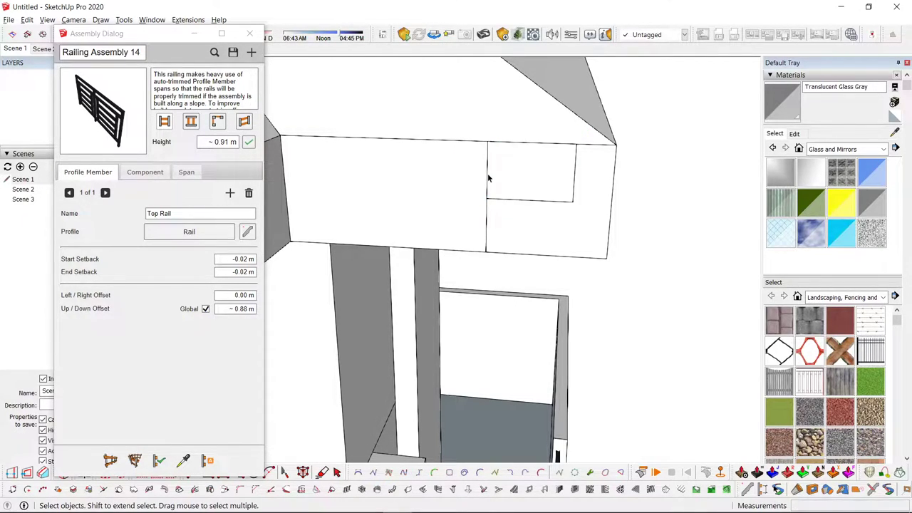
triple_click(488, 176)
scroll(503, 204, up, 2)
- Add an arc bulging about 0.02 m below the trough's bottom edge and erase the straight edge it spans
key(a)
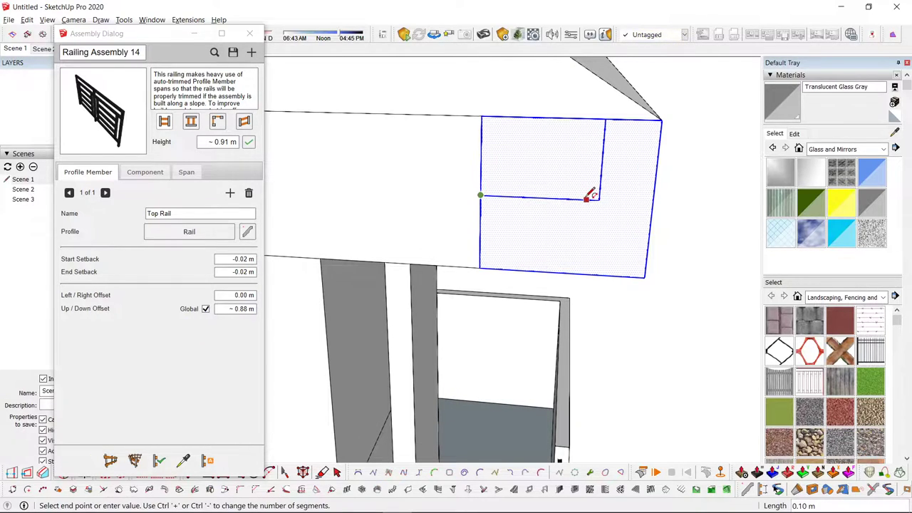
click(599, 200)
click(527, 199)
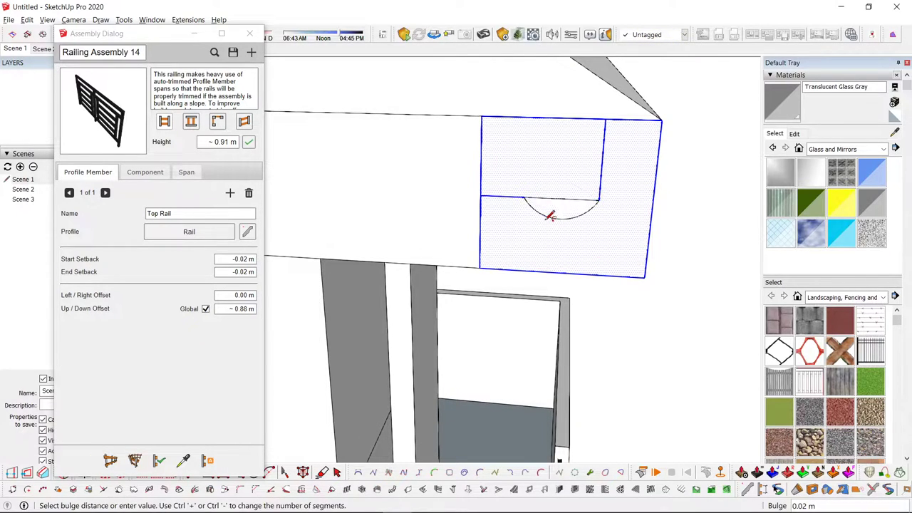
click(547, 218)
key(e)
click(565, 198)
key(space)
- Move the grouped gutter profile about 0.16 m outward against the fascia corner, then ungroup it and clear its trough area
scroll(552, 205, down, 2)
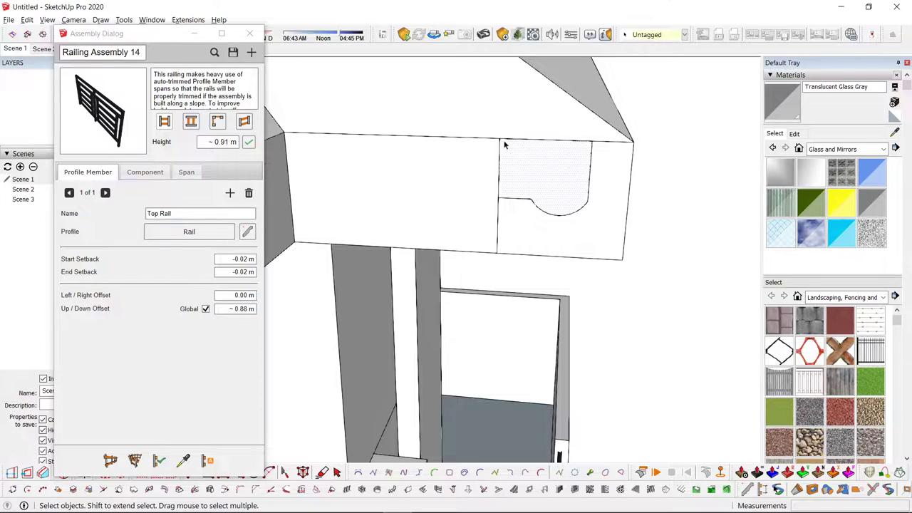
ctrl+shift+double_click(604, 218)
scroll(604, 218, down, 2)
key(Delete)
key(ctrl+g)
scroll(608, 223, down, 2)
middle_drag(586, 229, 526, 252)
key(m)
click(507, 254)
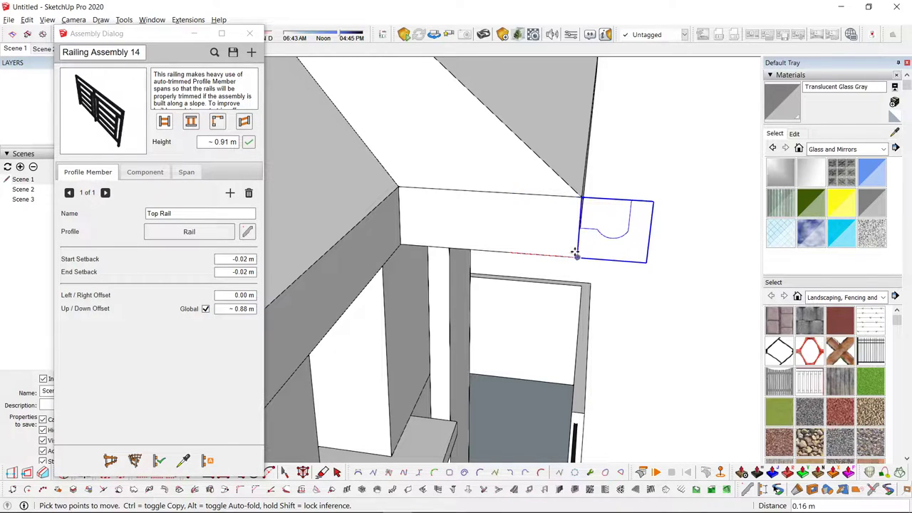
key(space)
scroll(607, 248, down, 3)
key(ctrl+shift+g)
- Start tracing the roof's upper eave edge with lines from the profile corner along the adjoining side of the house
middle_drag(637, 247, 572, 287)
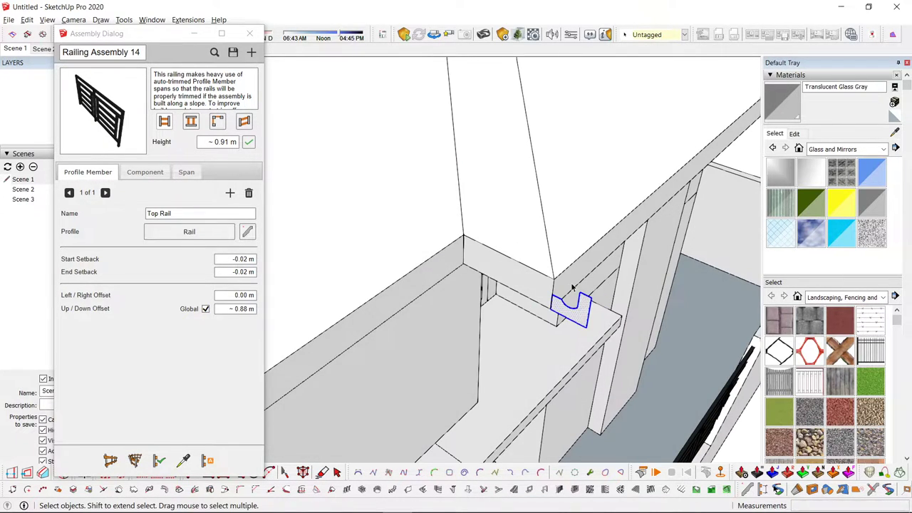
scroll(569, 296, down, 4)
scroll(559, 299, up, 2)
key(l)
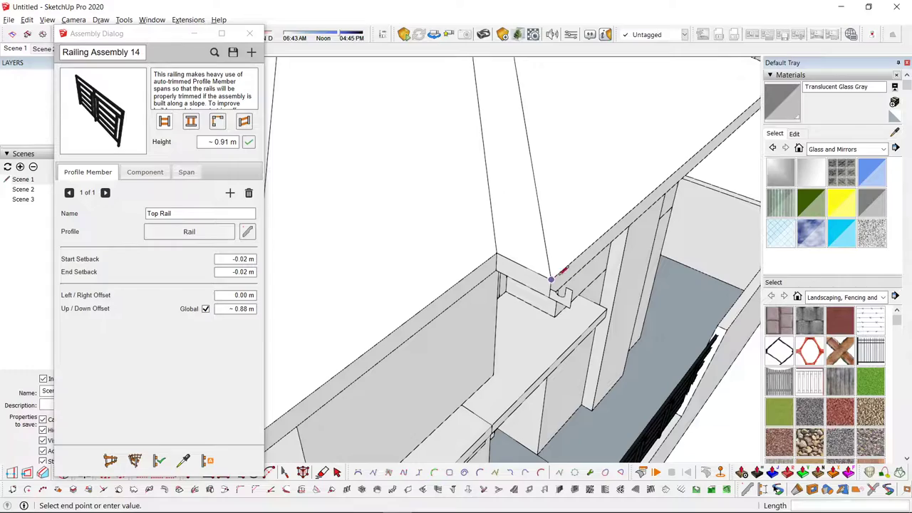
scroll(638, 207, down, 5)
scroll(733, 133, up, 3)
middle_drag(727, 136, 599, 226)
scroll(598, 228, up, 2)
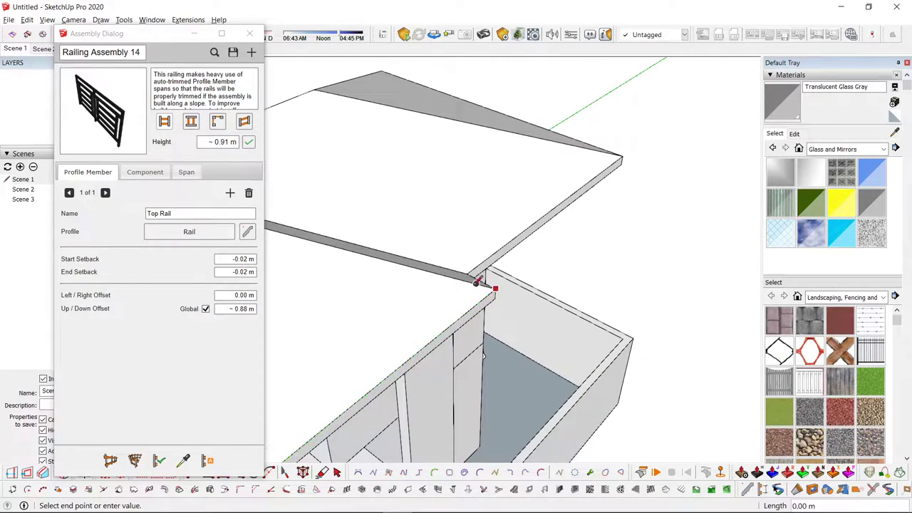
scroll(475, 280, up, 2)
middle_drag(474, 273, 311, 339)
scroll(299, 340, down, 3)
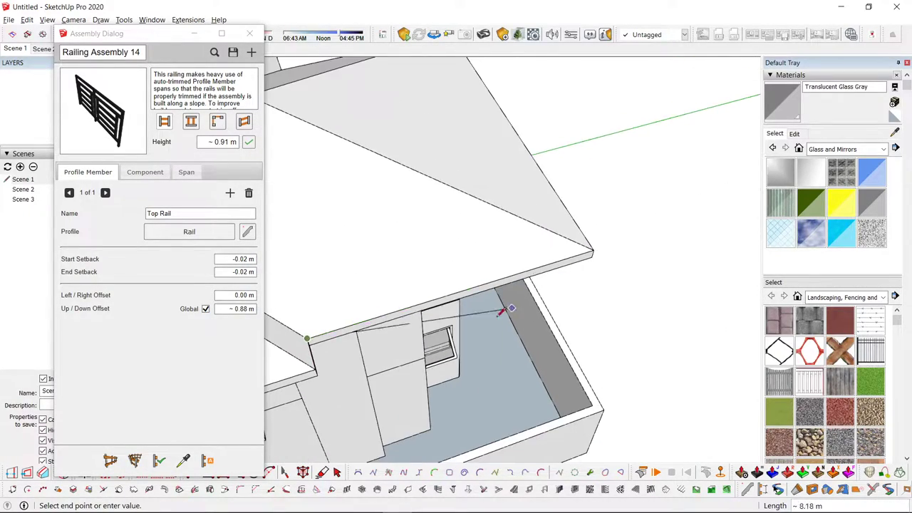
scroll(645, 240, down, 3)
middle_drag(504, 311, 511, 167)
middle_drag(695, 193, 249, 281)
scroll(407, 259, up, 5)
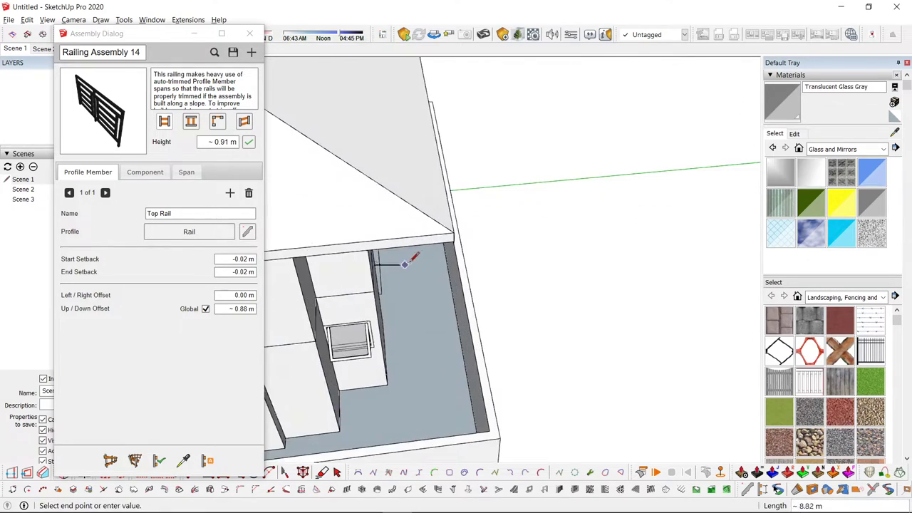
- Continue the eave outline with lines around the roof corner by the small balcony and along the pergola side
scroll(481, 214, down, 3)
middle_drag(689, 231, 513, 188)
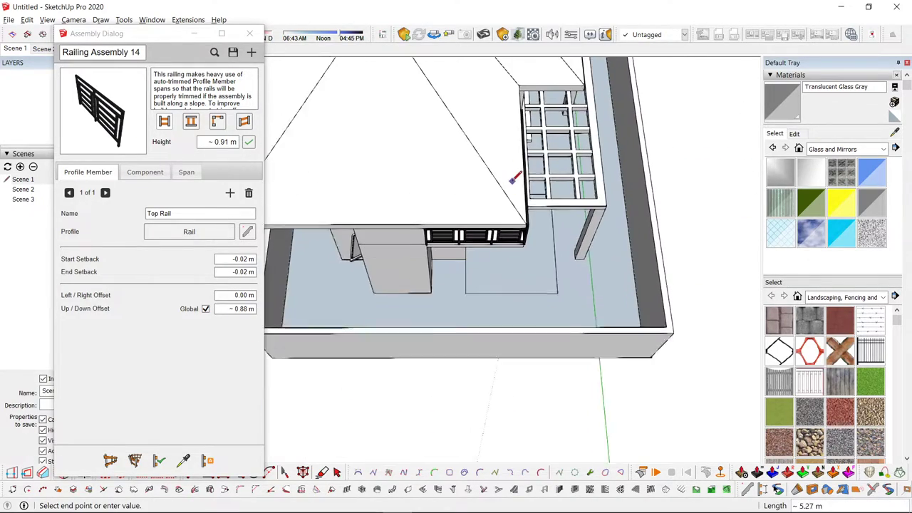
scroll(513, 183, up, 1)
scroll(537, 325, down, 1)
middle_drag(538, 325, 394, 329)
scroll(386, 254, up, 4)
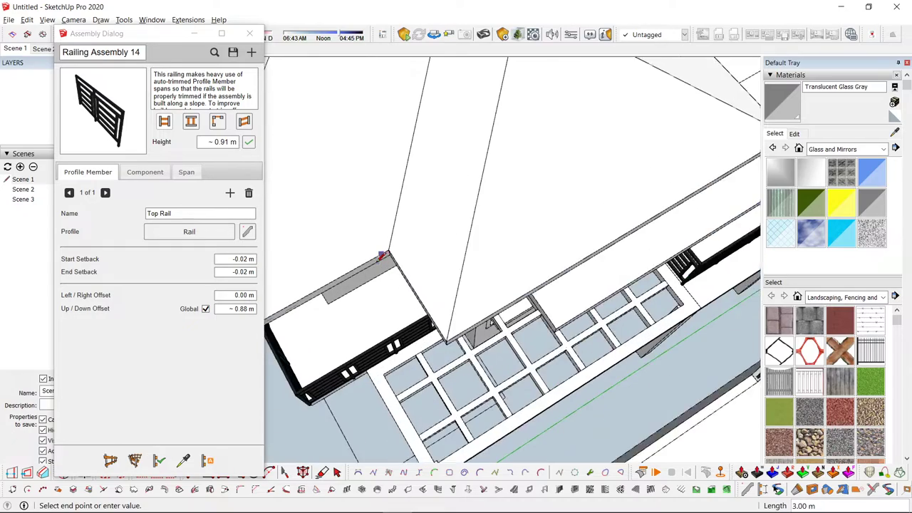
click(454, 350)
scroll(460, 348, down, 3)
middle_drag(670, 287, 570, 303)
scroll(612, 335, up, 2)
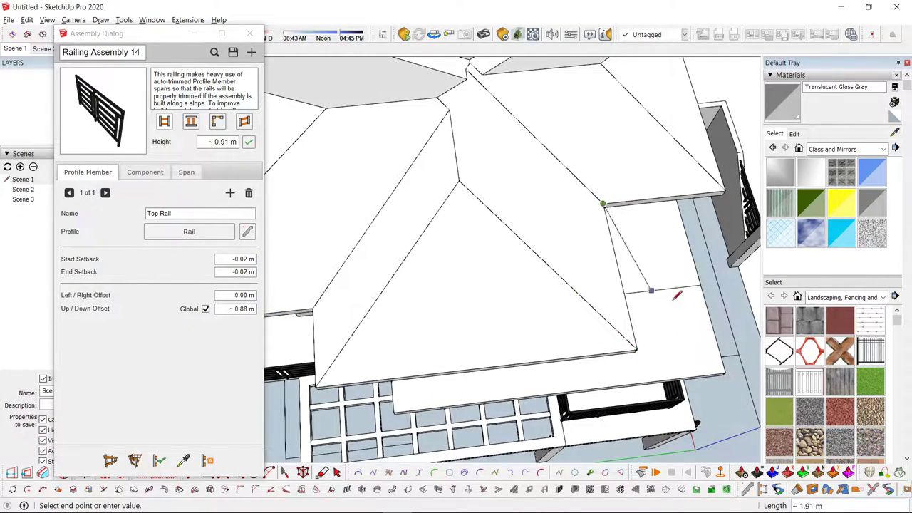
- Trace the eave outline around the roof sections beside the large balcony and close it at the gutter profile
scroll(674, 299, down, 2)
middle_drag(673, 300, 535, 296)
scroll(573, 317, up, 2)
click(585, 389)
scroll(586, 390, down, 3)
middle_drag(587, 388, 574, 261)
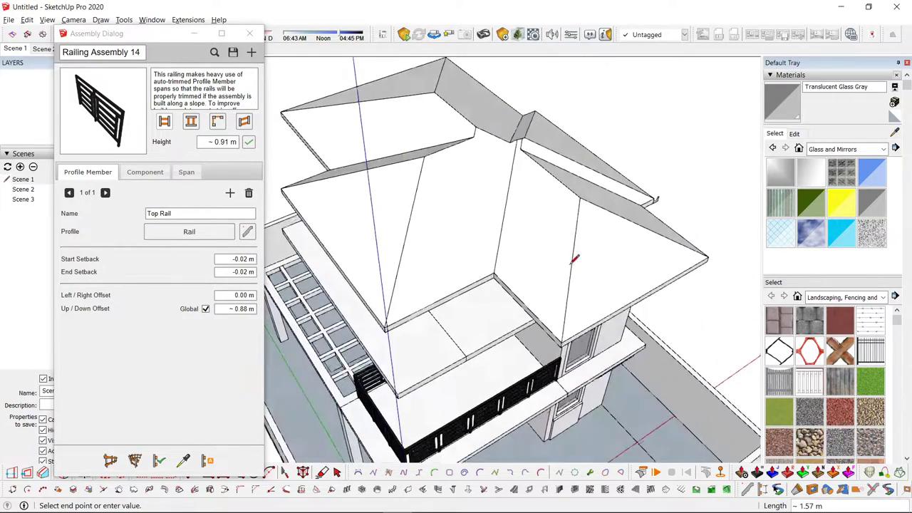
scroll(703, 218, up, 3)
click(711, 221)
middle_drag(714, 207, 301, 229)
scroll(510, 268, up, 3)
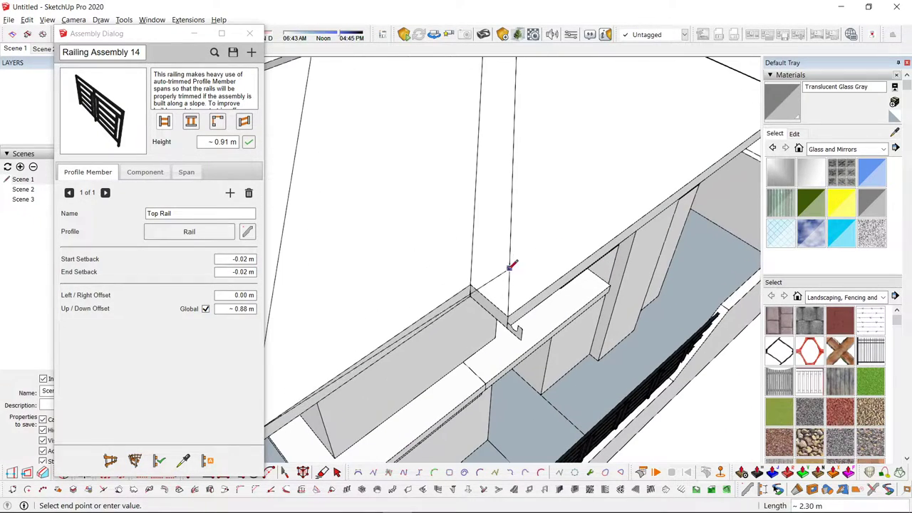
click(508, 316)
key(space)
- Sweep the gutter profile around the complete eave outline with Follow Me
scroll(520, 341, up, 2)
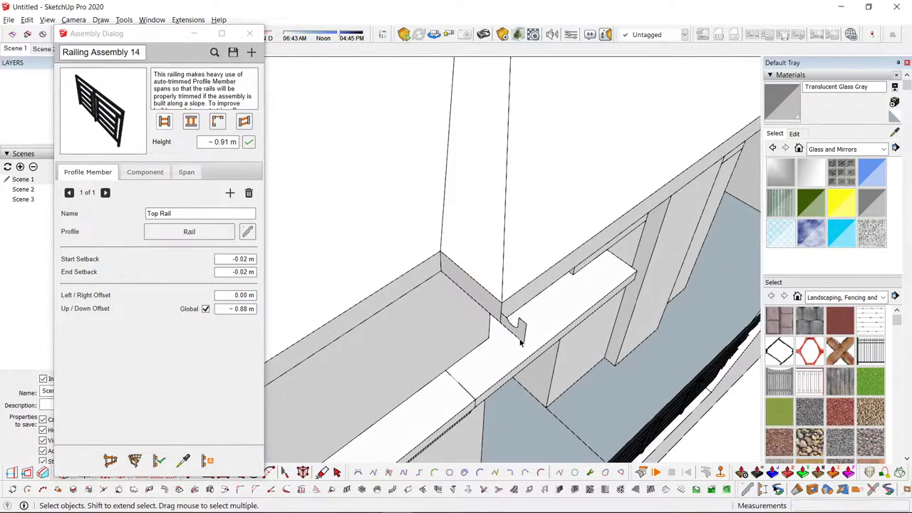
scroll(510, 304, down, 5)
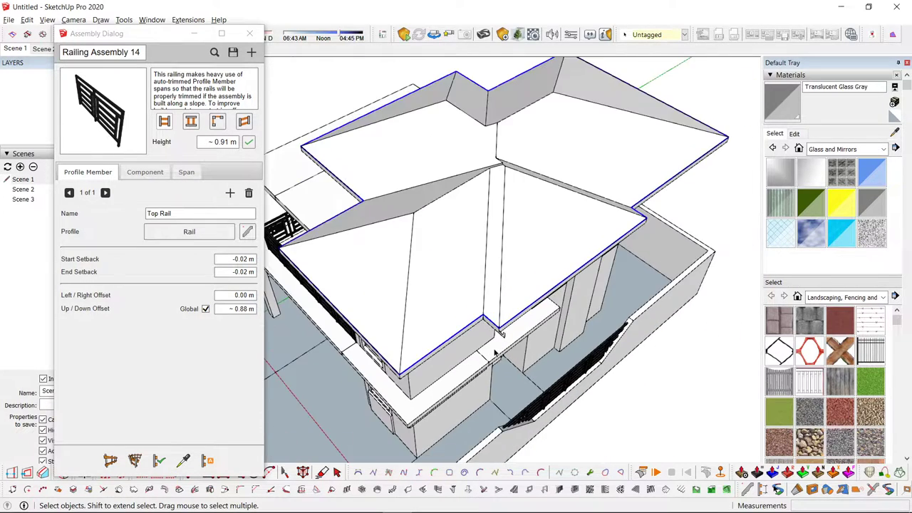
scroll(541, 270, up, 5)
scroll(541, 274, up, 3)
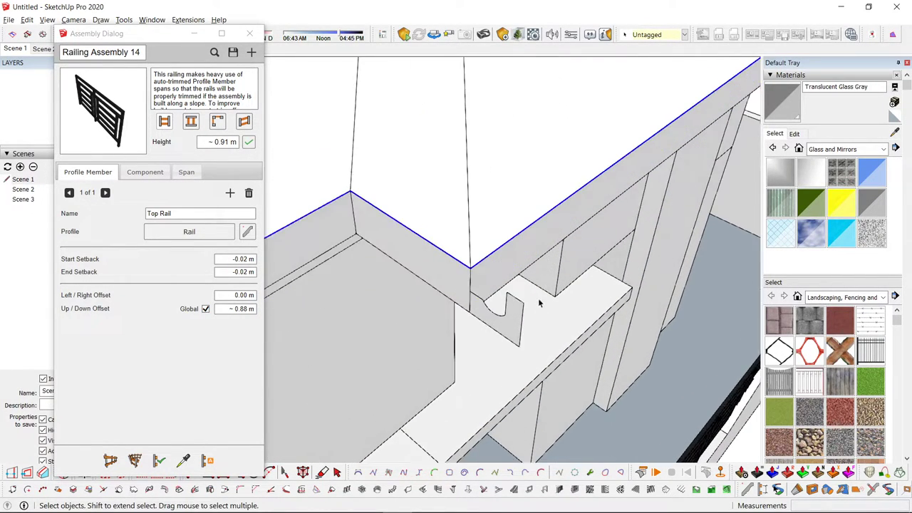
key(shift+f)
click(512, 331)
scroll(453, 281, down, 6)
middle_drag(463, 278, 576, 214)
key(space)
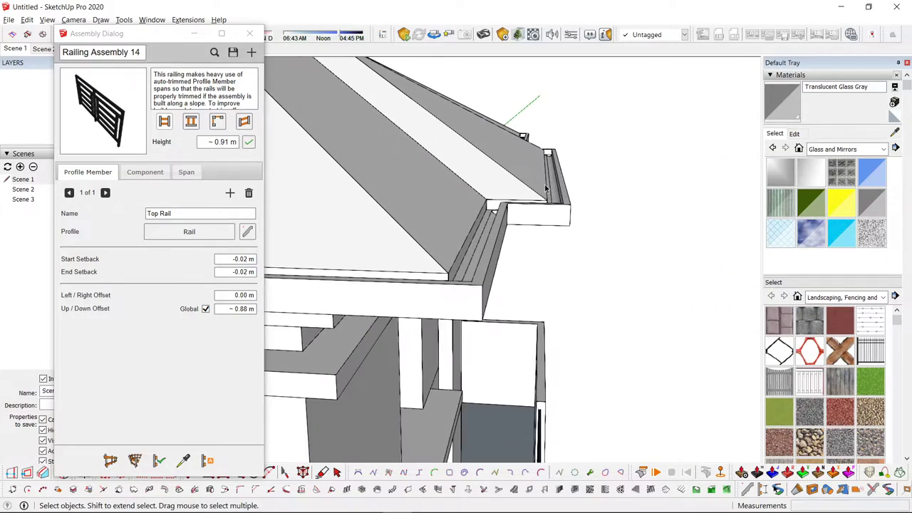
scroll(563, 214, up, 3)
double_click(579, 239)
scroll(571, 252, down, 4)
key(m)
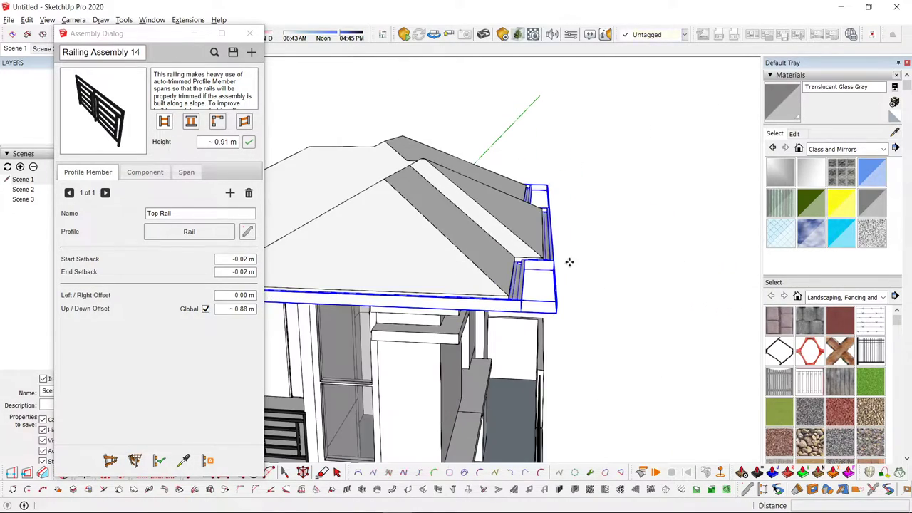
key(space)
click(577, 191)
- Open the upper roof for editing and Push/Pull its soffit face down about 0.05 m
scroll(486, 344, down, 3)
middle_drag(486, 346, 708, 162)
scroll(421, 299, up, 4)
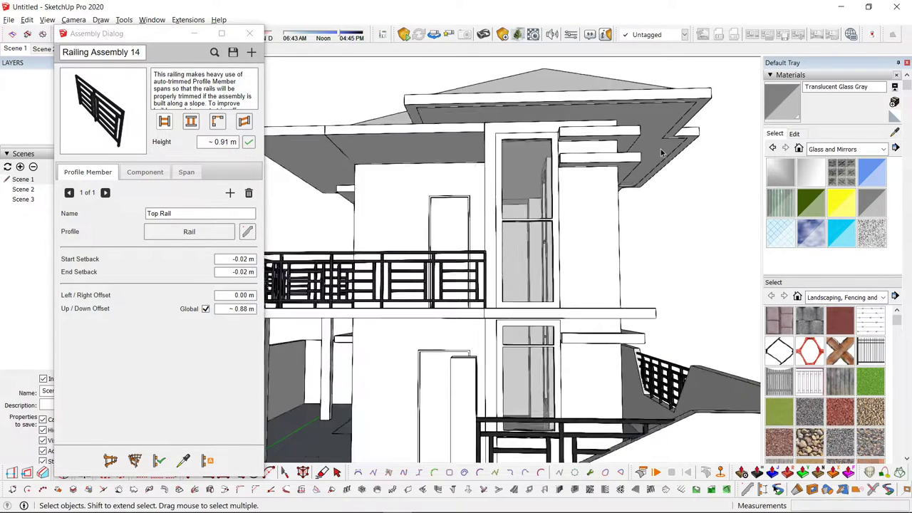
scroll(662, 149, up, 2)
double_click(662, 117)
scroll(679, 108, up, 1)
click(680, 109)
key(shift+h)
scroll(680, 108, up, 2)
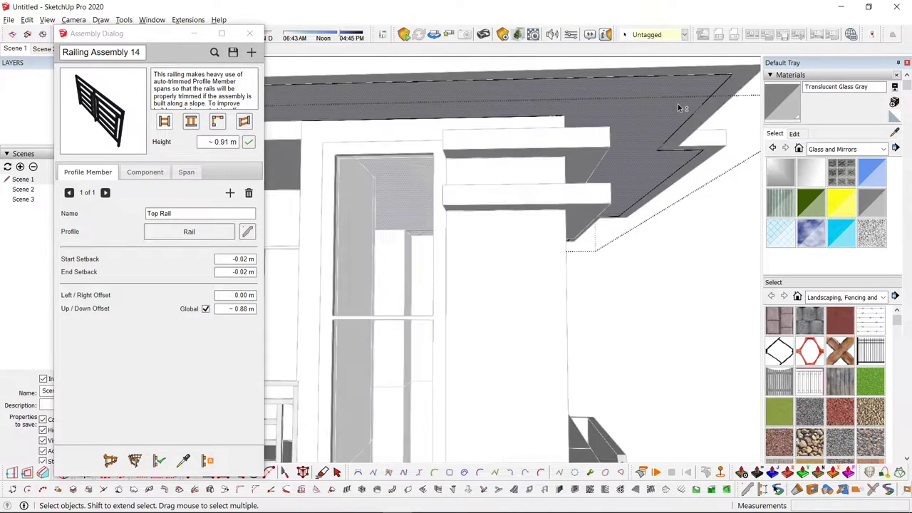
key(space)
scroll(683, 108, up, 2)
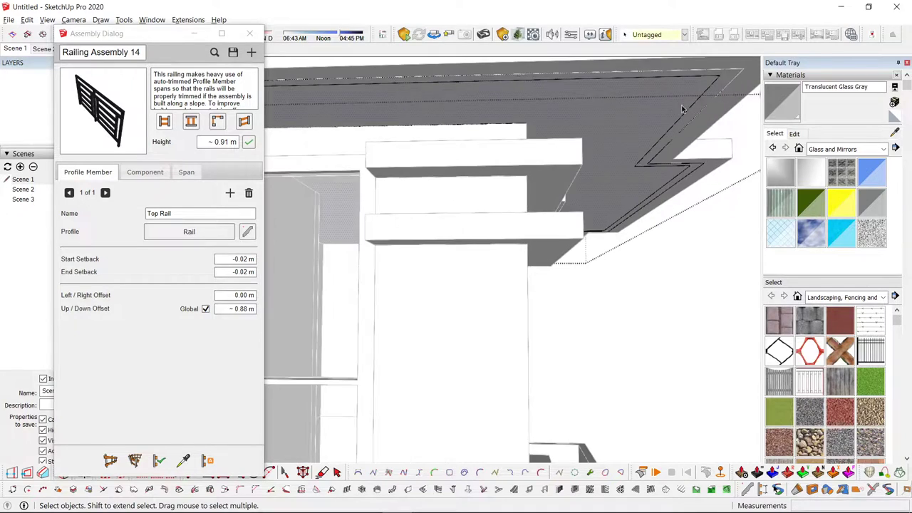
key(p)
click(592, 122)
click(594, 128)
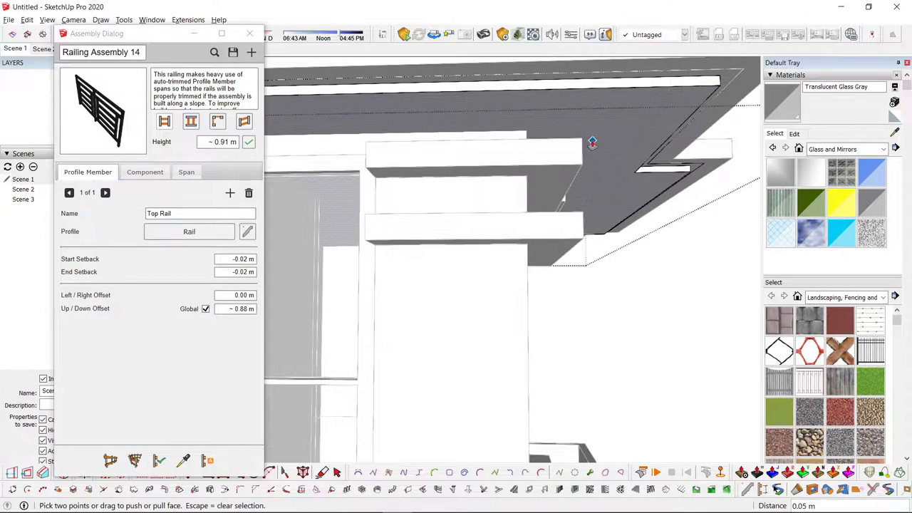
key(space)
key(Escape)
- Examine the new roof gutter and soffit from several sides of the house
scroll(613, 171, down, 3)
scroll(614, 178, down, 6)
middle_drag(363, 299, 438, 292)
scroll(449, 205, up, 2)
middle_drag(450, 205, 570, 161)
scroll(443, 163, up, 3)
middle_drag(444, 163, 498, 300)
scroll(546, 340, up, 1)
scroll(546, 340, down, 3)
middle_drag(545, 340, 600, 136)
scroll(600, 135, up, 3)
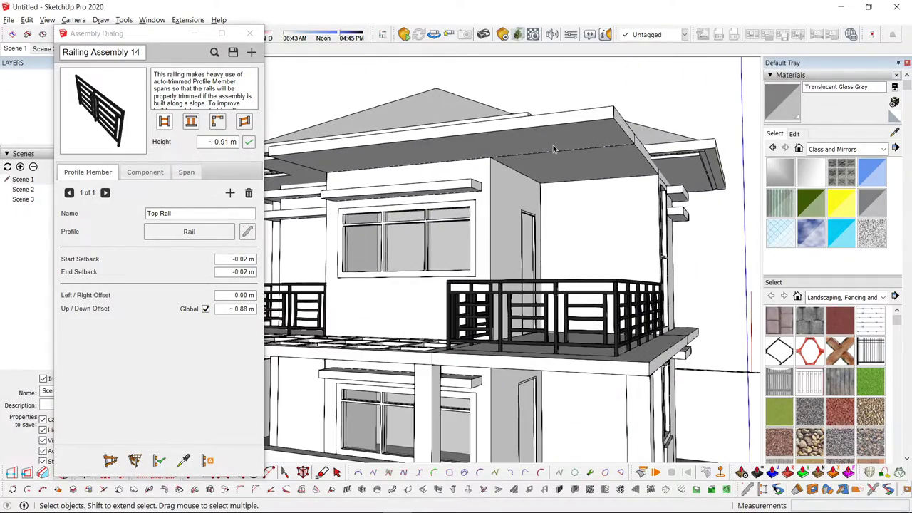
scroll(554, 149, up, 1)
double_click(556, 147)
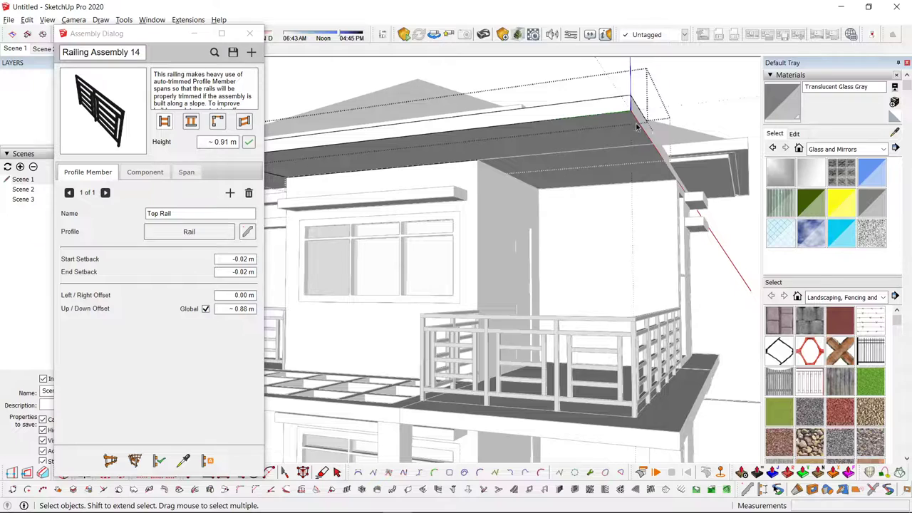
scroll(637, 127, up, 2)
click(584, 136)
scroll(564, 171, down, 3)
key(Escape)
scroll(564, 173, down, 2)
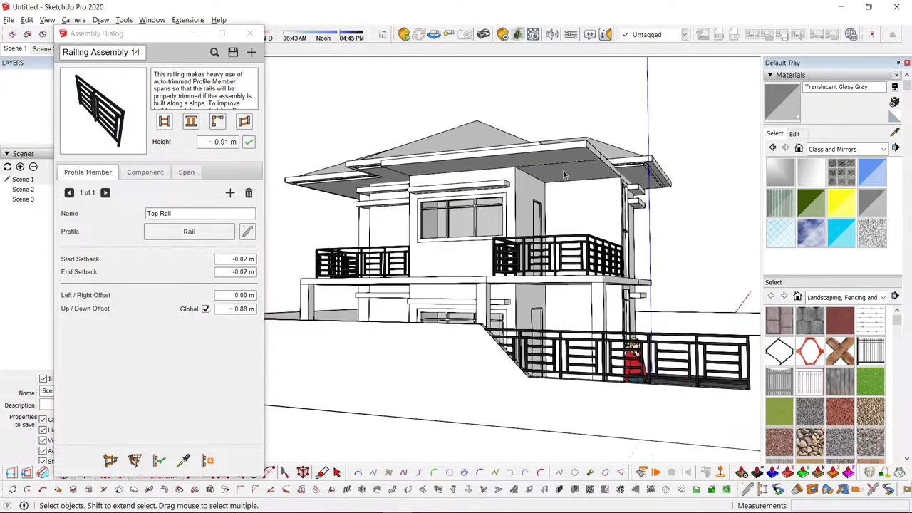
scroll(564, 174, down, 4)
middle_drag(564, 174, 365, 306)
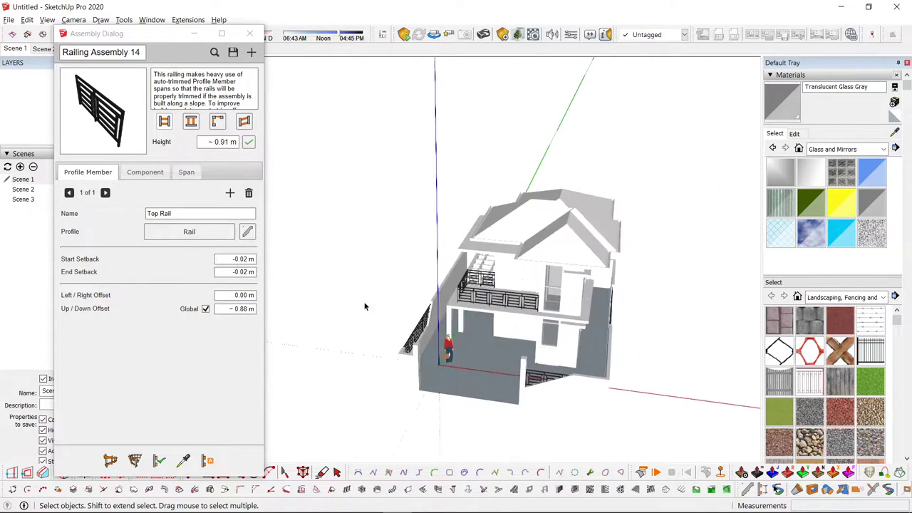
- Show the house in front view, select the upper balcony door, and turn on X-ray to compare it with the door below
scroll(499, 389, up, 4)
middle_drag(418, 361, 467, 319)
scroll(527, 283, up, 1)
middle_drag(409, 301, 492, 248)
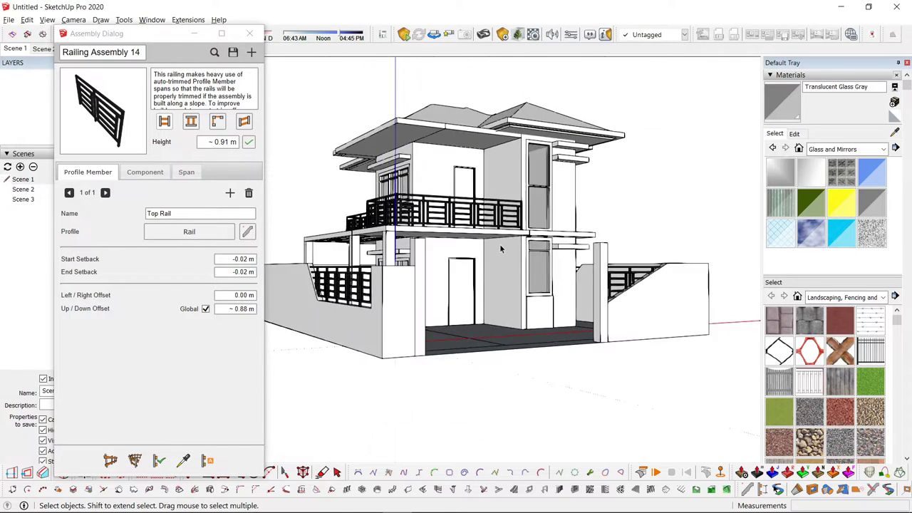
key(F2)
scroll(432, 344, up, 3)
scroll(431, 344, down, 3)
scroll(456, 340, up, 3)
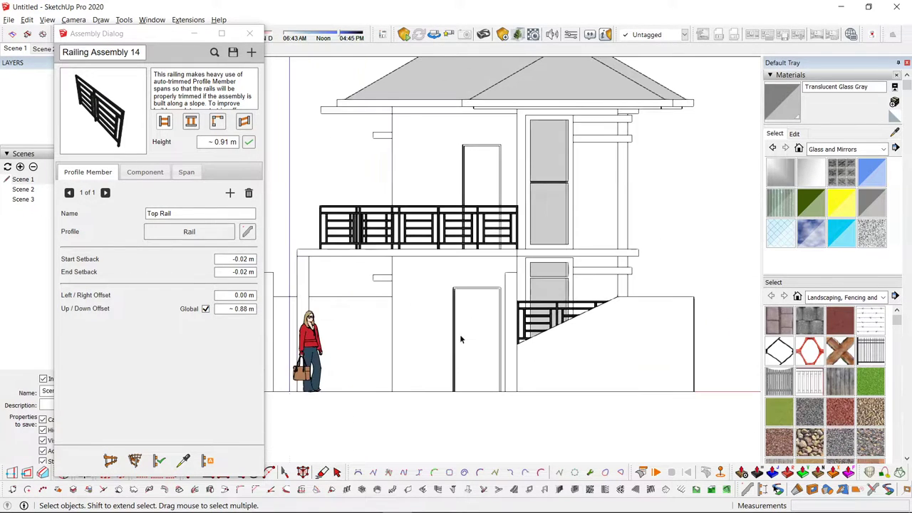
scroll(460, 335, down, 1)
scroll(491, 240, up, 2)
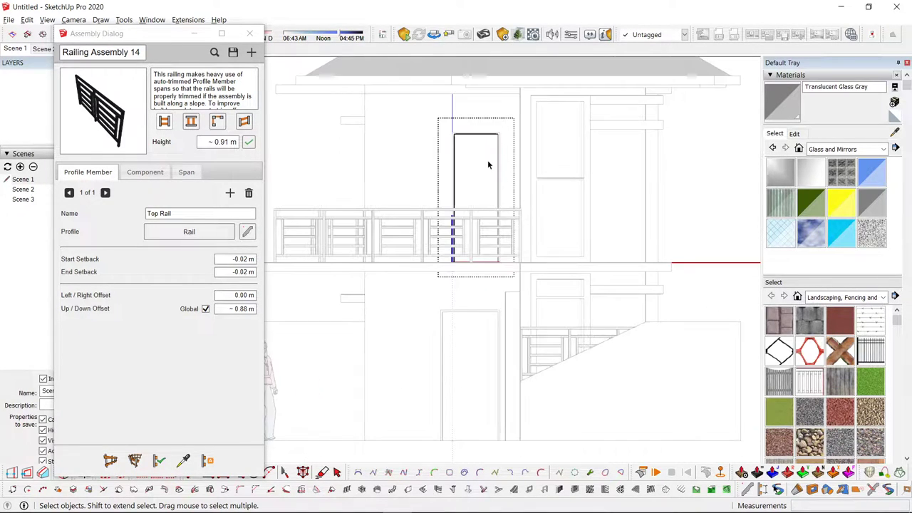
key(x)
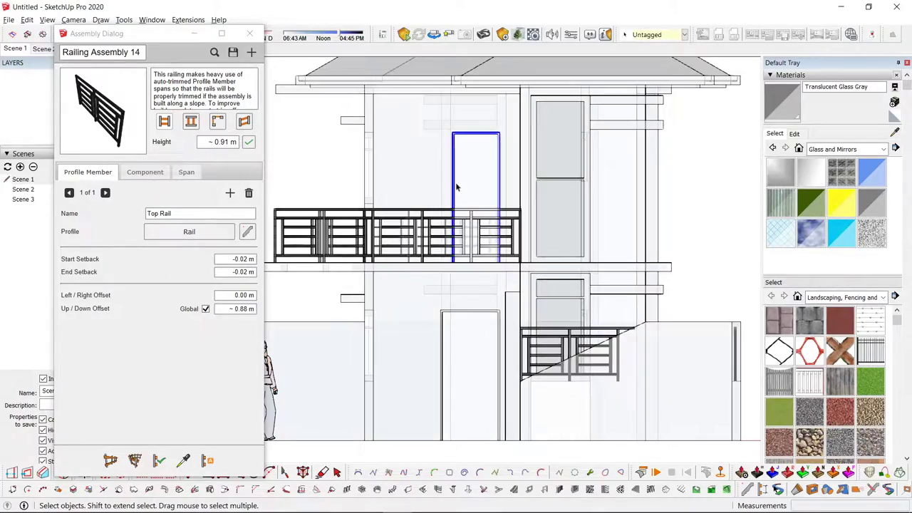
- Move the upper balcony door along the red axis into line with the ground-floor door below it
middle_drag(458, 196, 722, 234)
scroll(488, 238, down, 4)
middle_drag(489, 242, 627, 314)
key(x)
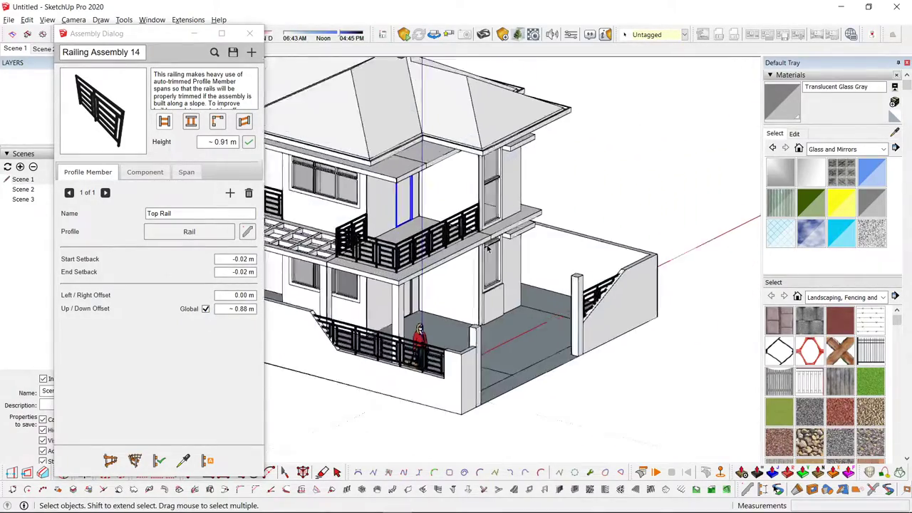
scroll(577, 235, up, 4)
key(m)
scroll(370, 189, up, 2)
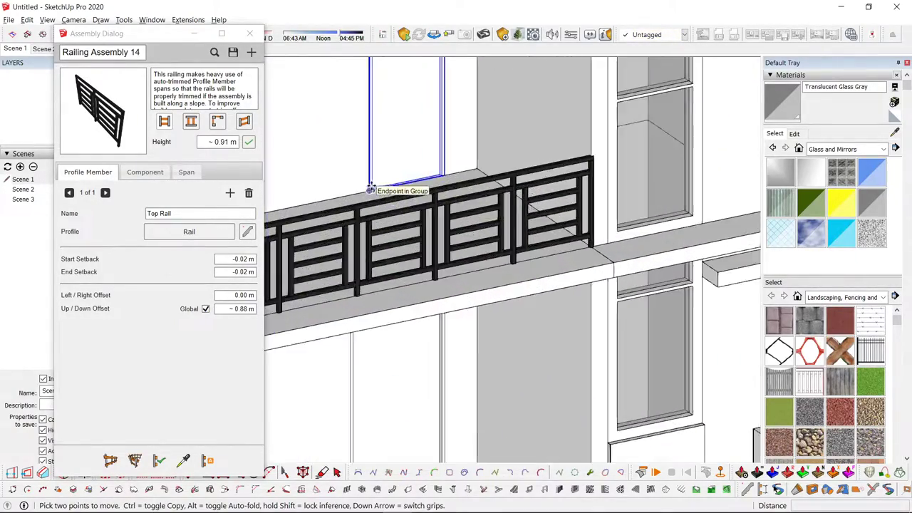
click(410, 180)
key(Right)
shift+middle_drag(420, 317, 485, 205)
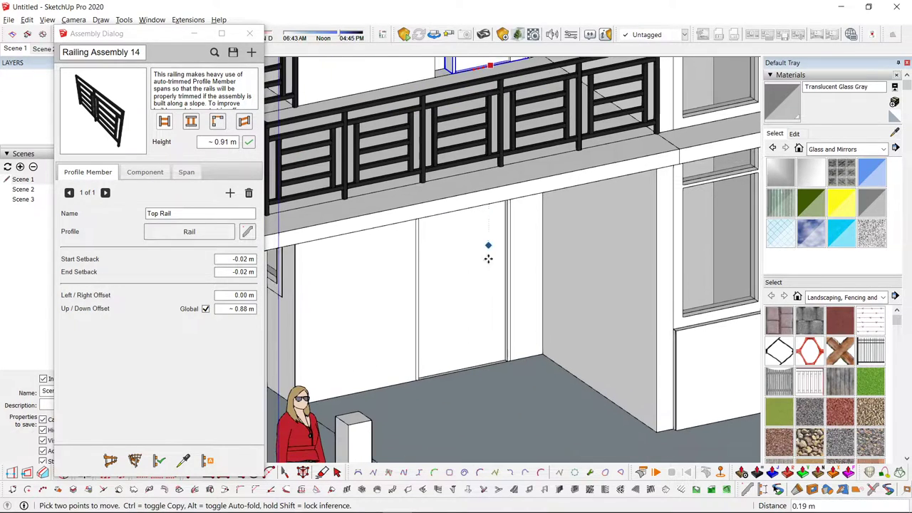
click(452, 376)
key(space)
- Open the upper-floor walls for editing with the rest of the model hidden, and select the balcony door opening
scroll(454, 371, down, 4)
scroll(463, 188, up, 2)
double_click(392, 210)
scroll(399, 196, down, 4)
key(h)
scroll(442, 203, up, 2)
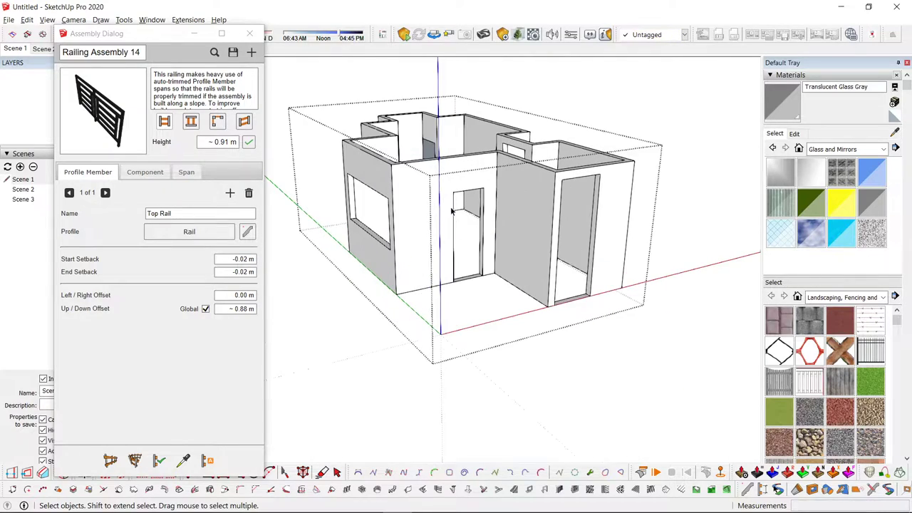
scroll(451, 211, up, 3)
middle_drag(464, 242, 438, 211)
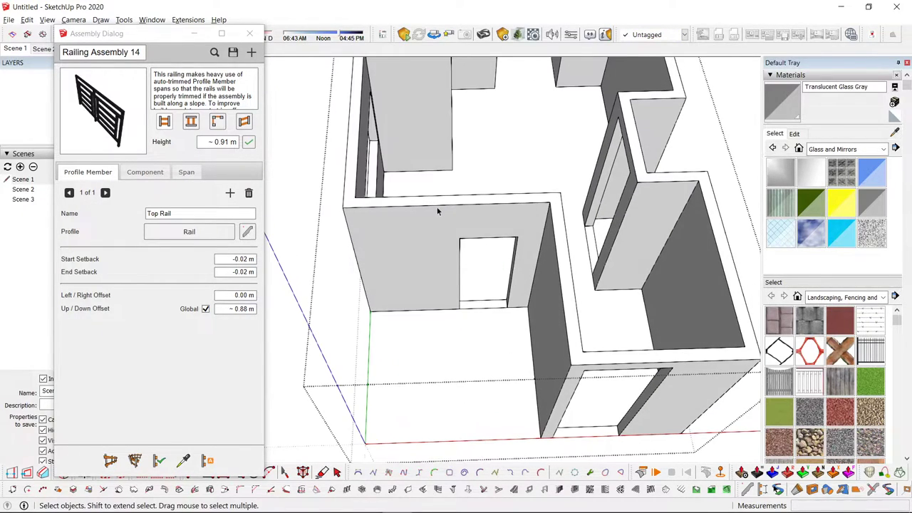
drag(525, 360, 525, 360)
- Move the wall opening about 0.10 m to fit the shifted balcony door, and close the walls group
middle_drag(531, 352, 619, 212)
key(h)
scroll(498, 342, up, 6)
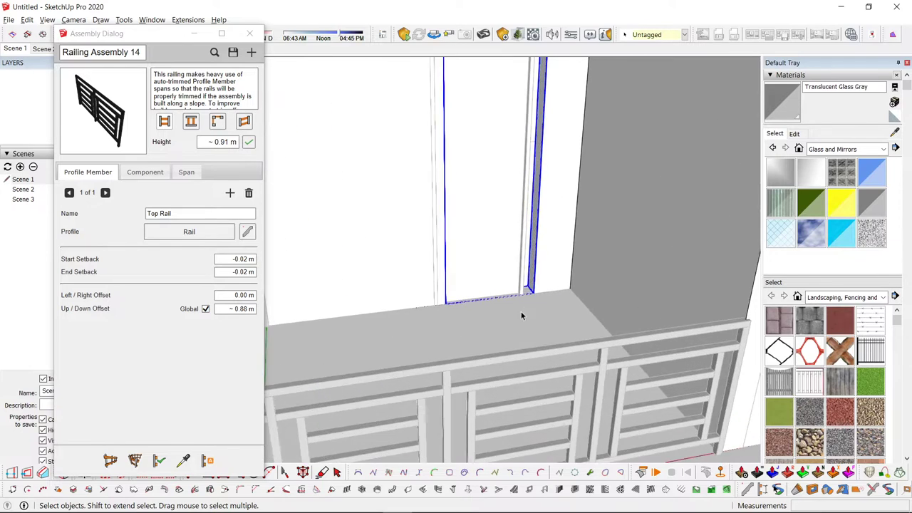
key(m)
click(537, 291)
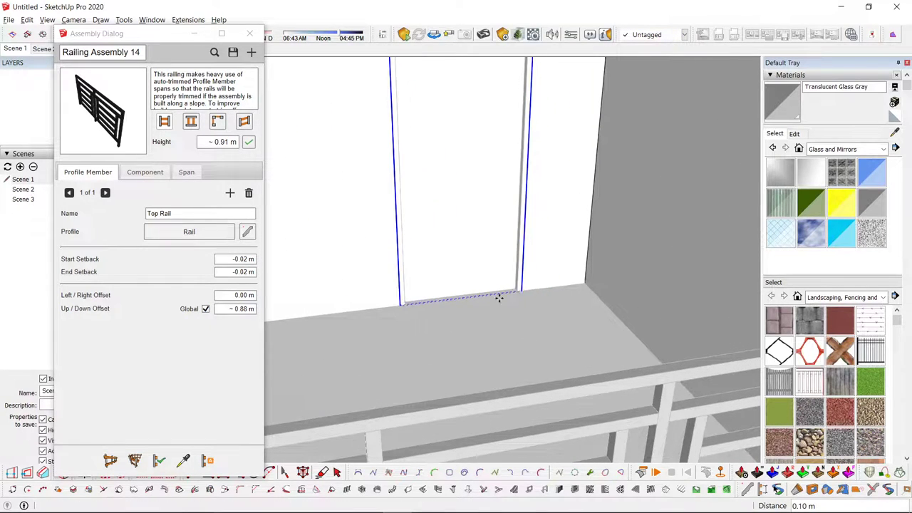
click(499, 298)
key(h)
key(e)
scroll(456, 307, down, 3)
key(space)
scroll(446, 297, down, 5)
key(Escape)
scroll(446, 297, down, 3)
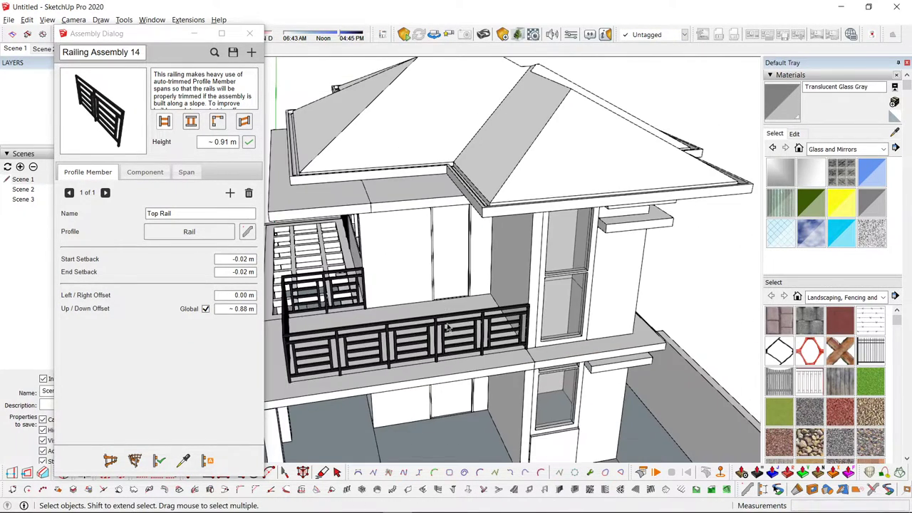
- Check the house from several sides and close the railing Assembly Dialog
middle_drag(446, 297, 430, 195)
scroll(417, 225, down, 4)
middle_drag(428, 238, 606, 196)
middle_drag(313, 210, 316, 268)
scroll(511, 264, down, 4)
middle_drag(511, 264, 474, 306)
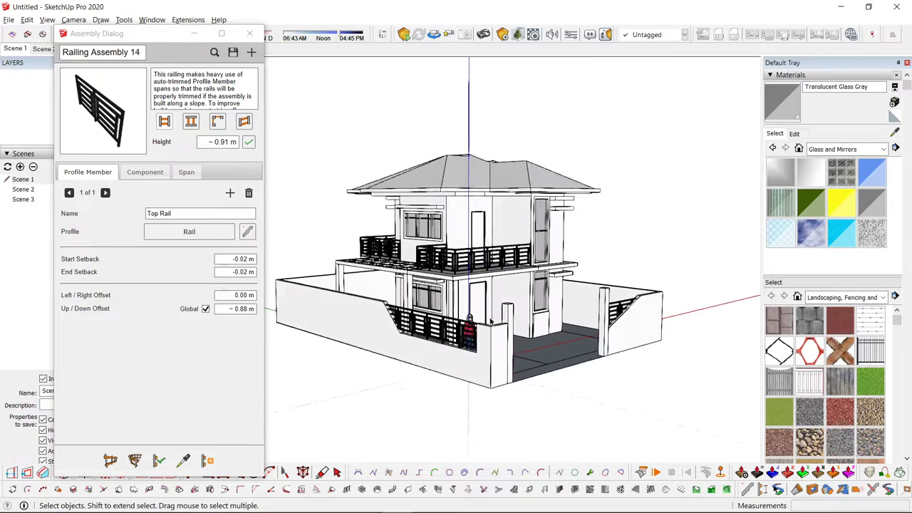
scroll(484, 329, up, 3)
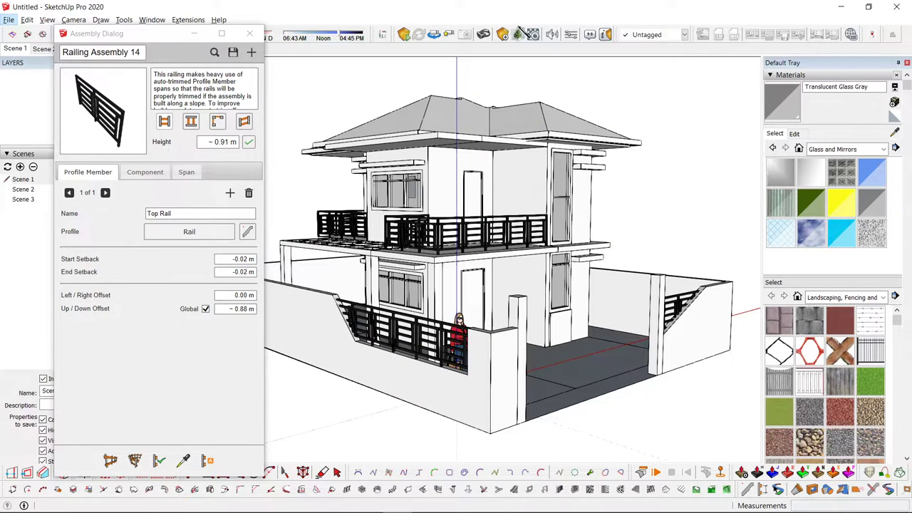
click(250, 32)
middle_drag(430, 124, 452, 157)
scroll(452, 157, up, 3)
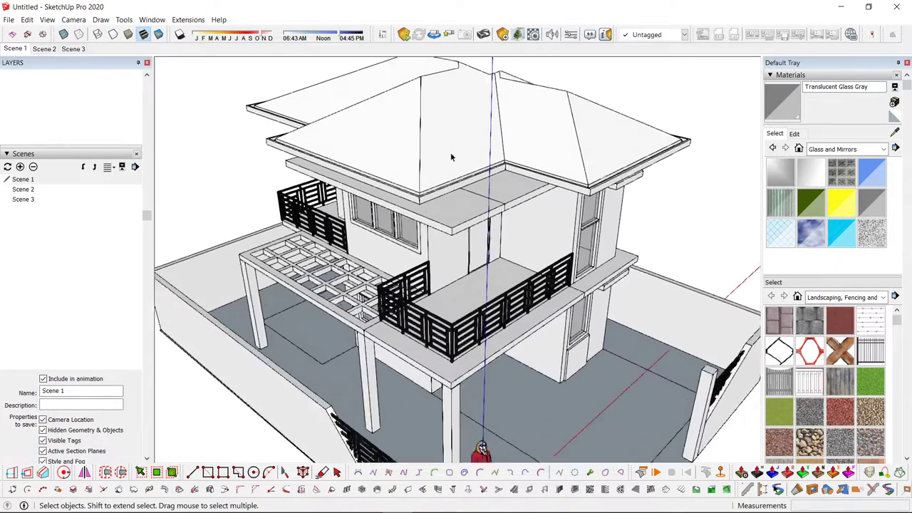
- Open the upper roof for editing and paint all its faces with Roofing Shingles Asphalt
key(b)
click(833, 148)
click(847, 215)
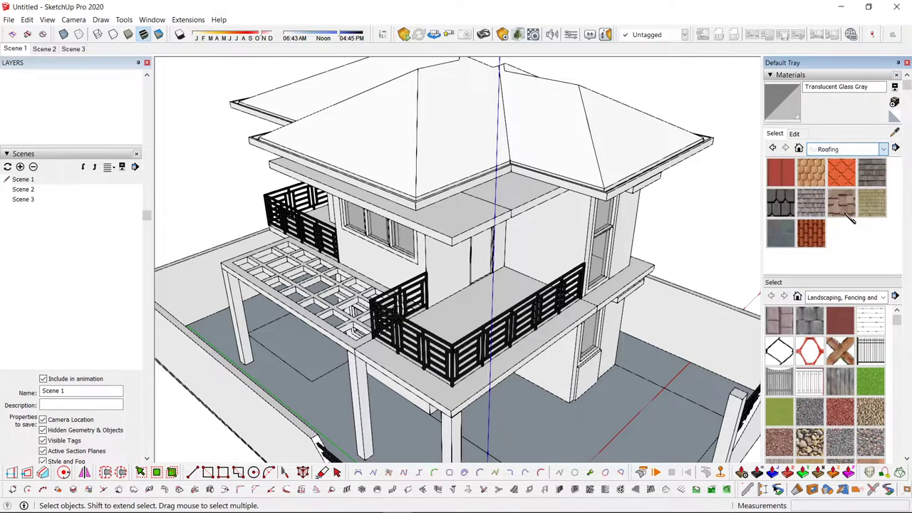
middle_drag(615, 122, 552, 208)
scroll(519, 168, up, 2)
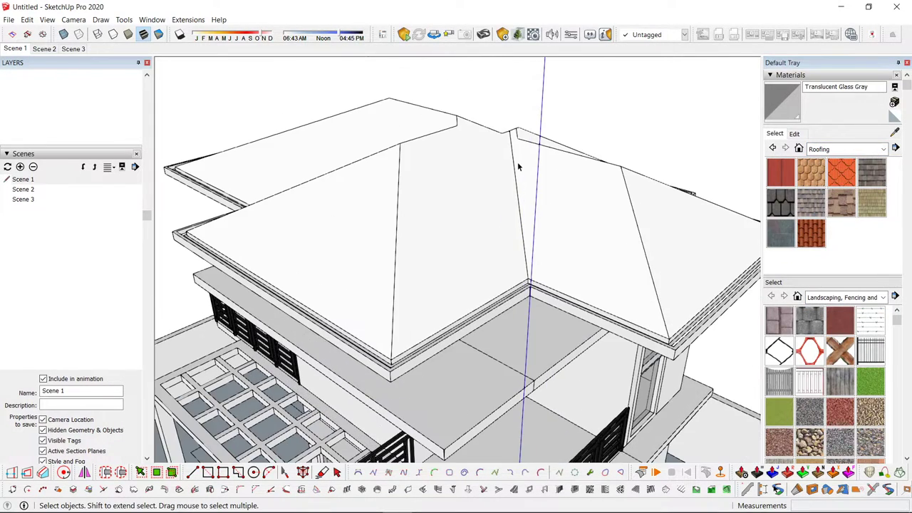
double_click(519, 168)
click(876, 178)
click(533, 190)
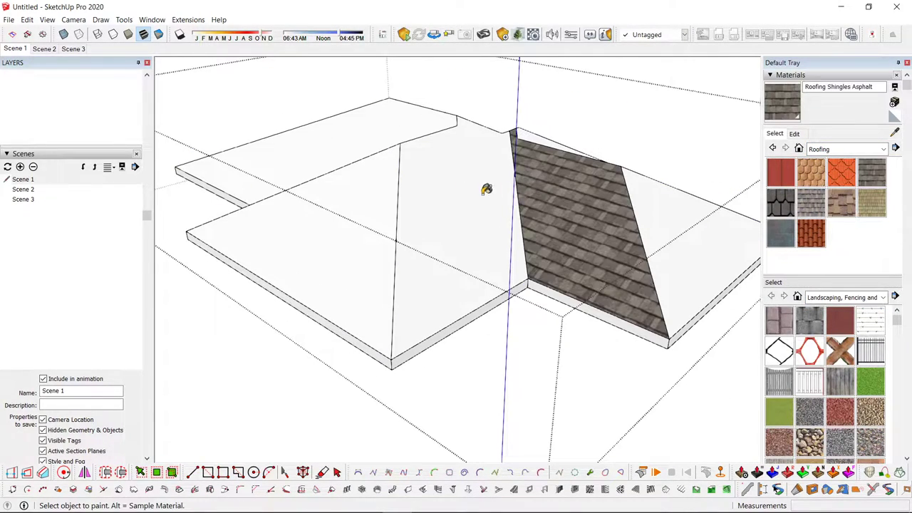
mouse_move(485, 191)
middle_down()
mouse_move(660, 278)
mouse_move(345, 157)
mouse_move(502, 334)
middle_up()
ctrl+click(663, 286)
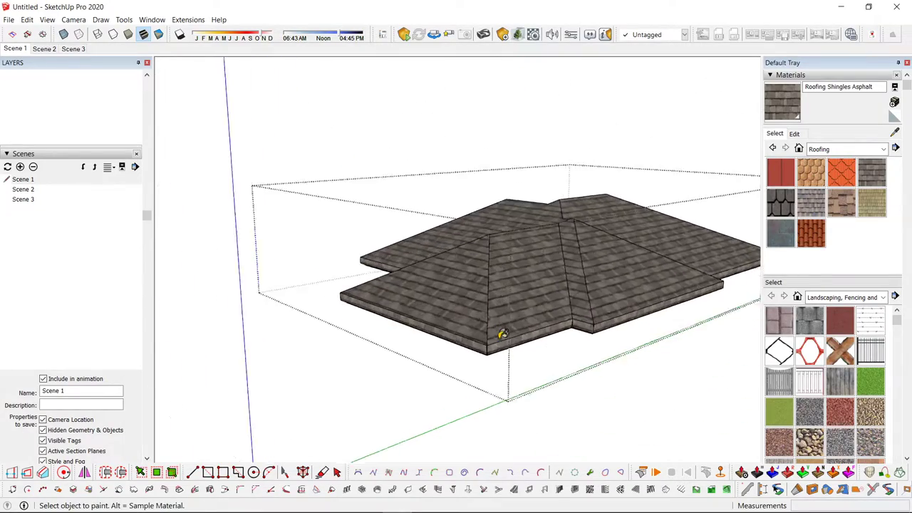
scroll(503, 335, up, 3)
key(space)
click(499, 365)
- Reopen the upper roof for editing and choose Quartz Light Grey from the Synthetic Surfaces materials
scroll(468, 345, down, 4)
mouse_move(235, 456)
middle_down()
mouse_move(696, 290)
mouse_move(592, 253)
mouse_move(645, 311)
mouse_move(544, 242)
middle_up()
scroll(548, 215, up, 5)
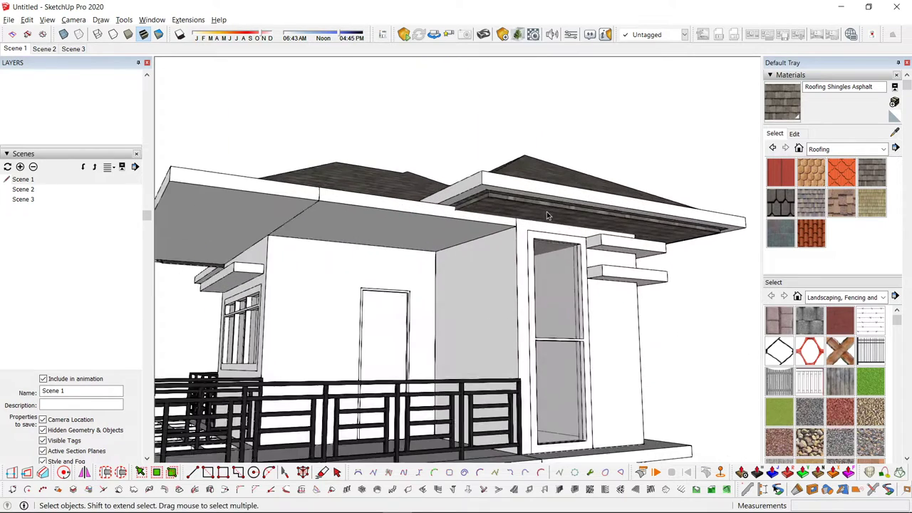
scroll(547, 215, up, 2)
middle_drag(470, 205, 481, 231)
double_click(490, 232)
triple_click(491, 234)
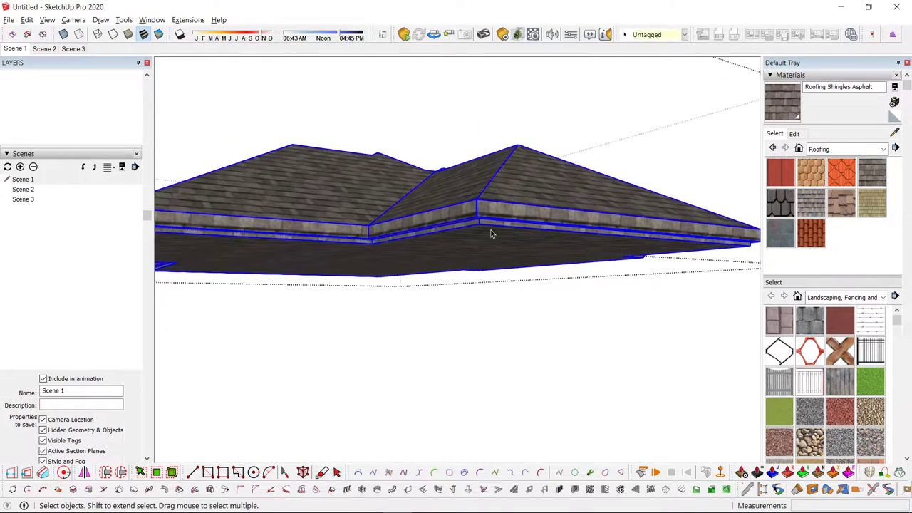
scroll(499, 242, down, 2)
click(883, 148)
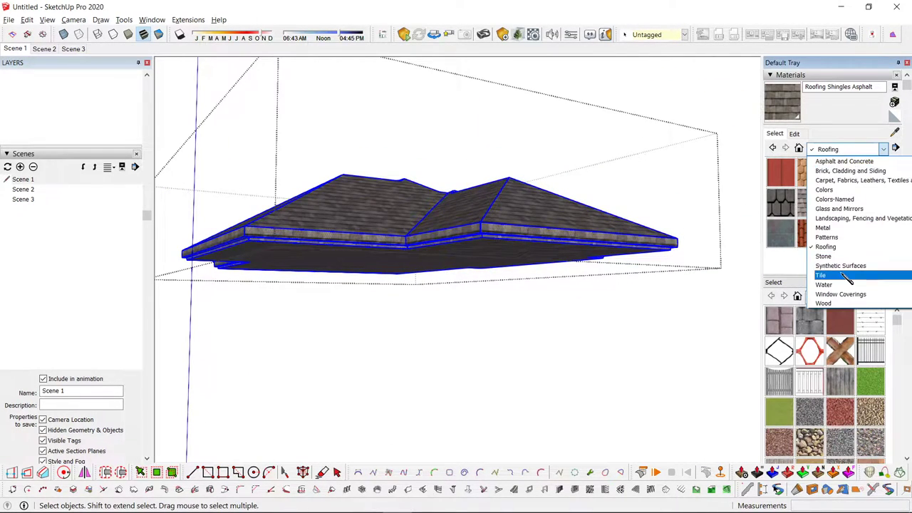
click(845, 266)
click(876, 214)
- Paint the roof's soffit and all its connected edge and slope faces with Quartz Light Grey
middle_drag(613, 246, 590, 180)
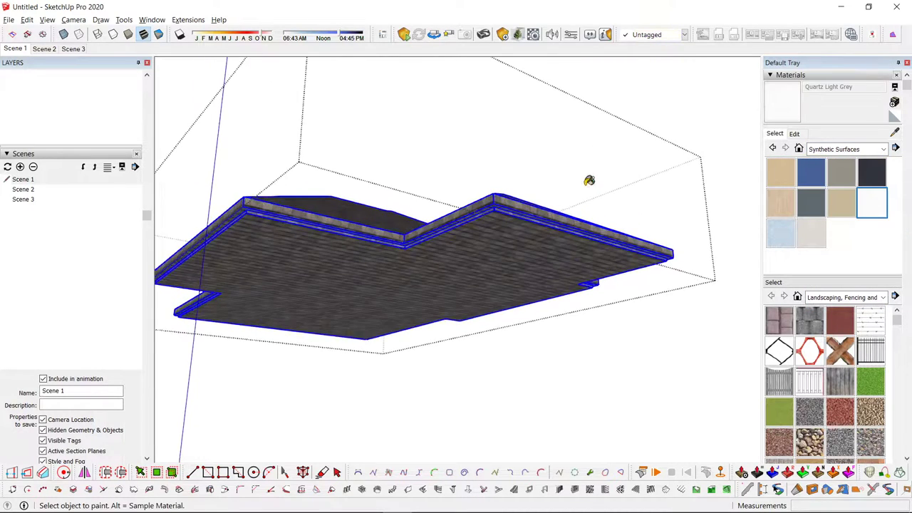
scroll(591, 180, up, 2)
key(space)
click(466, 248)
scroll(470, 252, up, 2)
key(b)
click(470, 249)
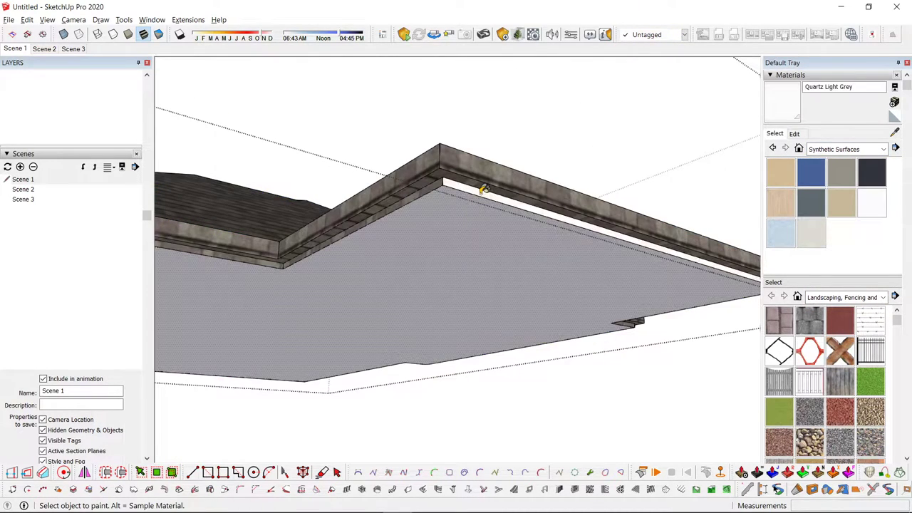
click(475, 179)
middle_drag(475, 178, 590, 292)
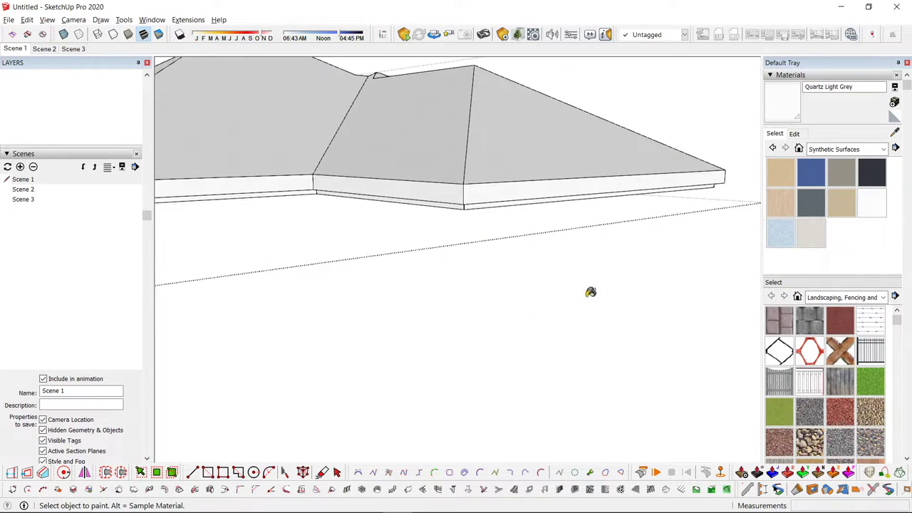
- Choose Roofing Shingles Asphalt and paint the first upper roof slopes one by one, leaving the eave edges light grey
click(869, 150)
click(852, 242)
click(872, 173)
scroll(608, 257, down, 3)
middle_drag(609, 257, 605, 399)
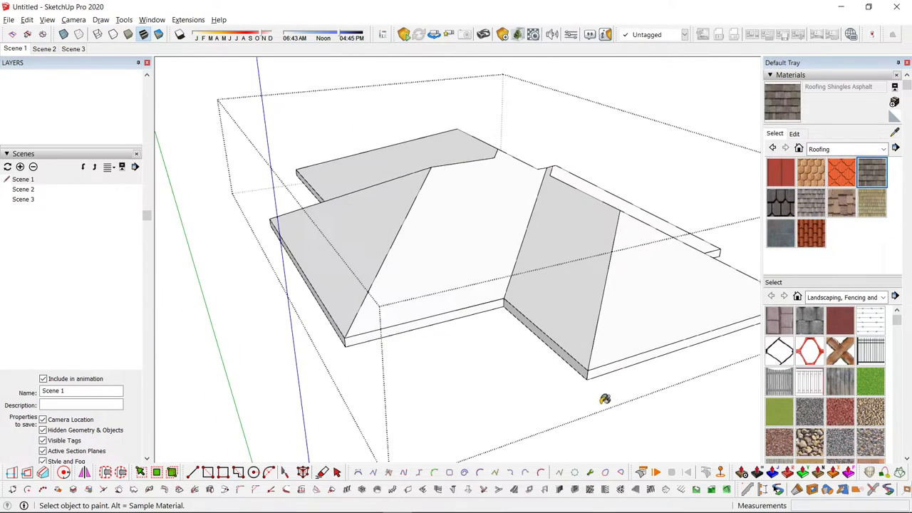
click(614, 293)
click(467, 238)
click(385, 202)
click(582, 264)
- Paint the remaining roof slopes and the strips between roof sections with Roofing Shingles Asphalt, and close the roof group
middle_drag(670, 227, 268, 323)
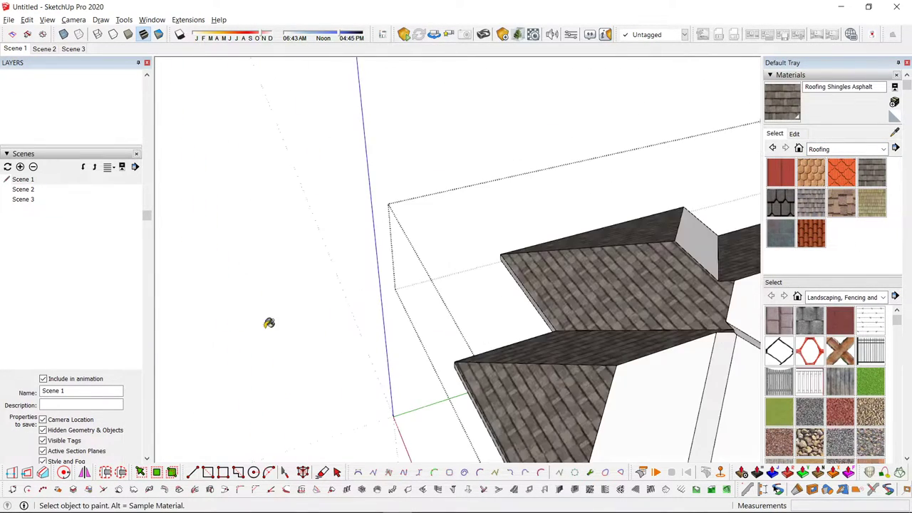
middle_drag(608, 404, 303, 264)
click(509, 303)
click(469, 263)
click(431, 258)
click(542, 164)
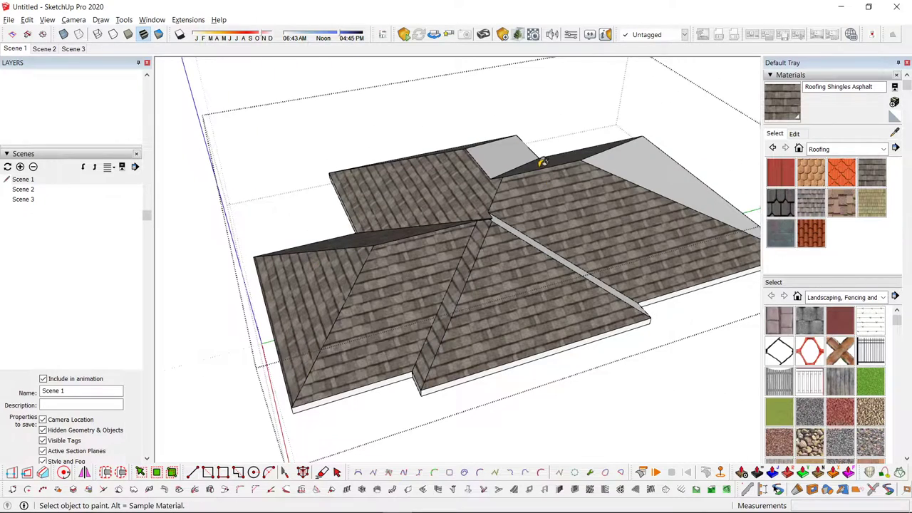
click(649, 166)
click(523, 145)
middle_drag(531, 153, 466, 295)
click(518, 275)
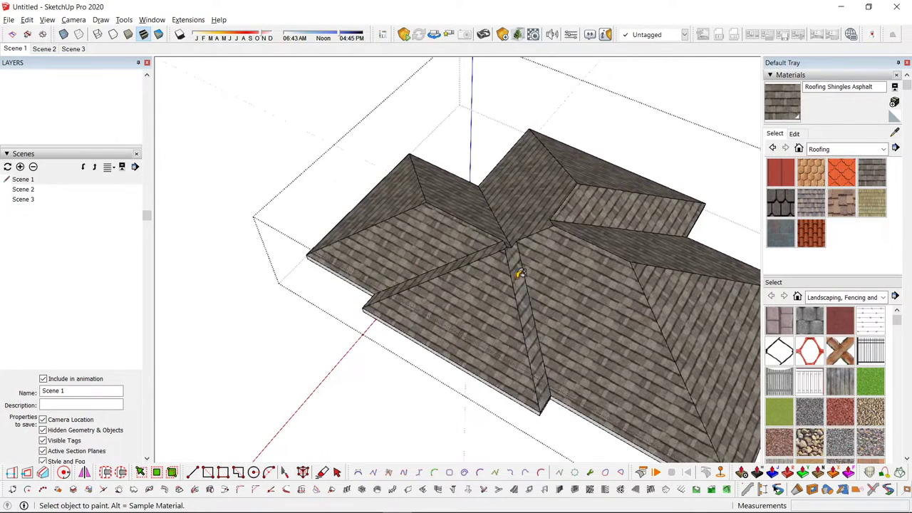
scroll(326, 336, down, 3)
key(space)
click(327, 337)
- Examine the painted roof and light grey soffit from the front and from below
middle_drag(327, 336, 451, 242)
scroll(452, 332, down, 3)
middle_drag(452, 332, 694, 264)
scroll(507, 375, up, 4)
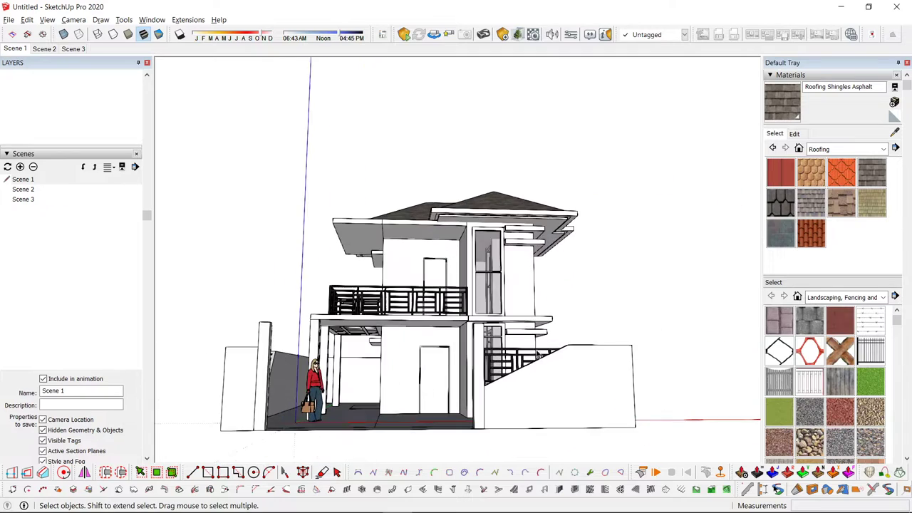
scroll(507, 375, down, 2)
middle_drag(507, 375, 454, 206)
middle_drag(510, 290, 520, 367)
- Open the upper balcony door for editing and paint its leaf with Wood Veneer 01
scroll(438, 261, up, 7)
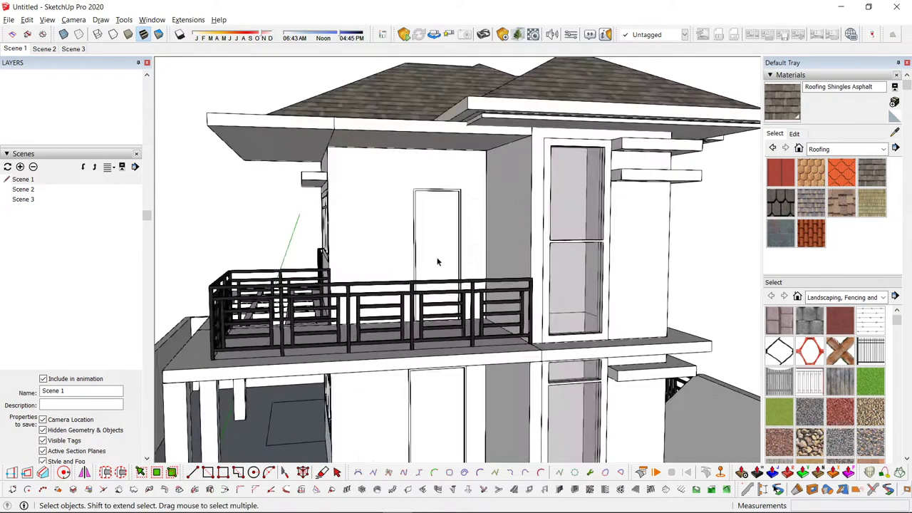
click(869, 149)
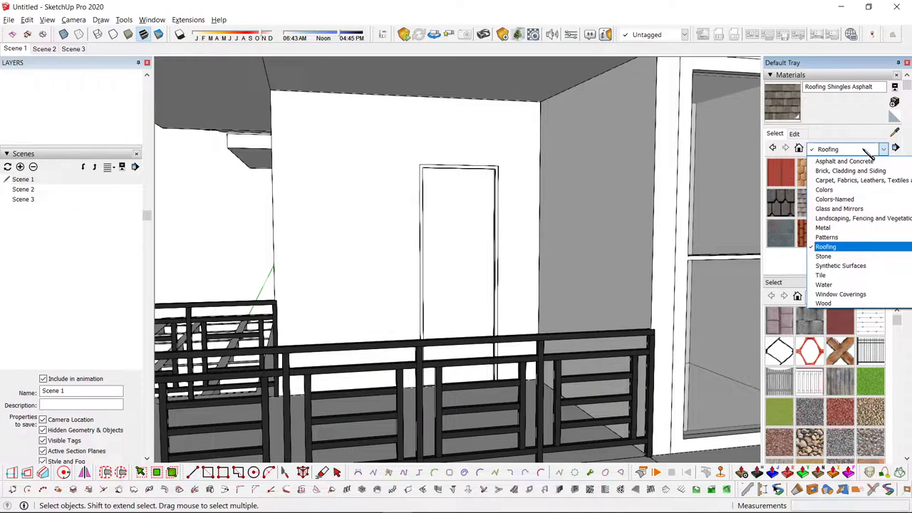
click(828, 304)
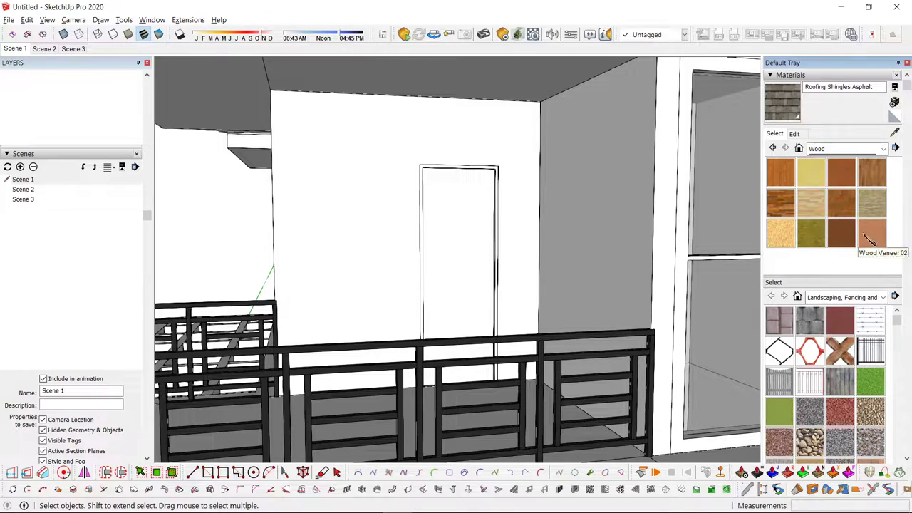
click(844, 237)
middle_drag(531, 171, 584, 207)
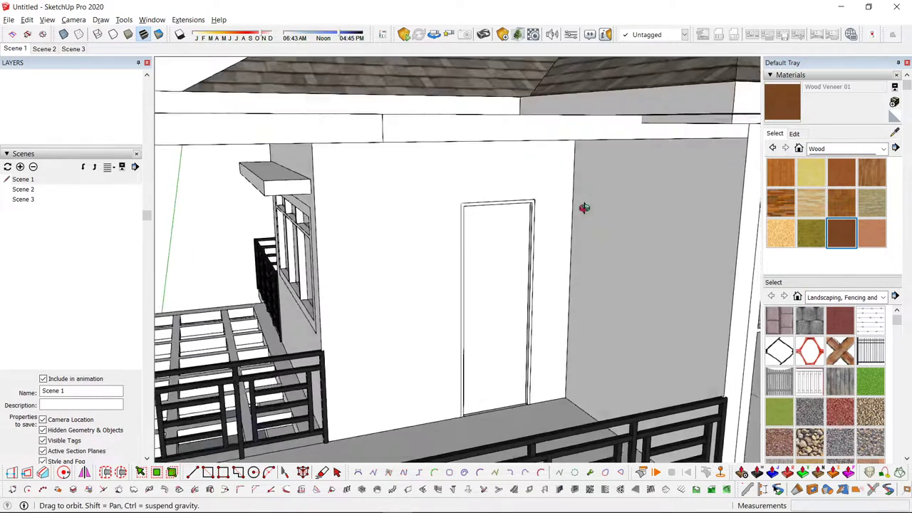
scroll(476, 261, up, 5)
double_click(509, 237)
click(508, 236)
key(b)
click(506, 236)
key(space)
key(Escape)
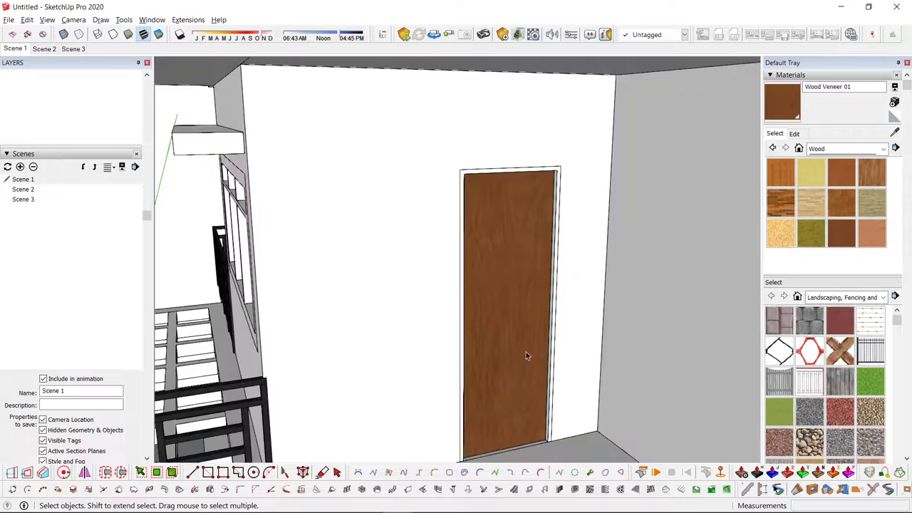
- Open the ground-floor door below the balcony for editing, paint its leaf with Wood Veneer 01, and close the door
scroll(527, 355, down, 4)
shift+middle_drag(553, 427, 580, 340)
scroll(559, 392, down, 3)
double_click(517, 389)
key(b)
click(518, 356)
key(space)
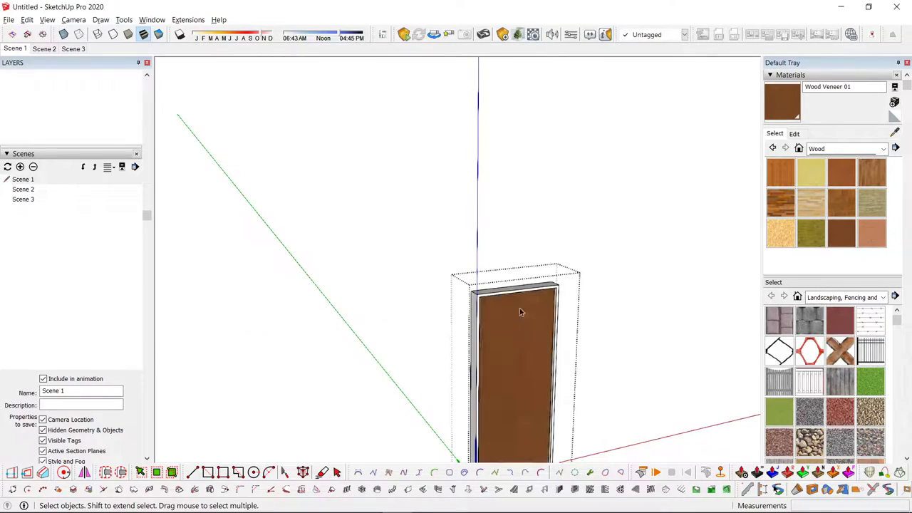
click(533, 258)
- Copy the ground-floor door, paste it at the recessed wall corner beside the pergola on the house's other side, and drop it onto the floor
scroll(536, 260, down, 7)
middle_drag(285, 320, 661, 414)
scroll(387, 357, up, 4)
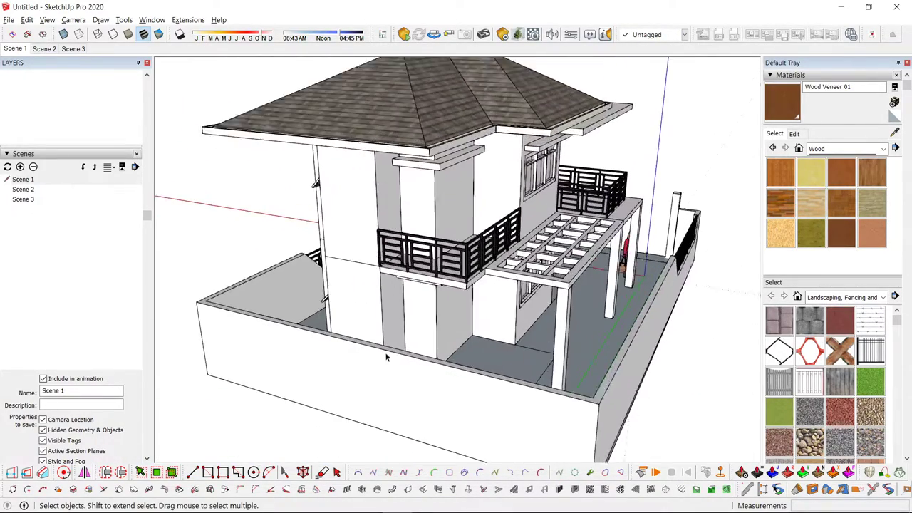
middle_drag(386, 357, 10, 367)
middle_drag(593, 399, 549, 321)
scroll(458, 320, up, 4)
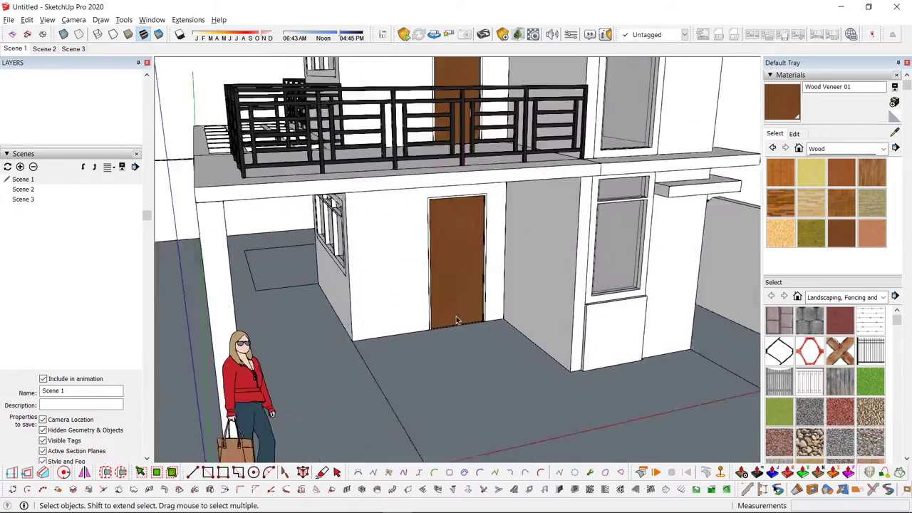
click(466, 301)
scroll(428, 282, down, 5)
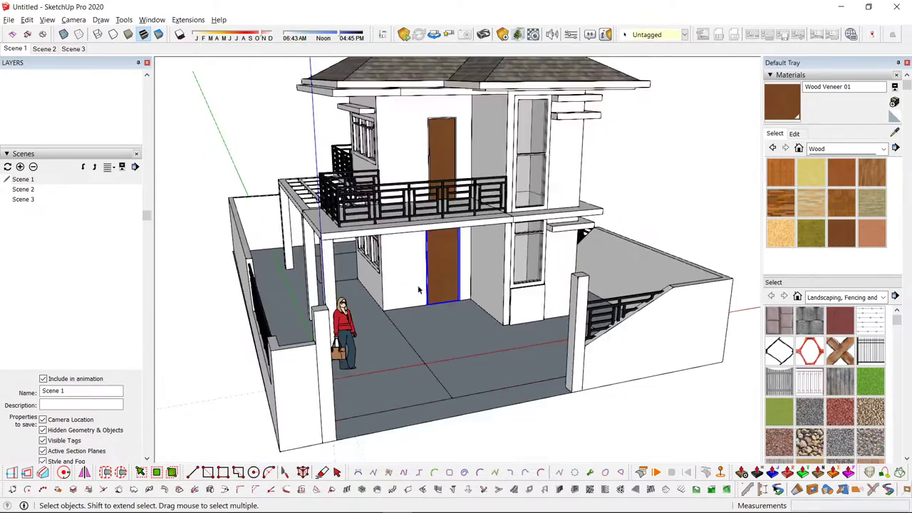
middle_drag(419, 290, 662, 335)
middle_drag(224, 212, 889, 245)
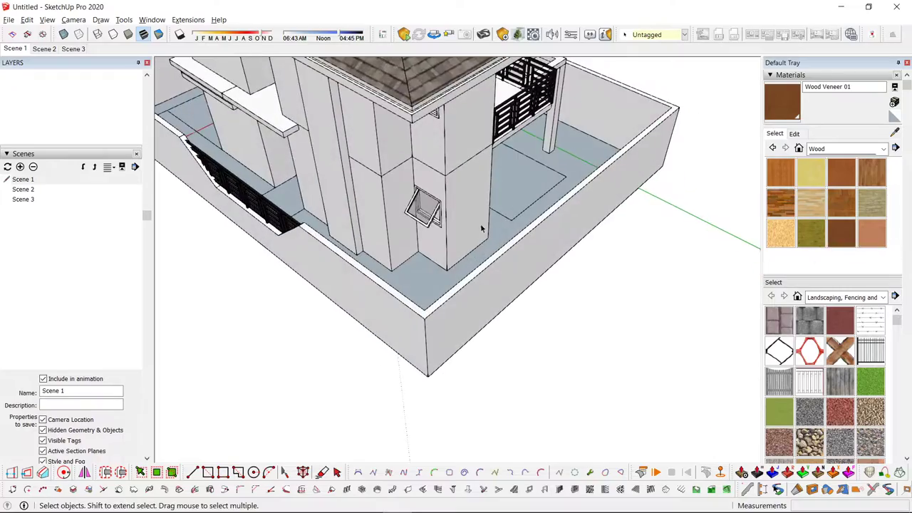
middle_drag(467, 313, 427, 297)
middle_drag(599, 449, 334, 181)
scroll(493, 212, up, 4)
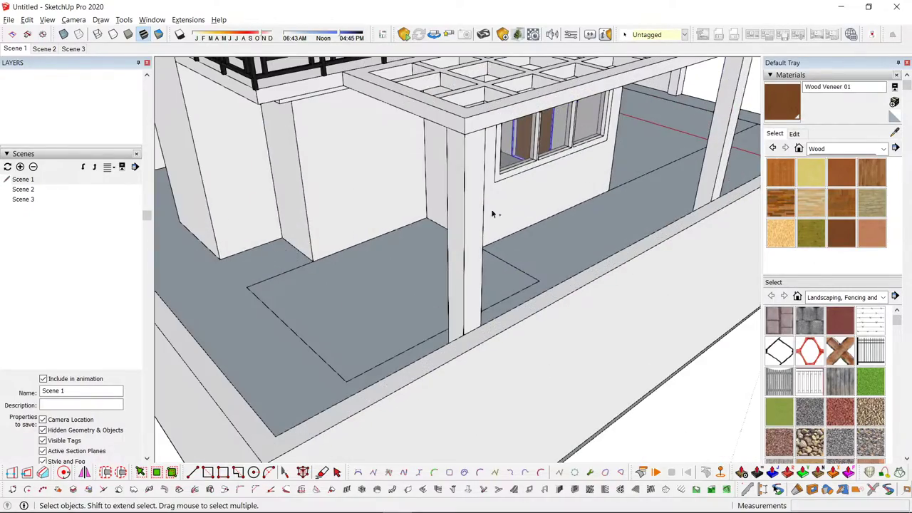
key(ctrl+v)
click(312, 254)
middle_drag(270, 252, 342, 267)
key(d)
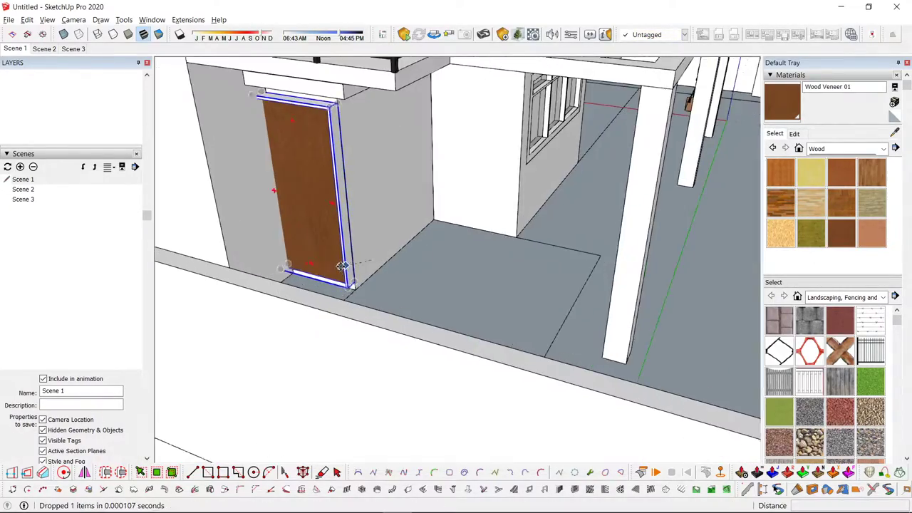
- Rotate the pasted door horizontally about its bottom corner so it runs parallel to the recessed wall
scroll(342, 266, up, 3)
middle_drag(417, 260, 354, 313)
scroll(323, 327, down, 3)
key(q)
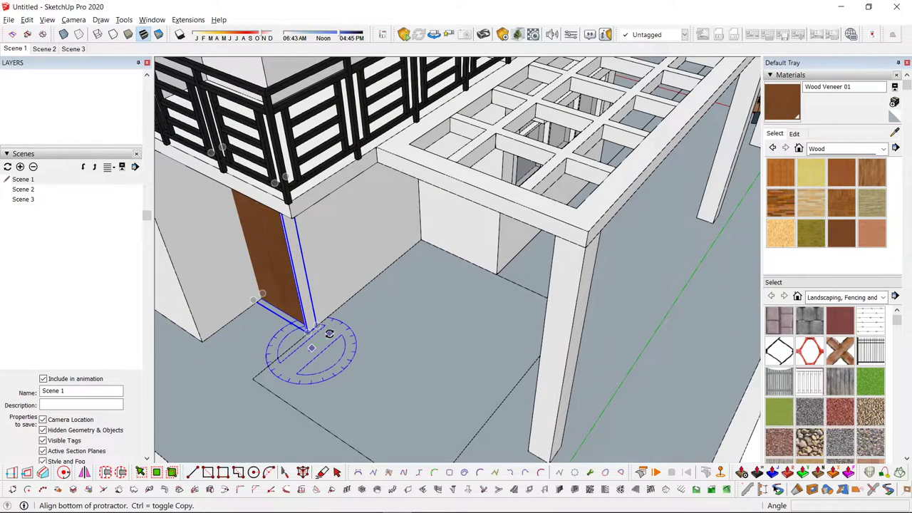
click(329, 333)
click(280, 322)
key(space)
- Move the rotated door by its bottom frame corner against the recessed wall beneath the small balcony
scroll(249, 405, up, 3)
key(m)
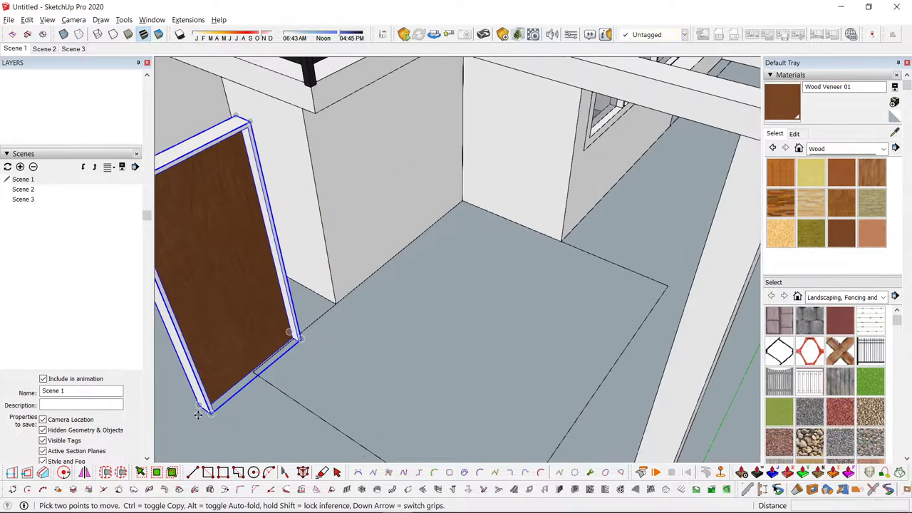
click(205, 414)
click(349, 294)
scroll(349, 294, down, 3)
middle_drag(349, 294, 367, 310)
scroll(368, 310, up, 4)
key(space)
scroll(365, 296, up, 2)
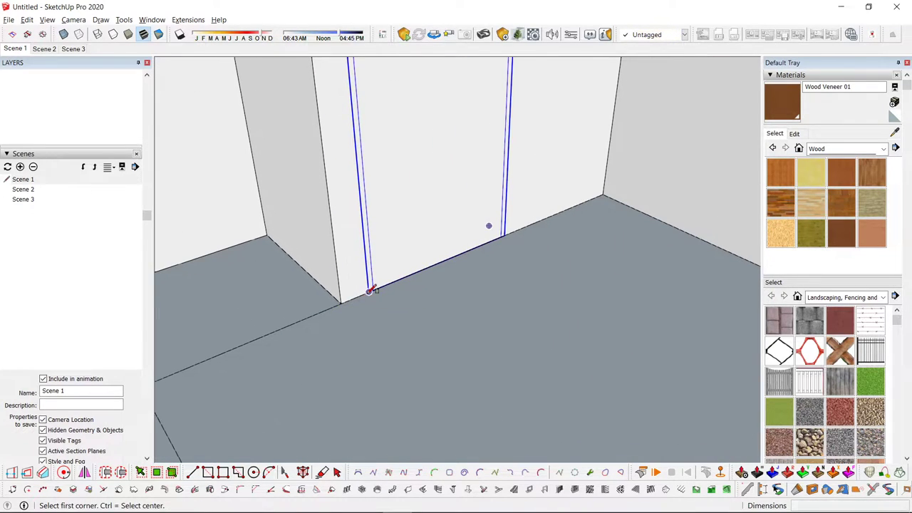
- Draw a rectangle over the placed door's frame from corner to corner and cut it to the clipboard
click(369, 292)
scroll(424, 208, down, 3)
middle_drag(421, 212, 364, 249)
scroll(468, 140, down, 4)
click(464, 103)
key(space)
double_click(450, 159)
key(ctrl+x)
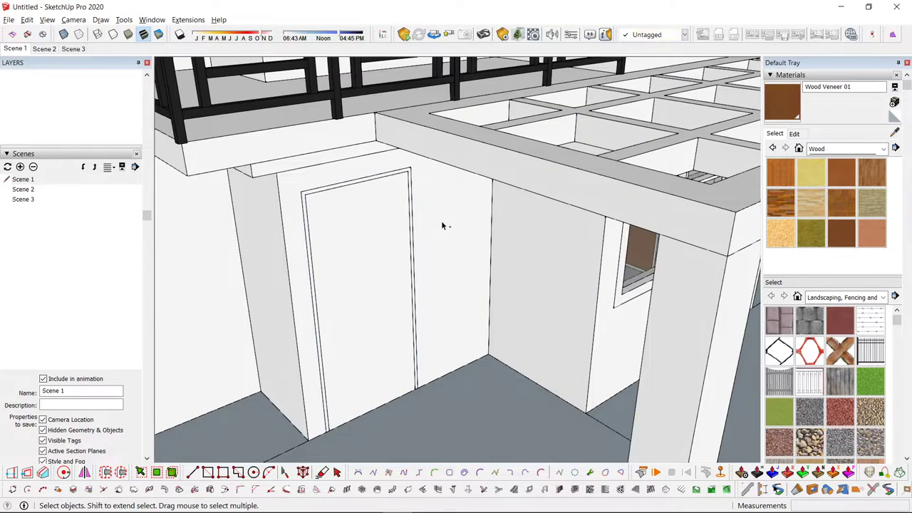
- Paste the rectangle in place inside the ground-floor wall group and push it 0.15 m through the wall to cut the door opening
double_click(442, 222)
key(ctrl+shift+v)
scroll(399, 334, down, 2)
key(p)
click(396, 314)
click(375, 288)
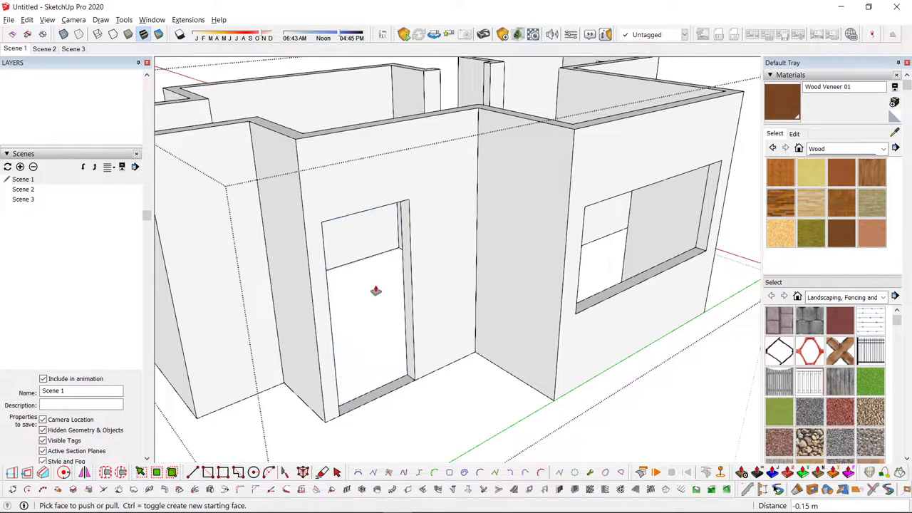
key(e)
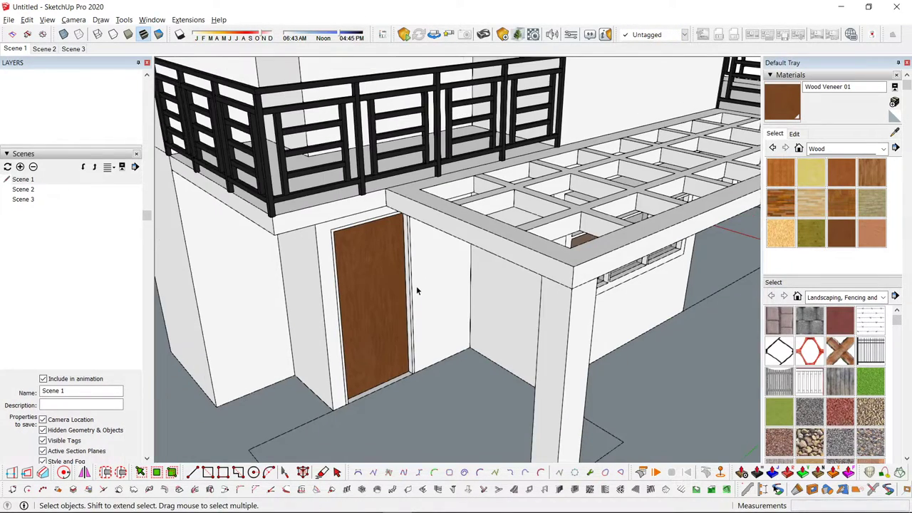
scroll(416, 286, down, 5)
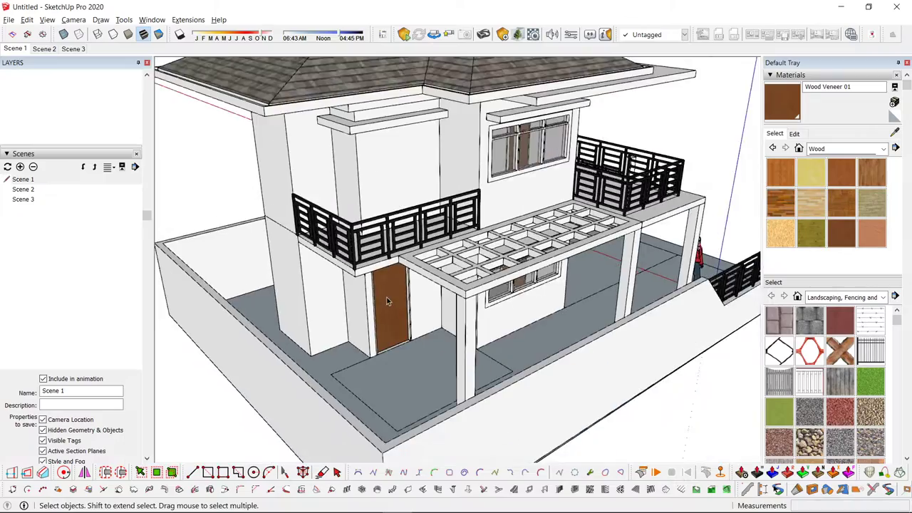
mouse_move(416, 286)
middle_down()
mouse_move(356, 274)
mouse_move(397, 285)
mouse_move(400, 337)
middle_up()
scroll(374, 281, up, 3)
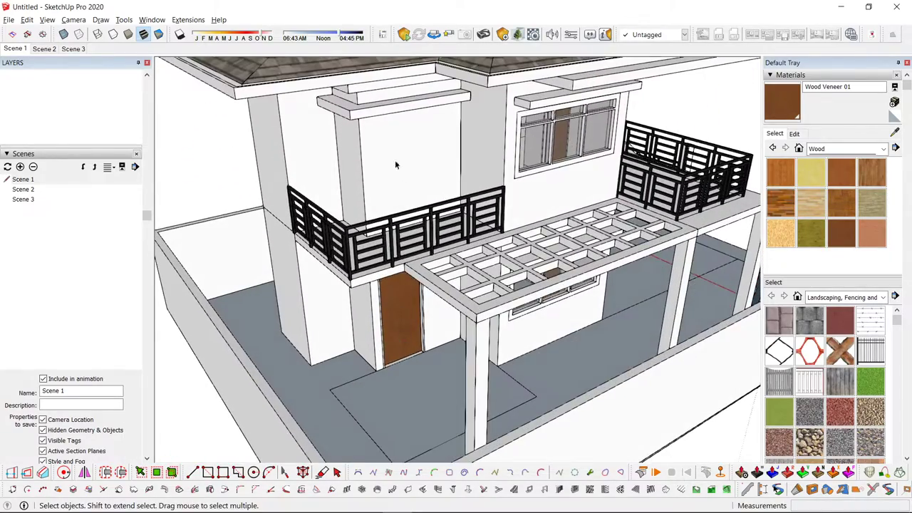
- Copy the ground-floor door beside the pergola 3 m straight up to the upper floor
mouse_move(397, 164)
middle_down()
mouse_move(383, 298)
mouse_move(402, 235)
middle_up()
scroll(413, 312, up, 3)
scroll(414, 335, up, 2)
middle_drag(424, 363, 446, 302)
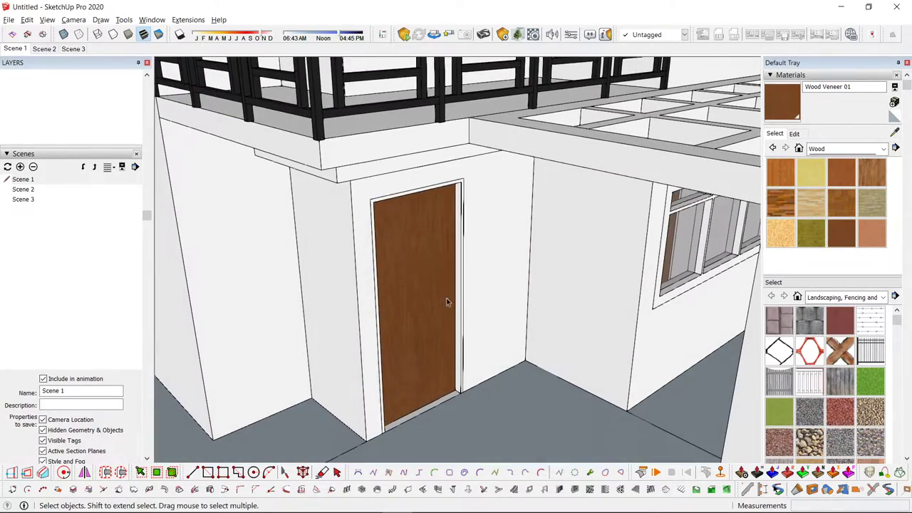
scroll(478, 282, up, 2)
key(m)
key(ctrl)
click(494, 283)
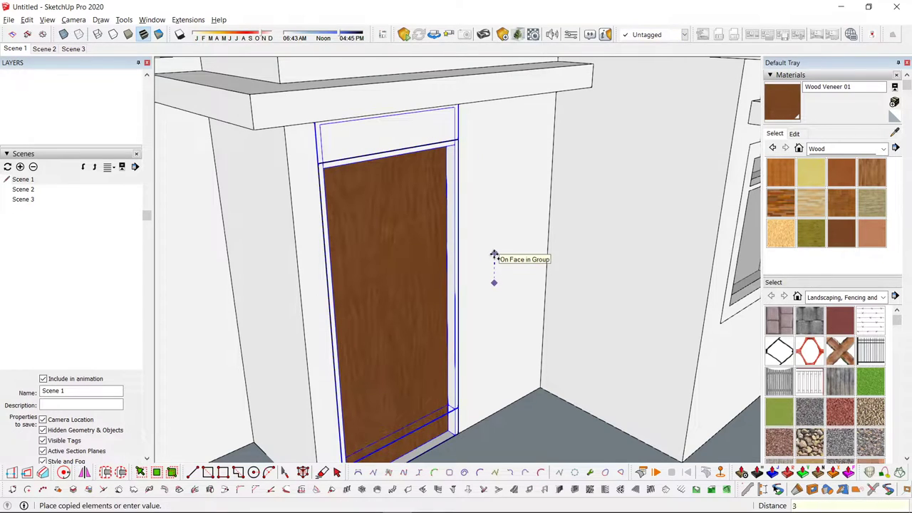
key(space)
- Paste the door outline in place on the upper-floor wall and push it through to cut the opening
scroll(484, 266, down, 3)
middle_drag(485, 266, 476, 164)
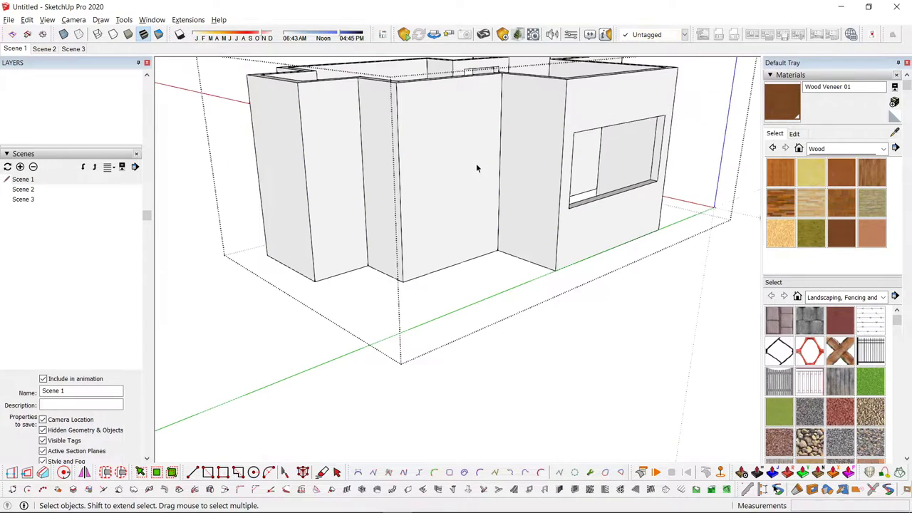
key(ctrl+shift+v)
key(m)
click(436, 208)
click(435, 174)
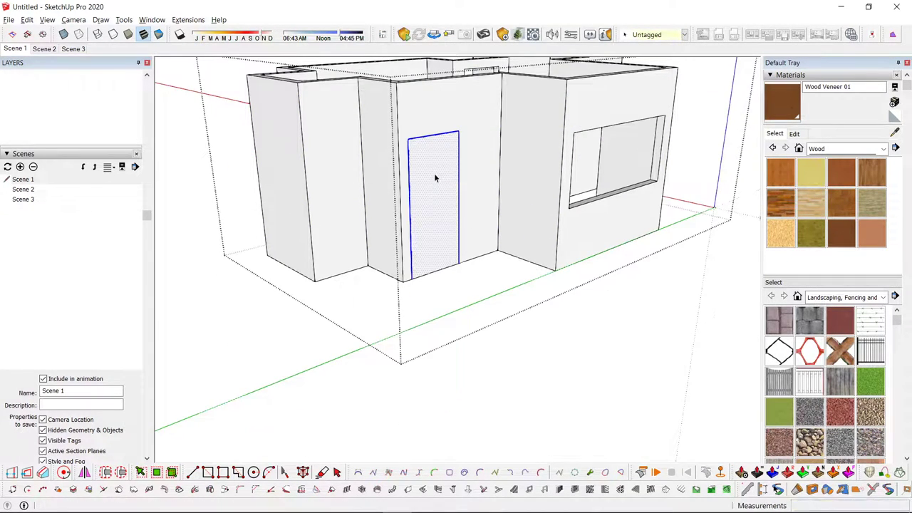
key(p)
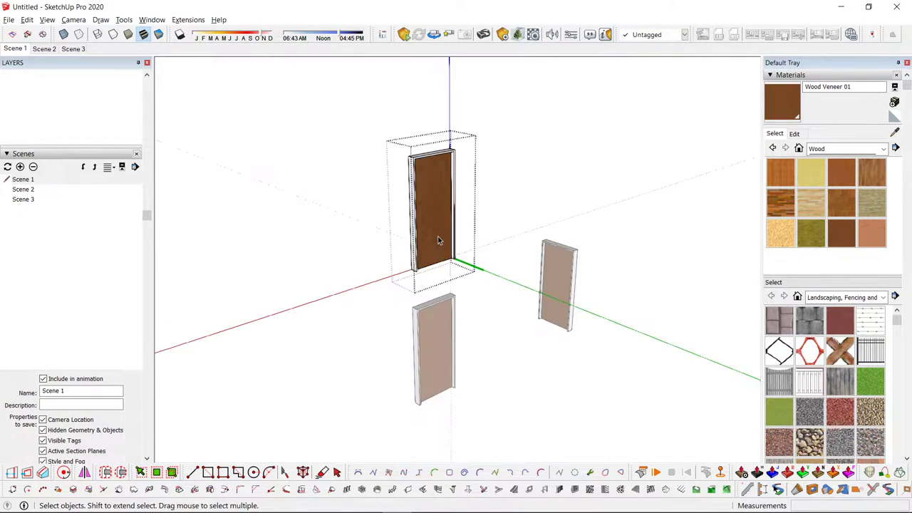
- Examine the doors and windows on both floors from all sides of the house
middle_drag(438, 236, 524, 280)
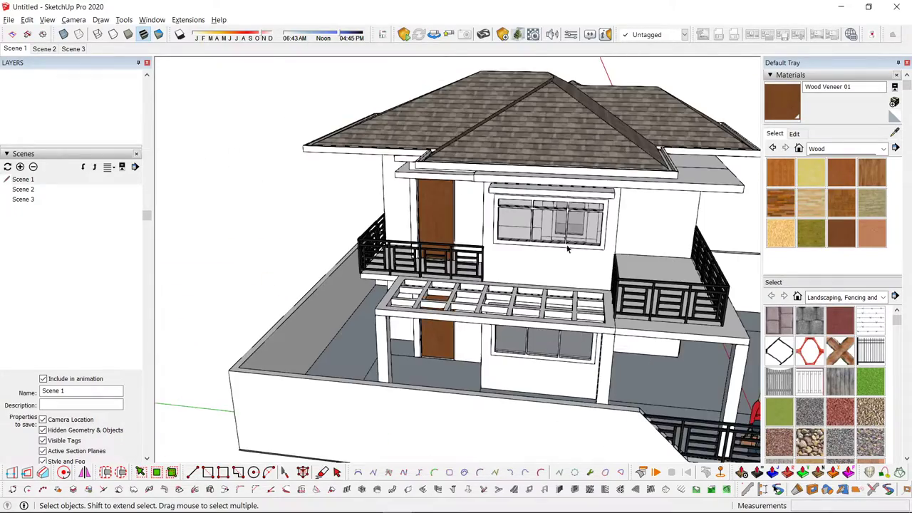
middle_drag(456, 256, 428, 235)
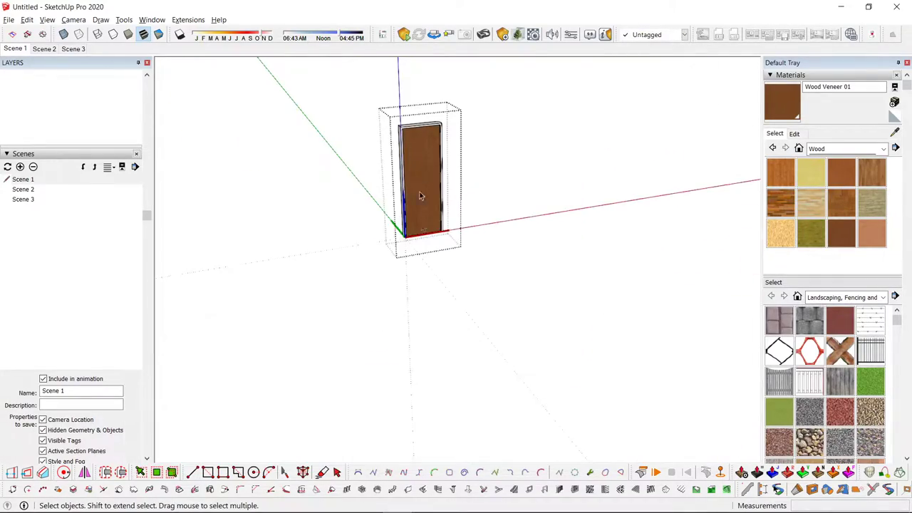
middle_drag(420, 196, 293, 267)
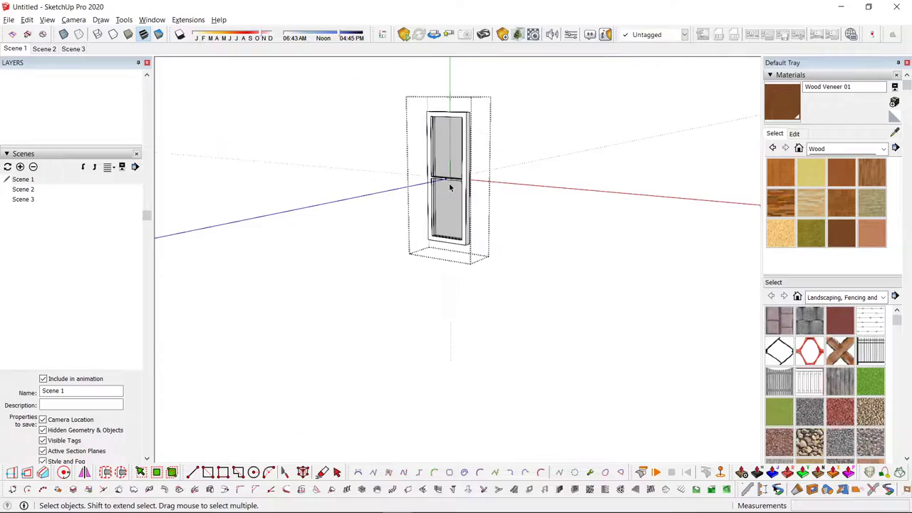
middle_drag(452, 187, 684, 267)
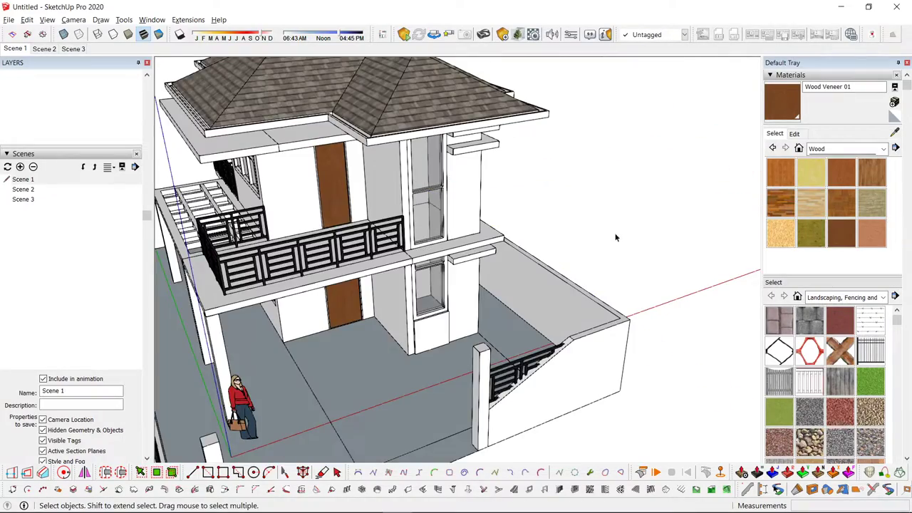
middle_drag(615, 236, 471, 292)
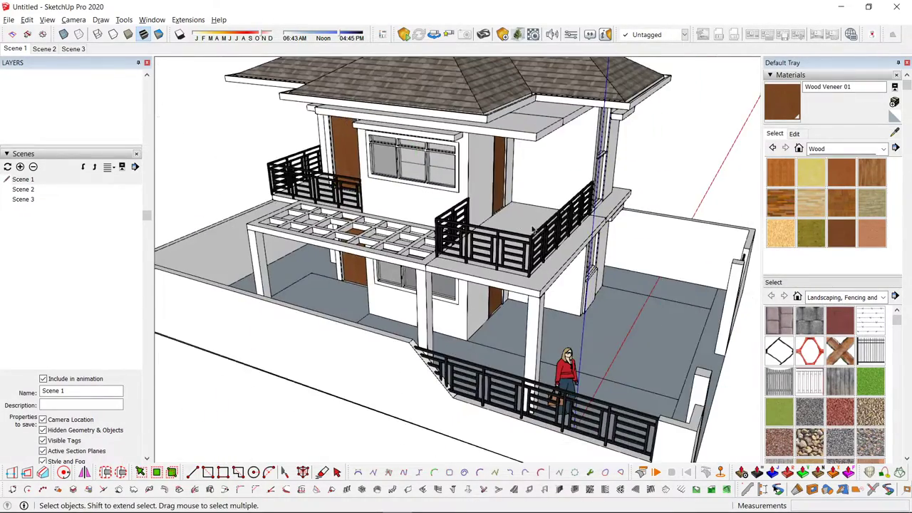
middle_drag(358, 306, 466, 268)
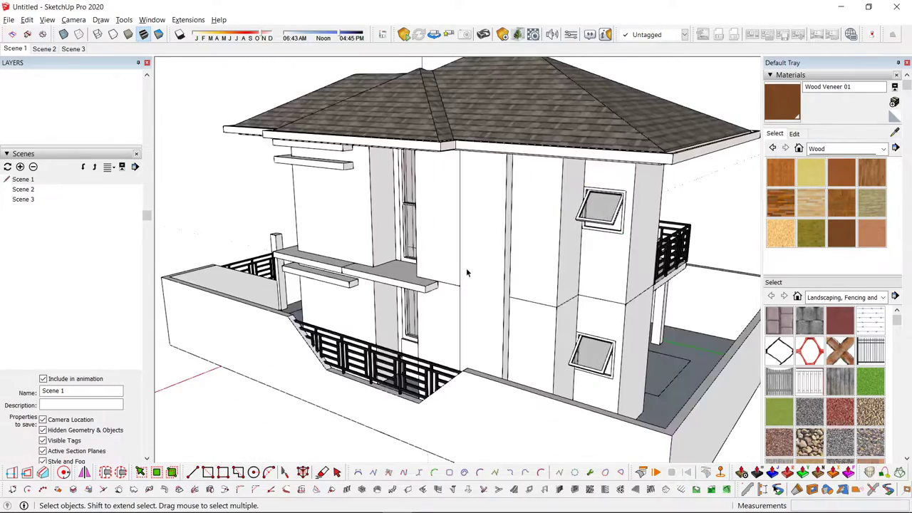
- Delete the flat underside face inside the roof group
middle_drag(436, 217, 356, 235)
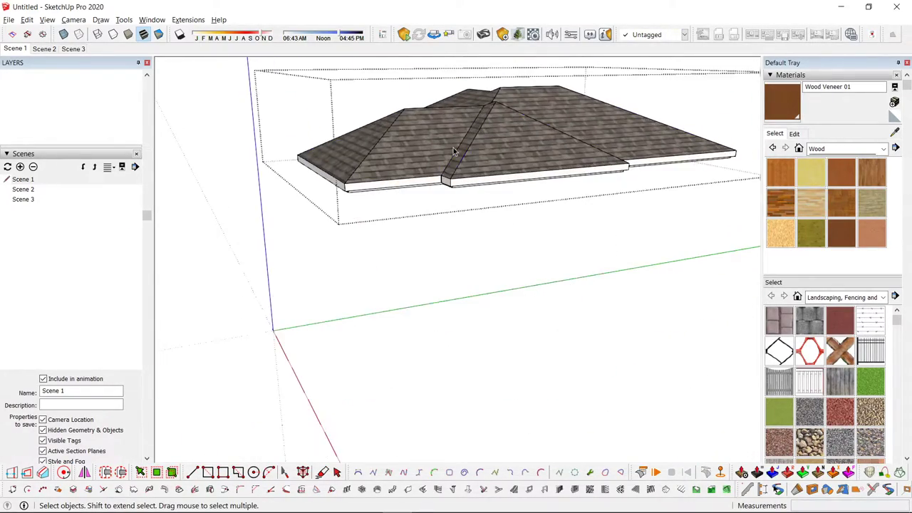
triple_click(432, 138)
middle_drag(432, 138, 456, 25)
click(511, 169)
shift+middle_drag(507, 122, 519, 201)
key(Delete)
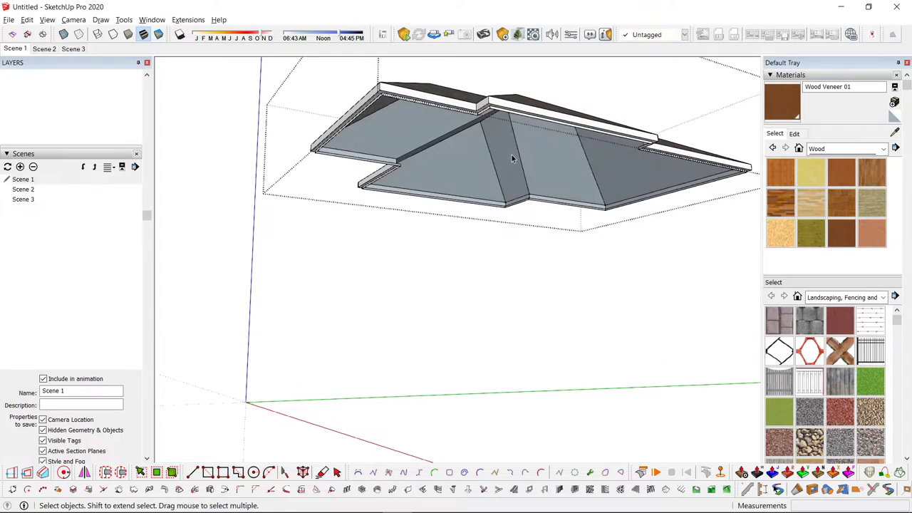
- Select and copy the inner sloping faces of the roof from below, and leave the roof group
middle_drag(538, 143, 570, 162)
click(566, 168)
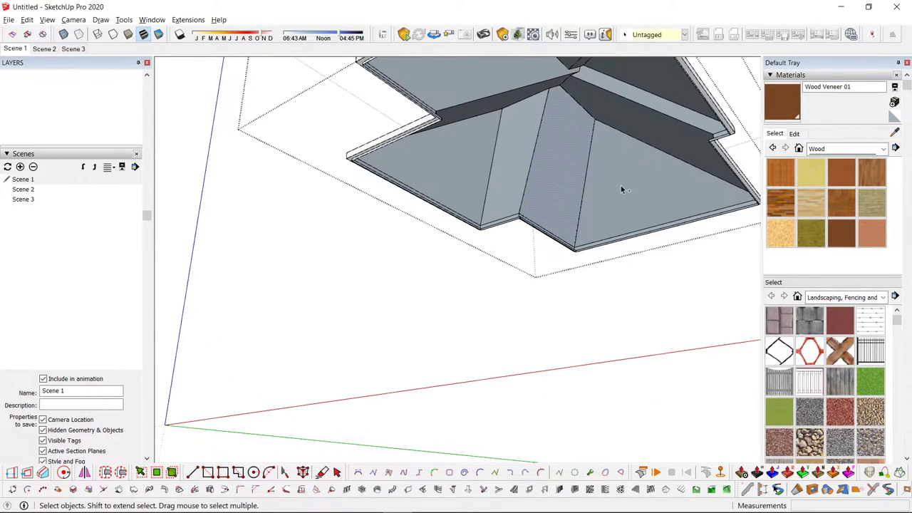
middle_drag(618, 112, 637, 107)
shift+middle_drag(503, 109, 518, 180)
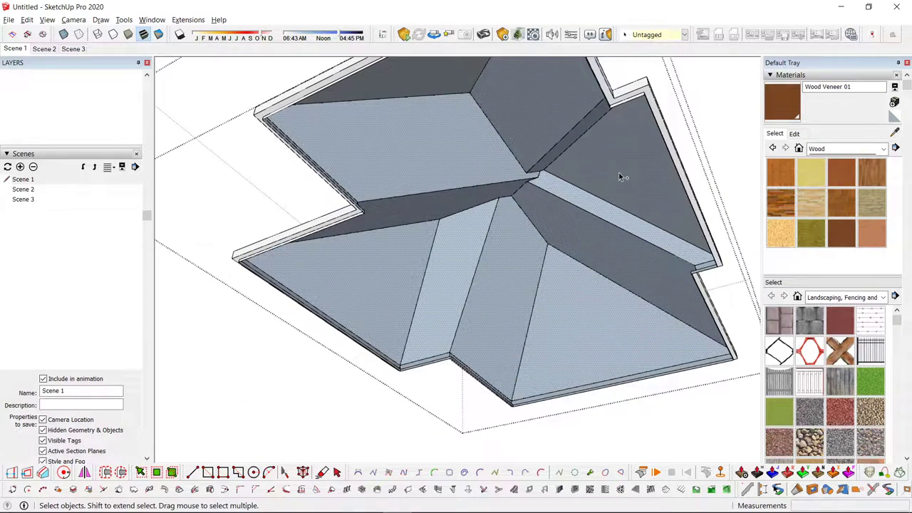
scroll(619, 172, down, 1)
key(Escape)
middle_drag(530, 156, 499, 438)
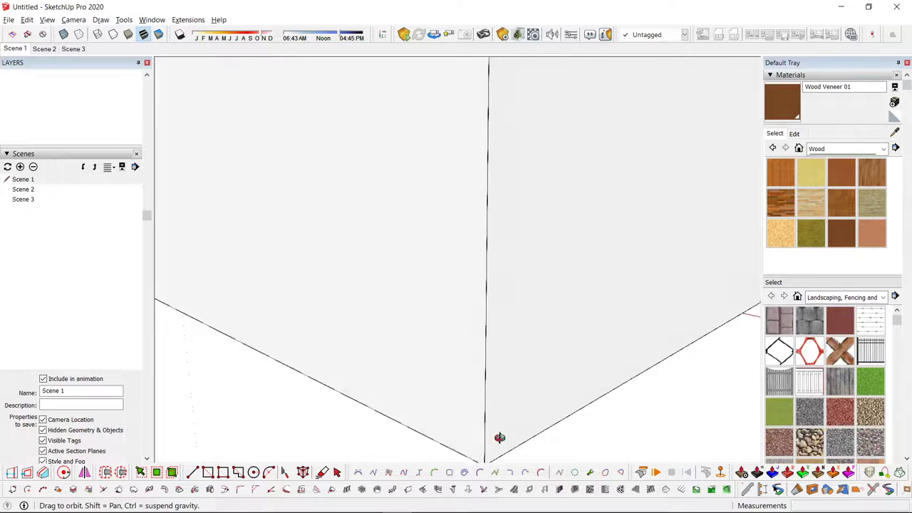
- Delete the shingled roof group and paste the copied slope faces in place
scroll(548, 207, down, 8)
middle_drag(435, 164, 452, 260)
click(453, 260)
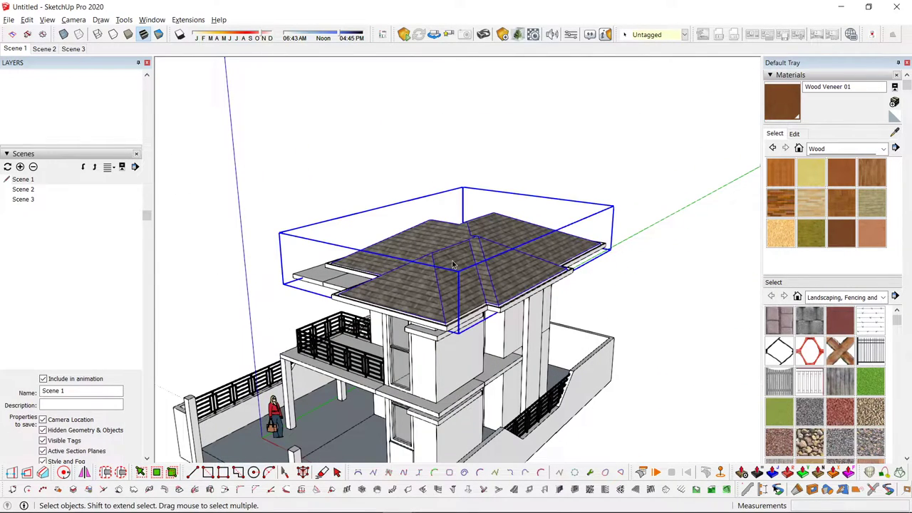
key(Delete)
key(ctrl+shift+v)
scroll(432, 292, up, 3)
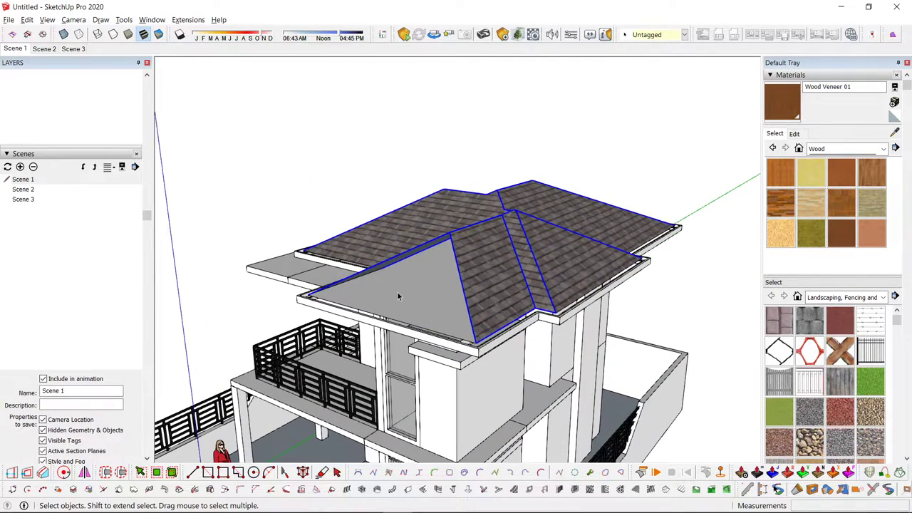
- Repaint the shingled roof faces with the Default material
key(b)
alt+click(364, 292)
shift+click(419, 211)
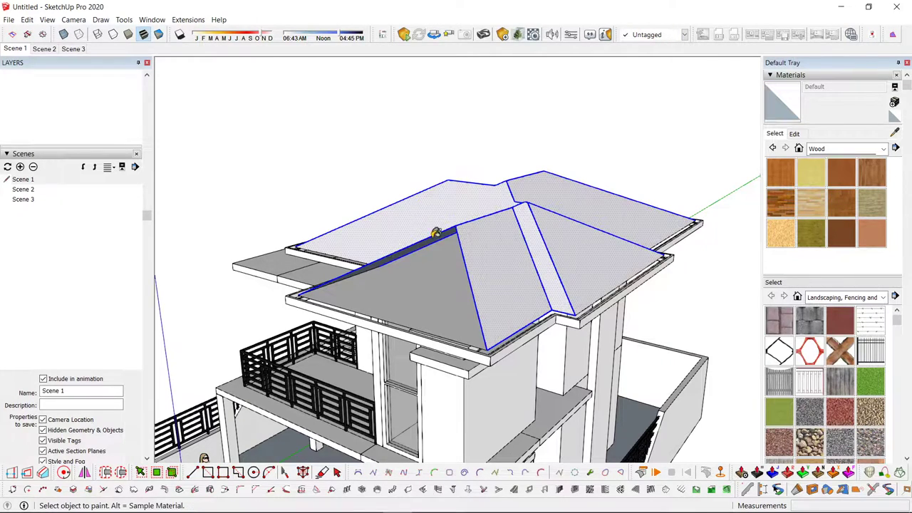
- Draw a line along the eave of the open triangular slope to close its missing face
middle_drag(436, 233, 549, 230)
middle_drag(485, 276, 527, 269)
key(l)
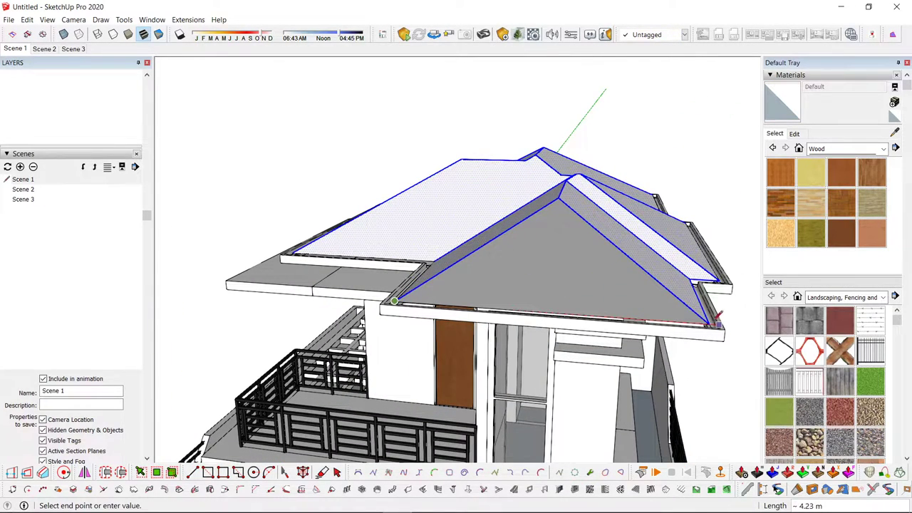
click(713, 324)
key(space)
key(space)
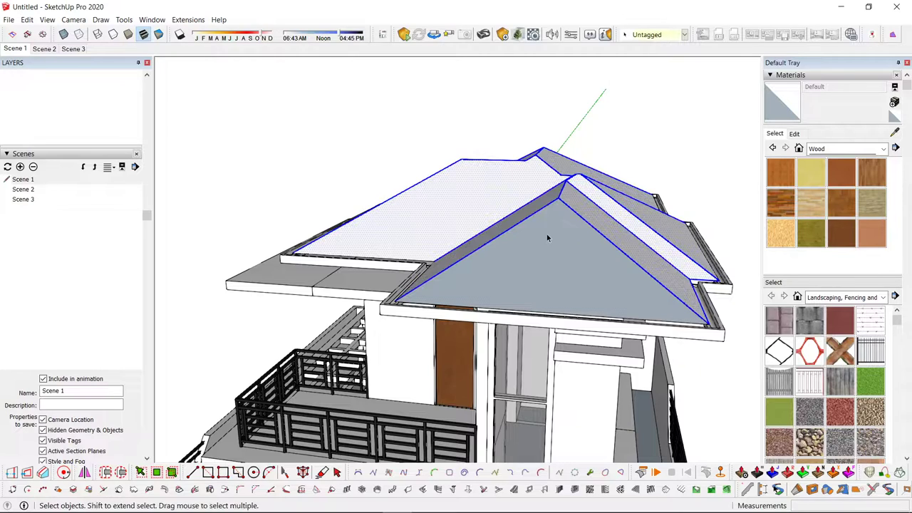
- Select all connected roof faces and generate rafters and battens/purlins on them with the 1001bit roof tool
triple_click(547, 234)
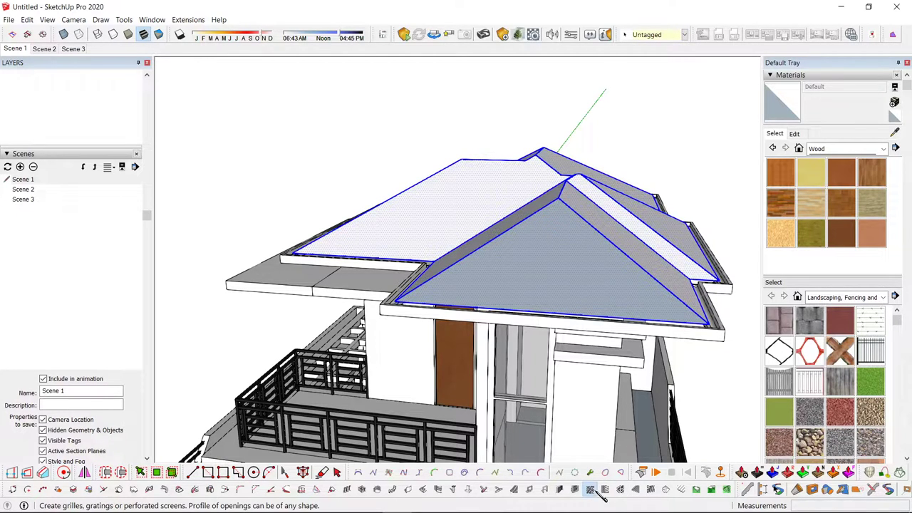
click(651, 490)
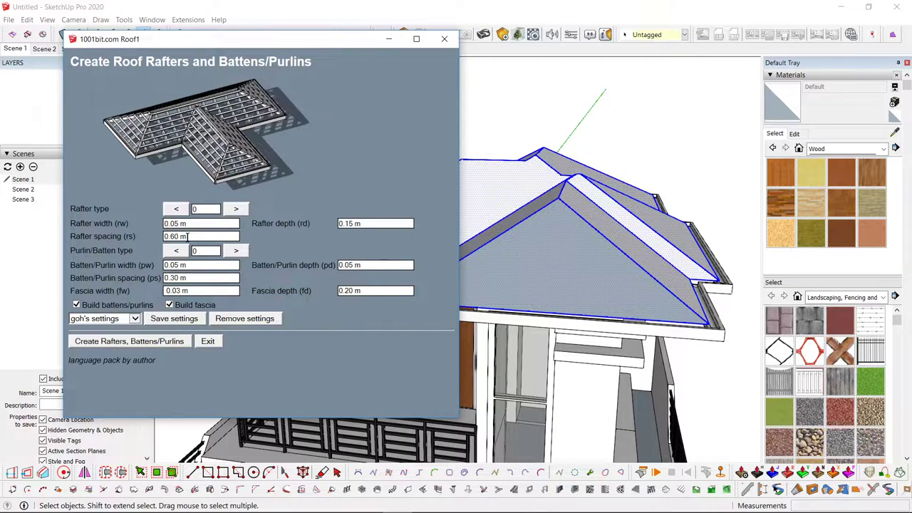
drag(187, 237, 72, 237)
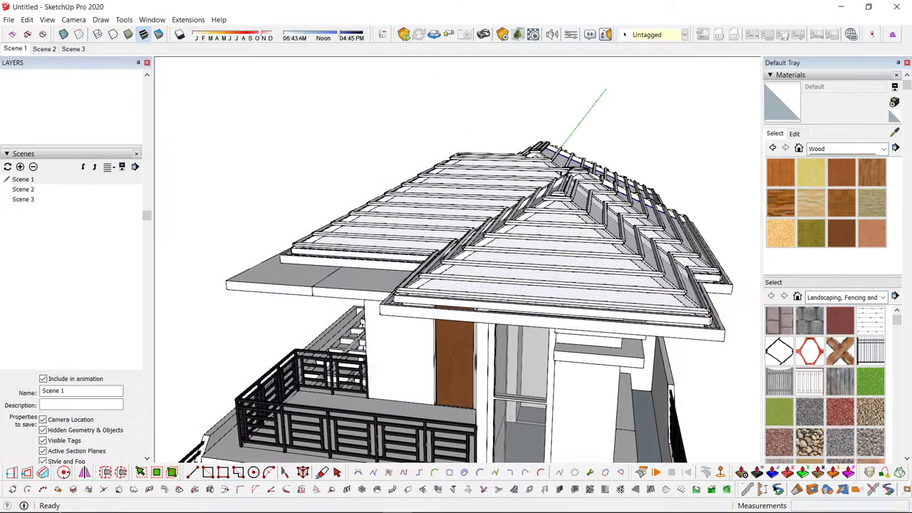
- Delete the selected roof surface faces, keeping only the rafter and batten framing
scroll(501, 296, down, 3)
middle_drag(563, 283, 495, 314)
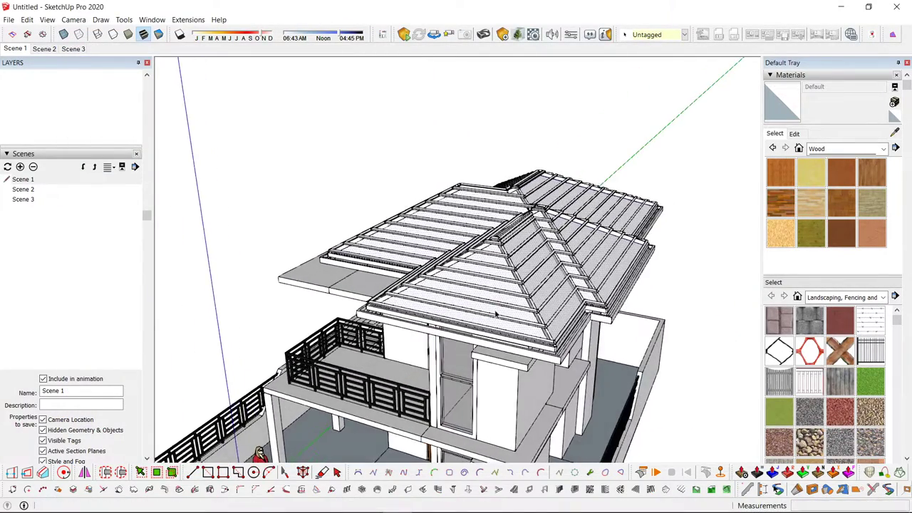
scroll(547, 293, up, 3)
key(Delete)
- Select all the roof framing above the house, excluding the detached parallel battens, and group it
click(503, 257)
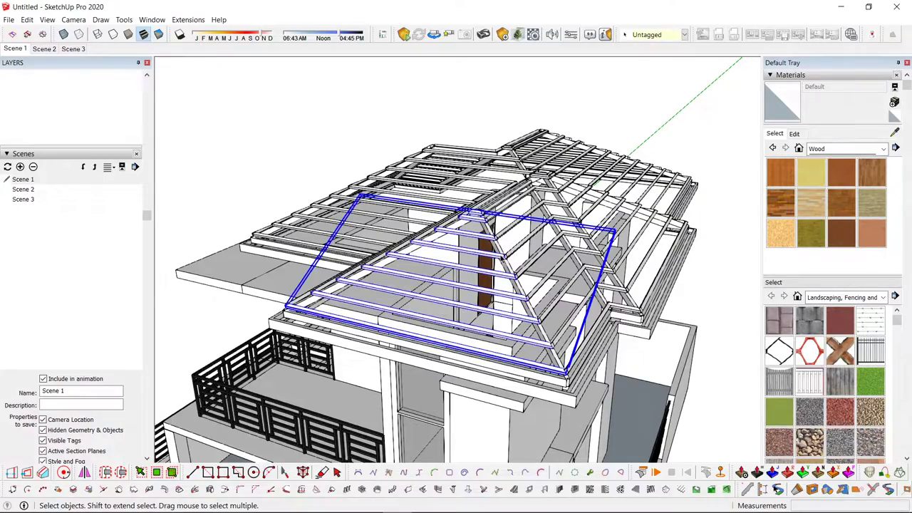
scroll(524, 267, down, 3)
middle_drag(523, 268, 615, 171)
drag(320, 128, 701, 250)
middle_drag(586, 224, 456, 335)
scroll(481, 253, down, 3)
scroll(659, 234, up, 2)
scroll(539, 171, up, 3)
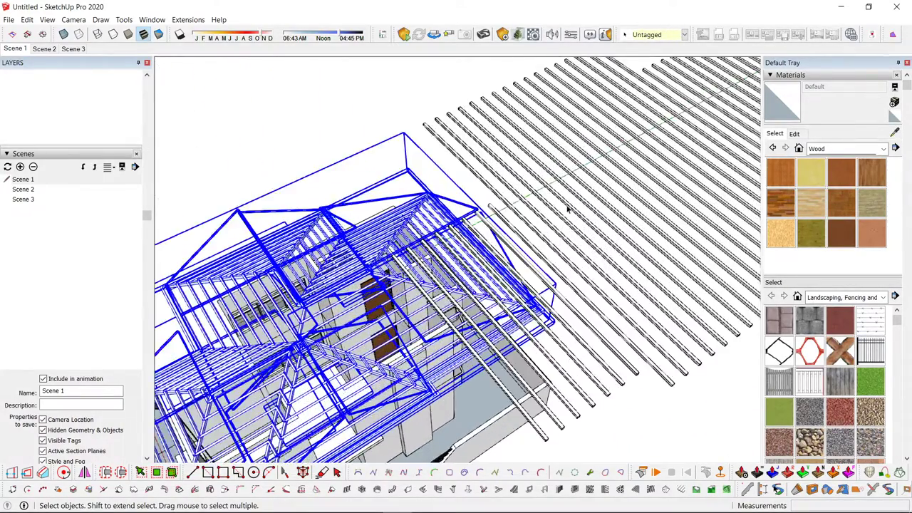
scroll(574, 223, down, 4)
middle_drag(575, 226, 665, 115)
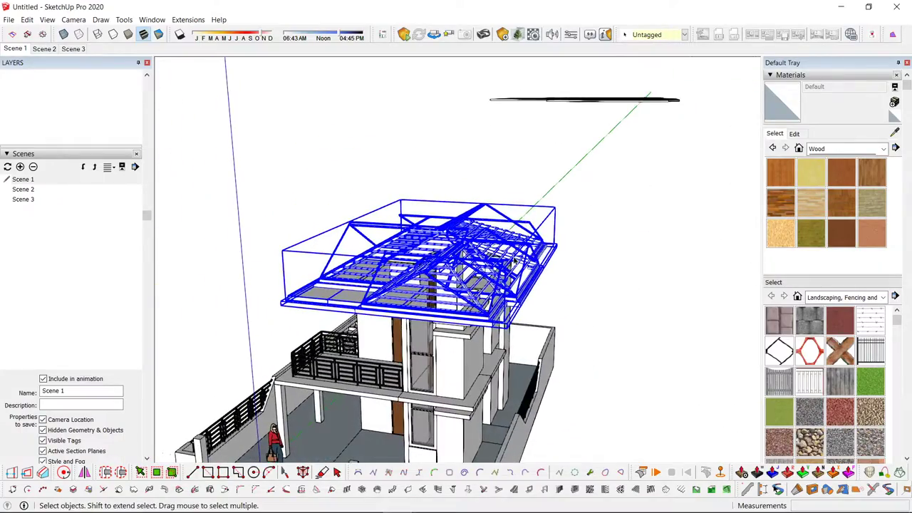
middle_drag(279, 311, 332, 307)
scroll(332, 306, up, 2)
middle_drag(236, 340, 399, 285)
click(392, 273)
key(m)
click(342, 281)
scroll(362, 288, up, 2)
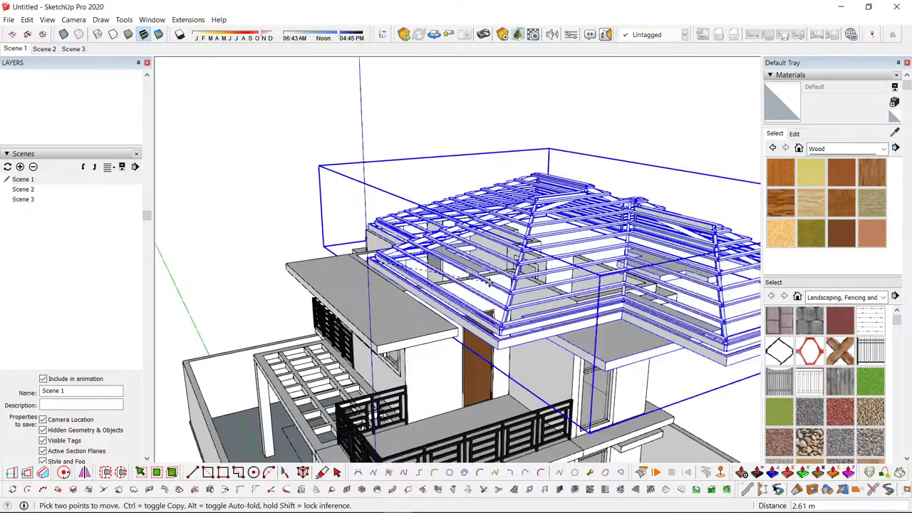
key(Escape)
scroll(362, 291, down, 2)
click(367, 290)
key(space)
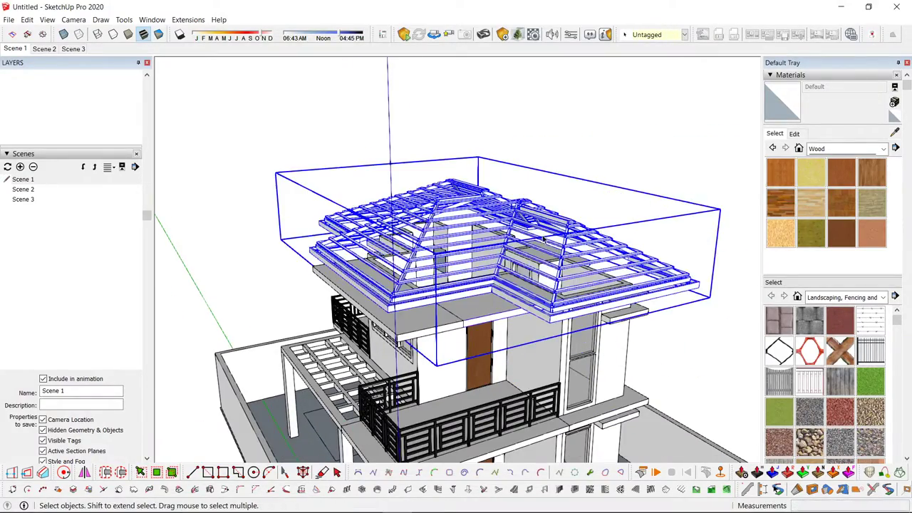
- Examine the roof framing's fit on the eaves and the detached battens lying beyond it
middle_drag(467, 238, 479, 350)
click(287, 363)
middle_drag(288, 363, 646, 207)
scroll(509, 202, up, 3)
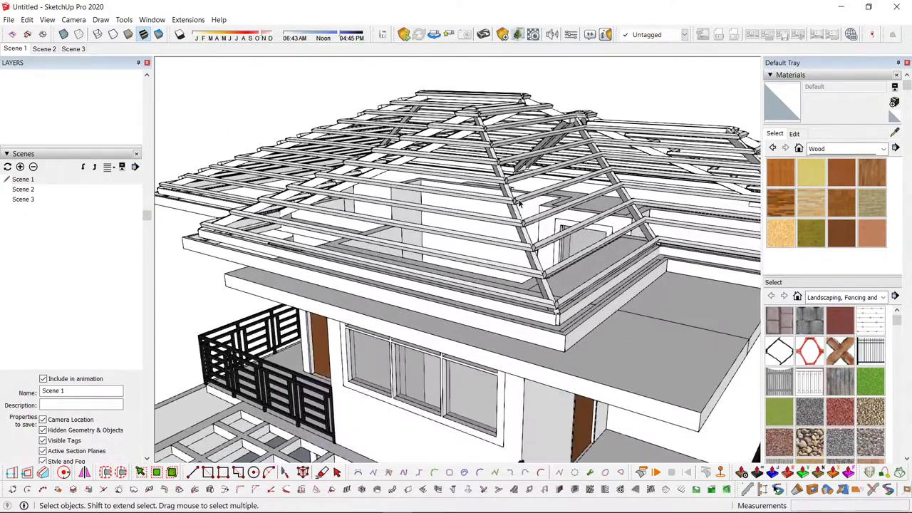
scroll(515, 203, down, 5)
shift+middle_drag(519, 214, 388, 357)
scroll(399, 334, down, 3)
middle_drag(428, 285, 451, 160)
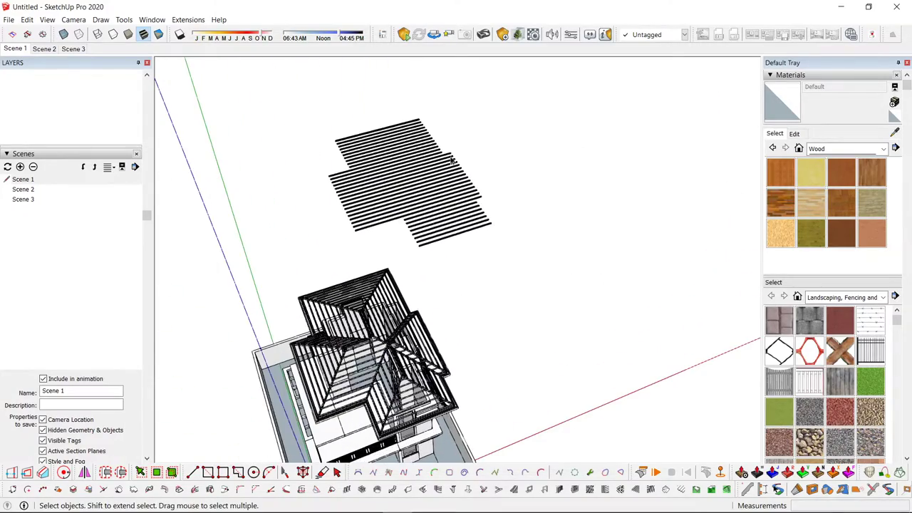
- Lay the detached parallel battens over the roof framing in top view for comparison and delete them
key(F3)
scroll(454, 242, up, 3)
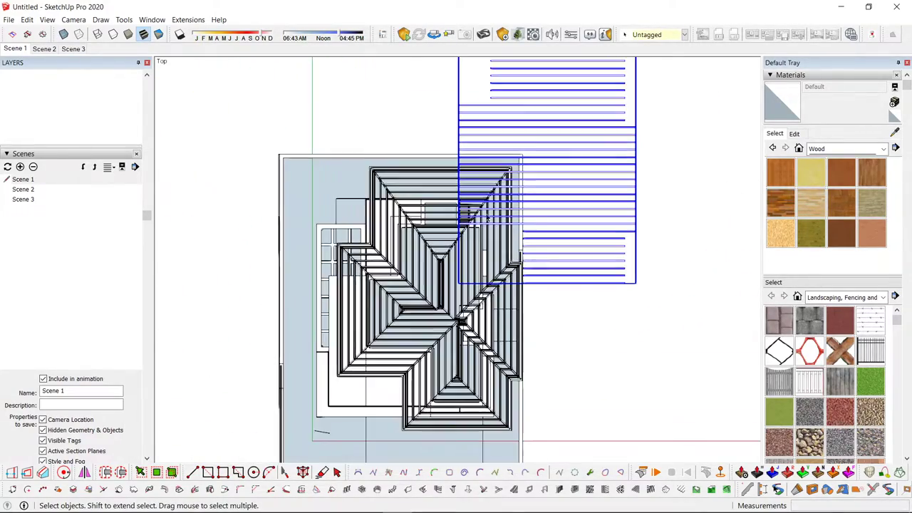
click(577, 135)
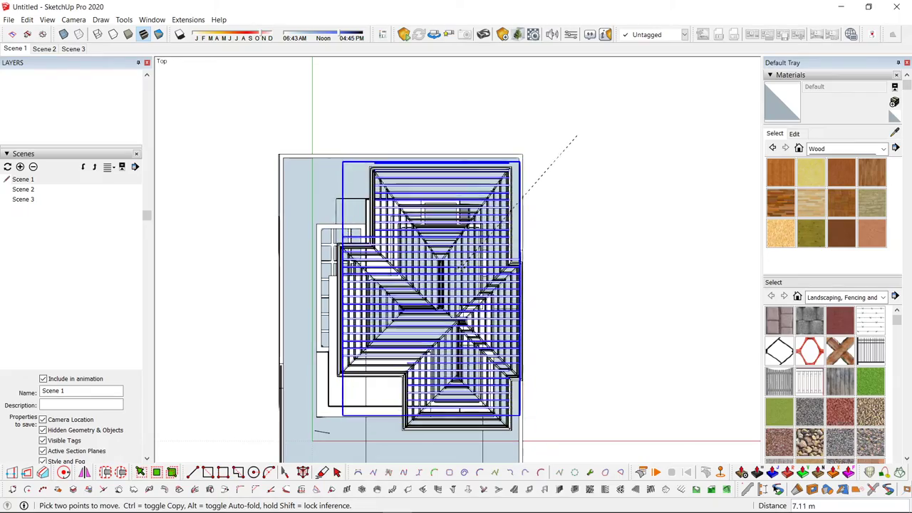
key(space)
key(Delete)
middle_drag(558, 262, 597, 187)
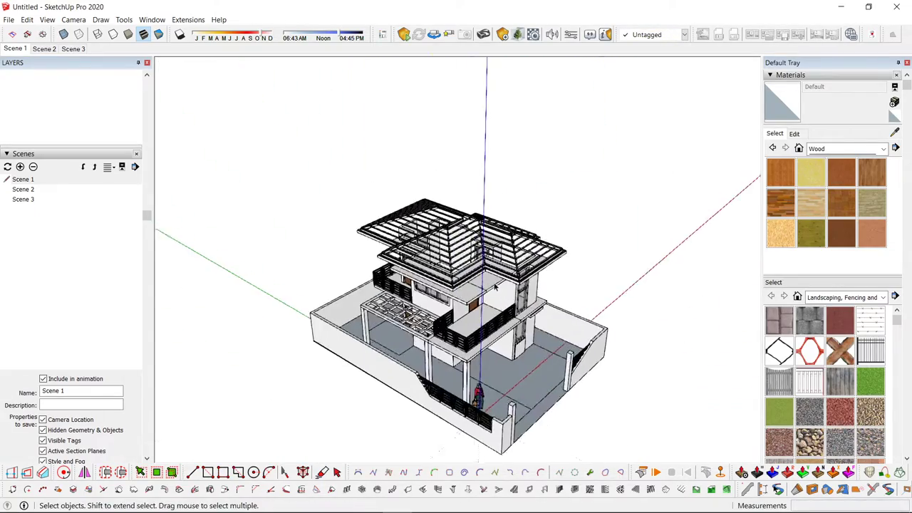
- Unhide all hidden geometry to bring back the shingled roof beneath the framing, and clear the selection
scroll(570, 163, up, 2)
key(shift+h)
scroll(471, 277, up, 8)
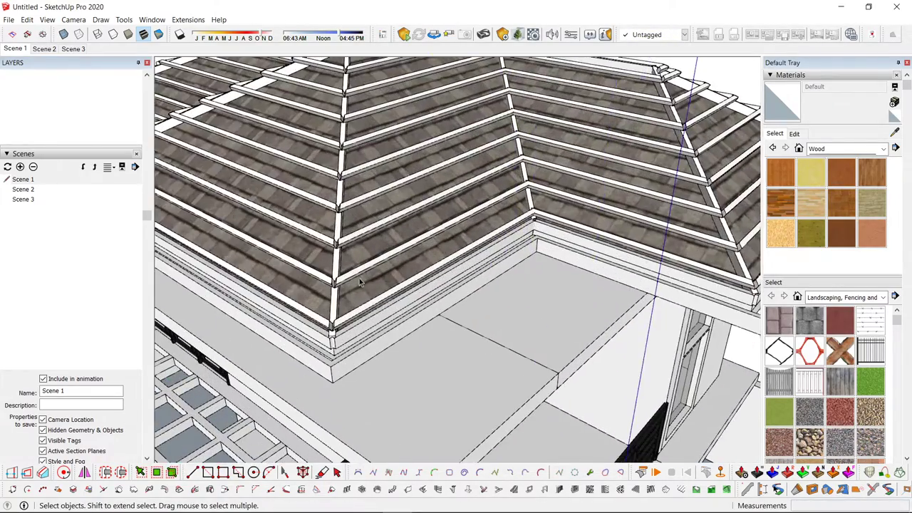
scroll(355, 278, down, 3)
click(365, 219)
key(ctrl+t)
scroll(349, 107, down, 1)
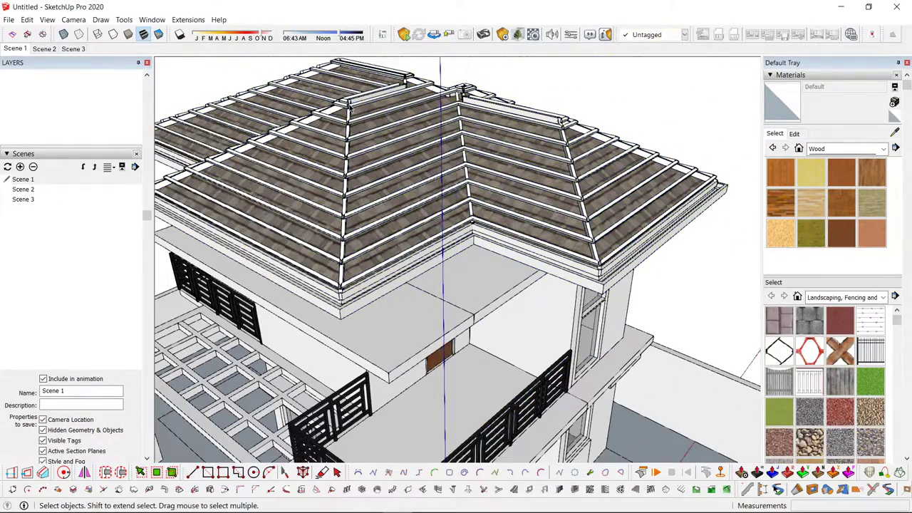
click(350, 111)
middle_drag(350, 110, 402, 75)
scroll(409, 82, down, 3)
scroll(435, 99, up, 3)
key(m)
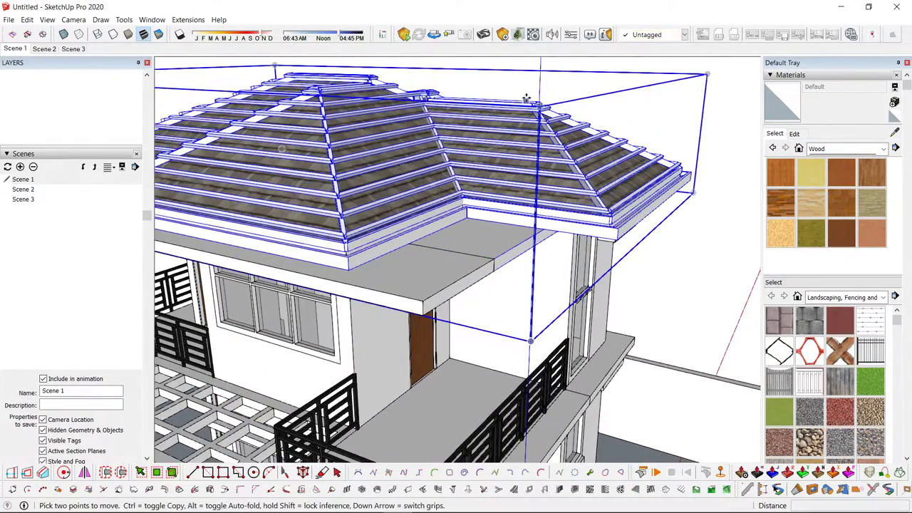
scroll(536, 99, up, 1)
key(space)
scroll(540, 105, up, 3)
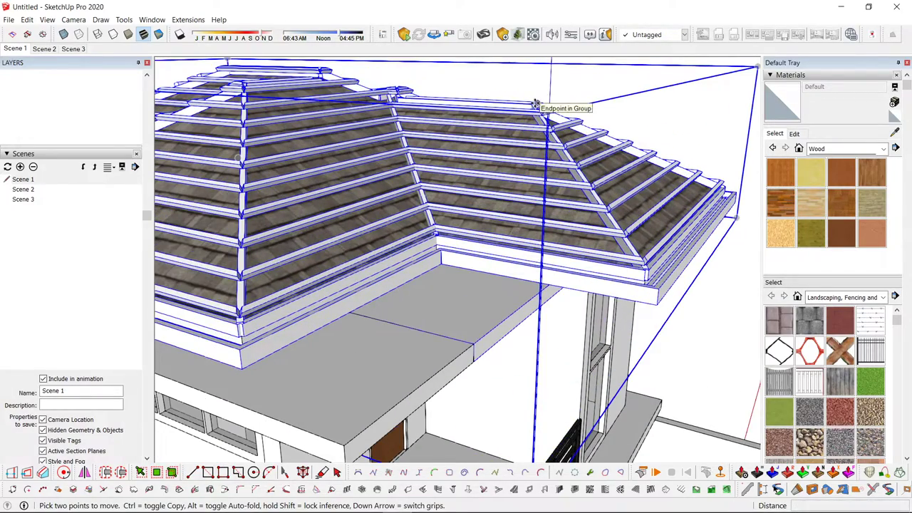
click(535, 105)
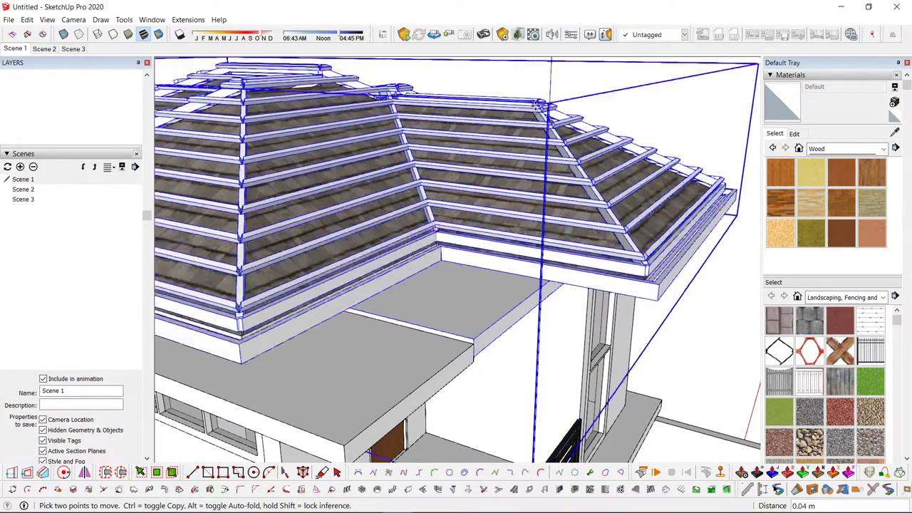
key(space)
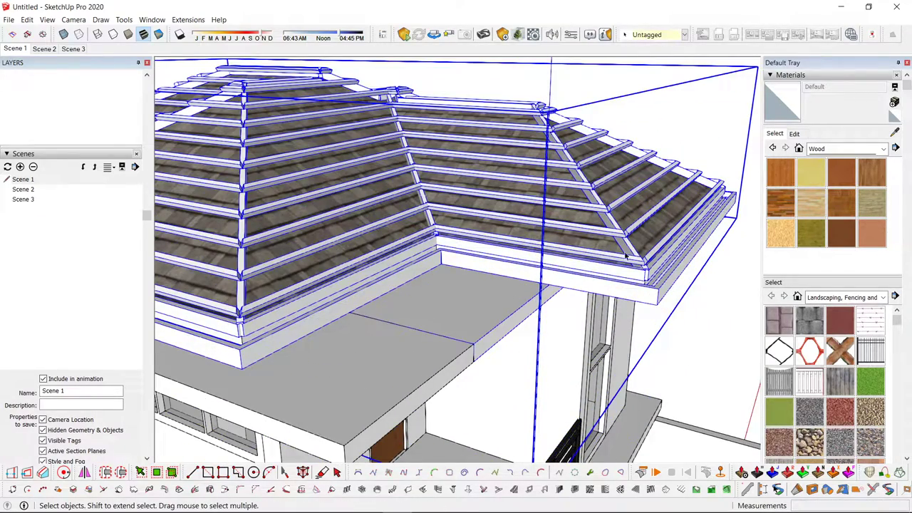
- Open the roof framing group and take the flat canopy slabs out of it, keeping them in place on the house
double_click(629, 250)
click(630, 250)
scroll(629, 251, down, 3)
click(507, 299)
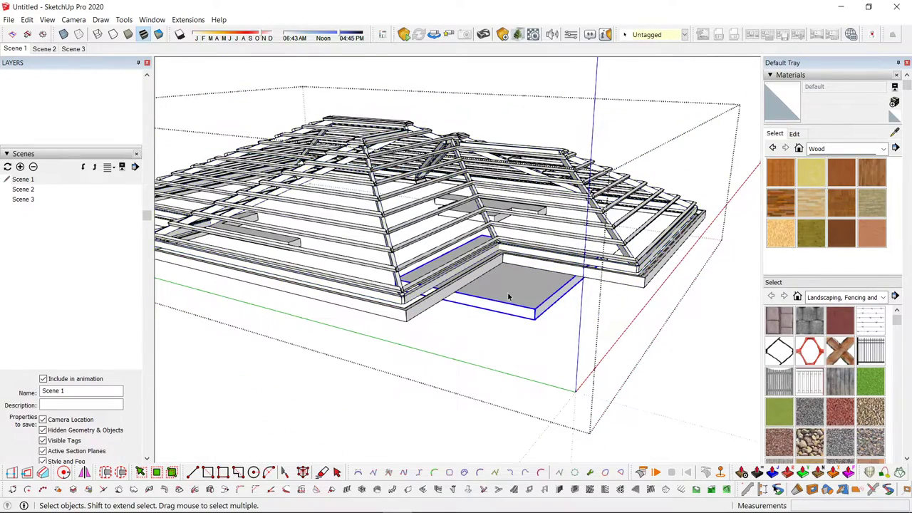
key(Delete)
scroll(507, 298, down, 2)
middle_drag(508, 299, 504, 250)
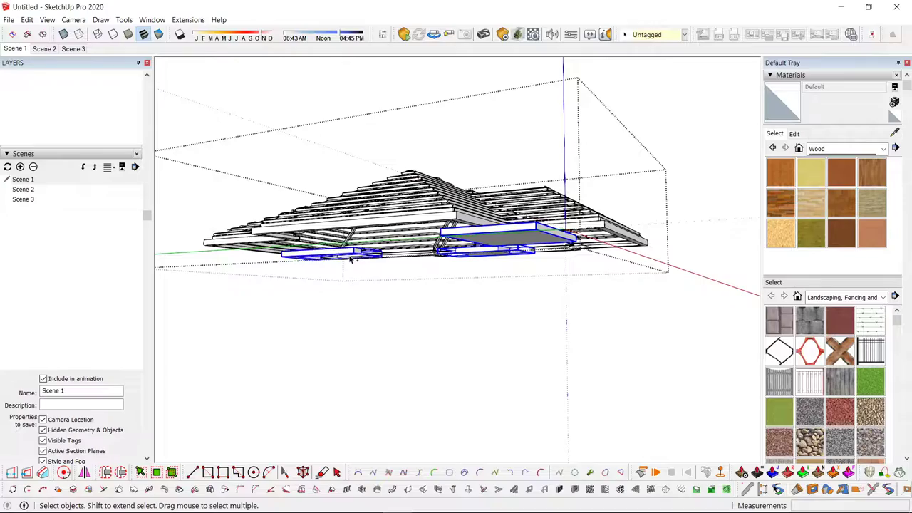
middle_drag(350, 259, 299, 199)
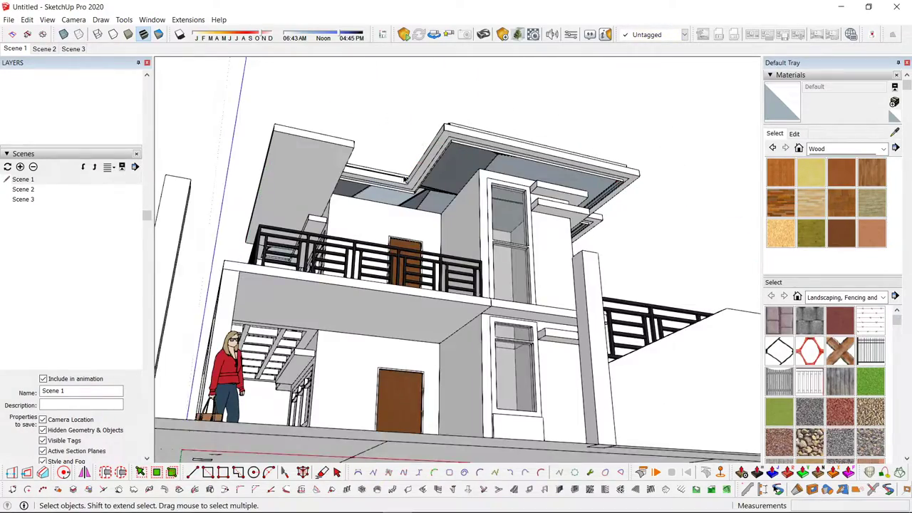
- Lower the roof framing group slightly so its battens sit close against the shingled roof surfaces
scroll(437, 243, up, 3)
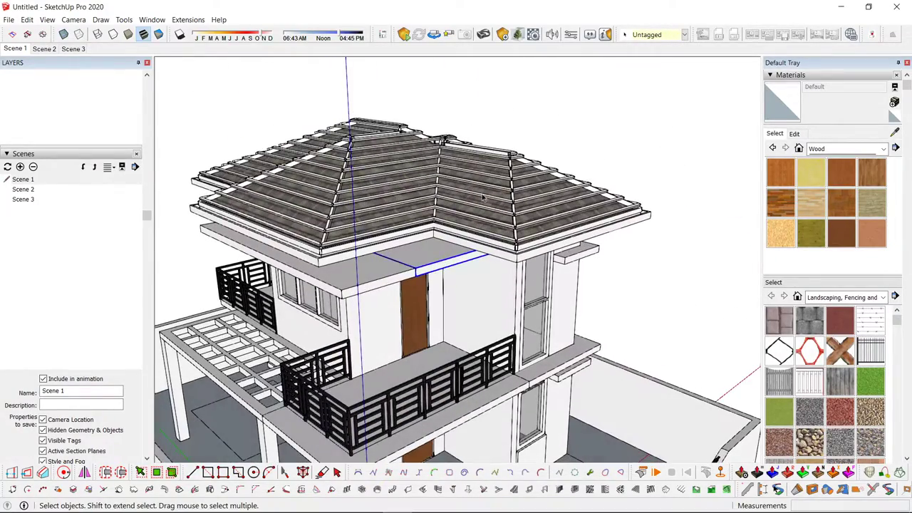
click(511, 168)
scroll(511, 169, up, 3)
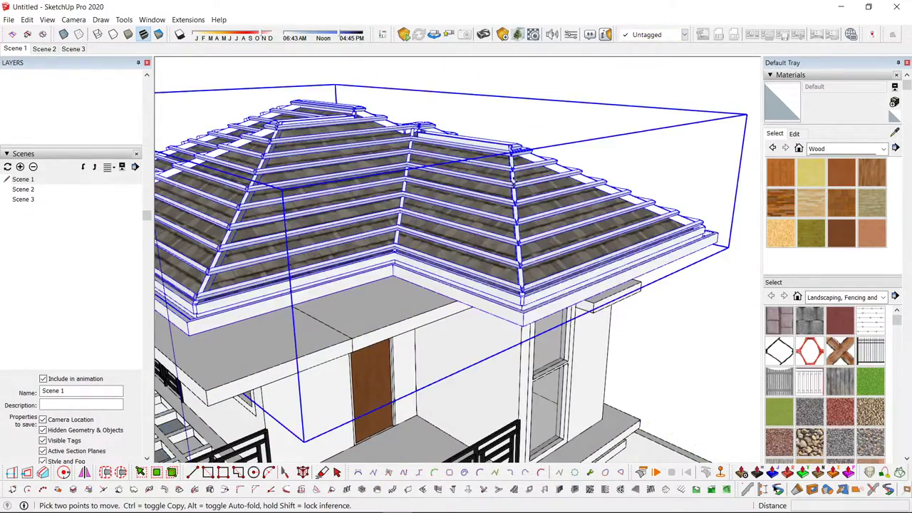
key(space)
scroll(512, 150, up, 2)
click(517, 140)
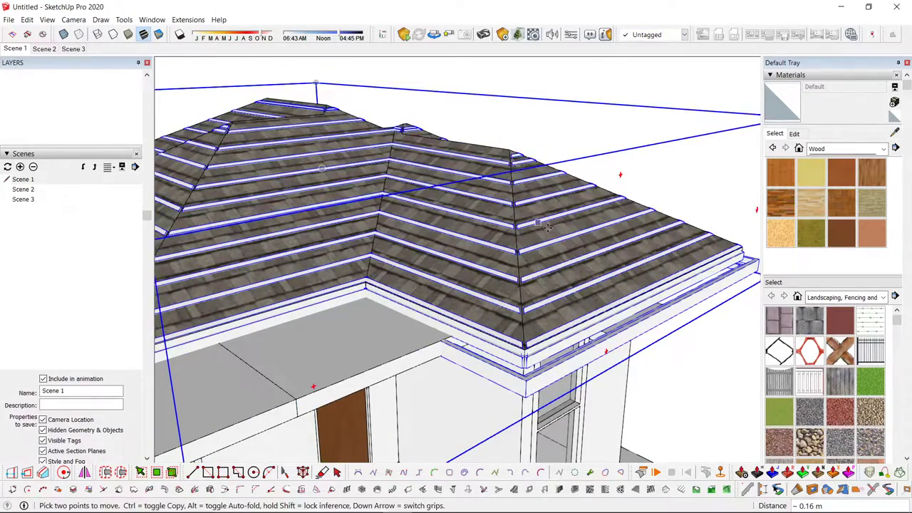
click(492, 267)
middle_drag(492, 267, 235, 221)
scroll(428, 226, down, 3)
key(space)
- Remove the roof framing group from the house, leaving only the shingled roof
scroll(428, 226, down, 3)
key(x)
middle_drag(11, 235, 644, 200)
click(194, 351)
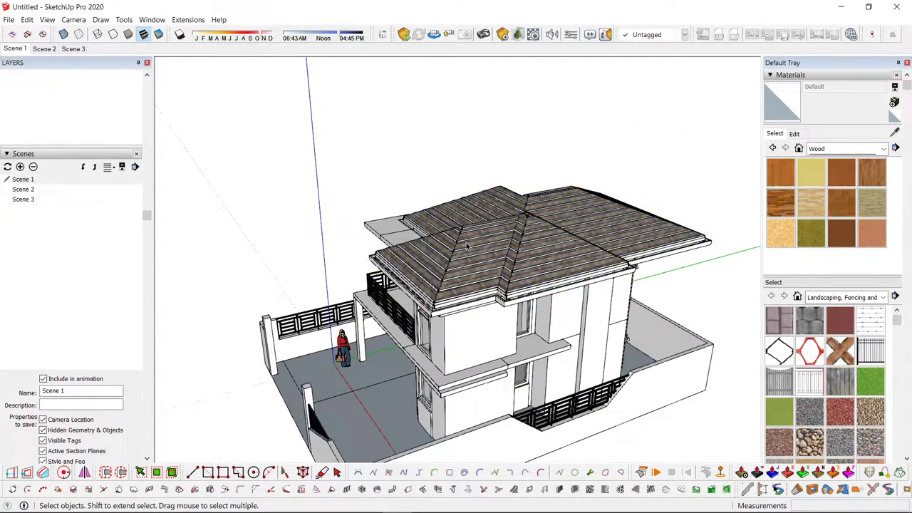
key(Delete)
key(ctrl+z)
click(468, 244)
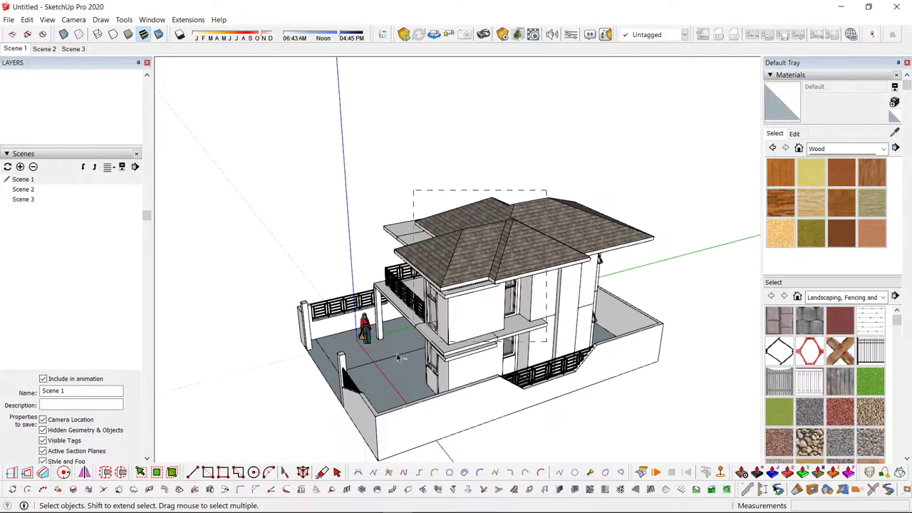
- Check the house from all sides and set a front elevation view in parallel projection
middle_drag(460, 294, 670, 325)
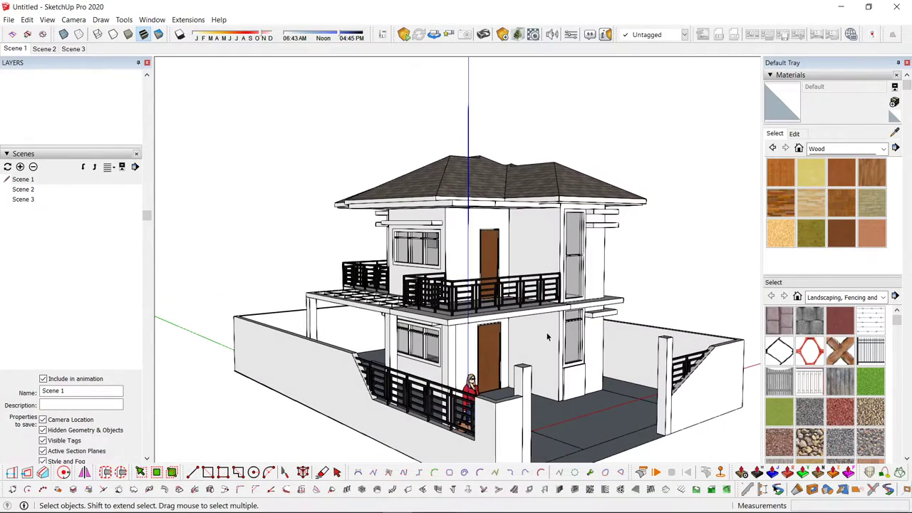
middle_drag(535, 360, 702, 349)
middle_drag(570, 349, 729, 352)
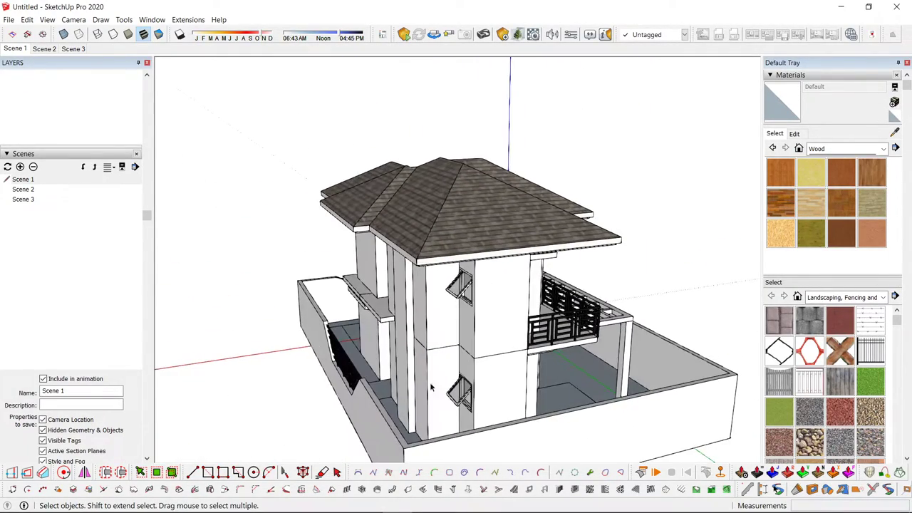
middle_drag(431, 387, 670, 304)
middle_drag(356, 314, 485, 306)
middle_drag(414, 284, 524, 302)
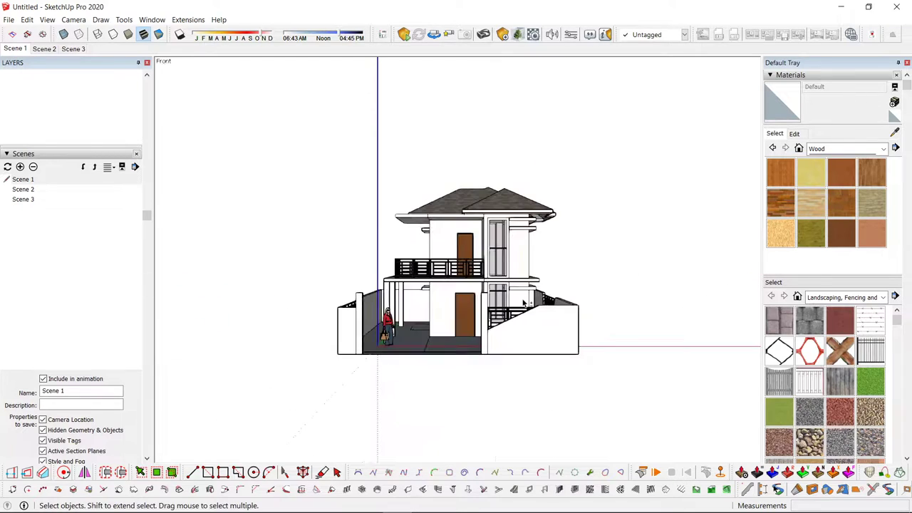
key(v)
scroll(468, 248, up, 3)
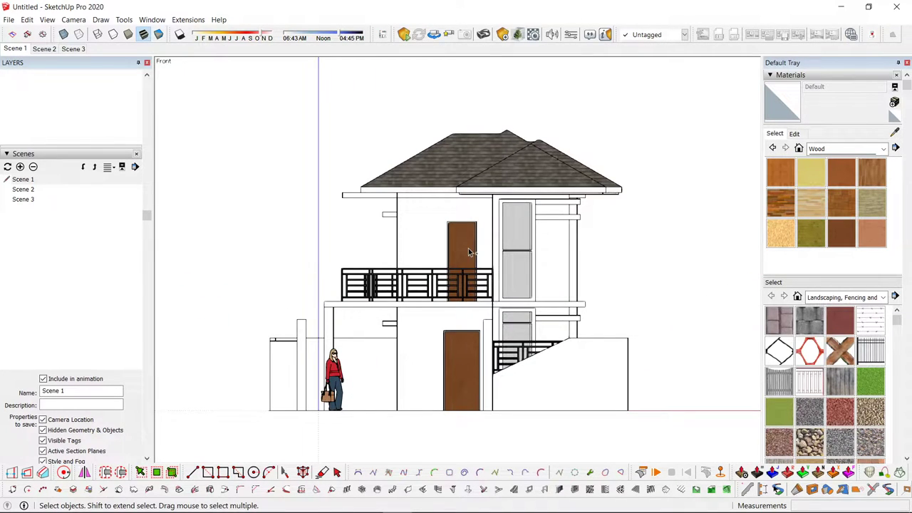
- Save the model as FILE in the OneDrive Desktop folder
key(ctrl+s)
click(157, 166)
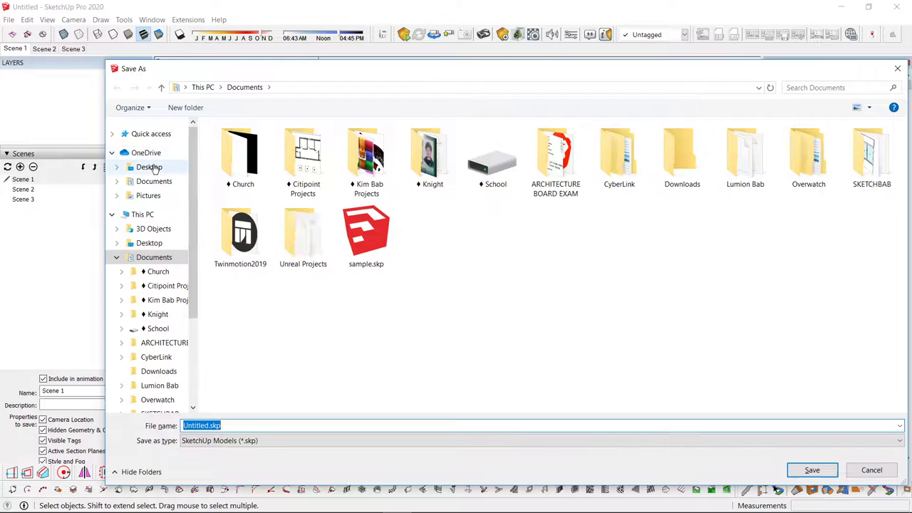
text(FILE)
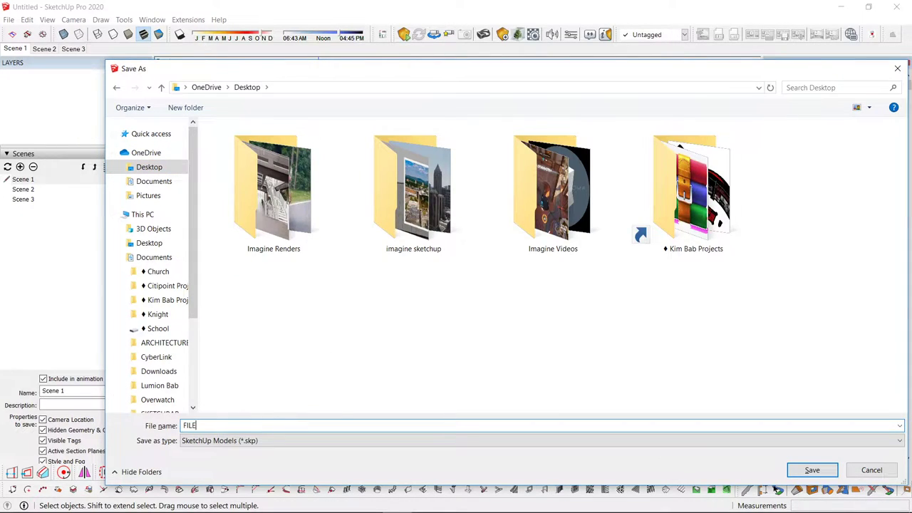
key(Return)
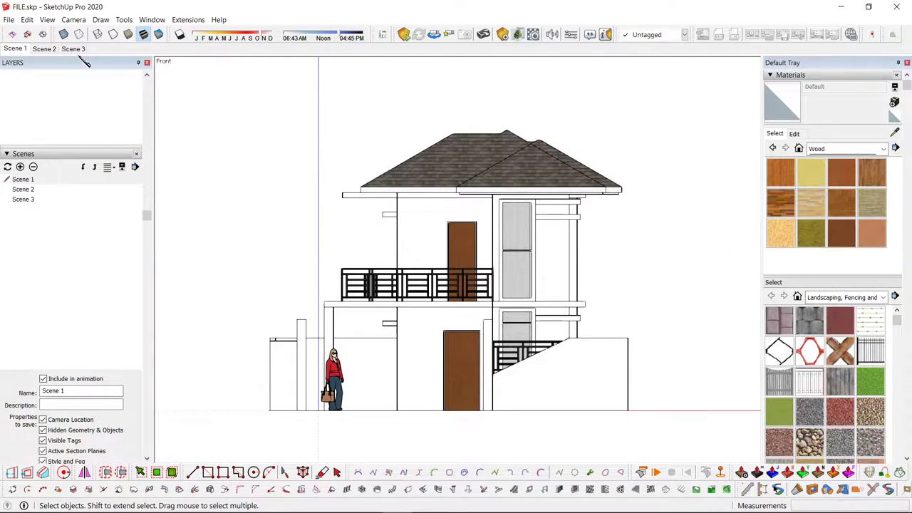
- Send the model to LayOut, postpone the update, and use the A3 Landscape graph paper template
click(8, 20)
click(52, 130)
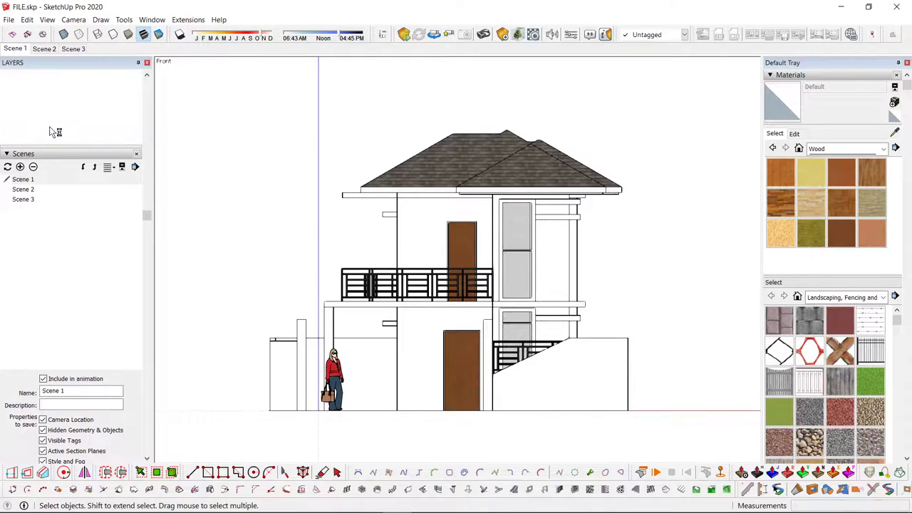
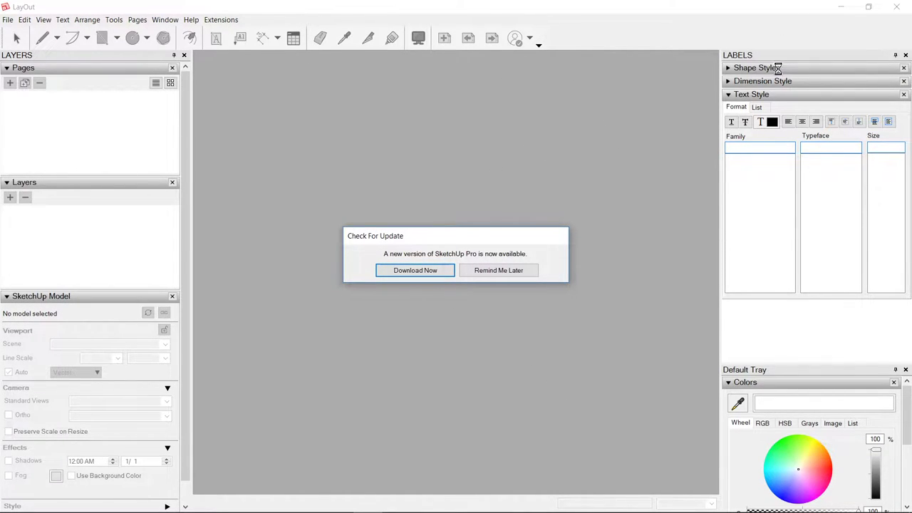
click(514, 271)
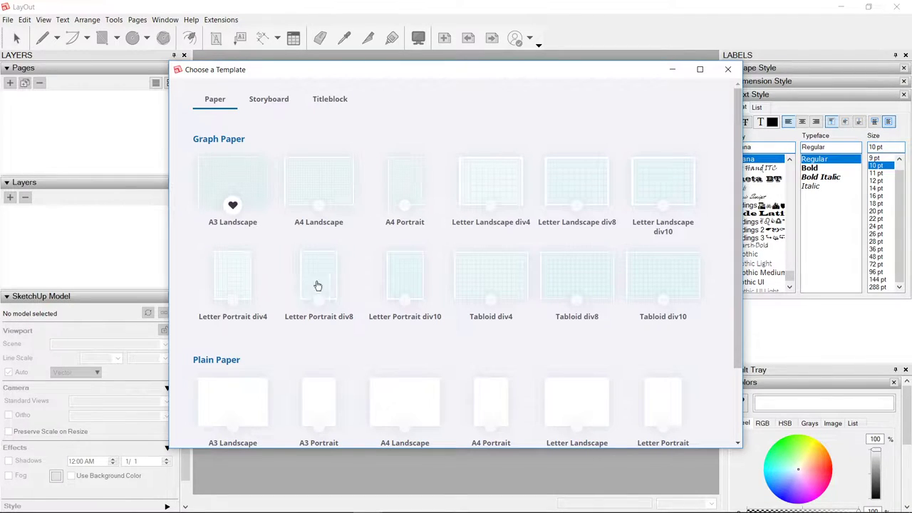
click(266, 191)
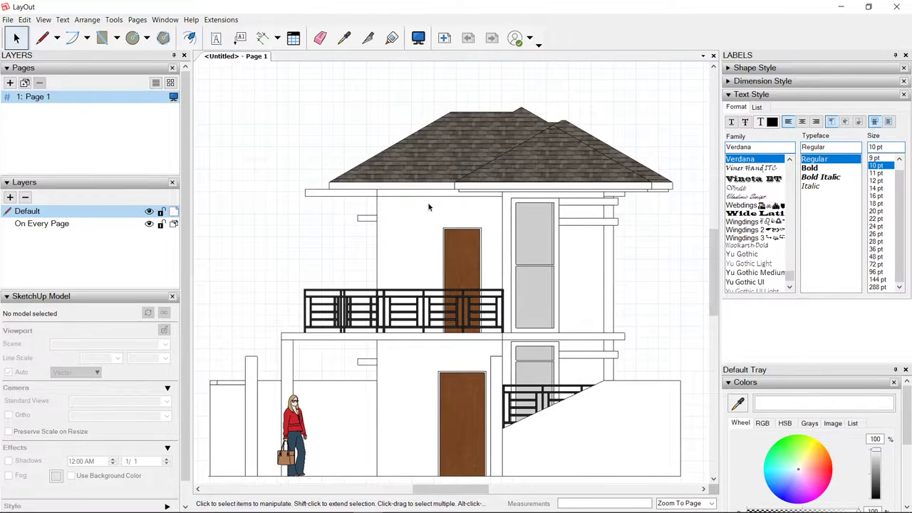
- Select the house viewport and move it up toward the page's upper edge
scroll(429, 211, down, 5)
click(483, 183)
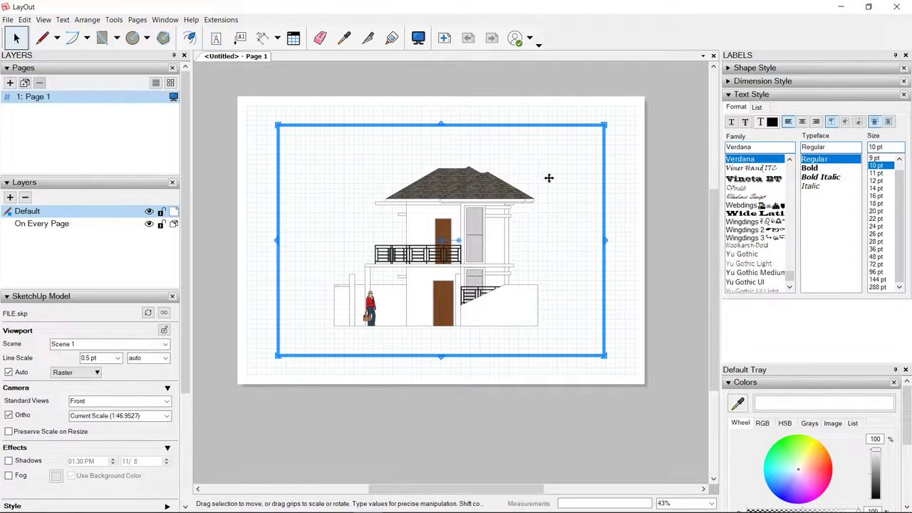
drag(476, 191, 458, 162)
scroll(417, 151, up, 4)
scroll(417, 151, down, 3)
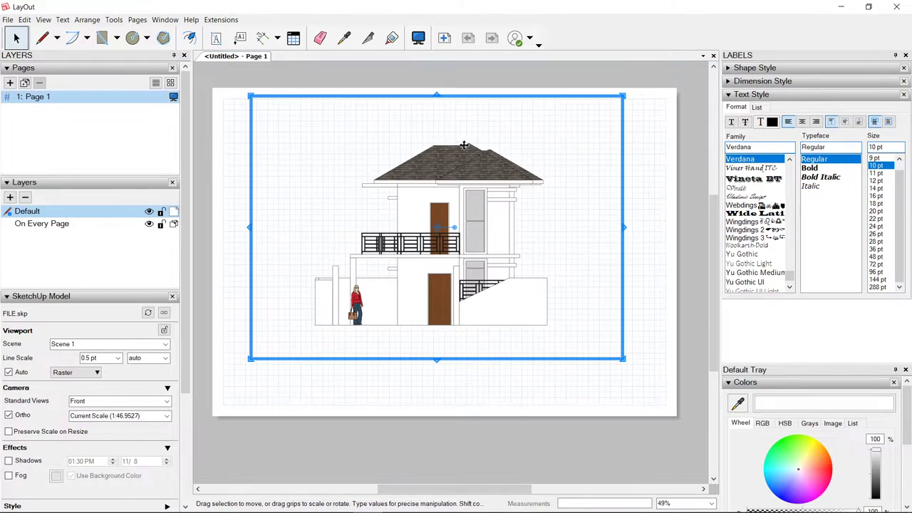
- Open the viewport for camera editing and orbit the house from the front view to an elevated corner view
double_click(457, 158)
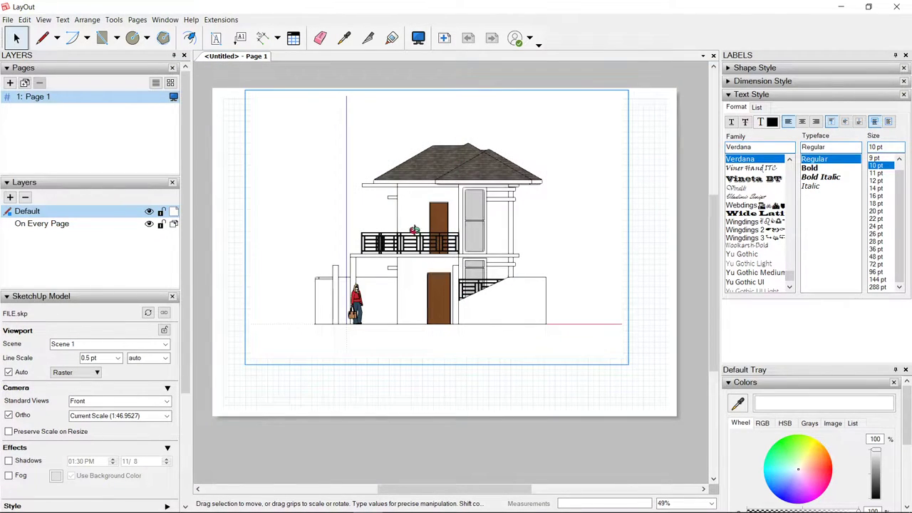
drag(415, 229, 264, 209)
scroll(467, 222, down, 4)
scroll(467, 224, up, 4)
scroll(521, 232, down, 3)
drag(521, 232, 296, 254)
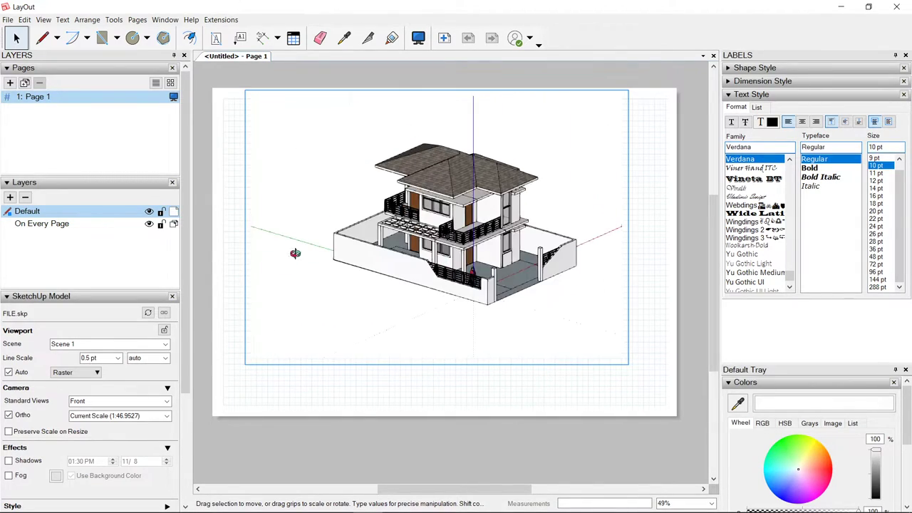
scroll(466, 203, up, 4)
scroll(498, 224, down, 4)
scroll(506, 229, up, 4)
scroll(507, 229, down, 3)
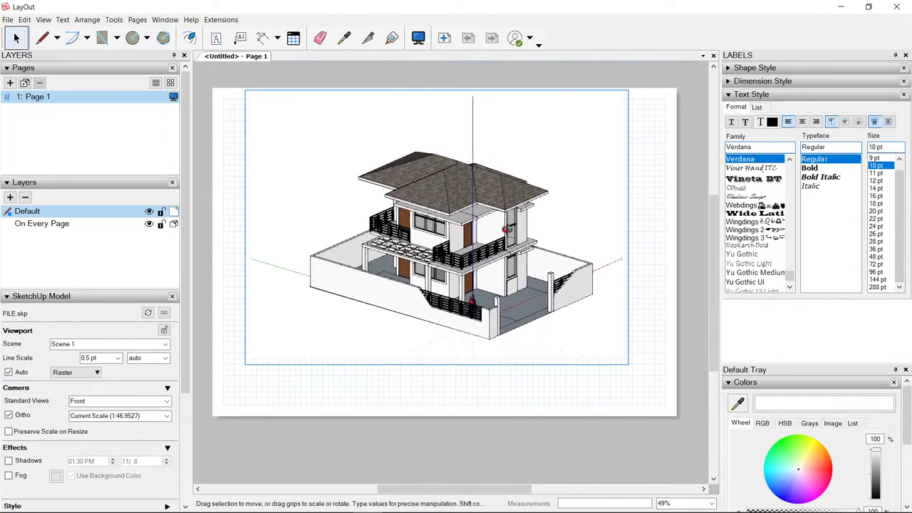
scroll(506, 229, down, 3)
- Orbit the viewport camera down to a low view of the house front
drag(507, 230, 252, 171)
scroll(517, 205, up, 3)
drag(517, 206, 561, 162)
drag(499, 281, 456, 161)
scroll(465, 275, down, 3)
scroll(458, 163, up, 3)
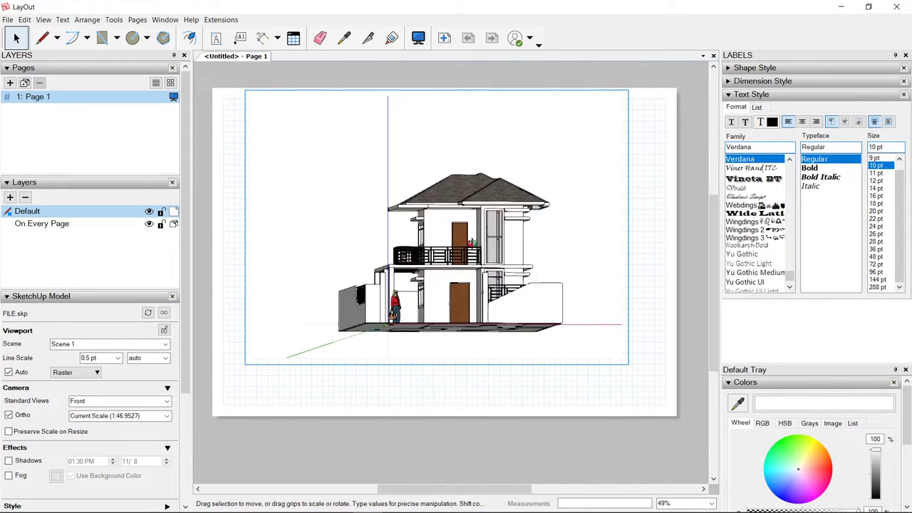
- Orbit the viewport to an elevated corner view with the carport on the right, and finish camera editing
mouse_move(471, 243)
mouse_down()
mouse_move(492, 264)
mouse_move(523, 259)
mouse_move(562, 188)
mouse_move(515, 272)
mouse_move(406, 278)
mouse_up()
scroll(499, 250, up, 4)
scroll(499, 250, down, 2)
click(638, 172)
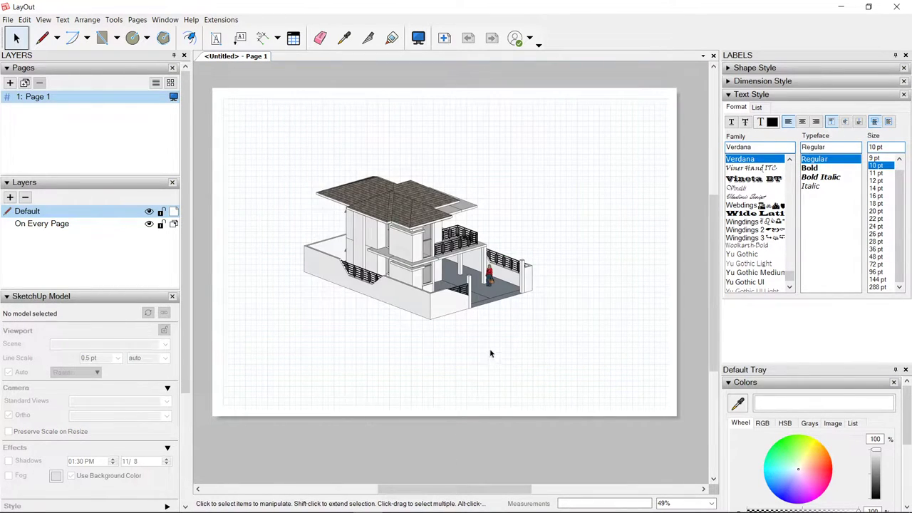
- Switch to SketchUp, view the house model from several sides, and return to LayOut
key(alt+Tab)
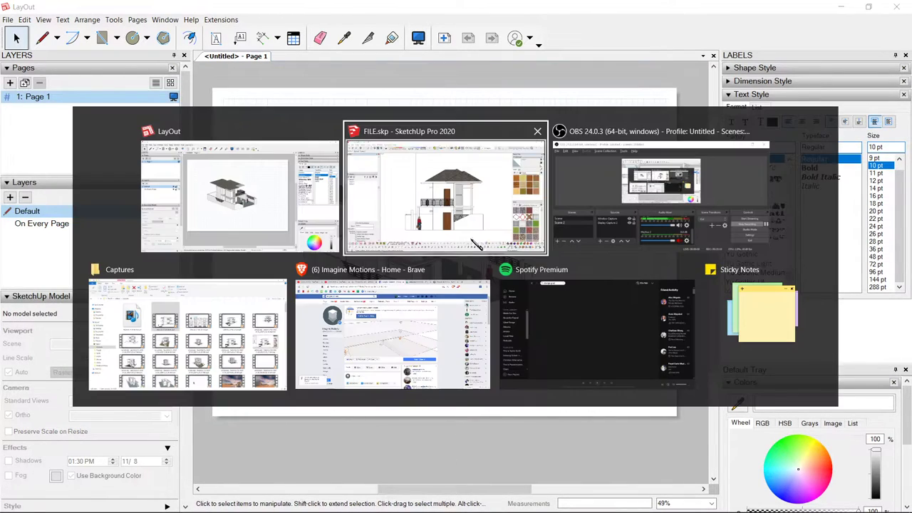
scroll(381, 335, down, 2)
middle_drag(552, 242, 414, 239)
scroll(414, 237, down, 4)
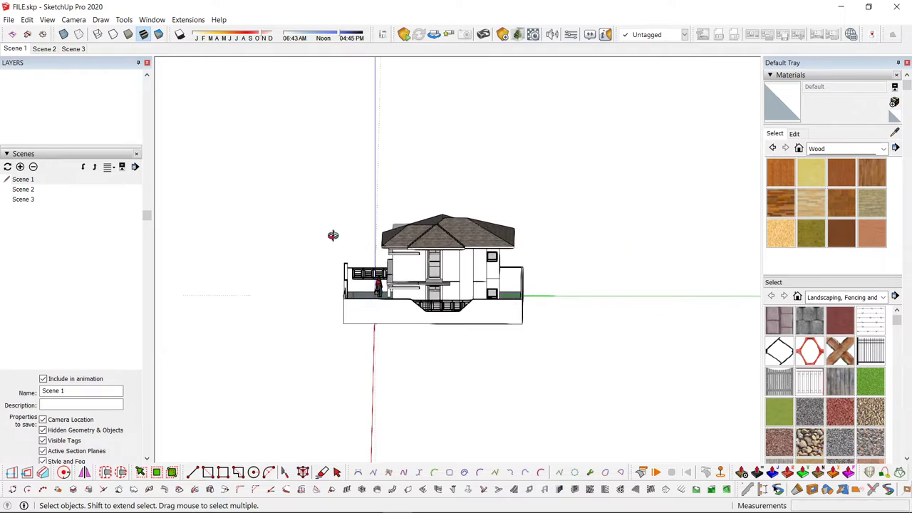
middle_drag(332, 235, 604, 226)
key(alt+Tab)
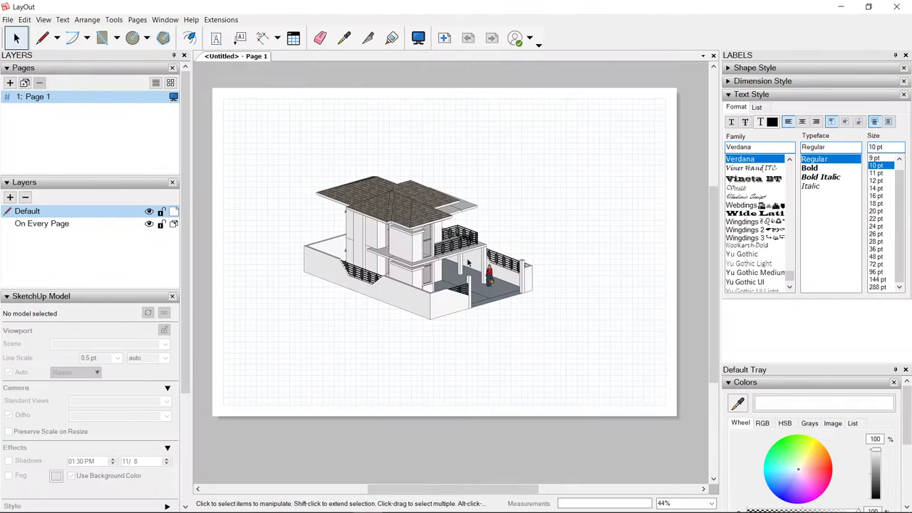
- Select the house viewport and change its camera to the Front standard view
scroll(342, 235, down, 2)
scroll(324, 233, up, 2)
click(425, 211)
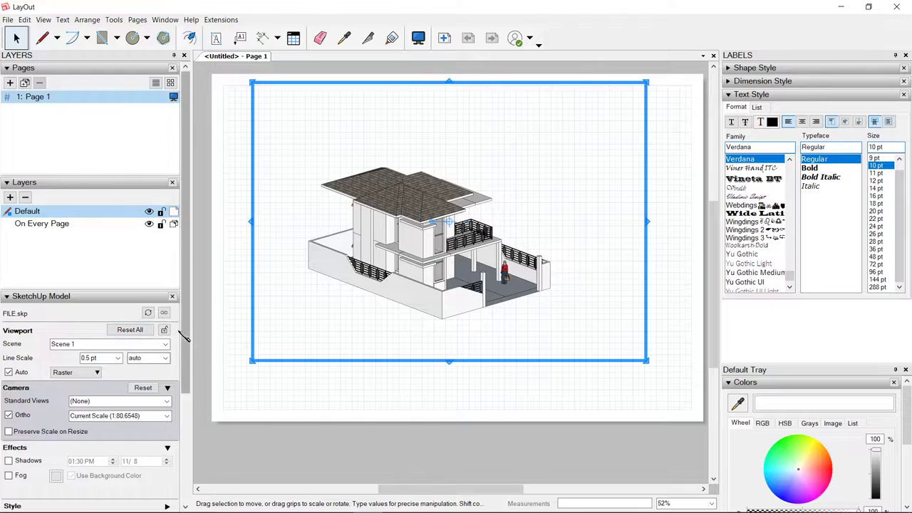
drag(183, 332, 184, 414)
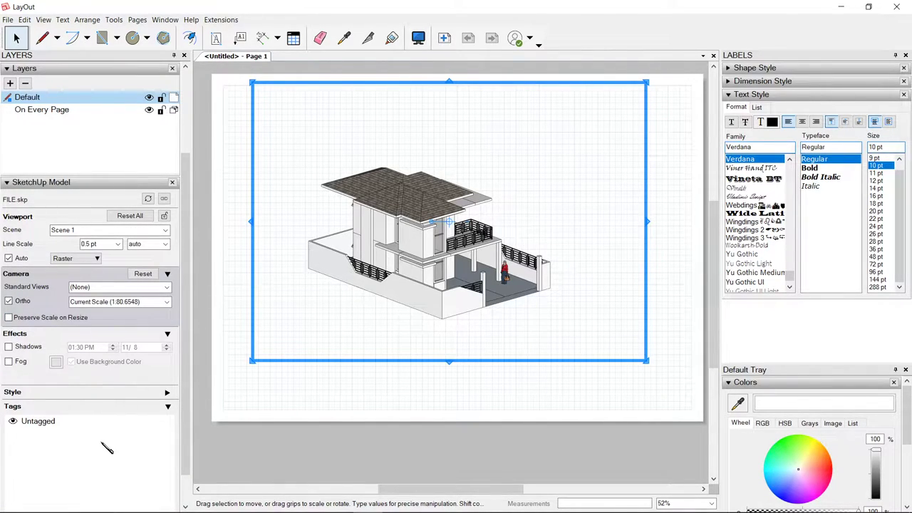
right_click(416, 199)
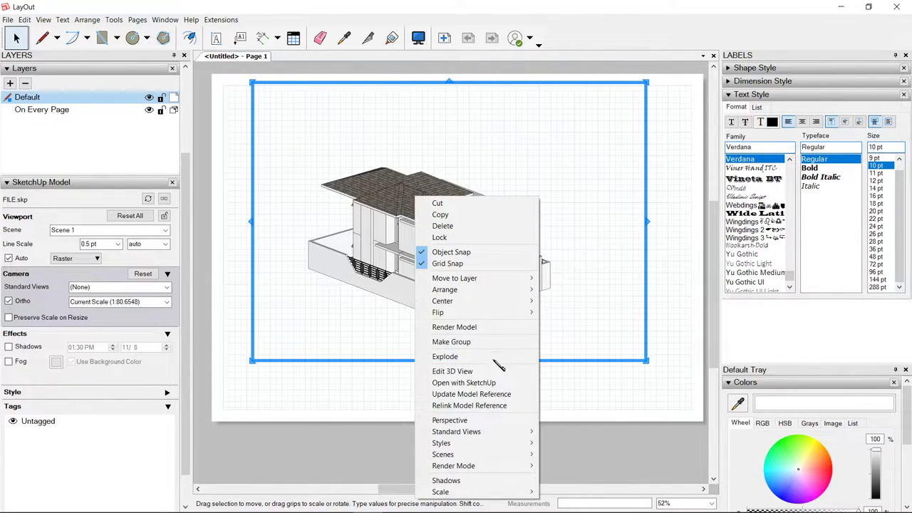
mouse_move(490, 433)
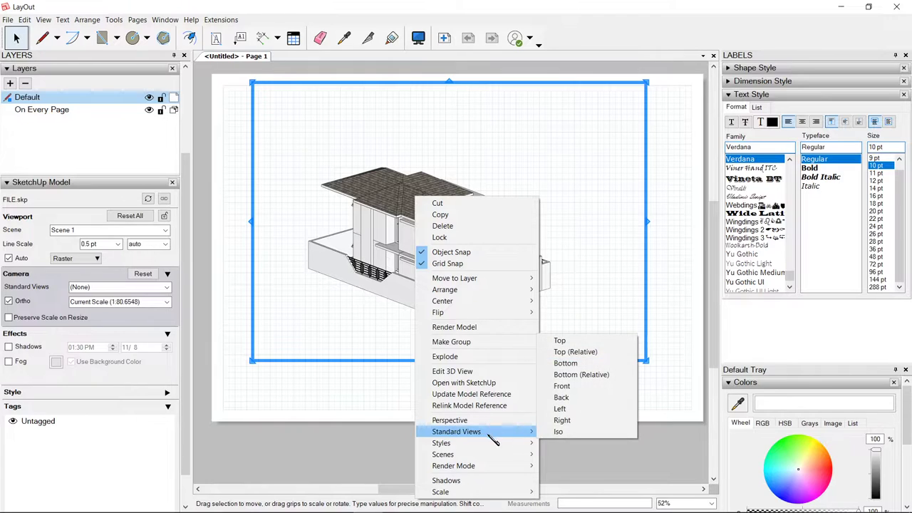
click(580, 387)
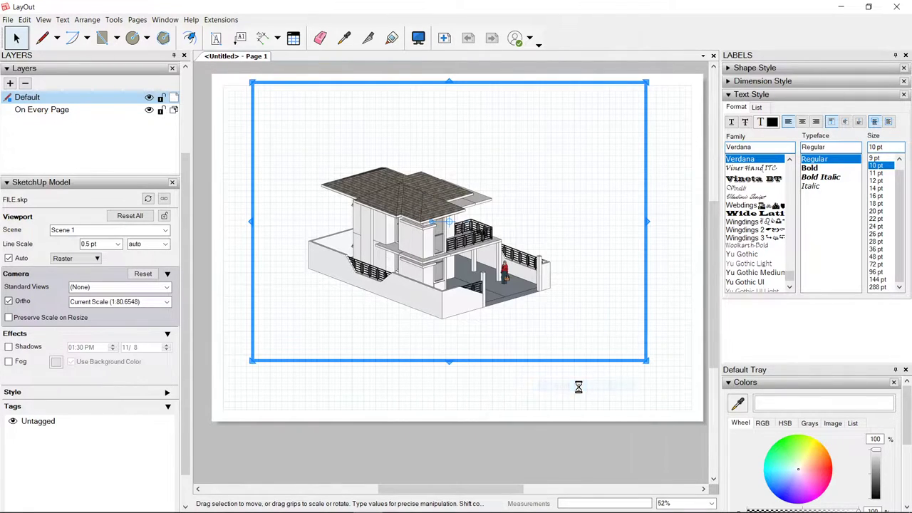
- Cycle the viewport through the Back, Left, Right and Iso standard views and return it to Front
right_click(451, 216)
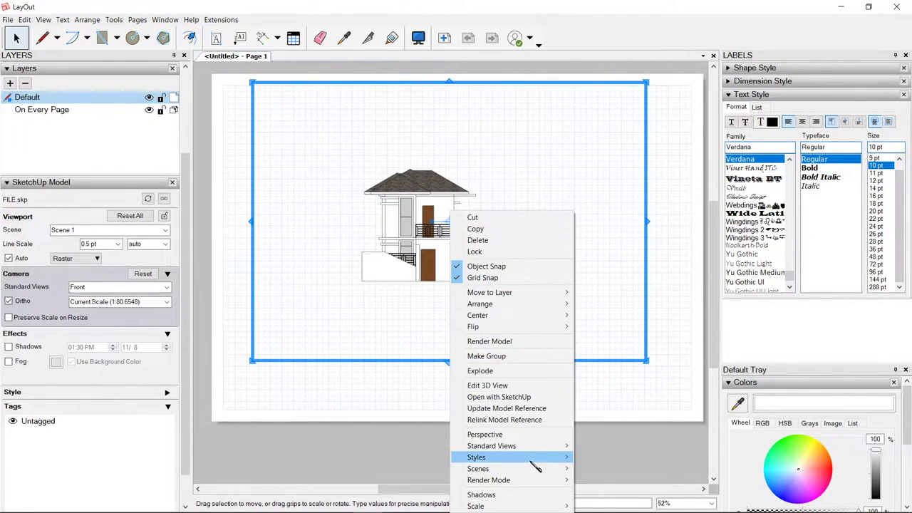
mouse_move(545, 448)
click(617, 412)
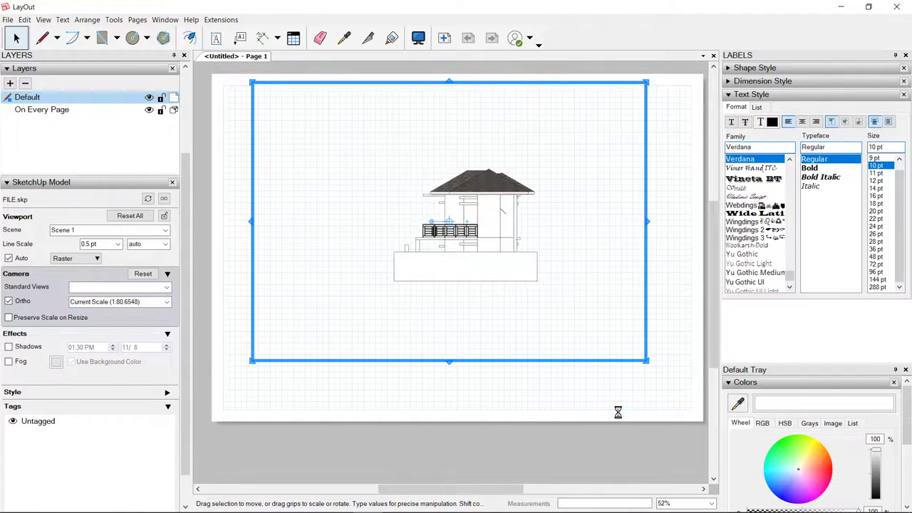
click(168, 288)
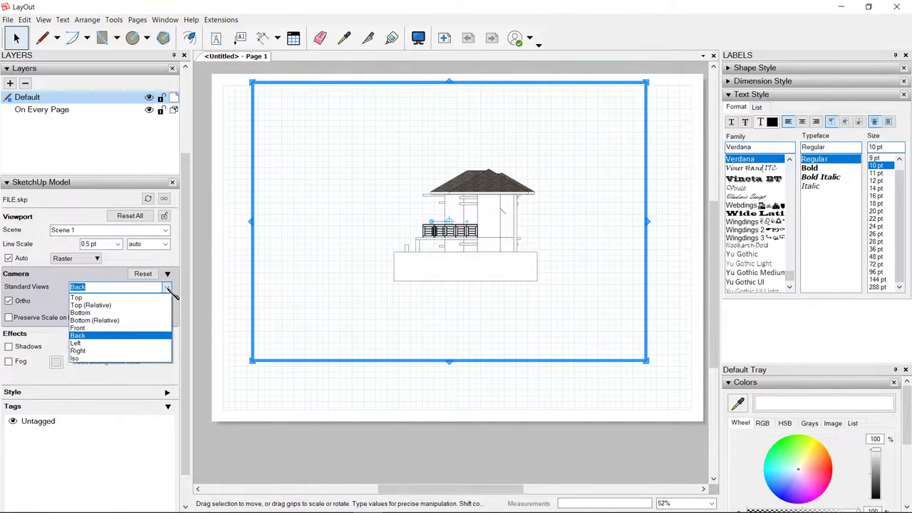
click(126, 343)
click(170, 289)
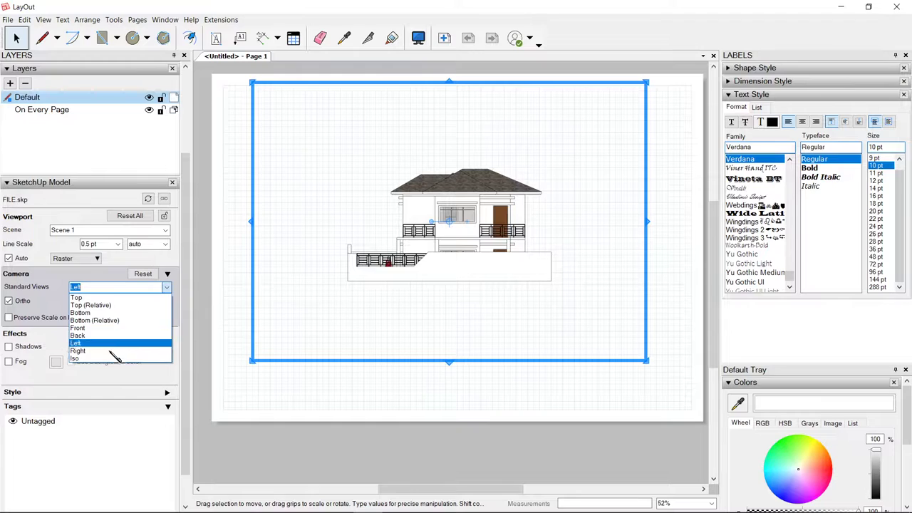
key(Down)
key(Return)
click(168, 288)
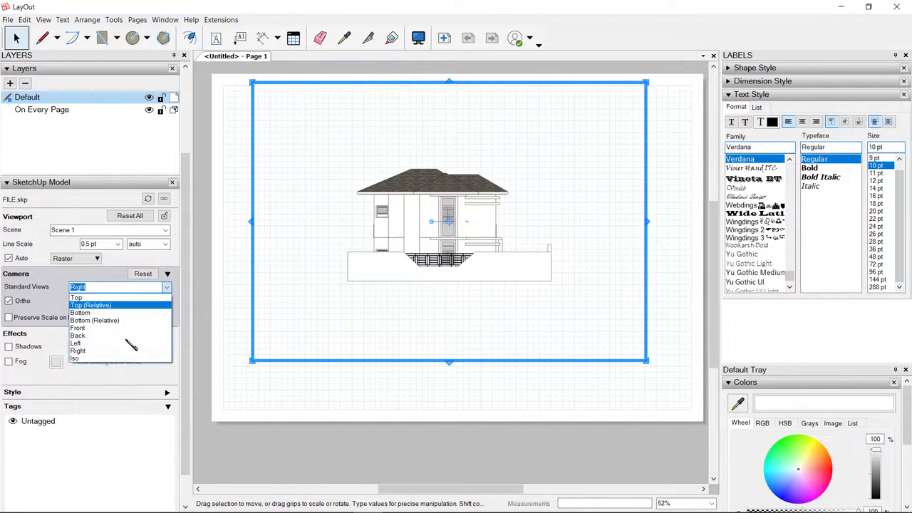
click(102, 358)
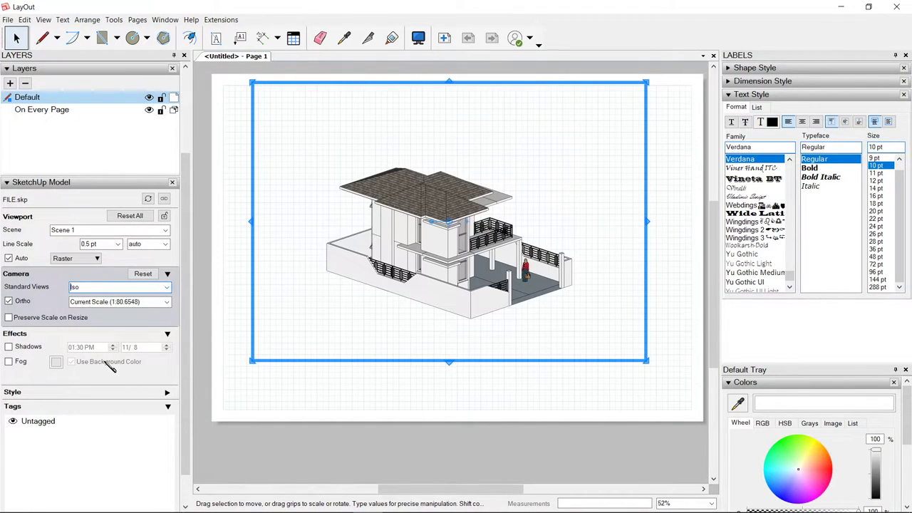
click(168, 287)
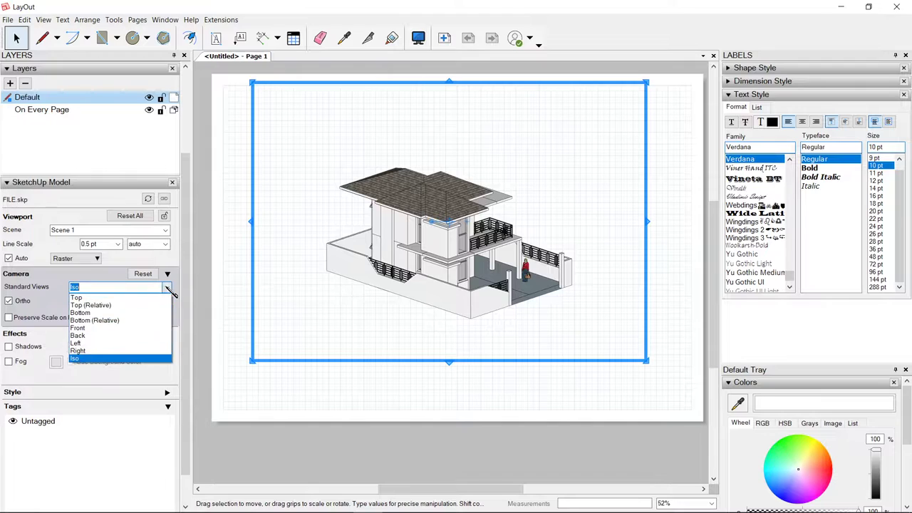
click(124, 327)
- Shrink the front-view viewport from its lower-right corner to roughly half its width, keeping its upper-left corner in place
scroll(411, 213, down, 2)
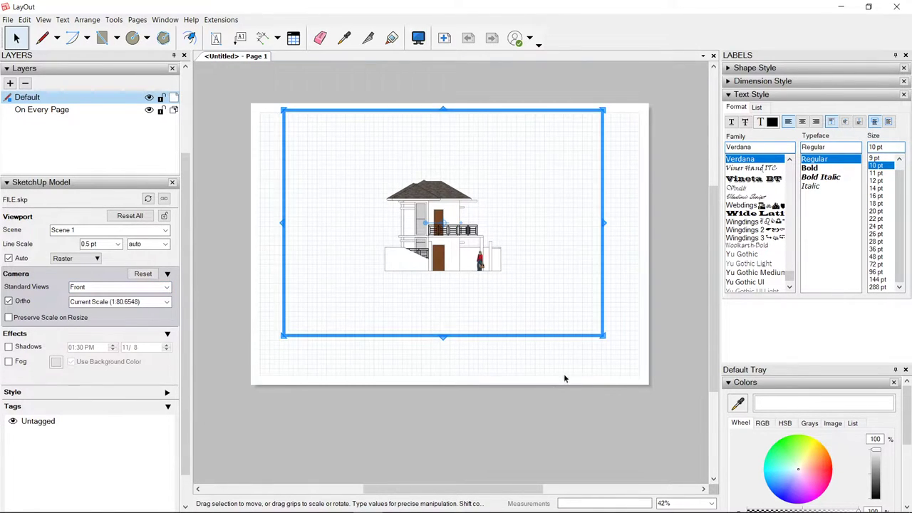
click(565, 378)
middle_drag(464, 271, 501, 261)
scroll(498, 251, up, 2)
click(602, 298)
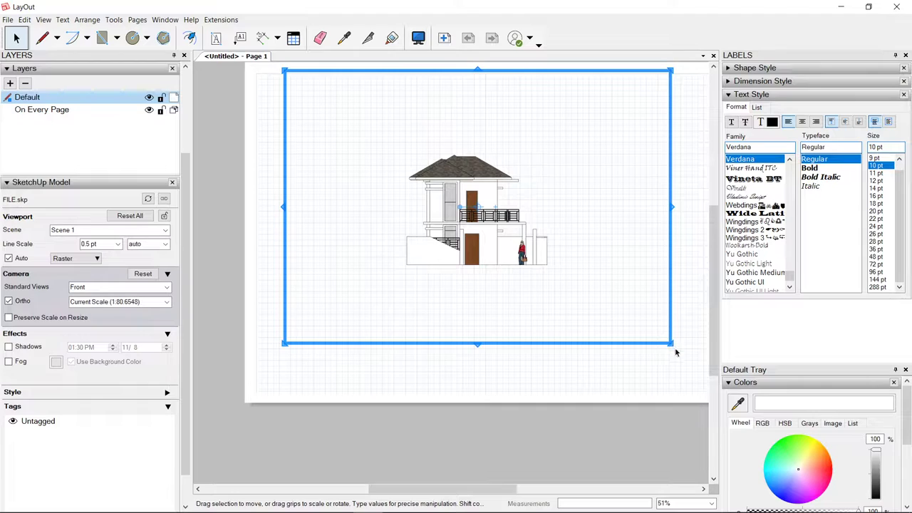
drag(669, 343, 490, 246)
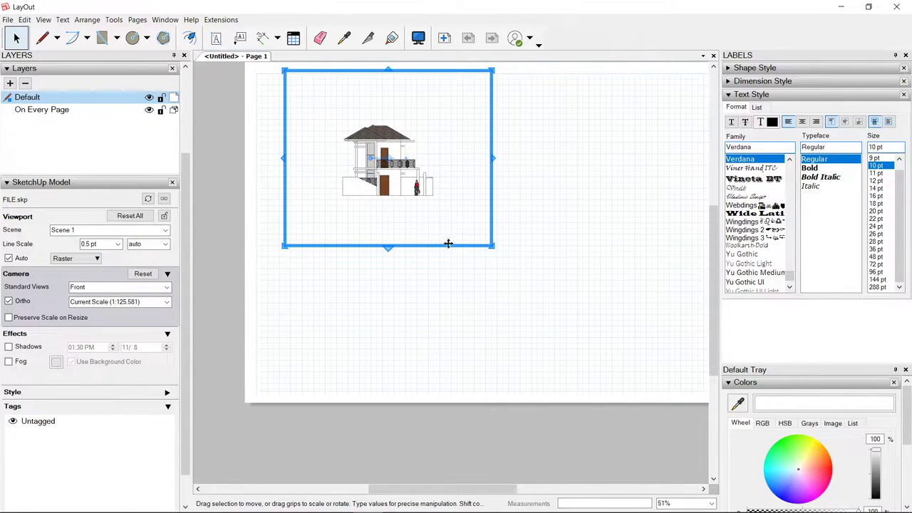
- Turn on Preserve Scale on Resize and enlarge the viewport frame to cover most of the sheet
middle_drag(435, 120, 445, 165)
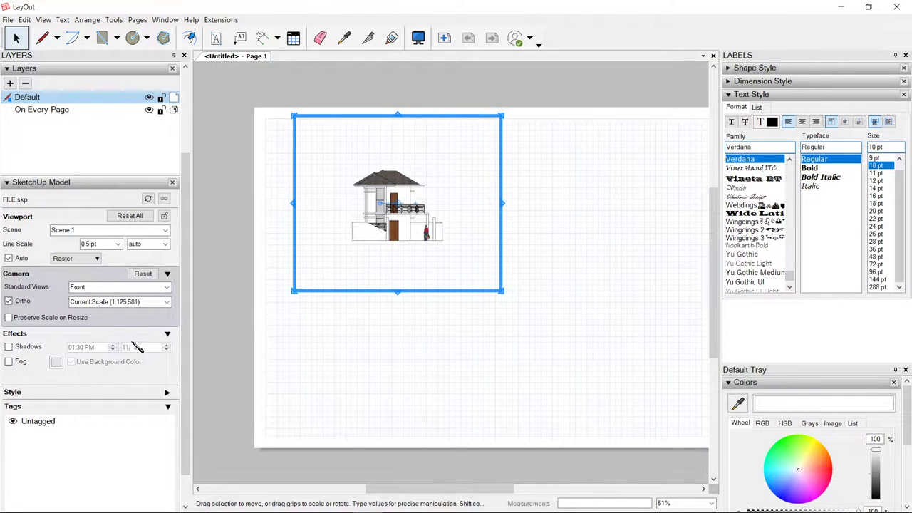
click(9, 317)
drag(613, 368, 646, 382)
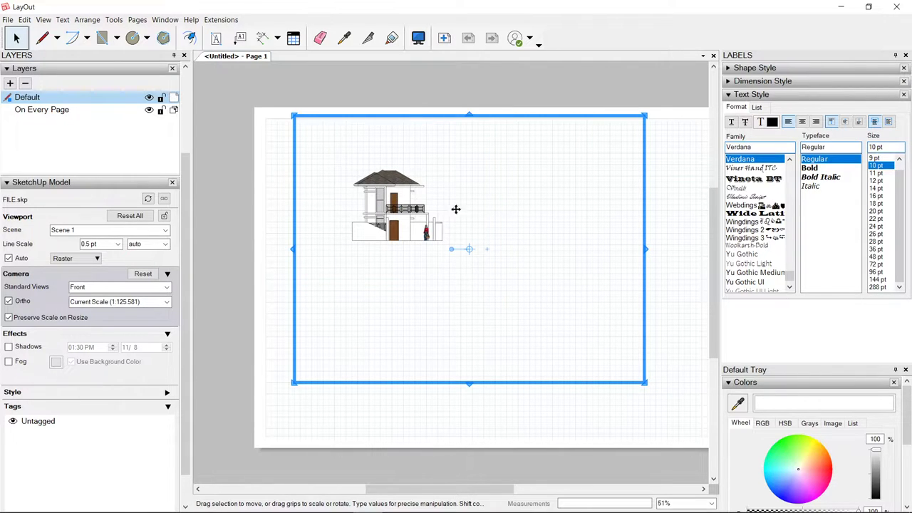
- Open the viewport for camera editing, orbit the house, and restore the Front standard view
double_click(417, 202)
mouse_move(422, 195)
mouse_down()
mouse_move(436, 238)
mouse_move(609, 200)
mouse_move(402, 235)
mouse_move(570, 248)
mouse_move(440, 245)
mouse_up()
right_click(514, 244)
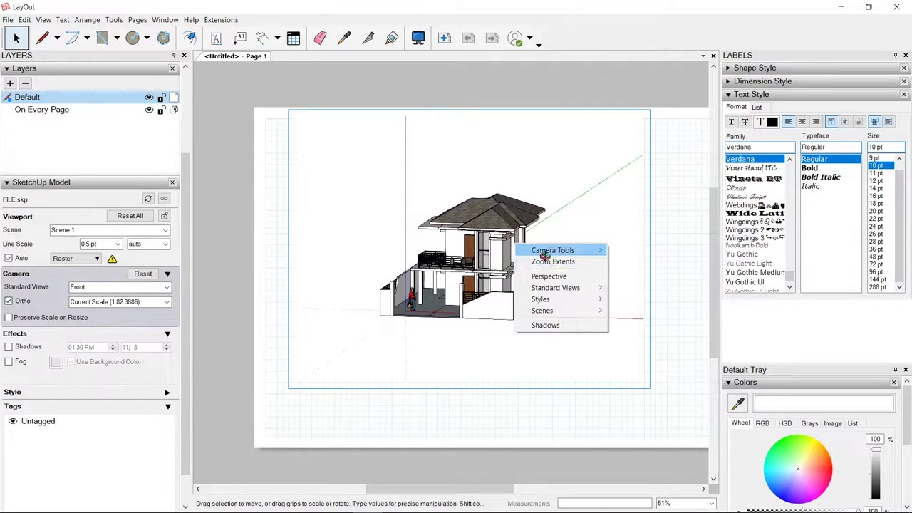
mouse_move(570, 287)
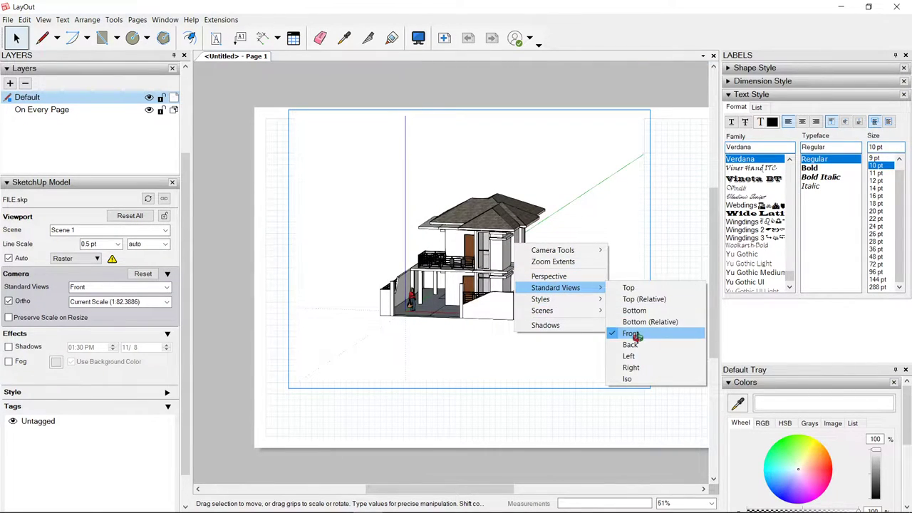
click(637, 336)
click(689, 193)
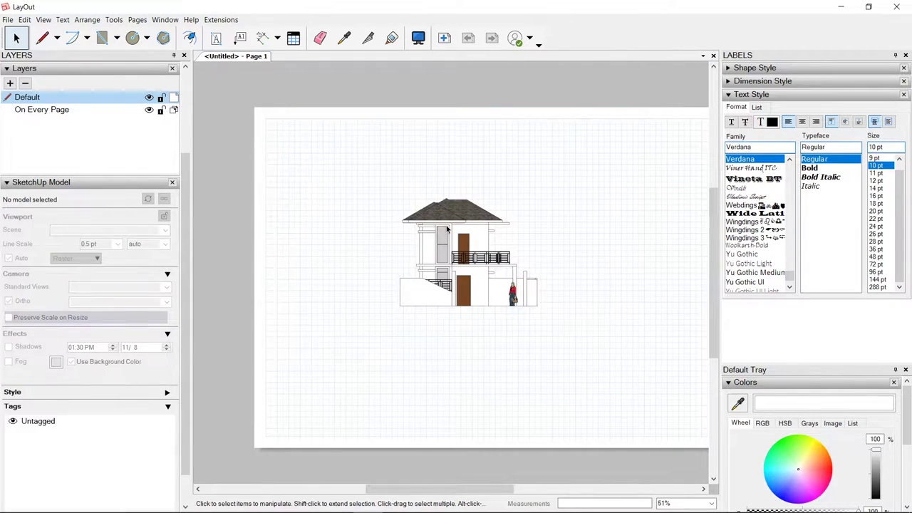
- Set the front-view viewport's scale to 1mm:100mm (1:100)
click(447, 229)
click(168, 302)
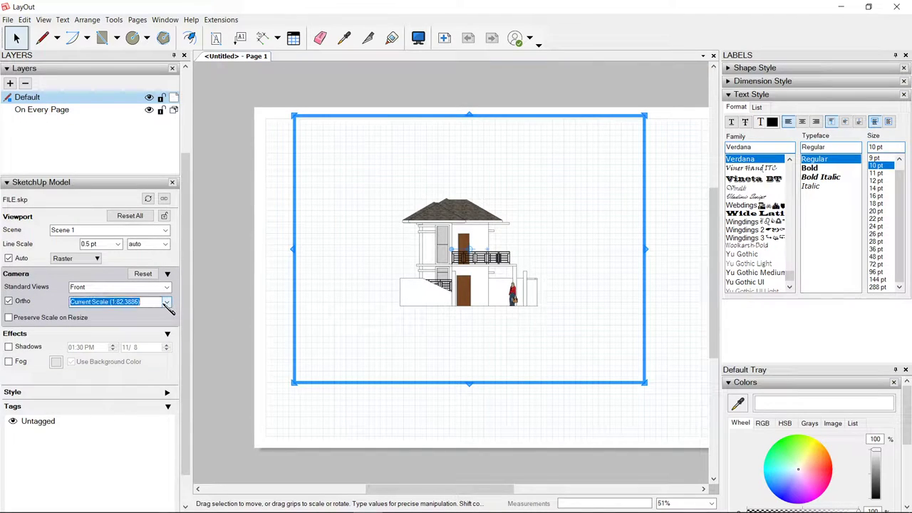
click(168, 302)
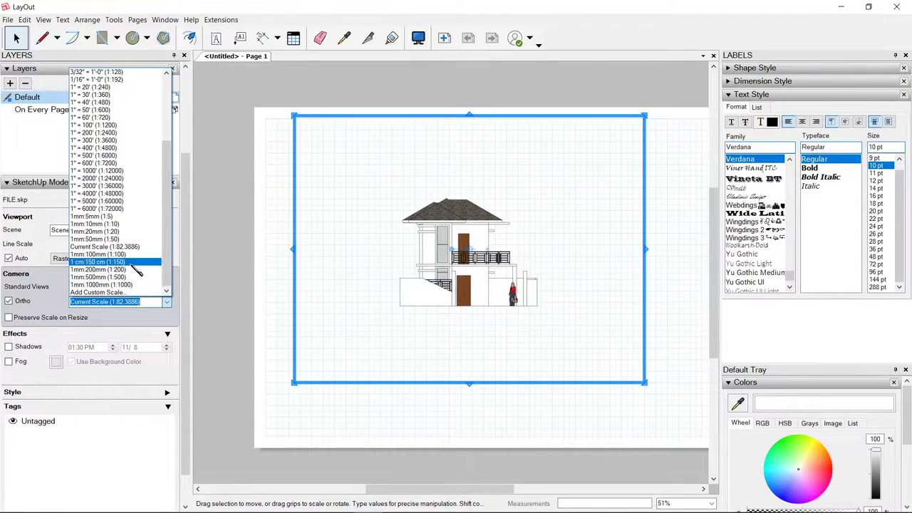
click(117, 255)
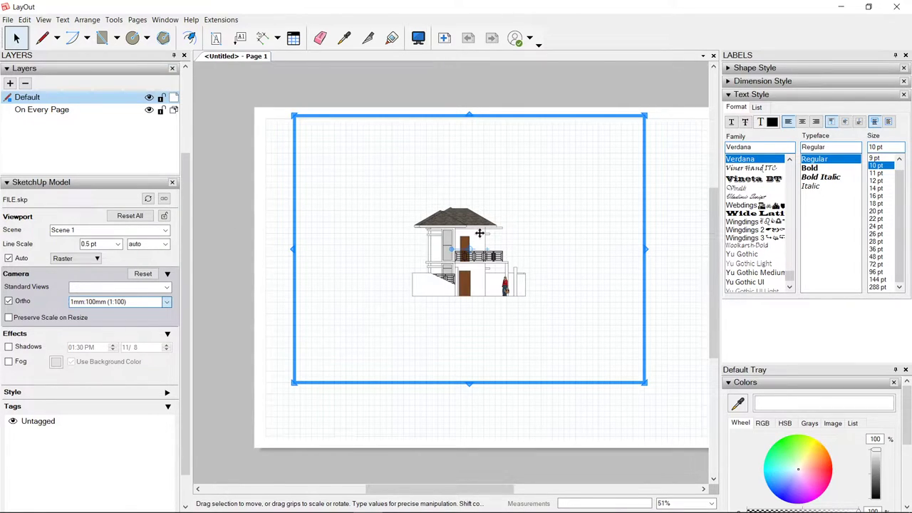
- Shrink the viewport frame about its centre so that it fits closely around the front elevation
scroll(480, 233, down, 2)
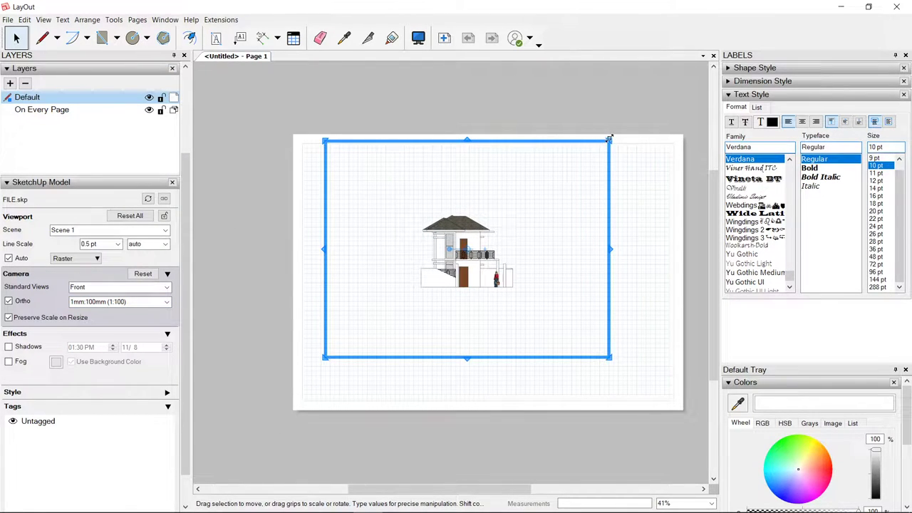
drag(610, 139, 522, 199)
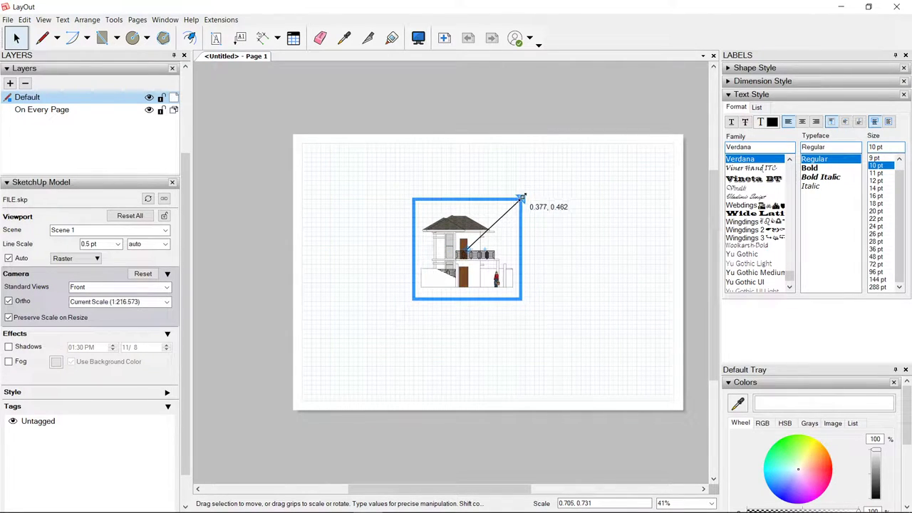
click(566, 135)
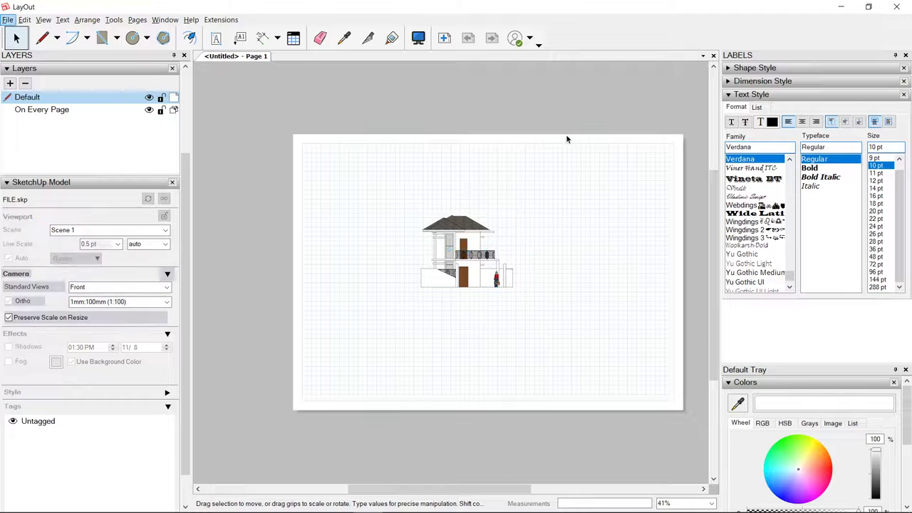
- Move the front elevation viewport to the upper-left corner of the sheet's margin
click(463, 248)
scroll(460, 250, up, 2)
mouse_move(454, 218)
mouse_down()
mouse_move(308, 138)
mouse_move(295, 142)
mouse_move(313, 146)
mouse_up()
click(439, 250)
scroll(437, 251, down, 4)
scroll(388, 255, up, 3)
- Copy the front elevation viewport to its right and set the copy to the Back standard view
click(375, 197)
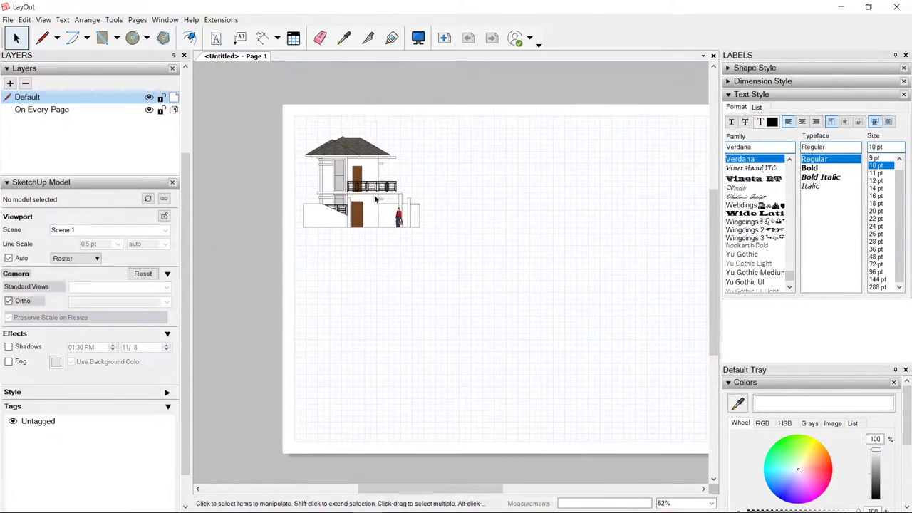
scroll(374, 194, up, 1)
scroll(374, 194, up, 1)
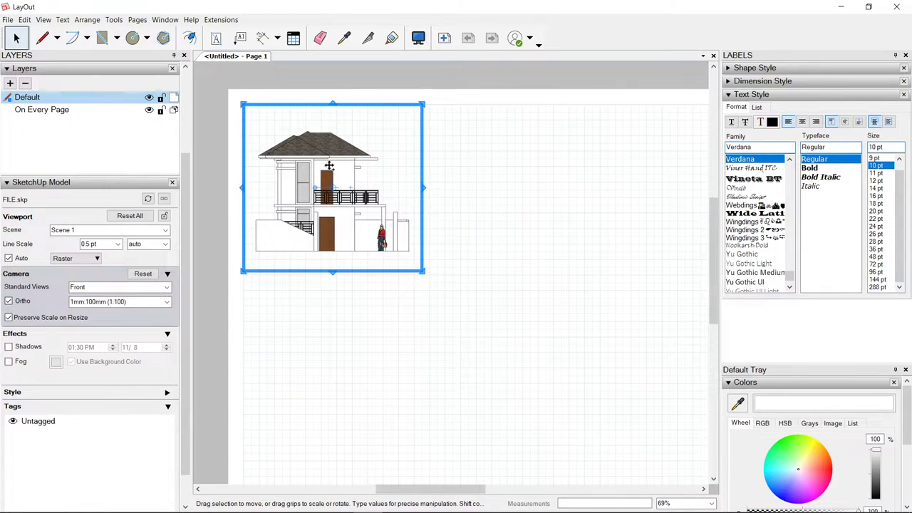
ctrl+drag(304, 151, 504, 150)
scroll(503, 171, down, 3)
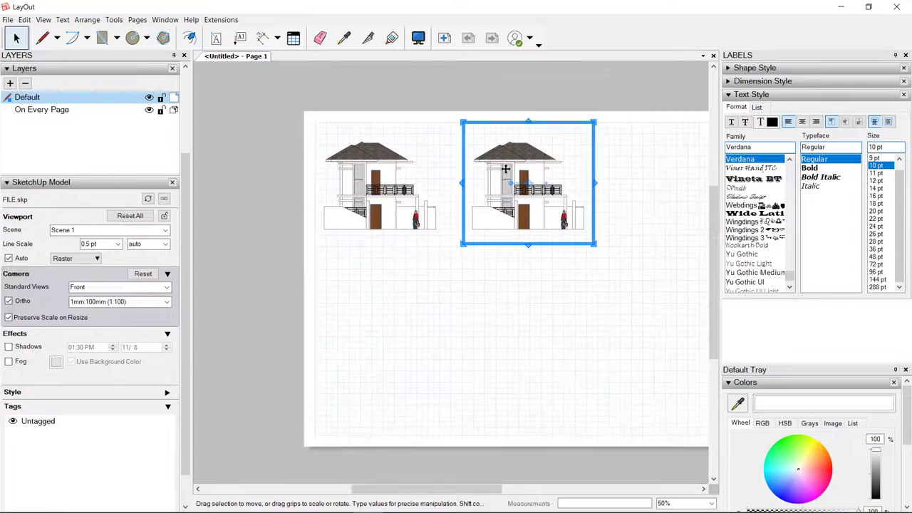
middle_drag(505, 172, 449, 175)
click(167, 287)
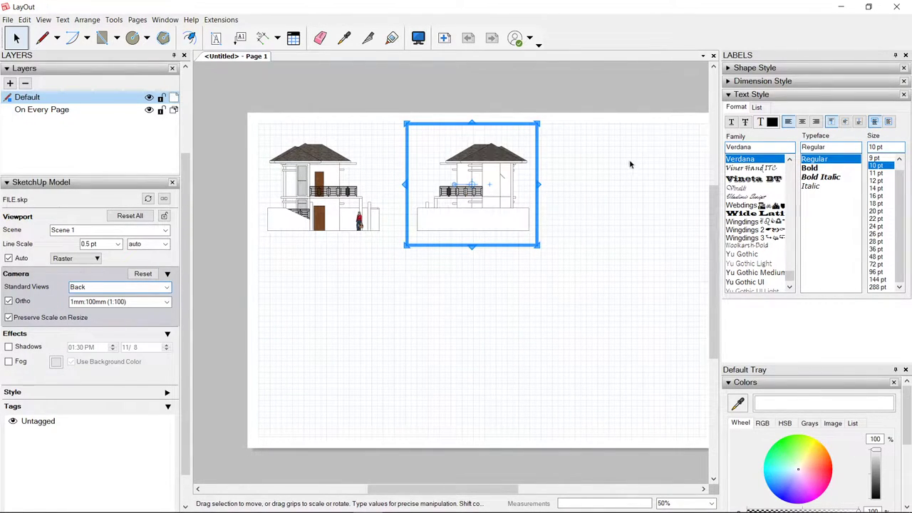
- Copy both elevations into a second row below, and set the copied front elevation to the Left standard view
drag(630, 162, 244, 344)
ctrl+drag(364, 158, 363, 295)
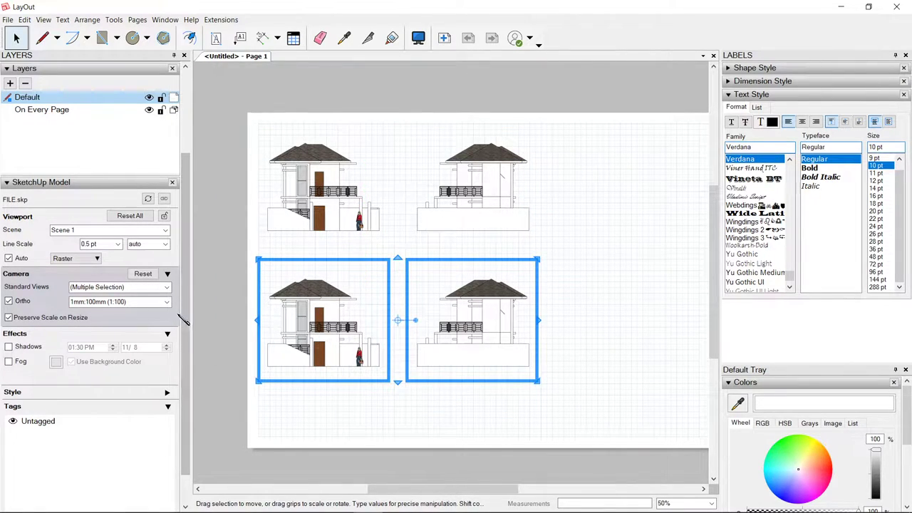
click(329, 400)
click(325, 360)
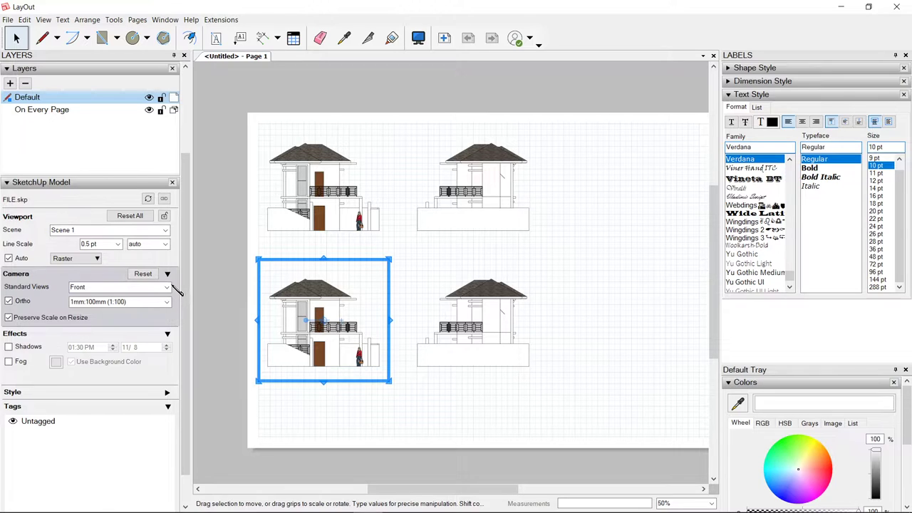
click(167, 286)
click(82, 340)
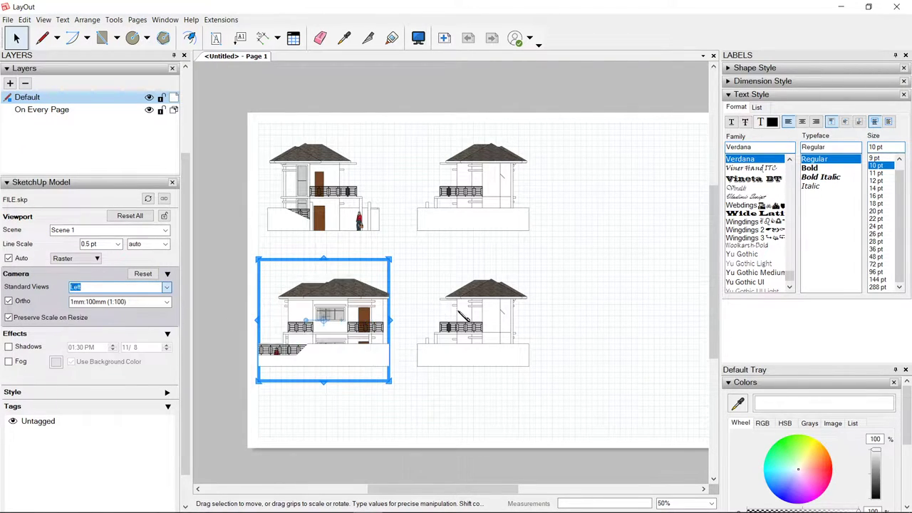
- Set the copied back elevation in the second row to the Right standard view
click(460, 312)
click(167, 287)
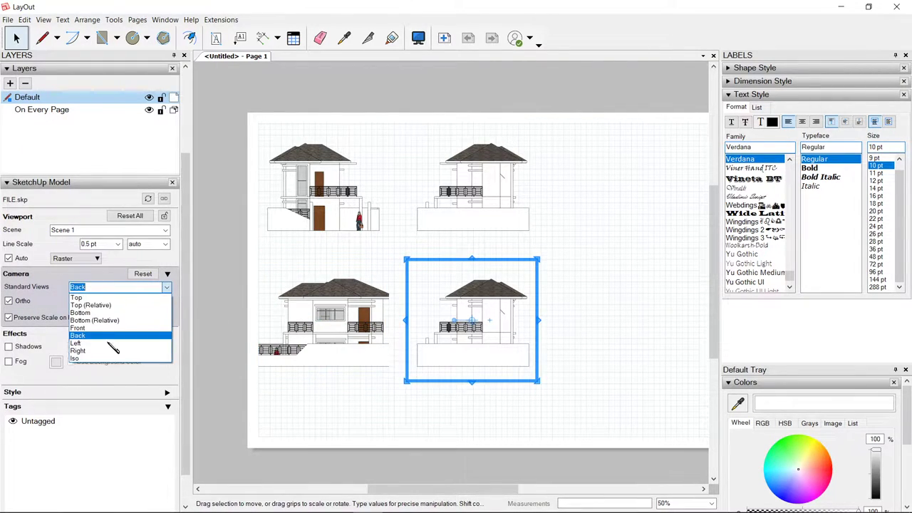
click(93, 350)
middle_drag(560, 287, 558, 250)
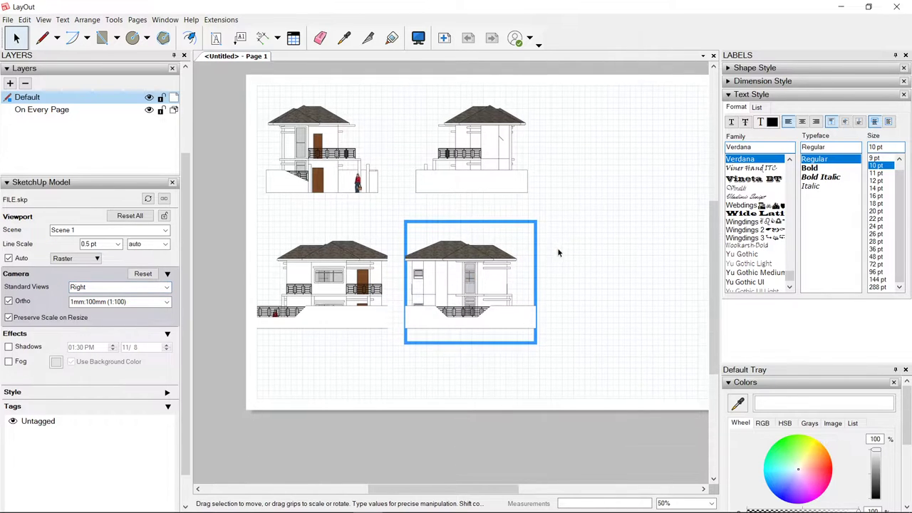
- Widen the right elevation viewport leftward and the left elevation viewport rightward to uncover their cropped roof ends
scroll(523, 318, up, 9)
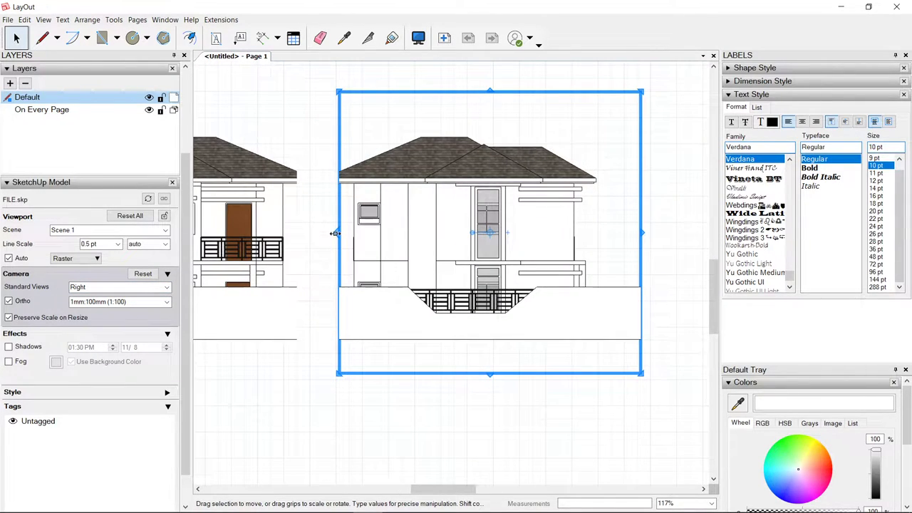
drag(318, 231, 307, 226)
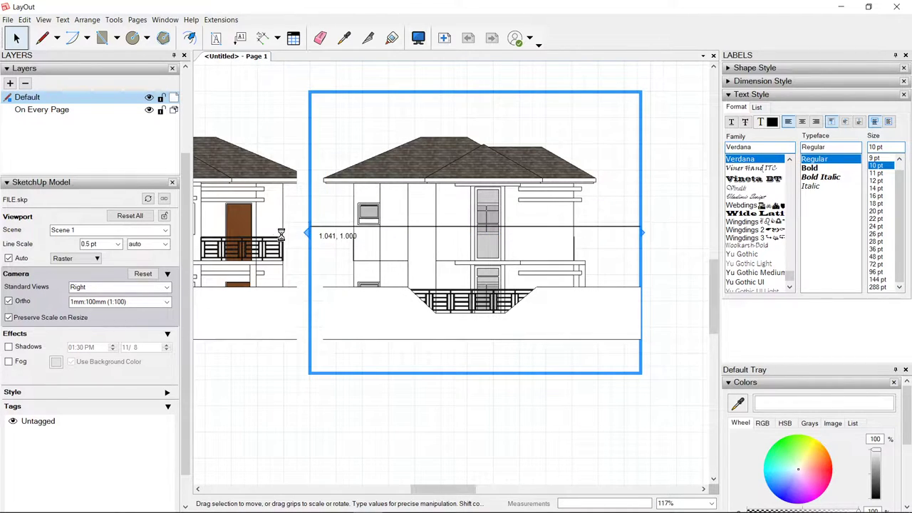
click(248, 252)
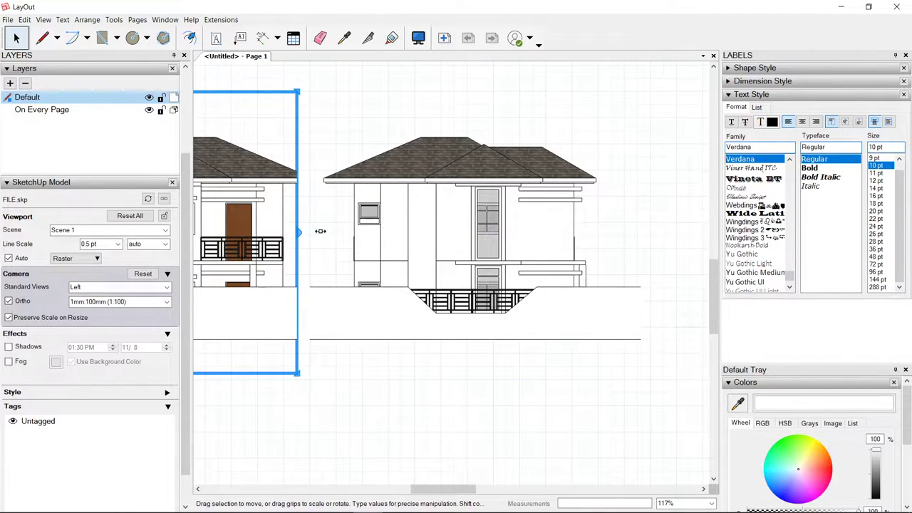
drag(300, 231, 323, 230)
click(412, 380)
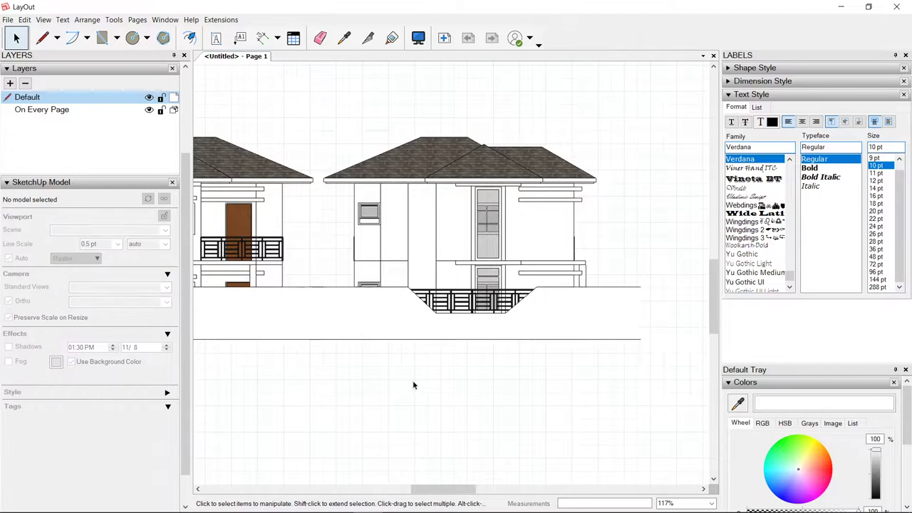
- Move the back and right elevation viewports together to the right, away from the front and left elevations
scroll(413, 380, down, 3)
click(432, 347)
shift+click(464, 154)
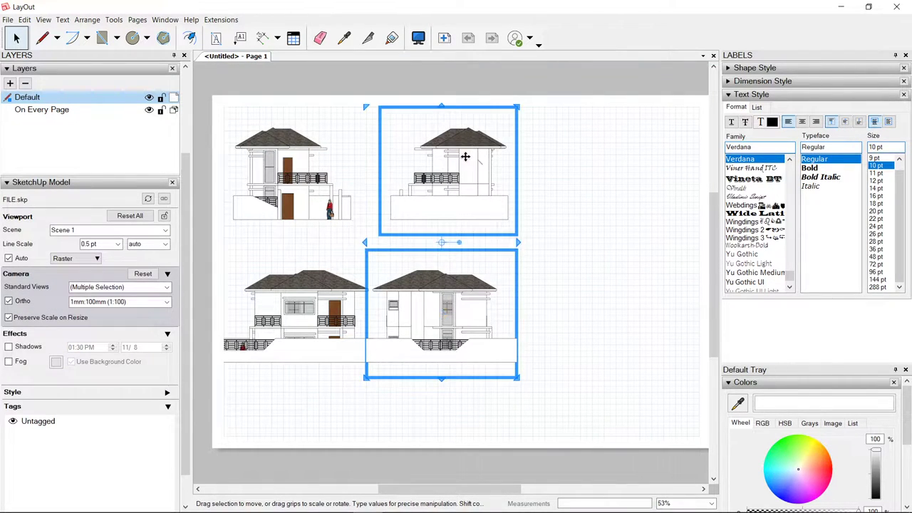
drag(464, 154, 489, 147)
click(388, 161)
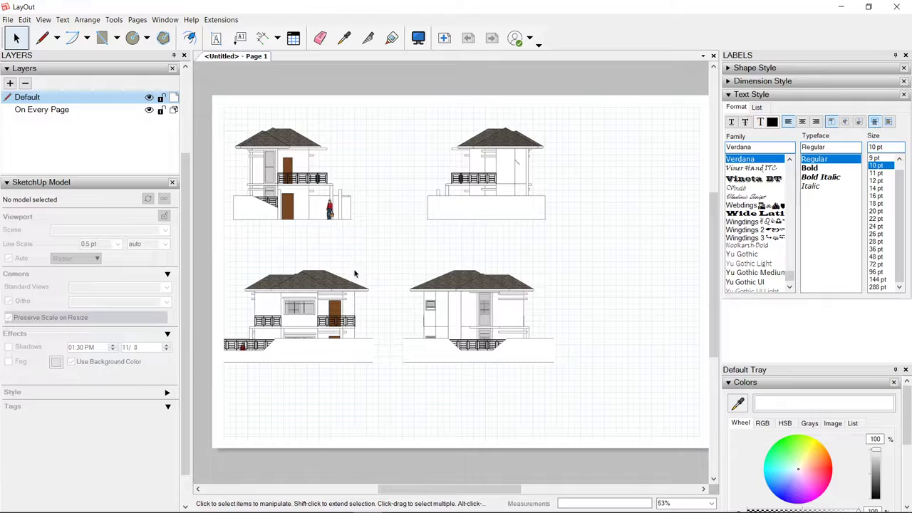
- Align the back elevation viewport vertically with the right elevation viewport below it
drag(601, 112, 467, 404)
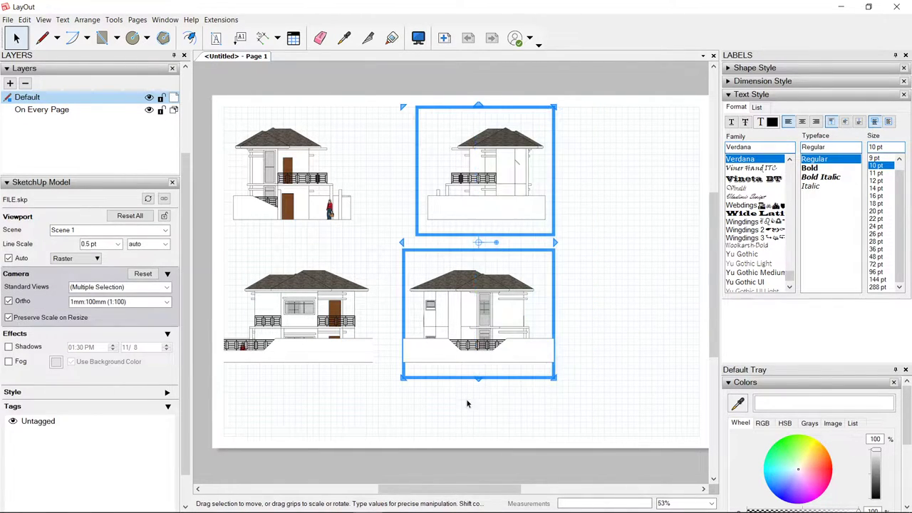
scroll(492, 249, up, 2)
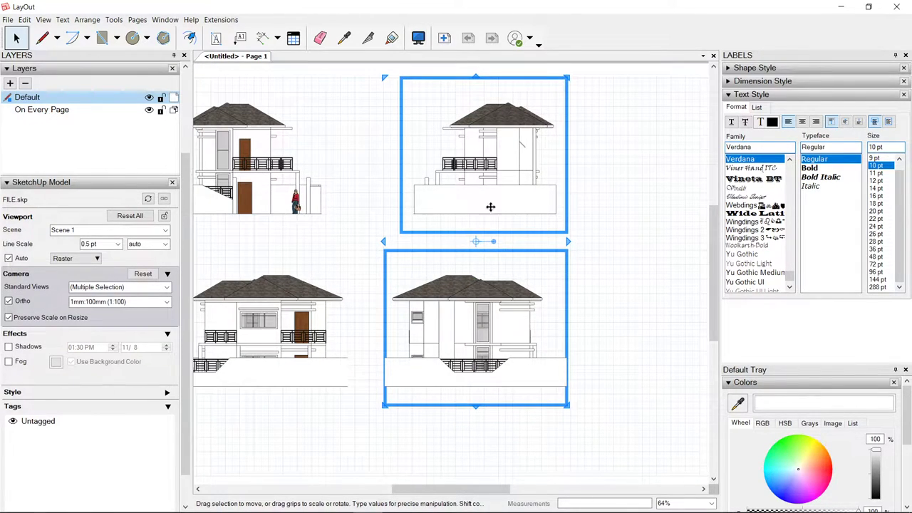
right_click(490, 147)
mouse_move(553, 253)
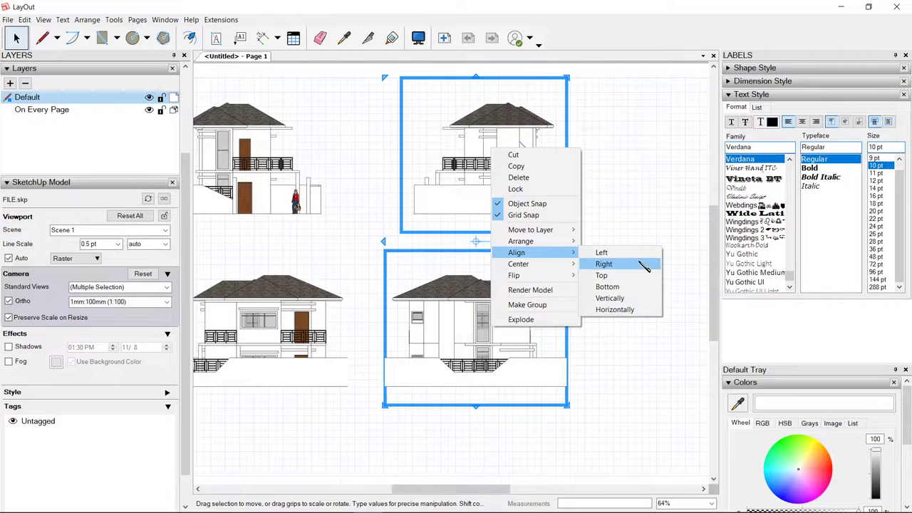
click(614, 298)
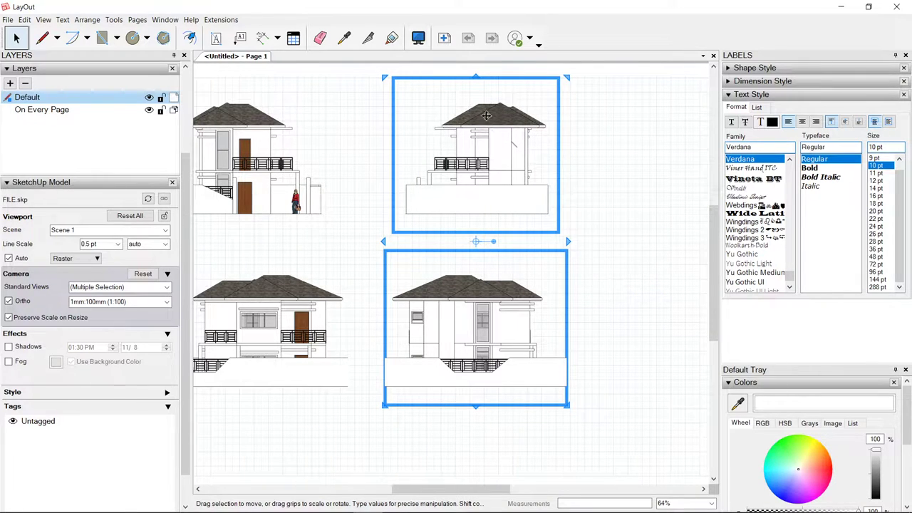
scroll(553, 294, down, 1)
click(630, 270)
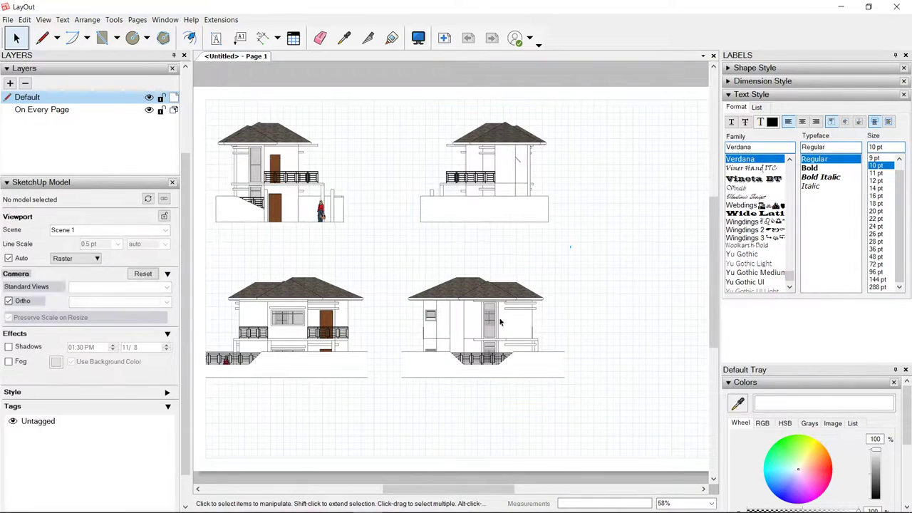
- Extend the right elevation viewport slightly leftward and widen the left elevation viewport on both sides to show its whole boundary wall
click(403, 328)
mouse_move(401, 326)
mouse_down()
mouse_move(379, 325)
mouse_move(389, 321)
mouse_up()
click(347, 327)
click(347, 326)
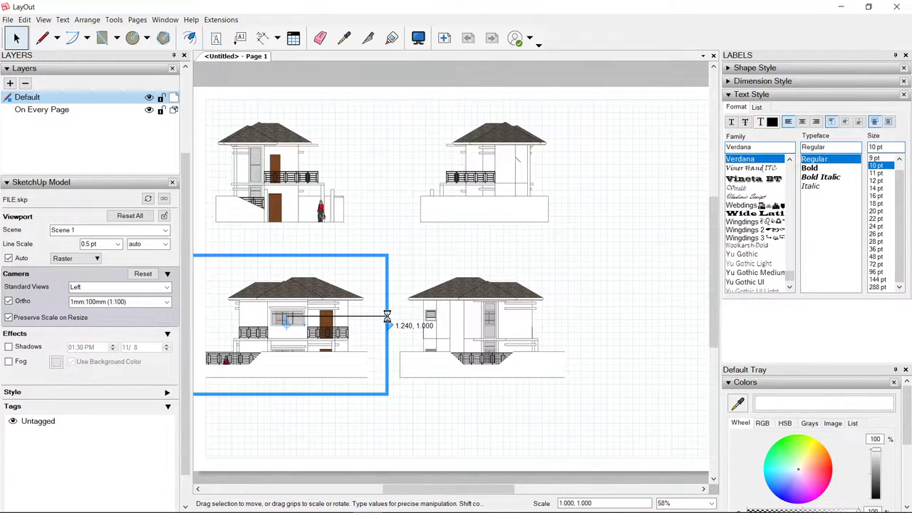
scroll(311, 219, down, 6)
scroll(249, 294, up, 4)
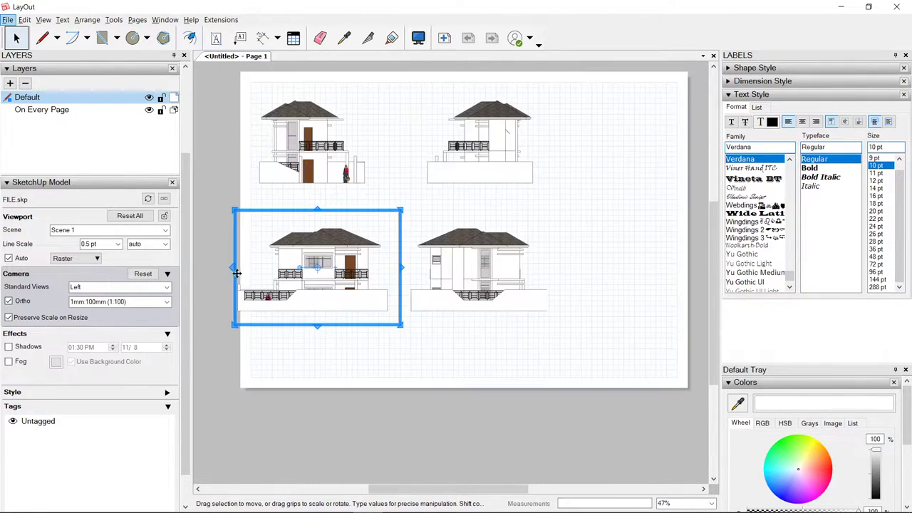
drag(232, 268, 213, 267)
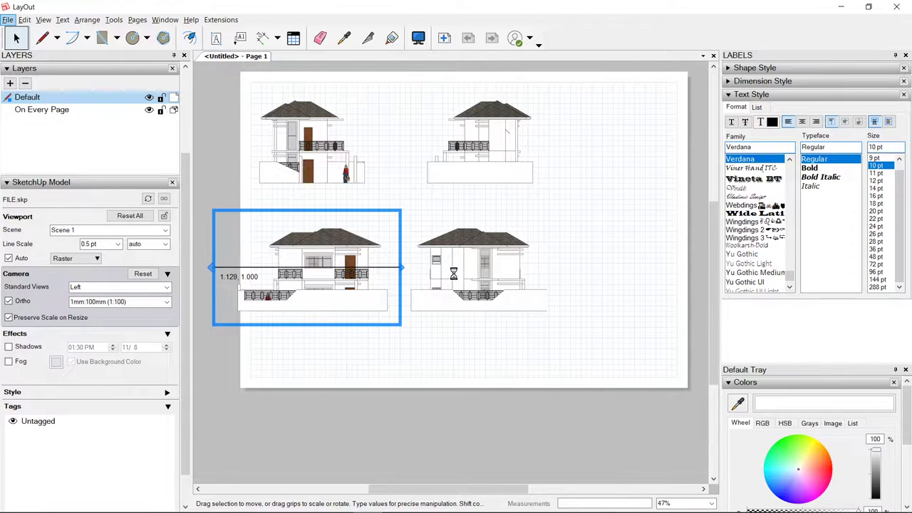
- Centre all four elevation viewports horizontally on the page
drag(604, 100, 278, 337)
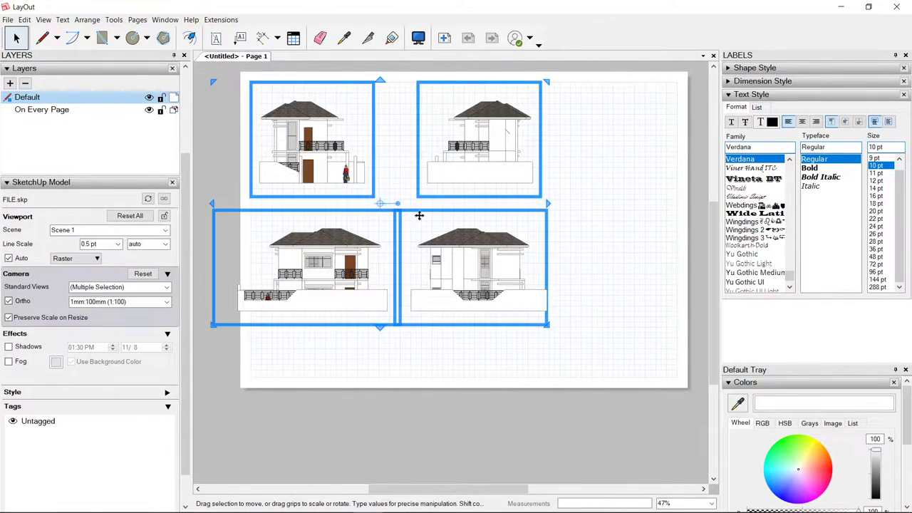
right_click(488, 165)
mouse_move(553, 297)
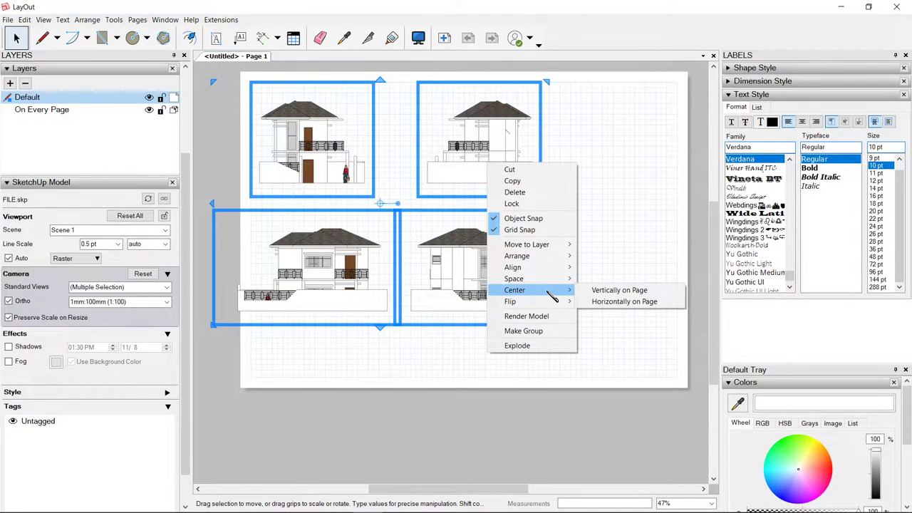
click(611, 302)
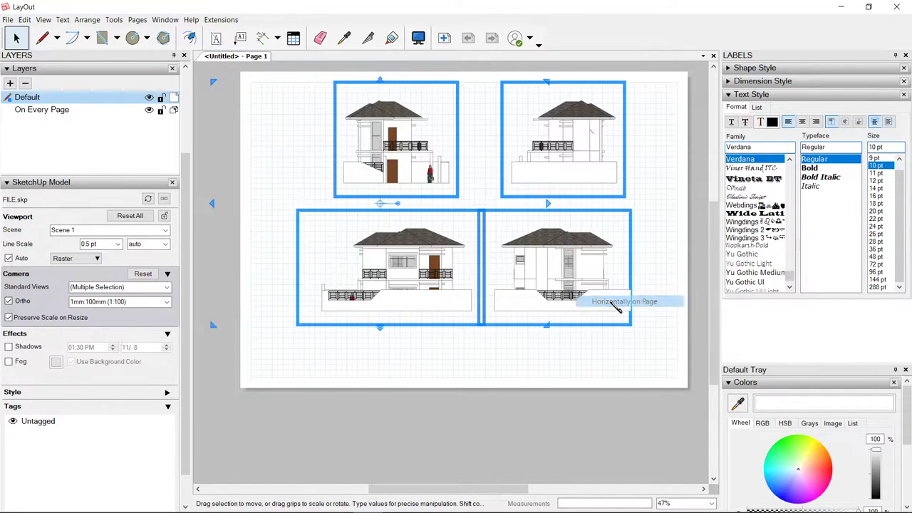
click(515, 380)
- Align the front and left elevation viewports vertically with each other
drag(389, 368, 371, 140)
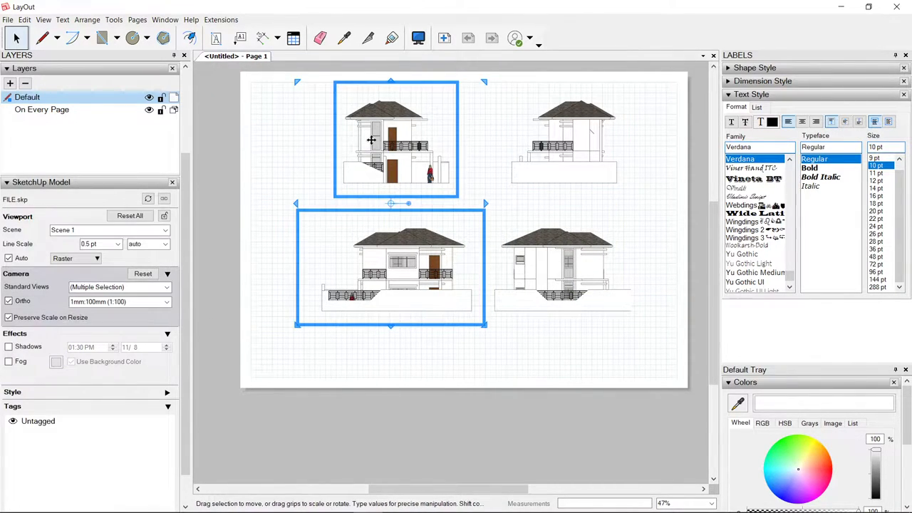
right_click(371, 139)
mouse_move(442, 246)
click(503, 291)
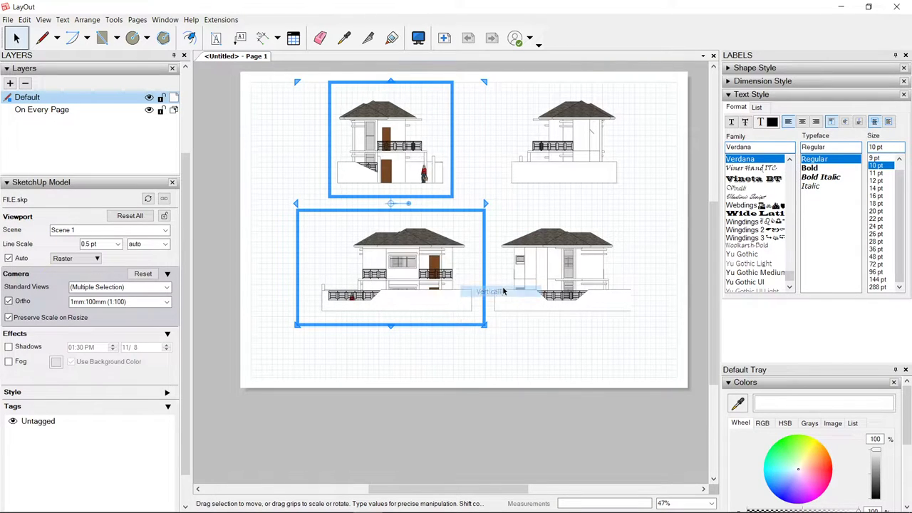
click(562, 331)
- Realign the back and right elevation viewports vertically with each other
drag(663, 109, 532, 346)
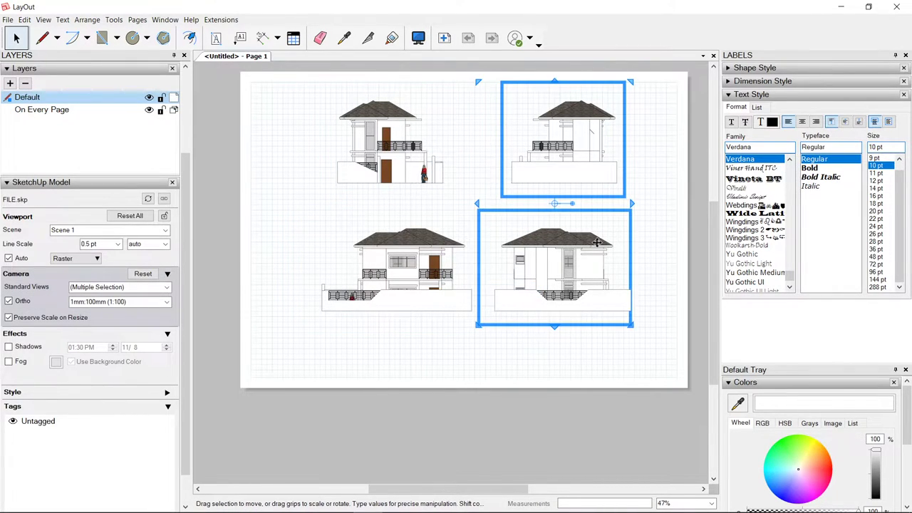
right_click(597, 243)
mouse_move(665, 351)
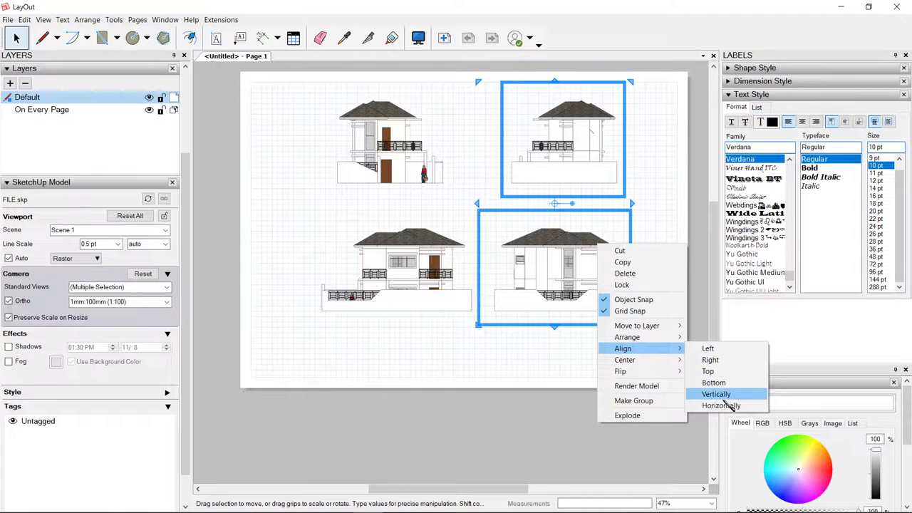
click(723, 398)
click(468, 368)
scroll(467, 368, down, 2)
scroll(463, 369, up, 3)
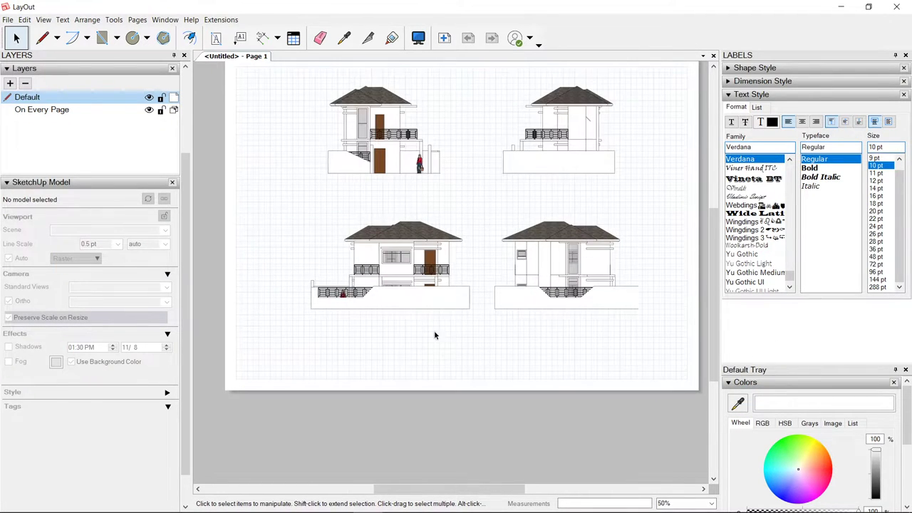
- Select all four elevation viewports and shift them together slightly toward the right side of the sheet
drag(434, 143, 376, 324)
shift+drag(660, 102, 555, 329)
drag(573, 133, 608, 133)
click(451, 384)
middle_drag(366, 176, 399, 202)
scroll(399, 202, up, 2)
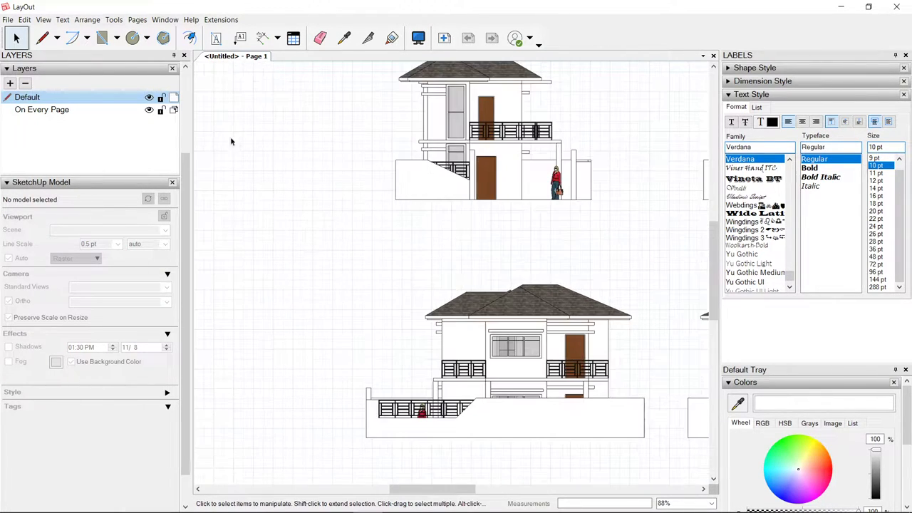
scroll(298, 249, down, 2)
scroll(360, 116, up, 2)
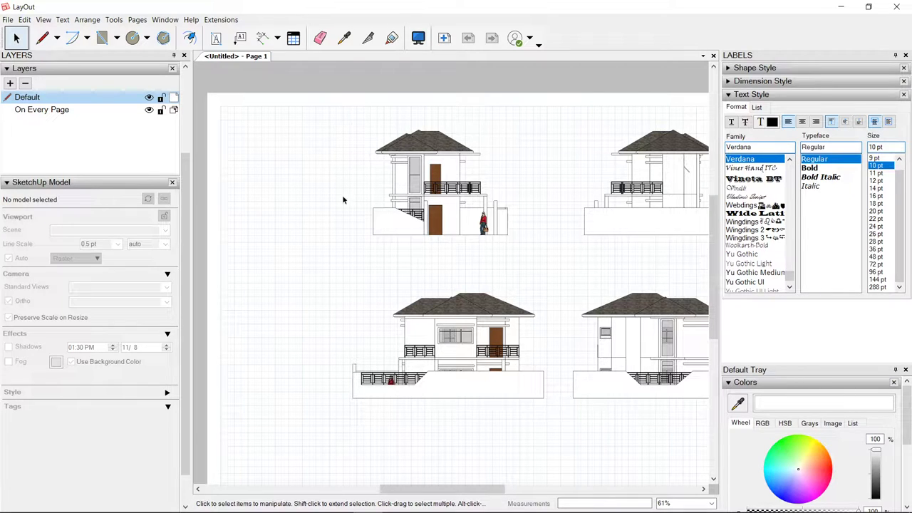
- Inspect the front elevation's roof linework up close and set that viewport's rendering mode to Vector
click(448, 157)
scroll(360, 135, up, 10)
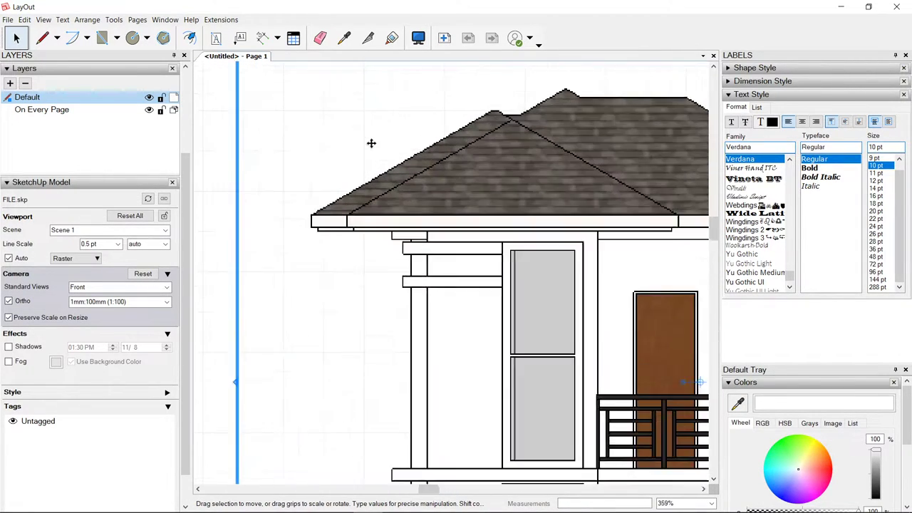
scroll(371, 143, up, 1)
scroll(446, 172, up, 5)
mouse_move(411, 179)
middle_down()
mouse_move(445, 173)
mouse_move(396, 190)
middle_up()
scroll(445, 172, down, 6)
scroll(445, 173, up, 3)
scroll(444, 173, down, 3)
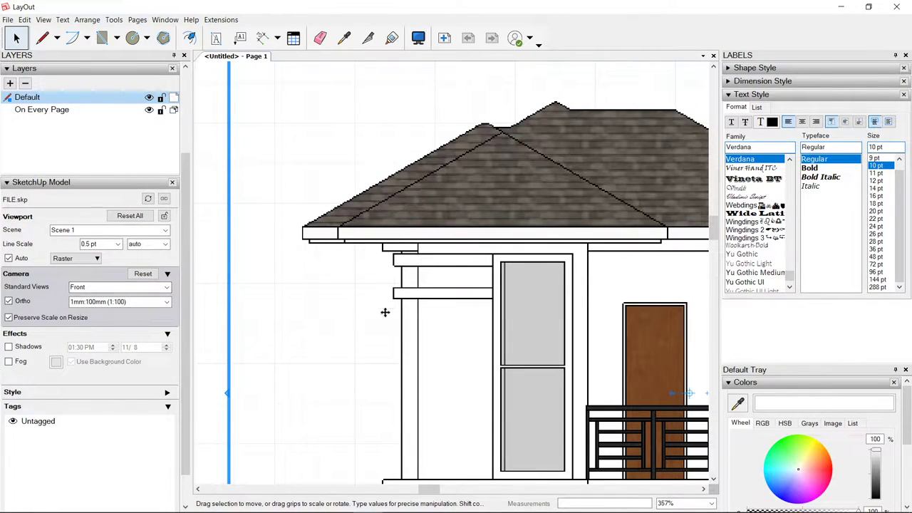
click(93, 258)
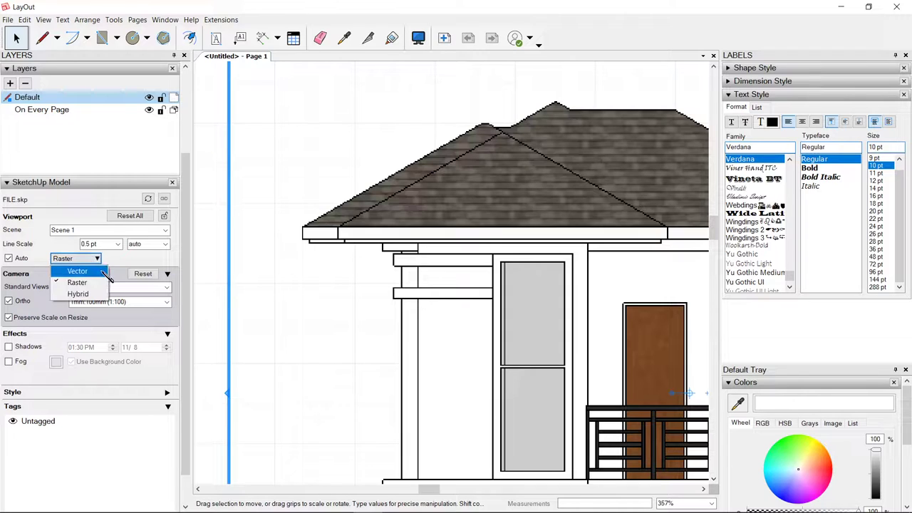
click(77, 270)
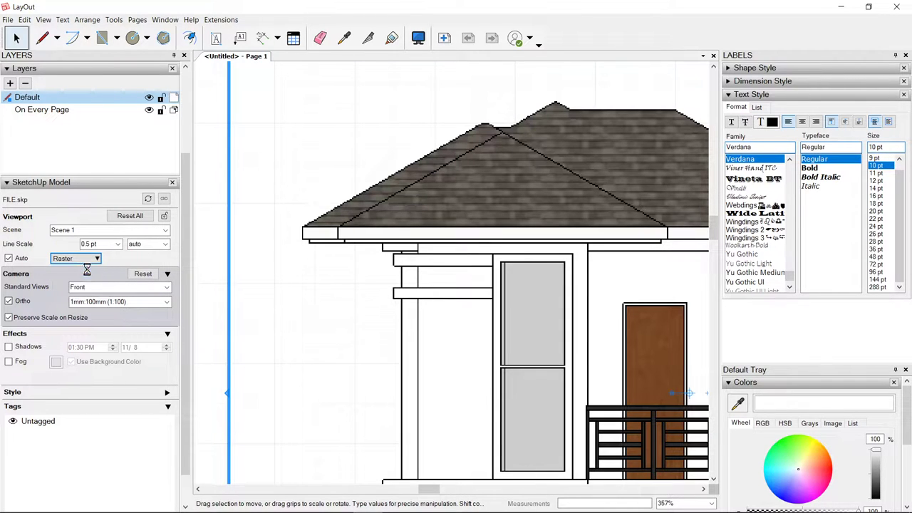
- Examine the Vector-rendered front elevation's roof, windows and railings up close and compare them with the other elevations
scroll(380, 225, down, 3)
scroll(380, 225, down, 3)
middle_drag(467, 236, 364, 143)
scroll(364, 129, up, 4)
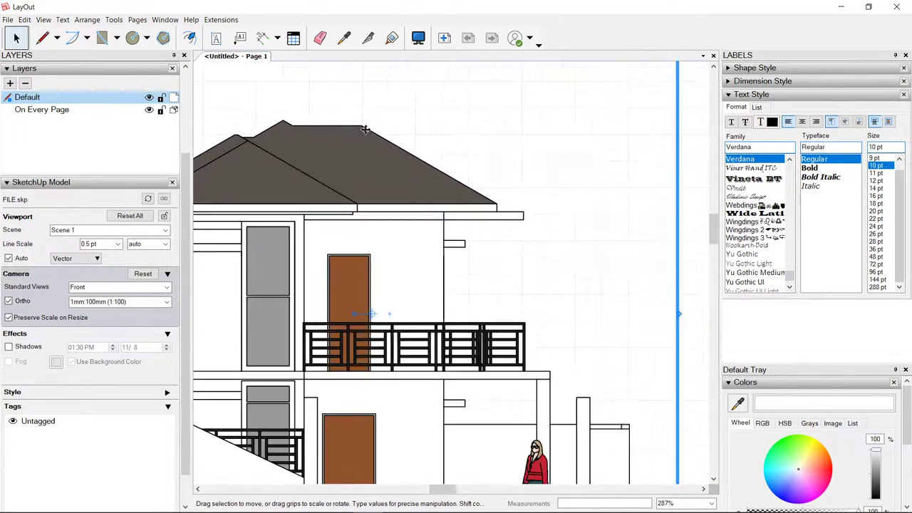
scroll(393, 267, down, 7)
scroll(520, 369, down, 1)
scroll(402, 297, up, 6)
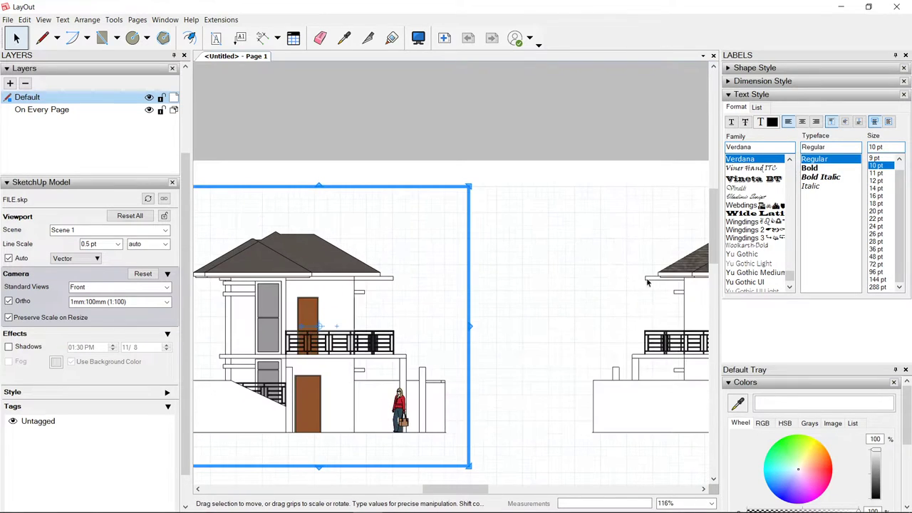
scroll(535, 244, down, 6)
middle_drag(622, 139, 641, 126)
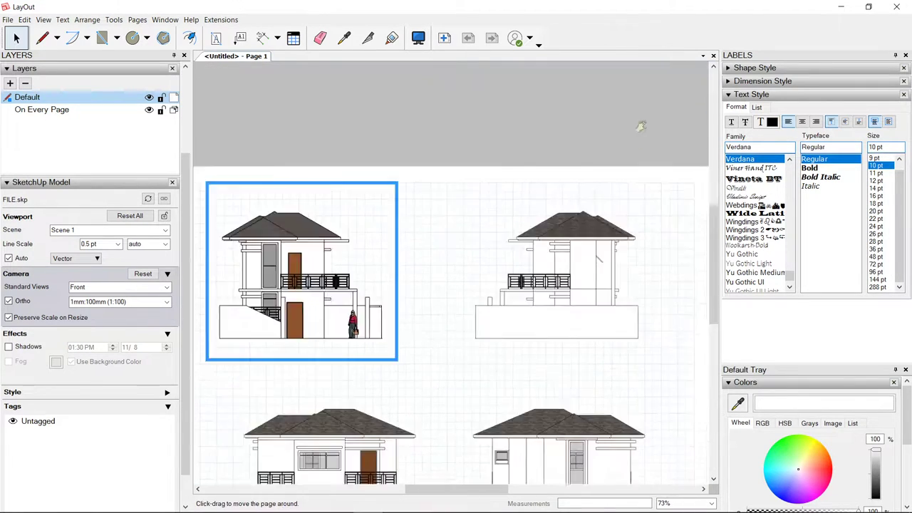
scroll(317, 410, up, 2)
middle_drag(317, 410, 406, 328)
scroll(347, 182, up, 2)
scroll(335, 130, down, 2)
scroll(384, 253, up, 1)
scroll(385, 253, down, 2)
middle_drag(385, 210, 396, 375)
scroll(362, 201, up, 2)
- Set the front elevation viewport's rendering mode to Hybrid
click(95, 259)
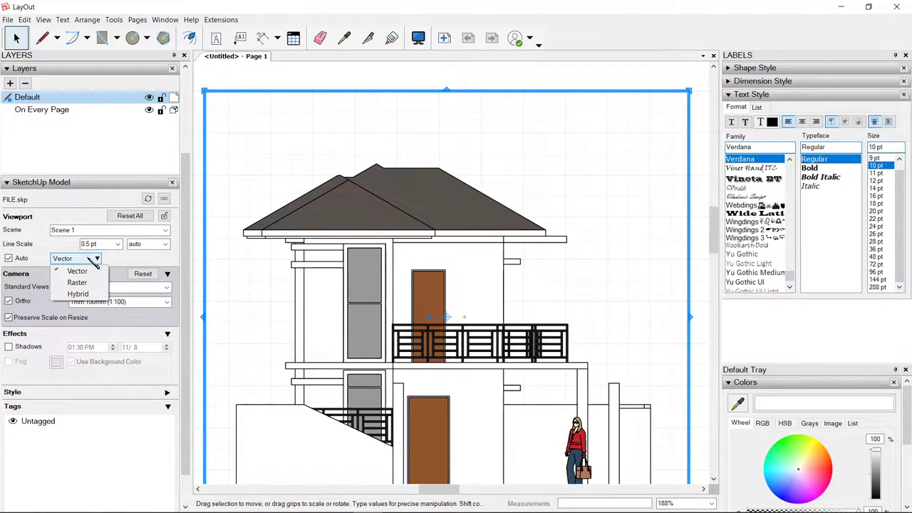
click(71, 295)
scroll(320, 299, down, 4)
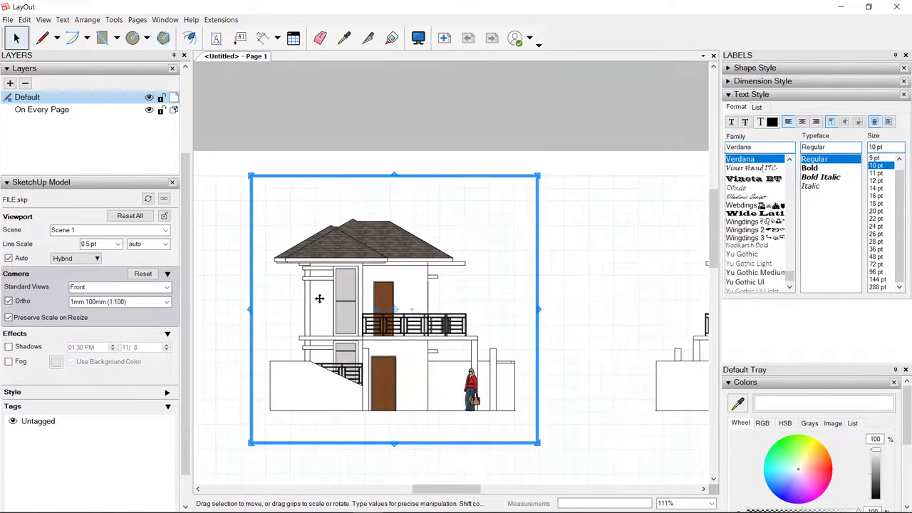
middle_drag(391, 237, 413, 137)
click(502, 155)
- Copy the front elevation's Hybrid rendering style to the back, left and right elevation viewports with the Style tool
key(alt+Tab)
key(s)
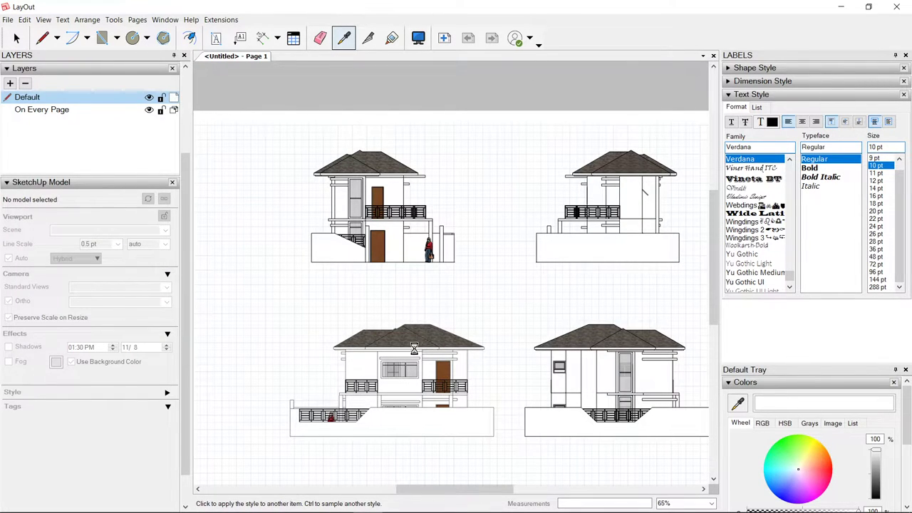
scroll(352, 354, up, 6)
scroll(375, 289, down, 4)
key(space)
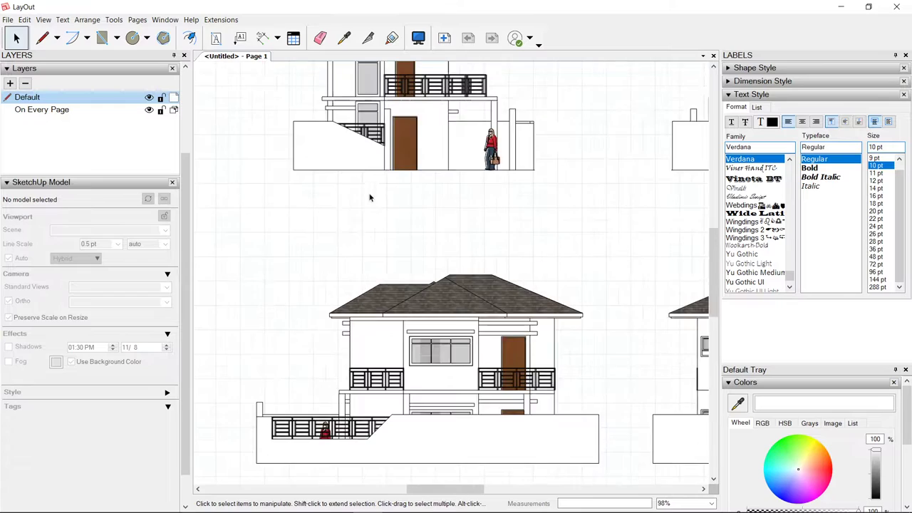
- Open the Assorted Styles collection for the front elevation viewport
middle_drag(370, 198, 378, 368)
scroll(361, 269, up, 4)
click(330, 165)
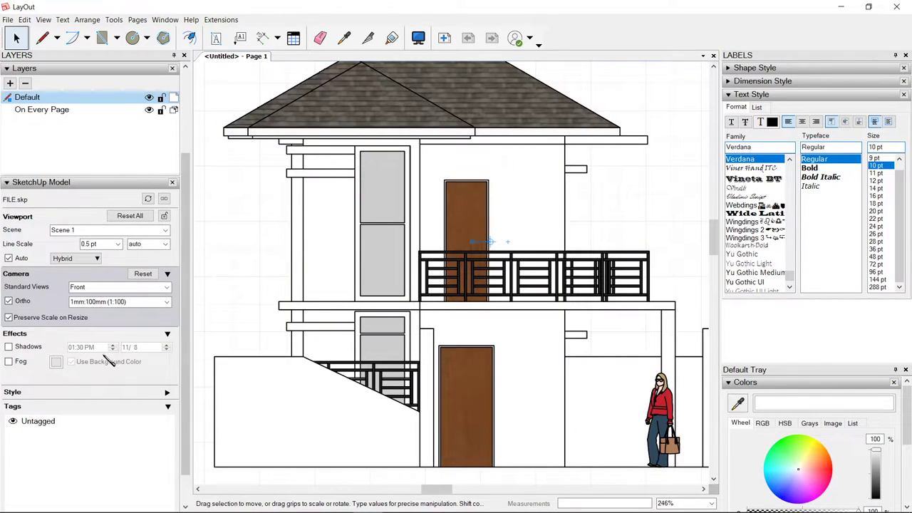
click(167, 393)
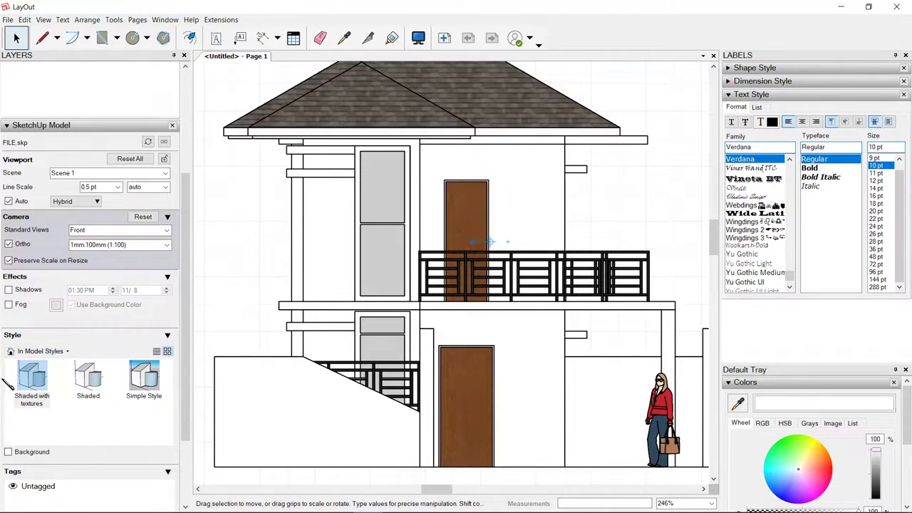
click(41, 351)
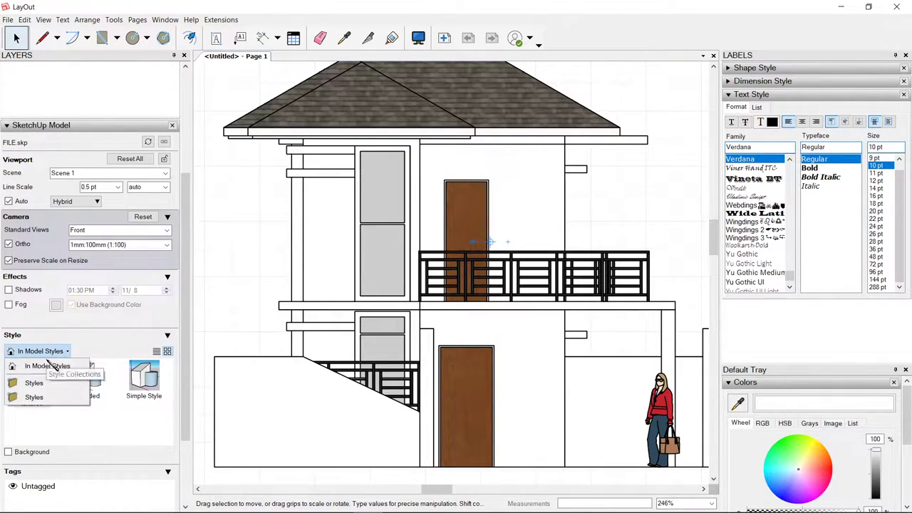
click(55, 390)
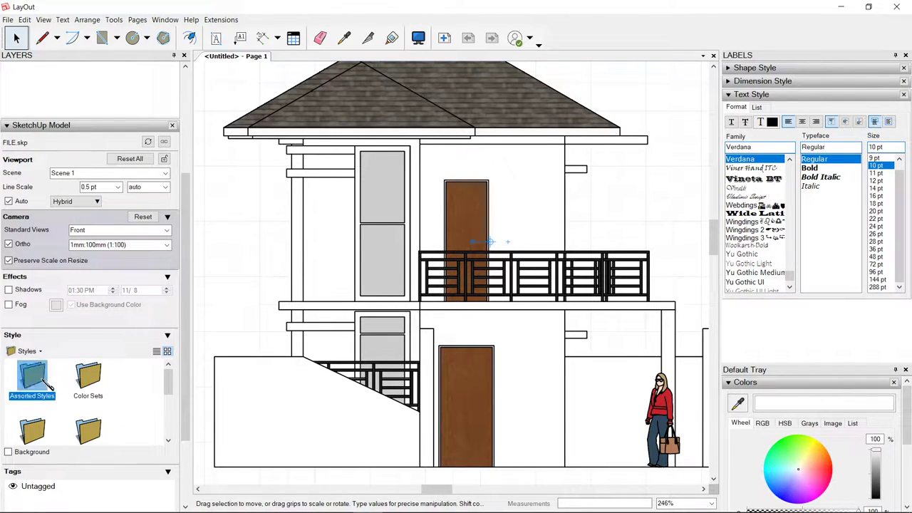
double_click(44, 381)
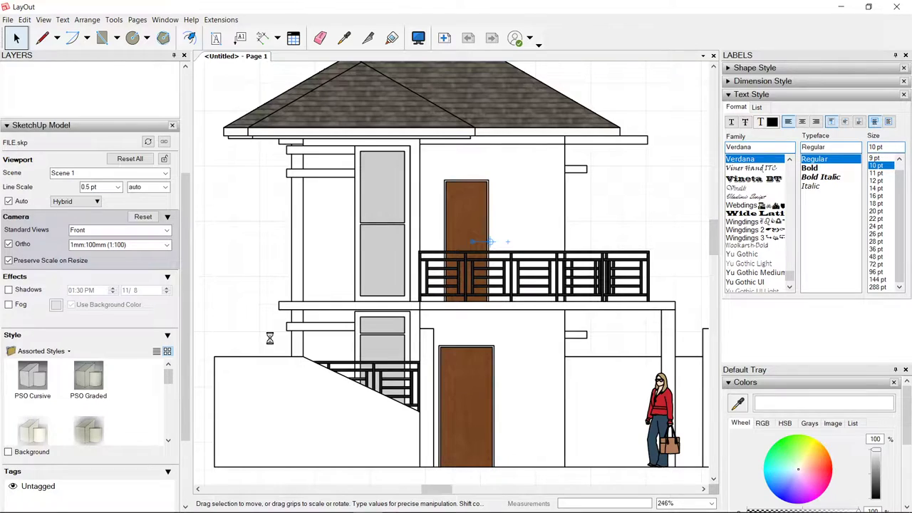
- Try the PSO Graded, Brush Strokes on Canvas, Blueprint, Pencil on Tracing Paper and Whiteboard with Dry Erase Marker styles on the front elevation
scroll(285, 280, down, 8)
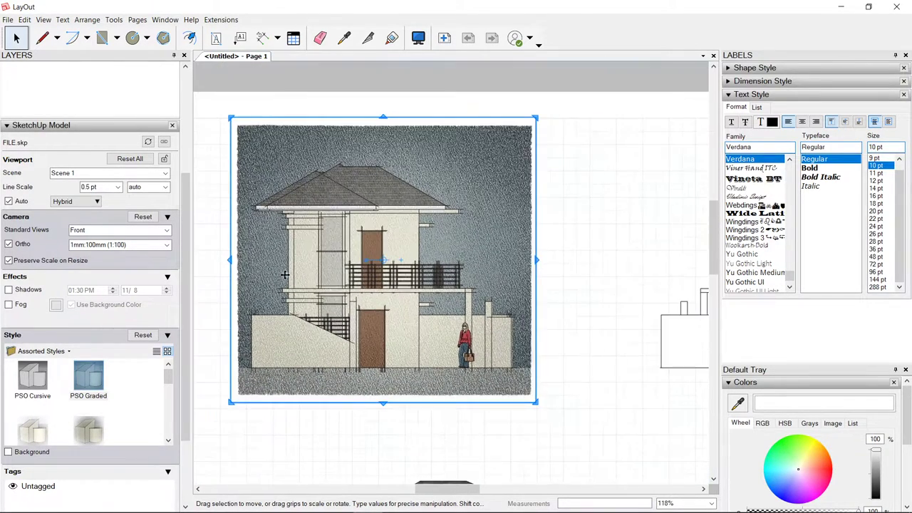
middle_drag(310, 304, 320, 228)
scroll(123, 394, down, 1)
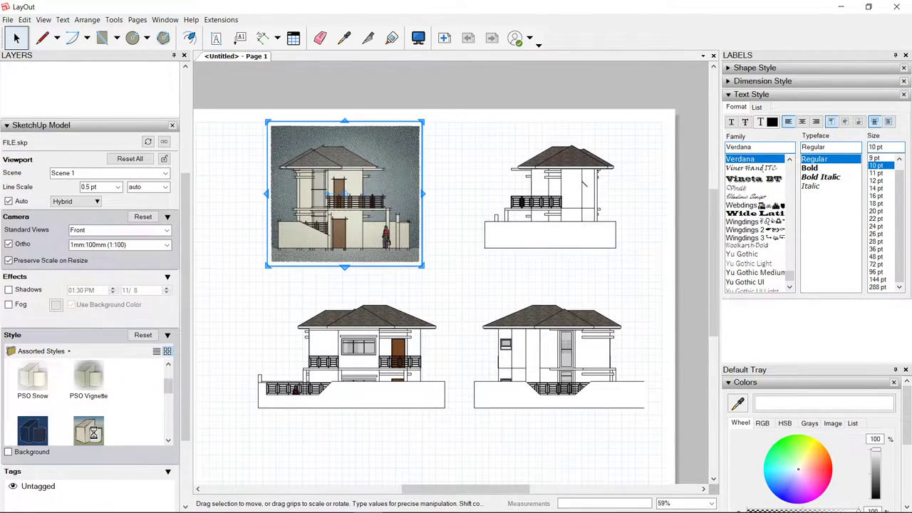
click(30, 428)
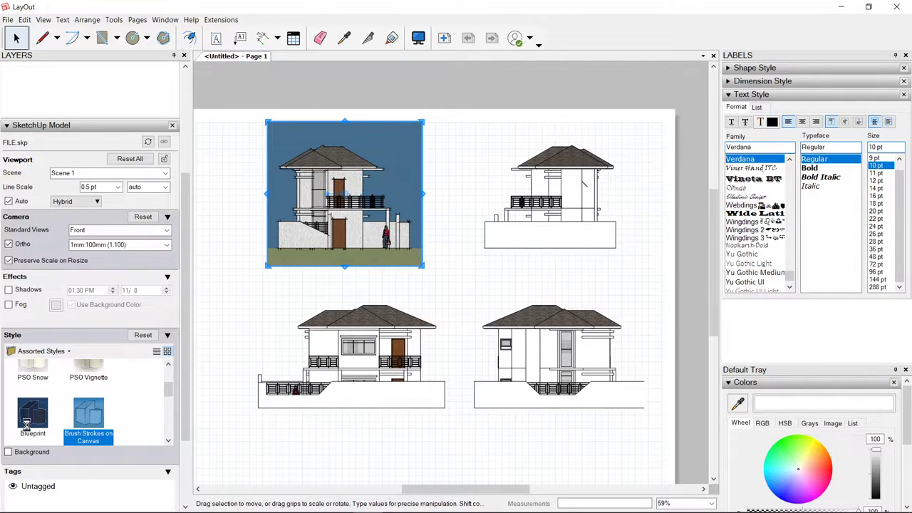
scroll(79, 429, down, 1)
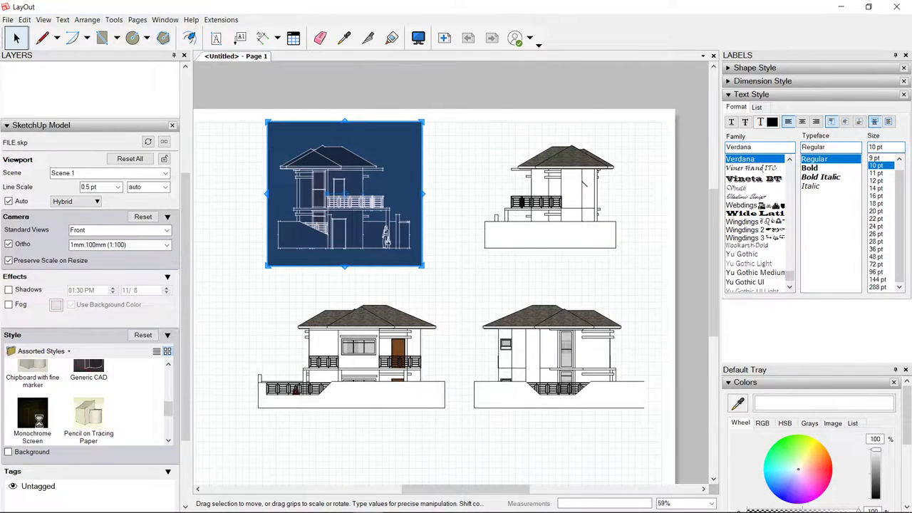
click(39, 419)
click(88, 415)
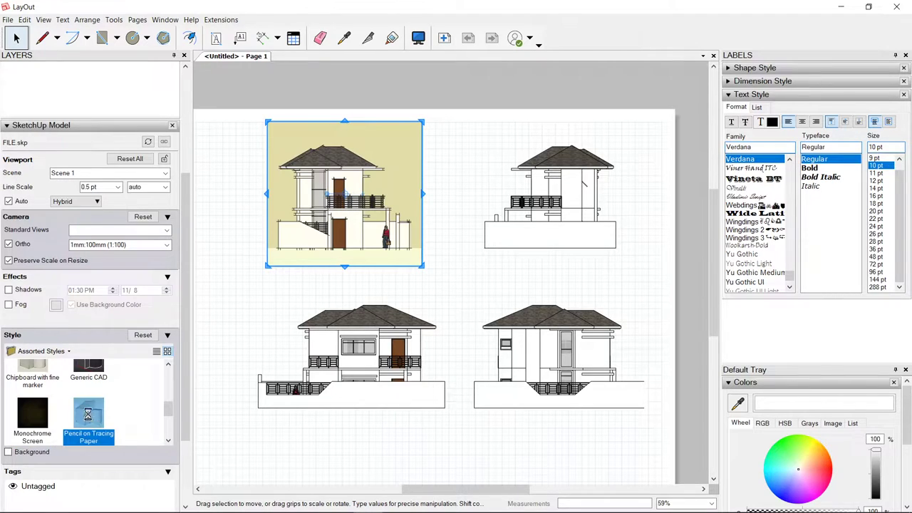
scroll(107, 413, down, 2)
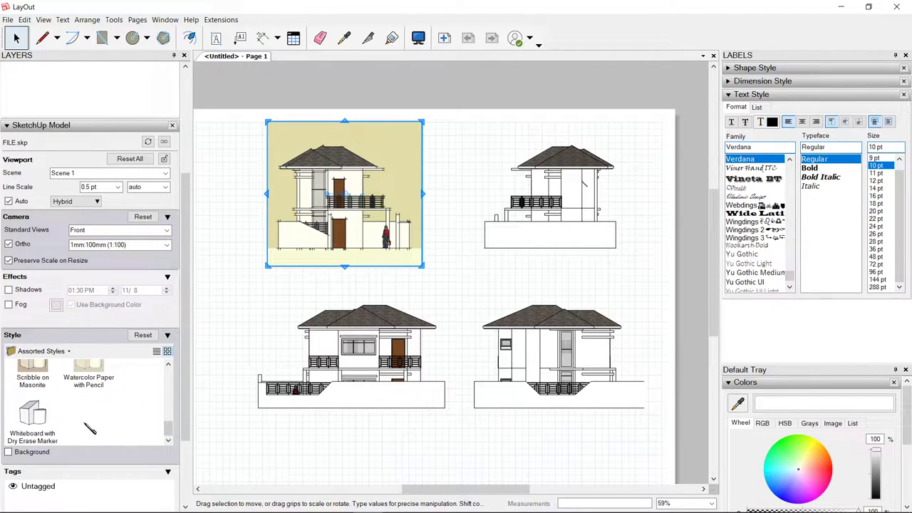
click(34, 416)
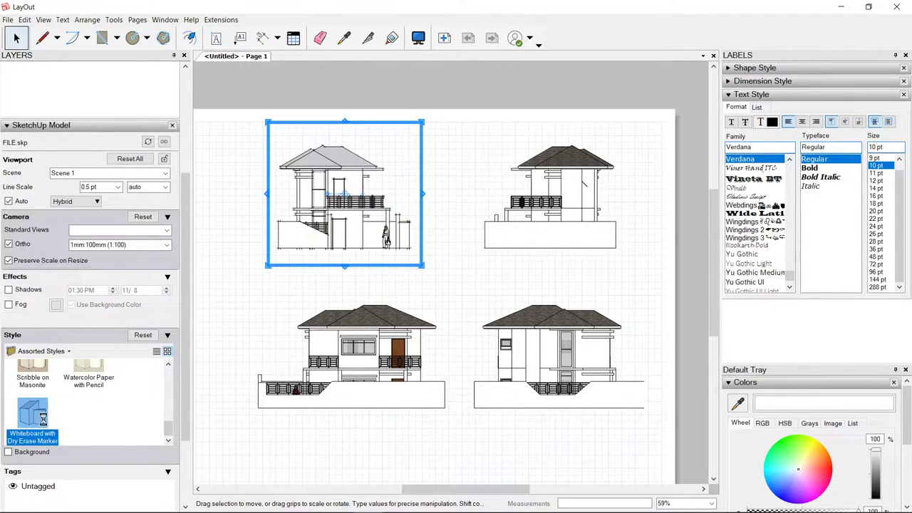
- Apply the Watercolor Paper with Pencil style to the front elevation viewport and deselect it
scroll(75, 418, up, 1)
click(81, 408)
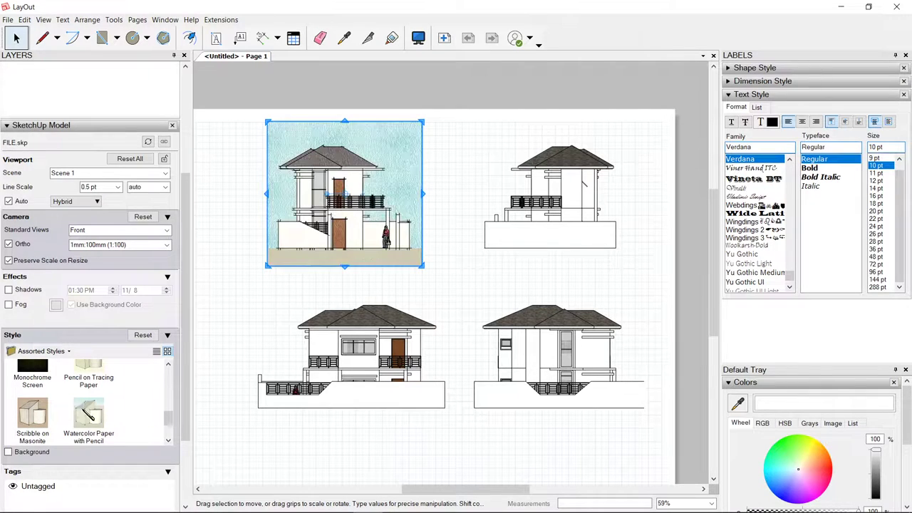
click(465, 91)
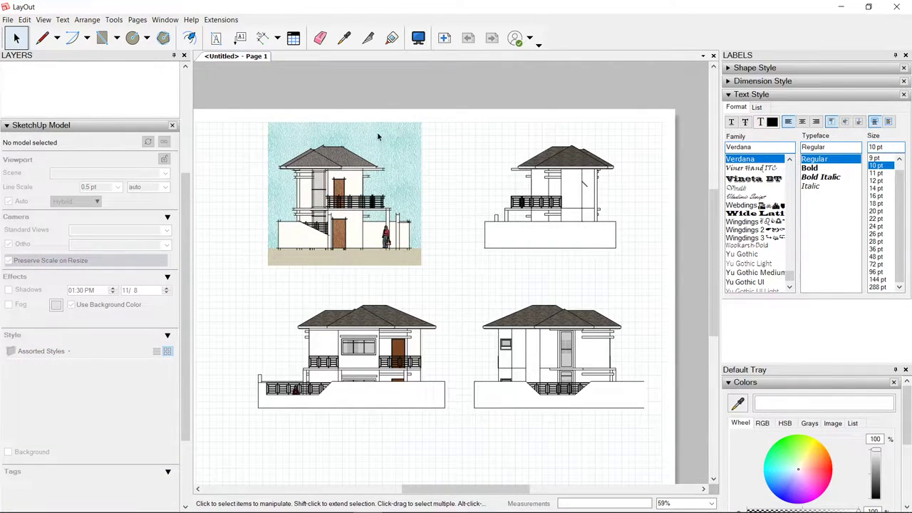
- Copy the front elevation's watercolor style to the back, left and right elevation viewports with the Style tool
scroll(378, 133, up, 2)
click(344, 39)
click(338, 162)
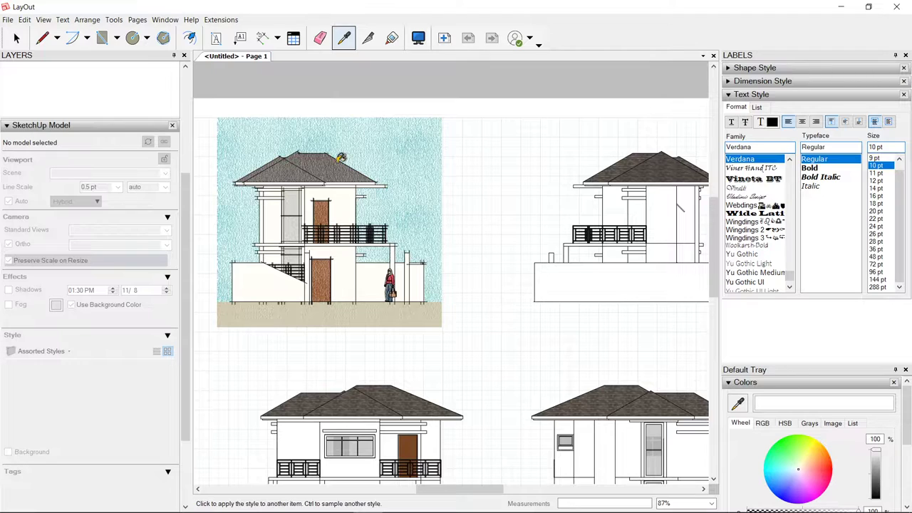
scroll(342, 158, down, 2)
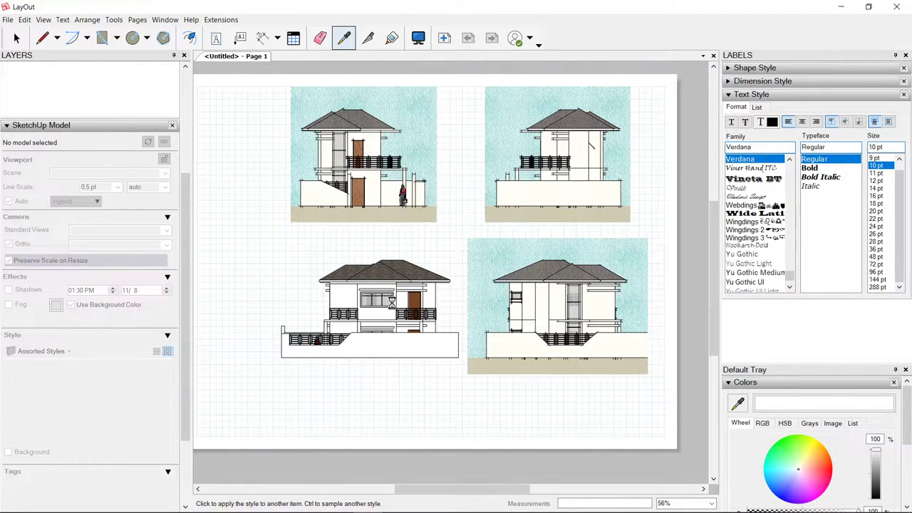
key(space)
- Turn on shadows in the front elevation viewport and deselect it
scroll(360, 145, up, 4)
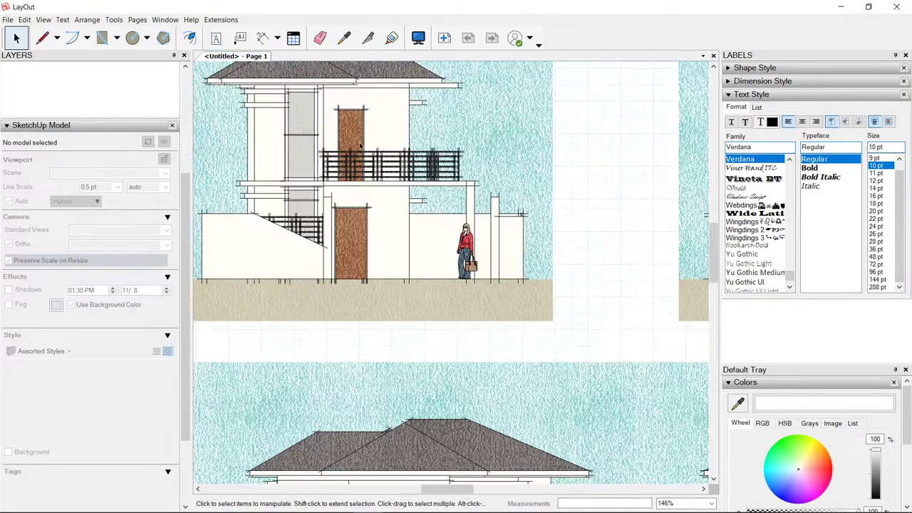
click(351, 132)
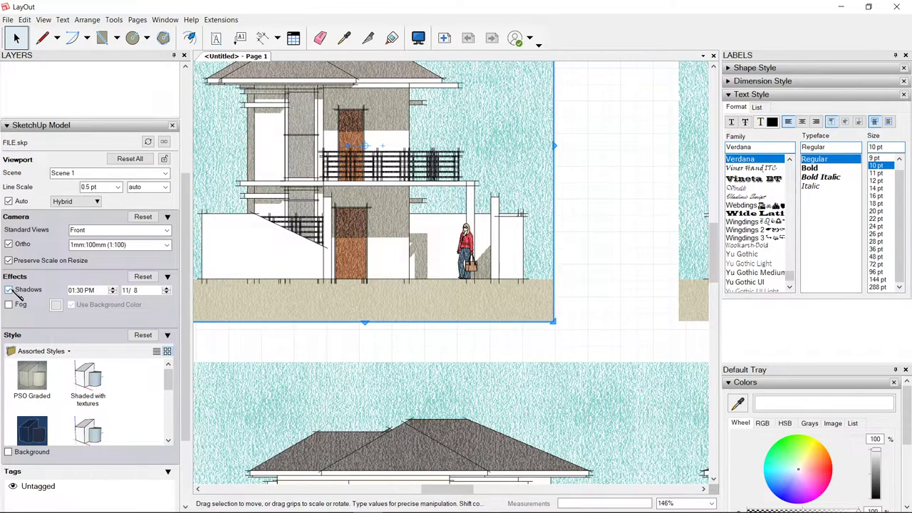
scroll(399, 218, down, 3)
middle_drag(393, 219, 407, 259)
scroll(584, 166, down, 2)
middle_drag(584, 165, 446, 146)
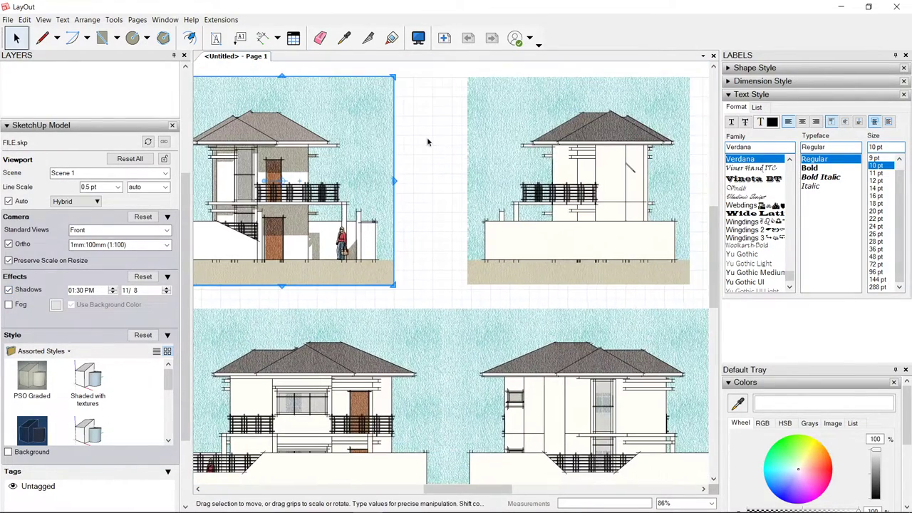
click(428, 141)
- Copy the front elevation's shadow settings to the back, left and right elevation viewports with the Style tool
scroll(428, 142, down, 3)
key(b)
click(332, 125)
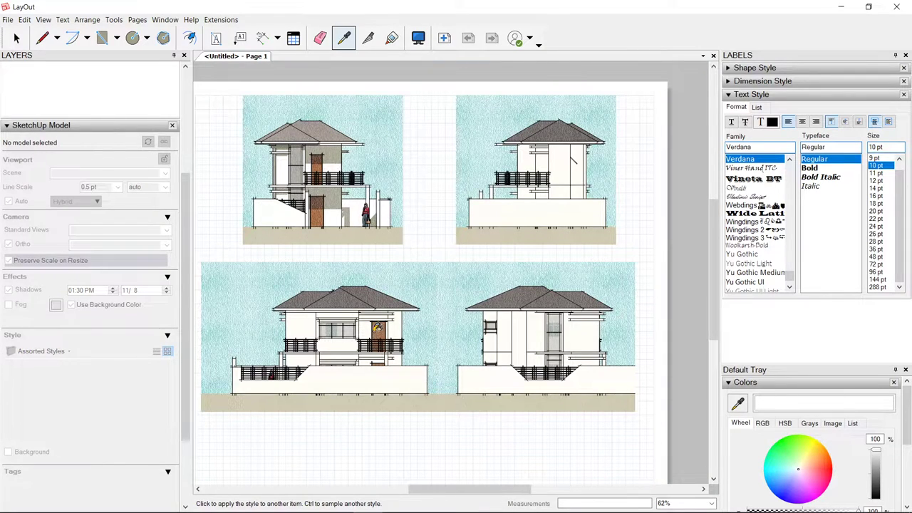
click(375, 332)
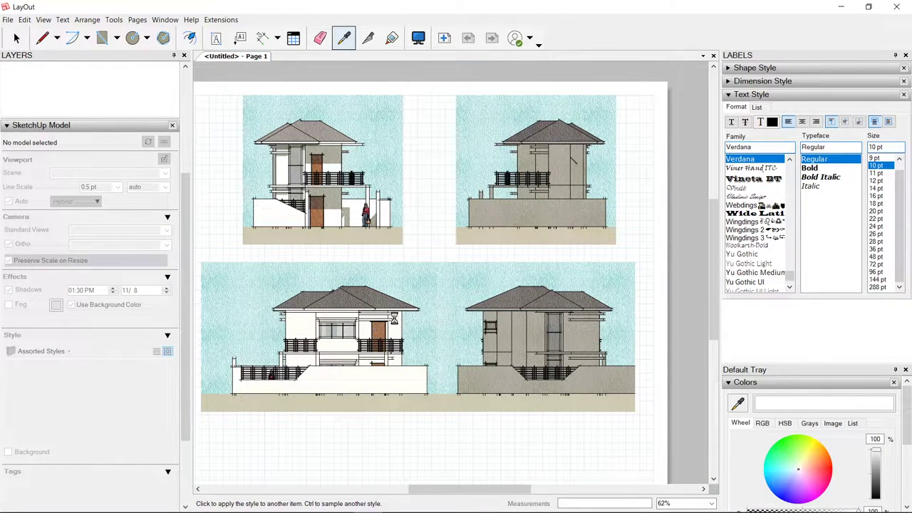
scroll(555, 172, up, 2)
key(space)
- Set the back elevation viewport's shadow time to 10:30 AM
click(551, 159)
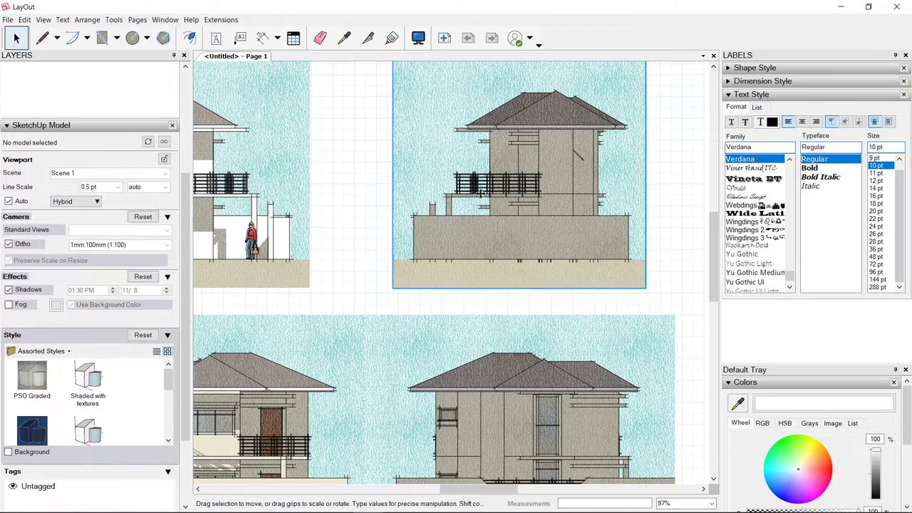
click(73, 291)
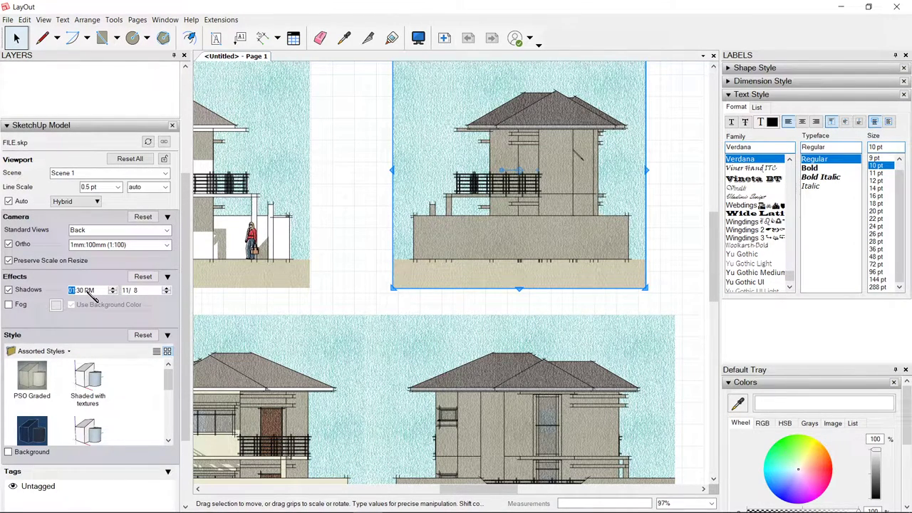
text(10)
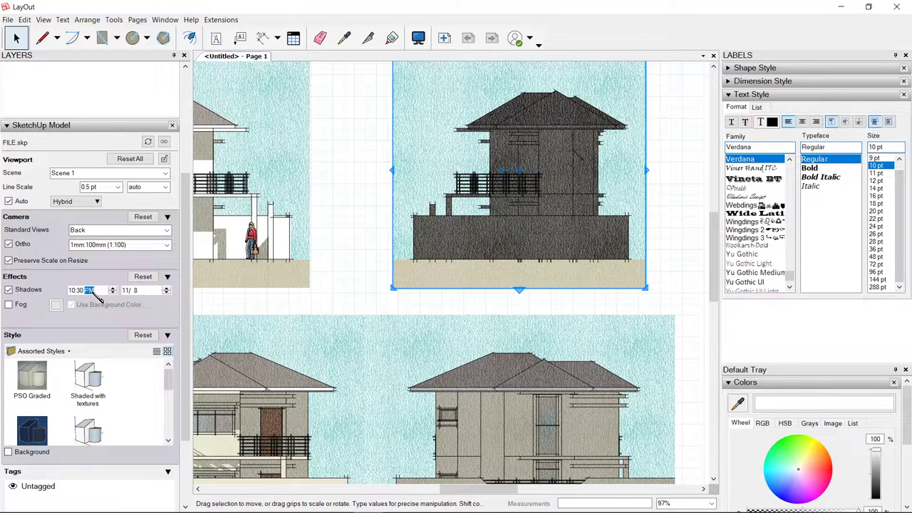
text(a)
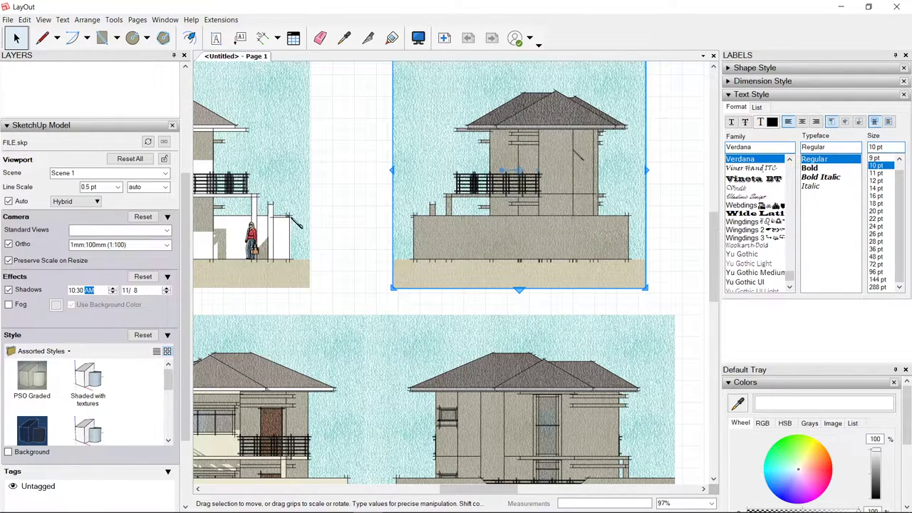
- Copy the back elevation's 10:30 AM shadow setting to the side elevation directly below it with the Style tool
scroll(340, 181, down, 3)
click(340, 181)
key(s)
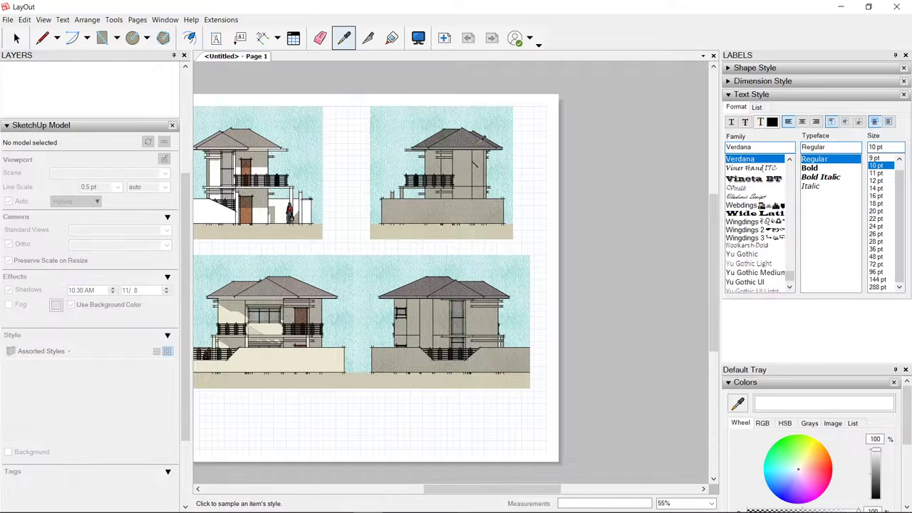
click(467, 151)
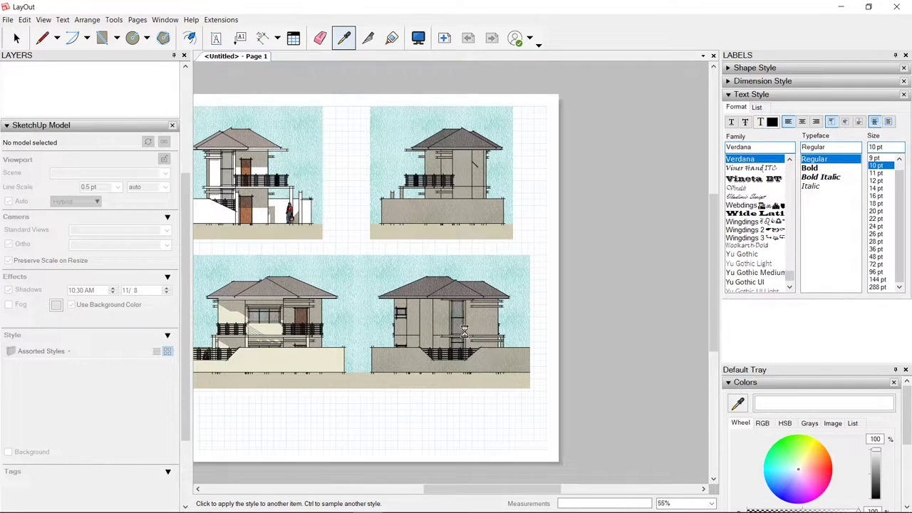
key(space)
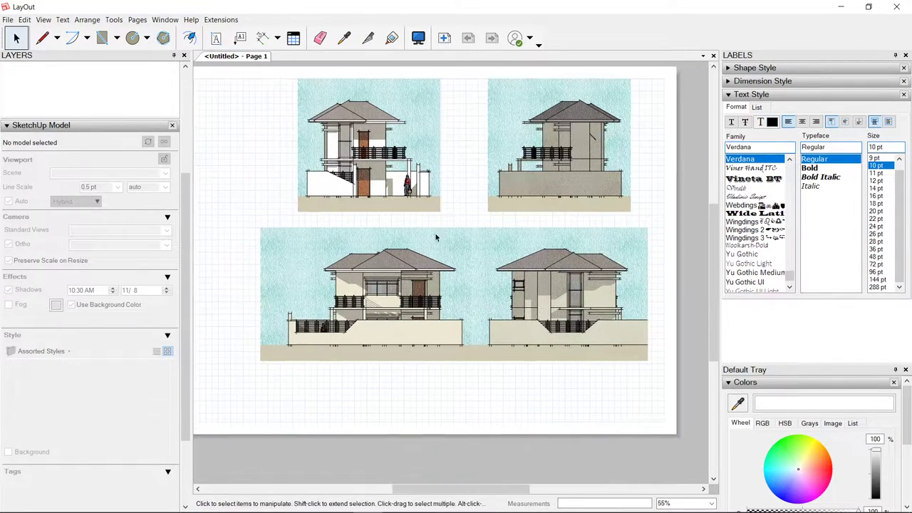
- Set the front elevation viewport's line scale to 1.5 pt
scroll(461, 214, up, 4)
scroll(463, 213, up, 5)
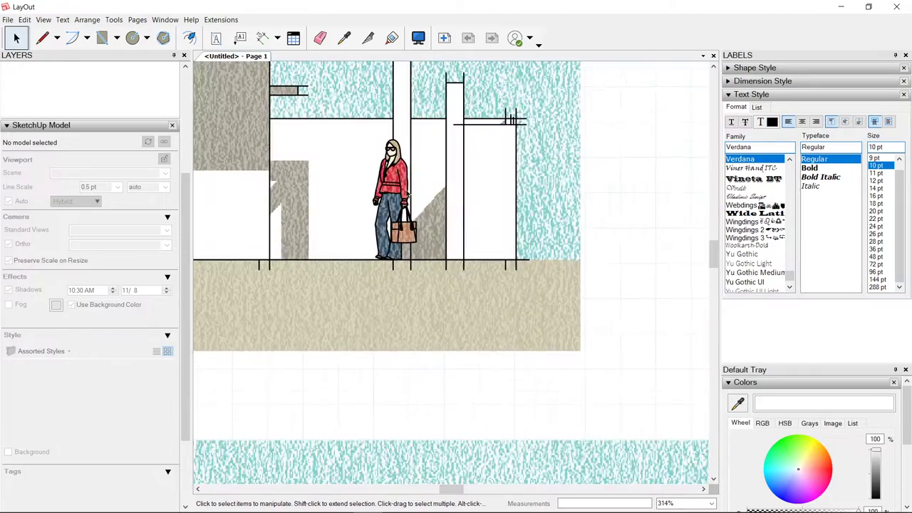
scroll(411, 196, down, 4)
click(409, 196)
mouse_move(324, 144)
middle_down()
mouse_move(396, 174)
mouse_move(404, 189)
middle_up()
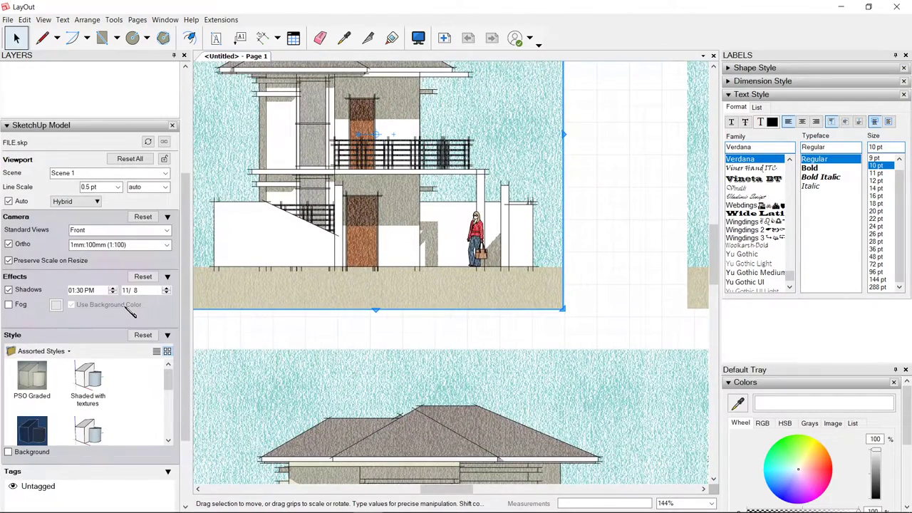
click(117, 187)
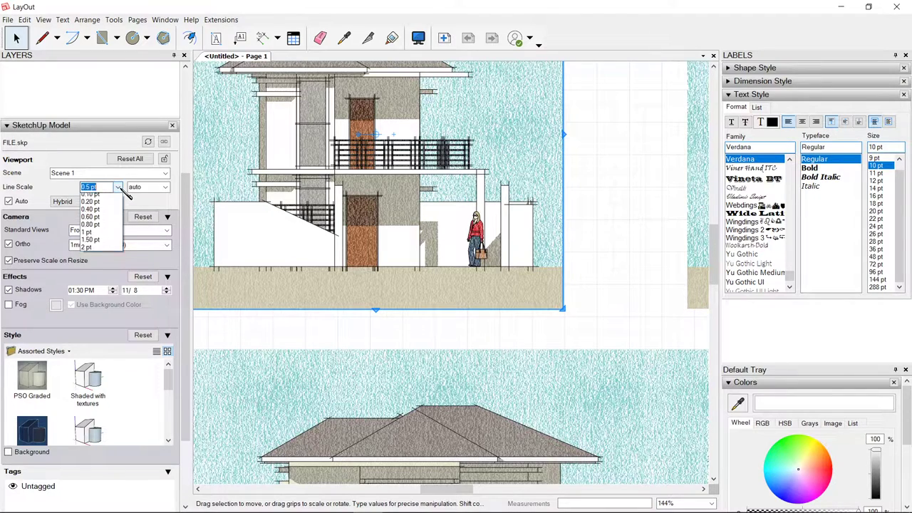
click(96, 243)
middle_drag(487, 236, 524, 357)
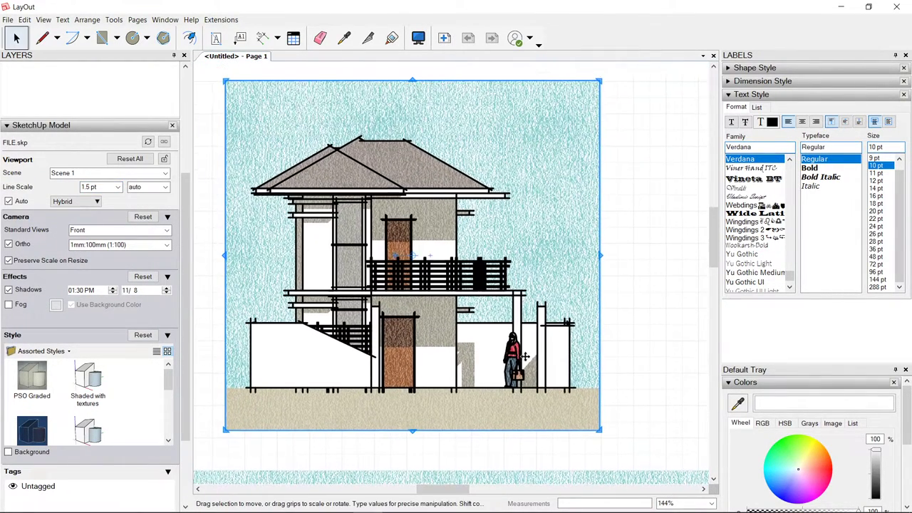
- Set the front elevation viewport's line scale to 0.6 pt
click(91, 201)
click(139, 247)
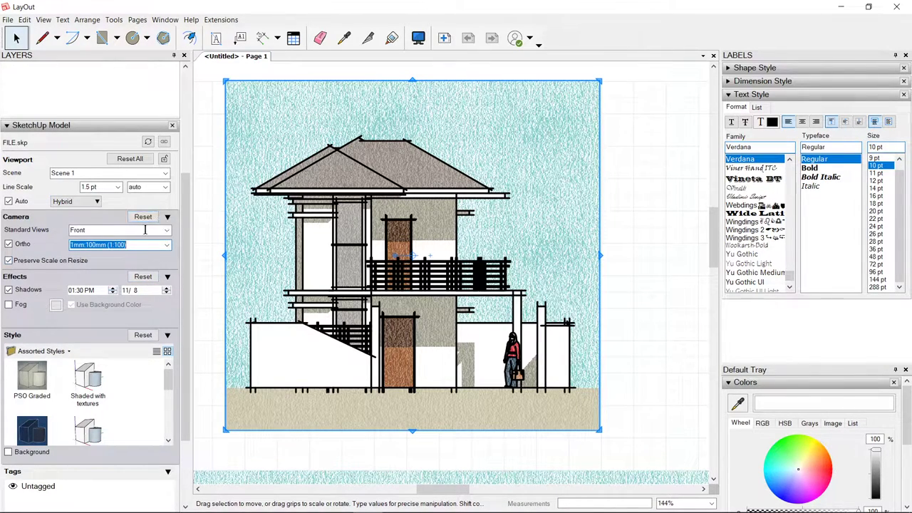
click(114, 187)
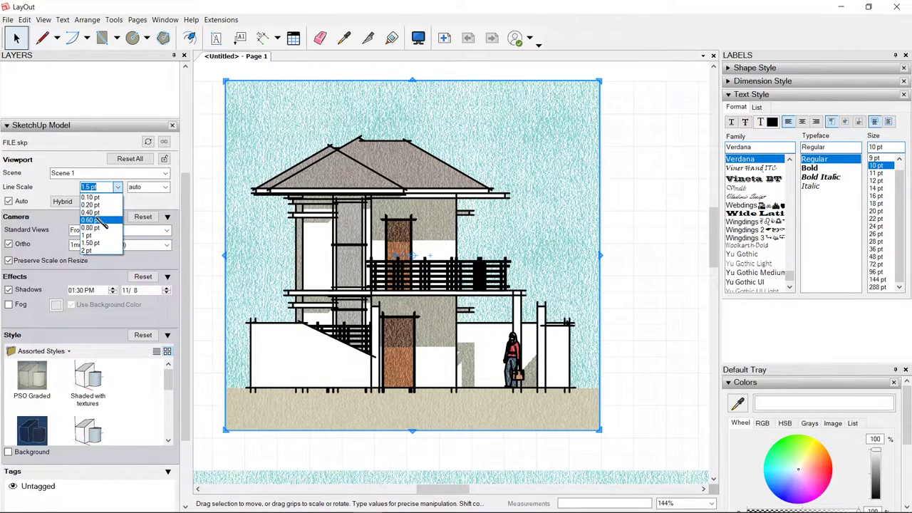
click(97, 219)
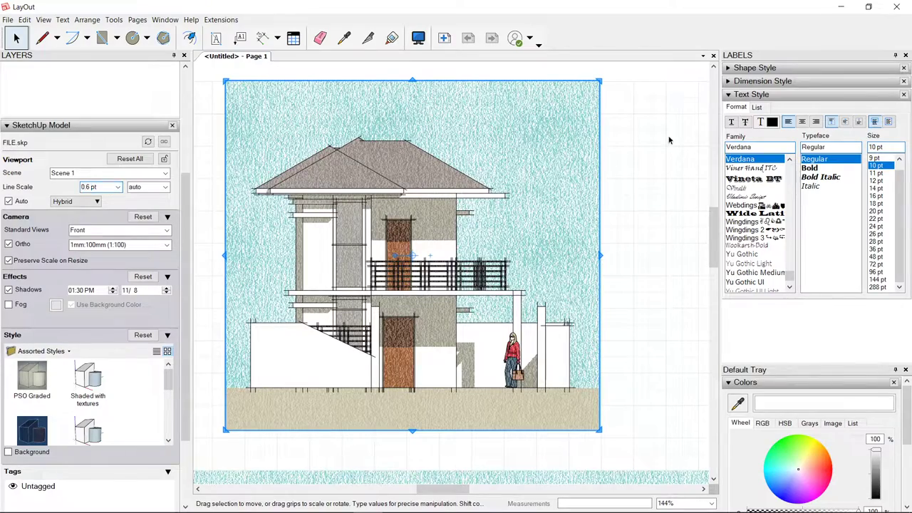
- Turn off Grid Snap while keeping Object Snap enabled for drawing lines over the front elevation
click(670, 140)
scroll(484, 182, up, 3)
key(l)
key(l)
scroll(501, 187, up, 1)
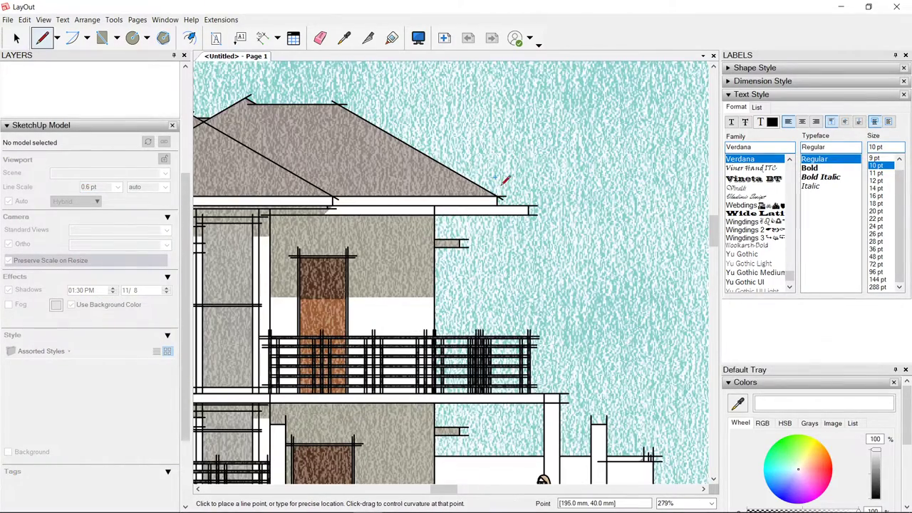
scroll(501, 189, down, 5)
right_click(602, 145)
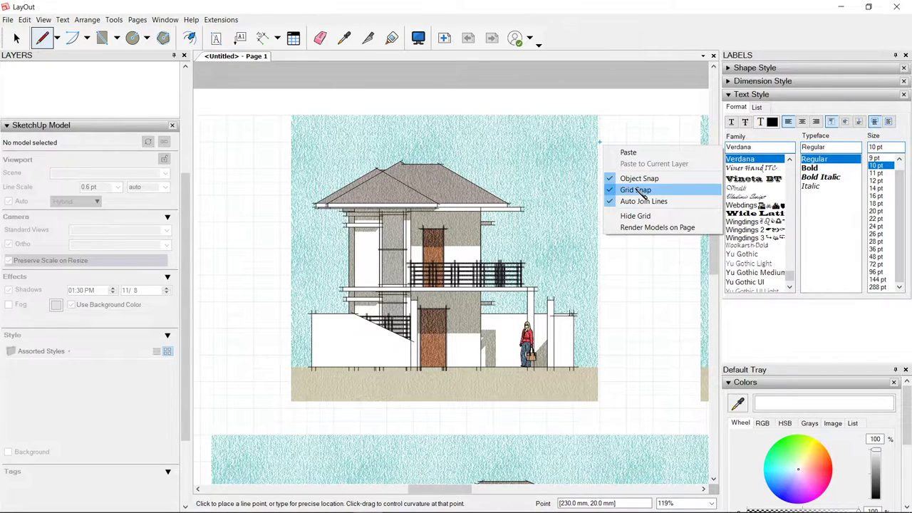
click(637, 190)
- Trace the front elevation's whole roof silhouette, eaves included, as one closed shape with the Line tool
scroll(511, 210, up, 4)
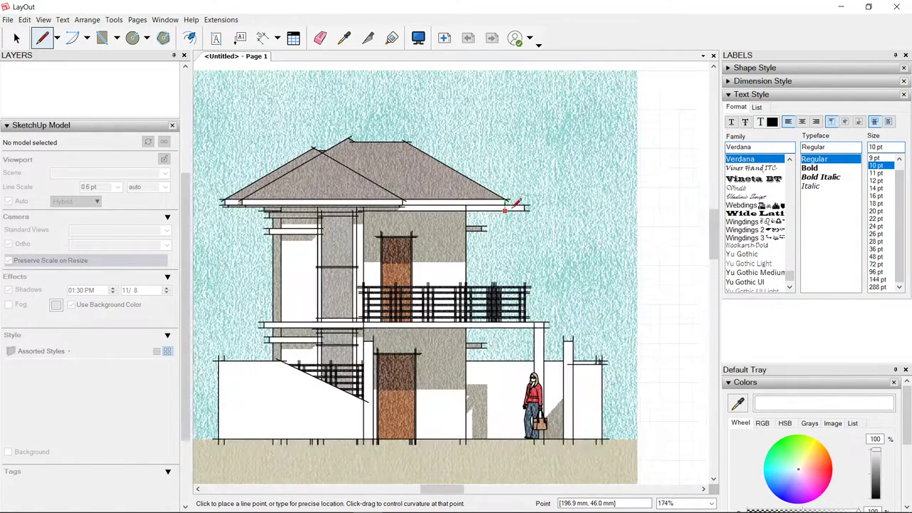
click(506, 199)
scroll(405, 140, up, 2)
click(407, 142)
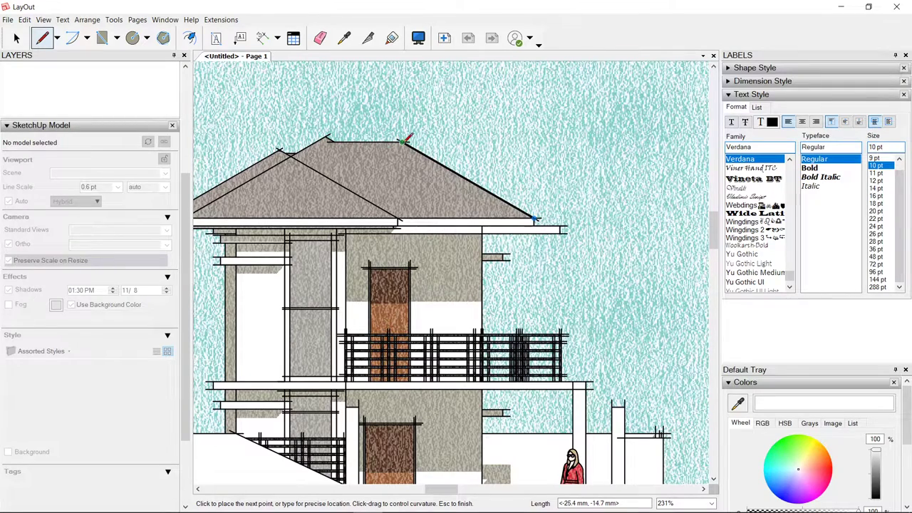
scroll(343, 142, up, 3)
click(330, 140)
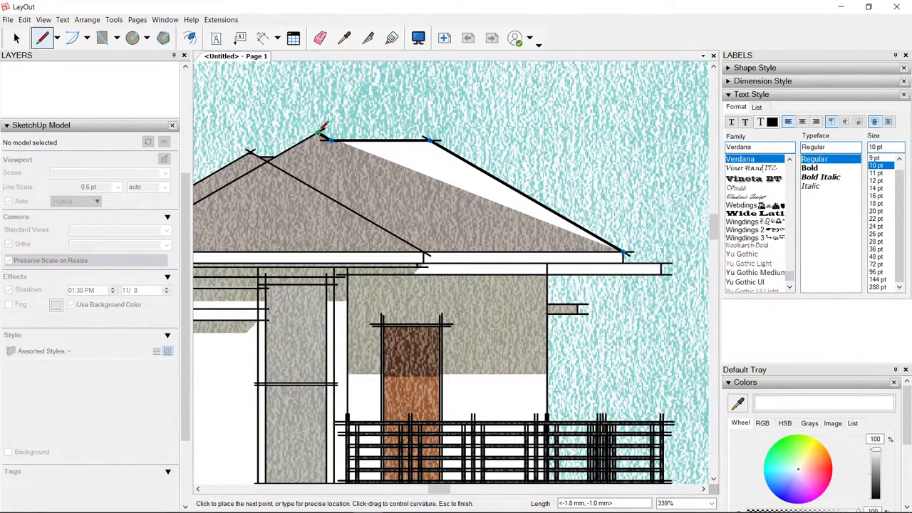
click(318, 133)
click(275, 157)
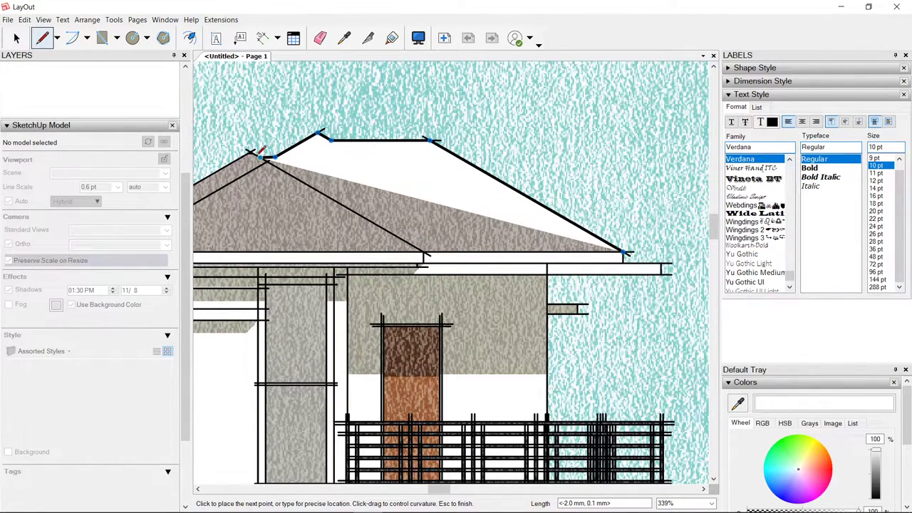
click(260, 157)
click(250, 154)
scroll(273, 204, down, 2)
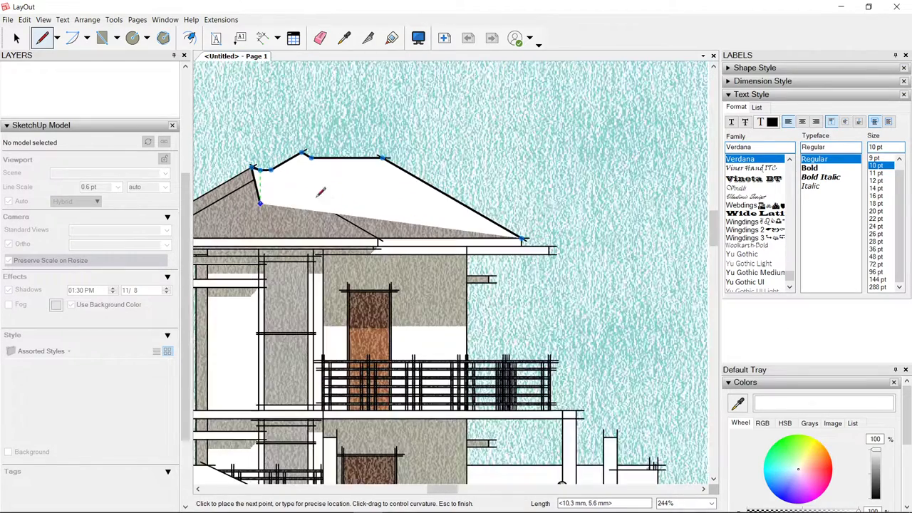
middle_drag(318, 196, 511, 148)
scroll(346, 187, up, 2)
click(321, 194)
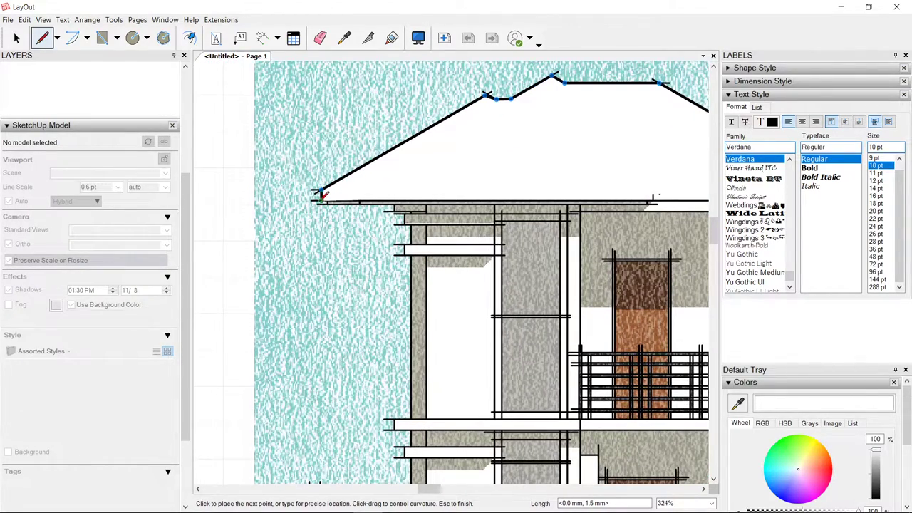
scroll(322, 202, down, 3)
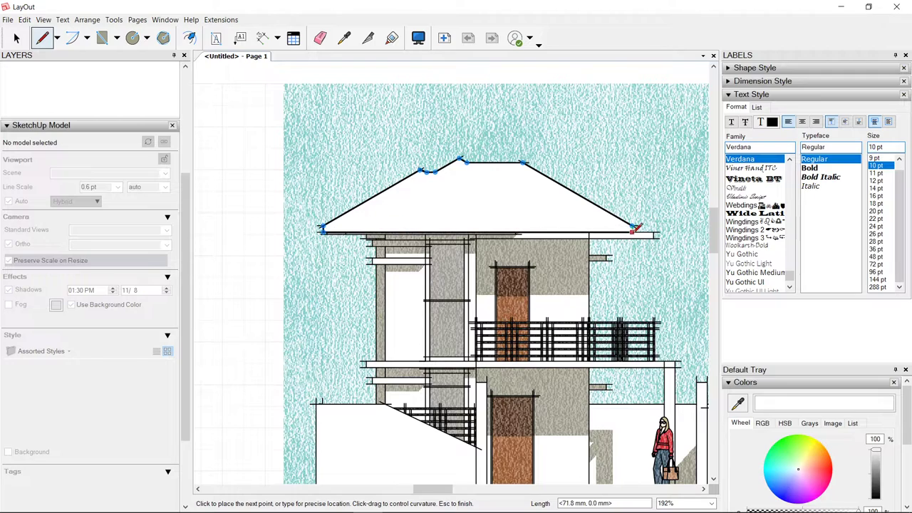
click(633, 226)
key(space)
scroll(479, 217, down, 6)
- Select the traced roof shape and switch its fill off and back on in the Shape Style settings
click(520, 205)
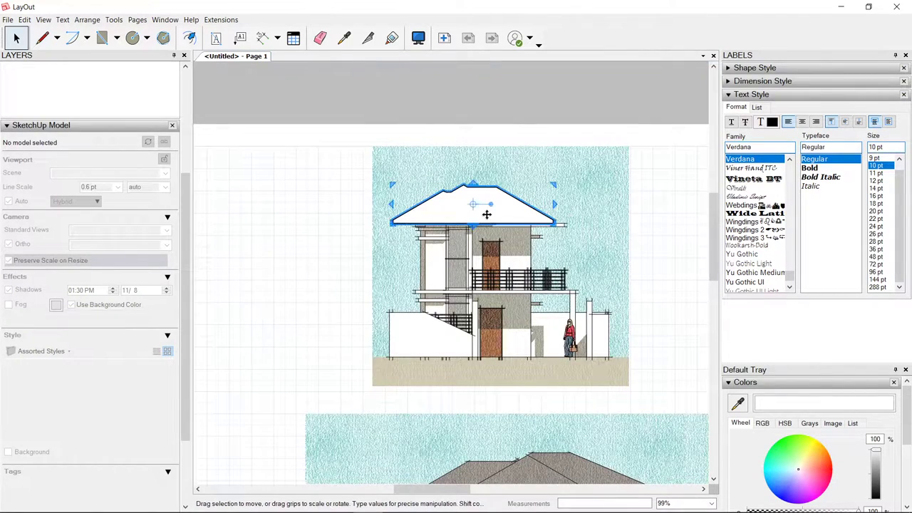
scroll(487, 215, up, 4)
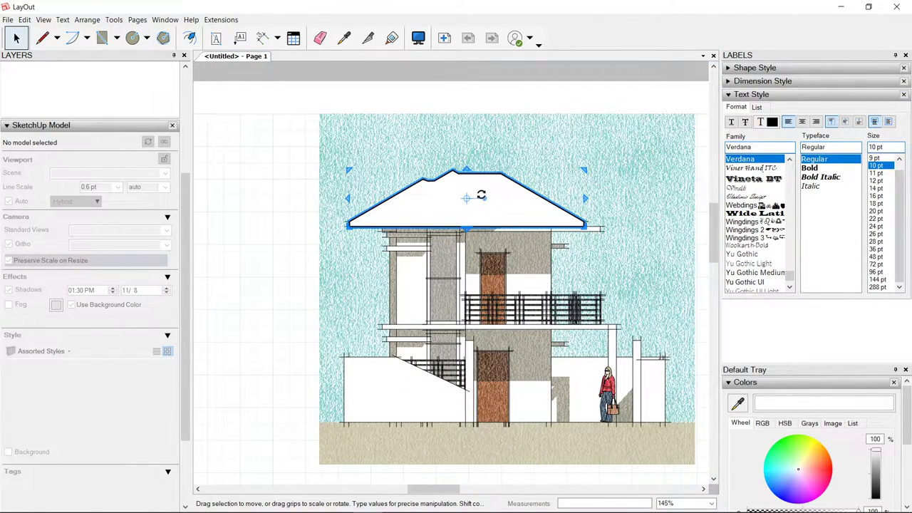
scroll(481, 195, up, 1)
scroll(146, 220, up, 3)
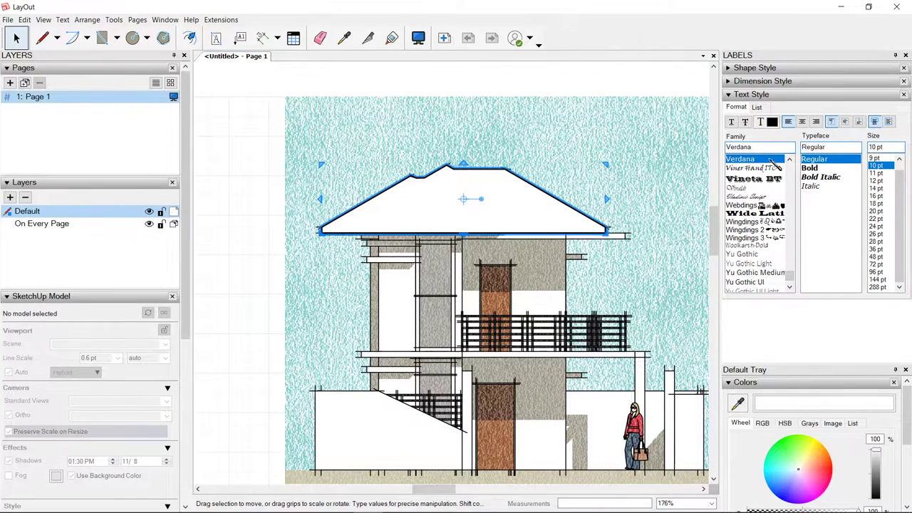
click(728, 68)
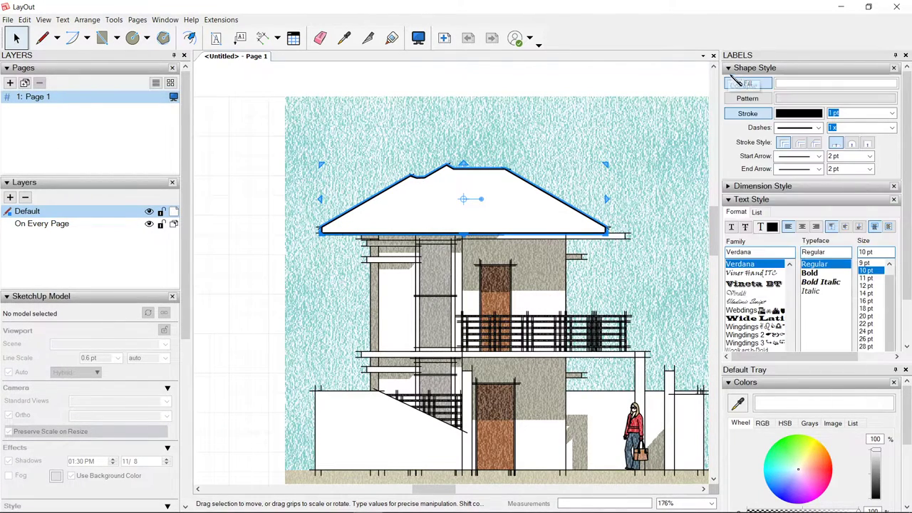
click(738, 84)
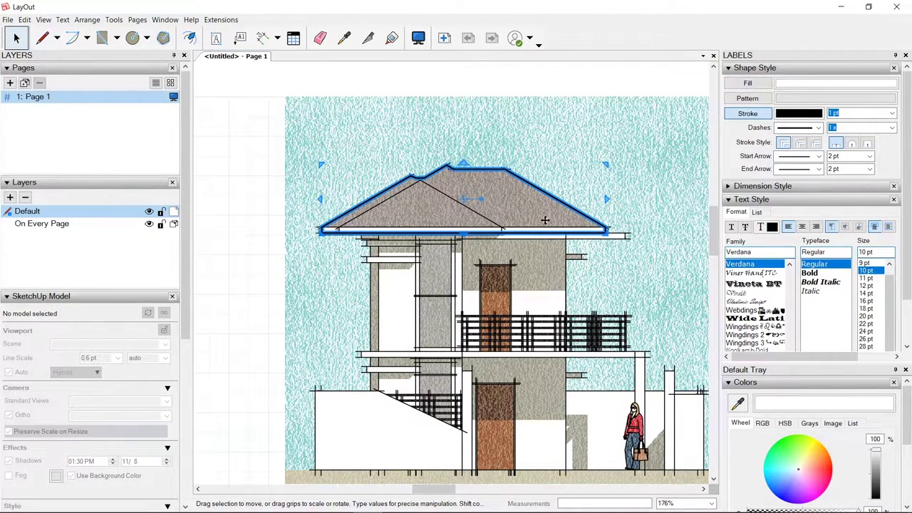
click(746, 87)
click(755, 85)
click(756, 86)
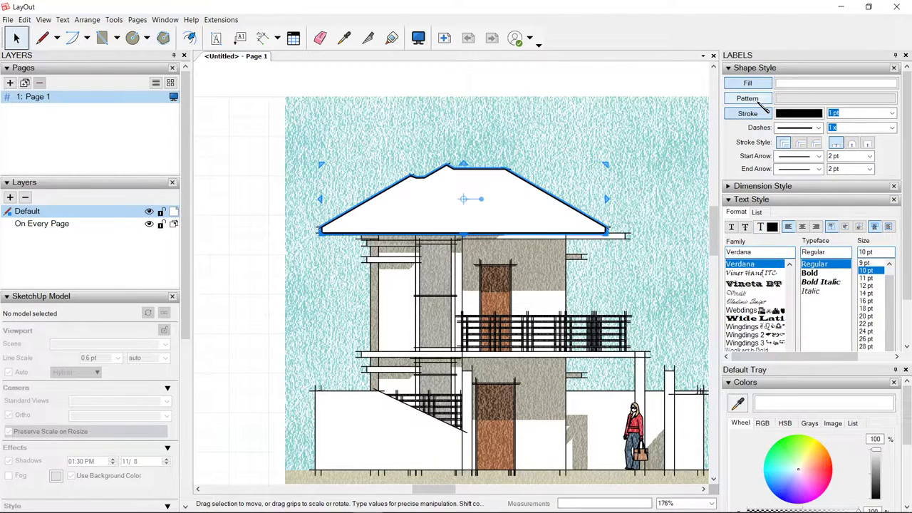
- Switch the traced roof shape's pattern on and off, and its stroke off and back on
click(748, 98)
click(750, 101)
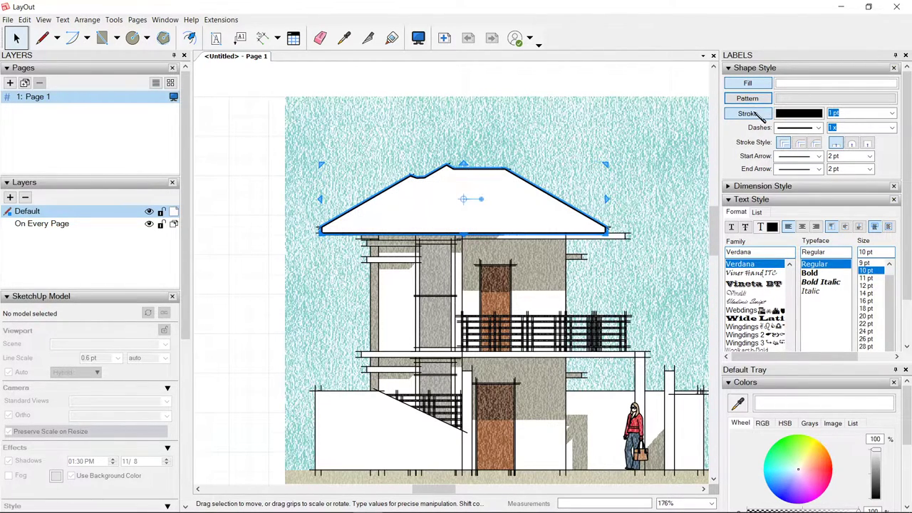
click(756, 112)
scroll(464, 193, up, 3)
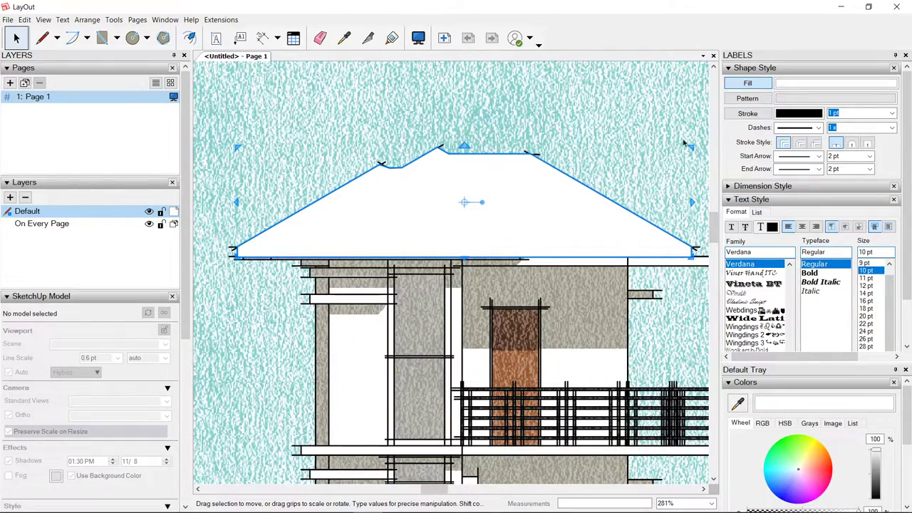
click(757, 114)
- Set the traced roof shape's stroke width to 2 pt and switch its fill off and back on
click(892, 114)
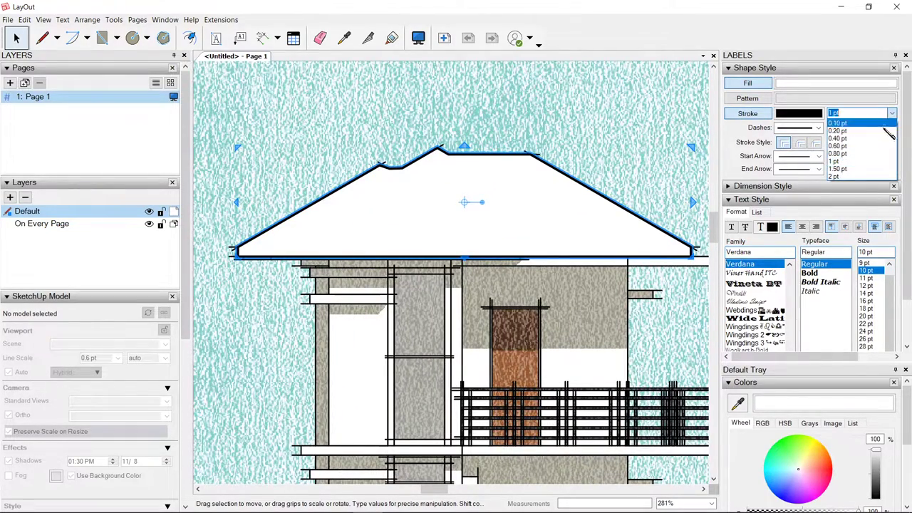
click(853, 175)
scroll(578, 193, down, 1)
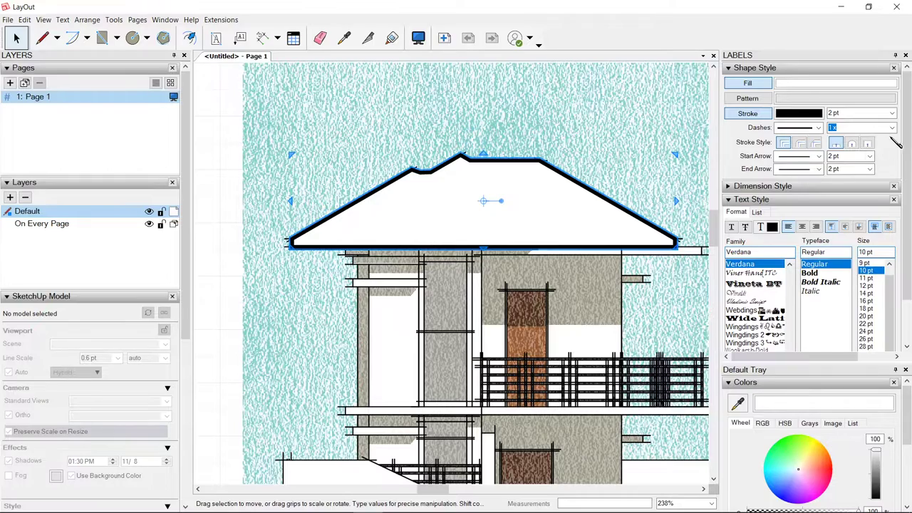
click(752, 87)
scroll(619, 187, down, 2)
scroll(611, 187, up, 1)
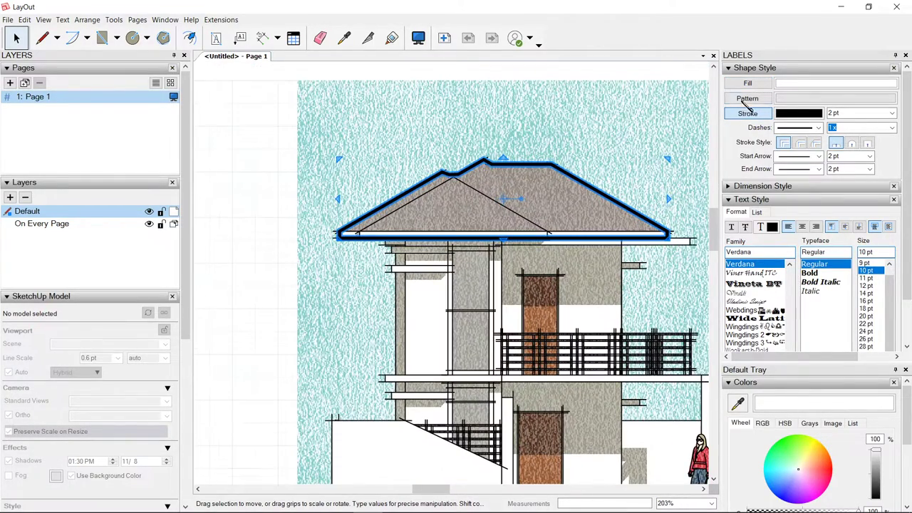
click(757, 81)
- Create a clipping mask from the traced roof shape and the front elevation viewport
scroll(474, 199, down, 6)
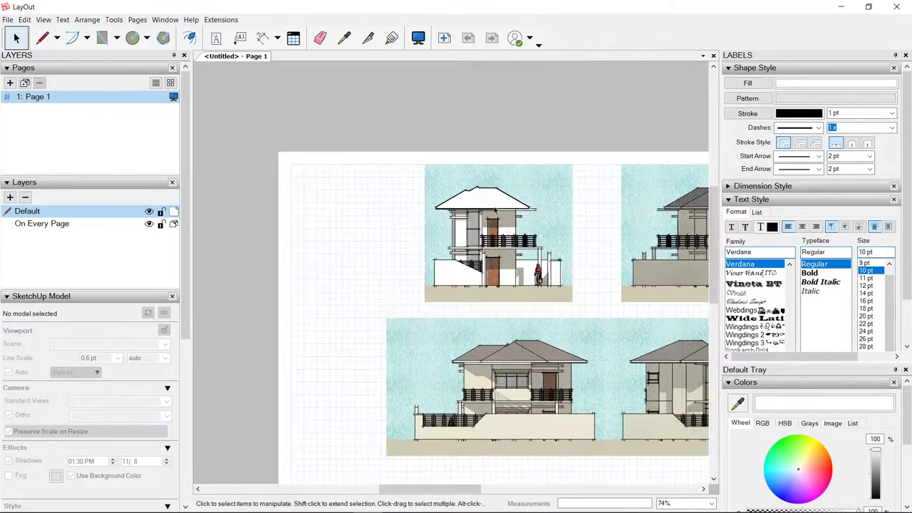
scroll(498, 194, up, 2)
drag(583, 108, 516, 189)
right_click(485, 201)
click(539, 372)
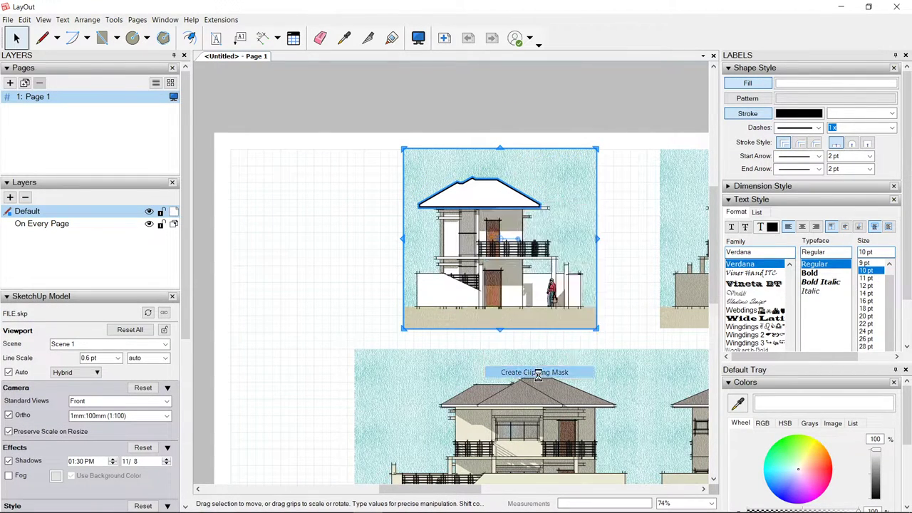
click(563, 89)
scroll(494, 205, up, 4)
scroll(456, 202, down, 4)
- Move the clipped roof down the page and undo the move
click(456, 202)
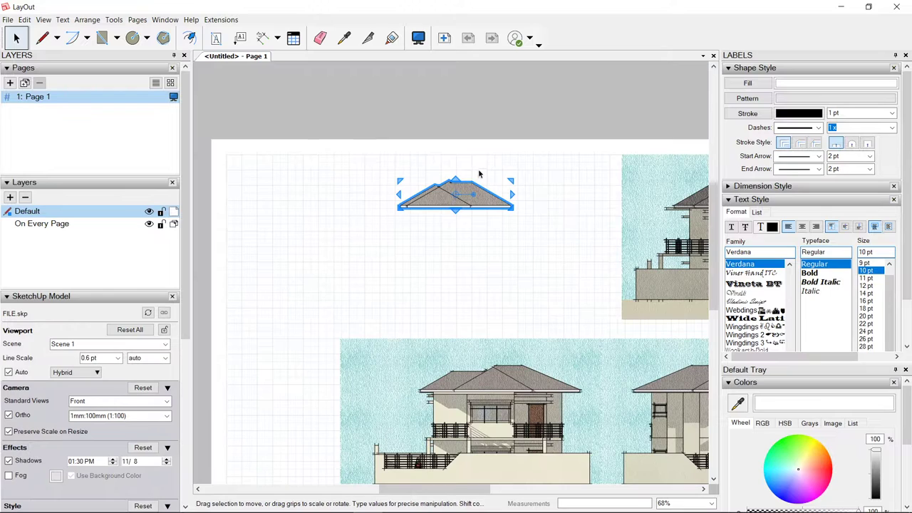
drag(462, 193, 438, 311)
scroll(460, 285, up, 2)
key(ctrl+z)
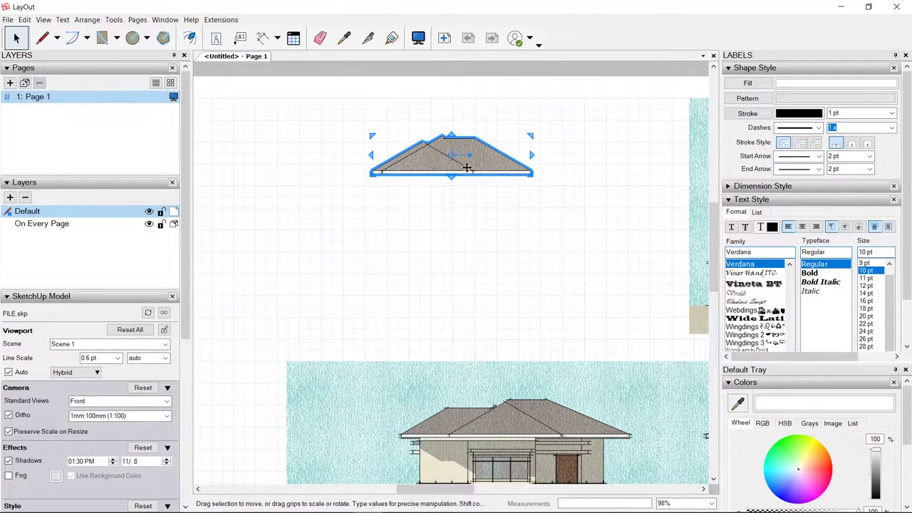
- Open the clipped roof viewport for editing, exit it, and release its clipping mask
double_click(449, 158)
double_click(450, 160)
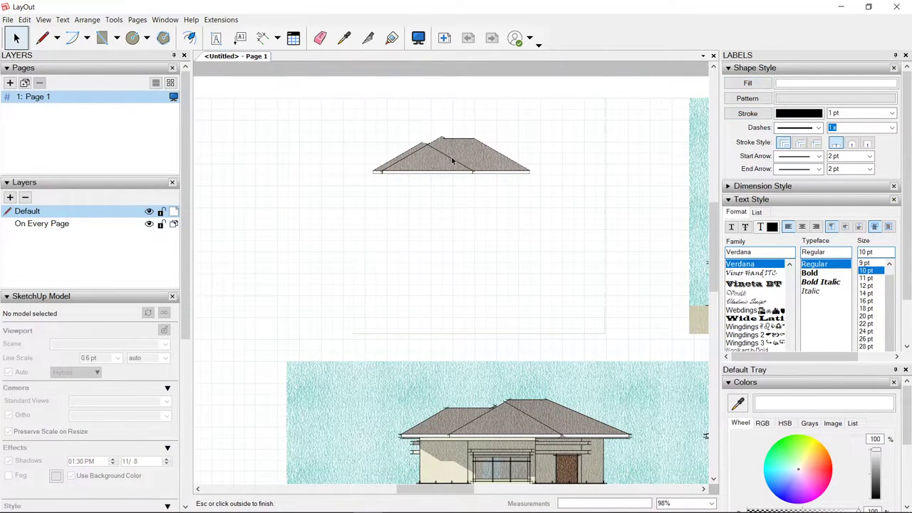
scroll(499, 186, down, 3)
right_click(466, 170)
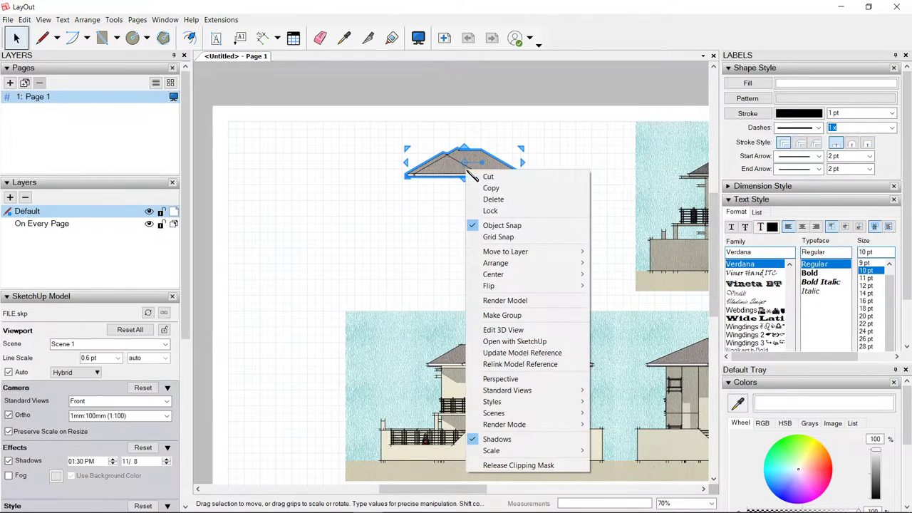
click(518, 464)
key(Escape)
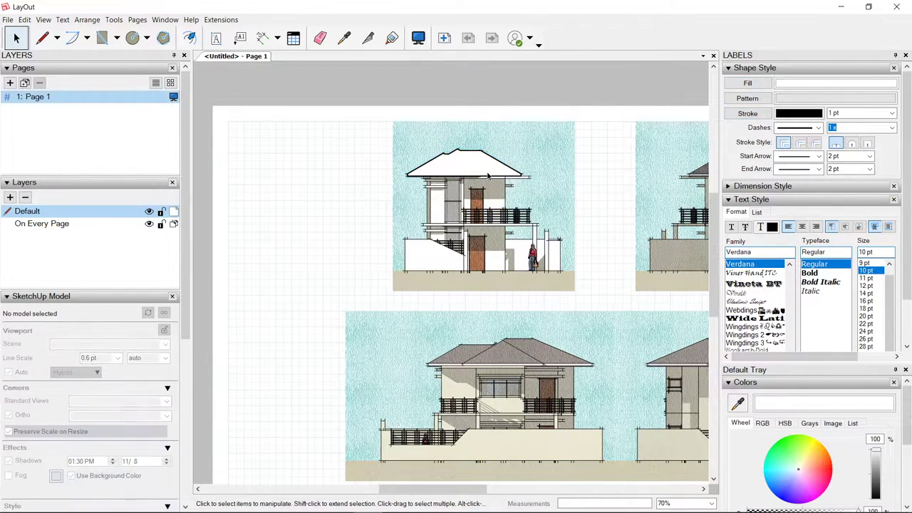
- Delete the traced roof shape covering the front elevation
click(488, 176)
key(Delete)
scroll(526, 191, down, 3)
middle_drag(527, 192, 454, 161)
scroll(627, 163, up, 1)
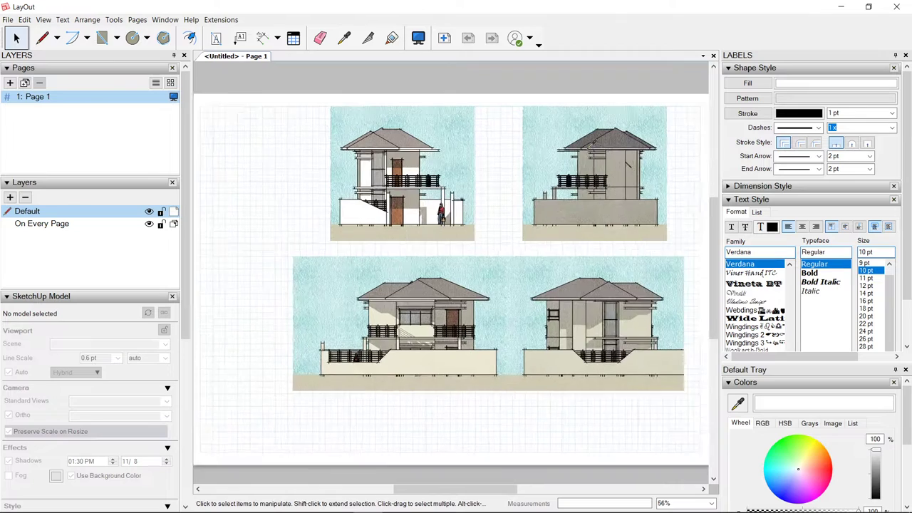
- Try copying the back elevation's style to the front and lower side elevations with the Style tool, and undo the changes
key(b)
scroll(588, 146, up, 1)
click(588, 146)
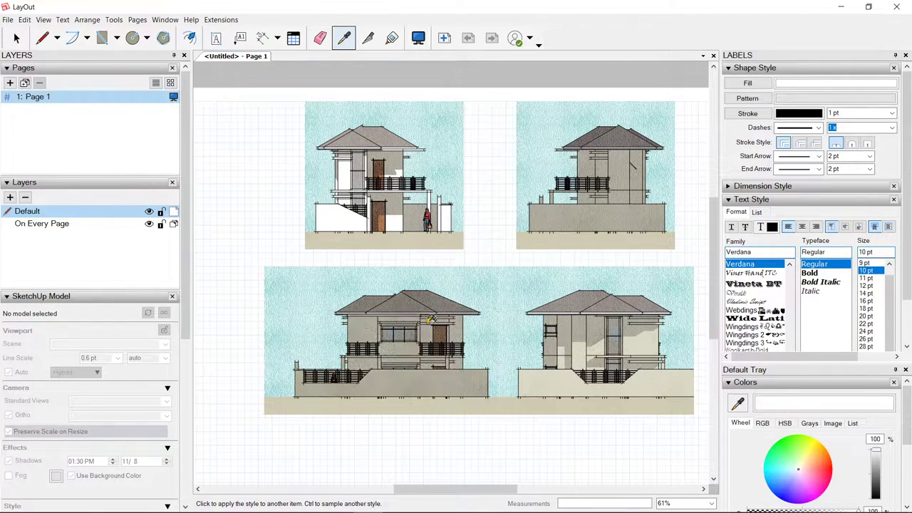
click(556, 319)
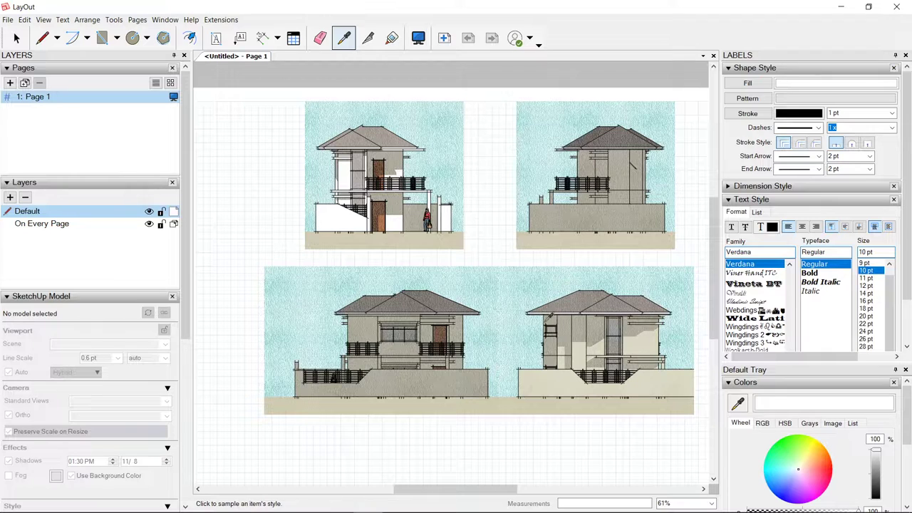
key(ctrl+z)
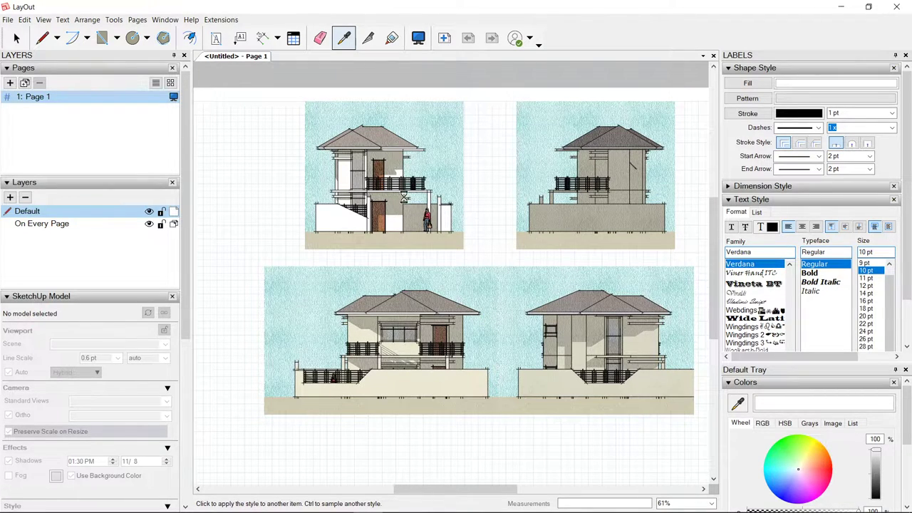
click(403, 243)
scroll(421, 281, down, 2)
key(Escape)
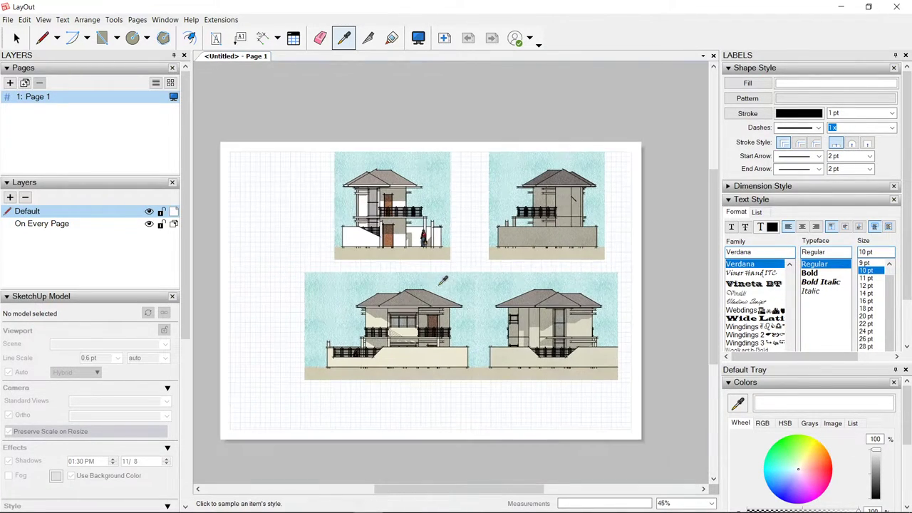
middle_drag(480, 203, 534, 127)
key(space)
drag(672, 102, 416, 314)
click(399, 368)
- Draw a circle with a radius of about 9.7 mm on the blank sheet area below the lower side elevation with the fenced stair
middle_drag(418, 189, 429, 211)
scroll(429, 211, up, 3)
middle_drag(453, 360, 456, 301)
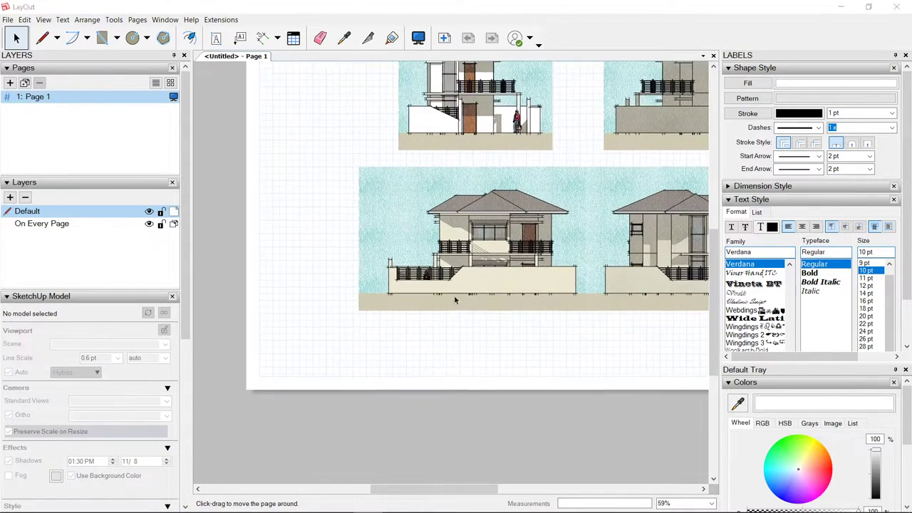
scroll(436, 339, up, 6)
key(c)
click(430, 339)
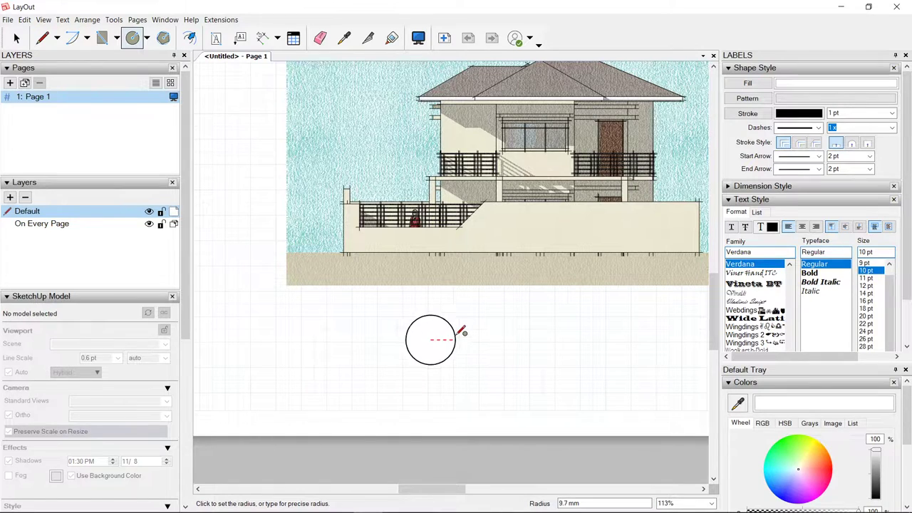
click(454, 337)
key(space)
- Draw a horizontal title line from the circle's left edge through its centre, extending well past its right side
scroll(456, 337, down, 1)
key(l)
click(415, 340)
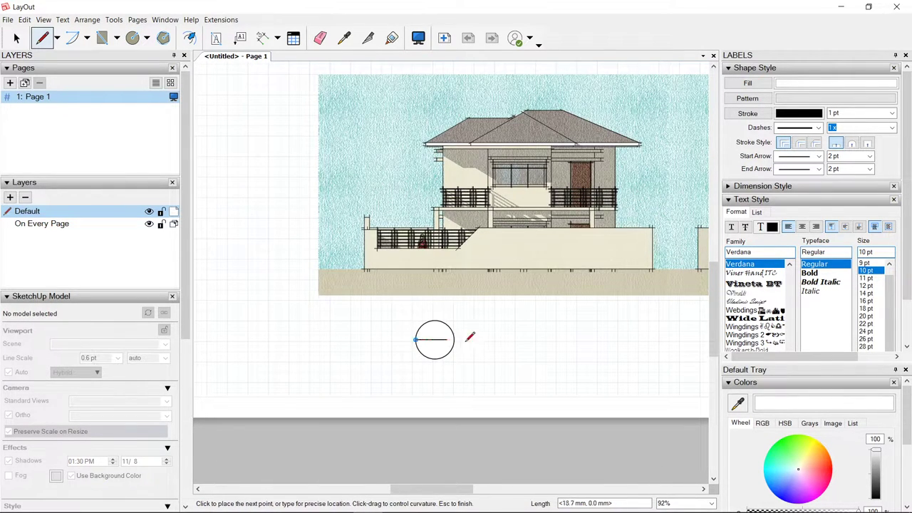
scroll(592, 338, down, 2)
click(639, 336)
key(space)
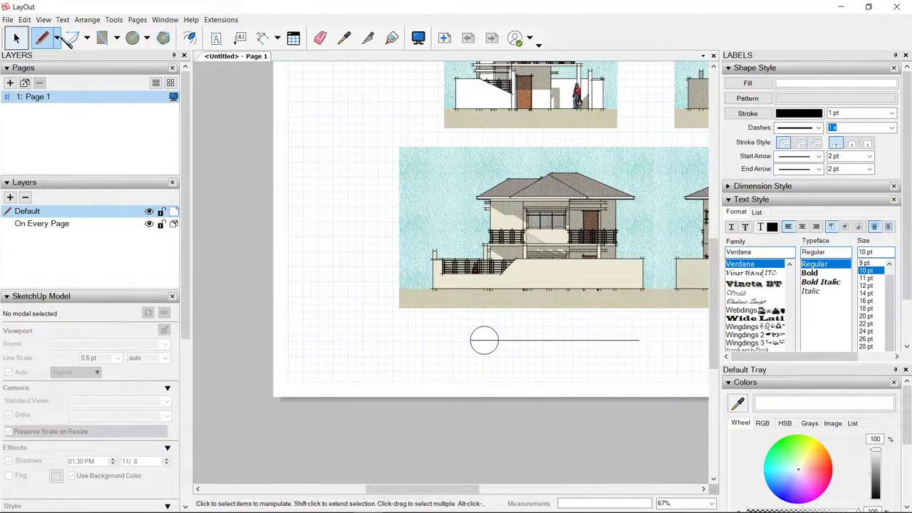
click(60, 39)
mouse_move(109, 41)
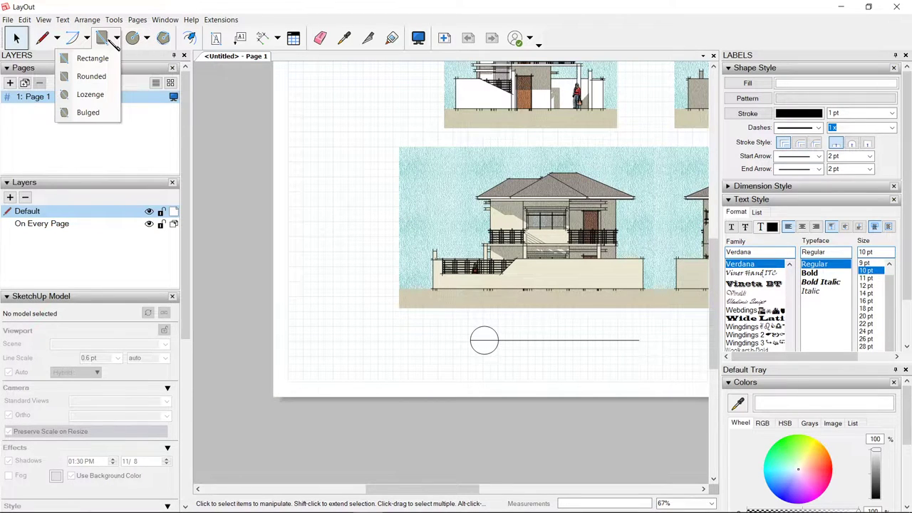
scroll(603, 377, up, 3)
middle_drag(565, 348, 513, 399)
scroll(513, 399, down, 1)
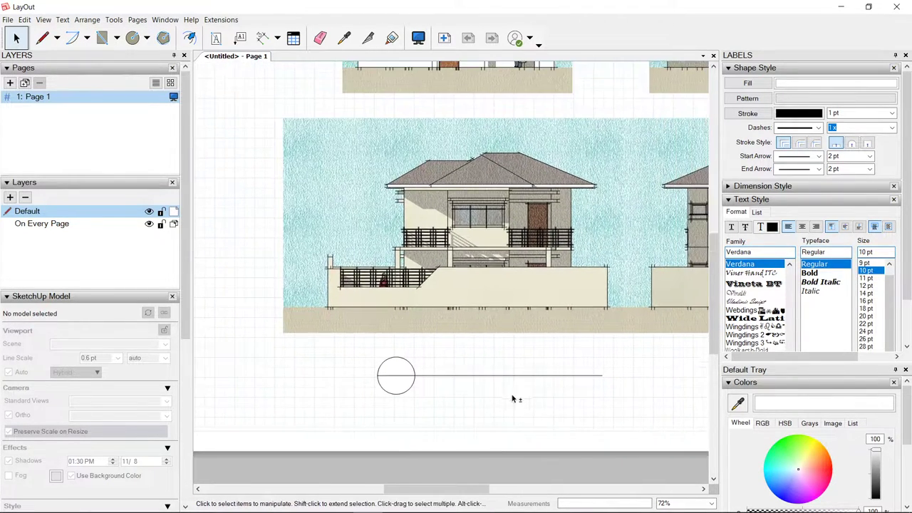
scroll(496, 395, up, 1)
- Shorten the title line so it starts at the circle's right edge instead of crossing the circle
click(424, 371)
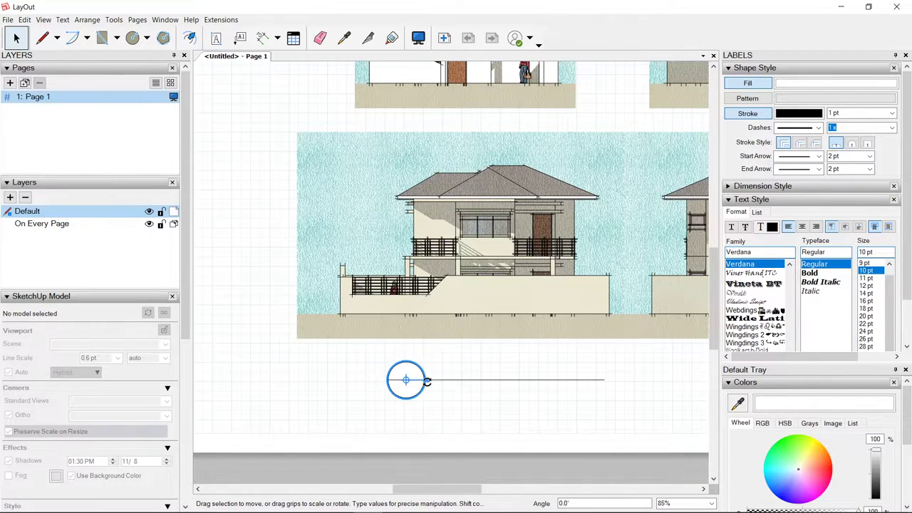
click(407, 380)
scroll(456, 368, up, 4)
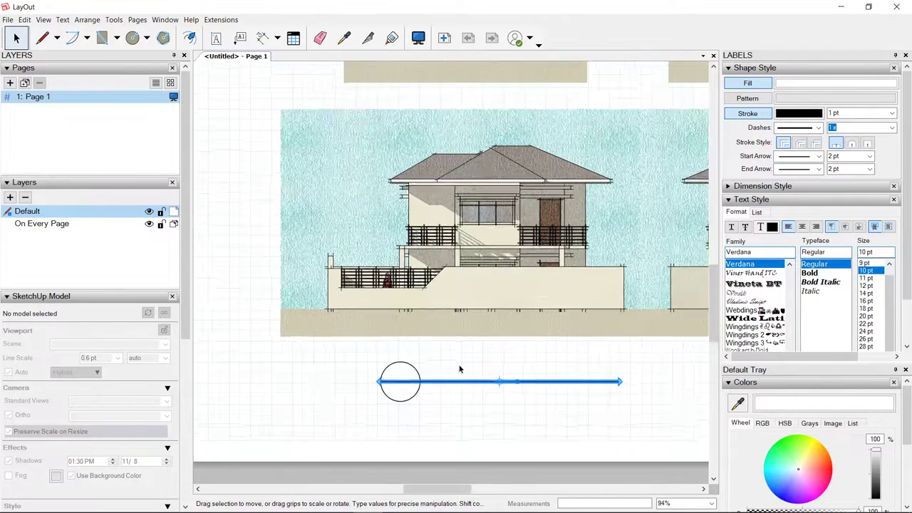
drag(326, 394, 399, 393)
- Set the title circle's stroke to 2 pt and give it a dashed line pattern
click(378, 384)
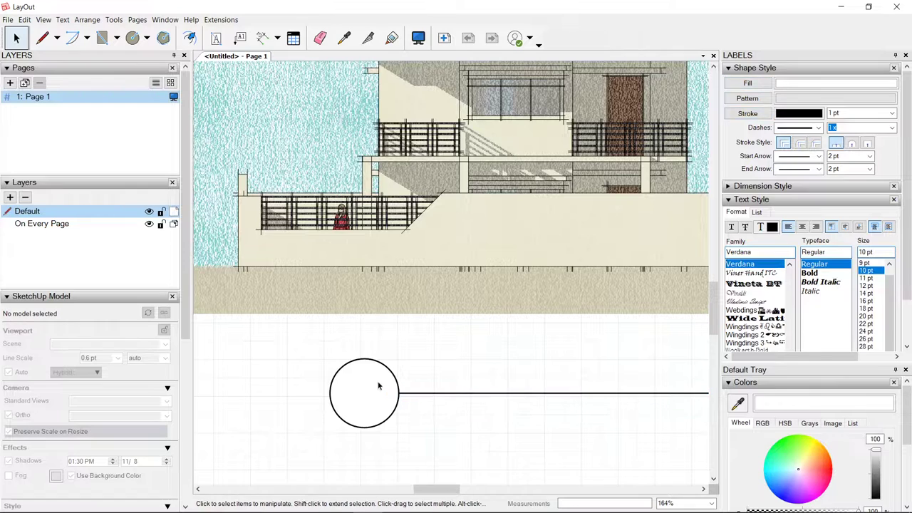
click(894, 114)
click(849, 176)
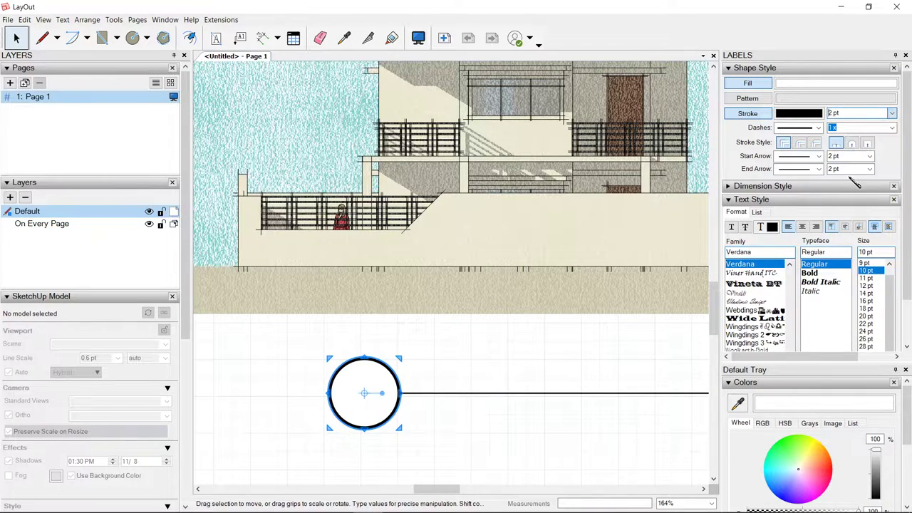
click(818, 129)
click(808, 151)
click(504, 366)
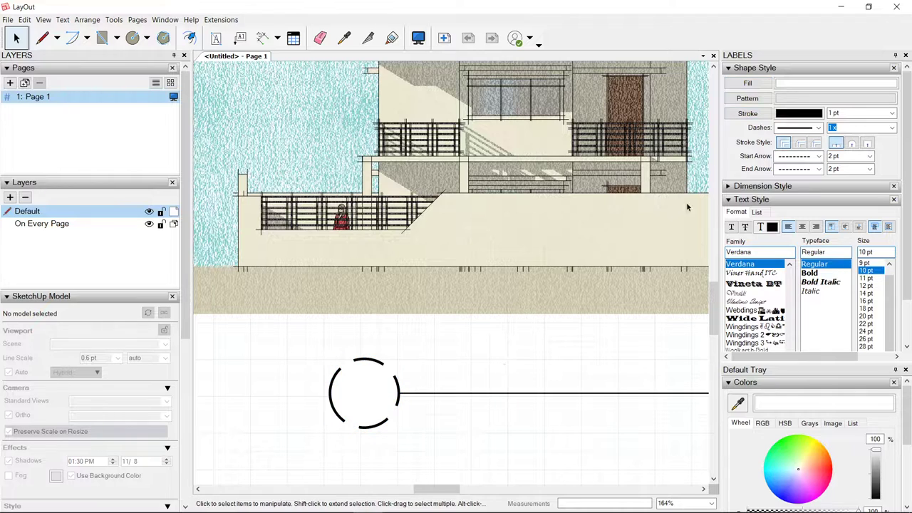
- Reduce the dash scale of the circle's stroke to 0.25x
click(373, 359)
click(892, 130)
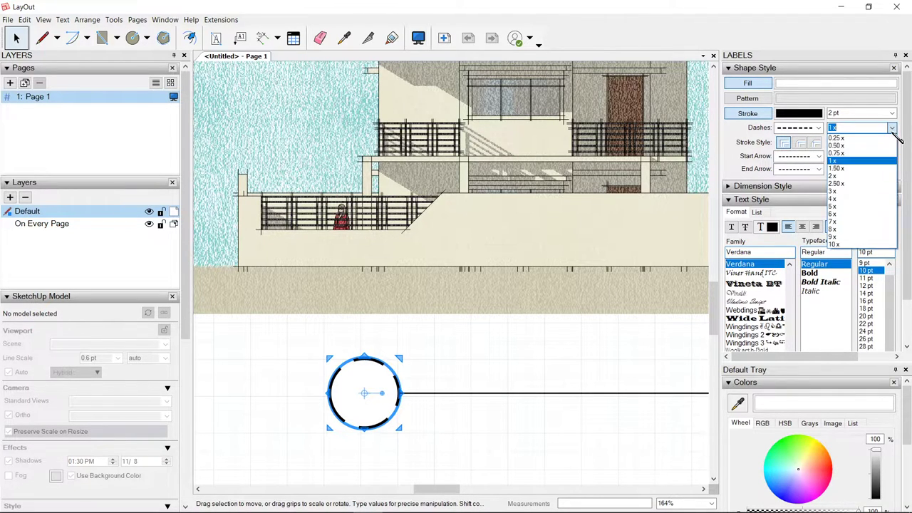
click(877, 137)
scroll(409, 335, up, 2)
click(404, 369)
- Start a text label above the title line beside the circle, using the ARchitxt font in Bold
scroll(401, 374, down, 5)
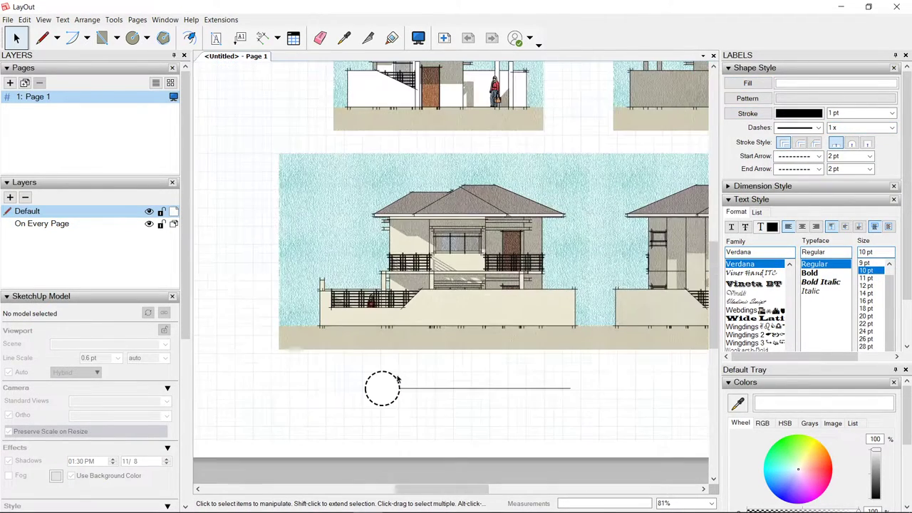
scroll(401, 403, up, 3)
scroll(404, 404, down, 2)
scroll(406, 403, up, 1)
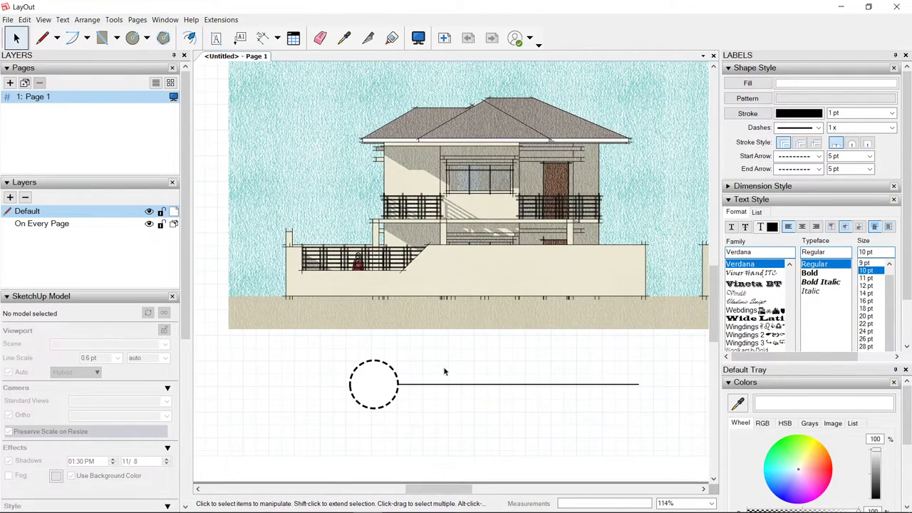
key(t)
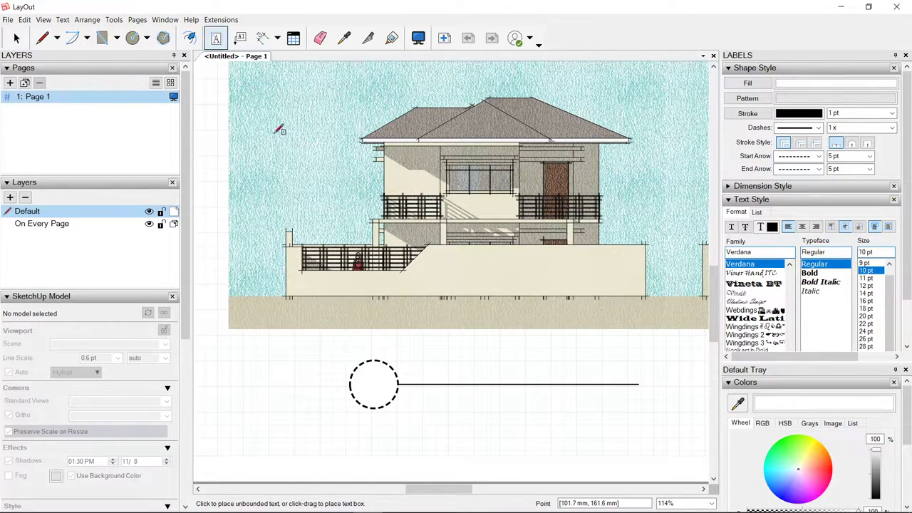
scroll(413, 404, up, 2)
click(413, 353)
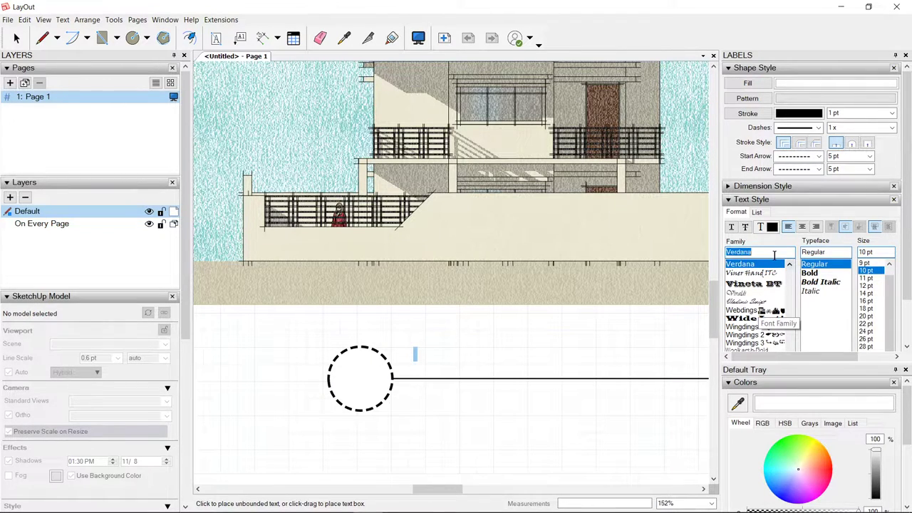
text(ARC)
click(761, 279)
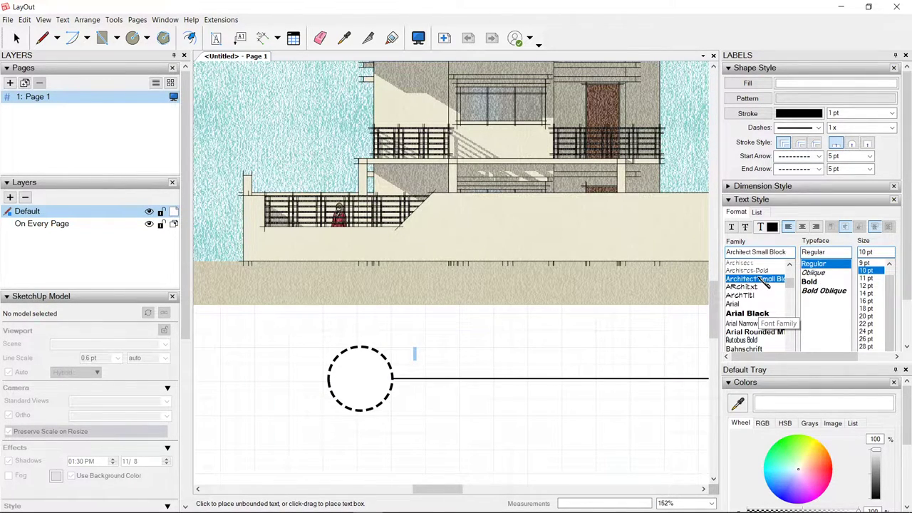
click(752, 288)
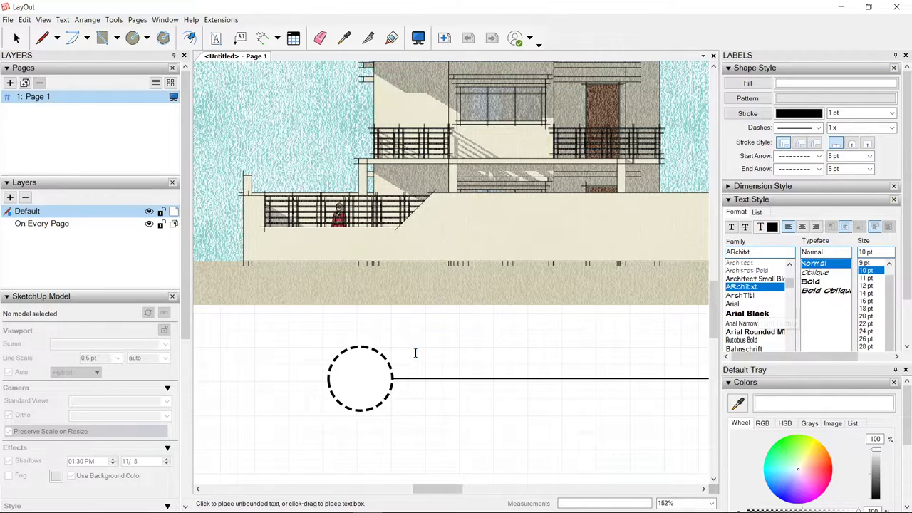
click(818, 282)
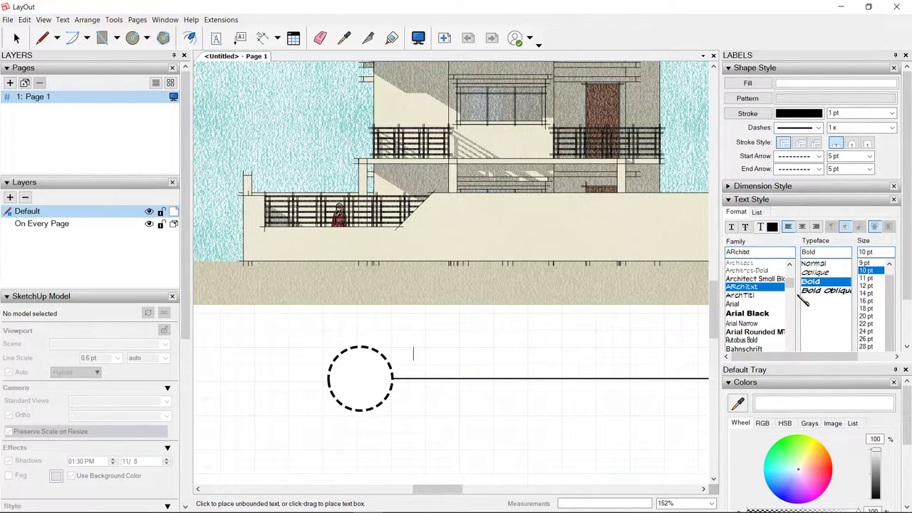
- Enter FRONT ELEVATION as the label's text and set its size to 20 pt
key(ctrl+a)
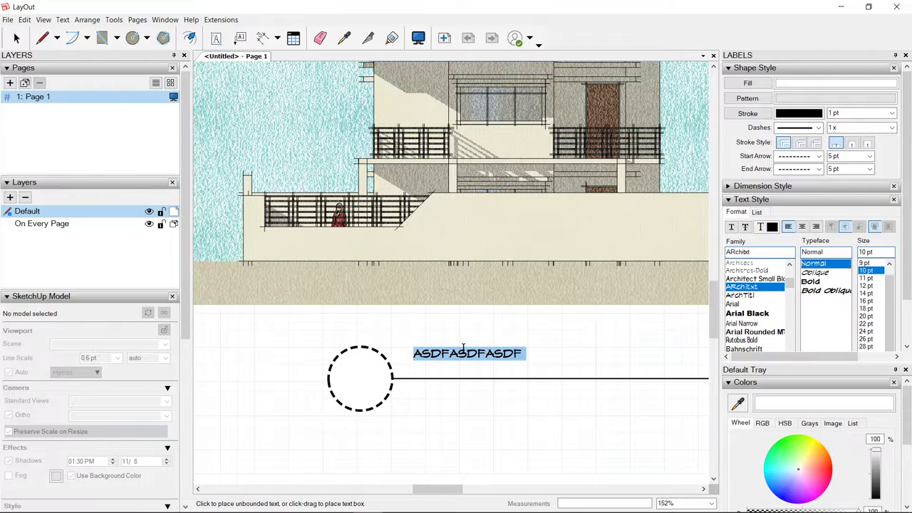
text(ELEV)
text(FRONT)
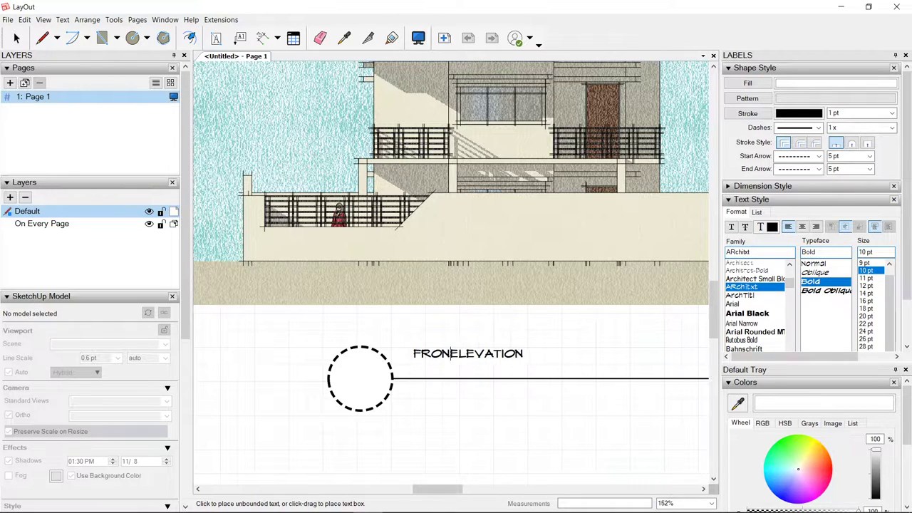
key(ctrl+a)
click(867, 302)
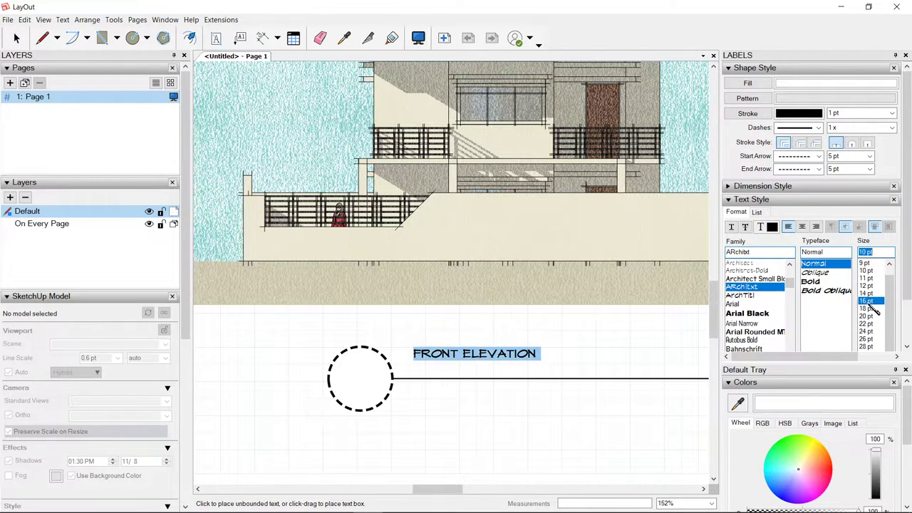
click(876, 317)
scroll(606, 320, down, 1)
middle_drag(682, 340, 631, 327)
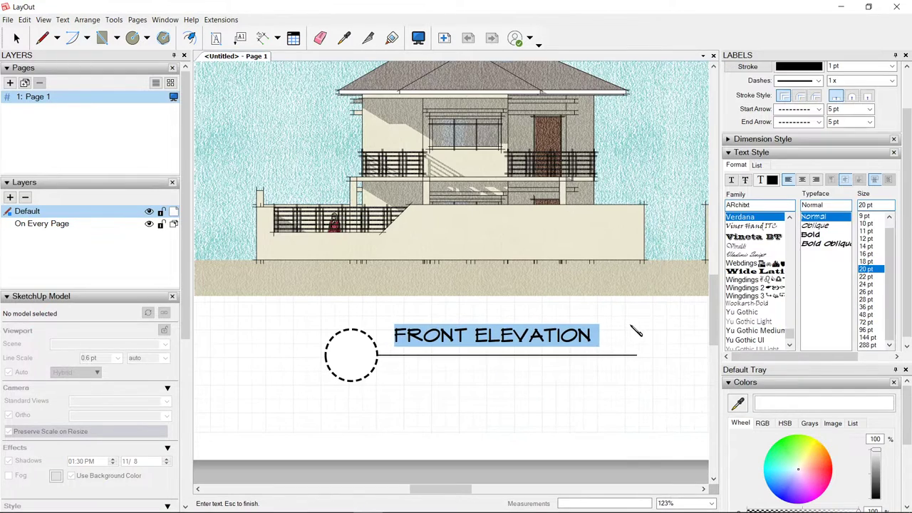
click(631, 325)
- Move the FRONT ELEVATION label down so it sits just above the title line
scroll(459, 335, up, 2)
key(space)
click(468, 319)
drag(467, 319, 471, 328)
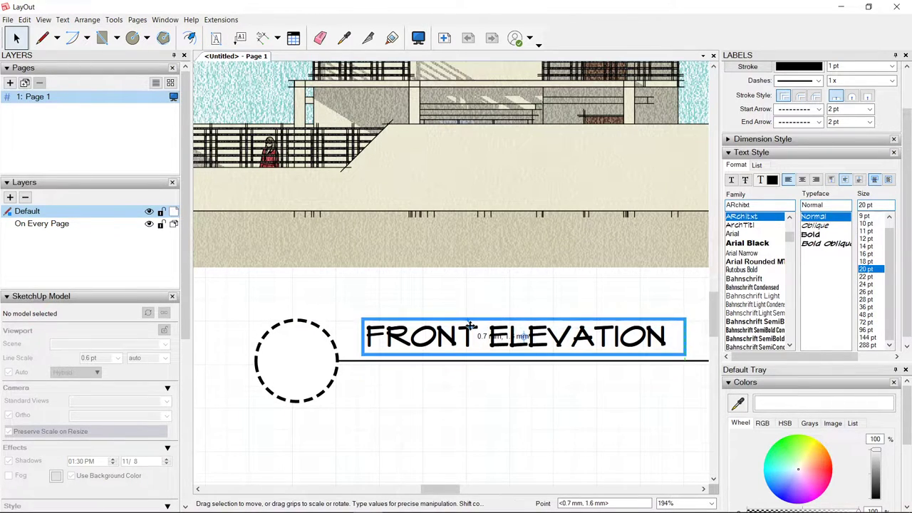
- Copy the title label below the line, change the copy to SCALE 1:100 MTS and set its size to 9 pt
scroll(470, 329, down, 2)
middle_drag(470, 328, 482, 277)
scroll(482, 276, up, 1)
drag(477, 272, 478, 310)
key(ctrl+z)
click(476, 311)
double_click(476, 311)
text(SCALE 1:100 MTS)
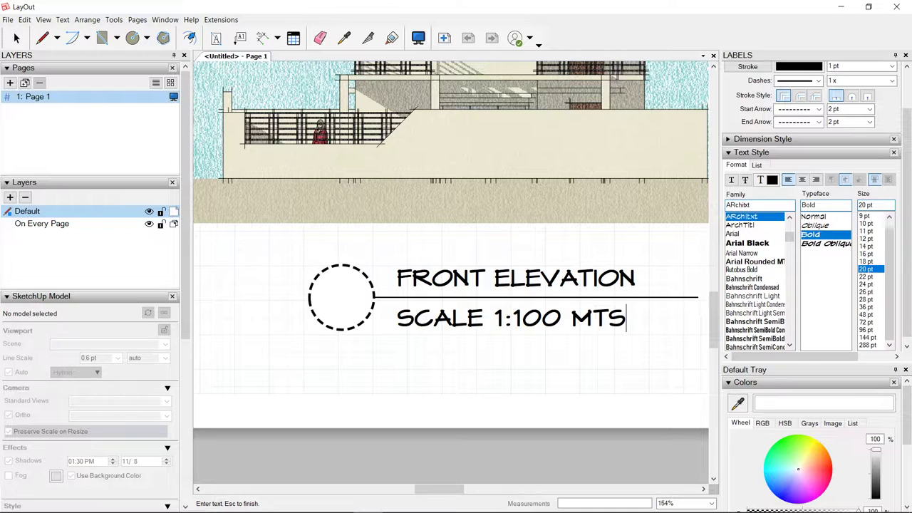
key(ctrl+a)
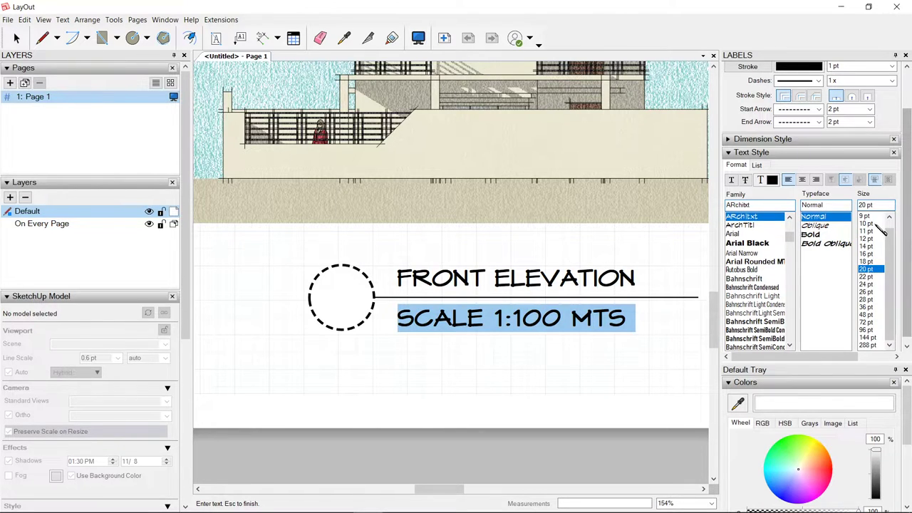
click(868, 218)
click(565, 356)
- Move the scale label up close beneath the title line, under the start of FRONT ELEVATION
scroll(429, 300, up, 5)
click(412, 334)
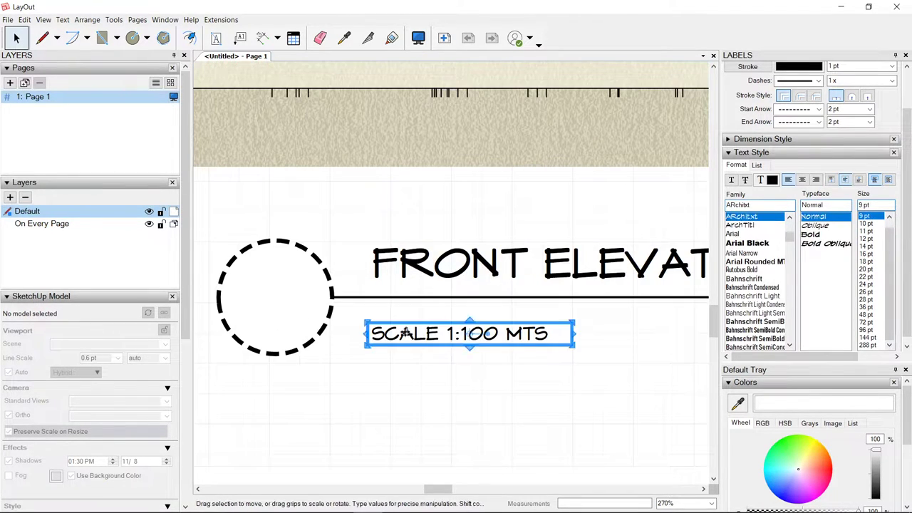
drag(412, 333, 418, 317)
click(415, 355)
- Add a bold 20 pt ARchitxt letter A in the upper half of the dashed circle and centre-align its text
scroll(416, 355, down, 5)
scroll(416, 356, down, 1)
scroll(463, 398, down, 3)
scroll(369, 345, up, 5)
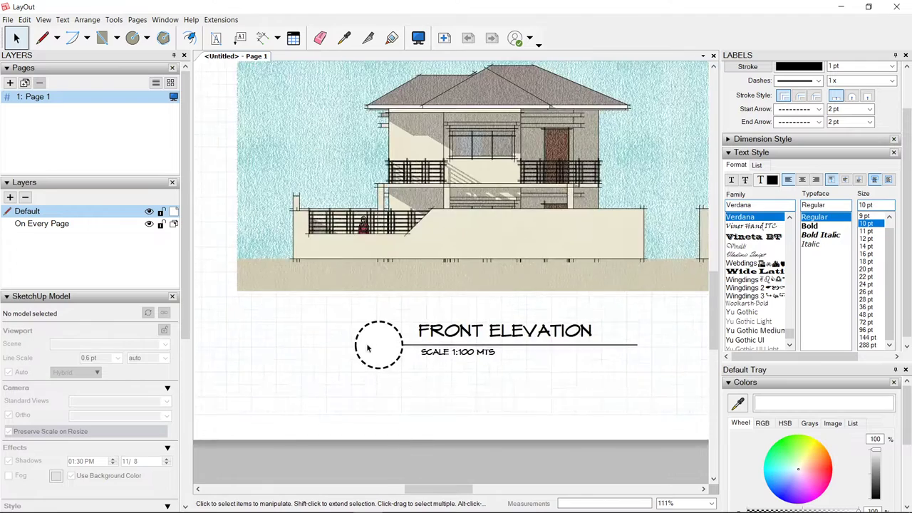
key(t)
click(379, 333)
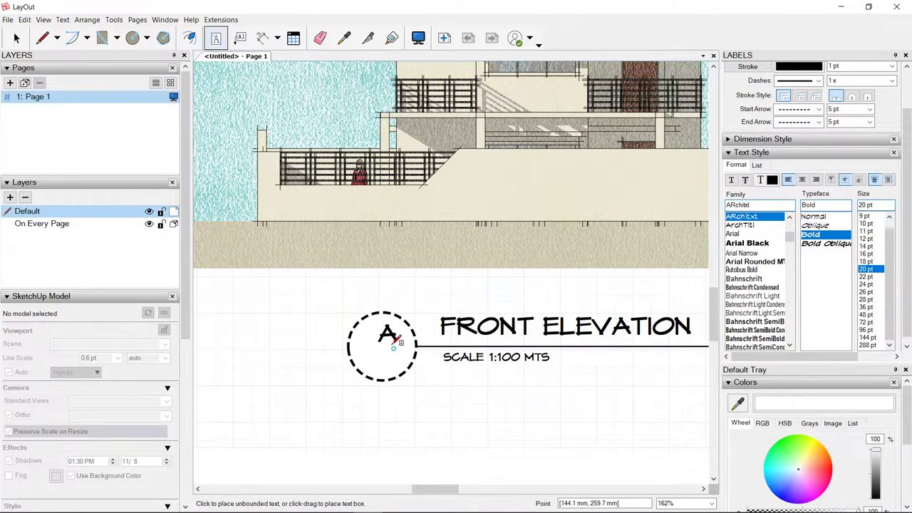
key(space)
scroll(390, 344, up, 4)
drag(389, 314, 377, 315)
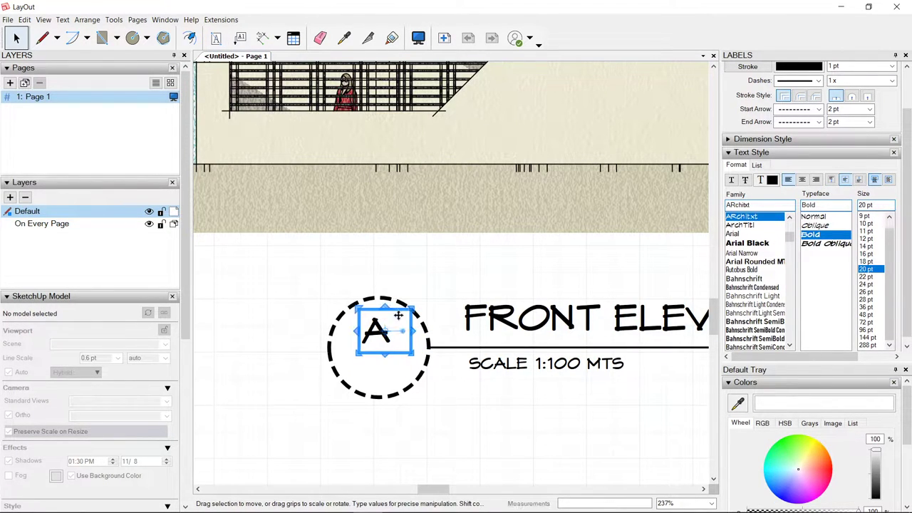
click(802, 179)
- Turn off Object Snap and reposition the letter A in the upper half of the circle
right_click(432, 266)
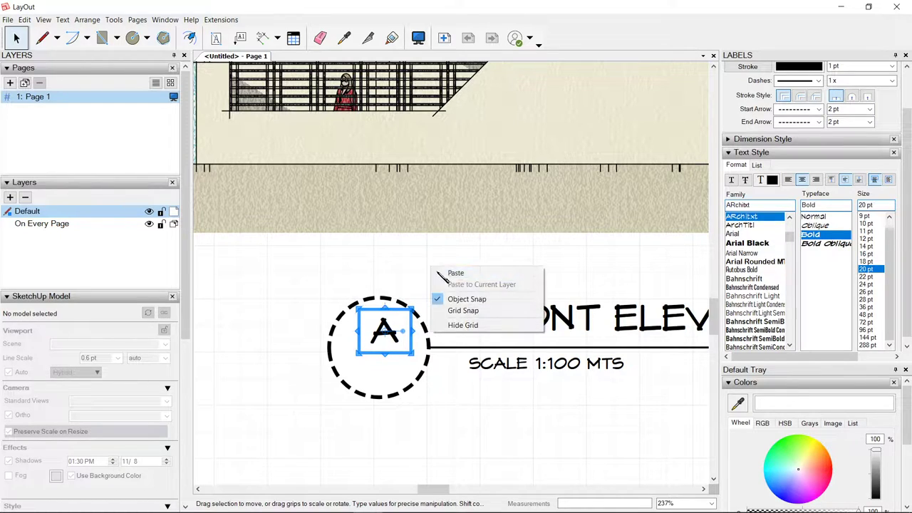
click(472, 302)
scroll(393, 319, up, 4)
mouse_move(385, 318)
mouse_down()
mouse_move(369, 335)
mouse_move(376, 307)
mouse_up()
- Copy the letter into the circle's lower half and edit the labels to read 1 above and A 1 below
ctrl+drag(376, 307, 396, 378)
double_click(366, 375)
text(1)
click(443, 320)
click(372, 374)
- Adjust the upper number 1 inside the circle and set its text size to 26 pt
drag(377, 330, 376, 307)
click(401, 385)
click(867, 292)
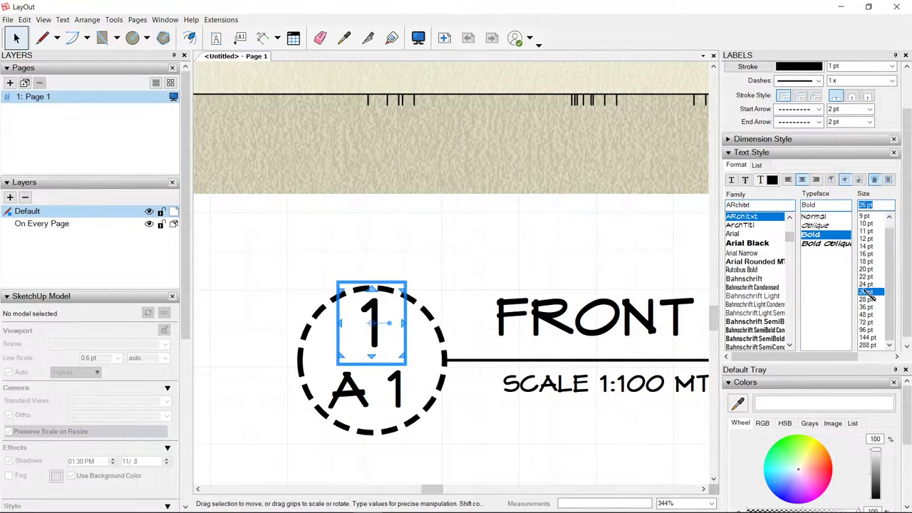
click(335, 360)
key(l)
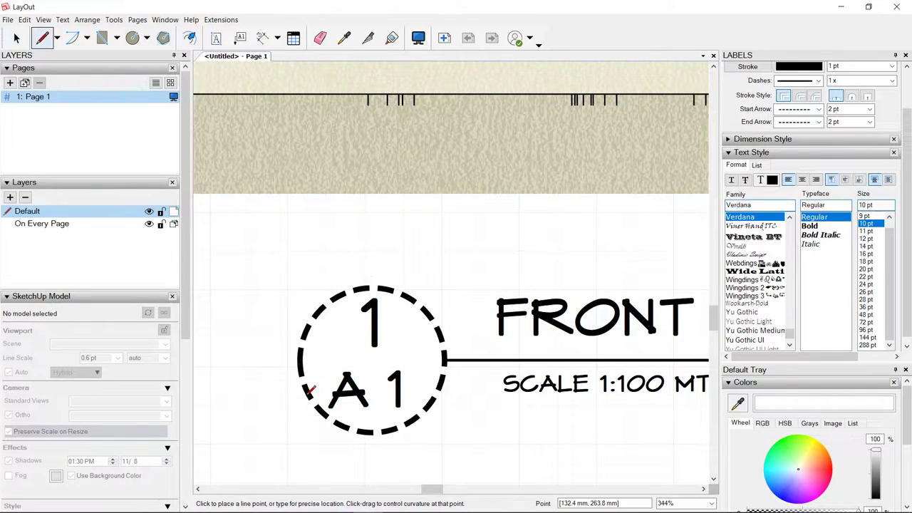
click(309, 394)
key(space)
key(l)
click(300, 350)
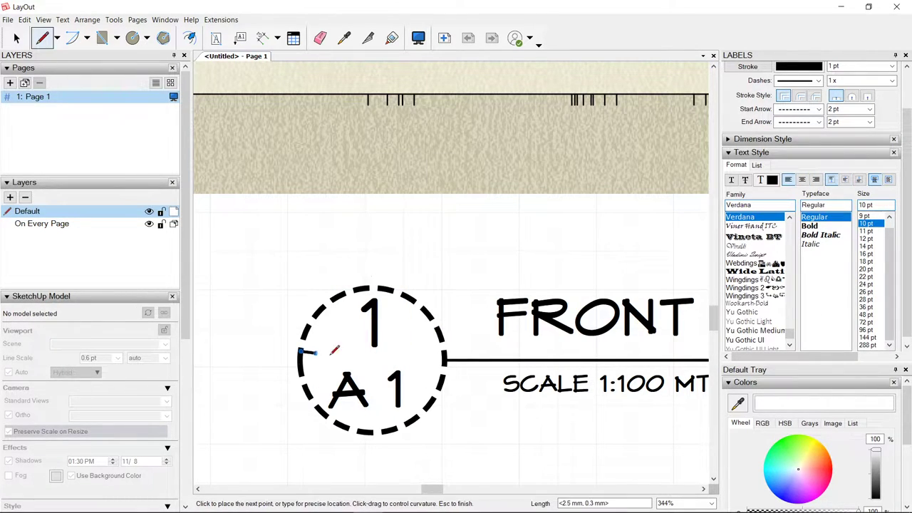
key(space)
key(l)
click(298, 339)
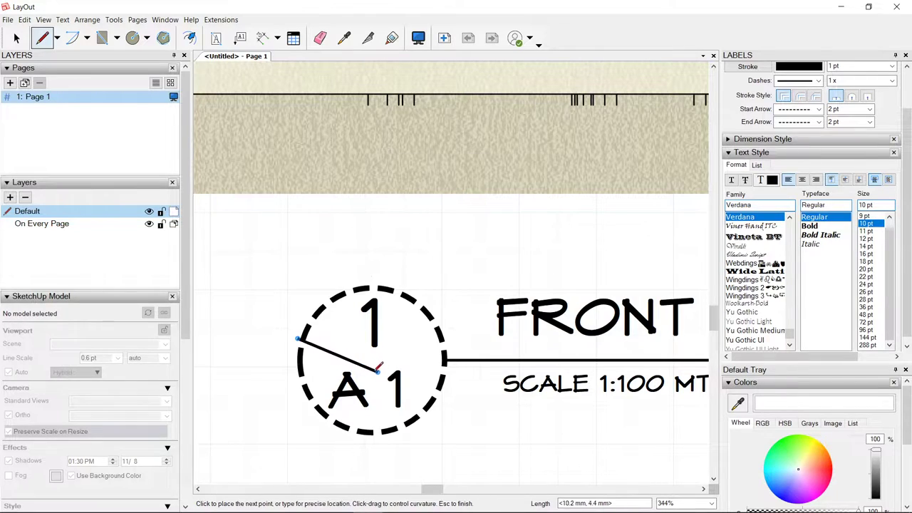
click(367, 371)
click(378, 431)
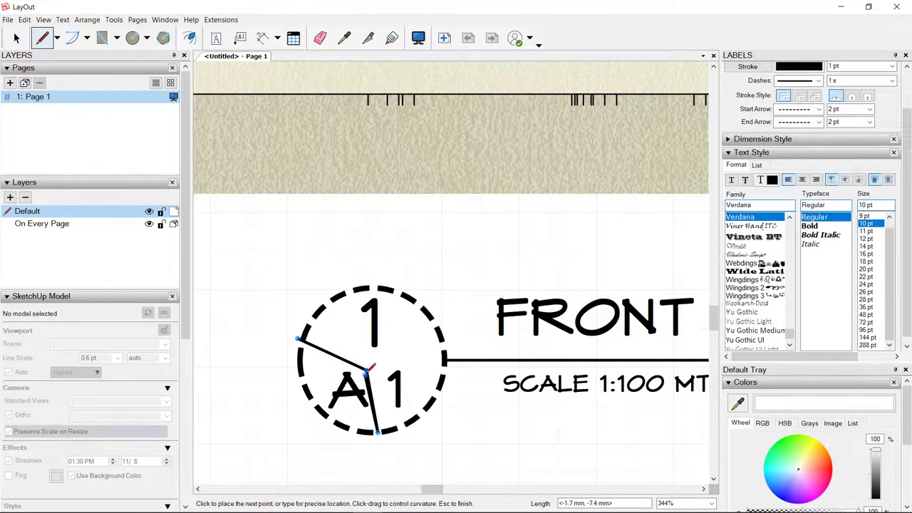
click(437, 324)
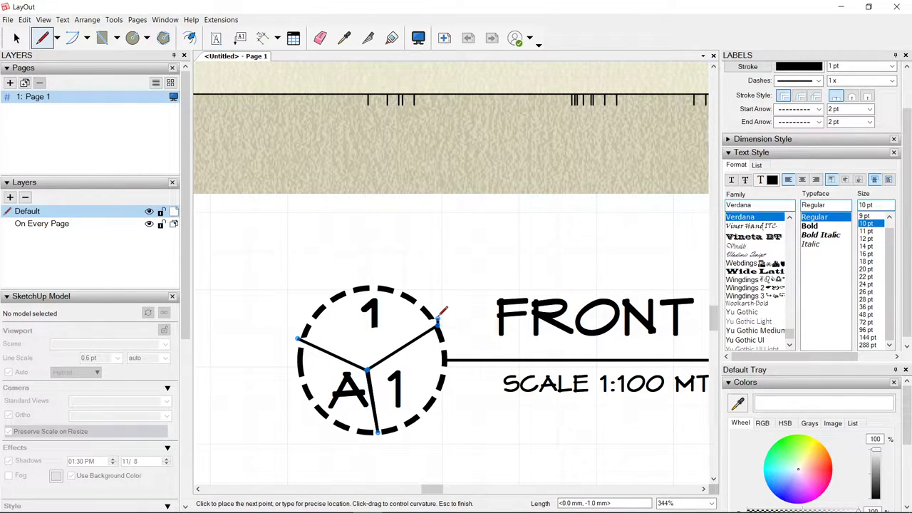
key(space)
scroll(385, 363, down, 4)
click(374, 366)
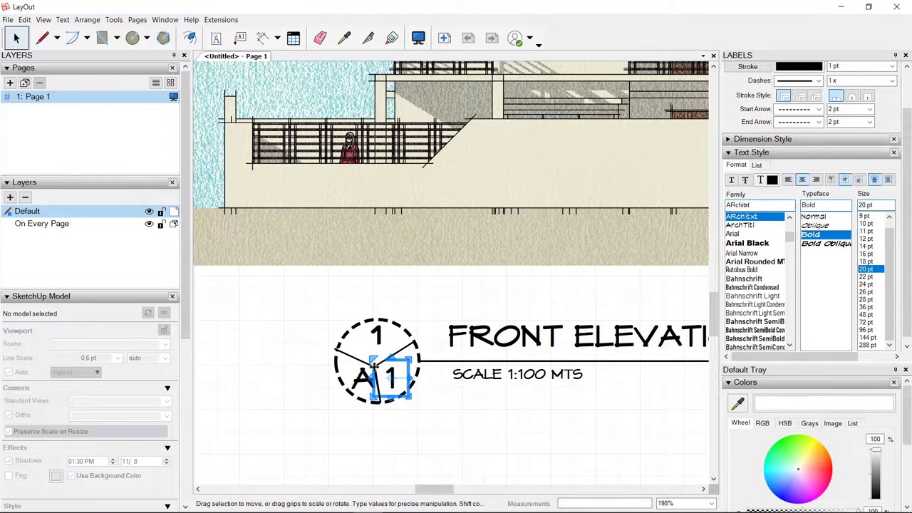
scroll(413, 342, up, 3)
click(405, 345)
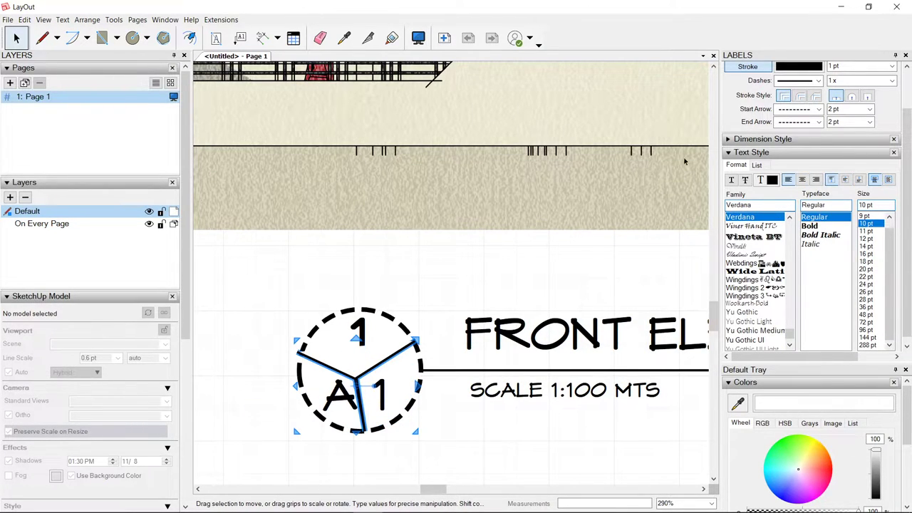
scroll(769, 121, up, 2)
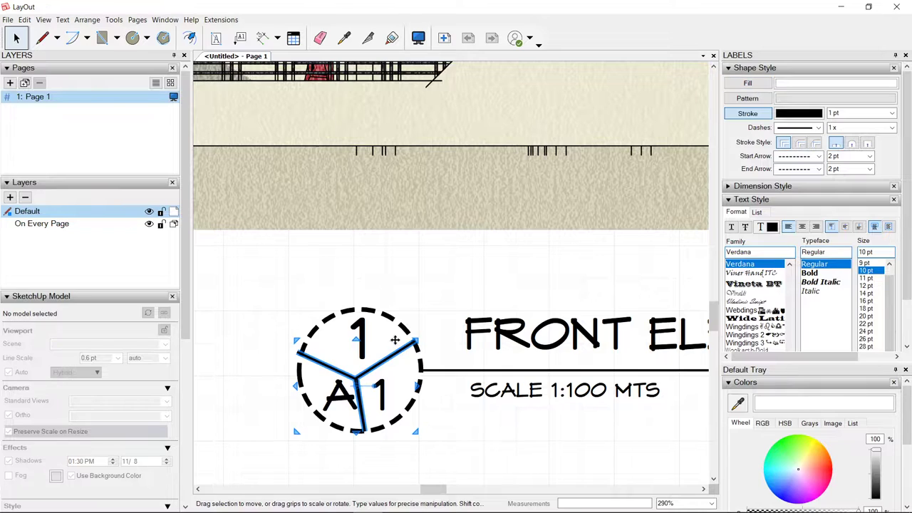
key(Delete)
key(l)
click(420, 367)
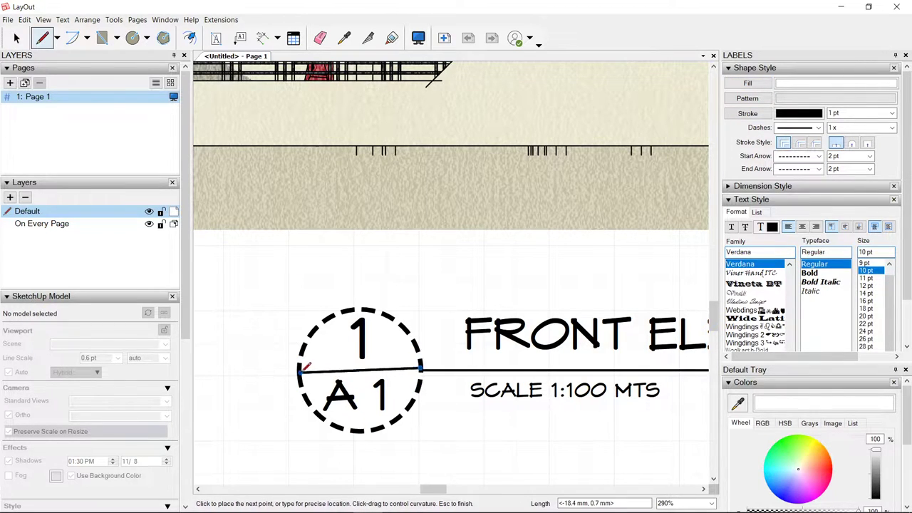
key(space)
- Turn on Object Snap and draw a horizontal line across the circle, continuing the title line to the circle's far edge
key(l)
key(space)
right_click(438, 238)
click(476, 272)
scroll(423, 370, up, 3)
key(l)
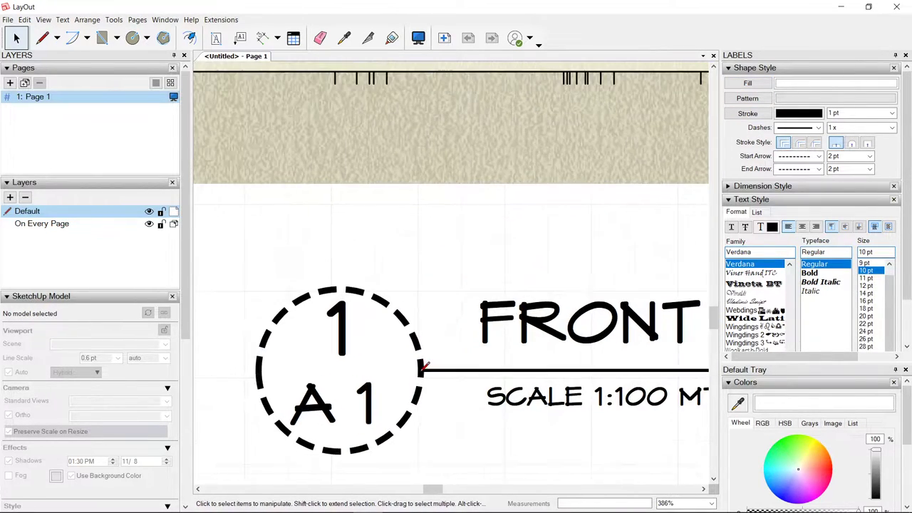
key(l)
click(421, 368)
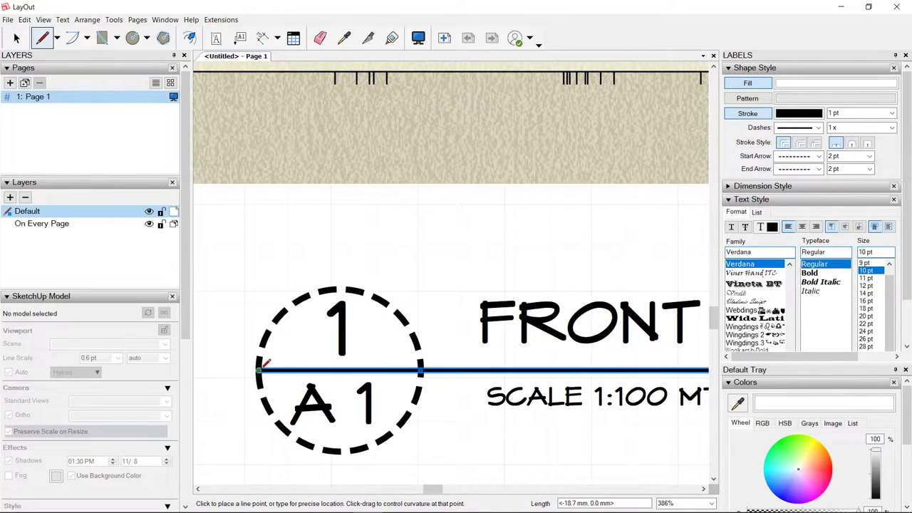
key(space)
- Draw a vertical line from the circle's centre down to its lower edge, between the A and the 1
key(l)
click(339, 371)
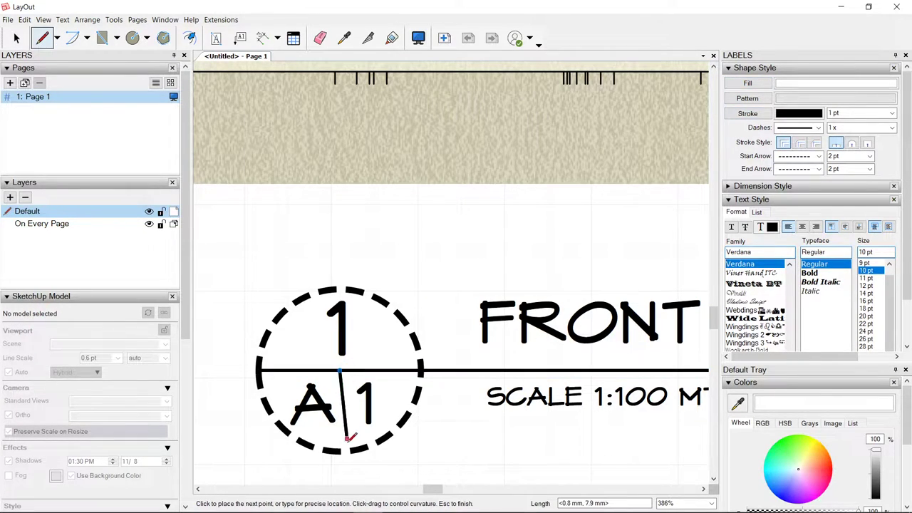
key(e)
key(l)
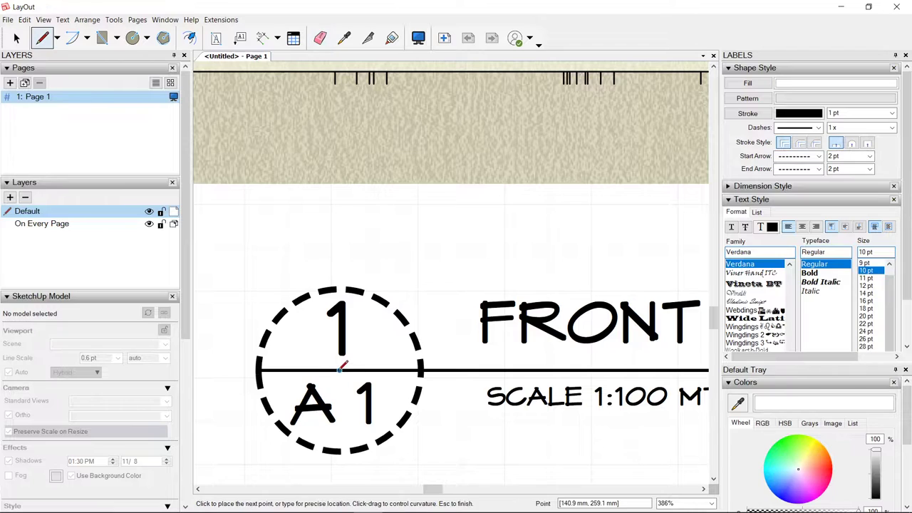
click(339, 371)
click(339, 451)
key(space)
- Split the horizontal title line where it meets the circle's edge nearest the FRONT ELEVATION text
click(425, 371)
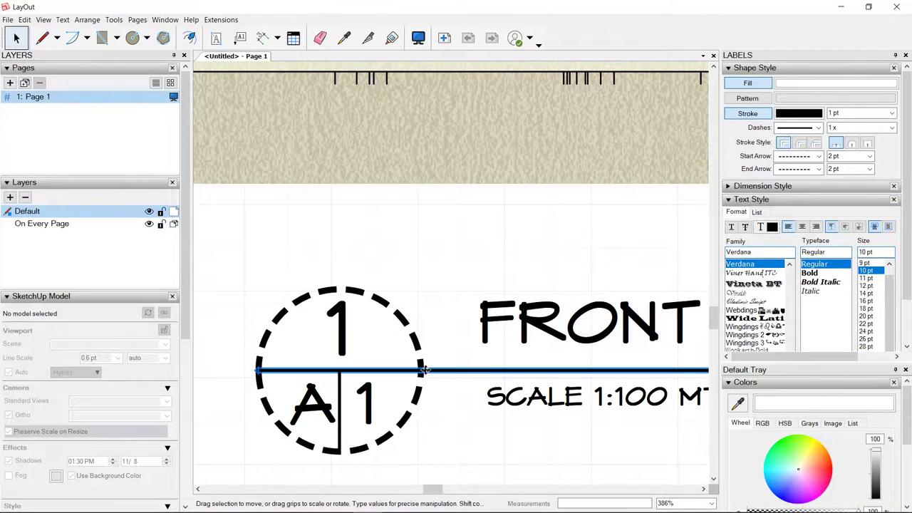
scroll(426, 370, up, 2)
click(368, 38)
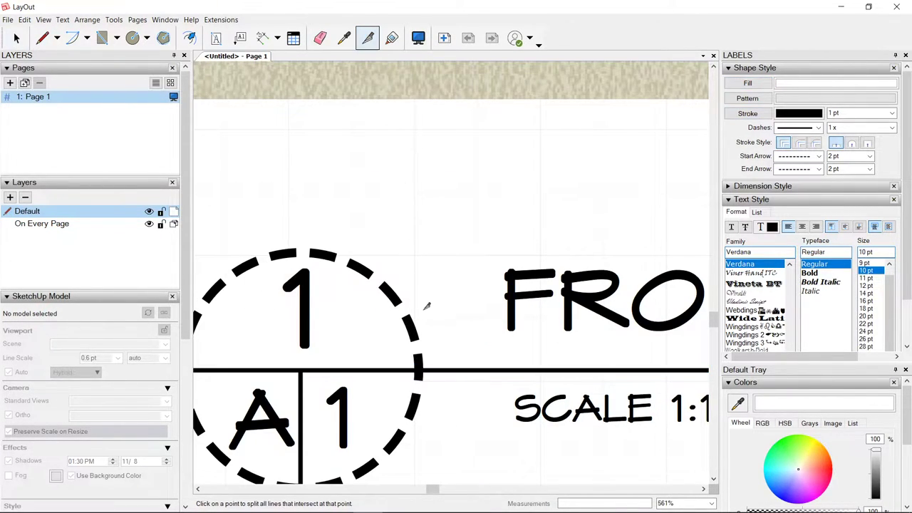
click(423, 369)
key(space)
- Set the stroke width of the horizontal and vertical dividing lines inside the circle to 1.50 pt
click(396, 371)
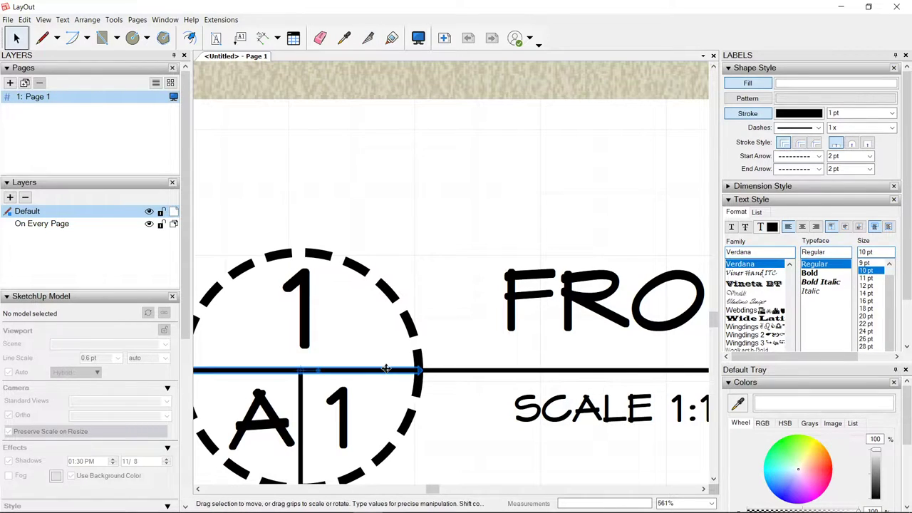
scroll(396, 370, down, 2)
shift+click(333, 392)
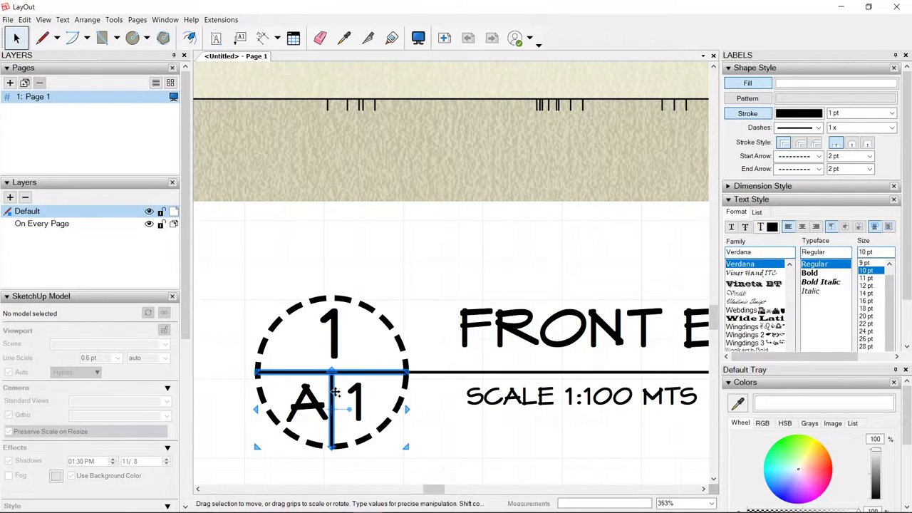
click(892, 114)
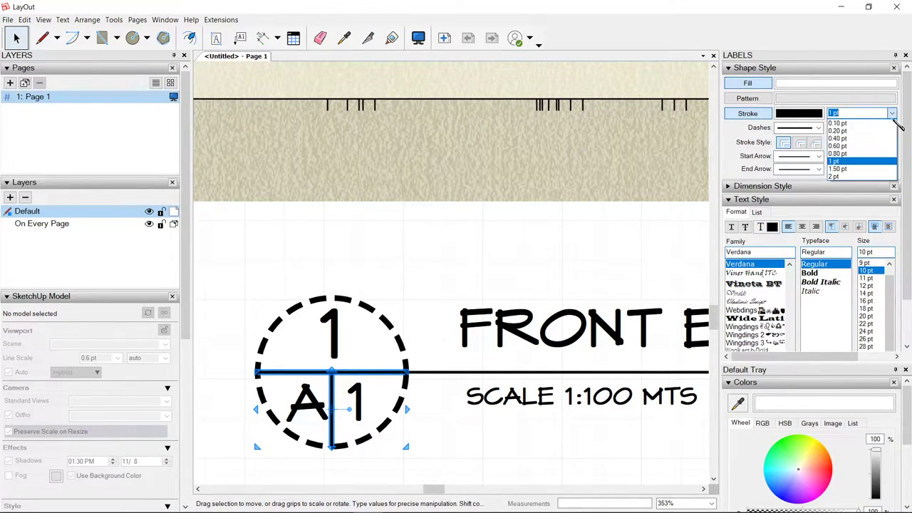
click(854, 168)
click(504, 306)
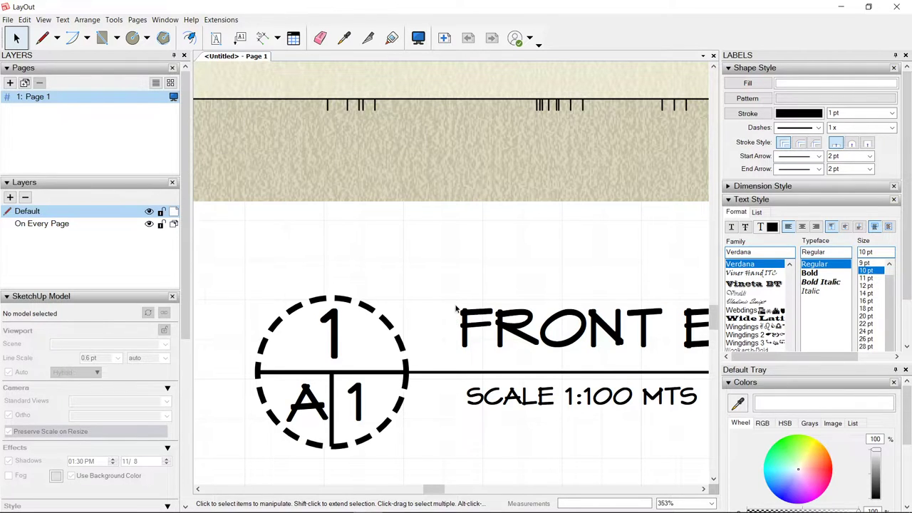
- Group the circle, its labels, the lines and the FRONT ELEVATION and scale texts into one title symbol
scroll(456, 308, down, 10)
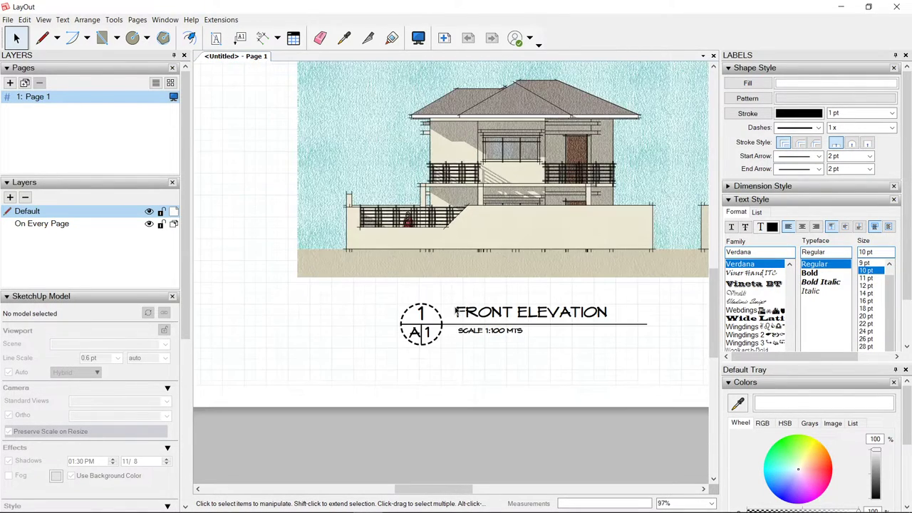
scroll(491, 387, down, 2)
scroll(485, 349, up, 6)
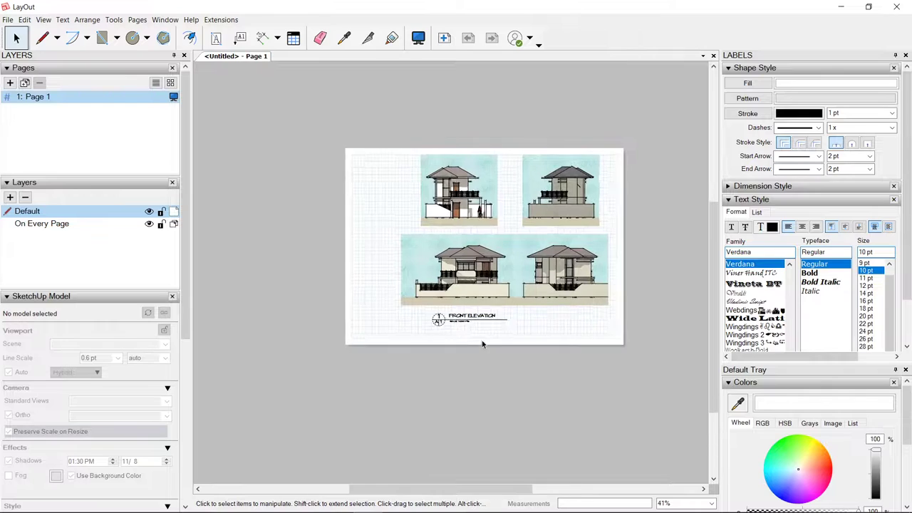
drag(492, 337, 322, 238)
right_click(425, 263)
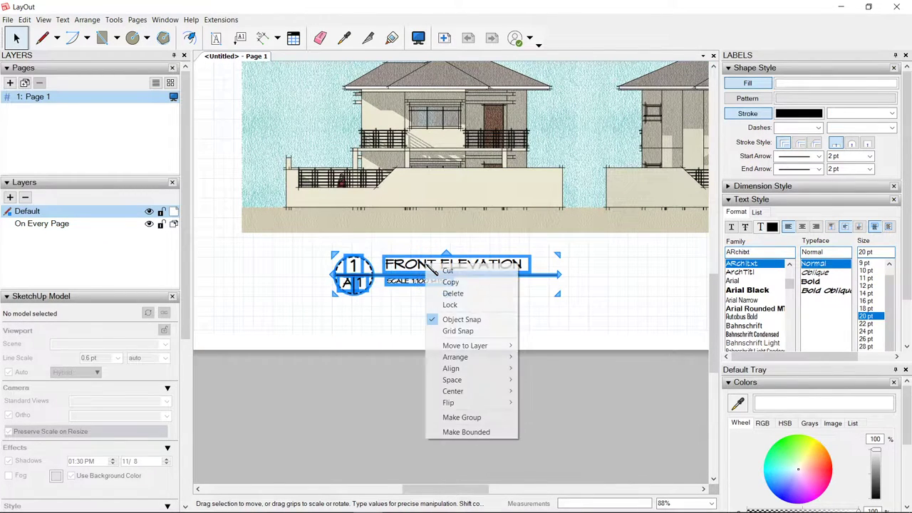
click(461, 417)
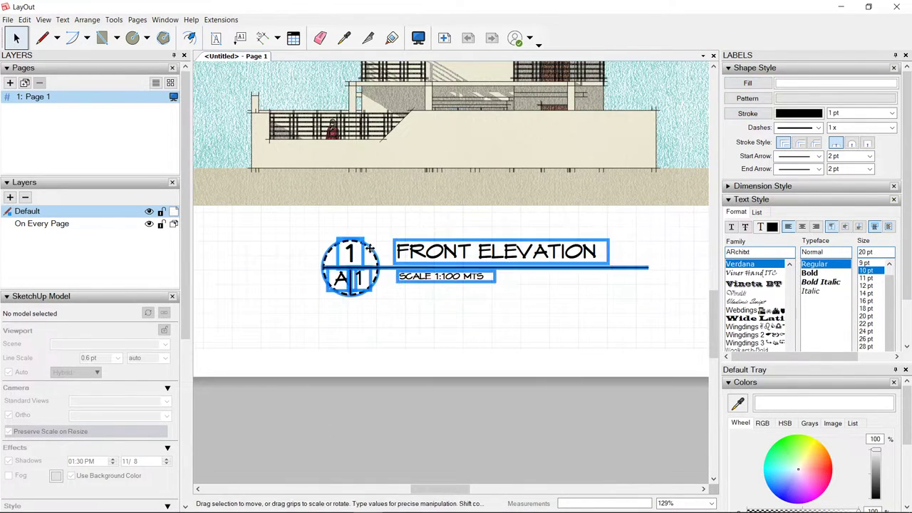
- Change the circle's outline in the title group to a solid line with a 3 pt stroke
double_click(370, 245)
click(797, 127)
click(795, 134)
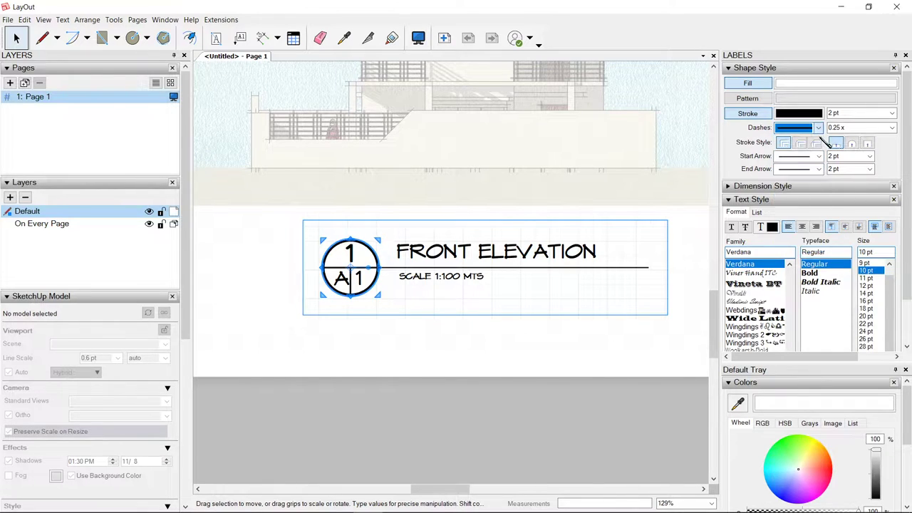
click(892, 114)
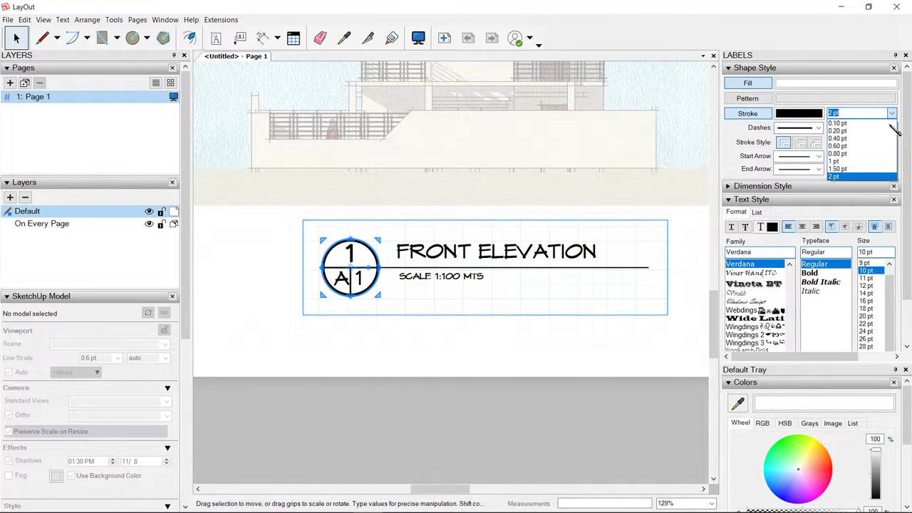
click(870, 176)
text(3)
key(Return)
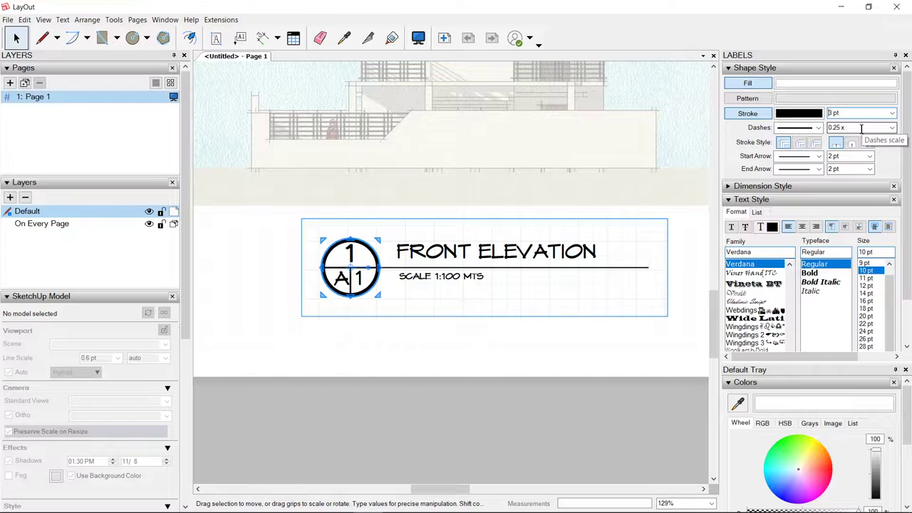
click(333, 383)
scroll(364, 368, down, 3)
scroll(378, 334, up, 3)
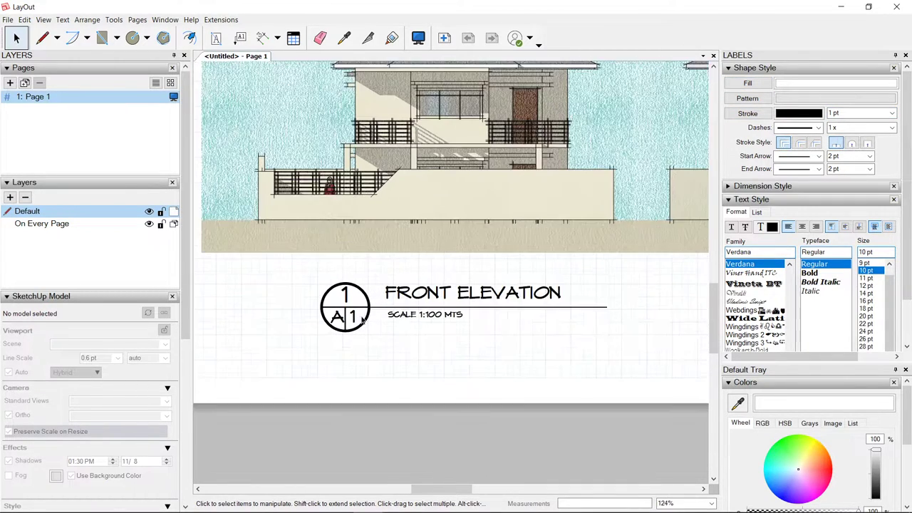
- Within the title group, extend the horizontal divider past the circle's outer side and the vertical divider below the circle
click(395, 304)
double_click(395, 304)
click(395, 303)
scroll(349, 306, up, 2)
click(322, 306)
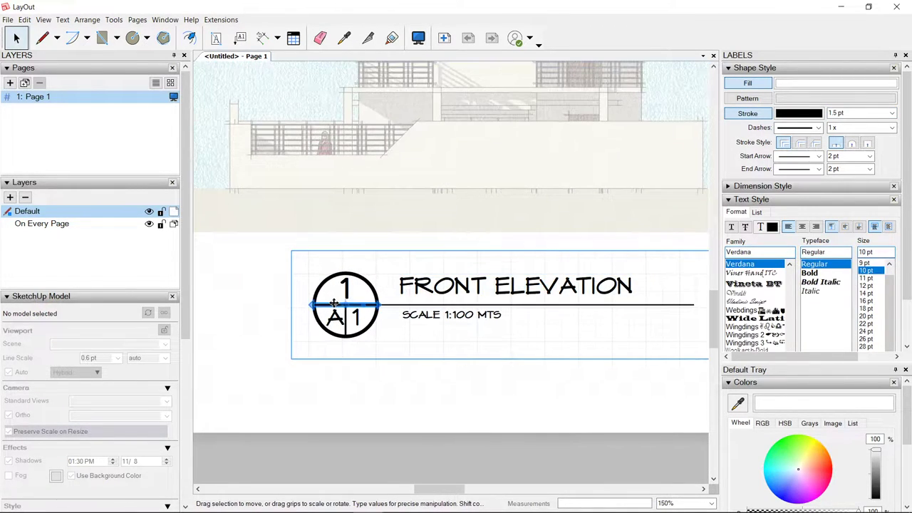
scroll(314, 305, up, 2)
drag(292, 304, 285, 304)
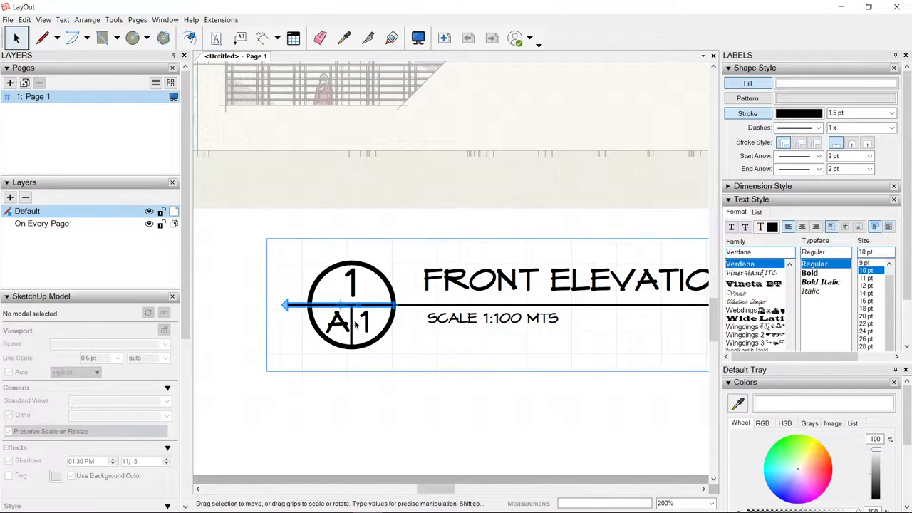
drag(349, 358, 350, 373)
click(280, 363)
- Copy the FRONT ELEVATION title group to beneath the neighbouring elevation in the lower row
scroll(280, 362, down, 3)
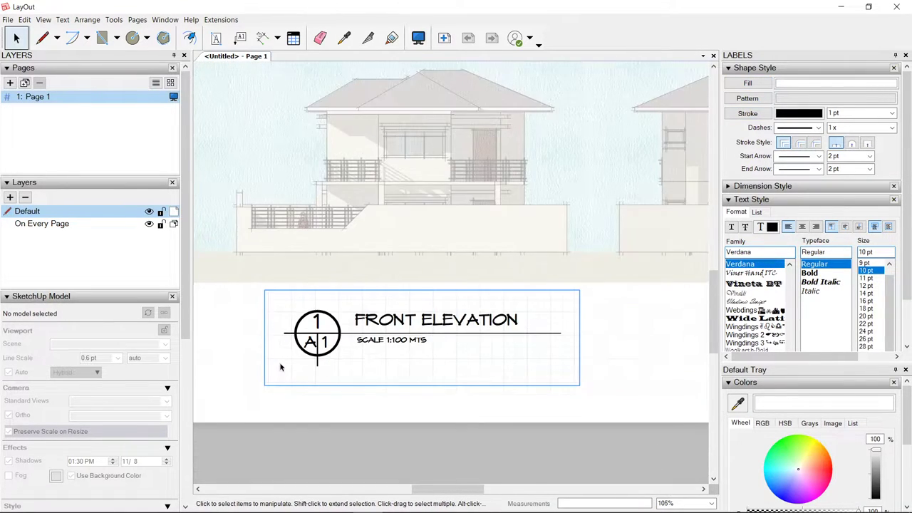
click(280, 363)
scroll(280, 362, down, 3)
click(340, 344)
ctrl+drag(349, 338, 532, 337)
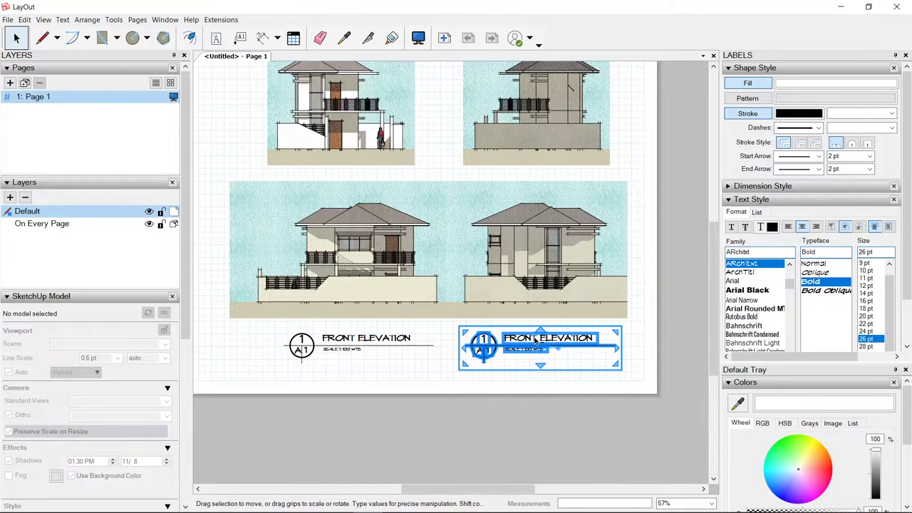
- Change the copied title's text to LEFT-SIDE ELEVATION
scroll(535, 342, up, 4)
double_click(531, 341)
double_click(502, 342)
double_click(498, 342)
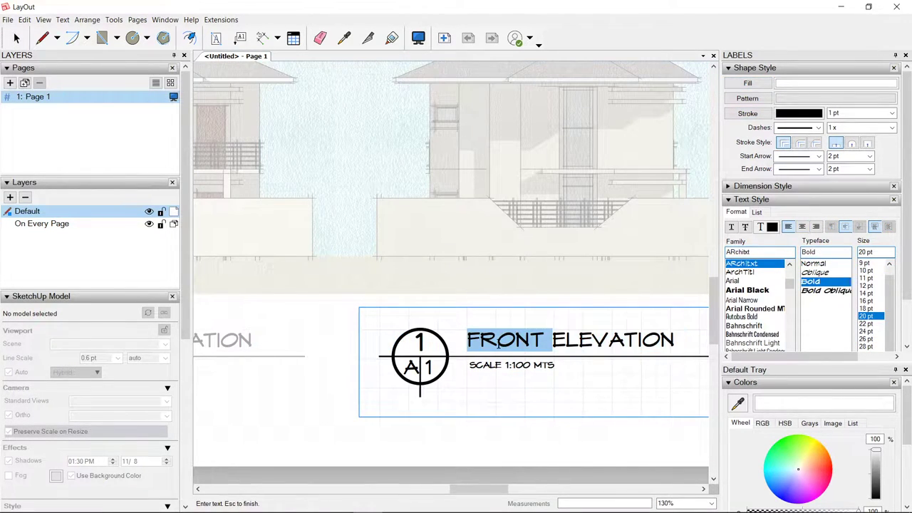
text(LEFT SIDE)
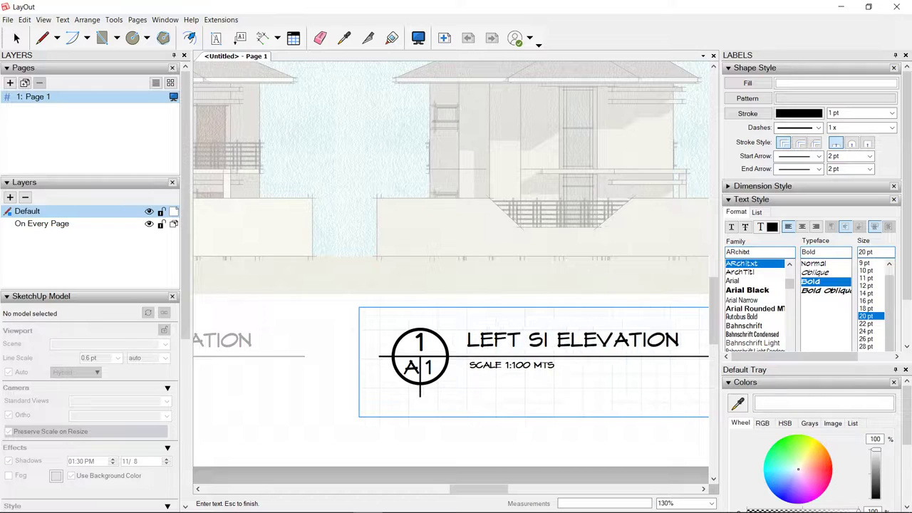
key(BackSpace)
text(-SIDE)
key(Escape)
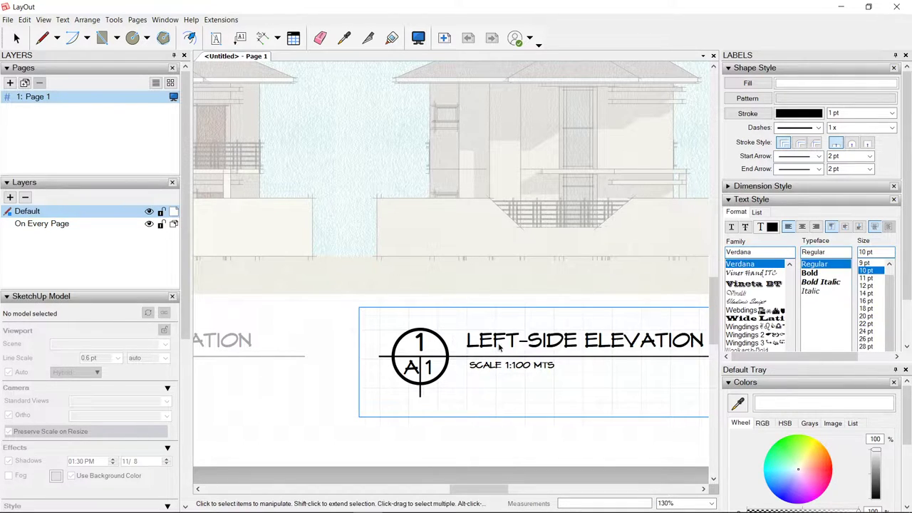
click(536, 288)
- Change the upper number in the LEFT-SIDE ELEVATION title circle to 2
scroll(536, 288, down, 6)
scroll(502, 301, up, 5)
double_click(512, 297)
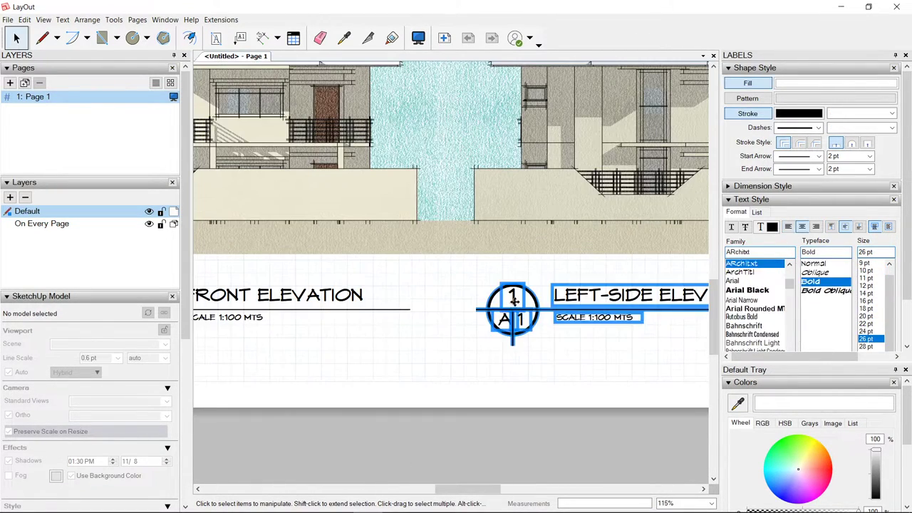
double_click(512, 297)
text(2)
key(Escape)
key(Escape)
scroll(516, 313, down, 3)
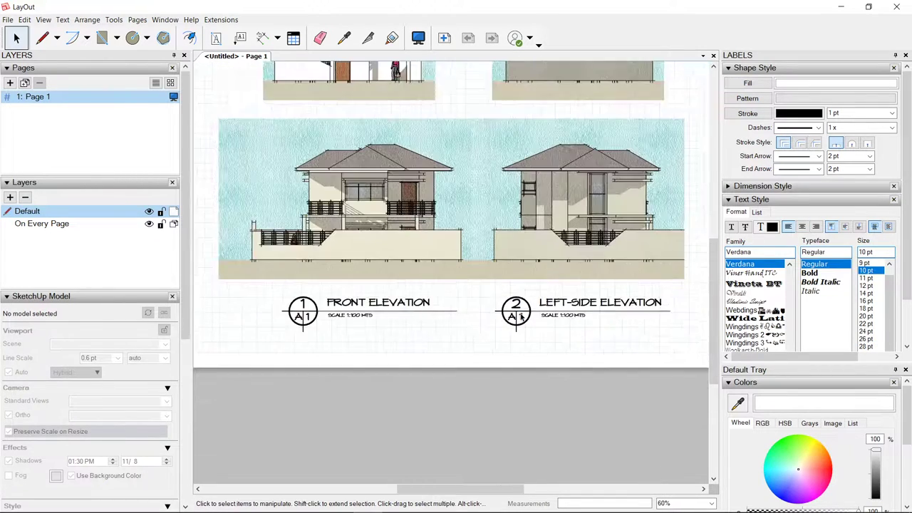
middle_drag(477, 300, 491, 369)
scroll(419, 382, up, 1)
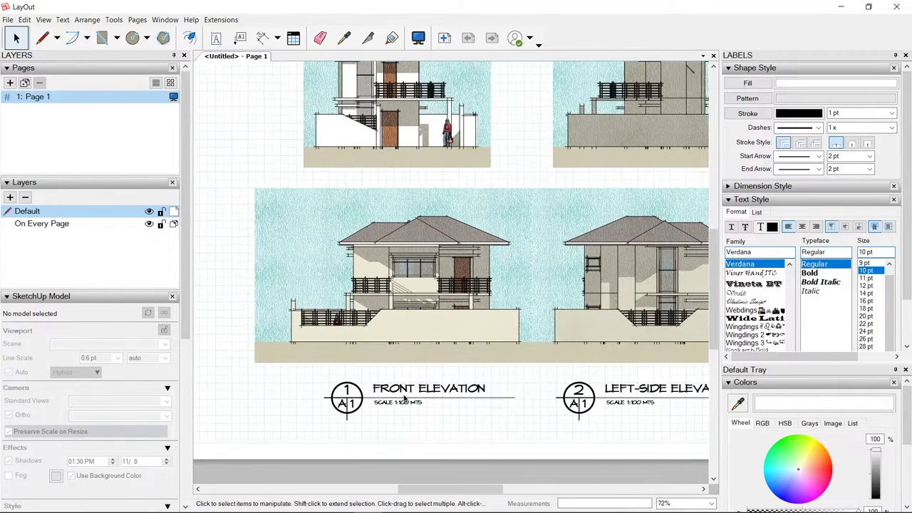
- Move the FRONT ELEVATION title beneath the front elevation in the upper row and the LEFT-SIDE ELEVATION title beneath the left-side elevation
click(419, 382)
drag(418, 382, 418, 169)
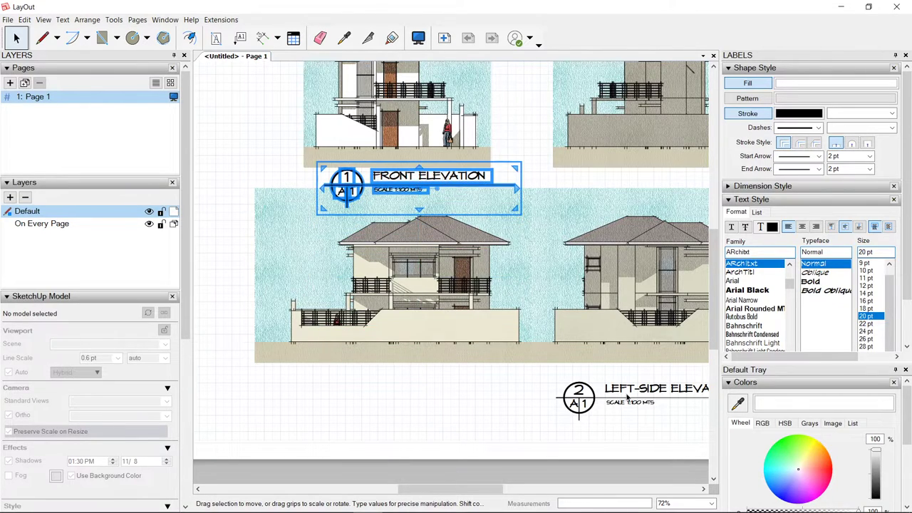
click(630, 397)
drag(420, 393, 419, 389)
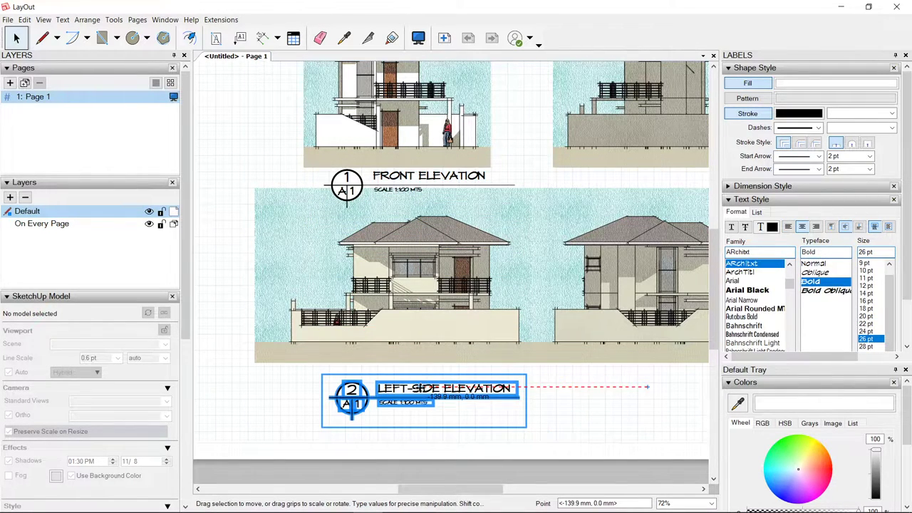
- Align the FRONT ELEVATION and LEFT-SIDE ELEVATION title groups vertically with each other
shift+click(420, 175)
right_click(420, 175)
mouse_move(470, 278)
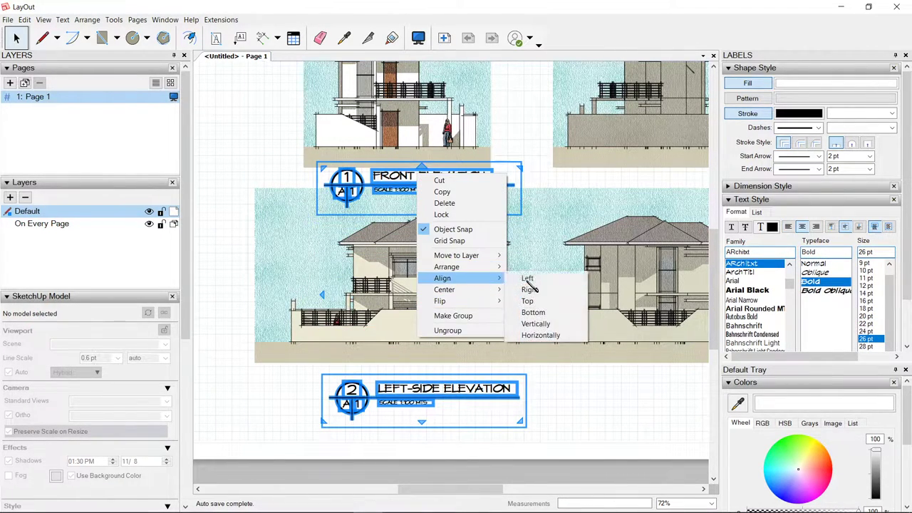
click(535, 323)
scroll(453, 273, down, 4)
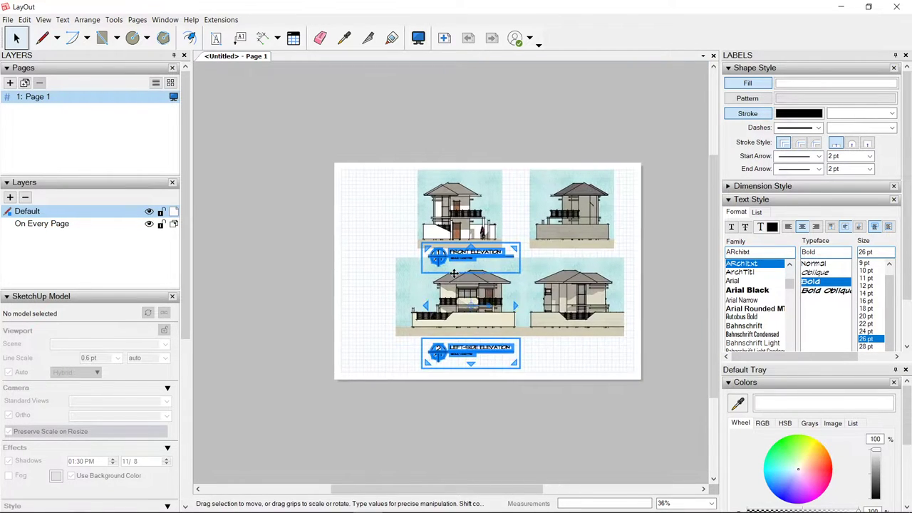
scroll(454, 274, up, 6)
scroll(577, 318, down, 2)
scroll(577, 319, up, 4)
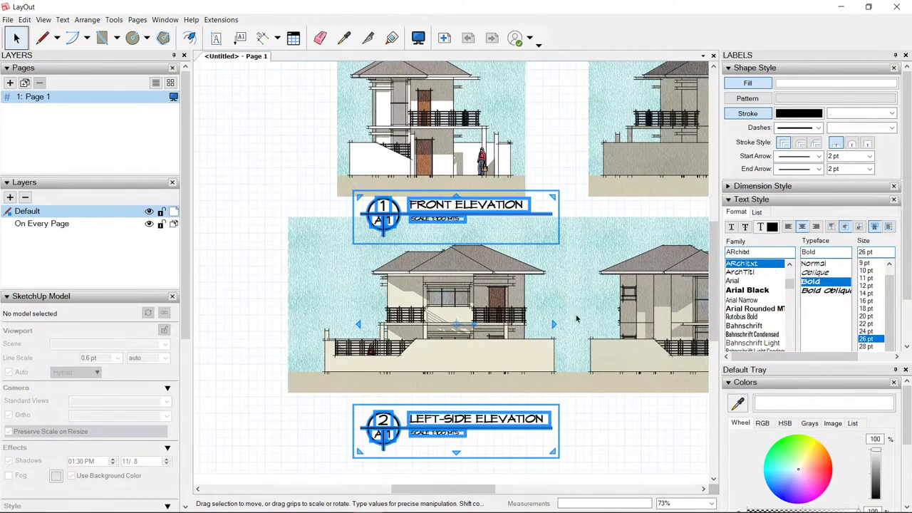
- Move both lower elevations together with the LEFT-SIDE ELEVATION title down the sheet by about 12 mm
click(581, 421)
click(599, 328)
shift+click(459, 326)
scroll(449, 380, down, 2)
middle_drag(448, 380, 444, 335)
shift+click(429, 376)
mouse_move(450, 268)
mouse_down()
mouse_move(450, 297)
mouse_move(450, 282)
mouse_up()
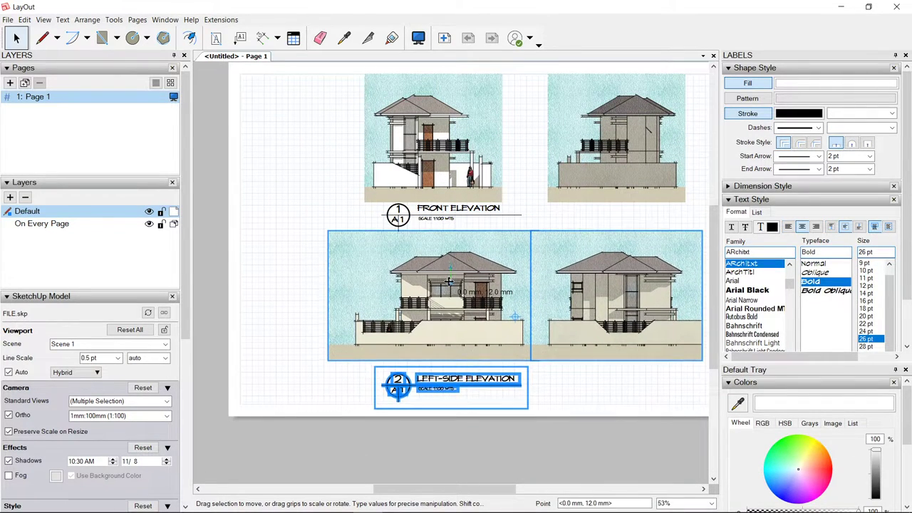
click(531, 425)
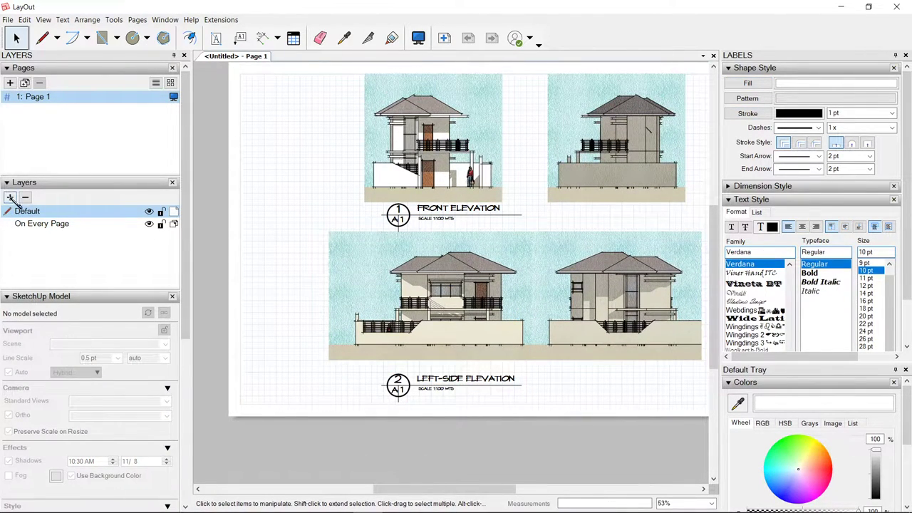
- Make On Every Page the active layer, add a second page to the document and return to Page 1
click(39, 223)
scroll(93, 229, down, 1)
scroll(269, 241, down, 3)
scroll(306, 206, up, 3)
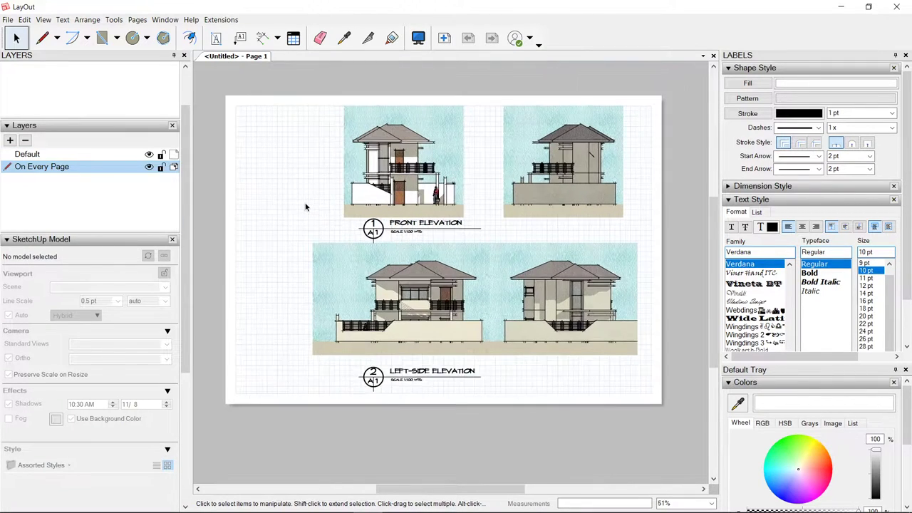
click(455, 40)
scroll(470, 183, down, 3)
scroll(498, 167, up, 2)
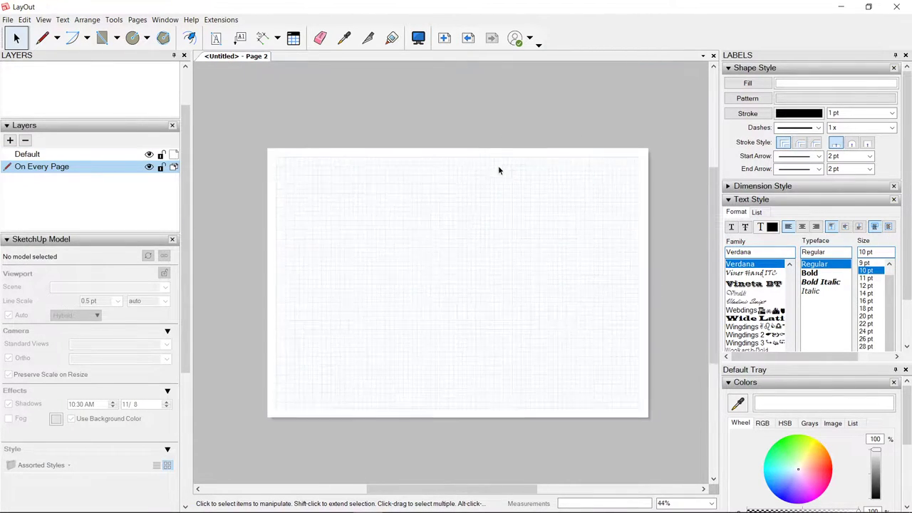
click(475, 39)
- Move the left-side elevation viewport to the On Every Page layer and compare Page 1 with Page 2
click(443, 335)
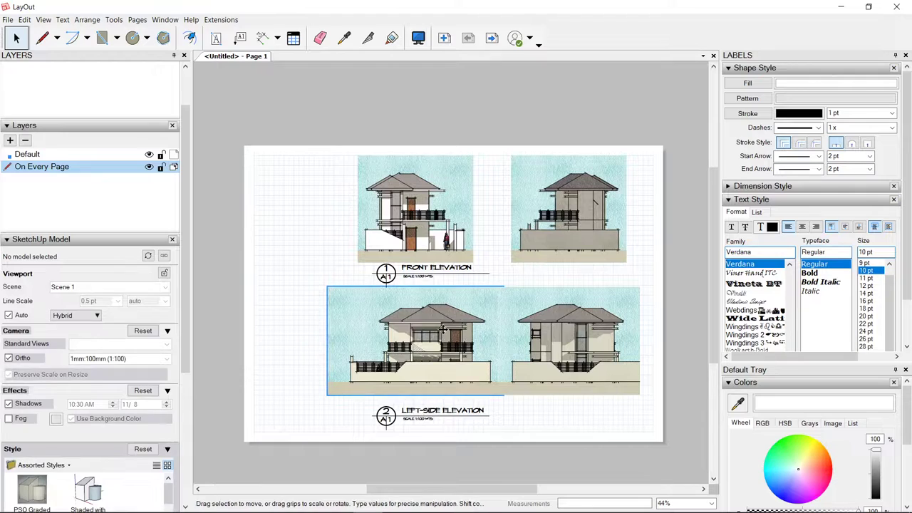
right_click(438, 329)
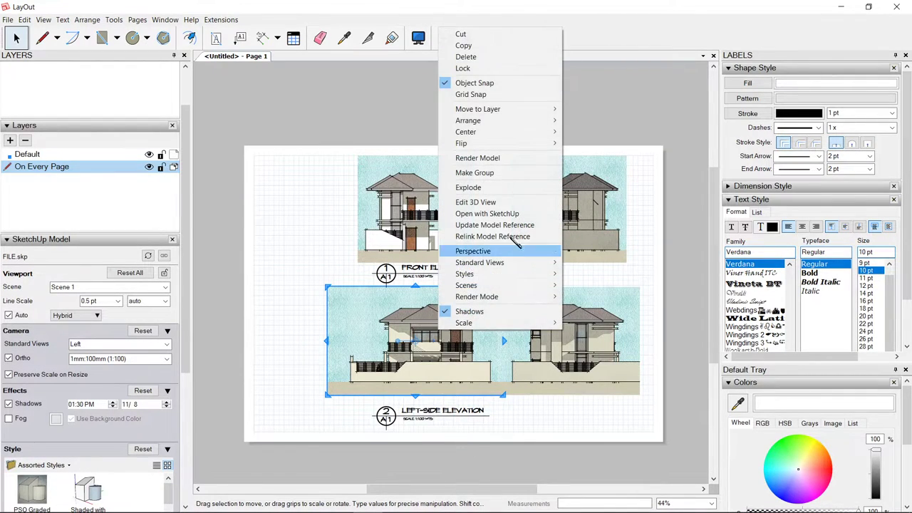
mouse_move(496, 109)
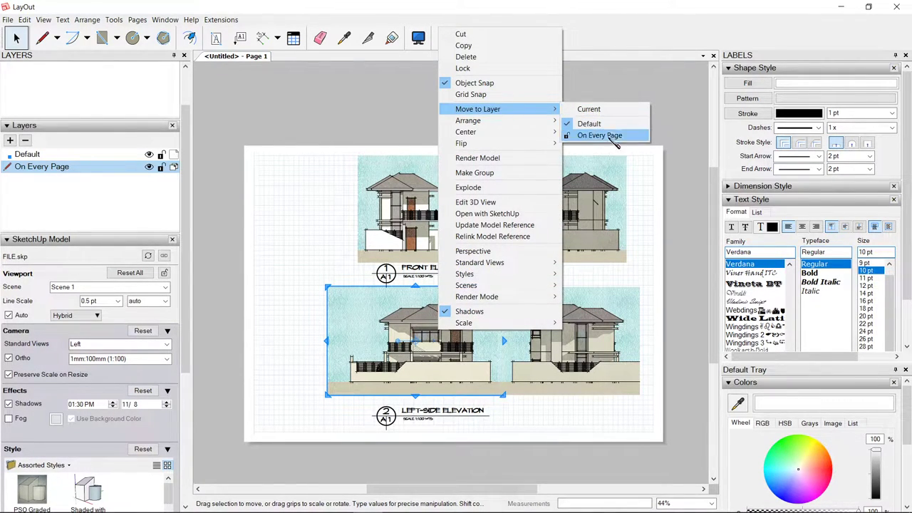
click(602, 135)
click(528, 118)
click(497, 39)
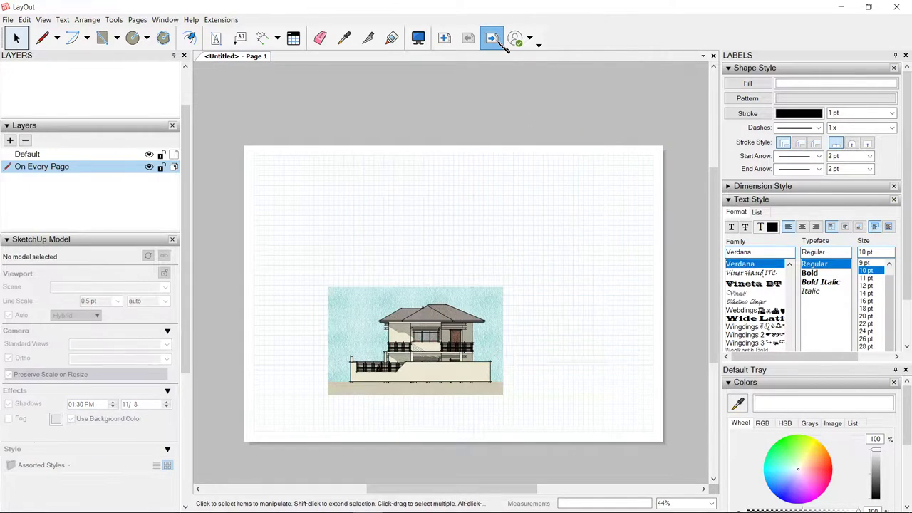
click(468, 38)
click(491, 38)
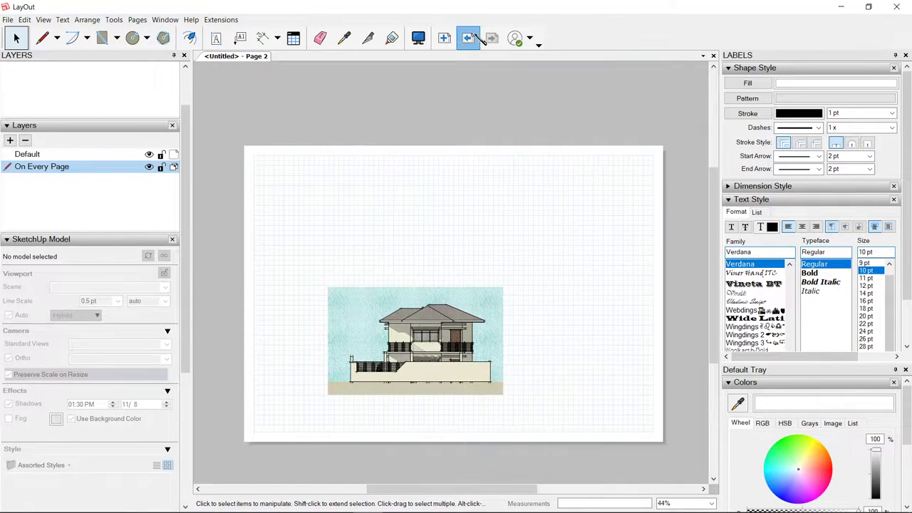
click(468, 38)
- Move the left-side elevation viewport back to the Default layer
right_click(352, 352)
right_click(430, 311)
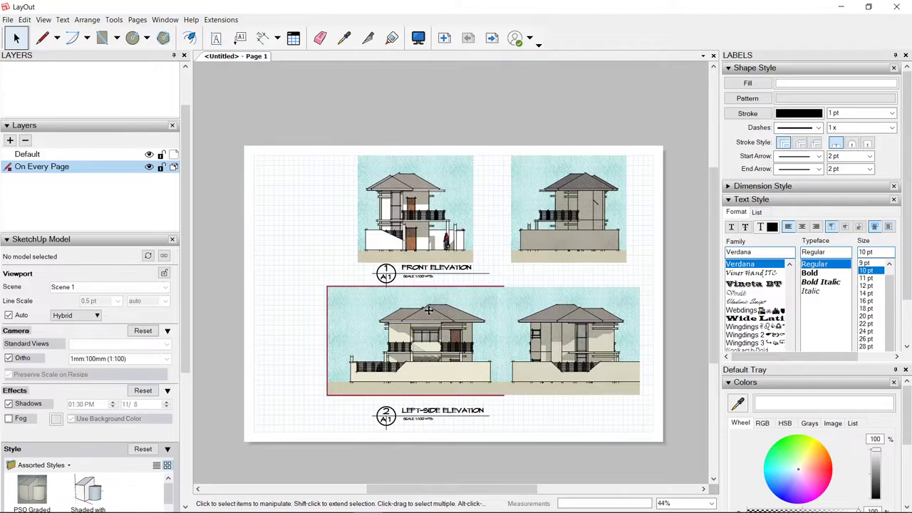
mouse_move(520, 92)
click(605, 105)
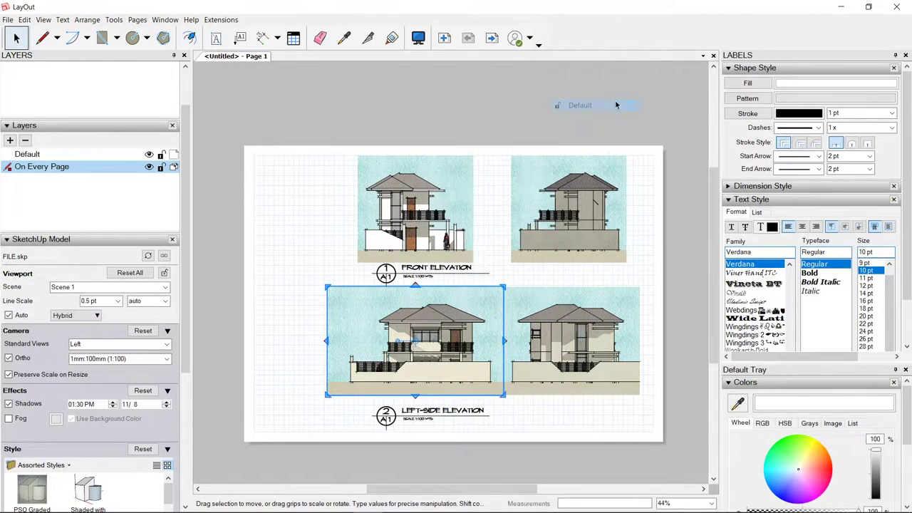
click(615, 105)
- Copy the left-side elevation viewport up and to the left, partly overlapping the sheet's left edge
middle_drag(437, 370, 477, 317)
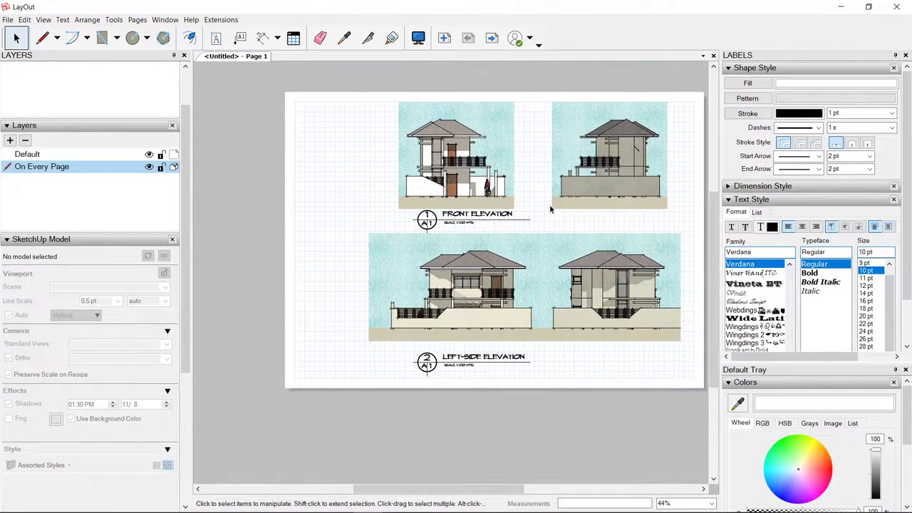
scroll(467, 360, up, 3)
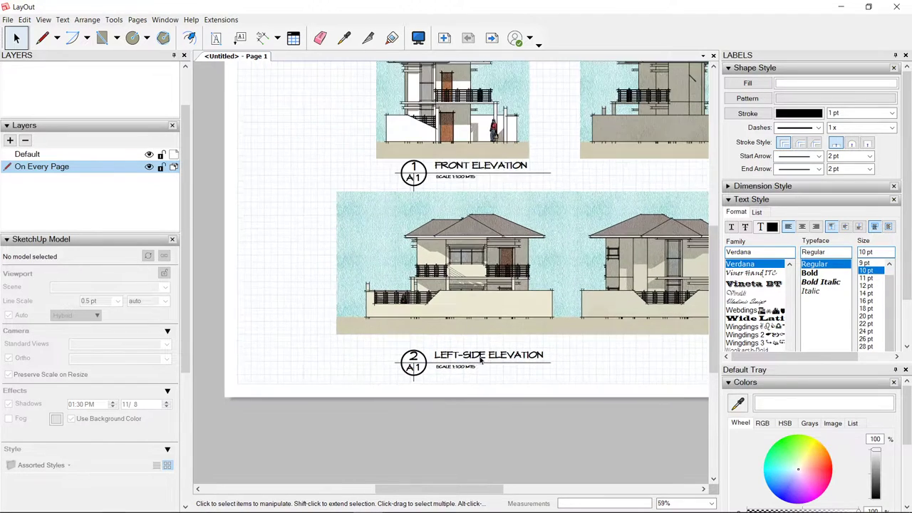
scroll(486, 348, down, 5)
scroll(501, 319, up, 3)
click(475, 261)
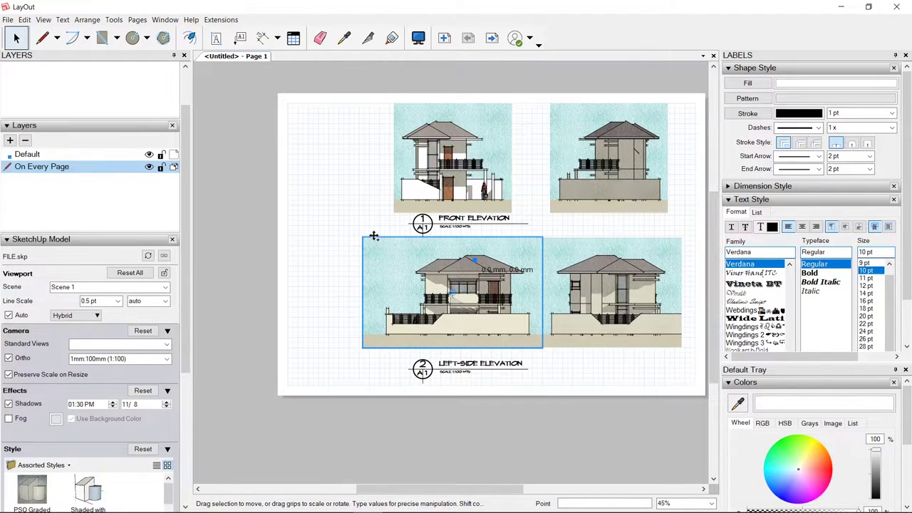
ctrl+drag(475, 261, 374, 236)
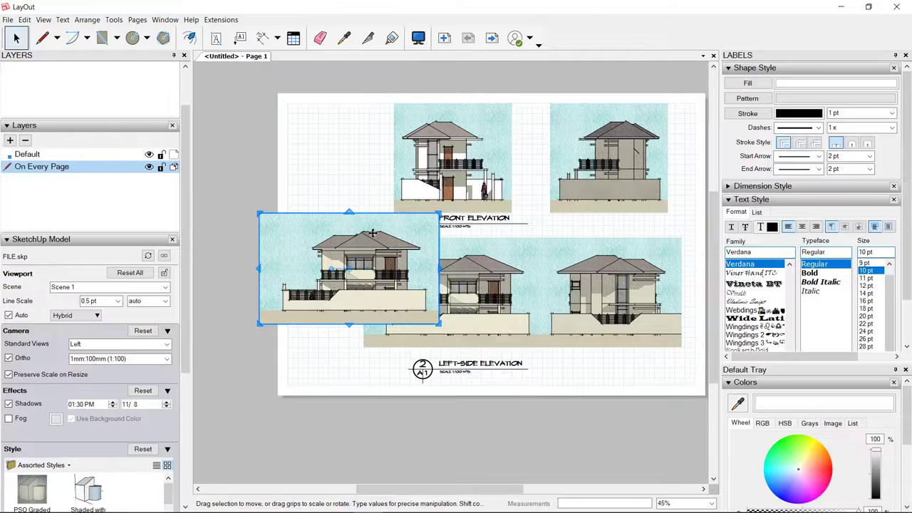
- Apply Simple Style from the Assorted Styles to the copied viewport
scroll(48, 345, down, 5)
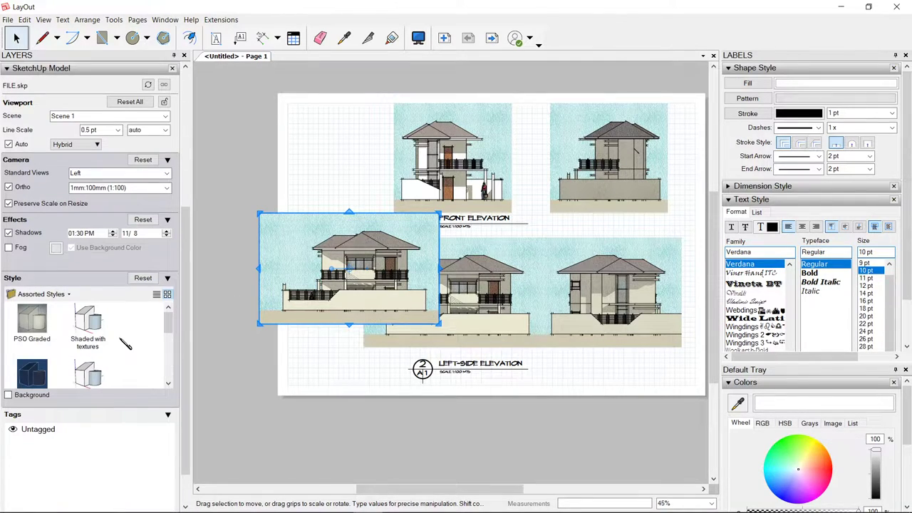
scroll(125, 350, down, 3)
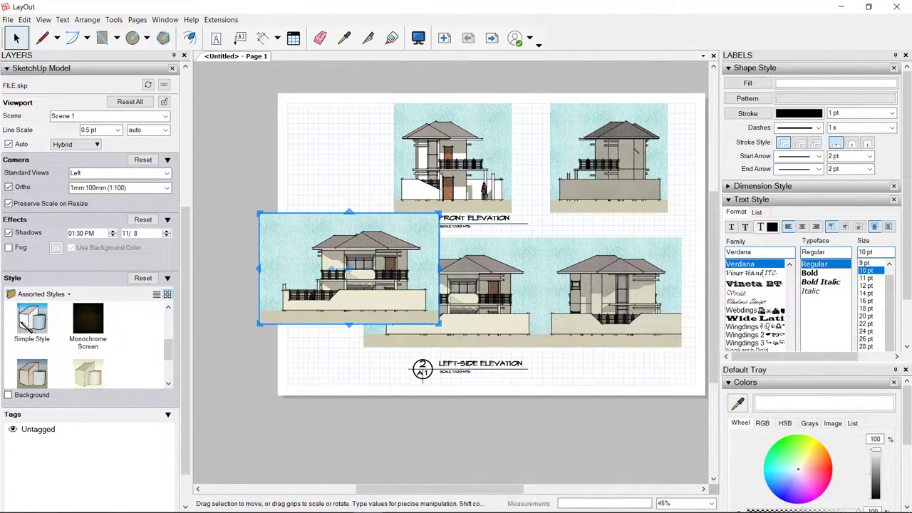
click(21, 322)
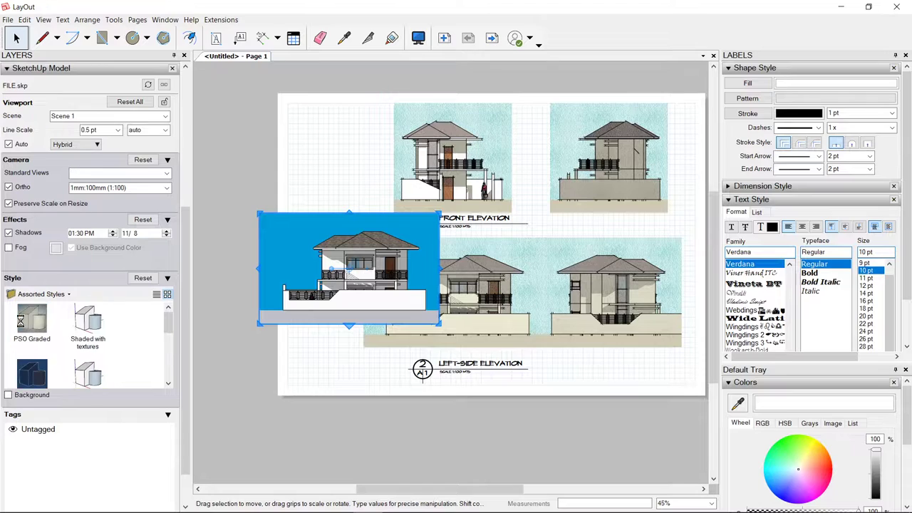
- Apply the Shaded with textures style from the Default Styles collection to the copied viewport
click(49, 295)
click(69, 341)
click(40, 295)
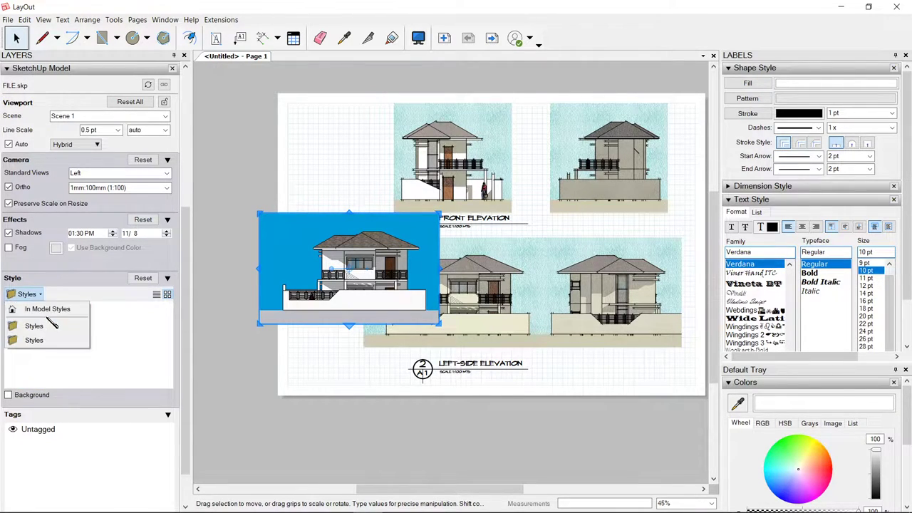
click(52, 334)
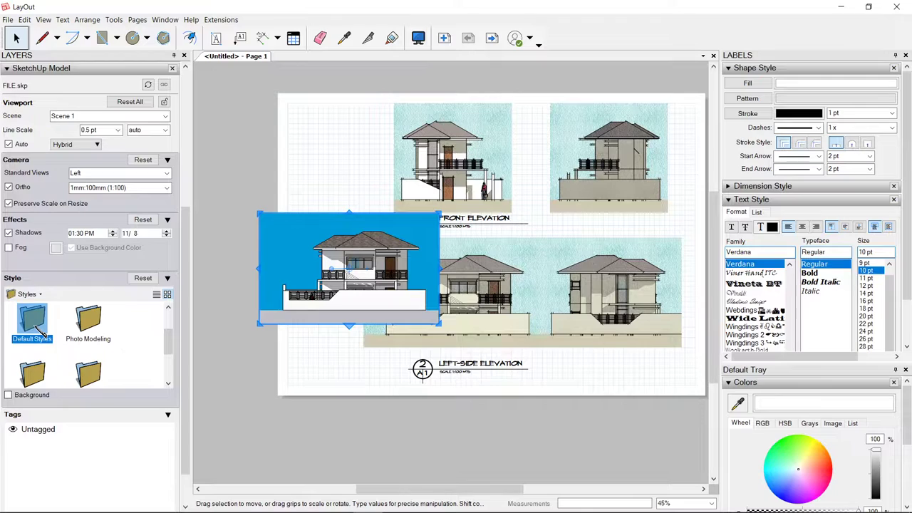
double_click(40, 329)
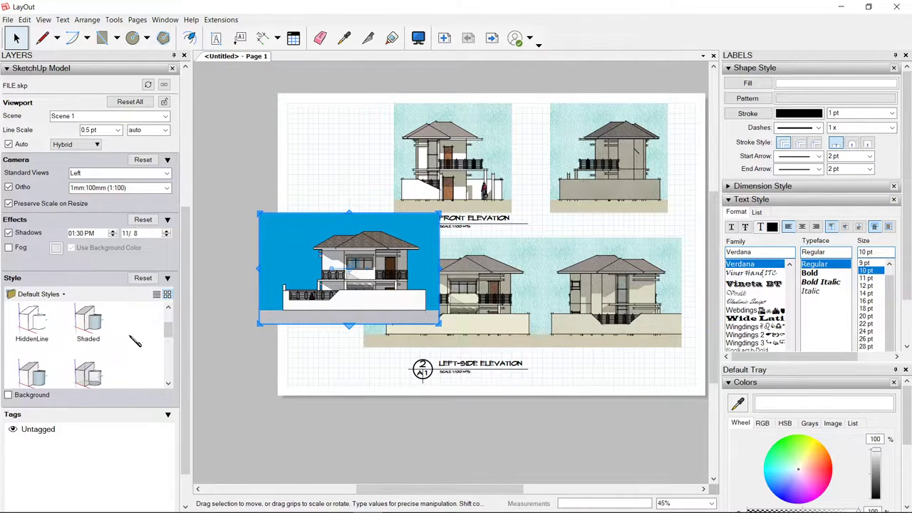
scroll(131, 337, down, 1)
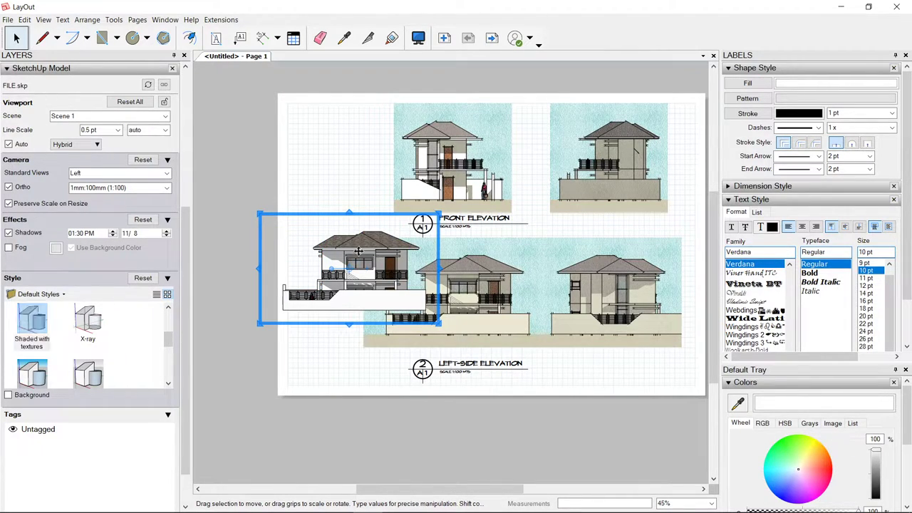
- Move the copied viewport to the middle of the sheet and switch its 3D view to perspective
drag(363, 250, 506, 225)
right_click(508, 226)
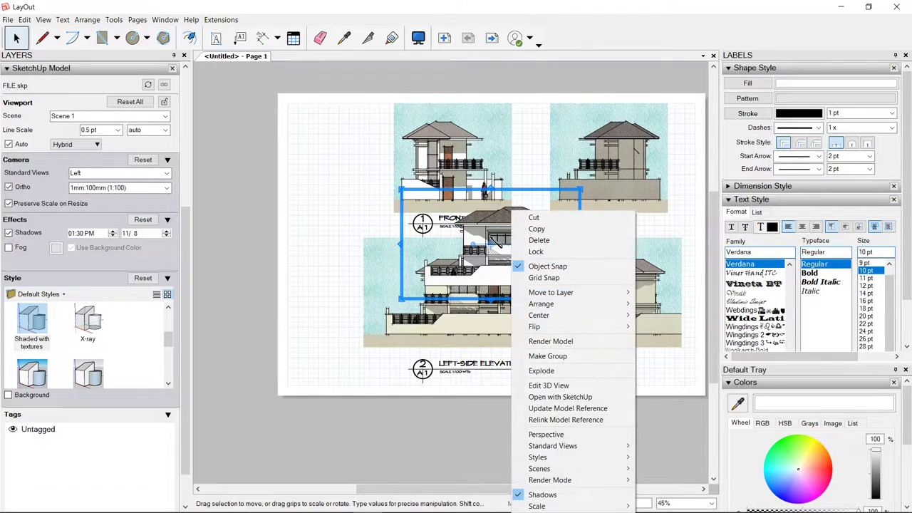
double_click(490, 236)
scroll(489, 235, down, 4)
right_click(498, 230)
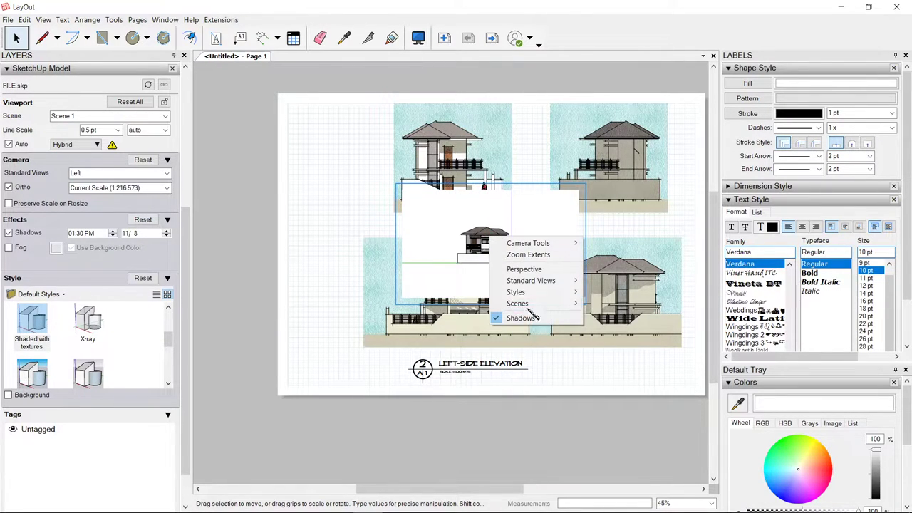
click(536, 268)
- Orbit and zoom the viewport's perspective to a raised corner view of the whole house and finish editing
mouse_move(506, 243)
mouse_down()
mouse_move(497, 249)
mouse_move(506, 264)
mouse_move(502, 189)
mouse_move(500, 258)
mouse_move(503, 217)
mouse_move(502, 255)
mouse_move(517, 213)
mouse_move(665, 223)
mouse_move(499, 220)
mouse_move(516, 253)
mouse_up()
scroll(498, 219, up, 2)
scroll(518, 243, down, 1)
click(526, 115)
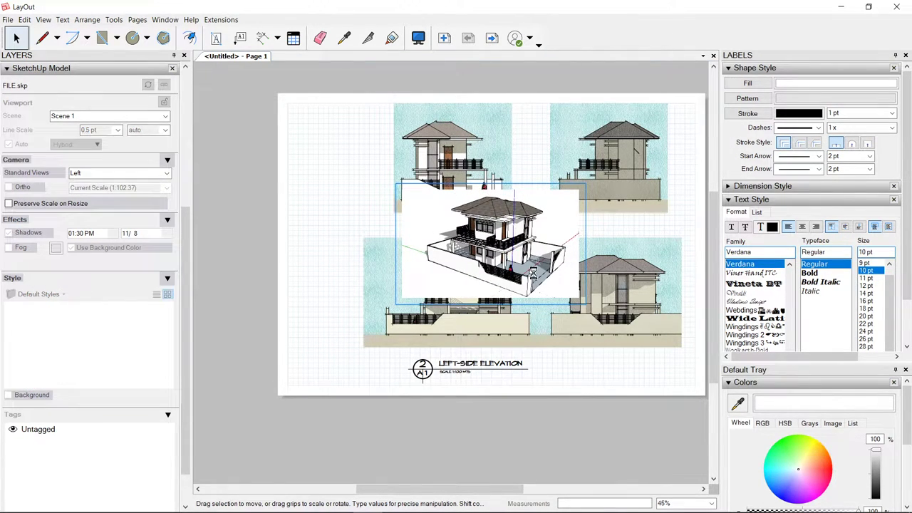
- Move the perspective viewport beside the front elevation and place a copy of it over the lower row's right-side elevation
click(489, 214)
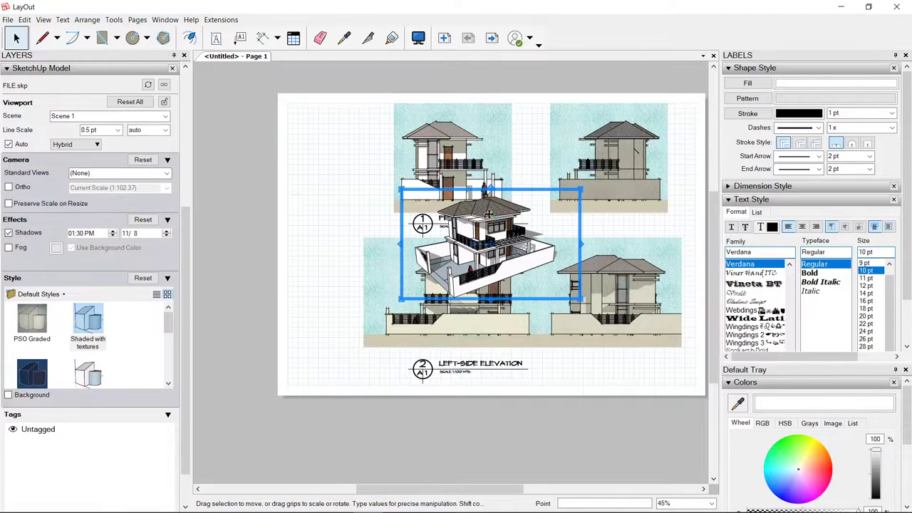
mouse_move(489, 214)
mouse_down()
mouse_move(354, 166)
mouse_move(363, 158)
mouse_move(399, 176)
mouse_move(366, 146)
mouse_move(373, 151)
mouse_up()
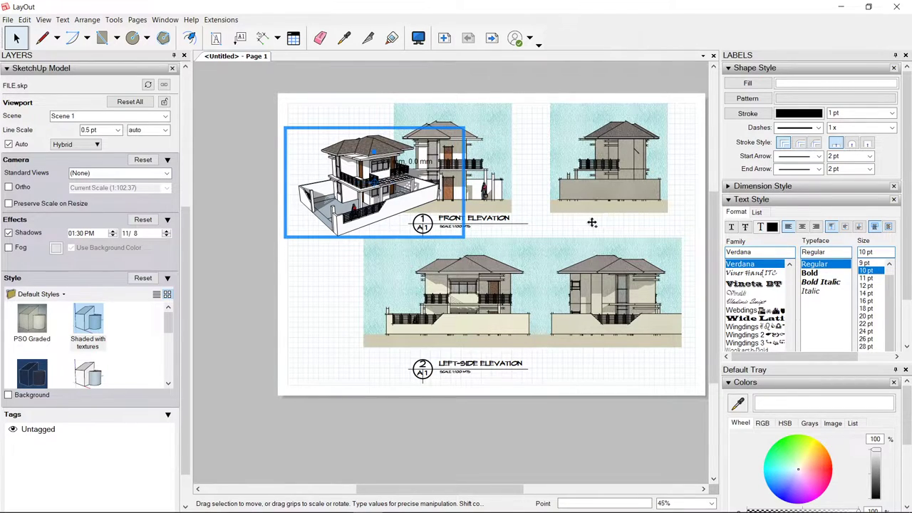
drag(592, 223, 590, 208)
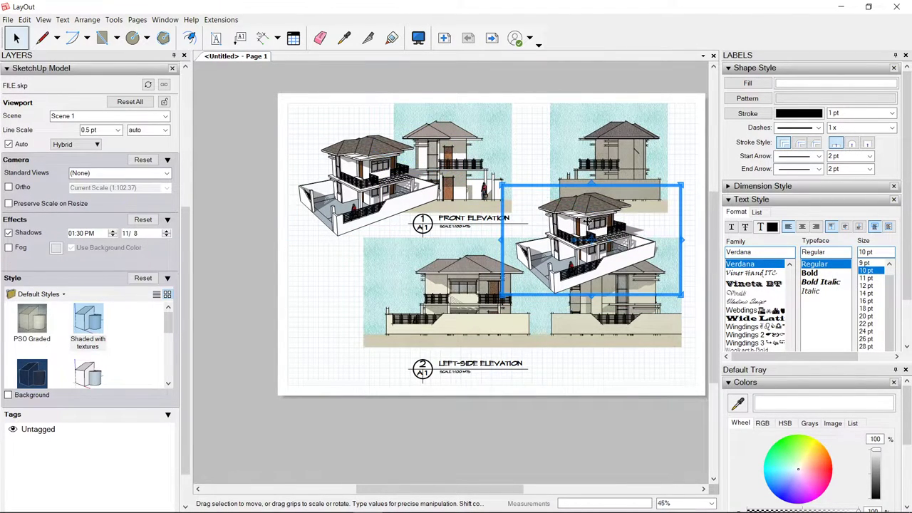
- Orbit and zoom the original perspective viewport to a close-up of the pergola and balcony, and finish editing
click(384, 161)
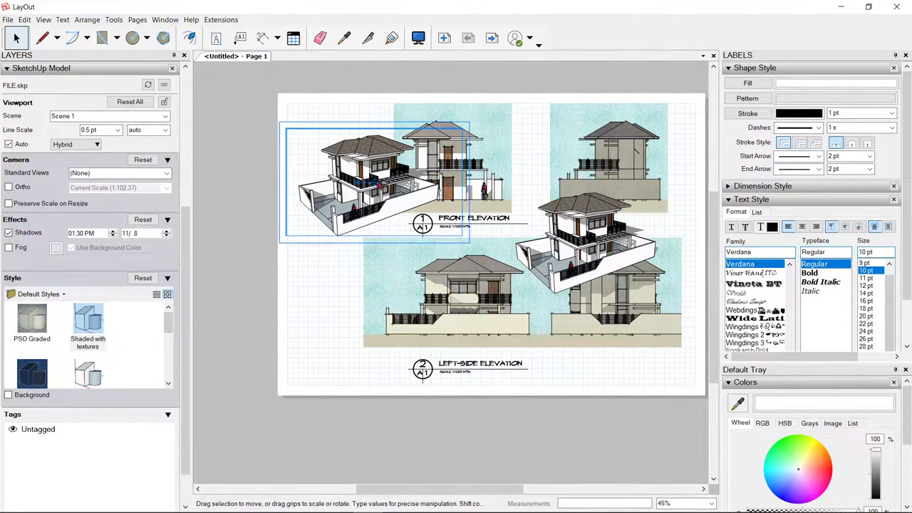
double_click(378, 190)
mouse_move(363, 195)
mouse_down()
mouse_move(289, 184)
mouse_move(399, 175)
mouse_move(407, 204)
mouse_move(359, 176)
mouse_move(341, 200)
mouse_up()
scroll(342, 200, up, 3)
click(447, 72)
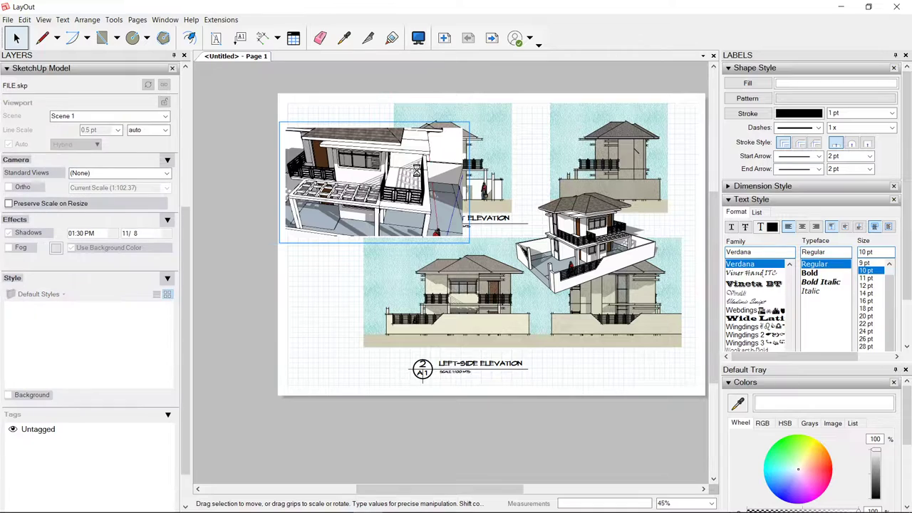
- Finish editing the pergola close-up viewport, scale it down and place it below and beside the front elevation
click(349, 278)
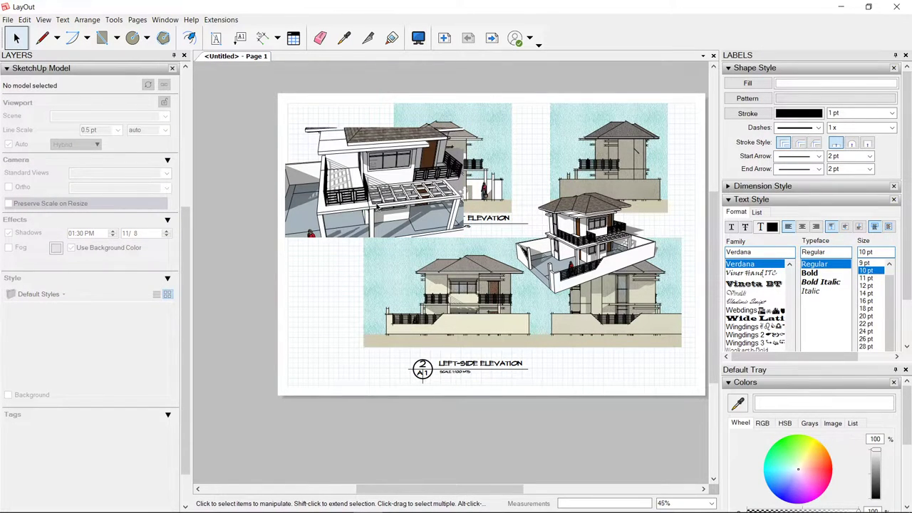
click(378, 207)
click(345, 271)
click(485, 219)
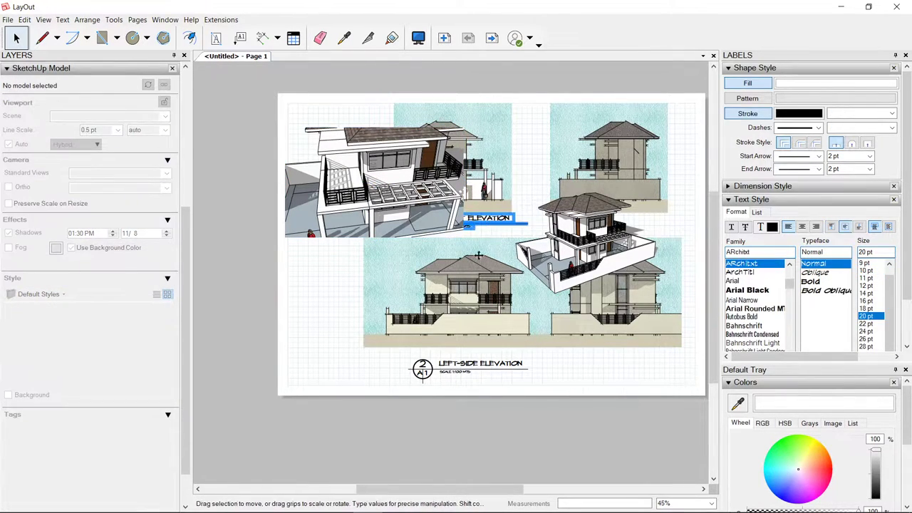
click(467, 365)
click(349, 299)
click(327, 162)
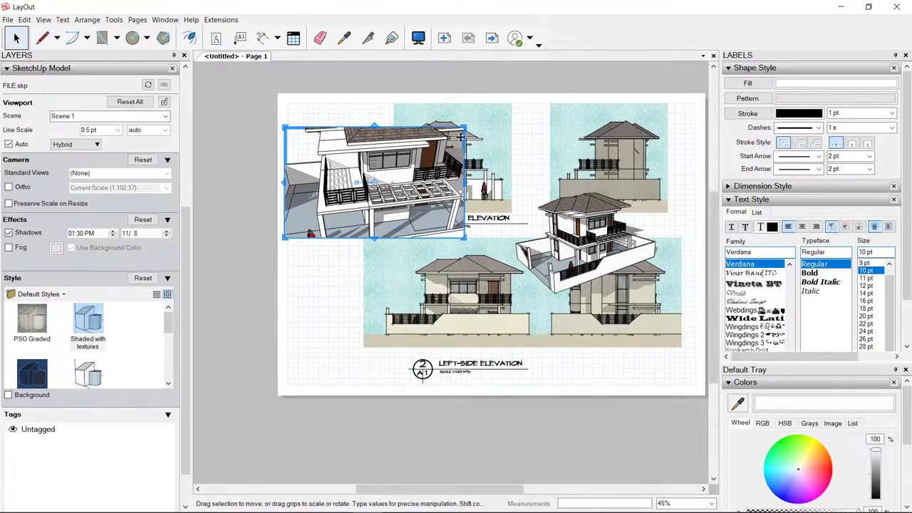
drag(466, 127, 417, 187)
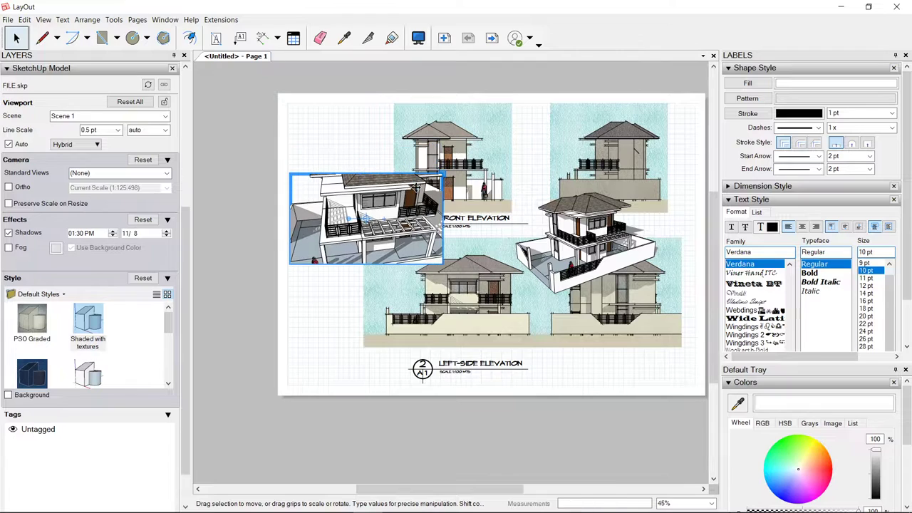
- Draw a circle centred on the pergola close-up viewport, nearly as tall as the viewport
key(c)
scroll(390, 214, up, 2)
click(376, 210)
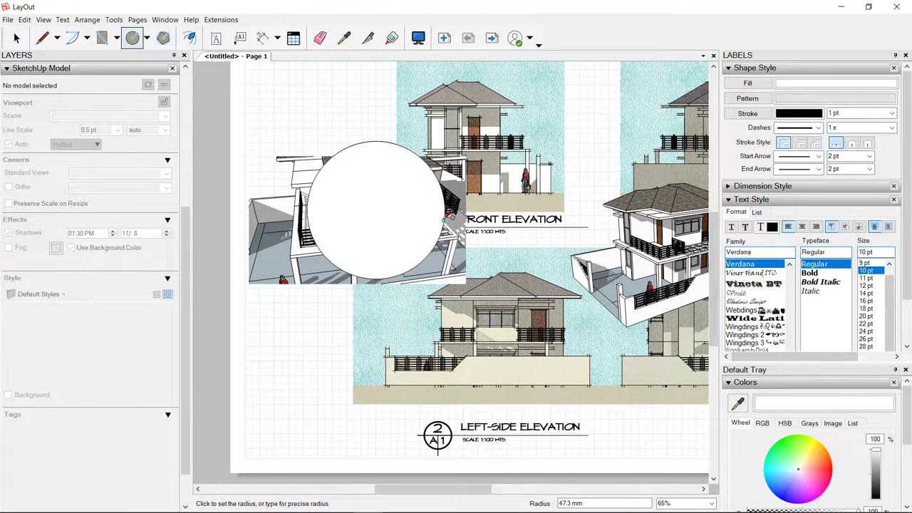
click(431, 203)
- Bring the circle to the front of the close-up viewport and move it slightly down to centre it over the view
key(space)
click(440, 205)
scroll(377, 155, up, 2)
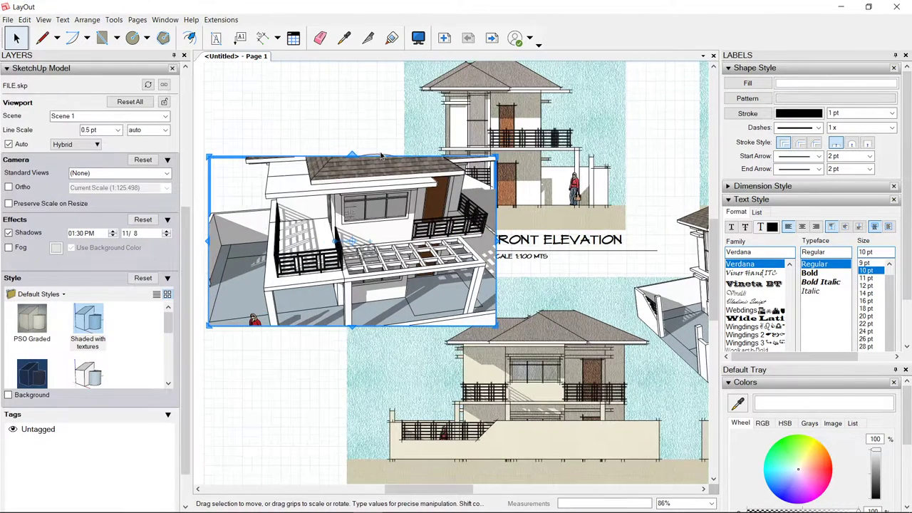
right_click(377, 154)
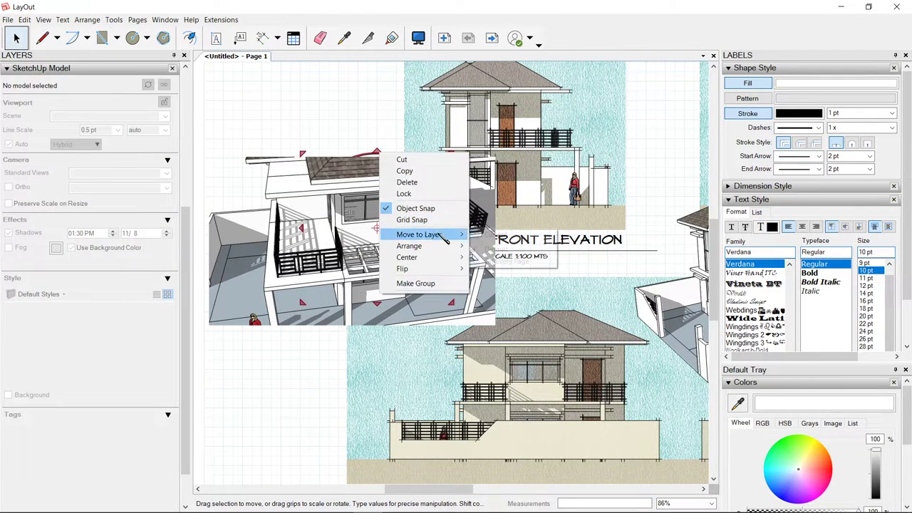
mouse_move(444, 237)
click(512, 249)
mouse_move(383, 163)
mouse_down()
mouse_move(383, 185)
mouse_move(382, 176)
mouse_up()
- Try to select the circle together with the close-up perspective viewport beneath it
shift+click(475, 168)
right_click(475, 169)
click(362, 216)
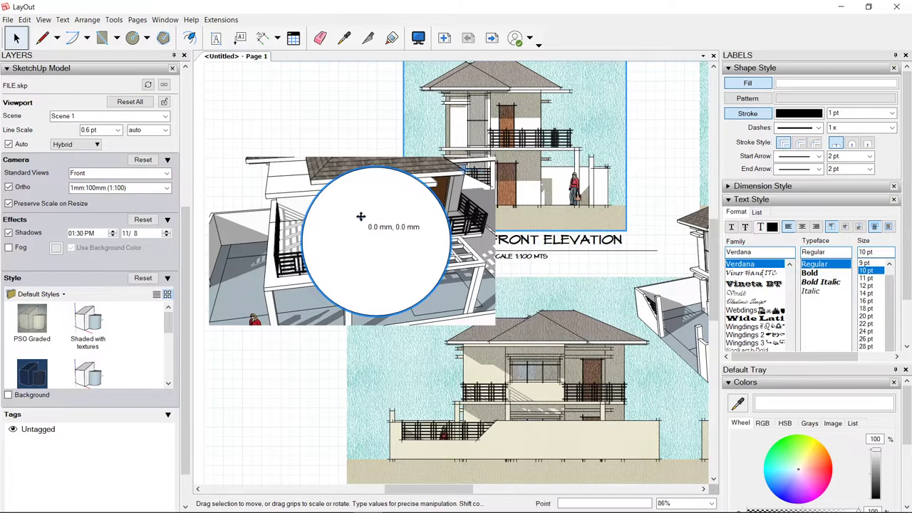
click(371, 220)
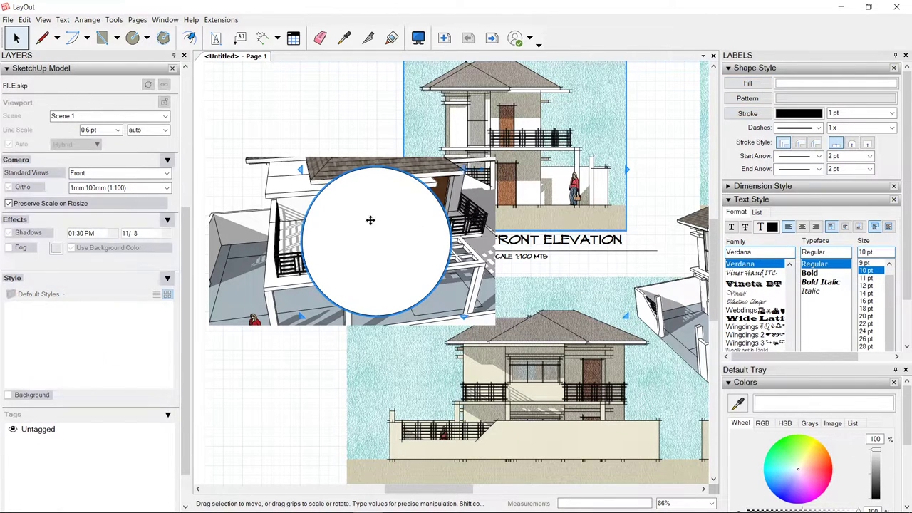
- Create a clipping mask that crops the close-up perspective viewport to the white circle
shift+click(250, 271)
right_click(251, 274)
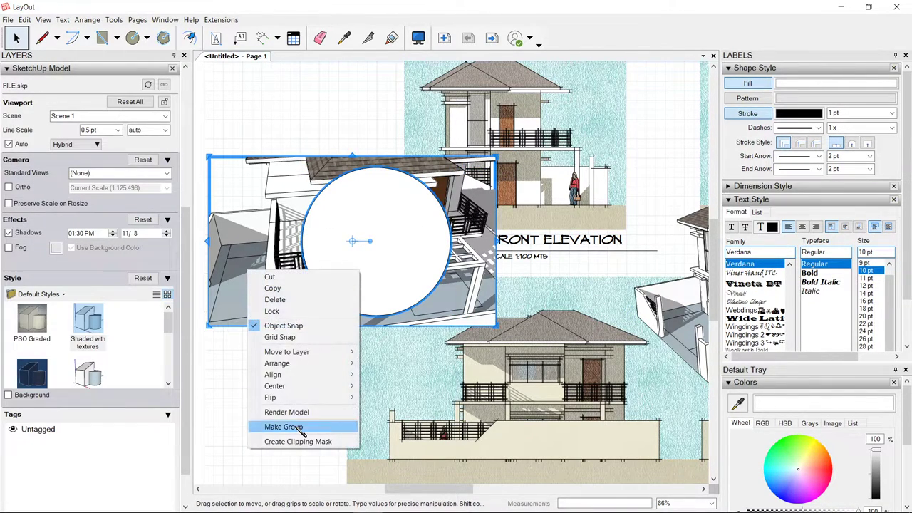
click(302, 443)
click(315, 359)
click(334, 267)
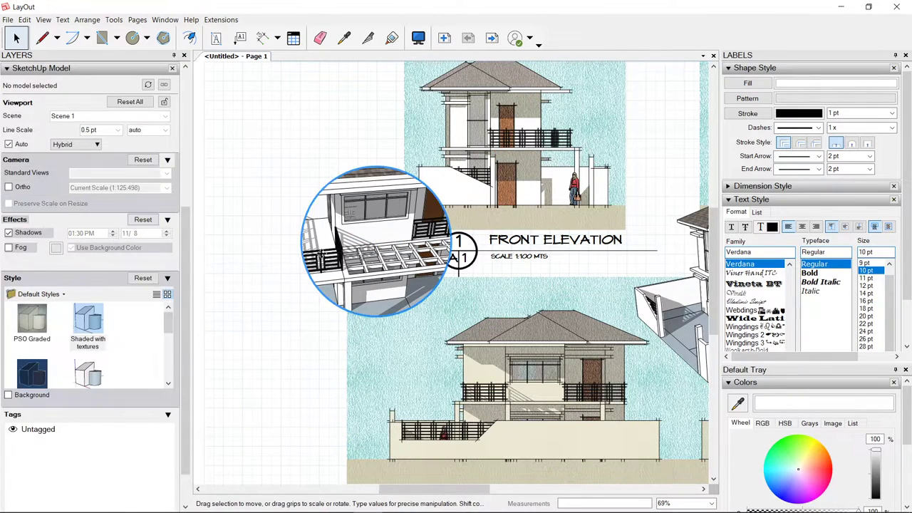
- Move the circular close-up view into the blank area left of the front elevation
click(285, 265)
scroll(325, 253, down, 2)
mouse_move(341, 222)
mouse_down()
mouse_move(300, 215)
mouse_move(289, 195)
mouse_up()
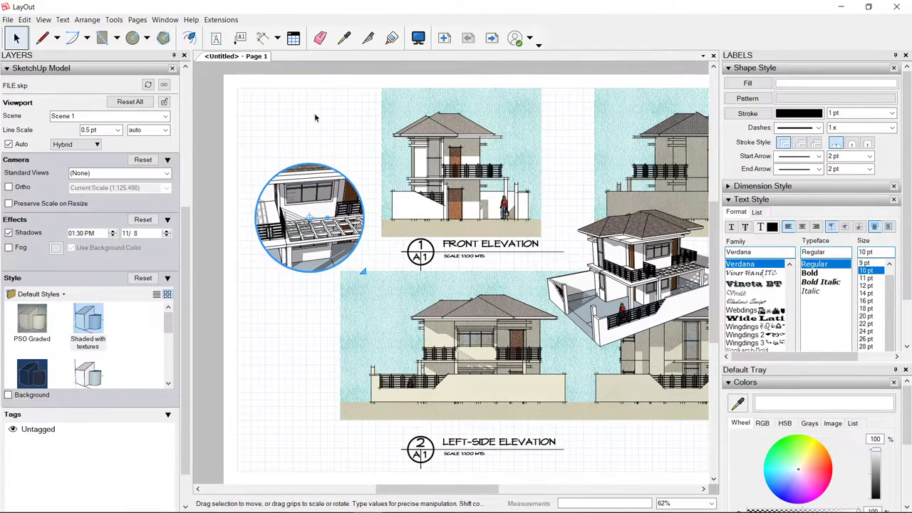
click(313, 114)
- Draw a curved line from the pergola in the circular view to the upper-floor slab of the front elevation
scroll(281, 162, up, 2)
key(l)
scroll(356, 220, up, 2)
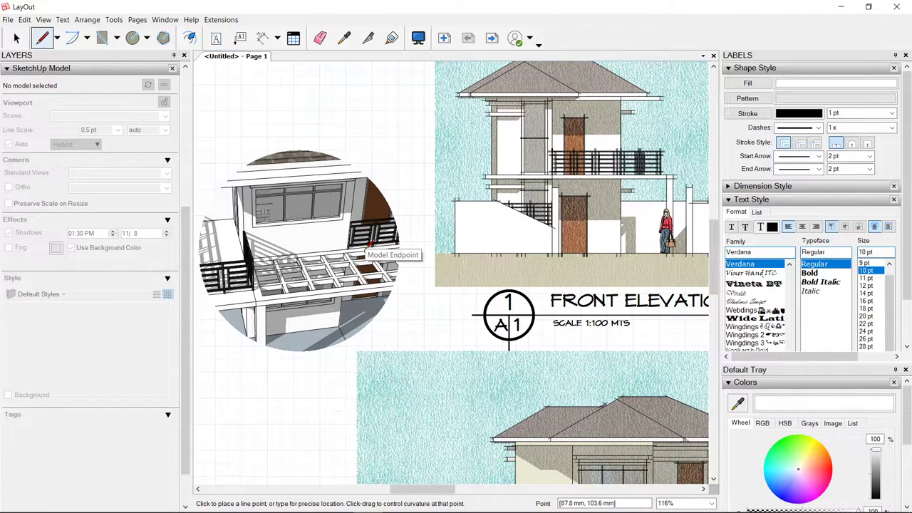
click(366, 250)
drag(366, 126, 366, 125)
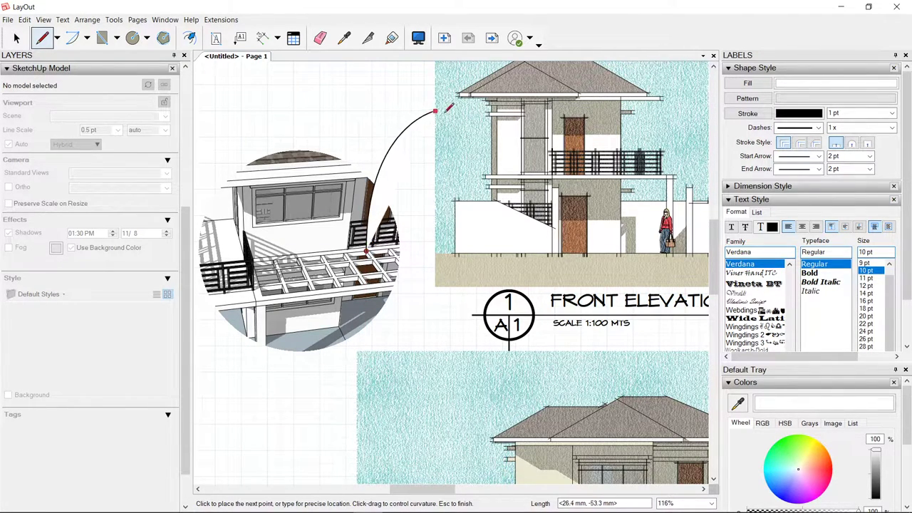
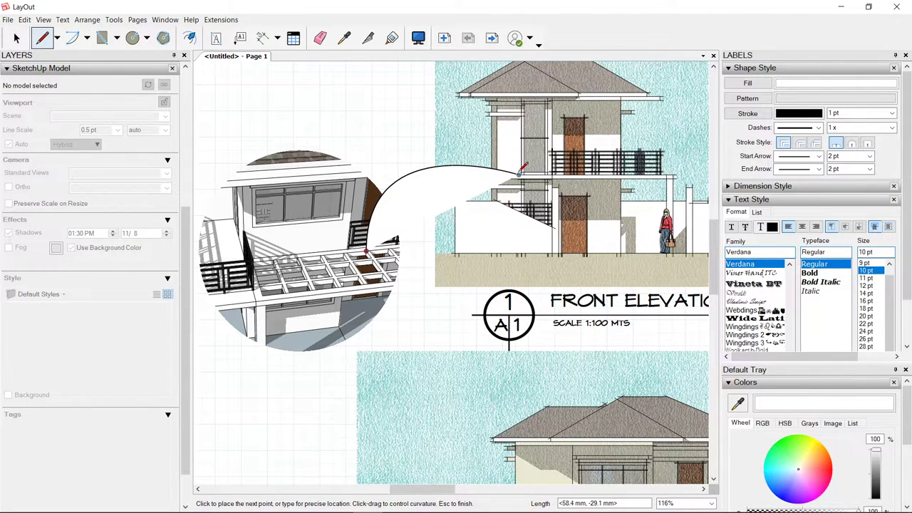
key(space)
- Bring the curved line to the front of the circular view and the front elevation
click(420, 171)
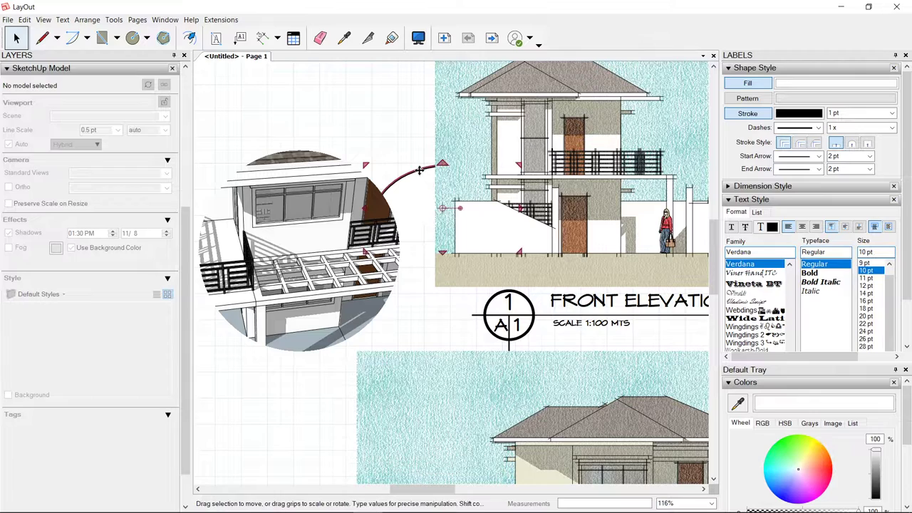
right_click(420, 171)
mouse_move(468, 255)
click(538, 269)
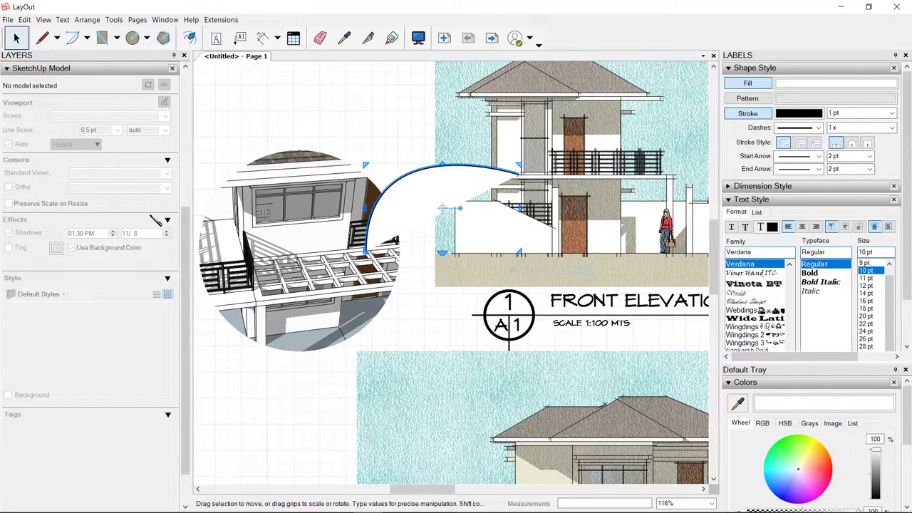
- Turn off the curved line's fill and set its stroke width to 2 pt
scroll(142, 227, up, 3)
click(50, 211)
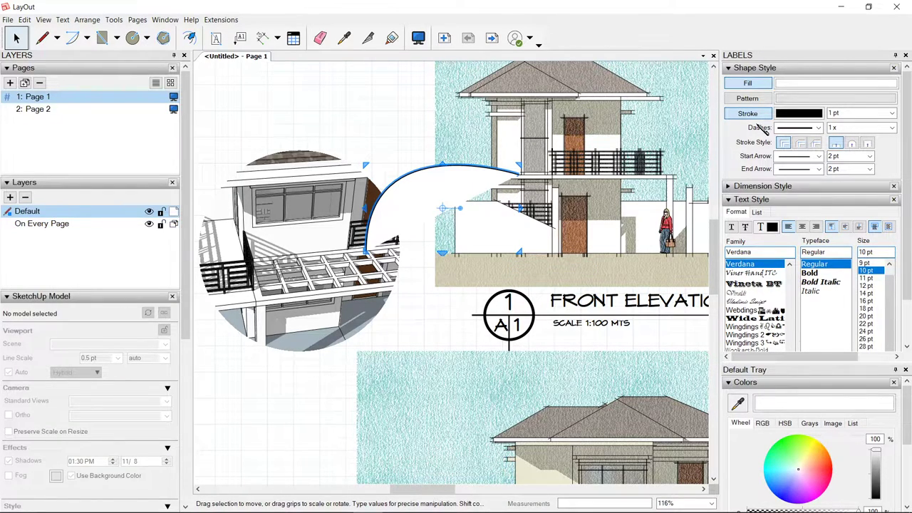
click(738, 83)
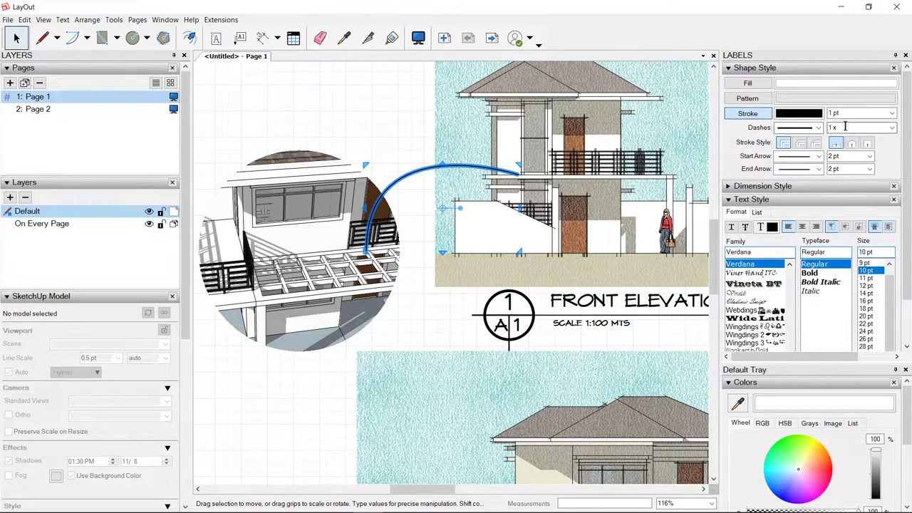
click(892, 114)
click(832, 168)
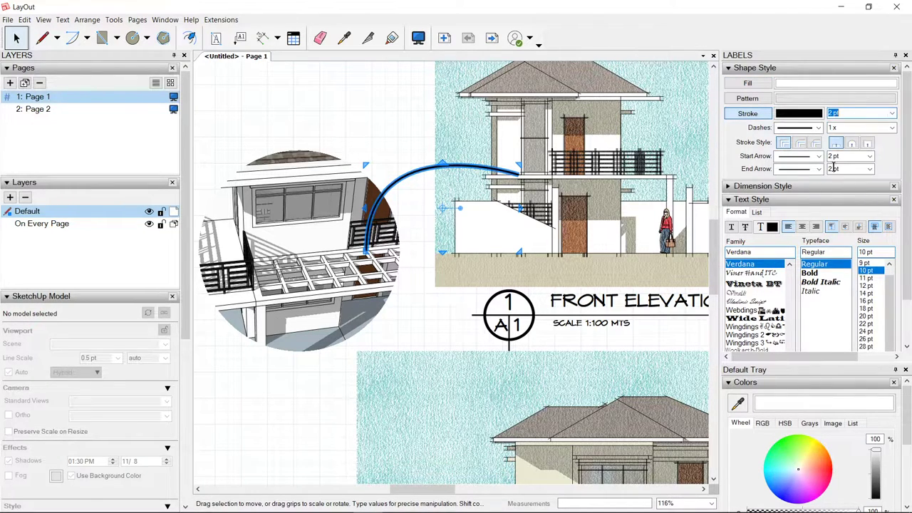
- Make the curved line dashed and give it solid arrowheads at both the start and the end
click(821, 127)
click(806, 153)
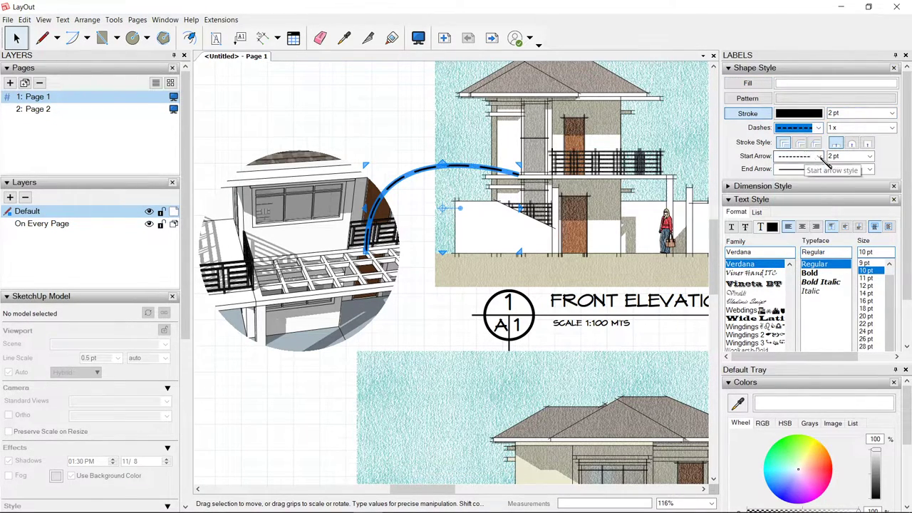
click(823, 168)
click(815, 189)
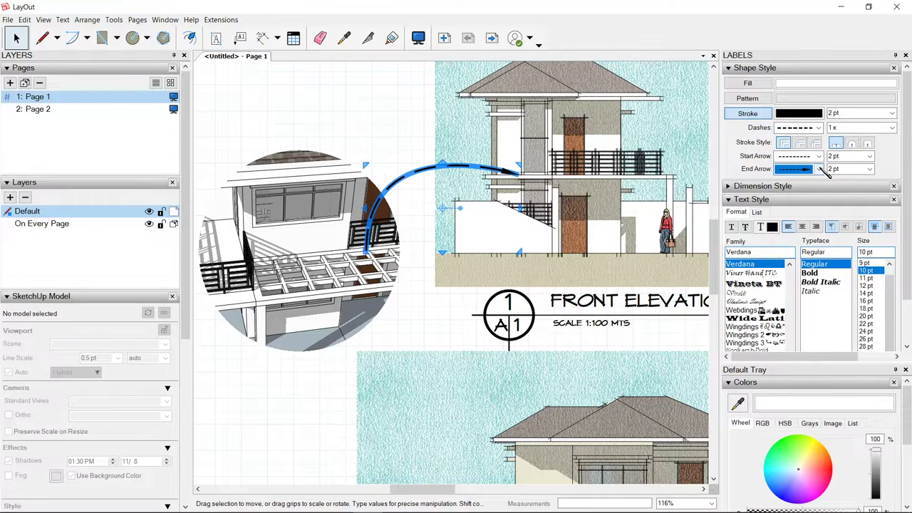
click(820, 156)
click(815, 177)
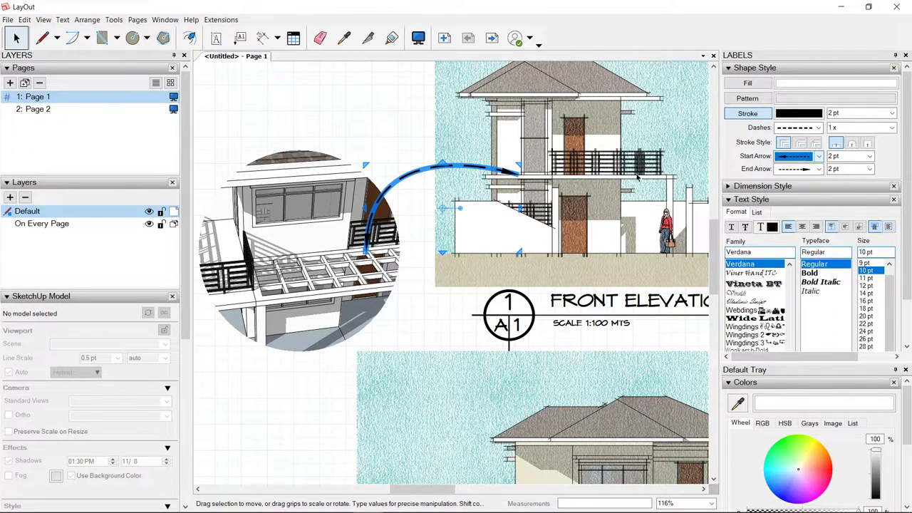
click(393, 113)
scroll(414, 198, down, 1)
scroll(414, 198, up, 1)
- Color the dashed arrow's stroke red with RGB values 255, 0, 0
click(417, 176)
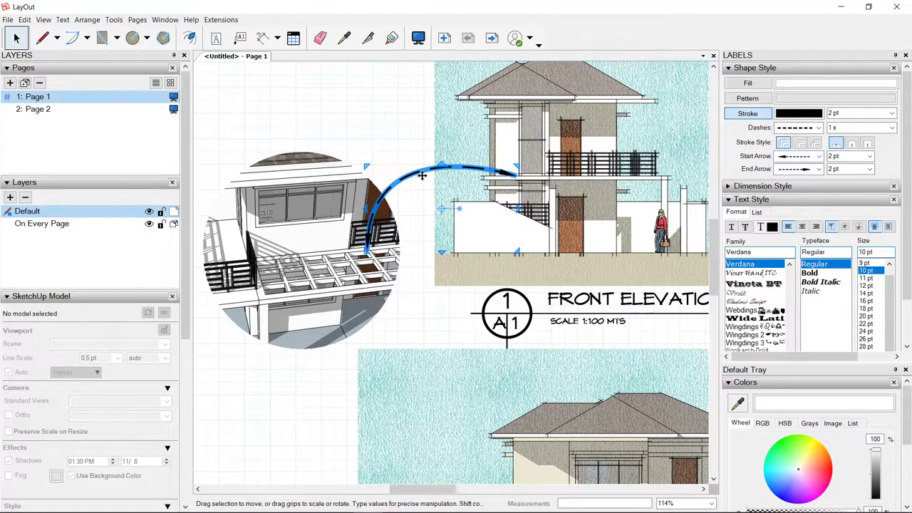
click(796, 116)
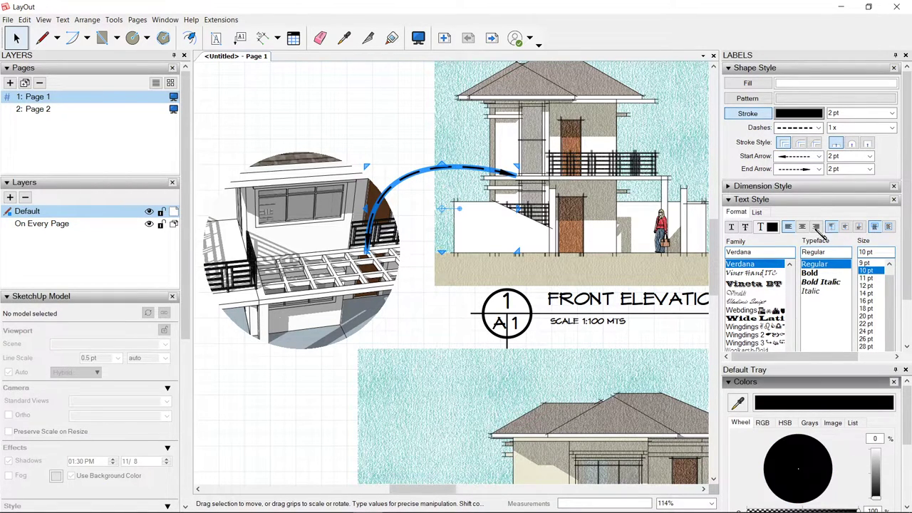
scroll(811, 408, down, 1)
scroll(811, 408, up, 1)
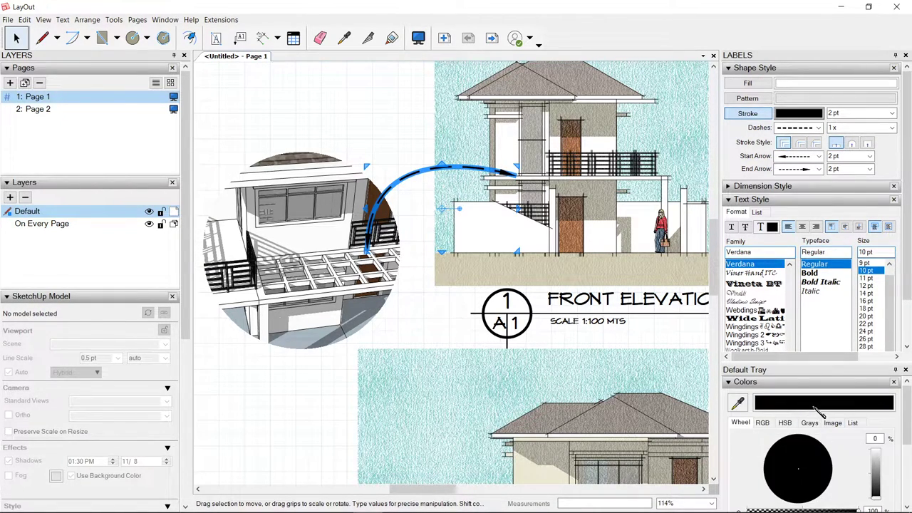
click(765, 423)
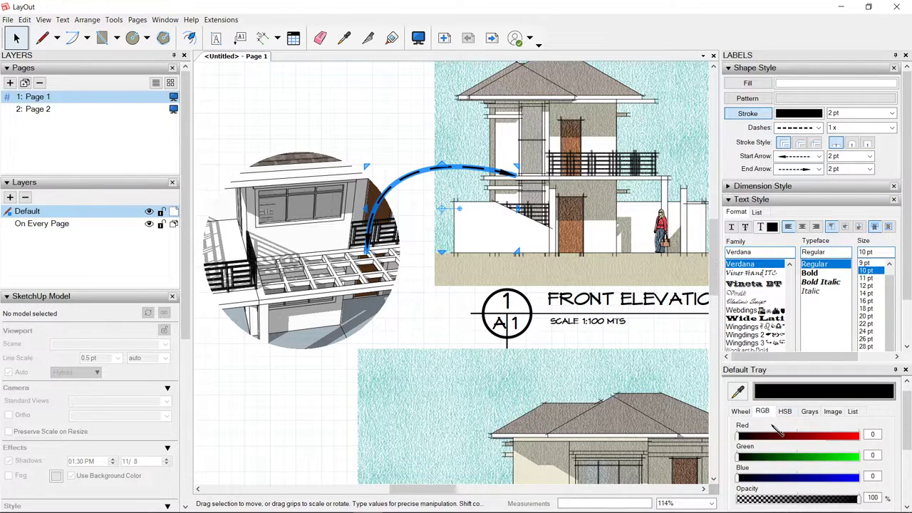
drag(853, 437, 884, 434)
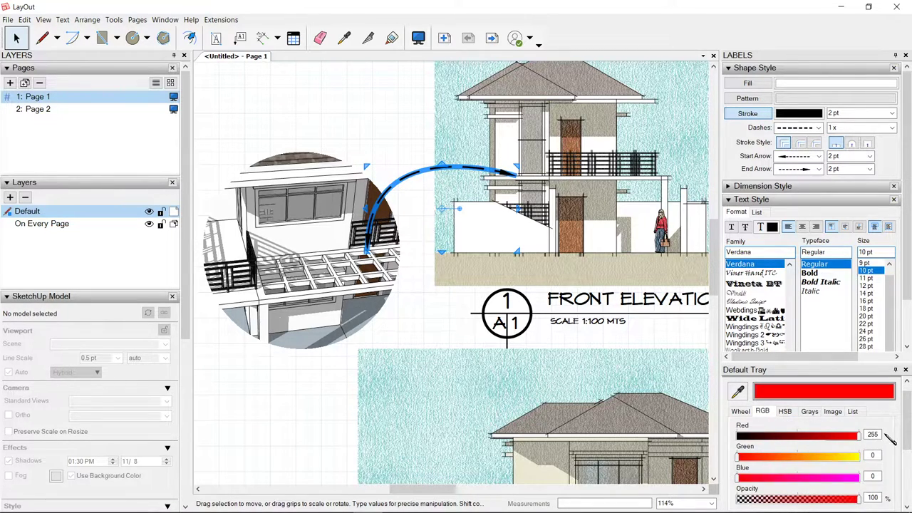
click(798, 116)
drag(812, 447, 875, 449)
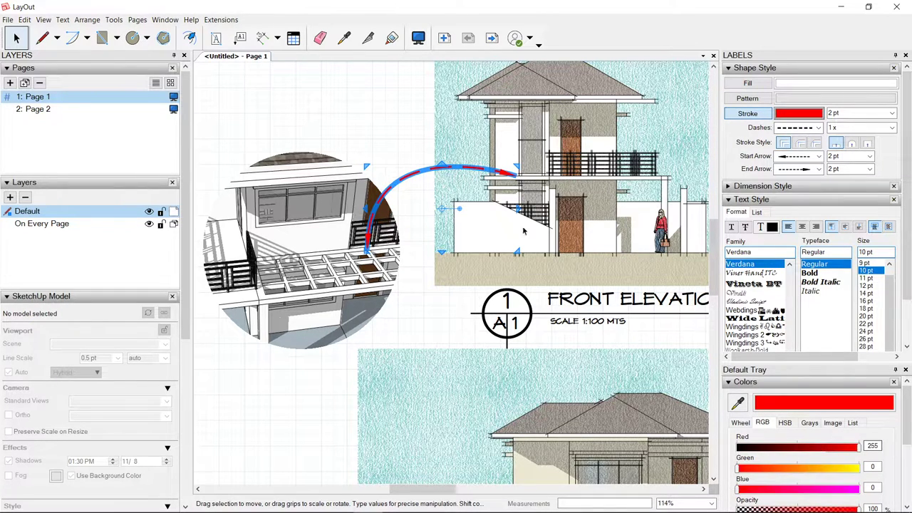
click(393, 141)
scroll(394, 153, down, 4)
scroll(421, 176, up, 3)
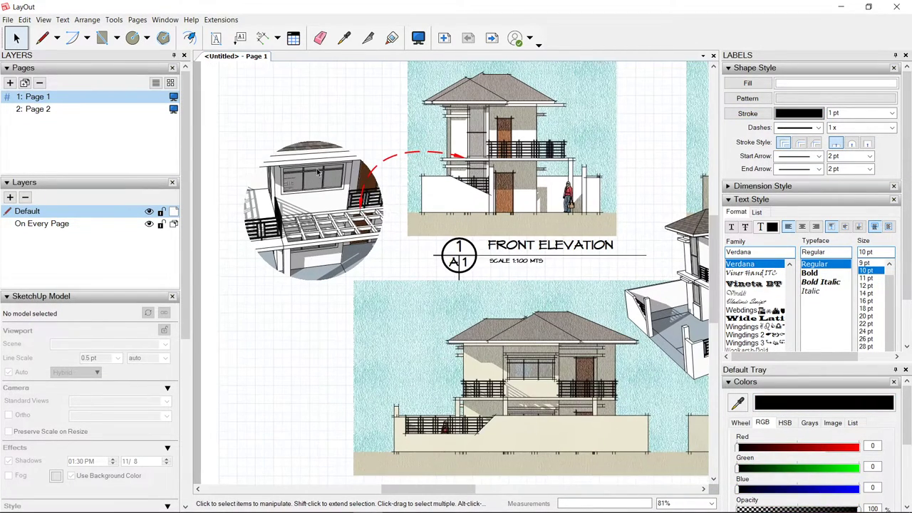
- Set the stroke width of the circular view's border to 5 pt
click(301, 169)
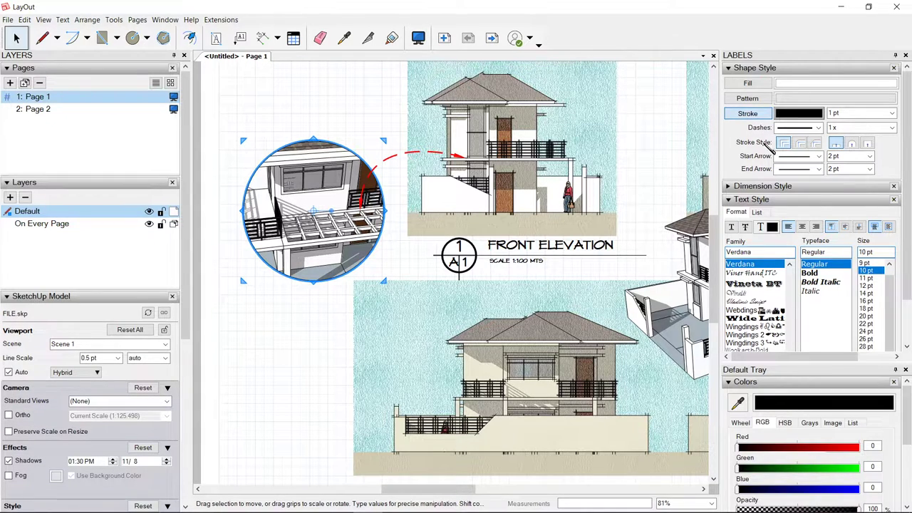
click(857, 178)
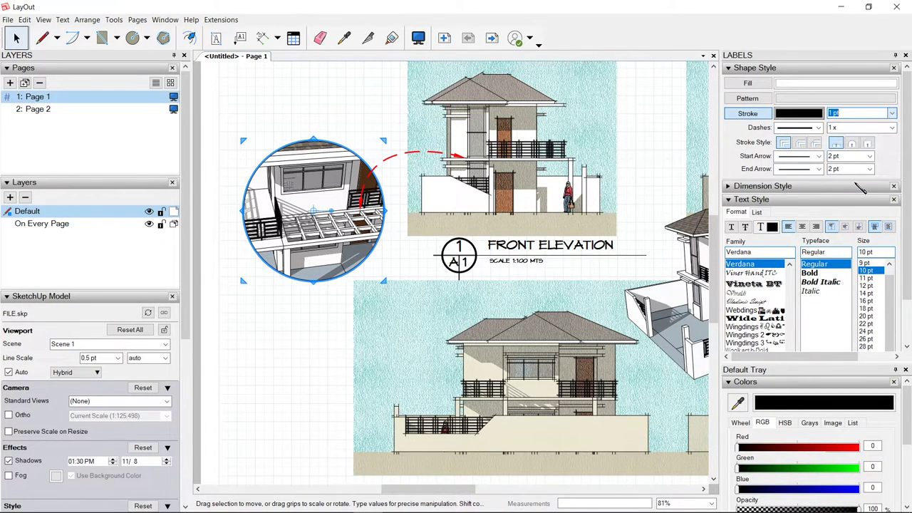
click(273, 107)
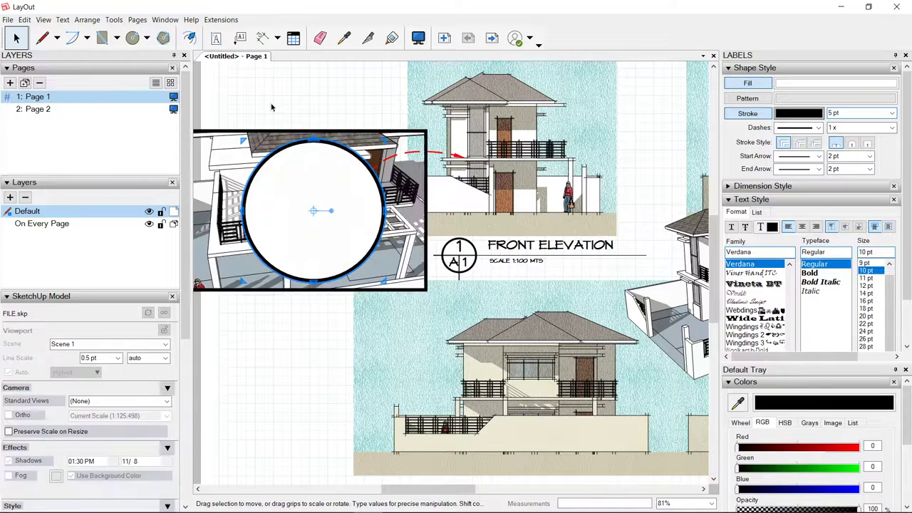
scroll(333, 131, down, 3)
scroll(393, 161, up, 4)
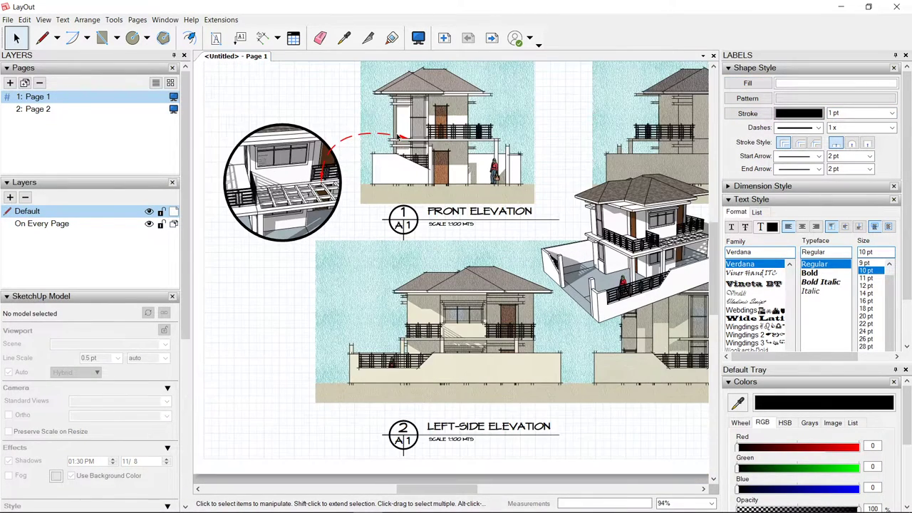
- Set the red dashed arrow's stroke width to 5 pt and its dash scale to 0.25 x
click(384, 134)
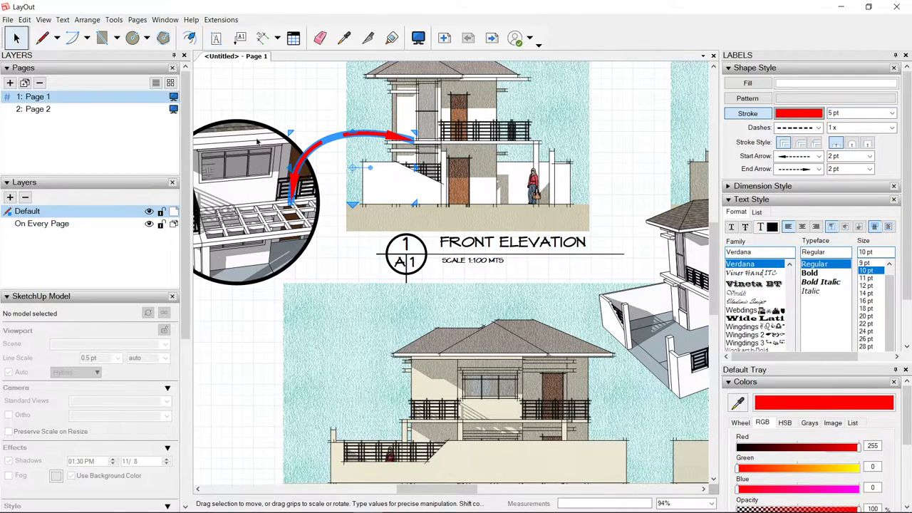
click(308, 96)
click(370, 136)
click(895, 129)
click(877, 144)
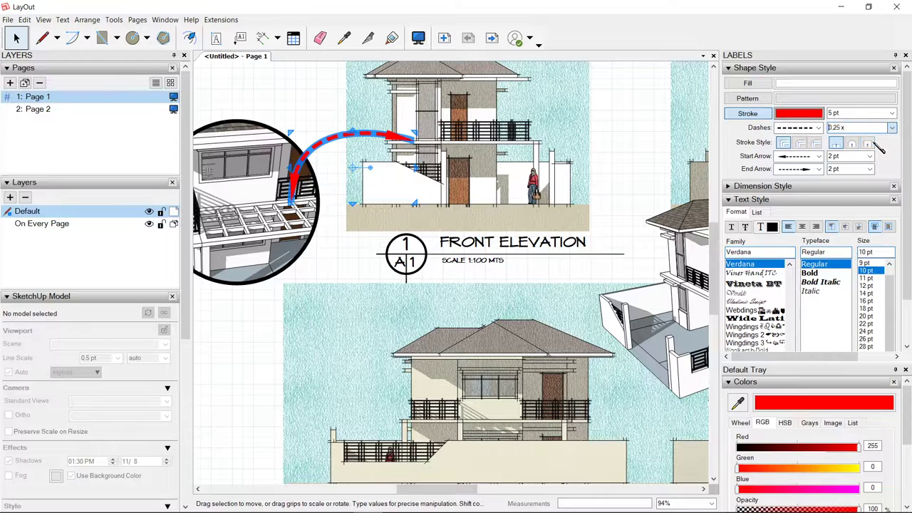
click(314, 130)
scroll(314, 146, down, 4)
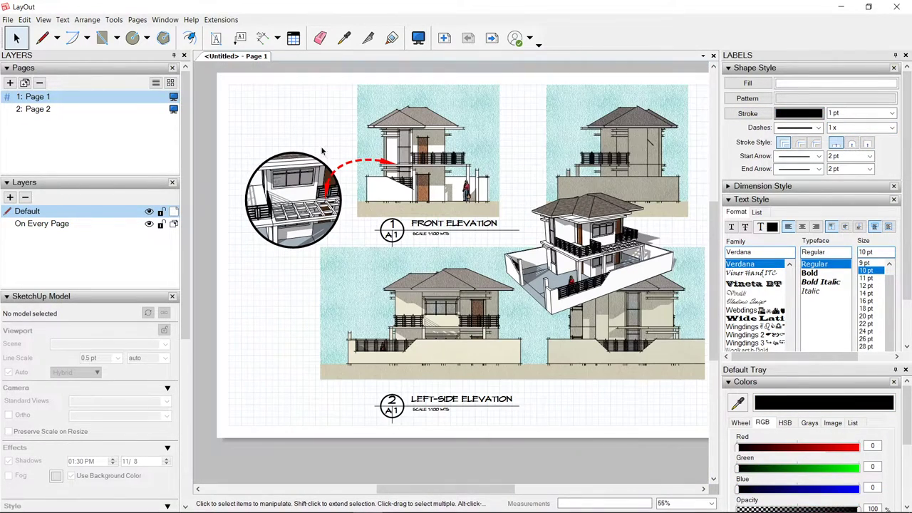
- Try to label the front elevation's upper-floor edge with a straight, two-segment leader placed above the roof
click(240, 37)
scroll(401, 164, up, 2)
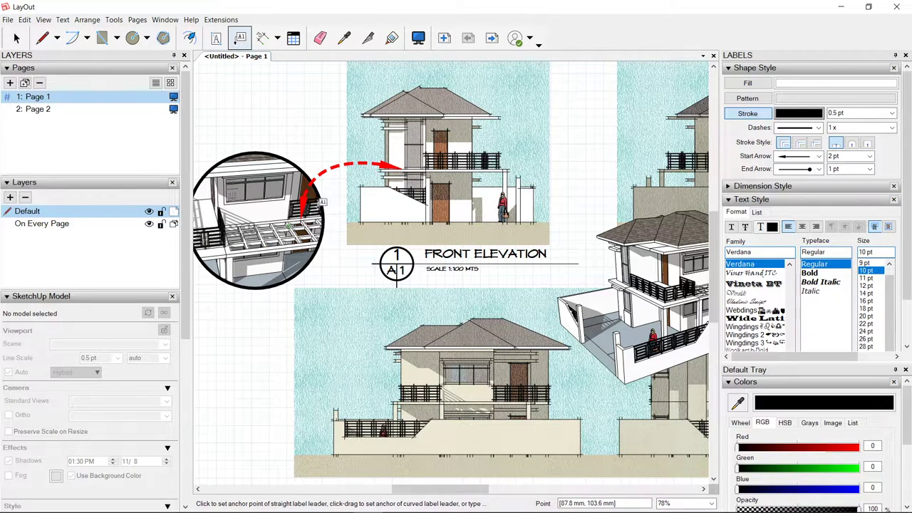
click(412, 168)
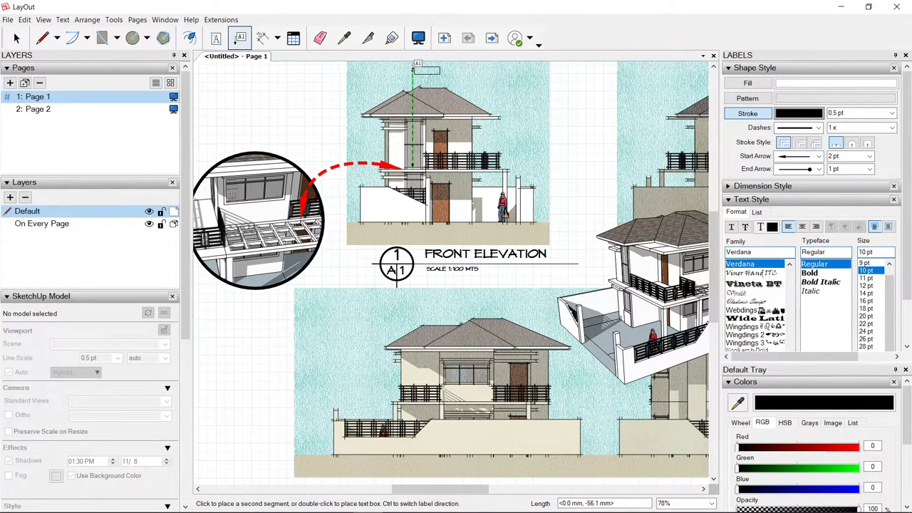
click(412, 74)
click(535, 73)
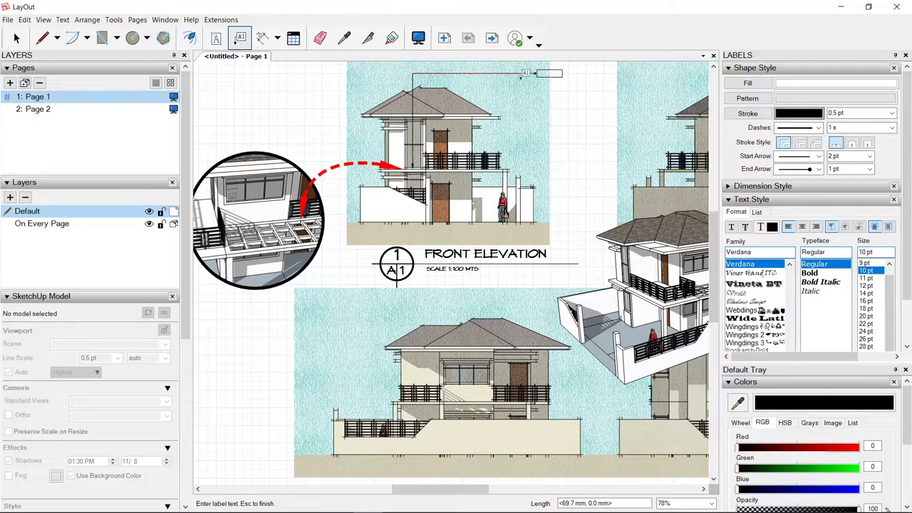
scroll(489, 154, up, 1)
mouse_move(476, 120)
middle_down()
mouse_move(489, 154)
mouse_move(486, 126)
middle_up()
click(489, 153)
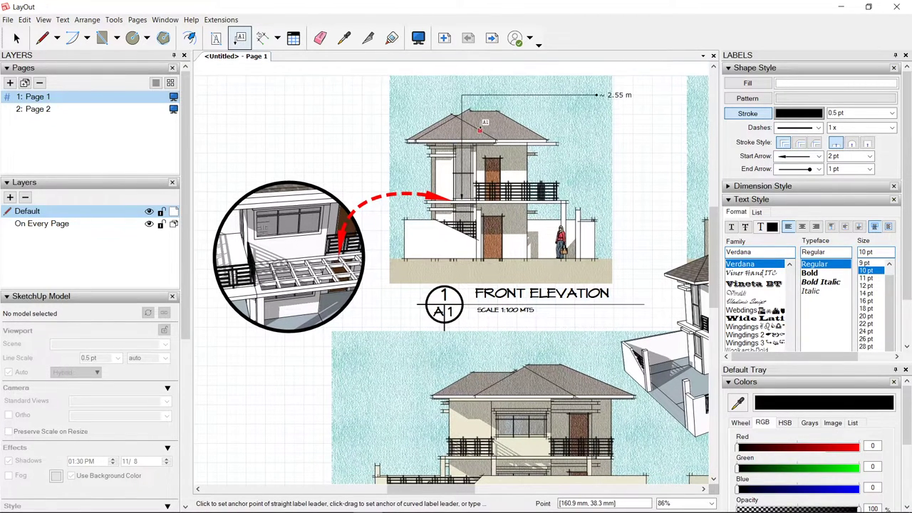
key(ctrl+z)
- Label the front elevation's upper-floor edge with a curved leader and edge-length text in the blank area left of the roof
drag(466, 200, 463, 152)
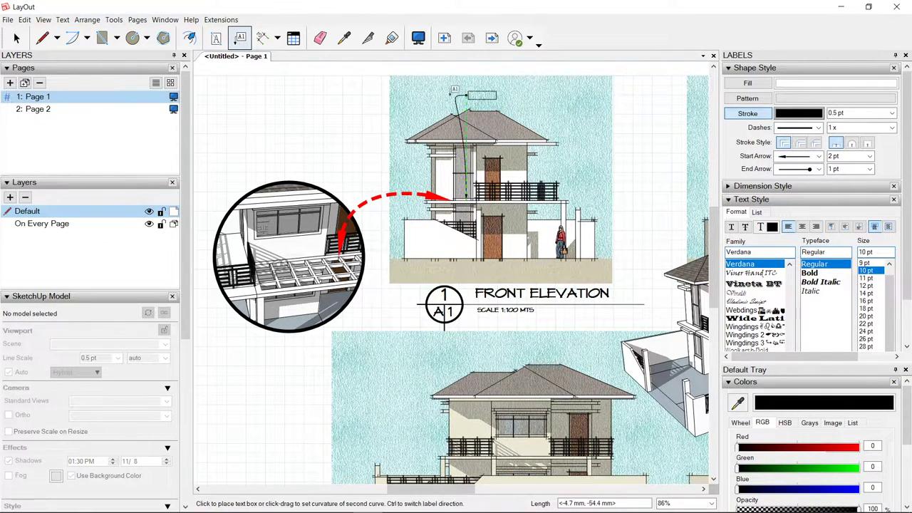
click(369, 101)
scroll(305, 101, up, 3)
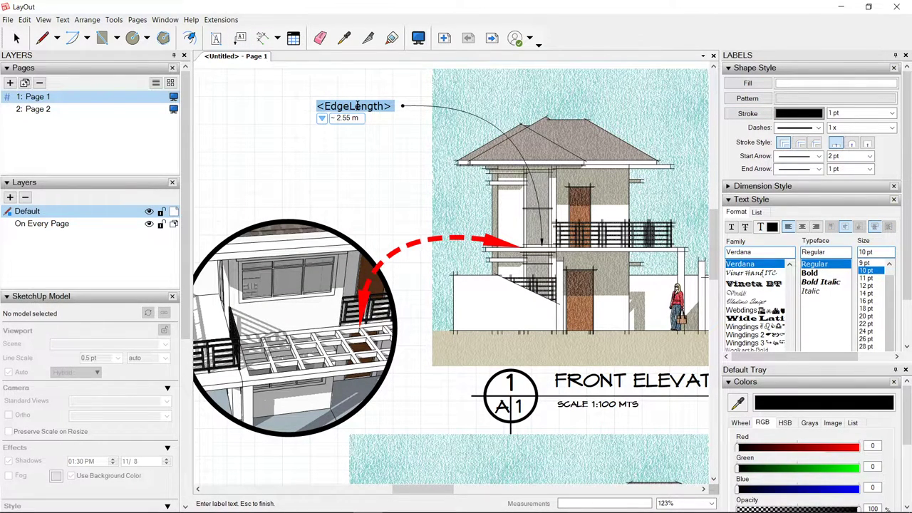
click(247, 153)
scroll(540, 260, up, 3)
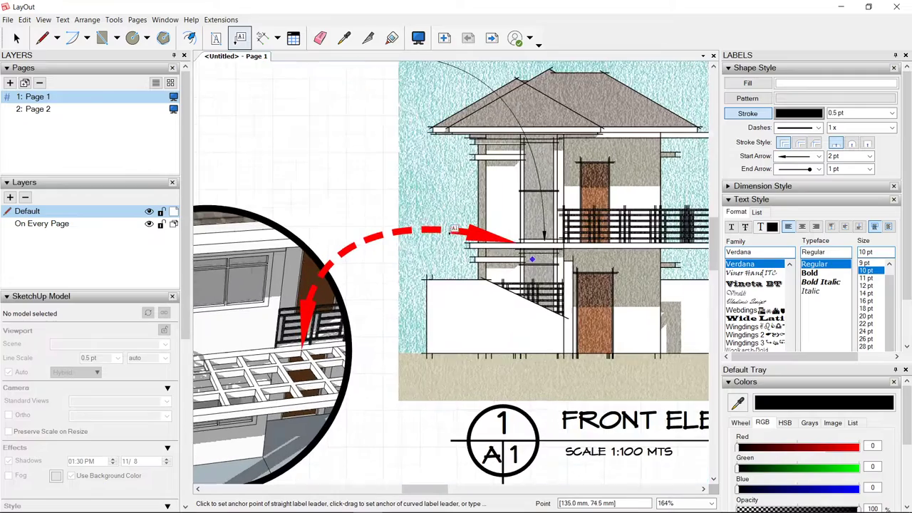
- Replace the edge-length text of the upper-floor label with SOMETHING
middle_drag(325, 184, 377, 223)
scroll(374, 185, down, 3)
key(space)
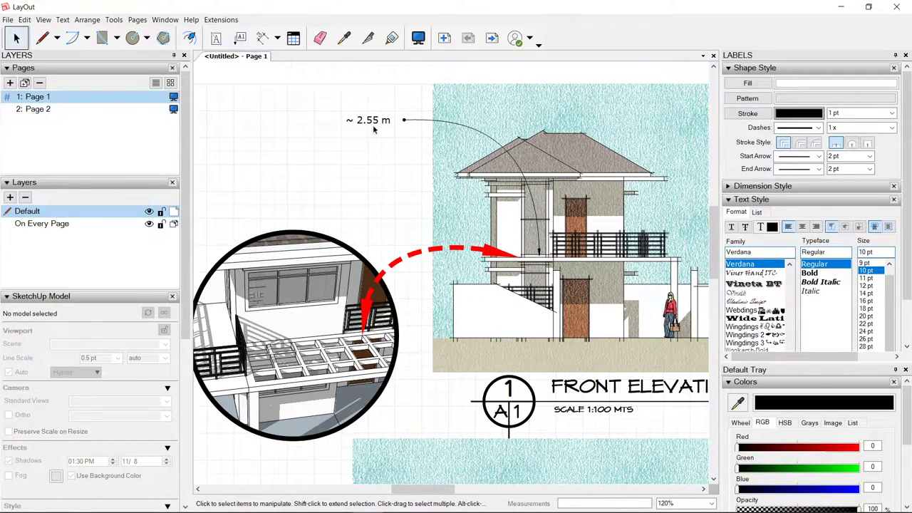
click(374, 121)
scroll(373, 120, up, 4)
double_click(371, 126)
scroll(372, 131, down, 2)
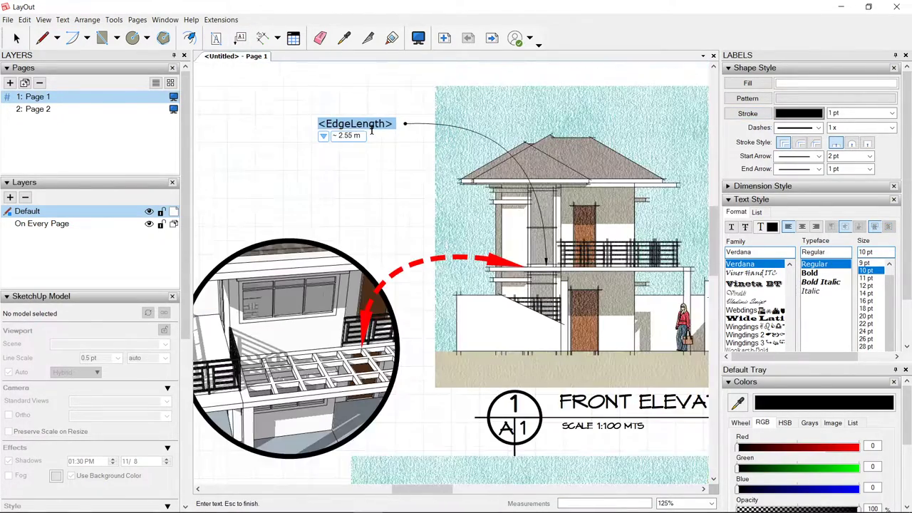
key(BackSpace)
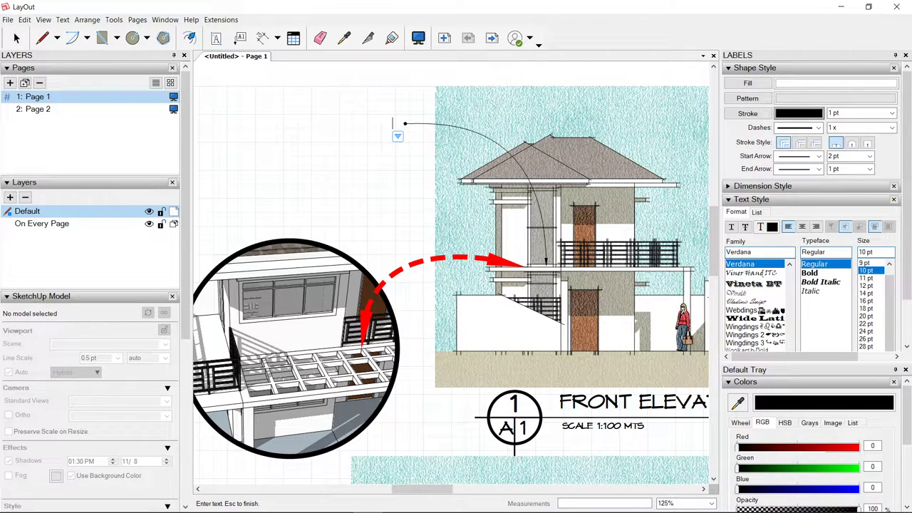
text(SOMETHING)
key(Escape)
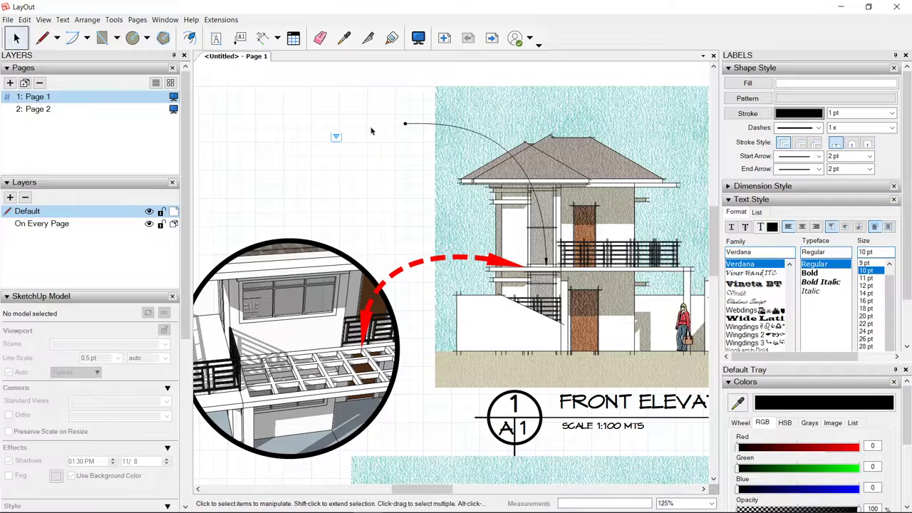
scroll(399, 223, down, 2)
scroll(555, 187, up, 2)
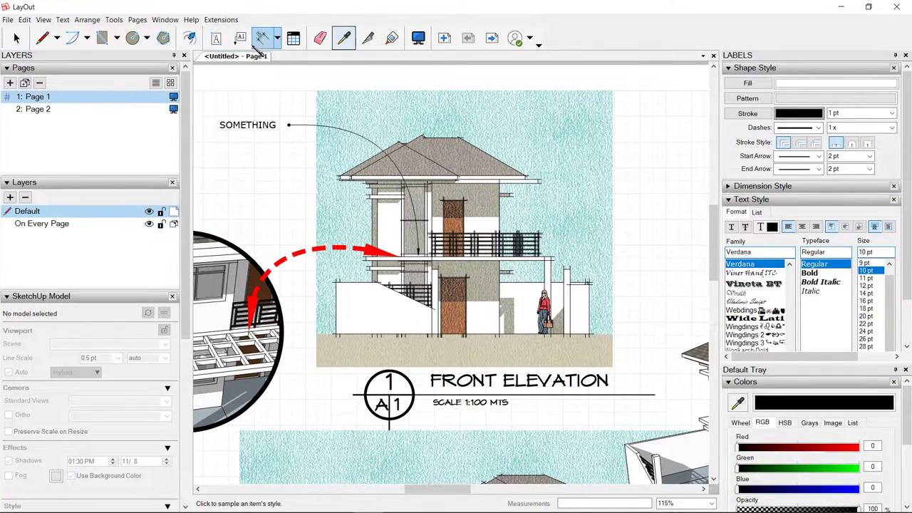
- Label the front elevation's roof face with a curved leader and its area text above the roof on the right
click(240, 37)
drag(474, 163, 473, 101)
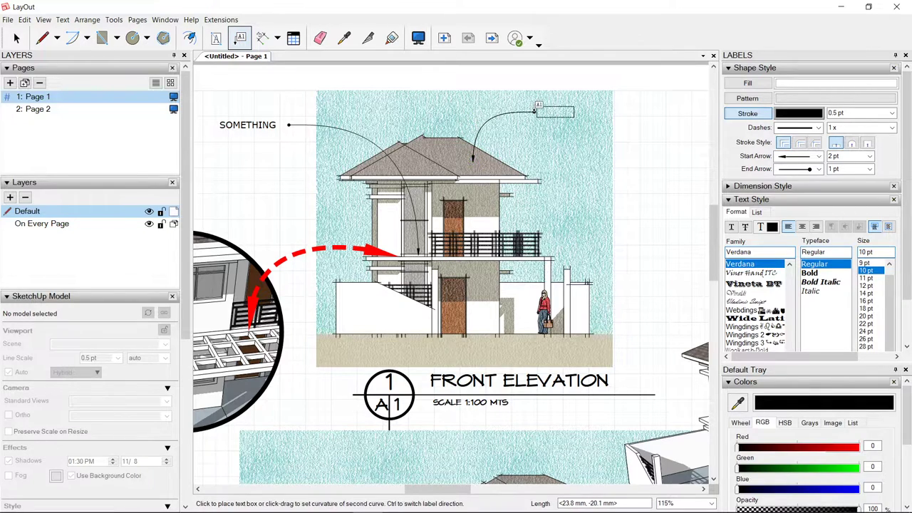
click(533, 107)
scroll(533, 108, up, 2)
scroll(536, 113, up, 1)
key(Escape)
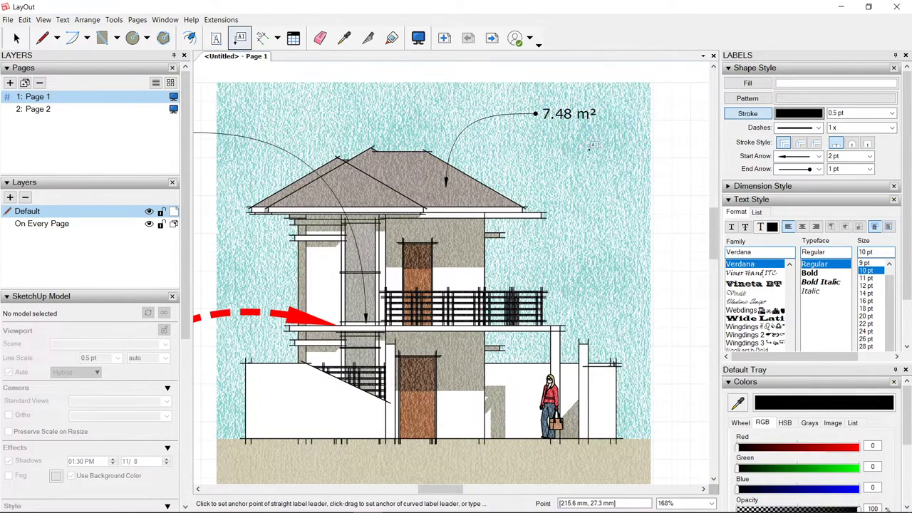
- Format the SOMETHING label's text as right-aligned Bahnschrift at 12 pt
scroll(419, 159, down, 5)
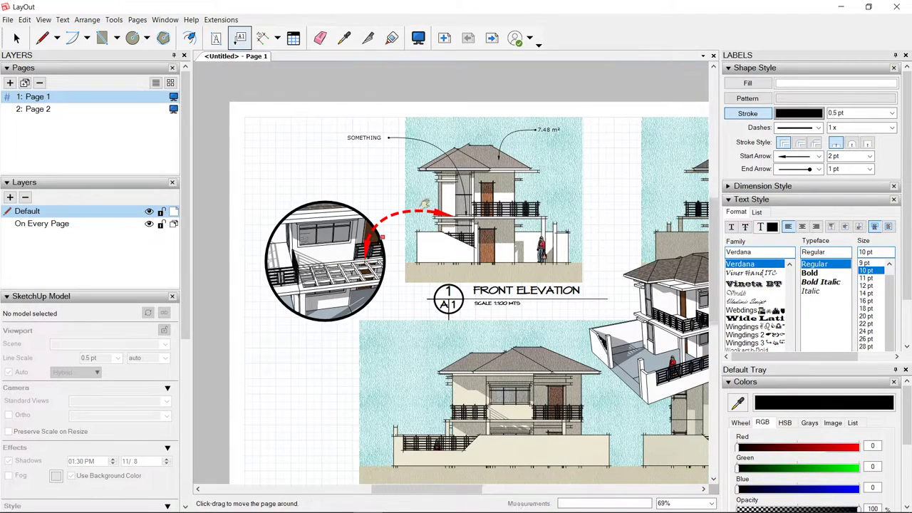
middle_drag(425, 204, 460, 174)
key(space)
click(405, 110)
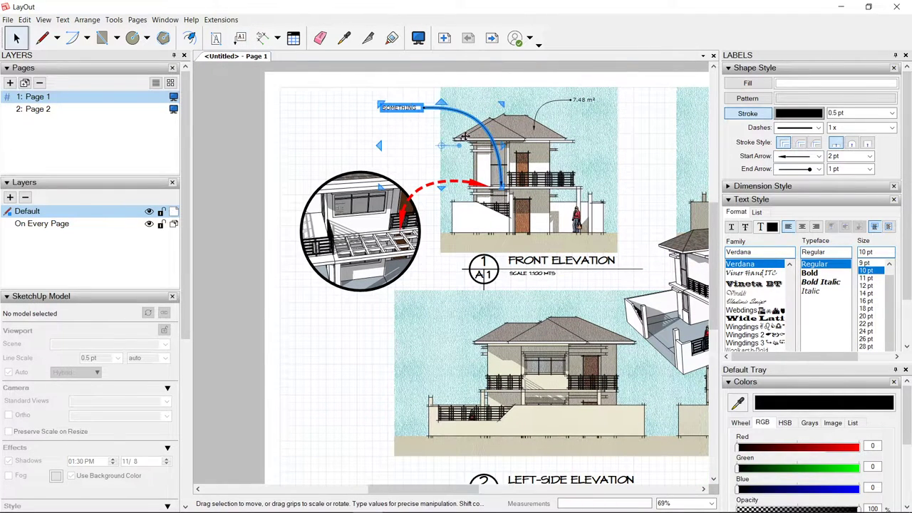
click(728, 200)
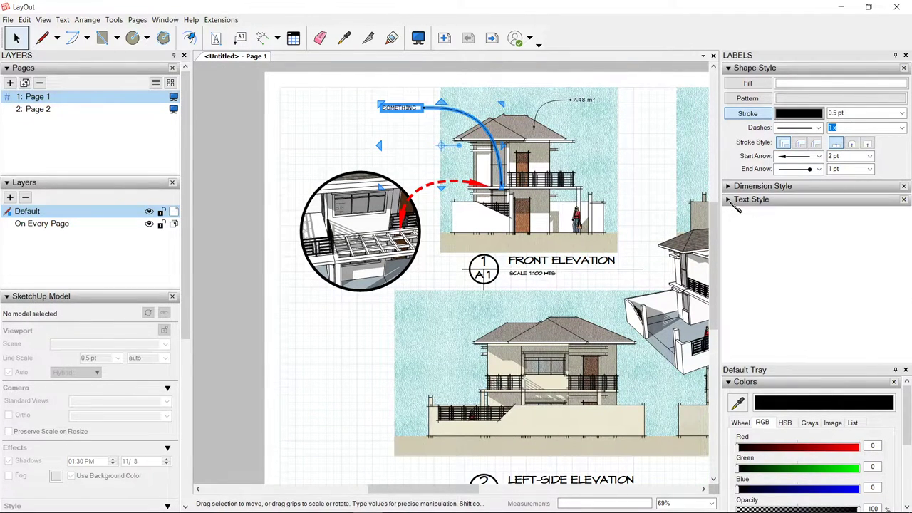
click(728, 200)
click(874, 243)
scroll(345, 101, up, 4)
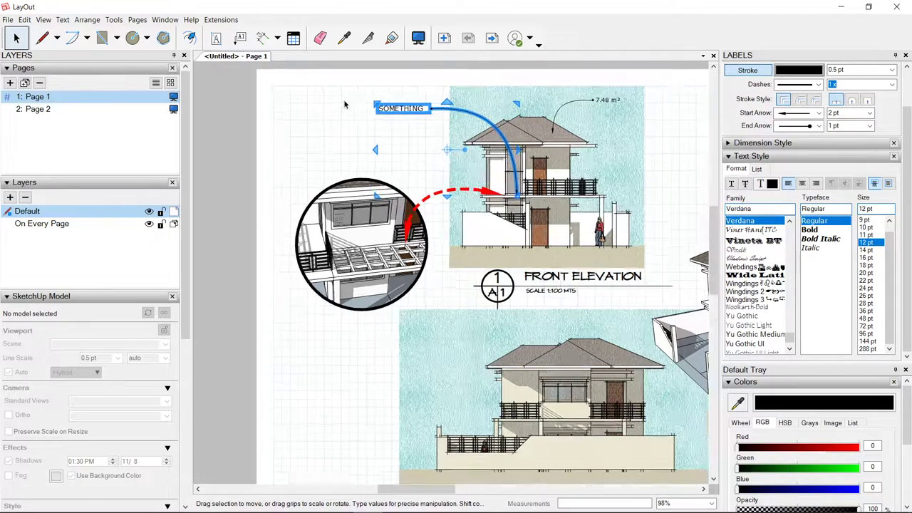
click(816, 183)
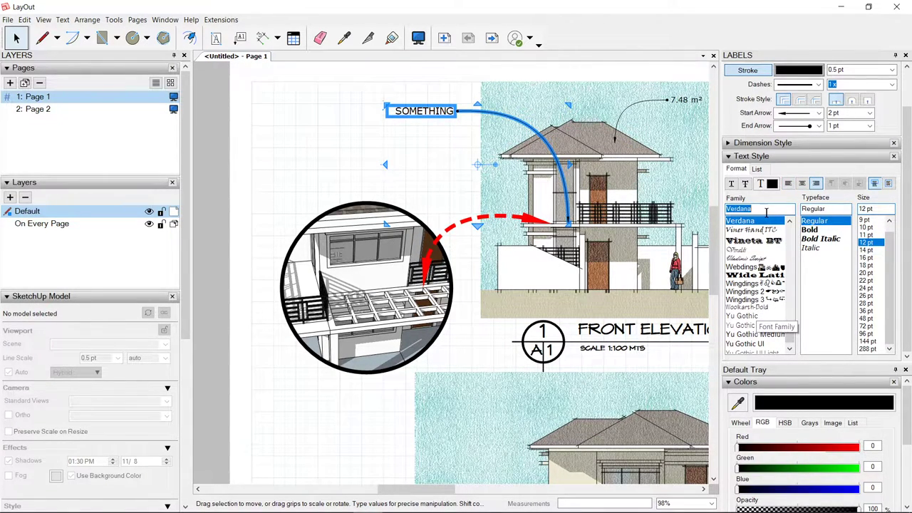
text(B)
click(768, 221)
click(607, 174)
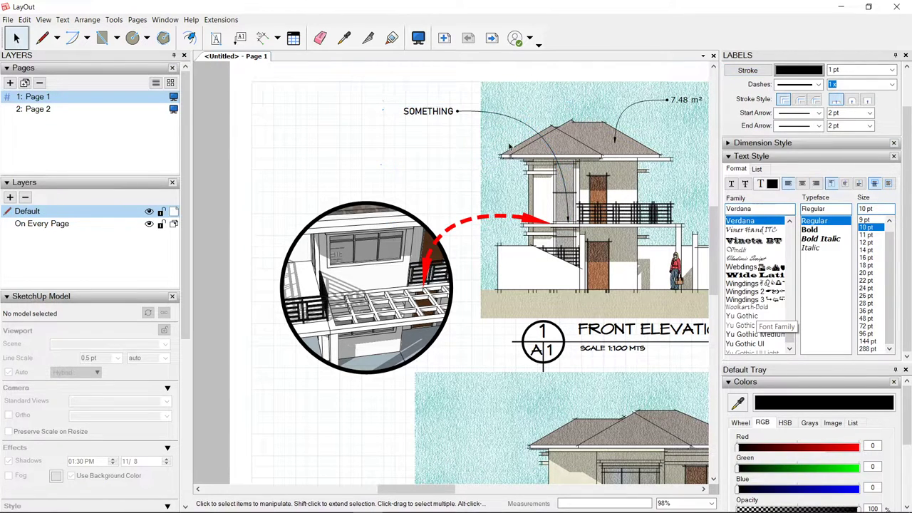
- Copy the SOMETHING label's text style to the roof area label
key(b)
click(448, 110)
middle_drag(590, 97, 451, 103)
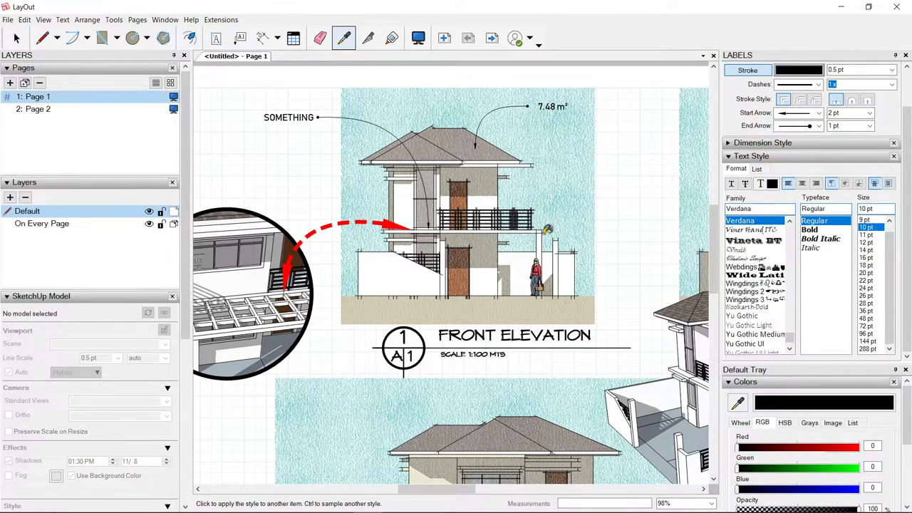
key(space)
scroll(488, 154, up, 4)
scroll(486, 155, down, 3)
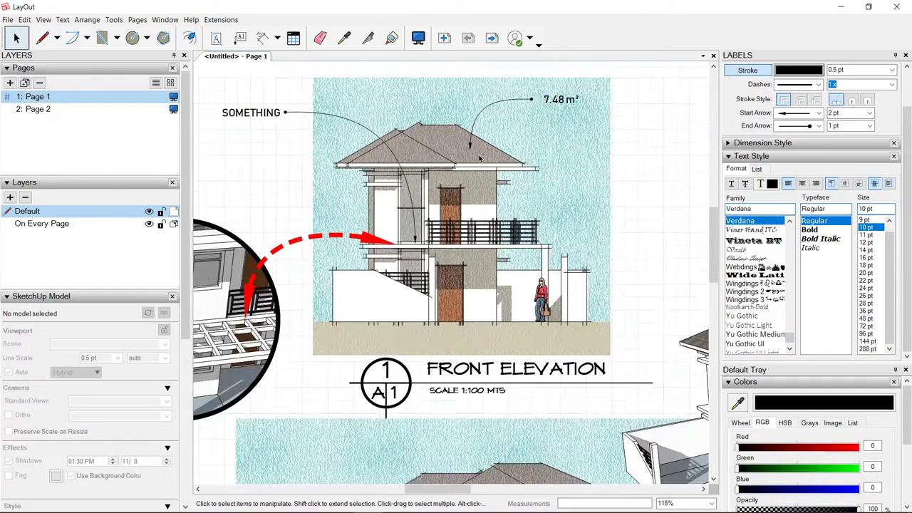
- Set the stroke width of the SOMETHING label's leader to 1.5 pt
scroll(299, 104, up, 2)
click(292, 117)
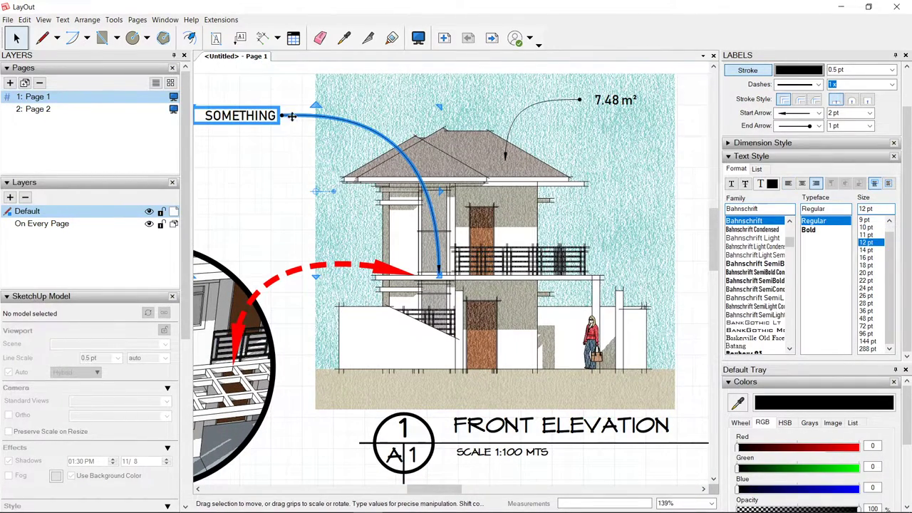
scroll(768, 246, up, 3)
scroll(786, 176, up, 2)
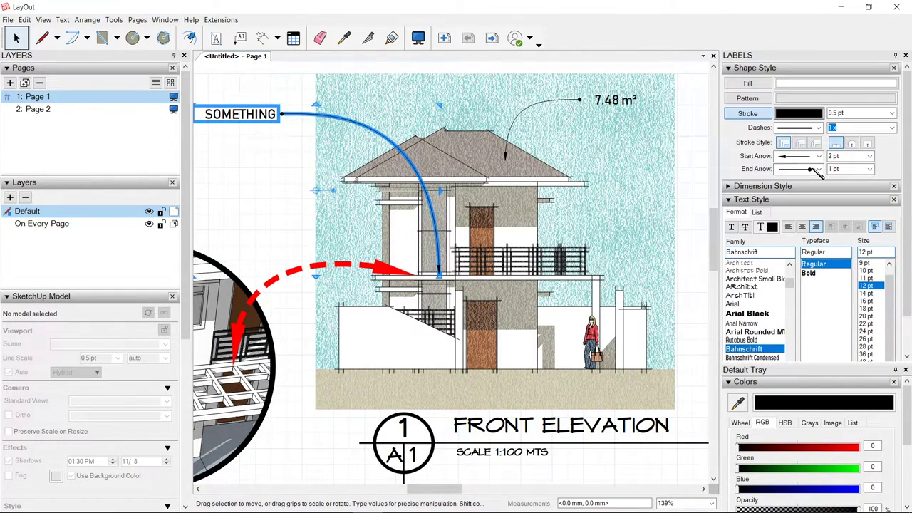
click(893, 113)
click(839, 171)
click(692, 173)
- Apply the SOMETHING label's thicker leader style to the roof area label by sampling it
key(b)
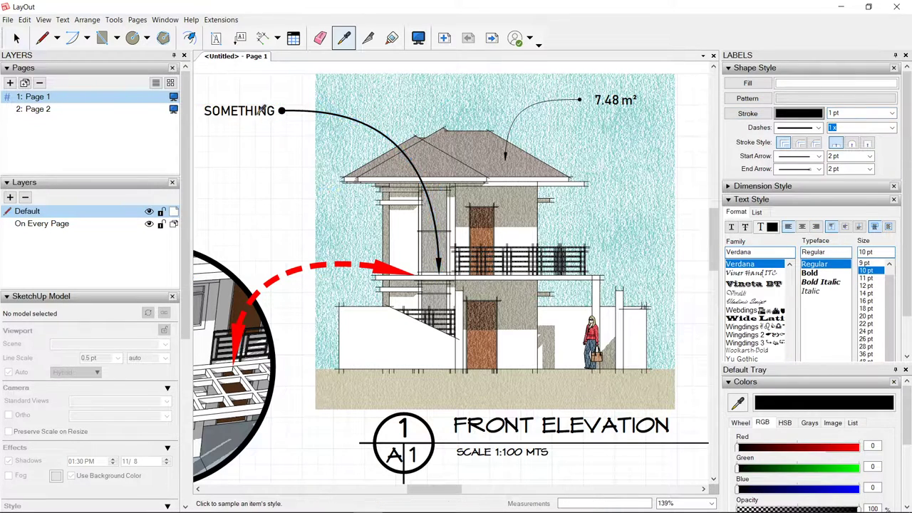
click(259, 110)
click(605, 99)
key(space)
scroll(579, 106, up, 2)
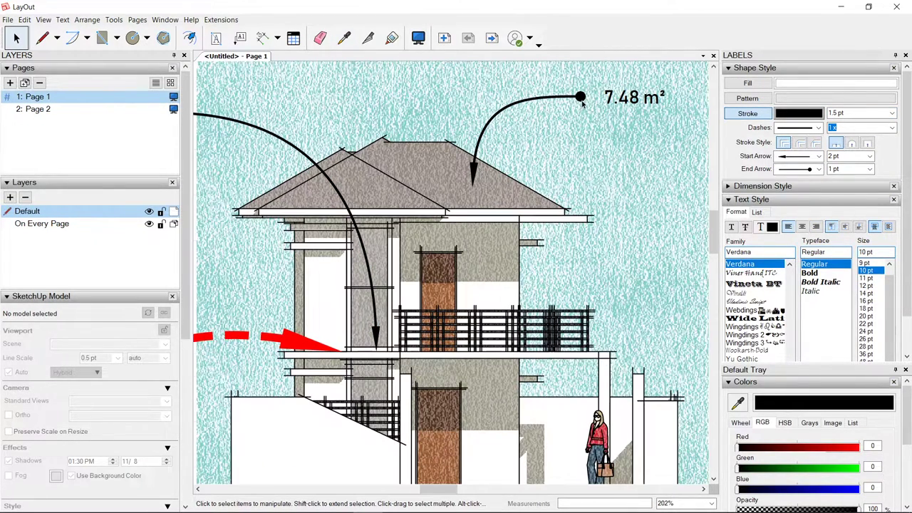
- Remove the dot from the end of the roof area label's leader and copy that style to the SOMETHING label
click(580, 99)
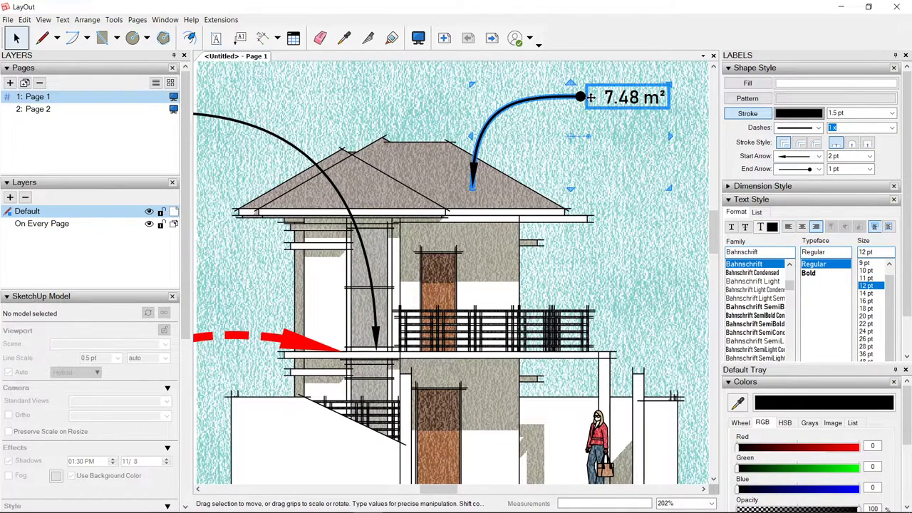
click(819, 169)
click(811, 180)
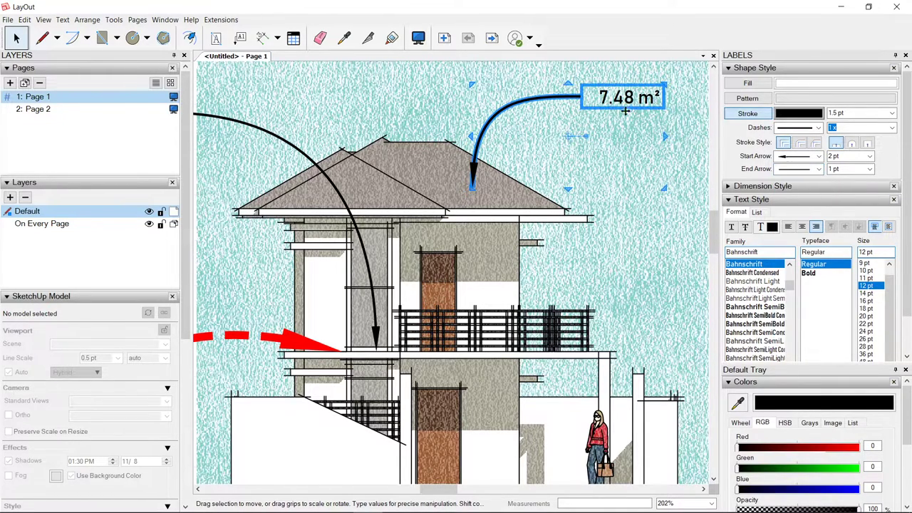
key(s)
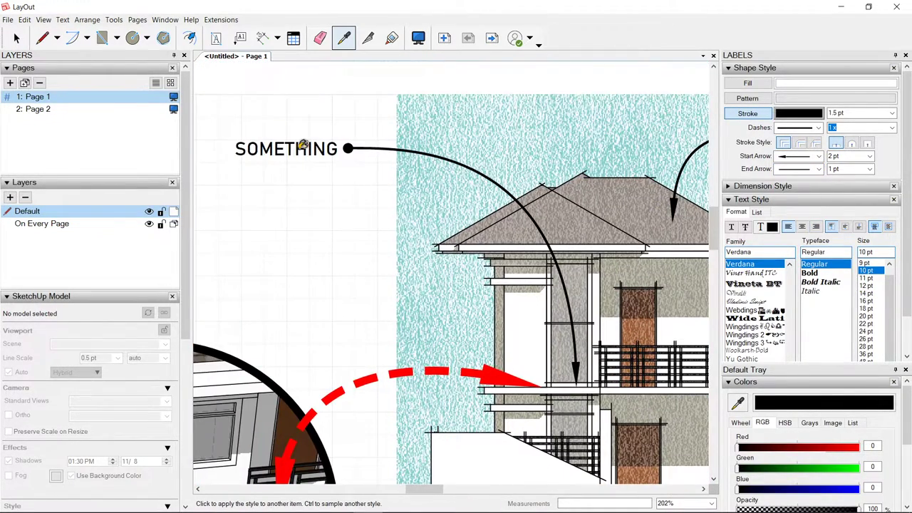
click(303, 145)
key(space)
scroll(358, 242, down, 8)
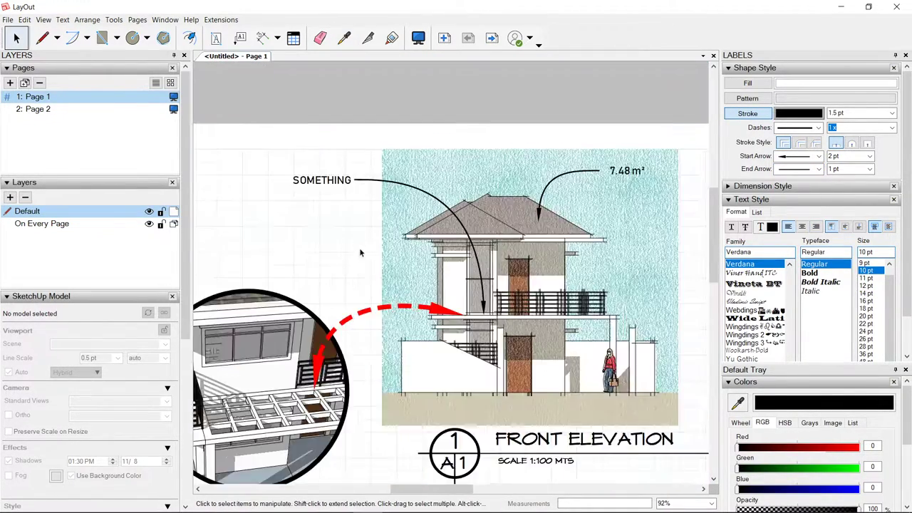
- Scale the perspective house view up by about 1.27 and move it upward over the elevations
middle_drag(357, 221, 344, 135)
scroll(422, 221, down, 1)
middle_drag(558, 223, 526, 174)
click(543, 238)
drag(474, 320, 361, 388)
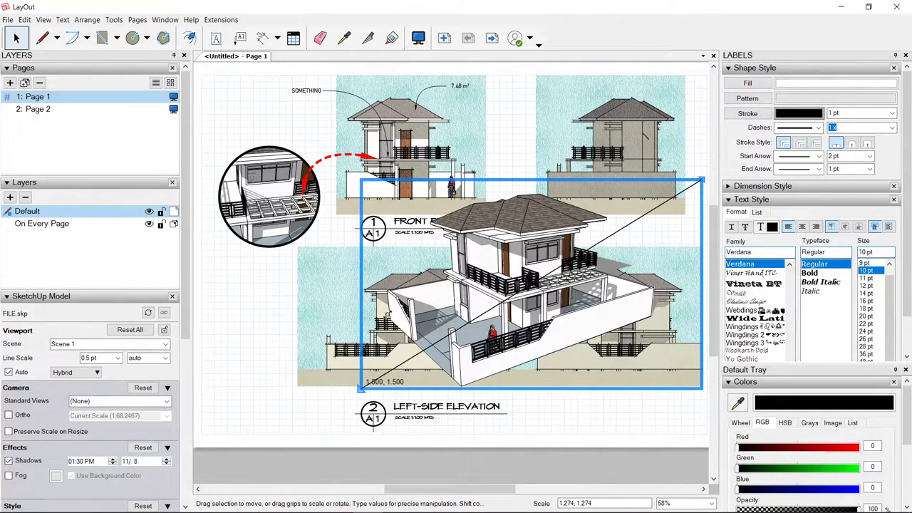
click(500, 124)
drag(521, 207, 530, 156)
click(511, 122)
scroll(457, 293, up, 2)
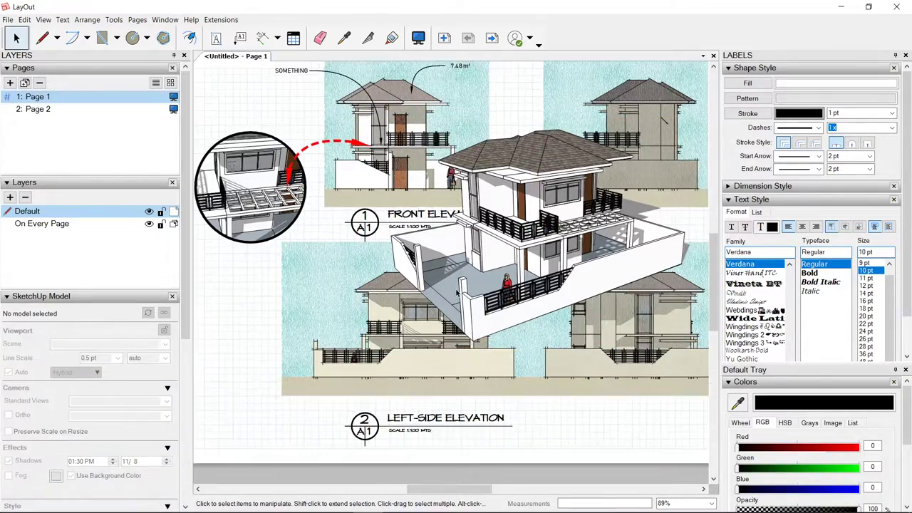
- Examine the enlarged perspective house view up close and then against the whole sheet
scroll(457, 291, up, 3)
scroll(456, 292, down, 5)
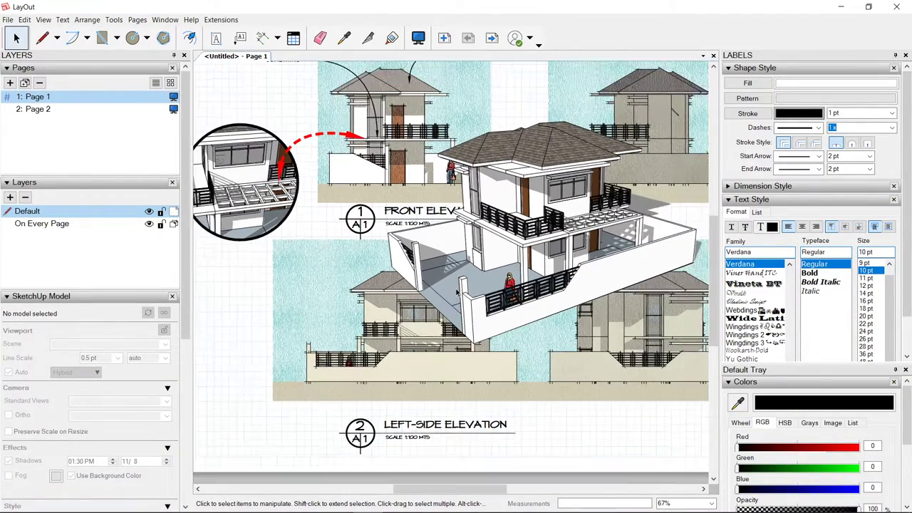
scroll(498, 200, up, 5)
click(503, 151)
scroll(503, 150, up, 3)
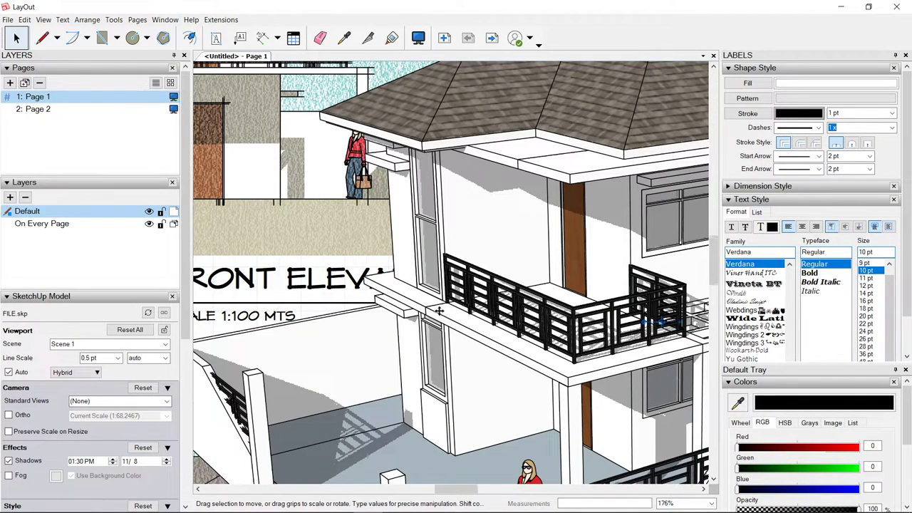
scroll(437, 309, down, 8)
click(470, 189)
middle_drag(477, 247, 513, 193)
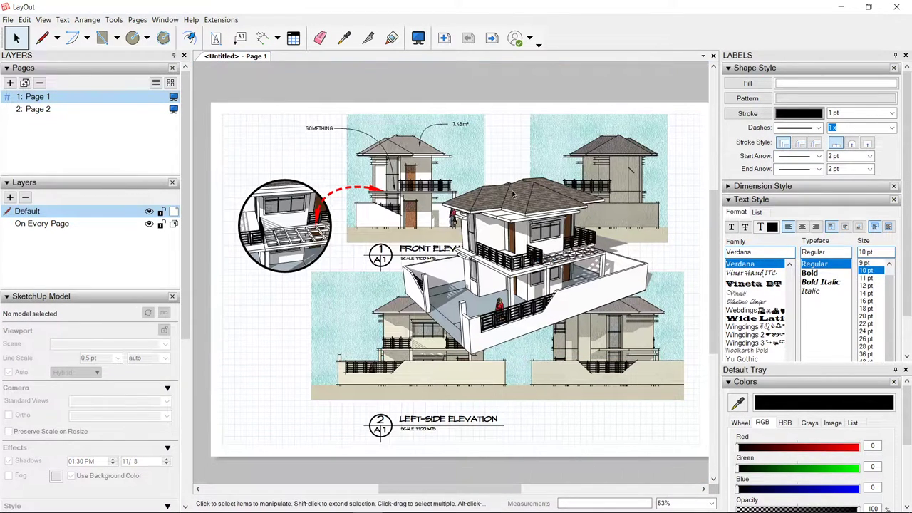
- Move the perspective house view from Page 1 to Page 2 by cutting and pasting it
click(492, 37)
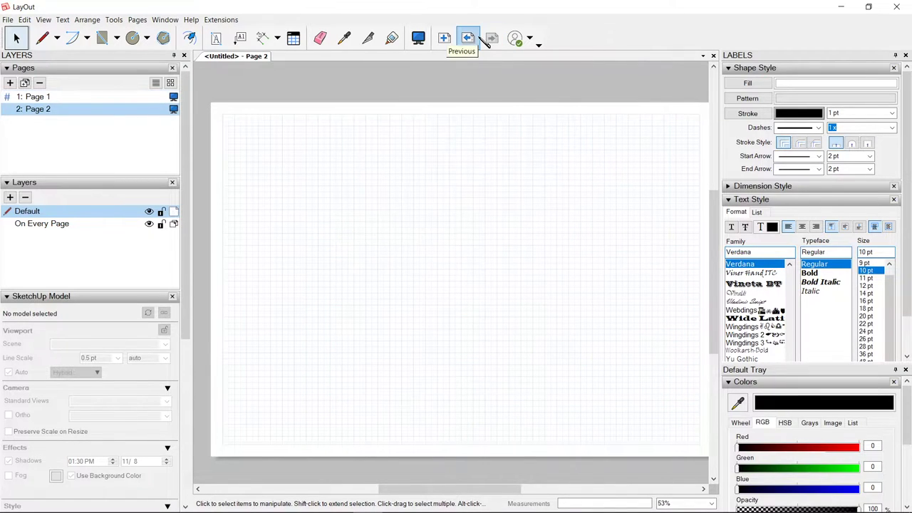
click(474, 38)
click(530, 247)
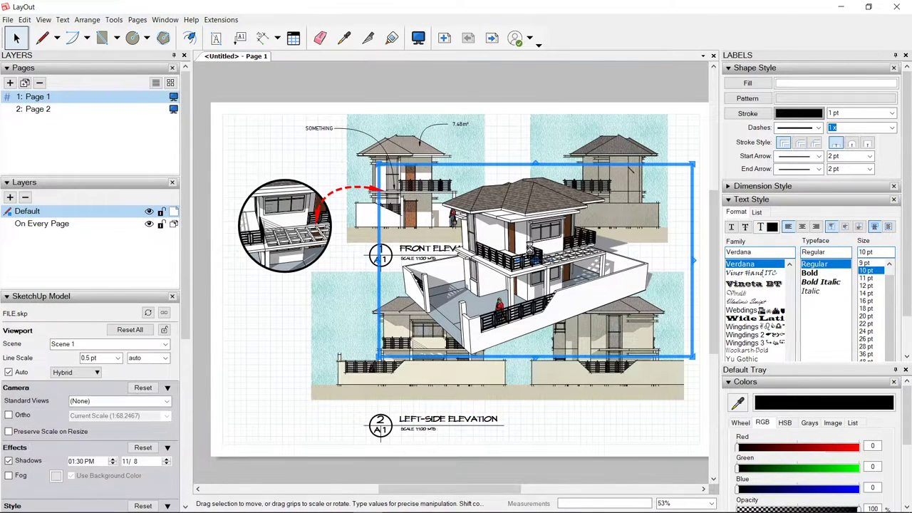
key(ctrl+x)
click(491, 38)
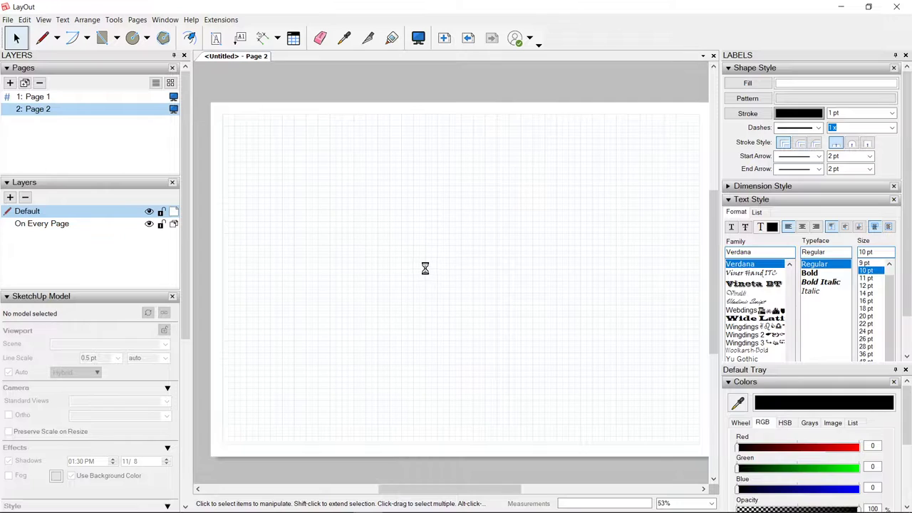
key(ctrl+v)
- Enlarge and stretch the perspective house viewport so that it nearly fills Page 2
middle_drag(401, 323, 409, 289)
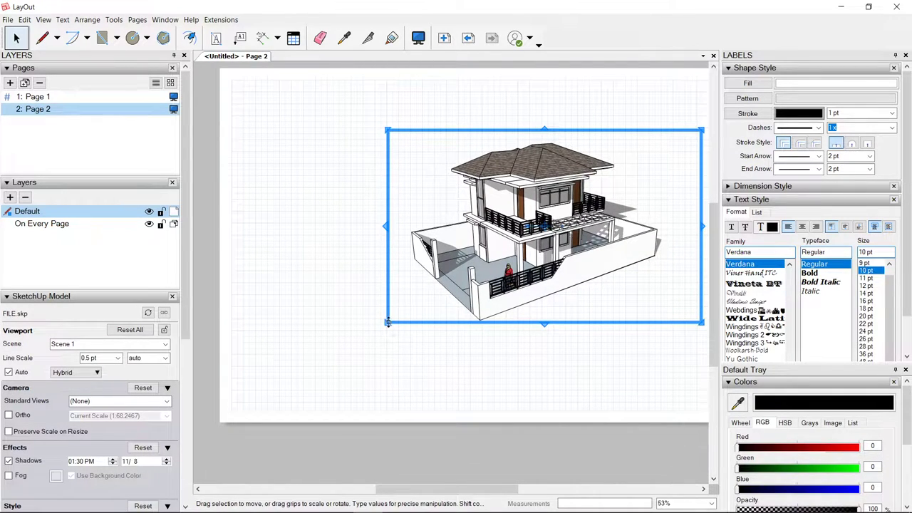
drag(387, 322, 247, 401)
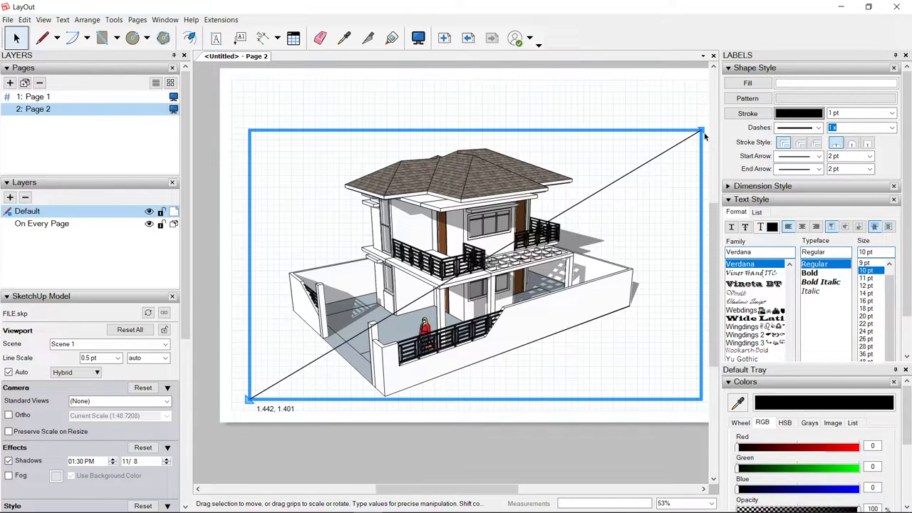
drag(703, 264, 741, 101)
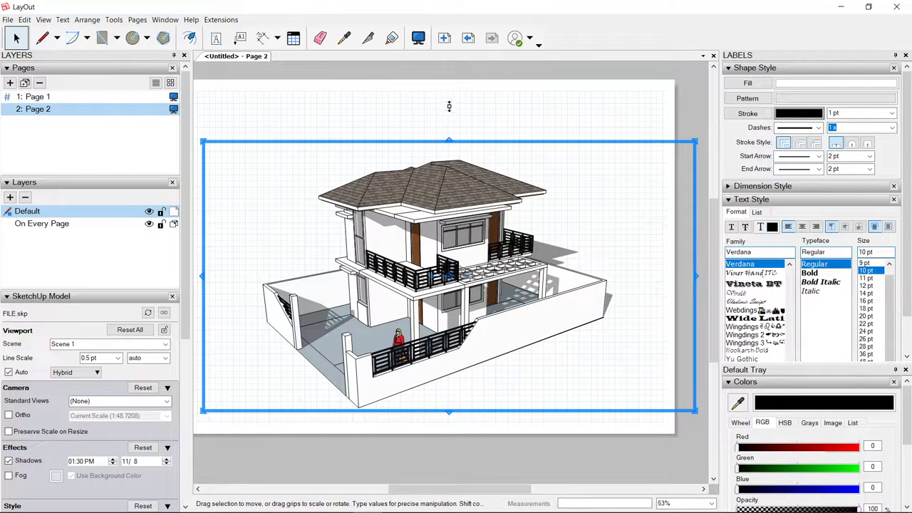
drag(449, 106, 450, 106)
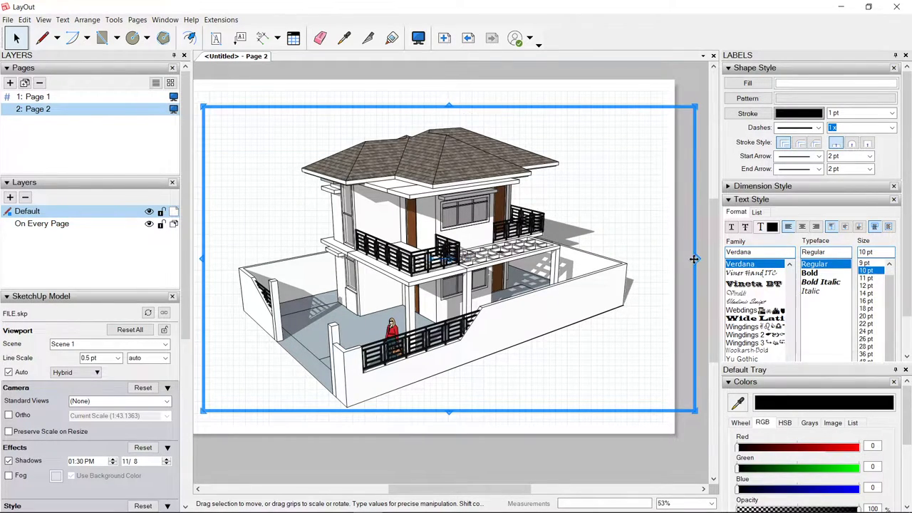
drag(696, 259, 666, 260)
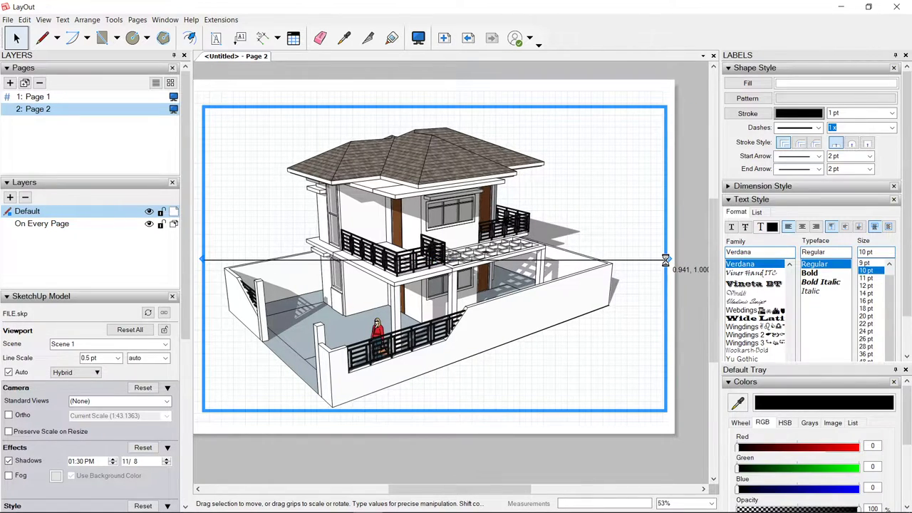
click(508, 79)
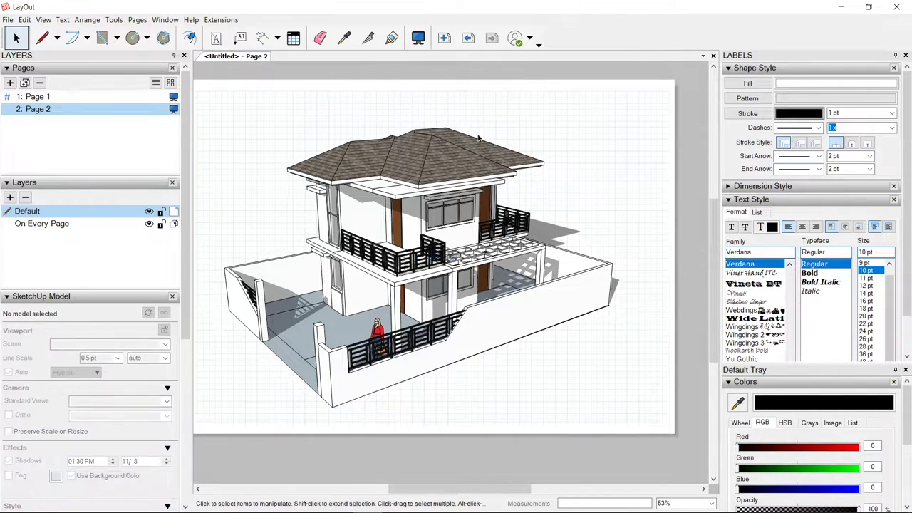
right_click(431, 186)
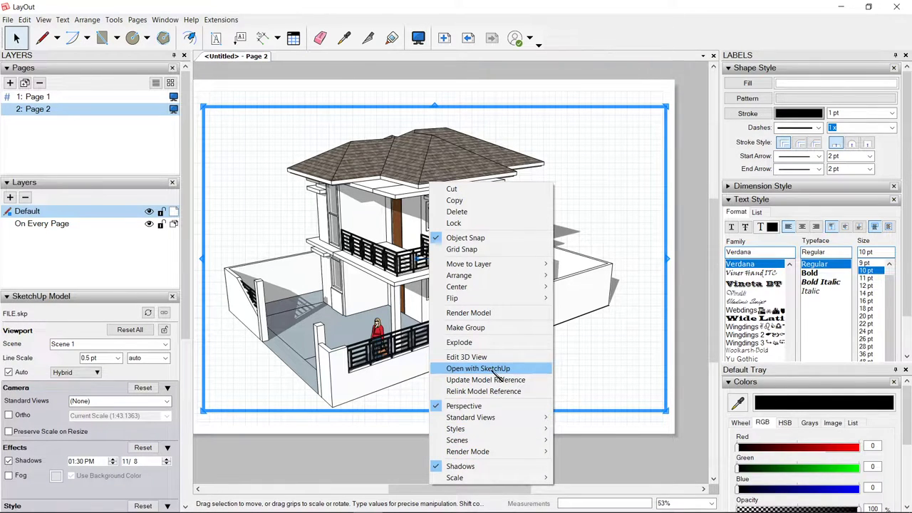
click(659, 461)
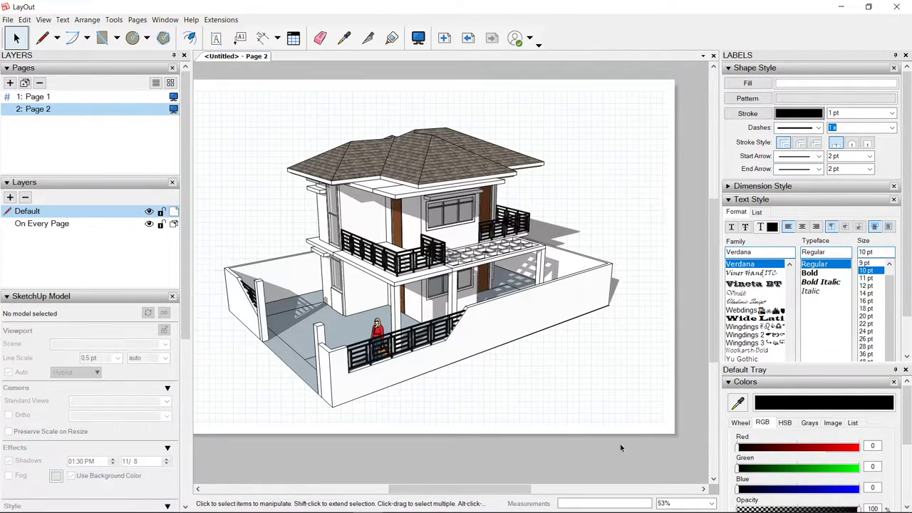
scroll(397, 319, up, 2)
middle_drag(397, 319, 407, 322)
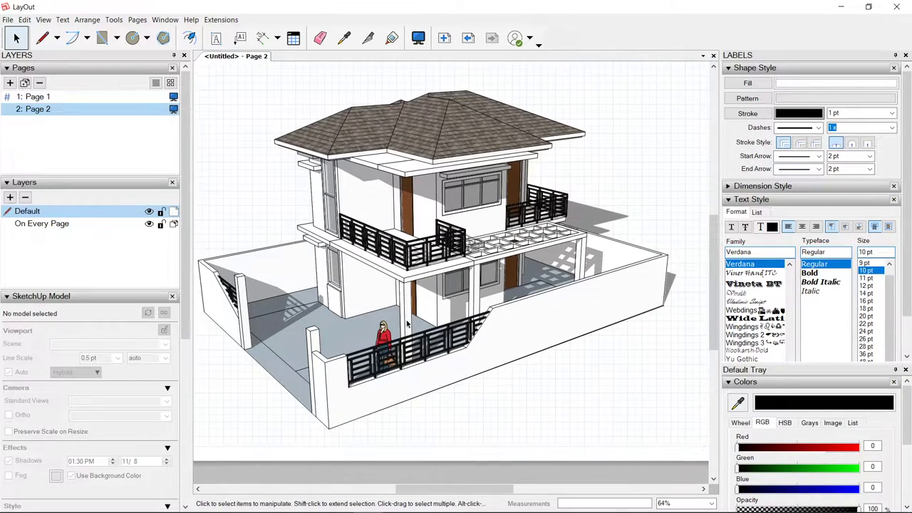
- Switch to the FILE.skp model in SketchUp and examine the flat slab beneath the front roof eaves up close
click(397, 502)
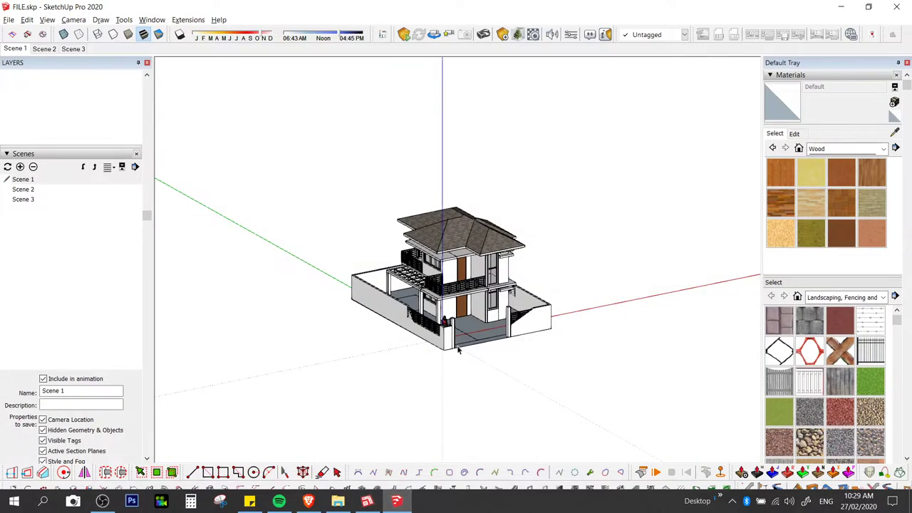
scroll(458, 349, up, 6)
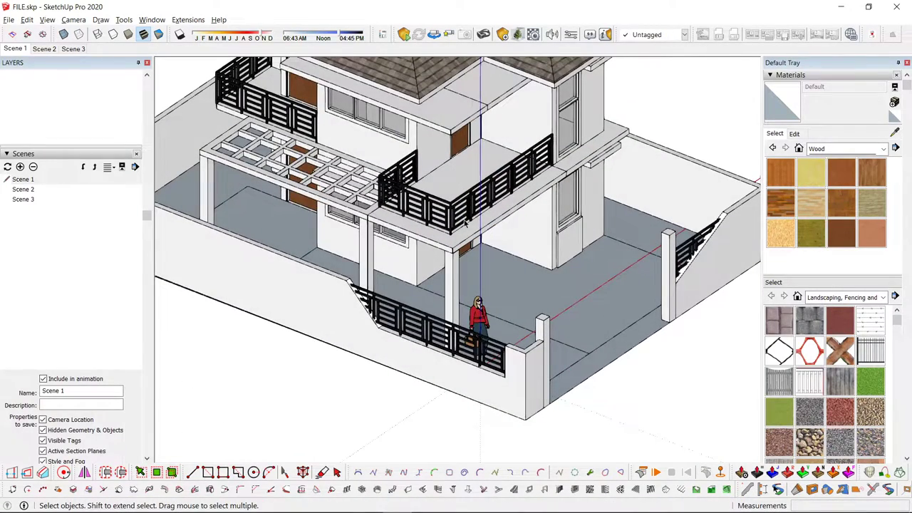
scroll(465, 223, down, 4)
scroll(470, 214, up, 3)
mouse_move(473, 212)
middle_down()
mouse_move(481, 183)
mouse_move(407, 114)
mouse_move(455, 102)
mouse_move(452, 161)
mouse_move(474, 207)
middle_up()
scroll(456, 102, up, 3)
scroll(516, 127, up, 4)
mouse_move(515, 128)
middle_down()
mouse_move(529, 40)
mouse_move(533, 68)
middle_up()
scroll(534, 143, up, 1)
middle_drag(531, 149, 522, 201)
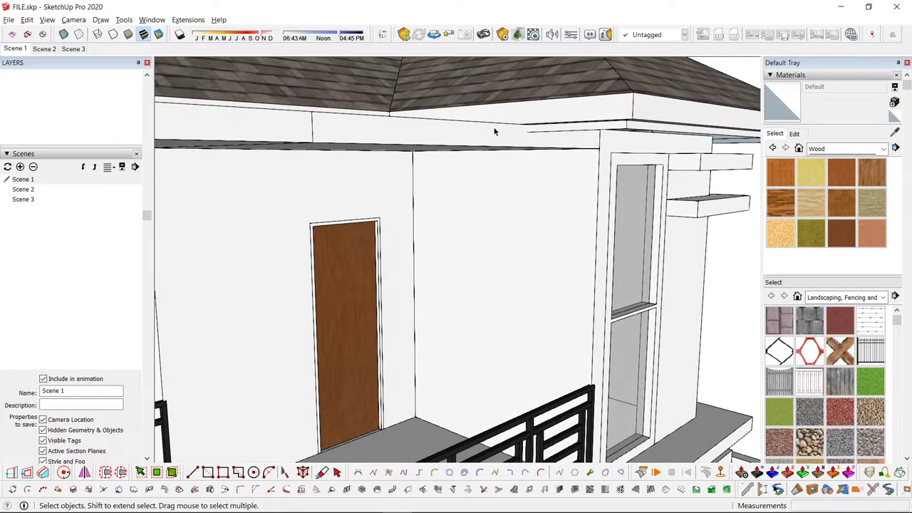
- Select both parts of the flat slab beneath the front roof and move them slightly down, away from the eaves
click(495, 132)
scroll(496, 131, up, 2)
key(m)
click(509, 124)
key(space)
scroll(499, 190, down, 1)
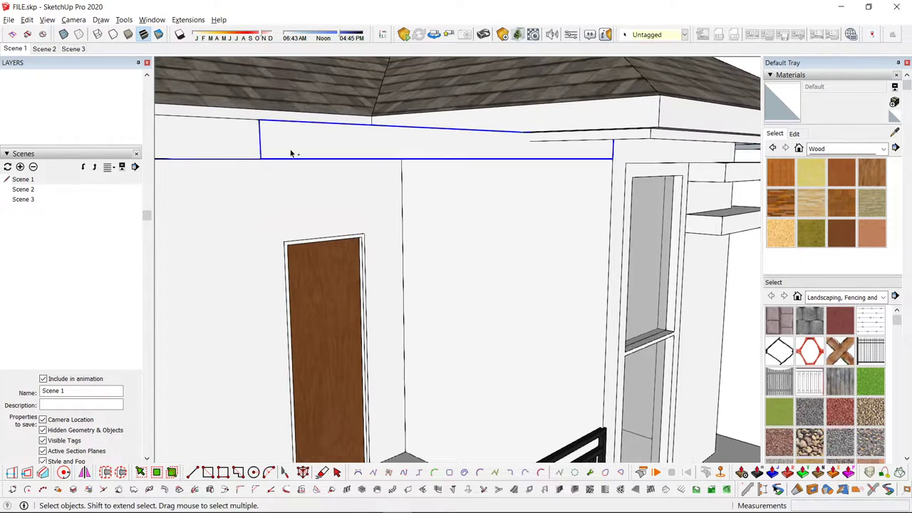
shift+click(239, 154)
middle_drag(249, 228, 420, 224)
scroll(449, 175, up, 3)
key(m)
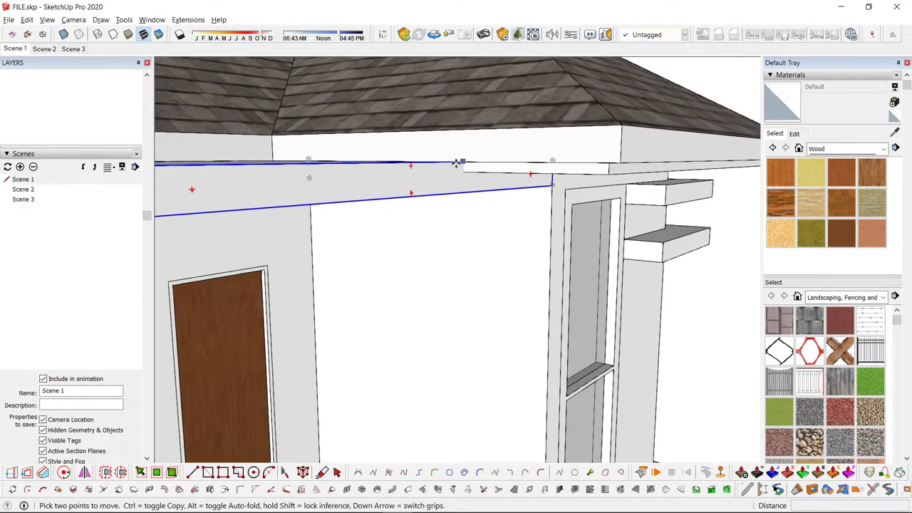
key(space)
scroll(465, 186, down, 1)
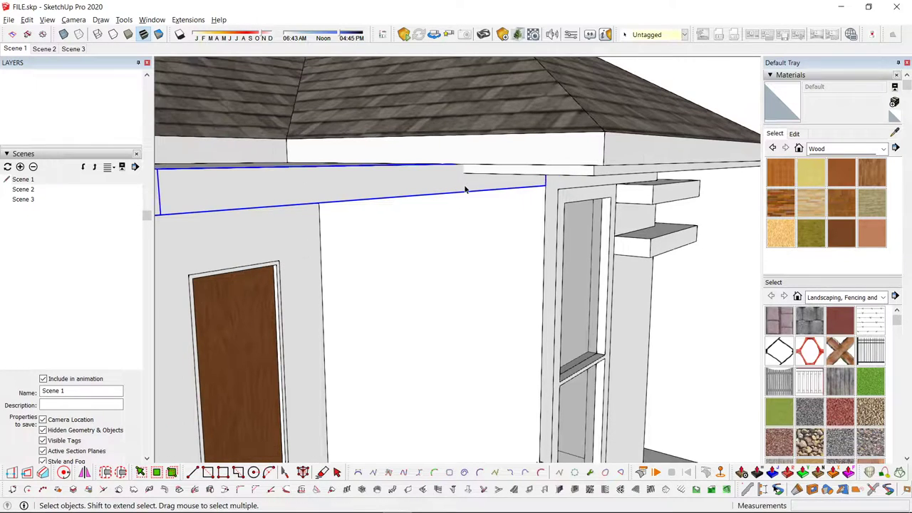
key(m)
scroll(450, 171, up, 1)
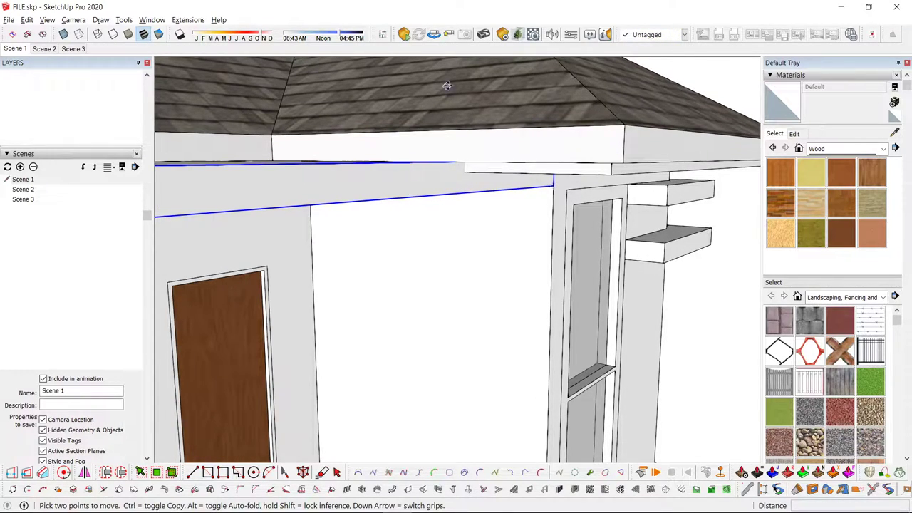
click(431, 175)
click(429, 195)
key(space)
scroll(422, 210, down, 3)
middle_drag(422, 209, 527, 200)
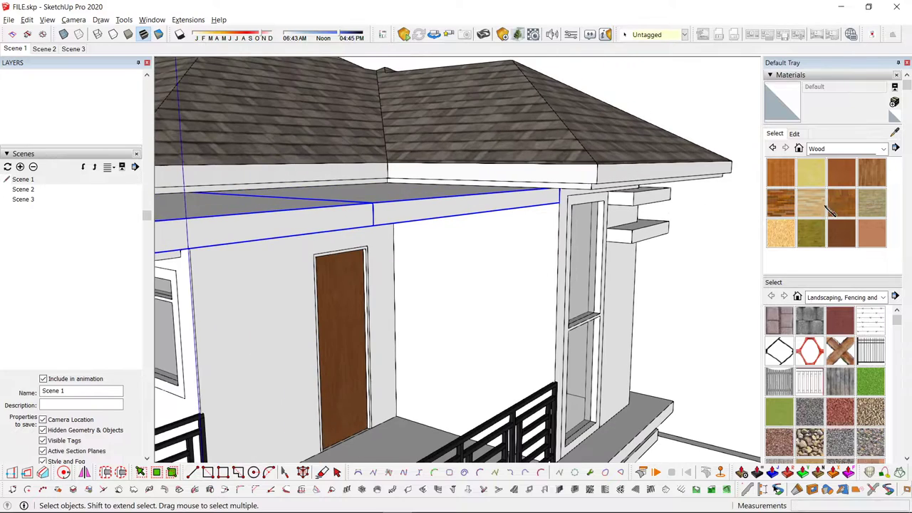
- Paint the lowered slab parts beneath the roof with the Metal Seamed material from the Metal collection
click(839, 151)
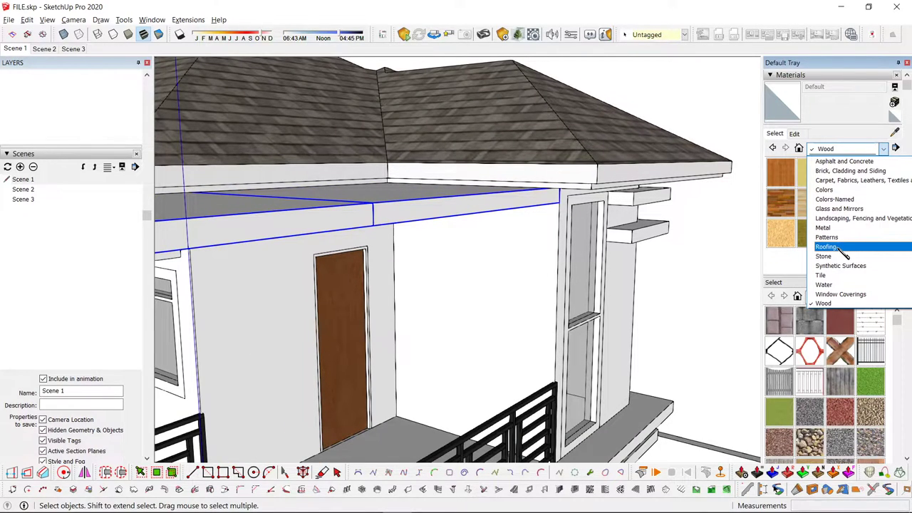
click(823, 228)
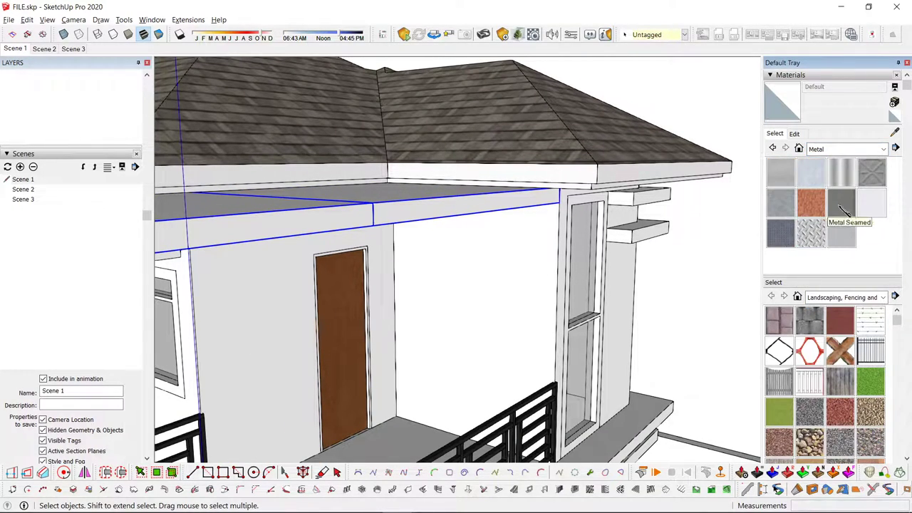
click(841, 203)
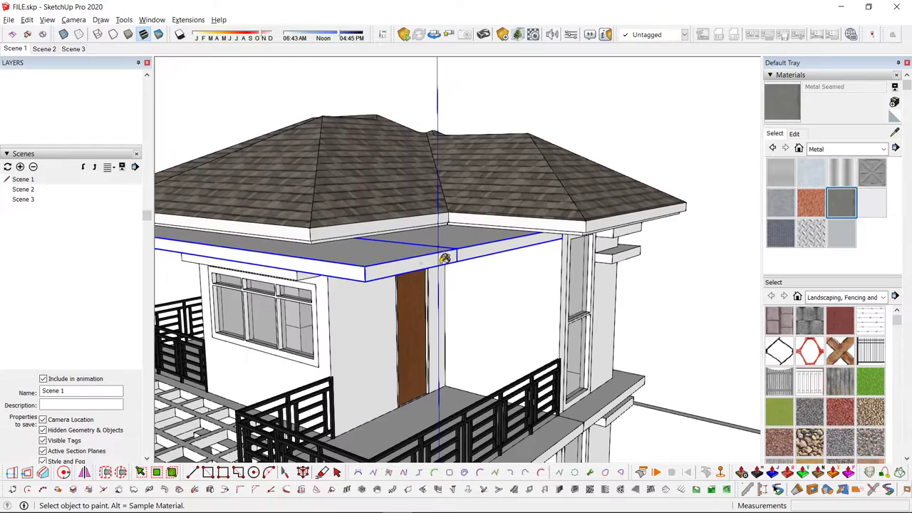
click(390, 258)
scroll(456, 233, down, 2)
key(space)
click(501, 235)
mouse_move(488, 258)
middle_down()
mouse_move(393, 249)
mouse_move(393, 230)
mouse_move(439, 240)
middle_up()
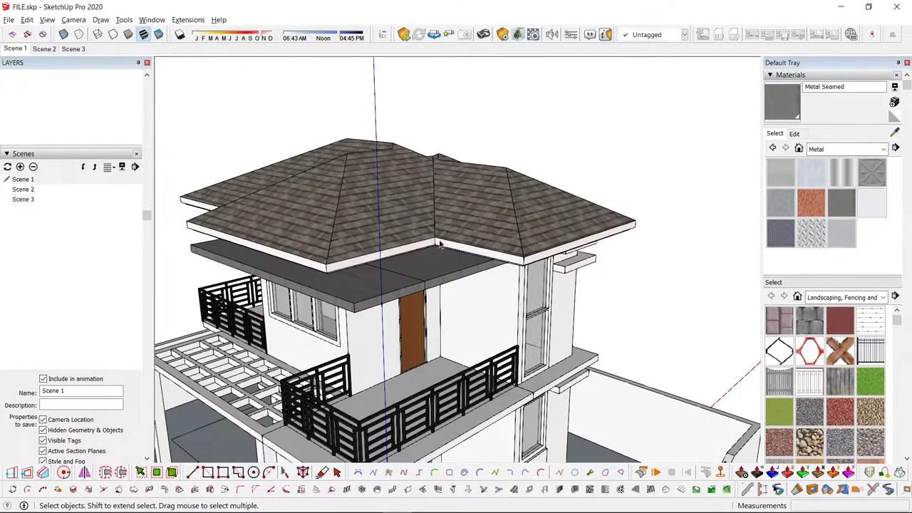
- Switch back to LayOut and update the model reference of the perspective house view on Page 2
key(alt+Tab)
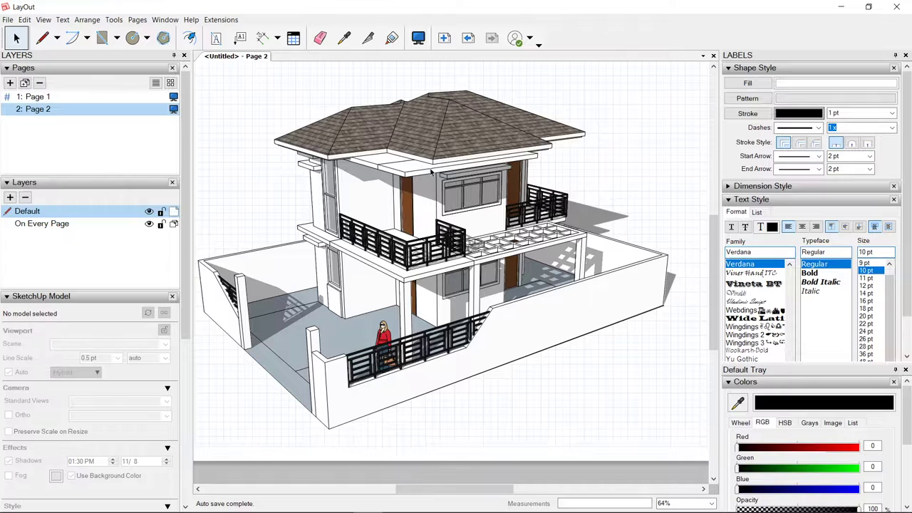
scroll(424, 177, down, 2)
scroll(424, 177, up, 1)
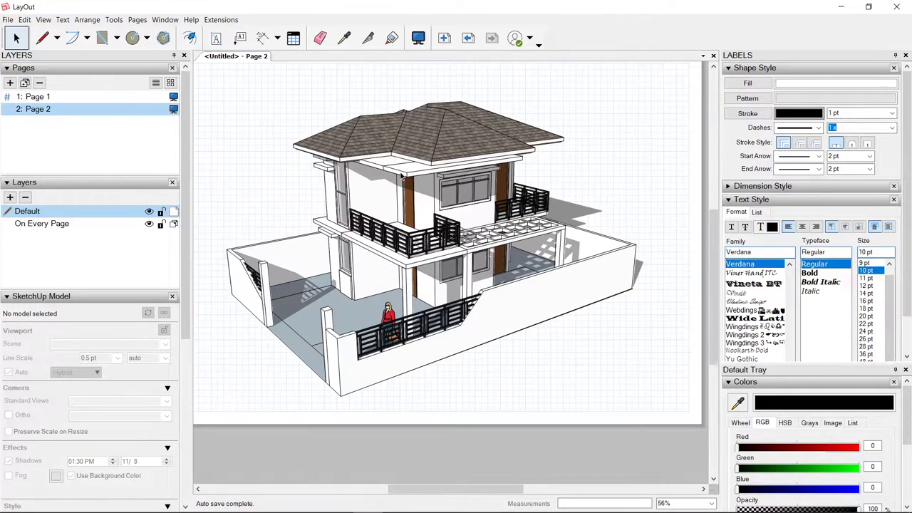
right_click(401, 172)
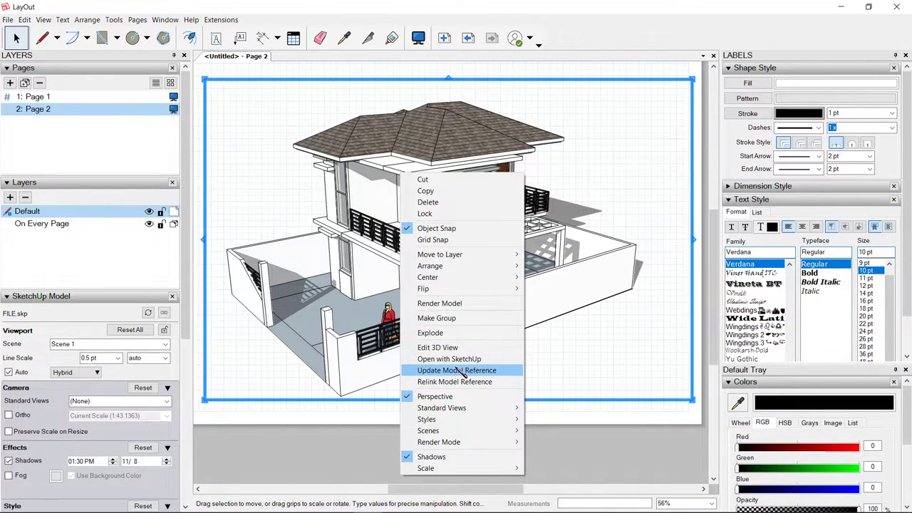
click(453, 370)
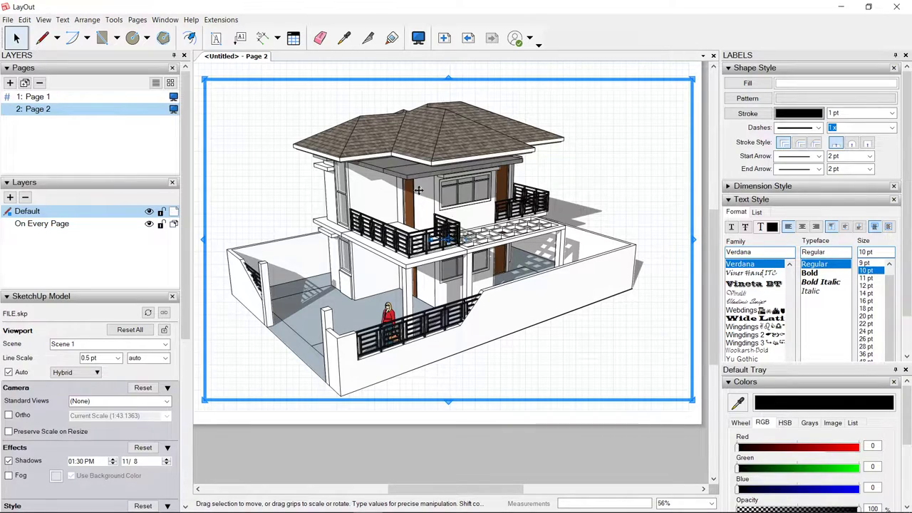
- Examine the updated slab in the perspective house view up close and against the whole page
scroll(400, 168, up, 5)
scroll(400, 169, down, 2)
scroll(401, 303, down, 1)
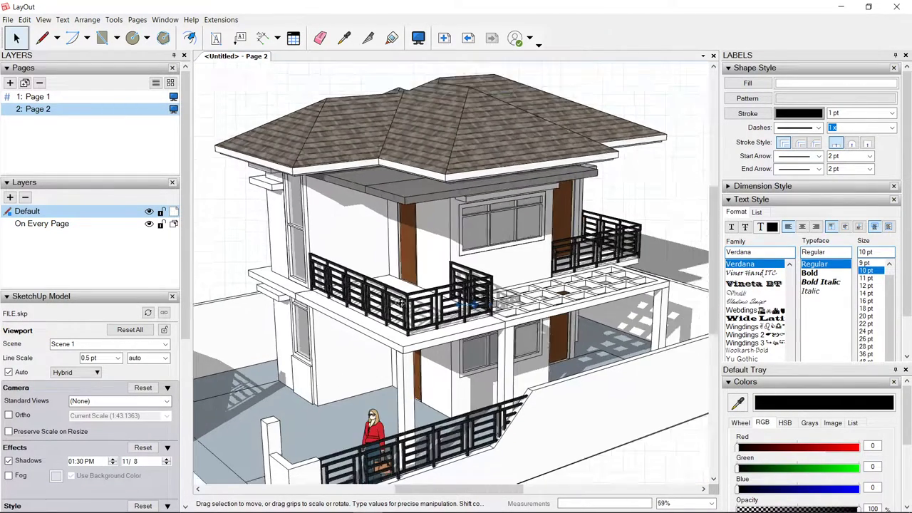
scroll(401, 304, down, 2)
scroll(459, 205, down, 2)
click(522, 133)
scroll(443, 257, up, 2)
scroll(445, 260, down, 2)
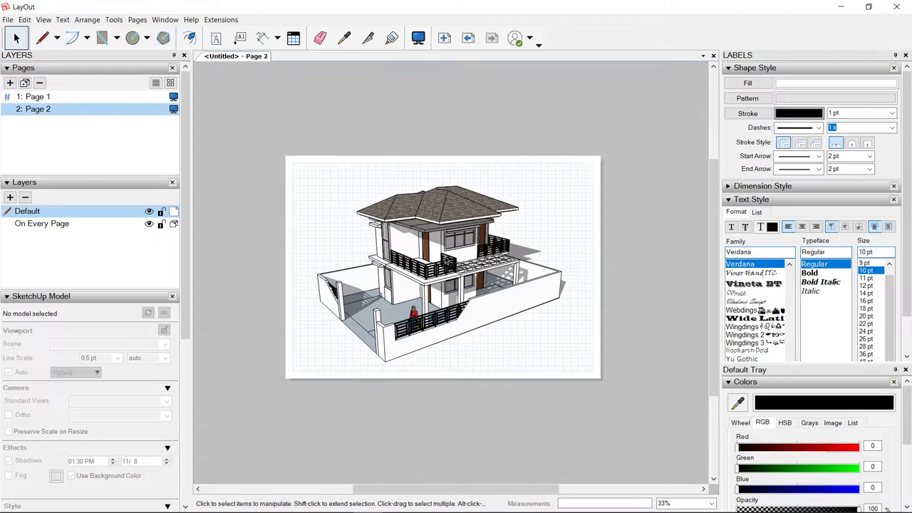
scroll(447, 262, up, 2)
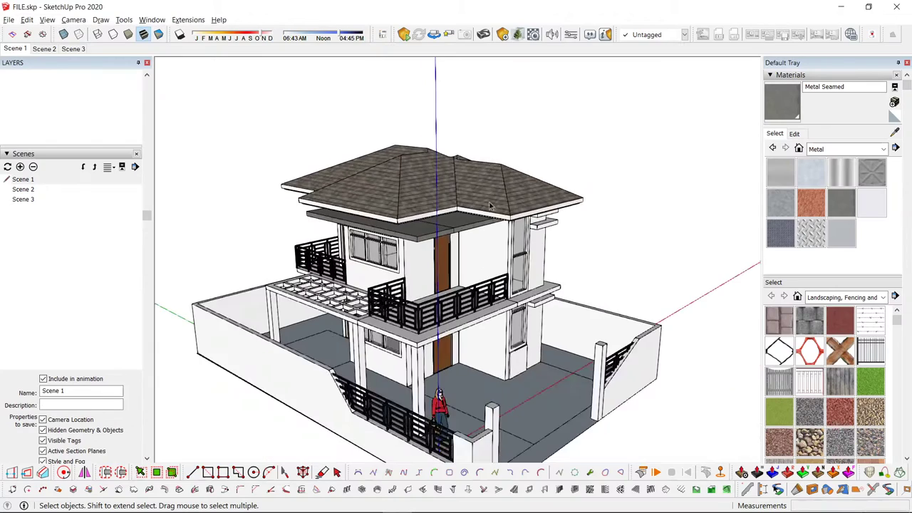
- Switch to SketchUp and place a horizontal section plane at ground level of the house
middle_drag(492, 306, 608, 346)
key(w)
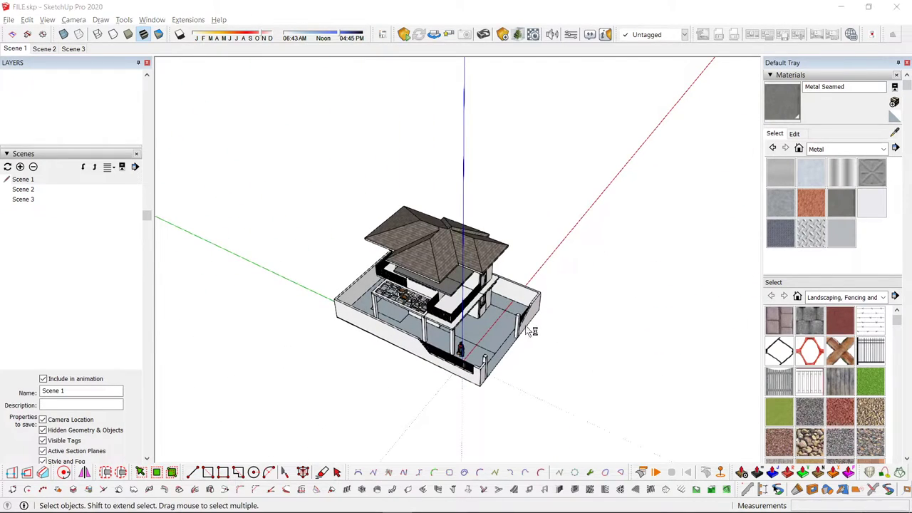
click(339, 40)
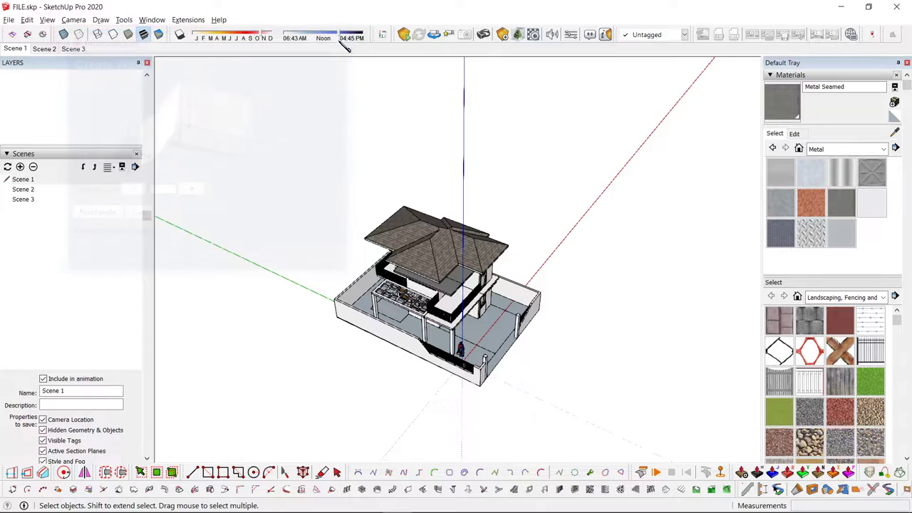
key(x)
click(553, 298)
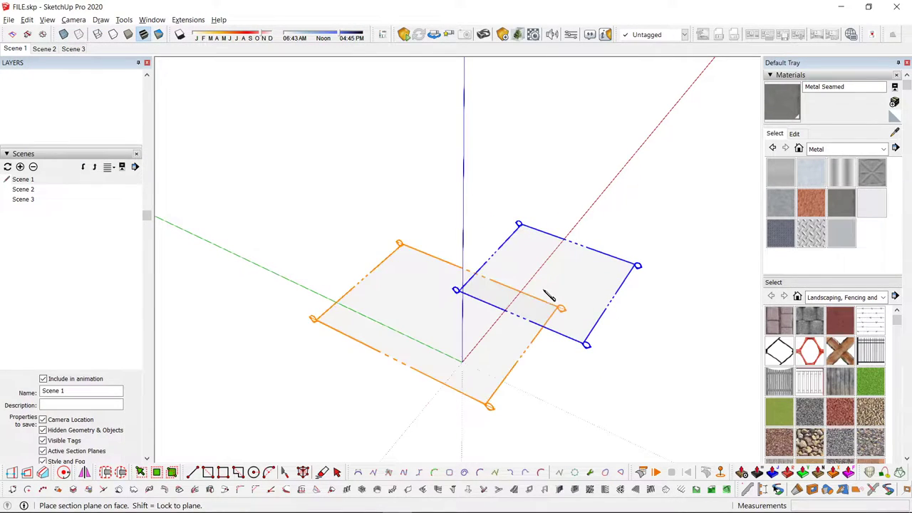
text(1)
click(534, 299)
scroll(534, 305, up, 2)
- Move the horizontal section plane up about 1.88 m so that it cuts through the ground floor
key(m)
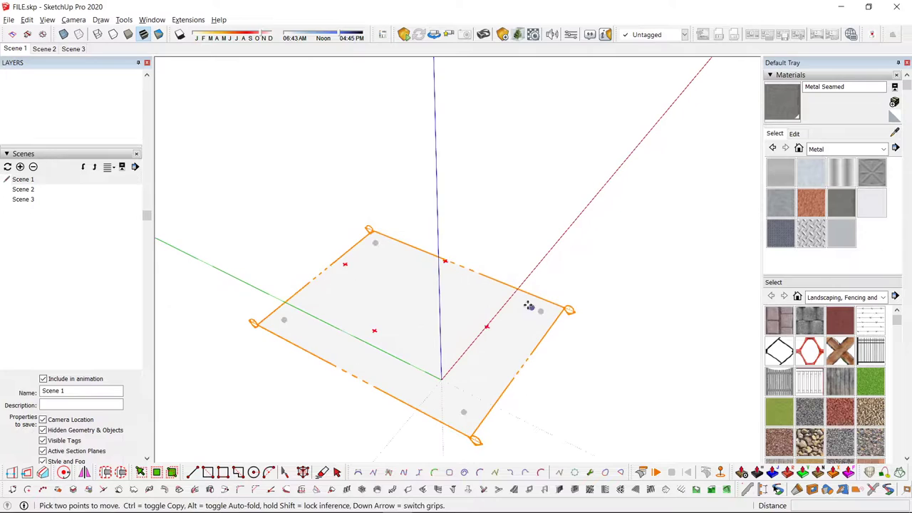
click(529, 305)
key(space)
click(532, 295)
key(m)
click(543, 308)
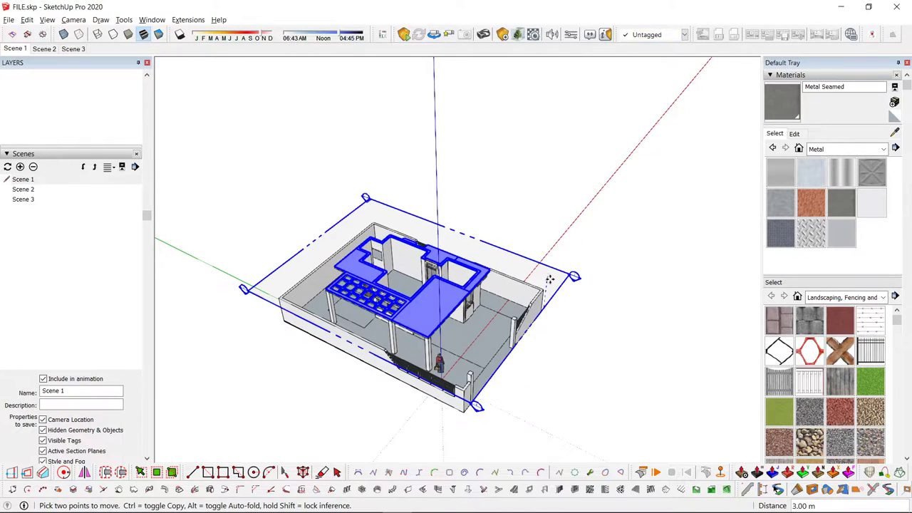
click(550, 286)
- Show the sectioned house from the top in parallel projection and hide the section plane object
key(t)
key(p)
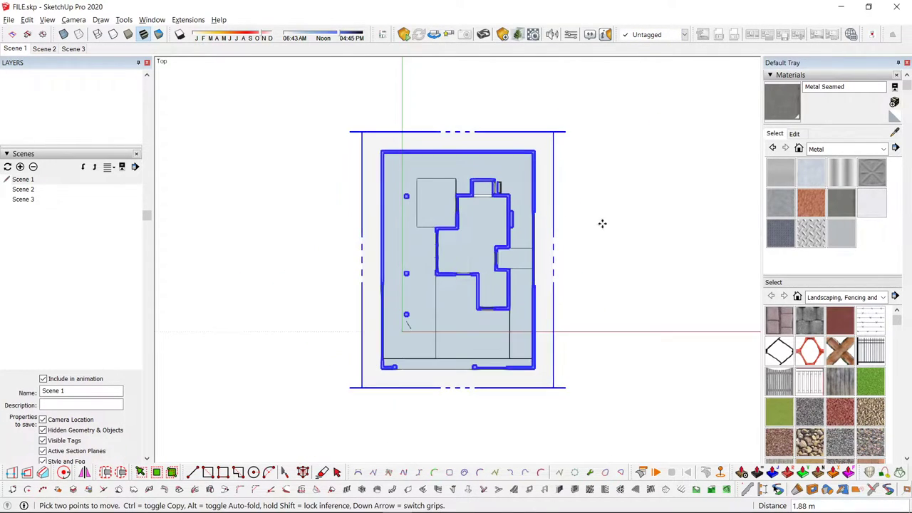
scroll(602, 224, up, 2)
key(h)
key(space)
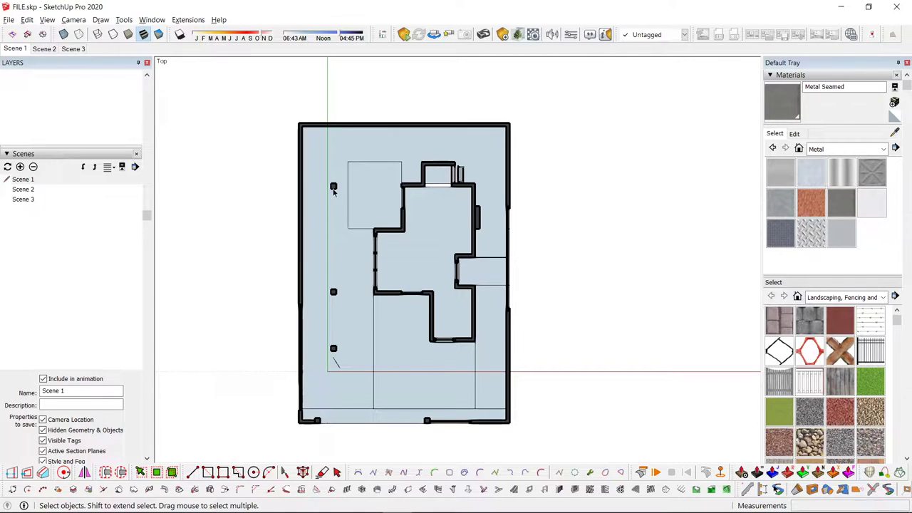
- Set the sectioned top view to Hidden Line display and save it as a new scene
click(115, 35)
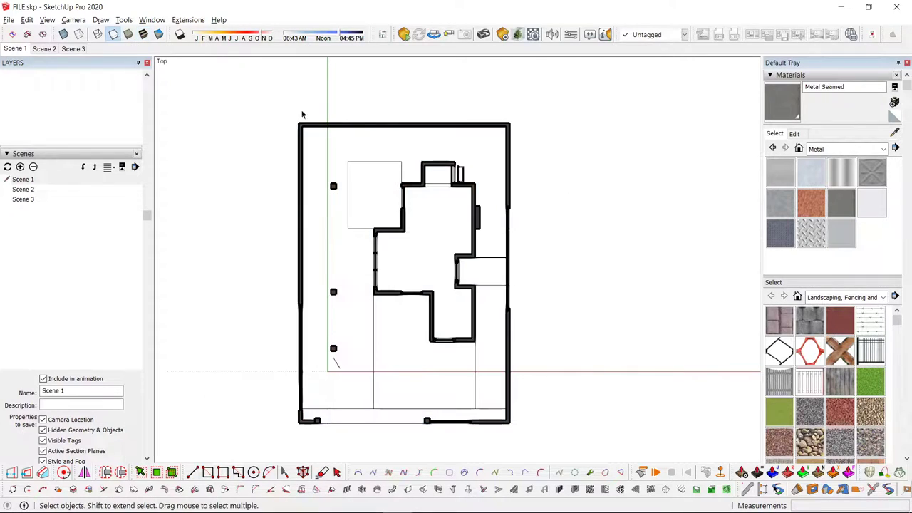
scroll(441, 192, up, 2)
scroll(441, 194, down, 1)
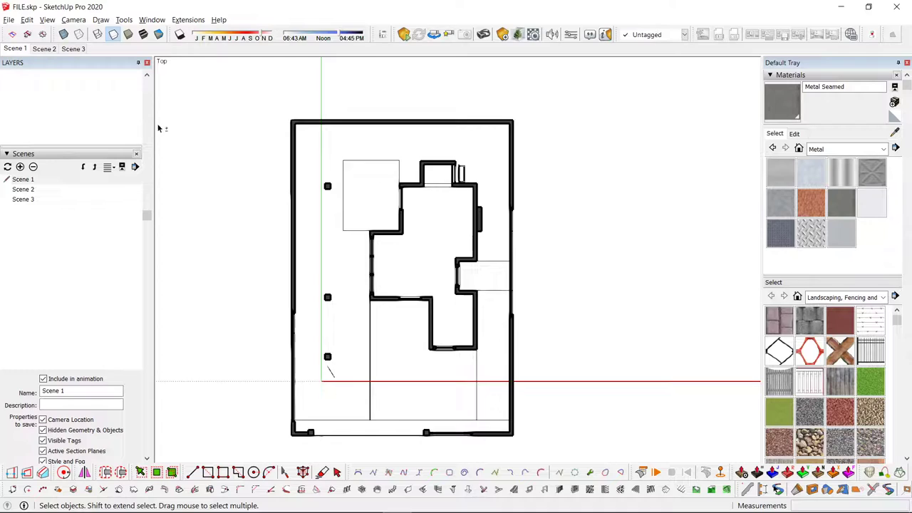
key(shift+a)
click(459, 314)
mouse_move(460, 306)
shift+middle_down()
mouse_move(504, 279)
mouse_move(456, 291)
shift+middle_up()
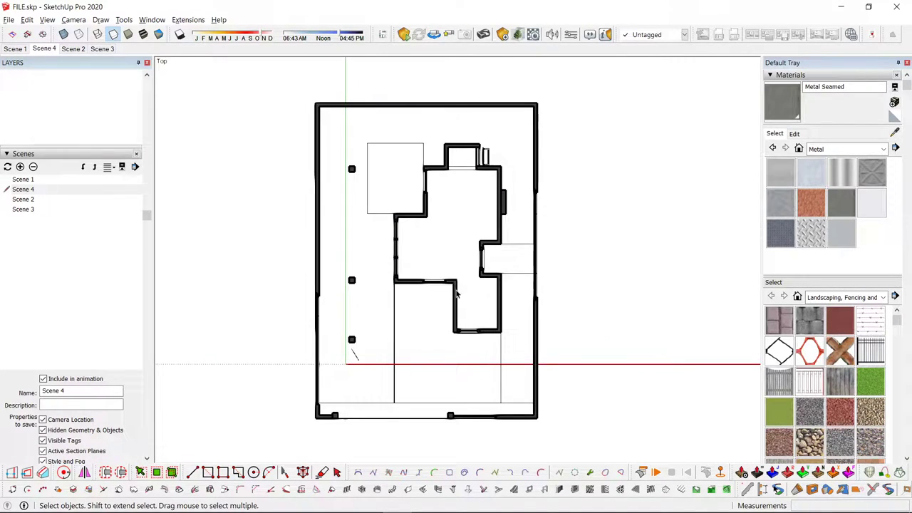
- Switch to LayOut and duplicate the perspective view page as a new page
key(alt+Tab)
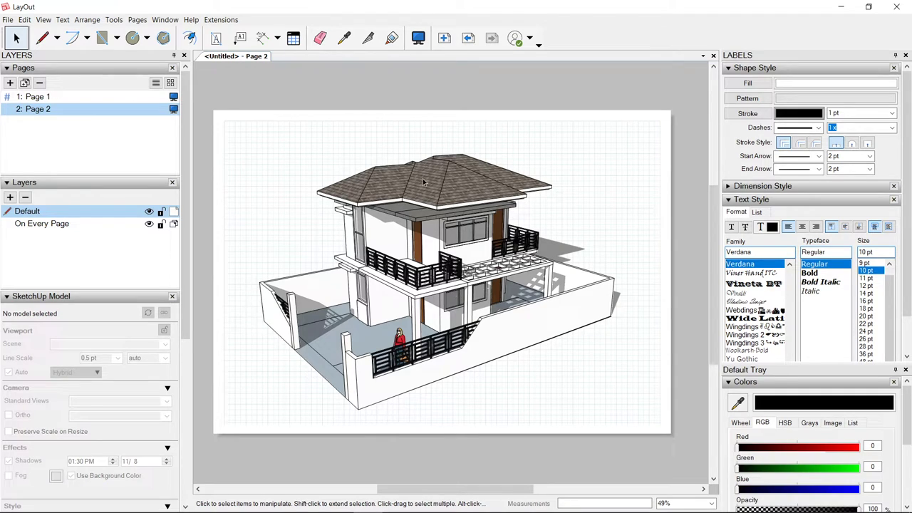
click(441, 253)
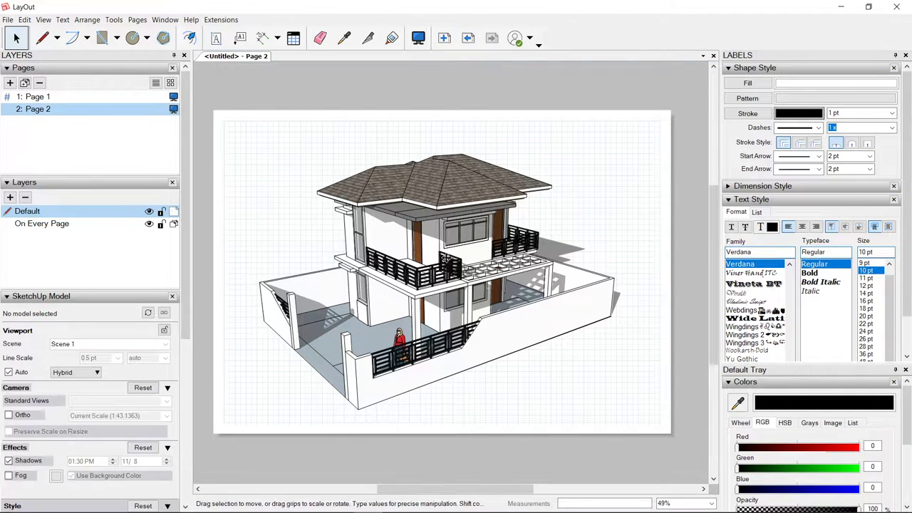
click(494, 117)
click(435, 188)
click(436, 189)
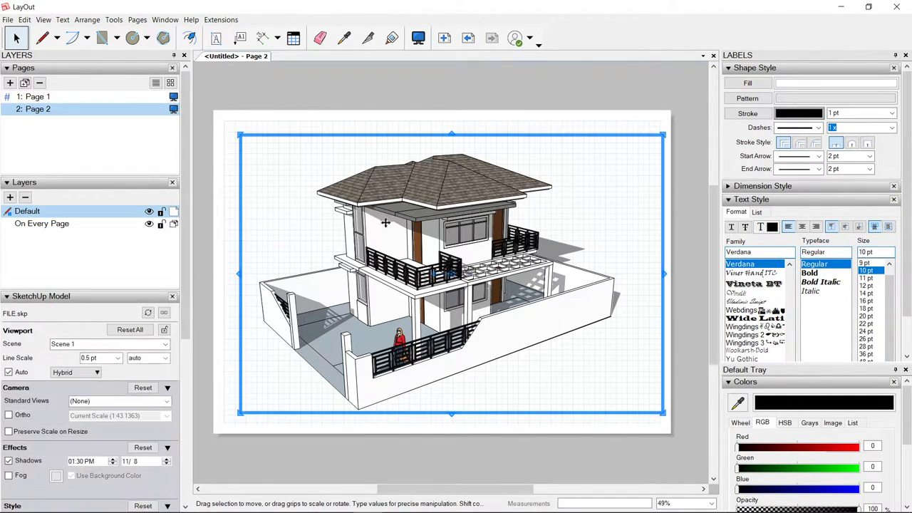
click(25, 83)
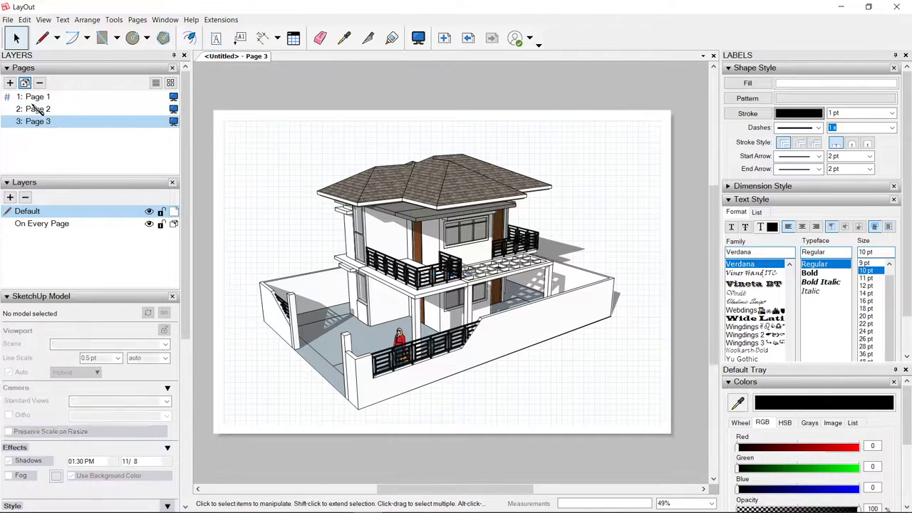
- Update the model reference of the viewport on Page 3 and assign Scene 4 to it
right_click(449, 191)
mouse_move(555, 449)
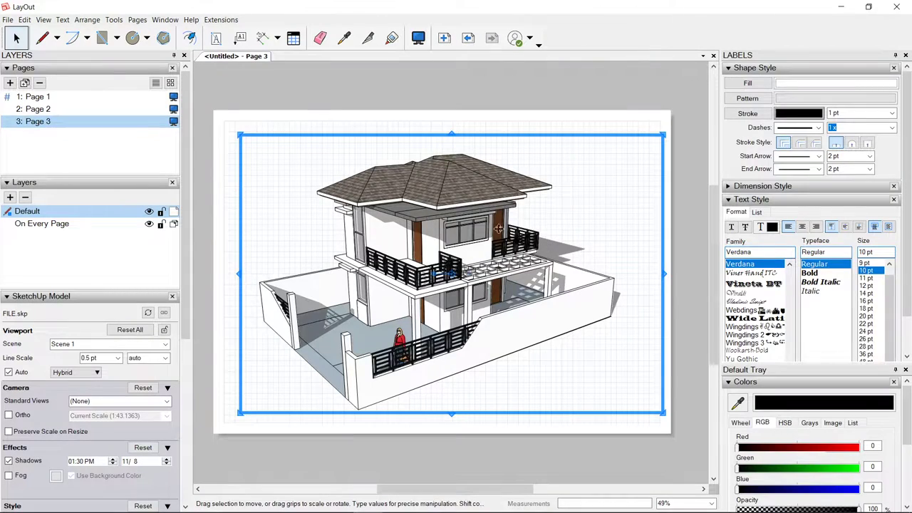
right_click(420, 248)
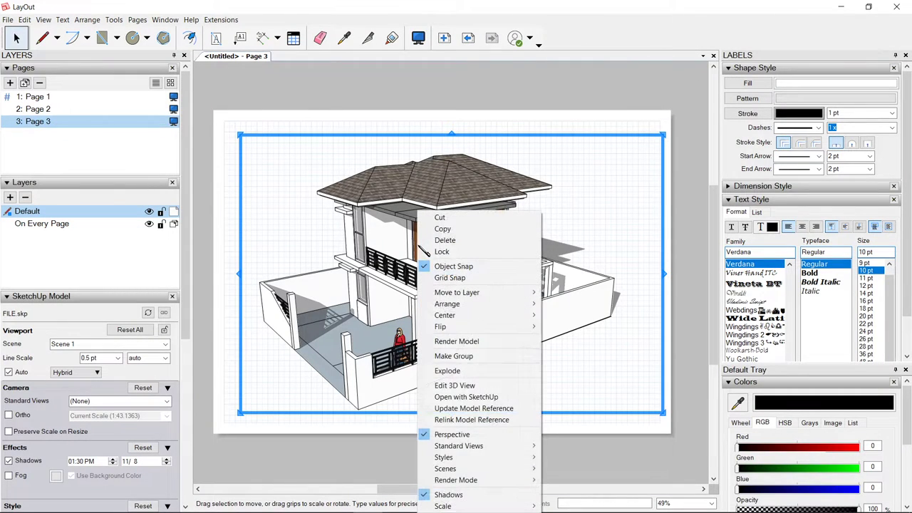
click(476, 416)
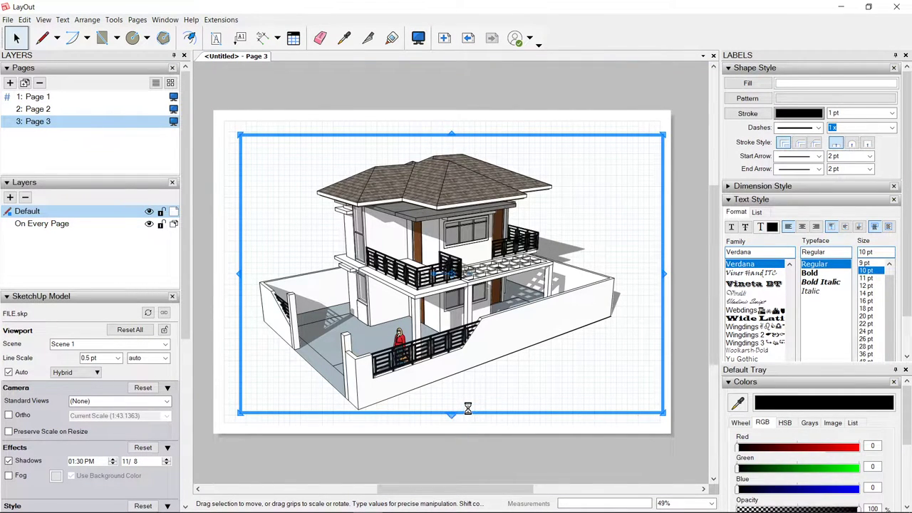
right_click(430, 208)
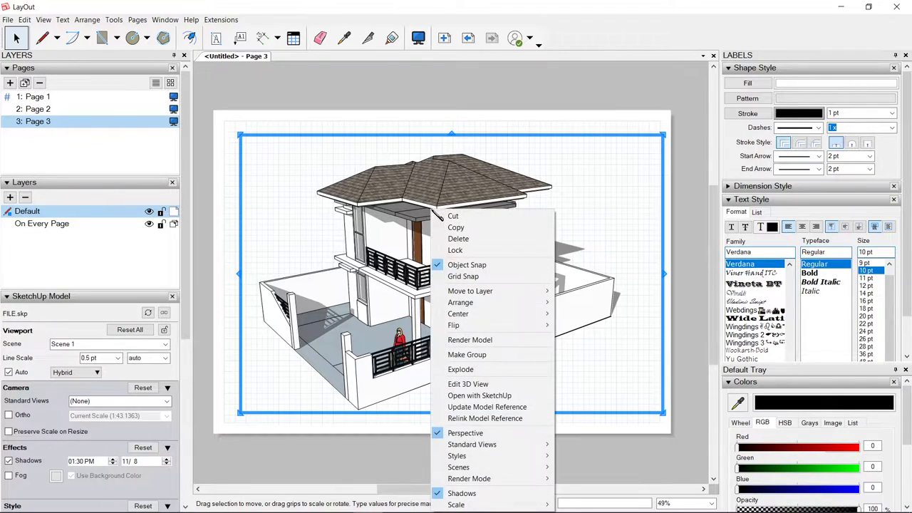
mouse_move(485, 467)
click(581, 444)
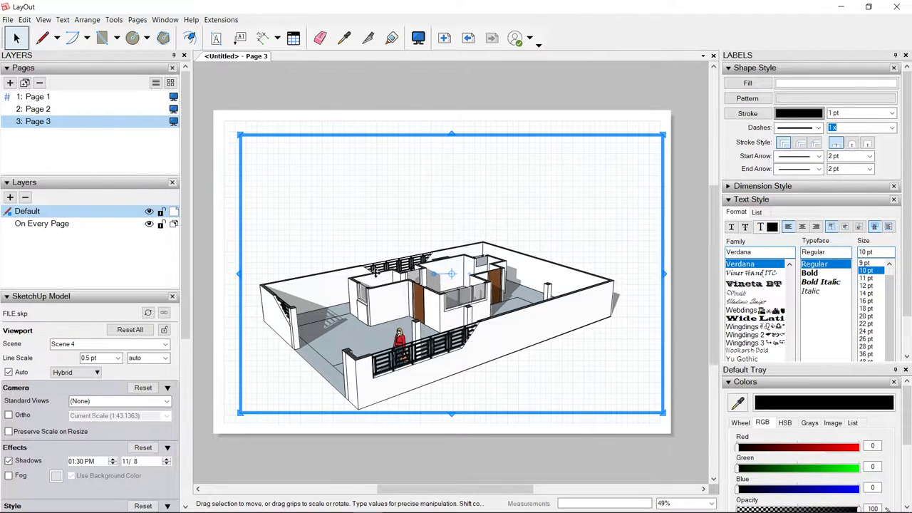
- Set the sectioned house viewport to the Top standard view with orthographic projection
right_click(411, 246)
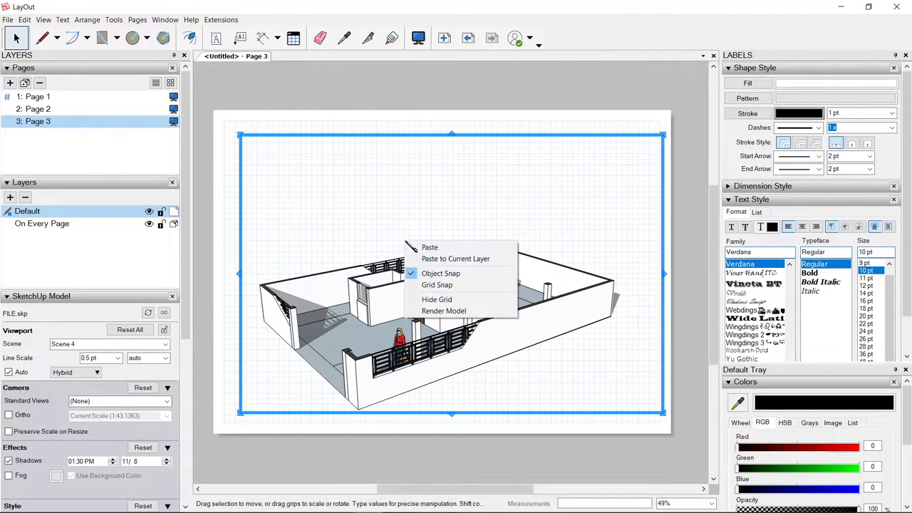
click(354, 224)
click(168, 402)
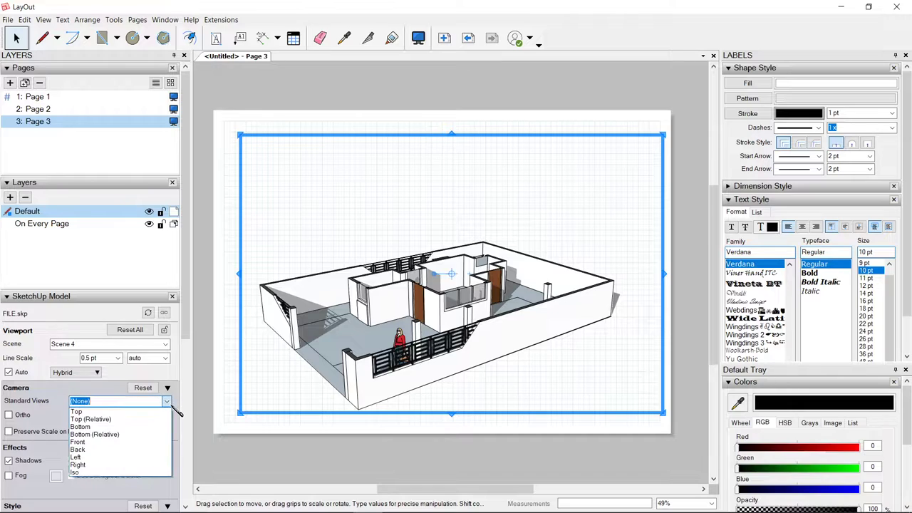
click(133, 412)
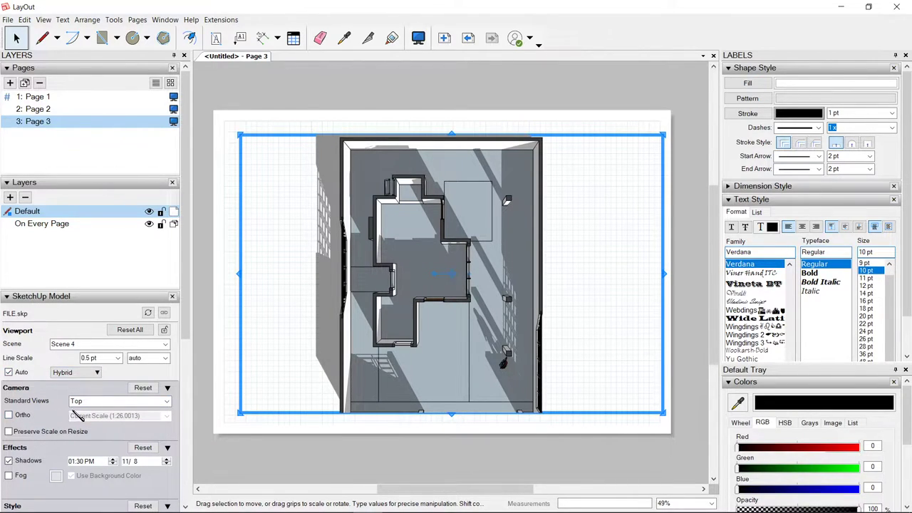
click(9, 414)
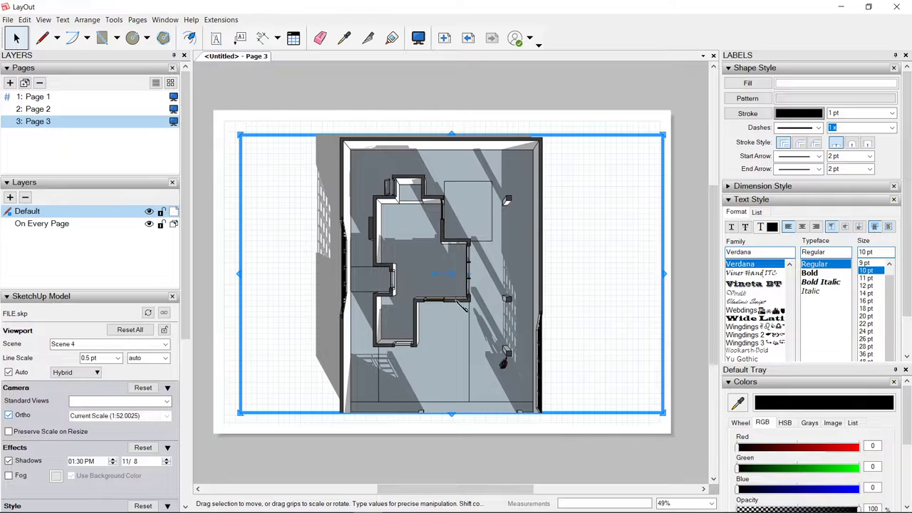
- Adjust the 3D view inside the viewport so that the whole floor plan fits within its frame
double_click(502, 258)
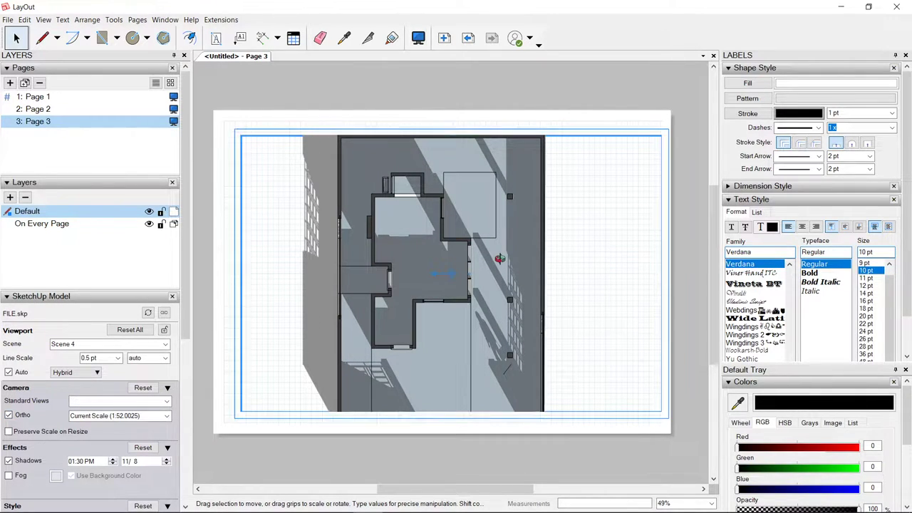
scroll(502, 261, down, 3)
scroll(520, 279, up, 2)
shift+middle_drag(484, 266, 478, 274)
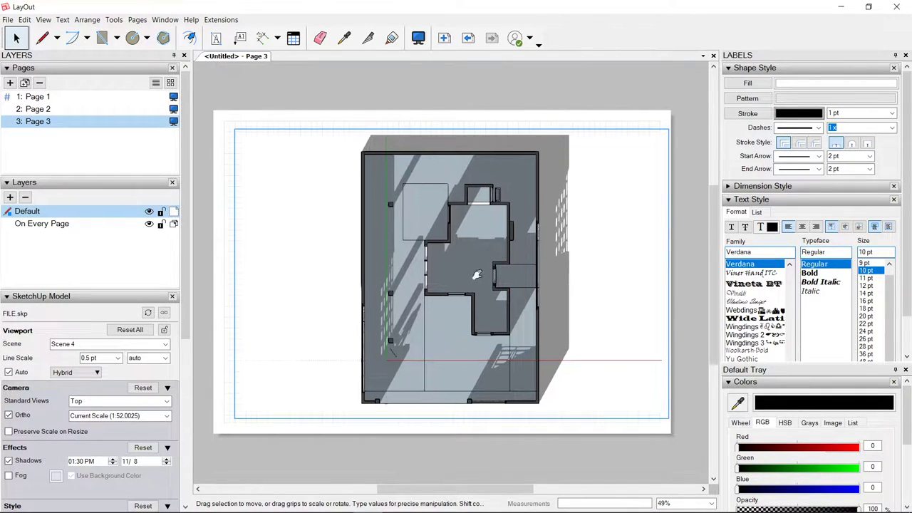
click(357, 92)
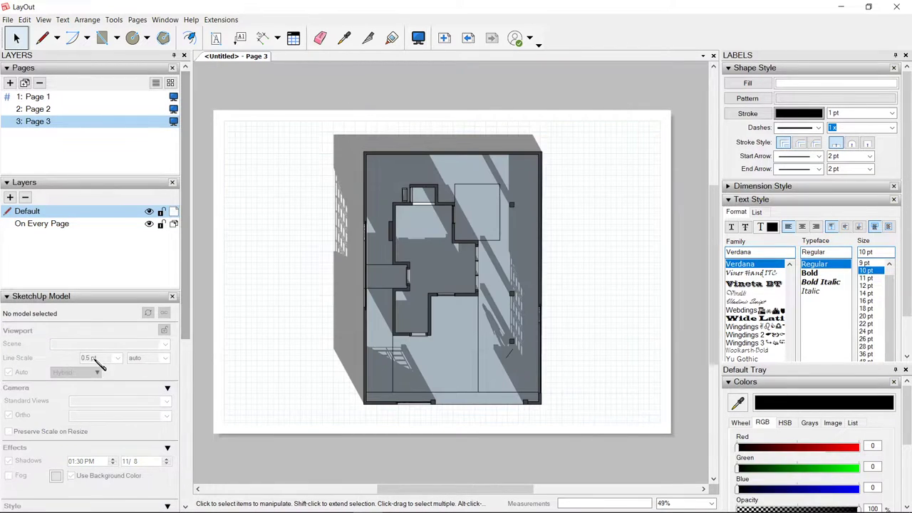
- Reset the floor plan viewport's style to the one saved in Scene 4
click(459, 322)
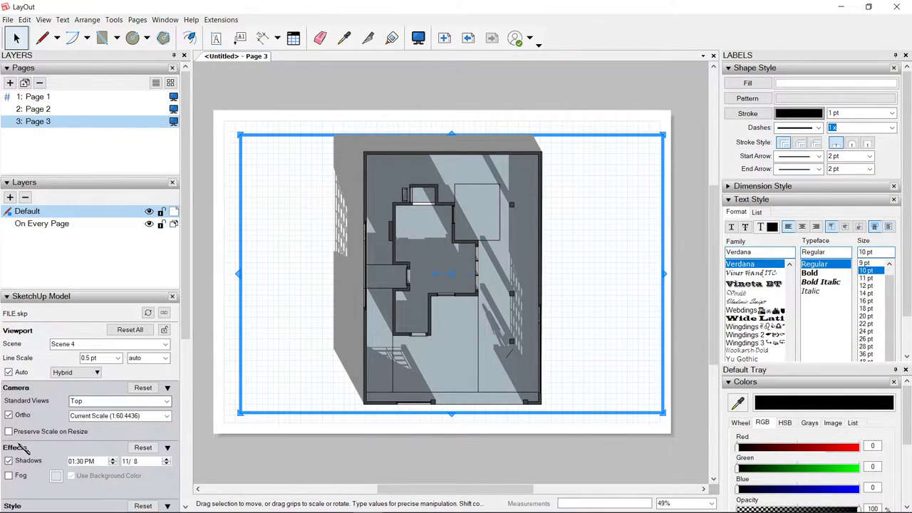
scroll(23, 447, down, 2)
scroll(111, 397, down, 4)
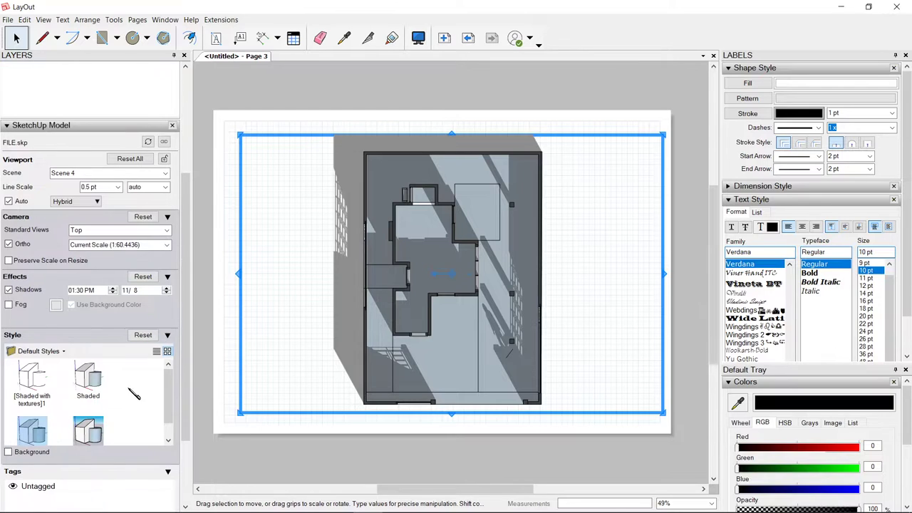
click(146, 335)
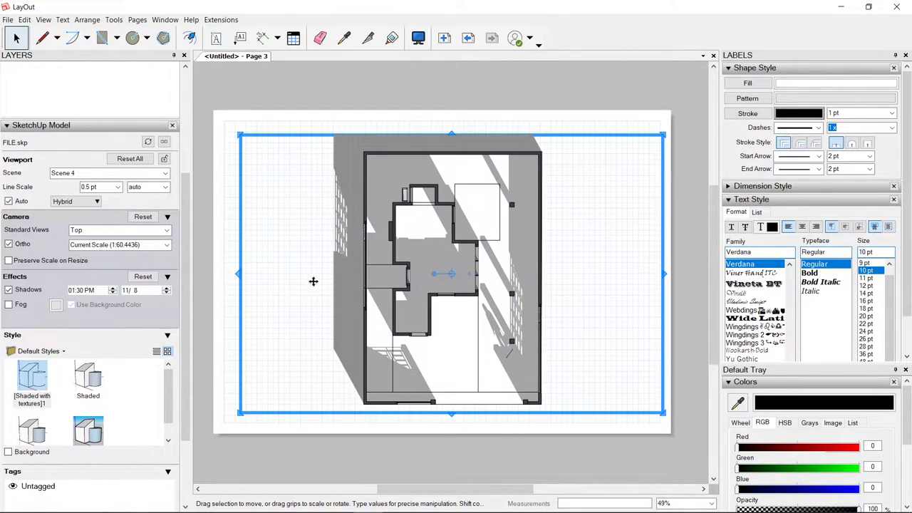
click(518, 106)
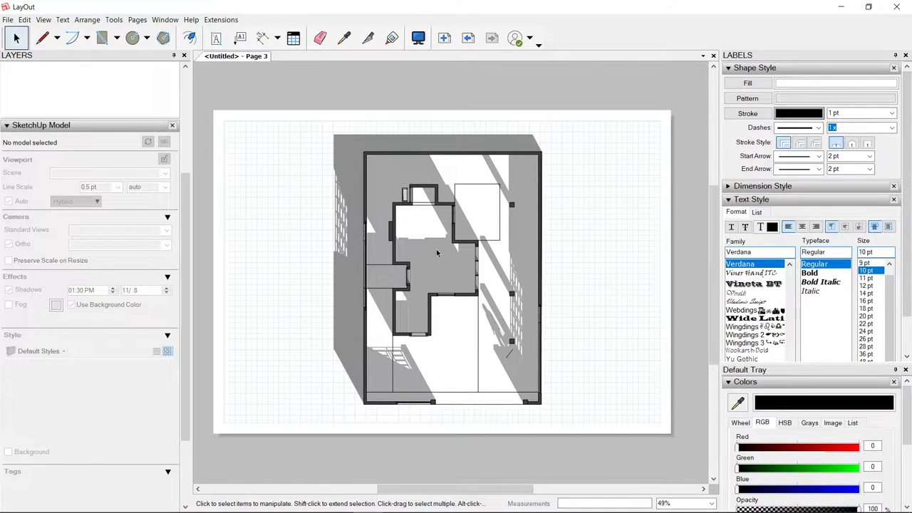
click(403, 234)
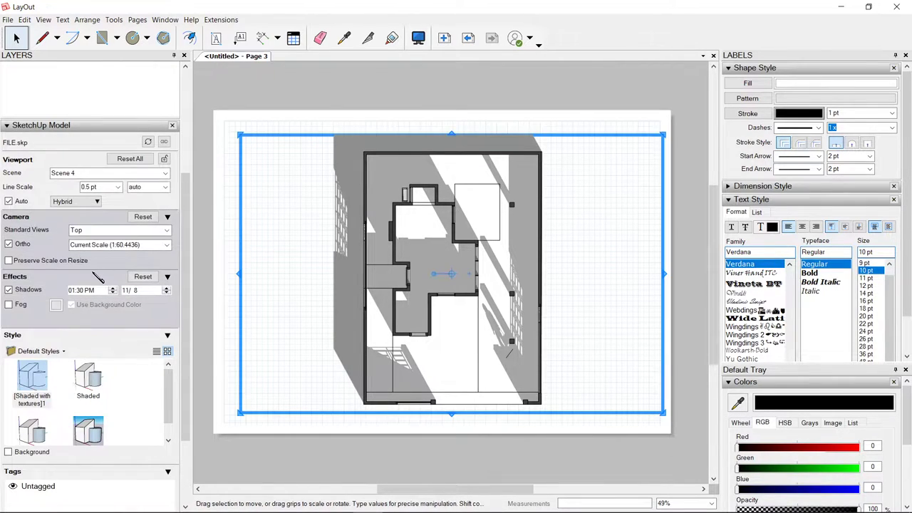
- Compare the plan with Scene 4 in SketchUp, then reset the LayOut viewport's camera to the scene
key(alt+Tab)
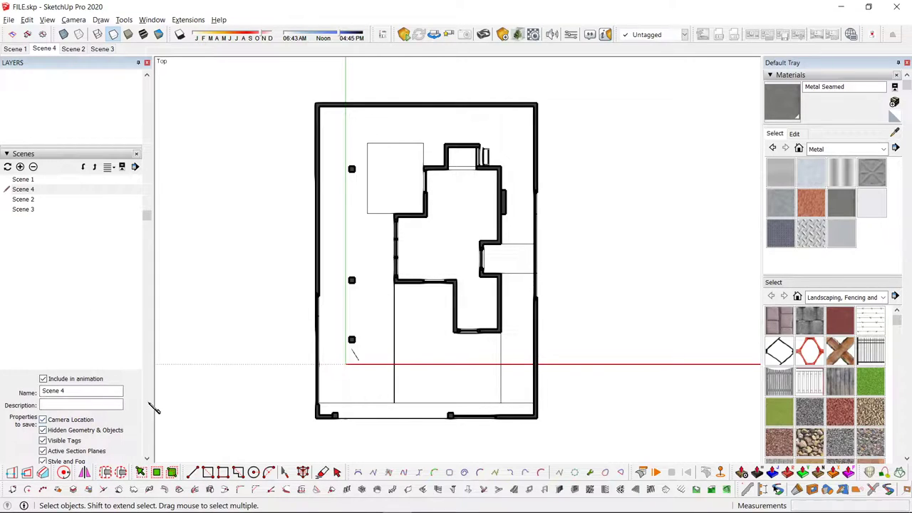
key(alt+Tab)
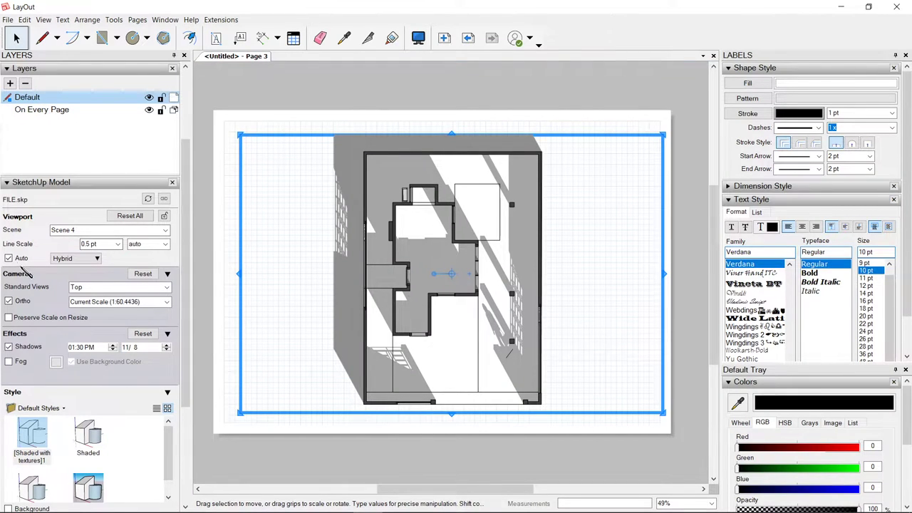
click(144, 274)
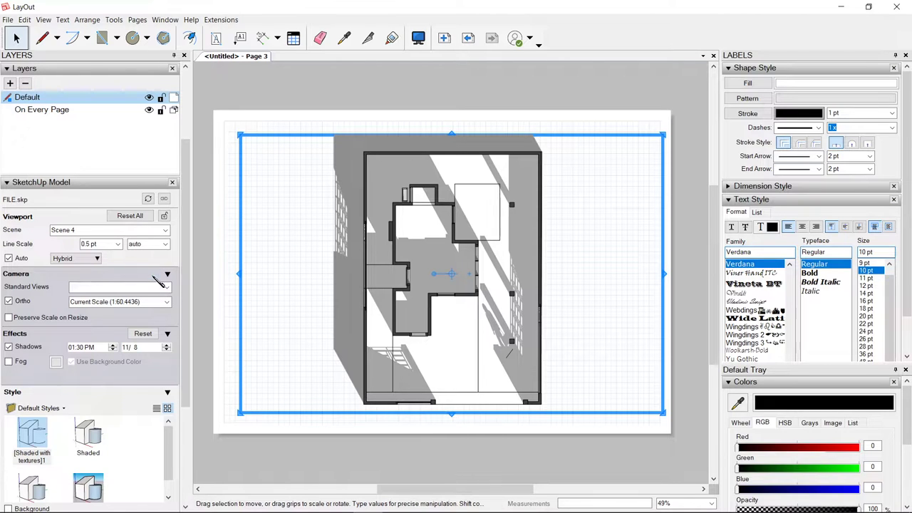
click(503, 86)
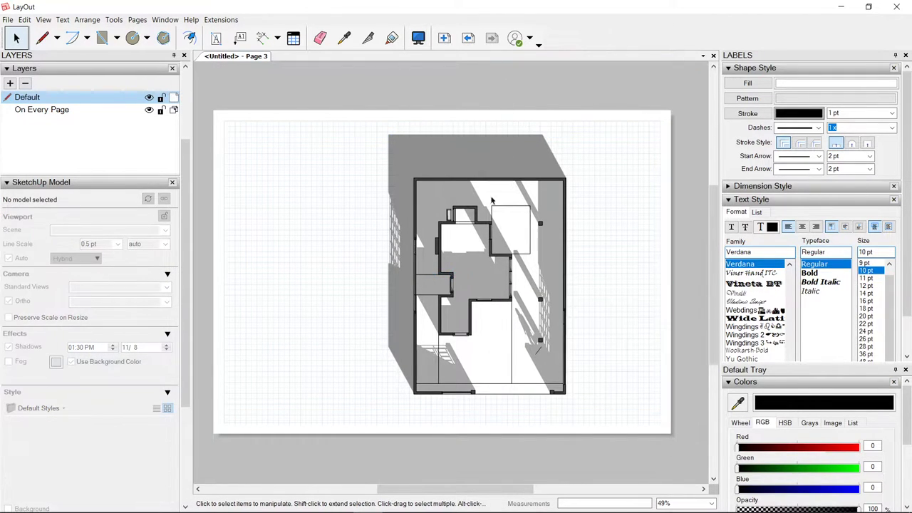
- Shift the floor plan viewport to the left on the page and set its scale to 1mm:100mm (1:100)
click(463, 256)
drag(483, 234, 417, 264)
click(166, 301)
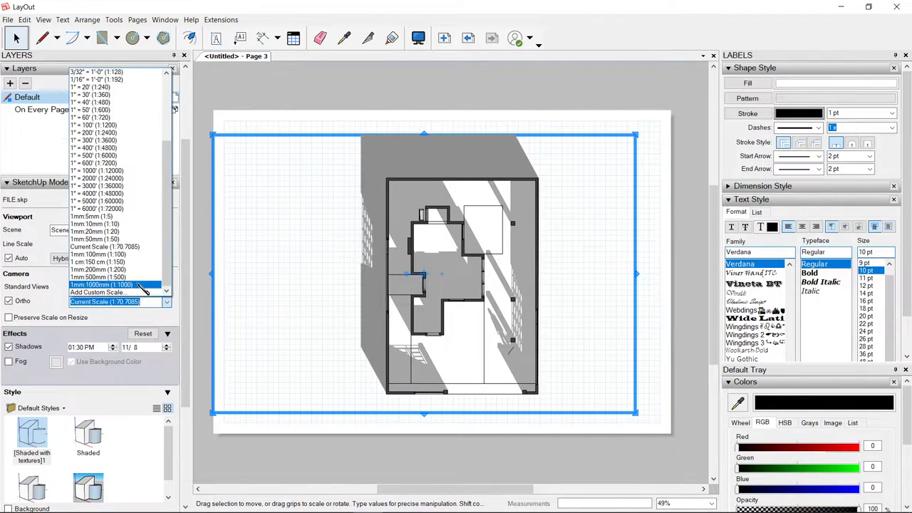
click(129, 265)
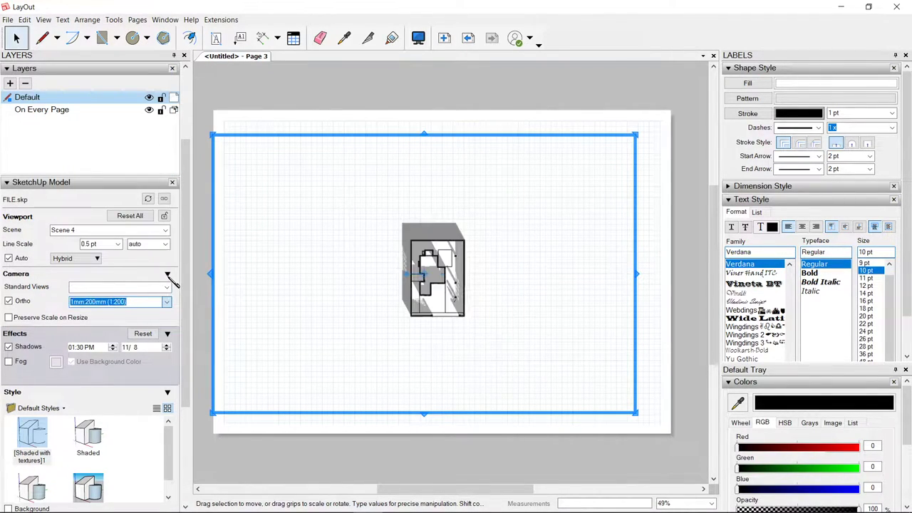
click(166, 302)
click(134, 254)
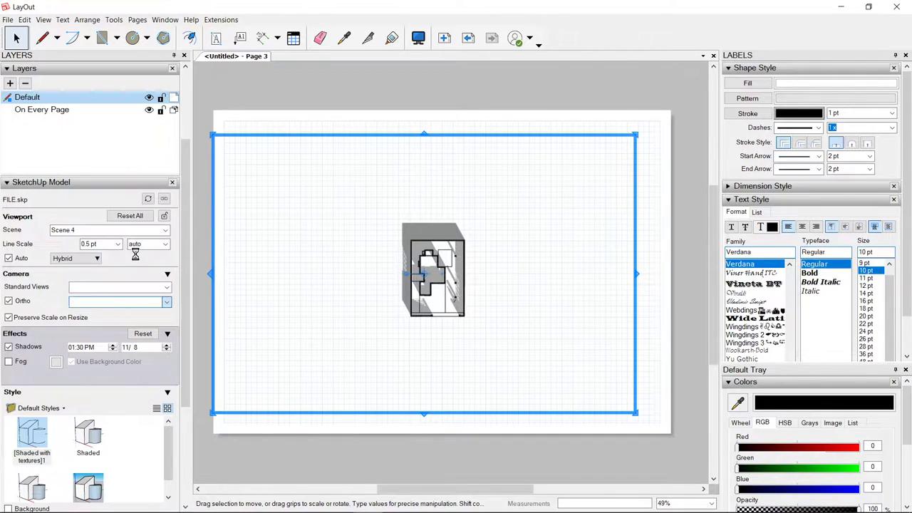
- Narrow the viewport frame around the floor plan to about 0.415 of its width
middle_drag(495, 203, 506, 198)
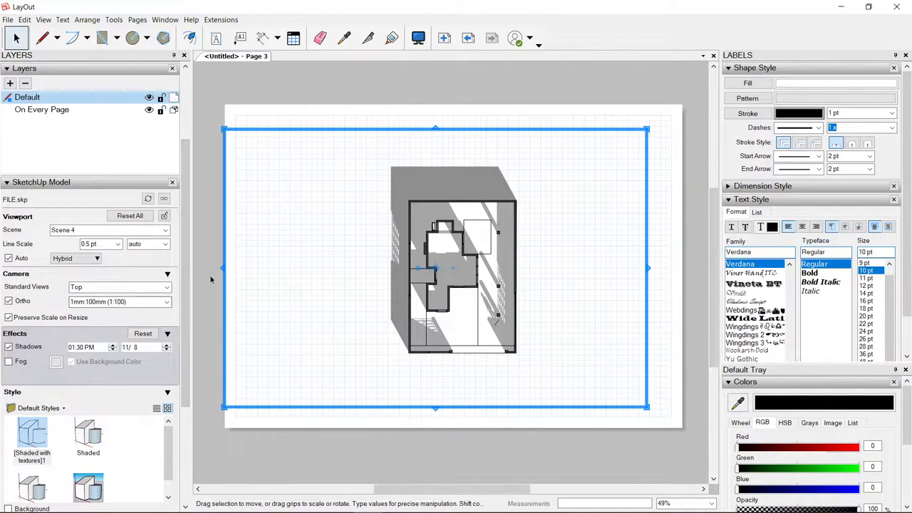
drag(223, 268, 349, 261)
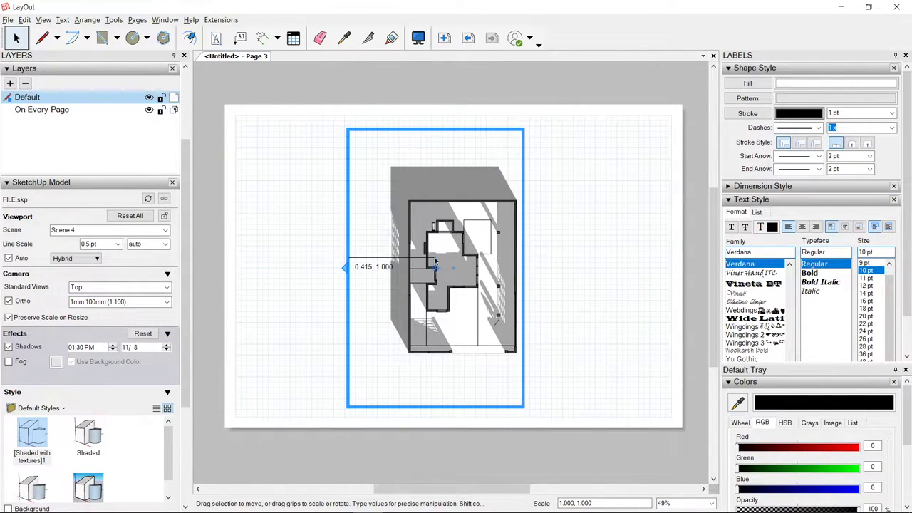
scroll(463, 281, up, 2)
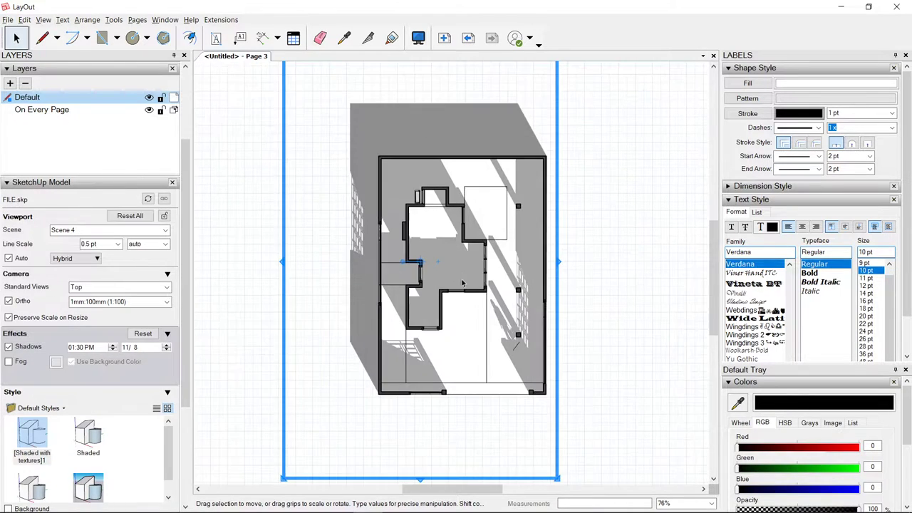
- Switch to SketchUp, turn on the shadows with the date at about July 17, and update Scene 4
key(alt+Tab)
click(180, 34)
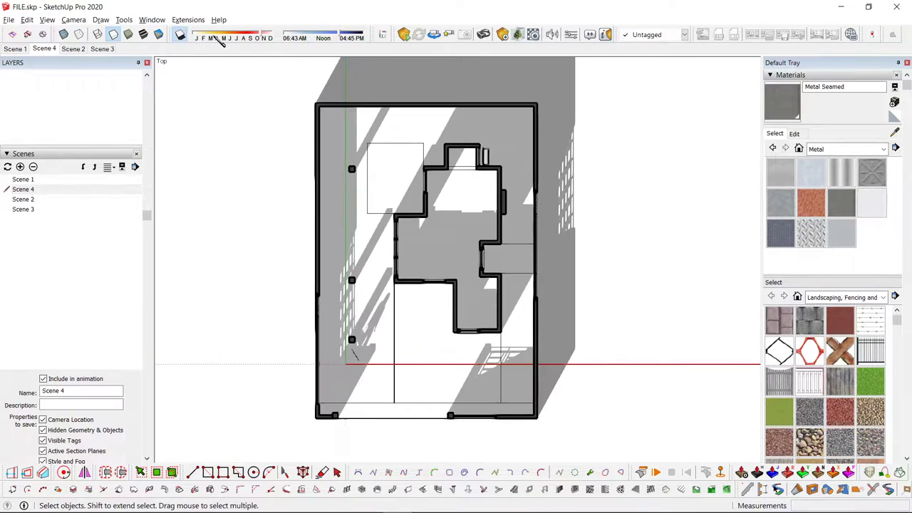
drag(259, 36, 238, 35)
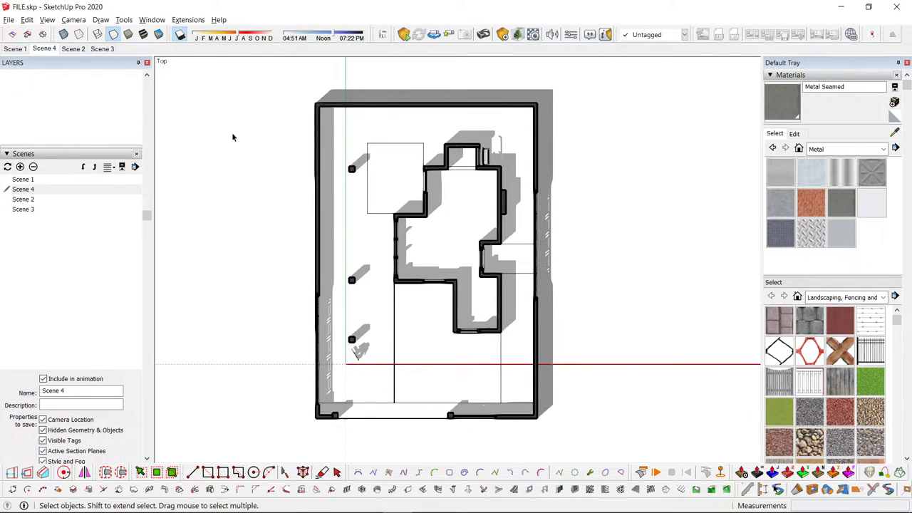
right_click(44, 49)
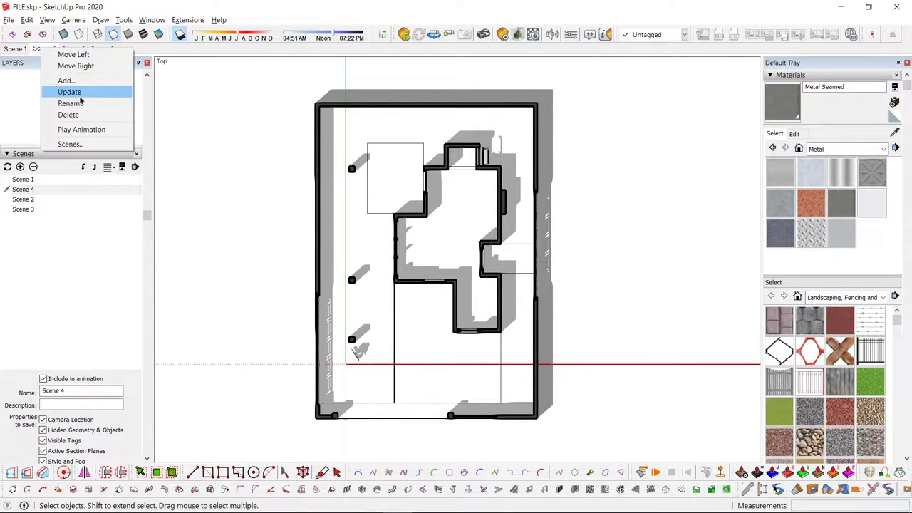
click(80, 97)
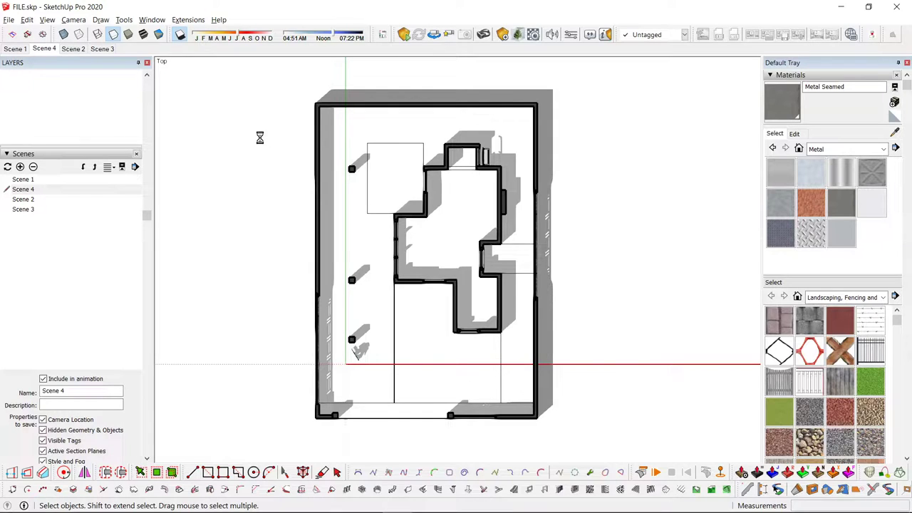
- Switch back to LayOut and update the model reference of the floor plan viewport
key(alt+Tab)
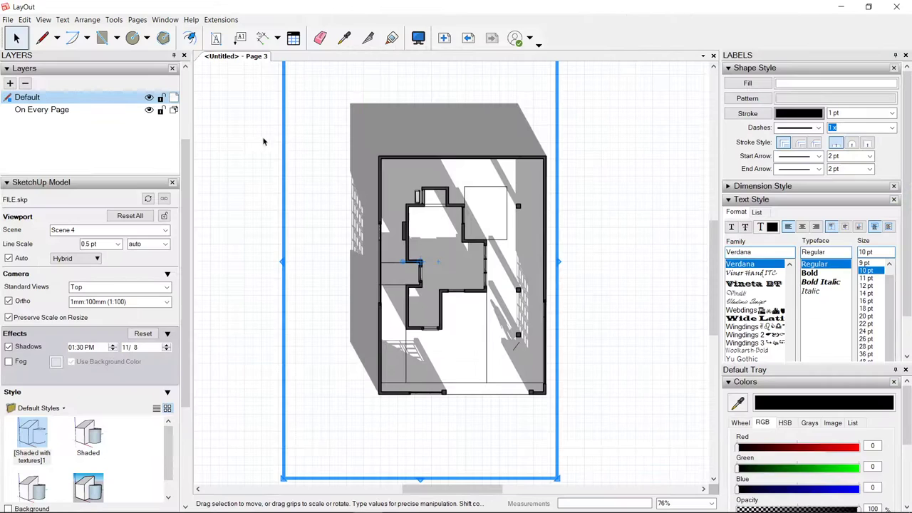
right_click(399, 211)
click(480, 410)
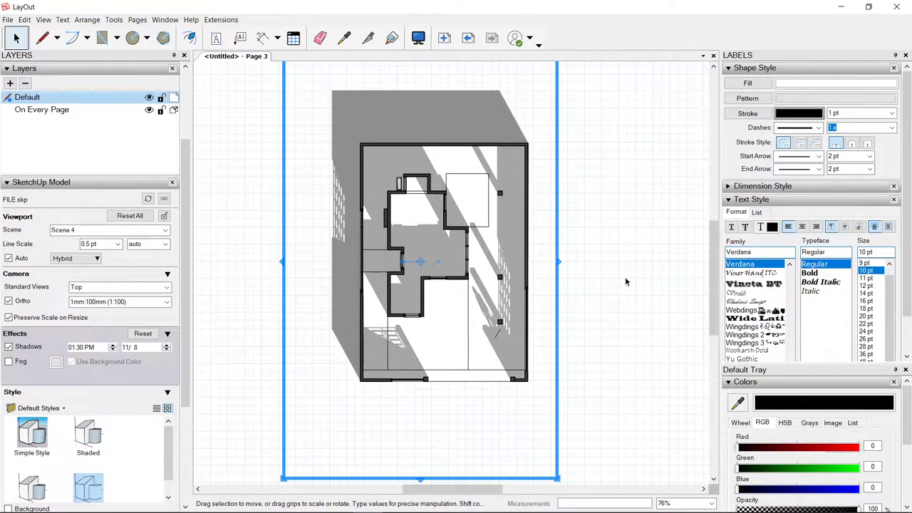
click(614, 161)
- Browse back to the elevations on page 1 and return to the floor plan on page 3
click(453, 40)
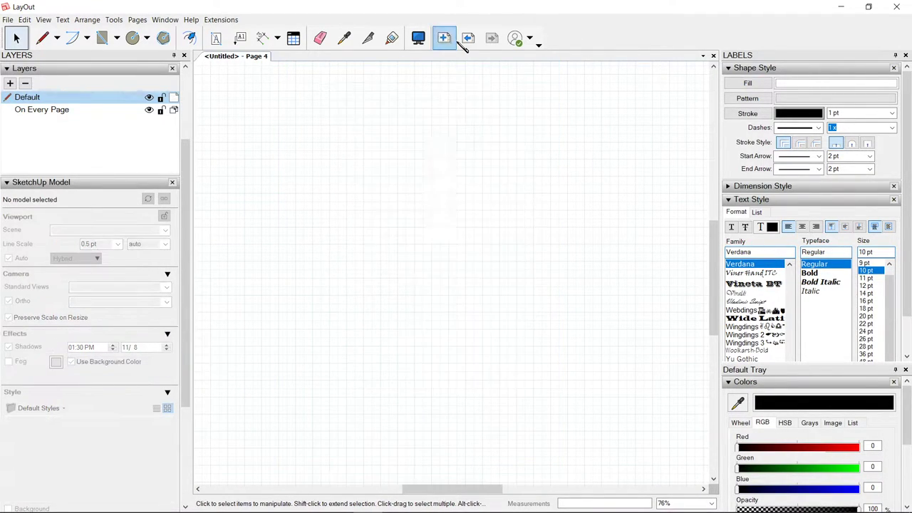
click(468, 39)
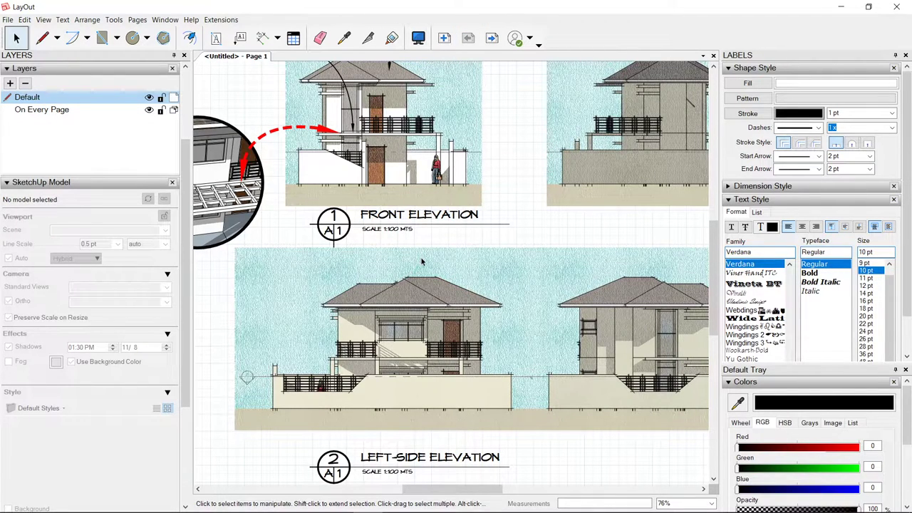
scroll(451, 294, down, 3)
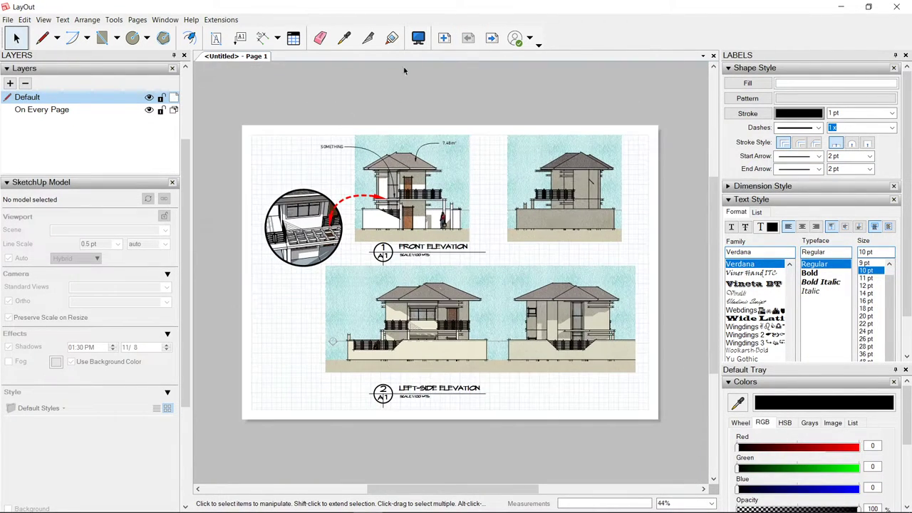
click(493, 38)
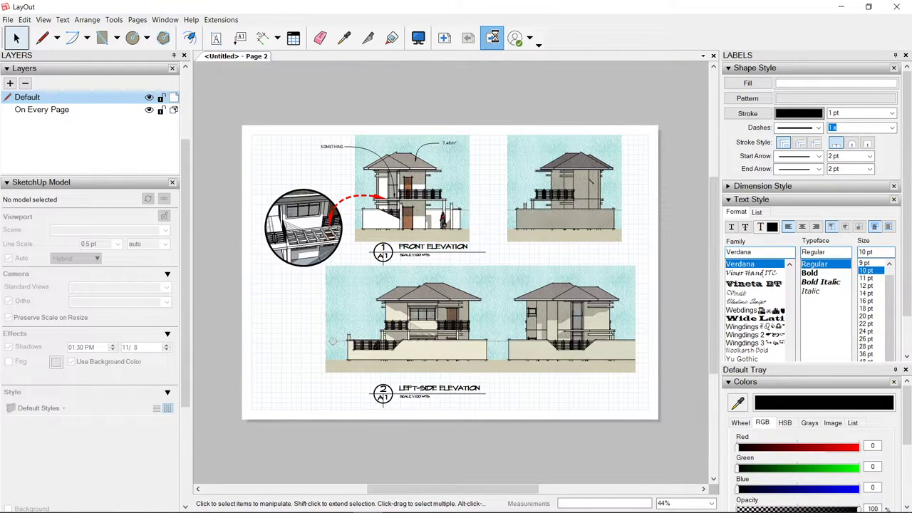
click(492, 37)
scroll(403, 284, up, 5)
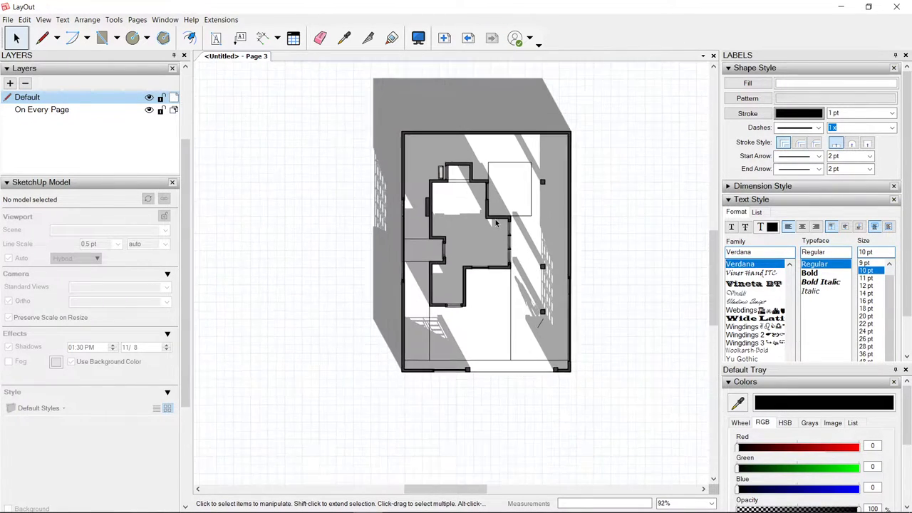
scroll(486, 246, down, 3)
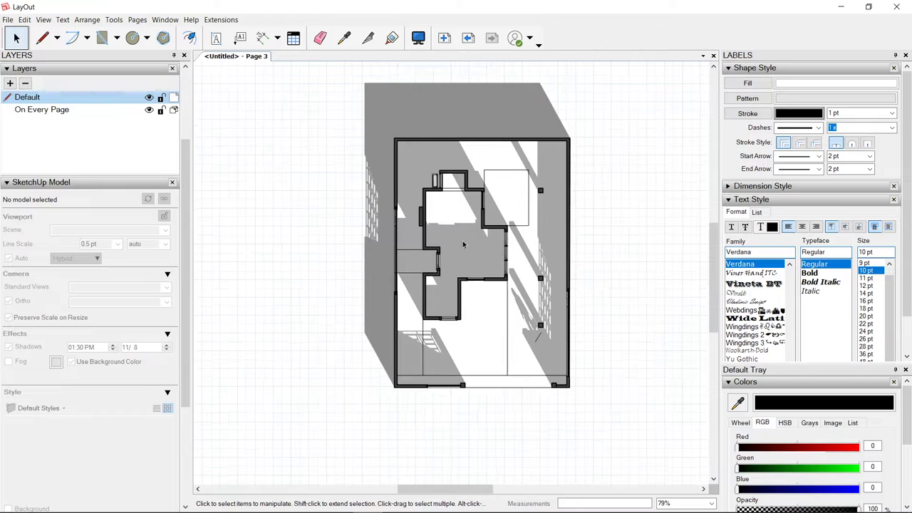
- Turn off the shadows in the floor plan viewport and compare the plan with Scene 4 in SketchUp
click(463, 244)
click(7, 346)
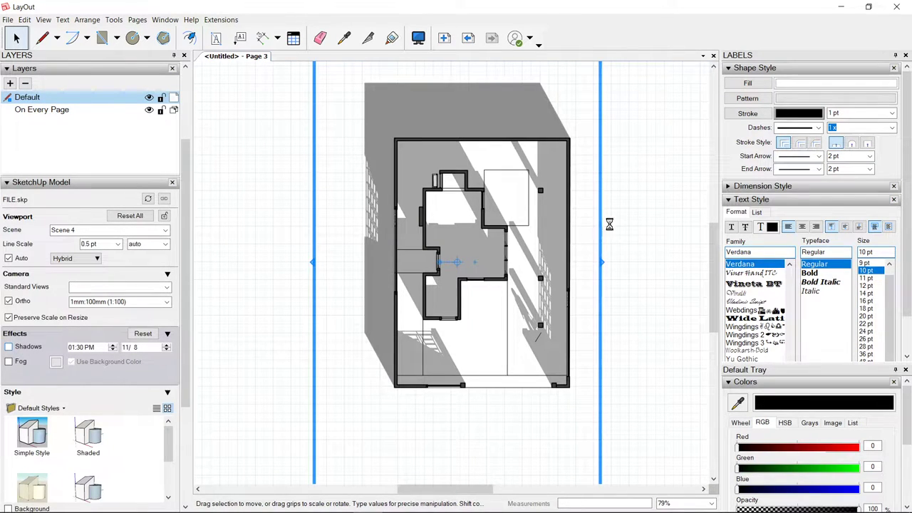
click(626, 208)
key(alt+Tab)
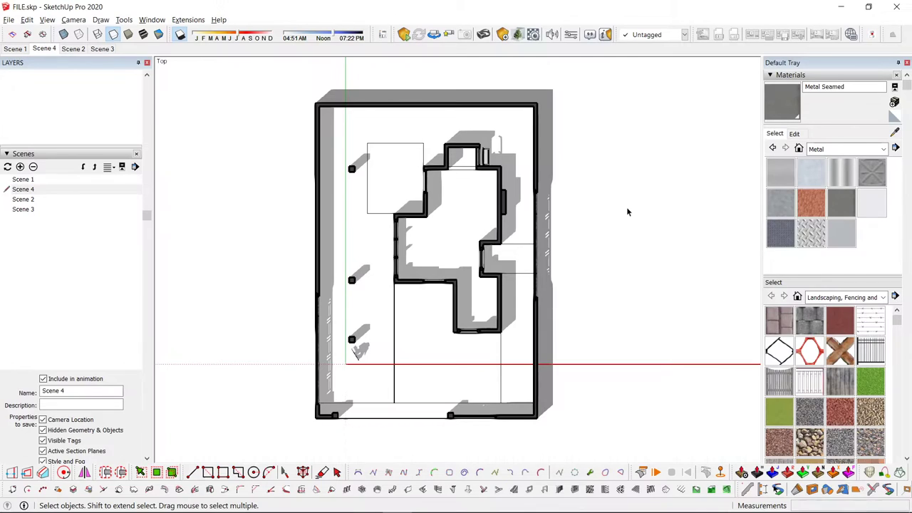
key(alt+Tab)
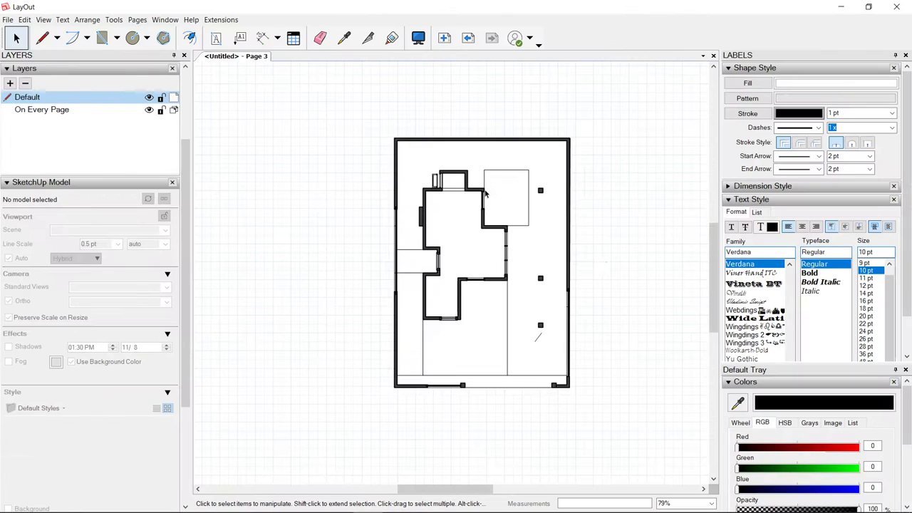
- Turn the floor plan viewport's shadows back on and reset its effects to the ones saved in Scene 4
right_click(485, 191)
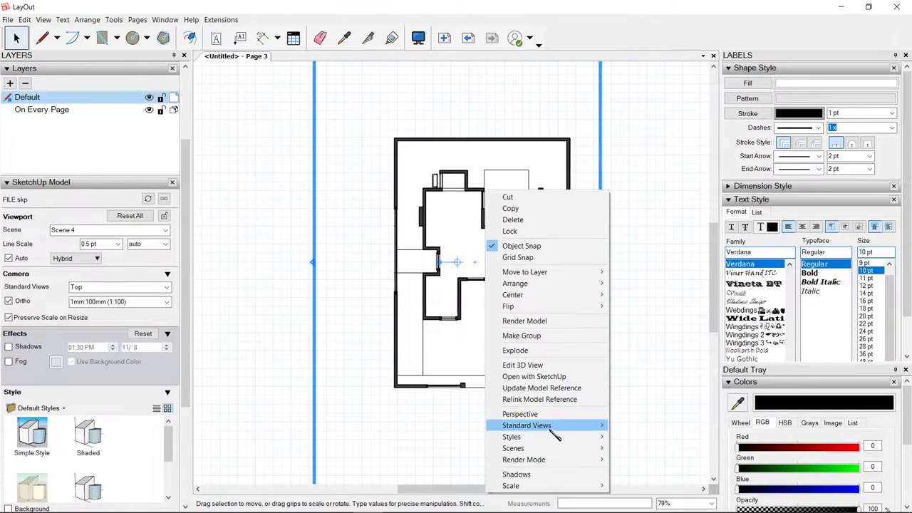
click(535, 475)
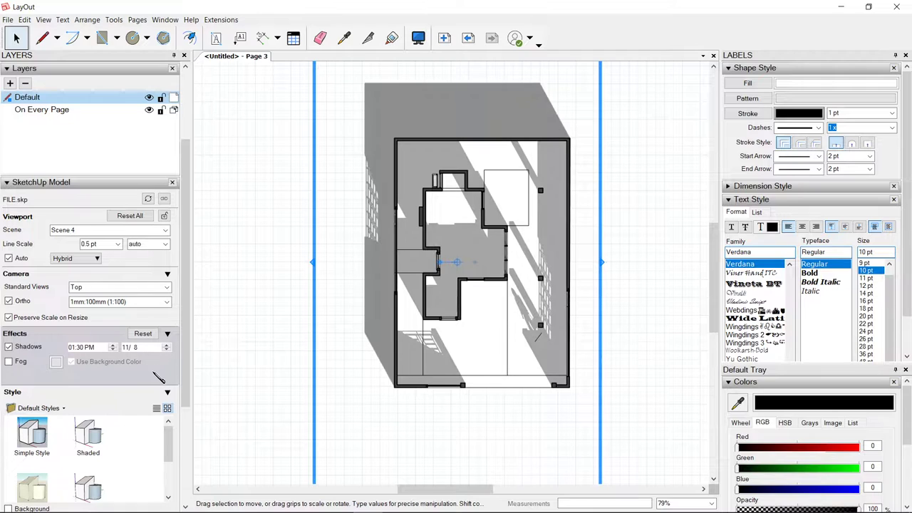
click(143, 333)
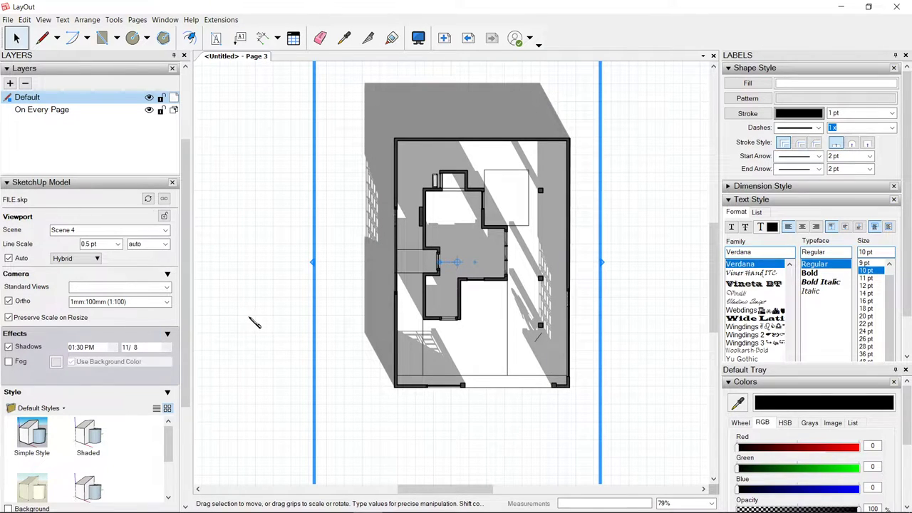
click(634, 247)
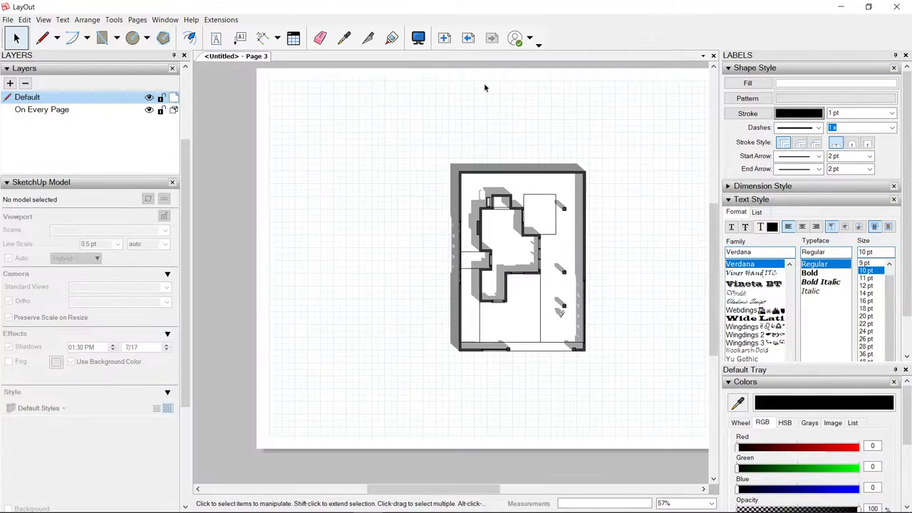
- Copy the FRONT ELEVATION title block from page 1 to page 3 and place it below the floor plan
click(468, 38)
click(478, 47)
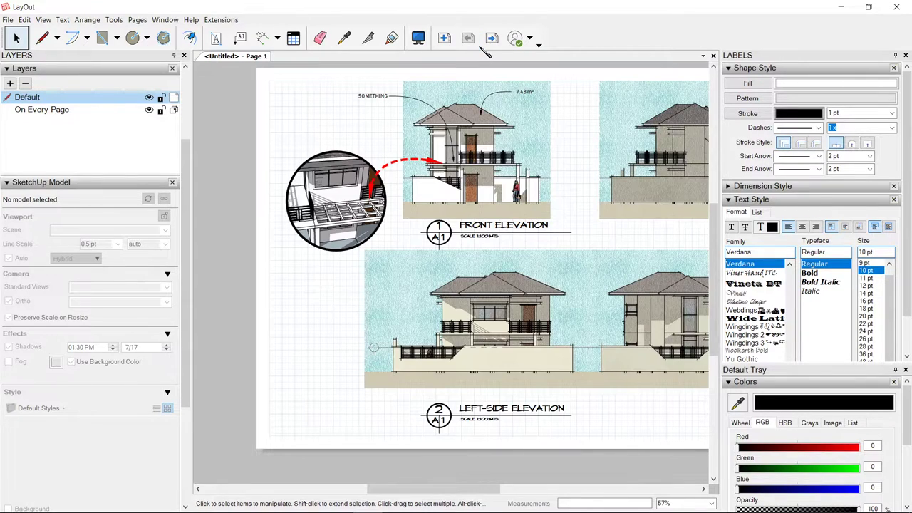
click(480, 239)
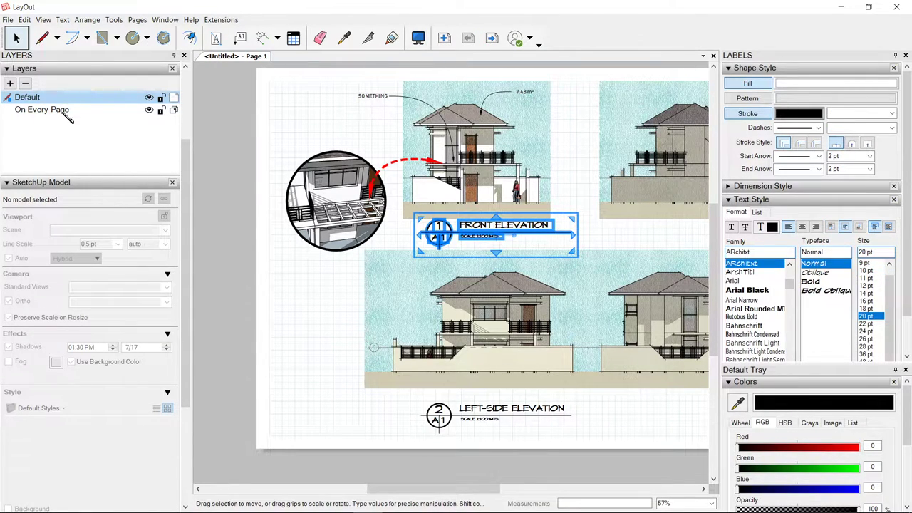
click(32, 121)
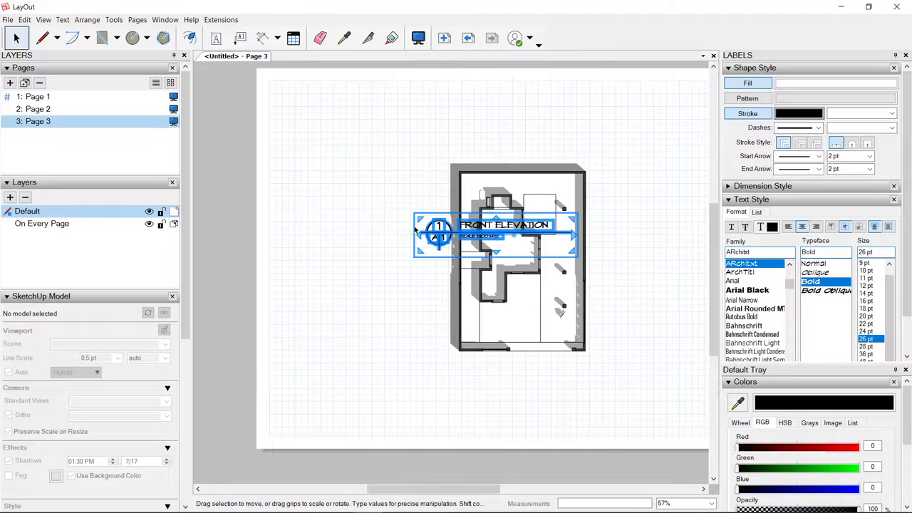
drag(431, 222, 509, 383)
- Change the copied title's text to FIRST FLOOR PLAN
scroll(546, 381, up, 2)
double_click(525, 364)
double_click(524, 364)
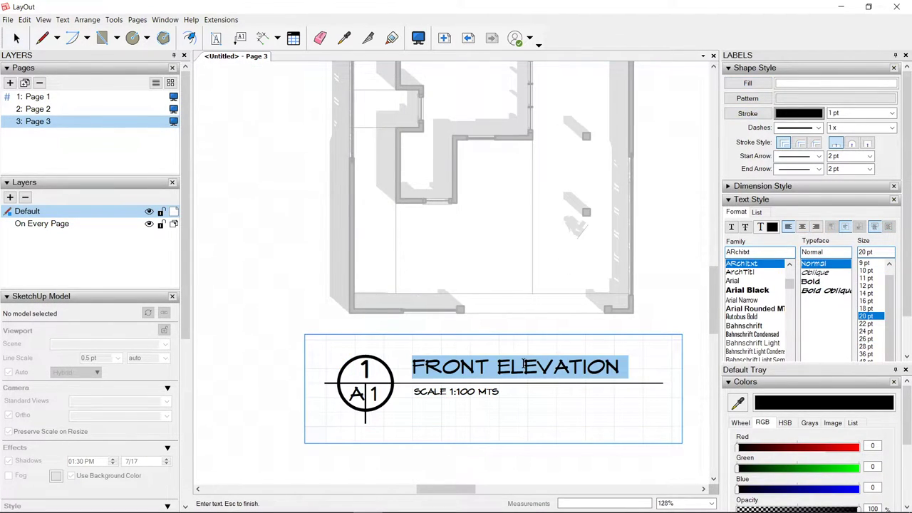
text(FIR)
key(BackSpace)
key(BackSpace)
key(BackSpace)
text(GROUND)
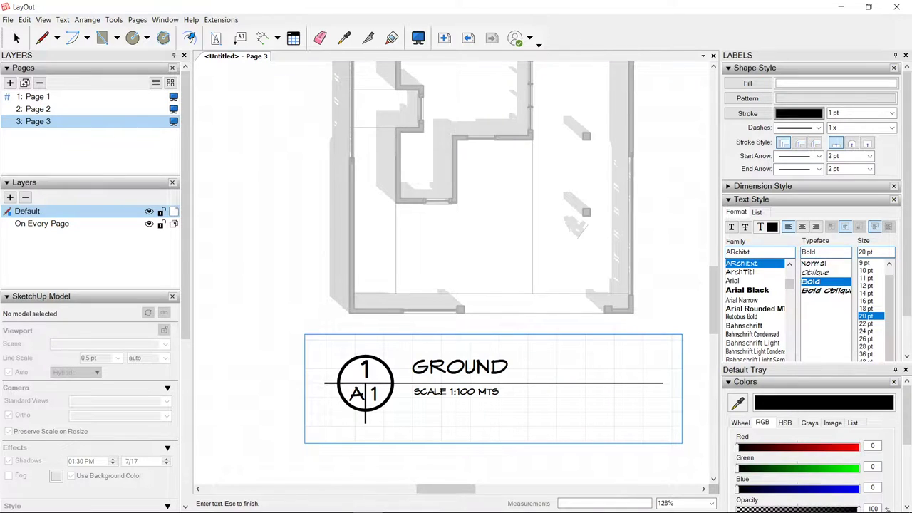
key(ctrl+a)
text(FIRST FLOR)
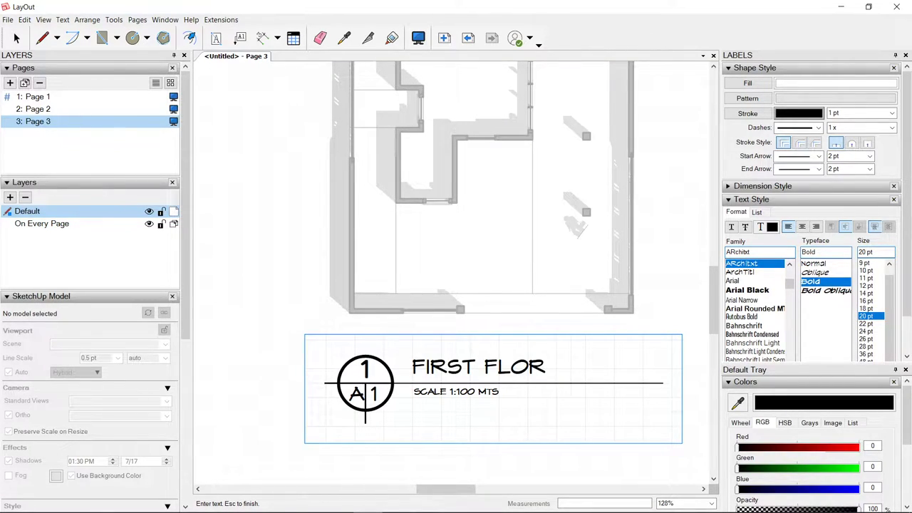
key(BackSpace)
text(OR PLAN)
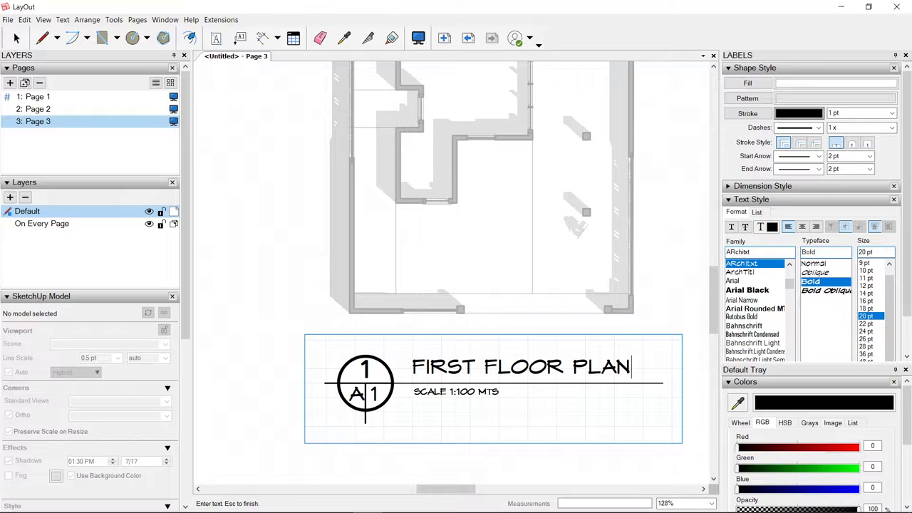
click(488, 349)
- Replace the sheet number 1 beside the A in the title circle with the auto-text <PageNumber>
scroll(376, 402, up, 1)
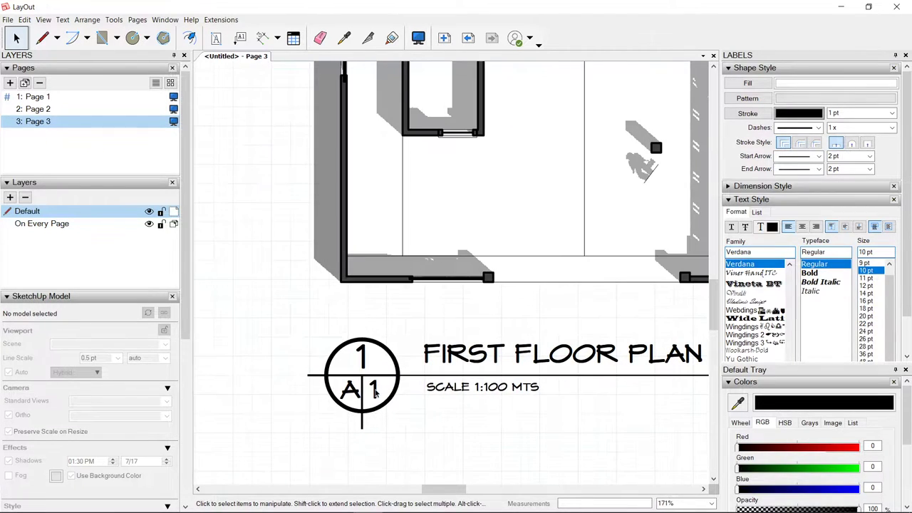
click(375, 388)
scroll(375, 388, up, 1)
scroll(374, 389, up, 1)
double_click(375, 389)
double_click(374, 388)
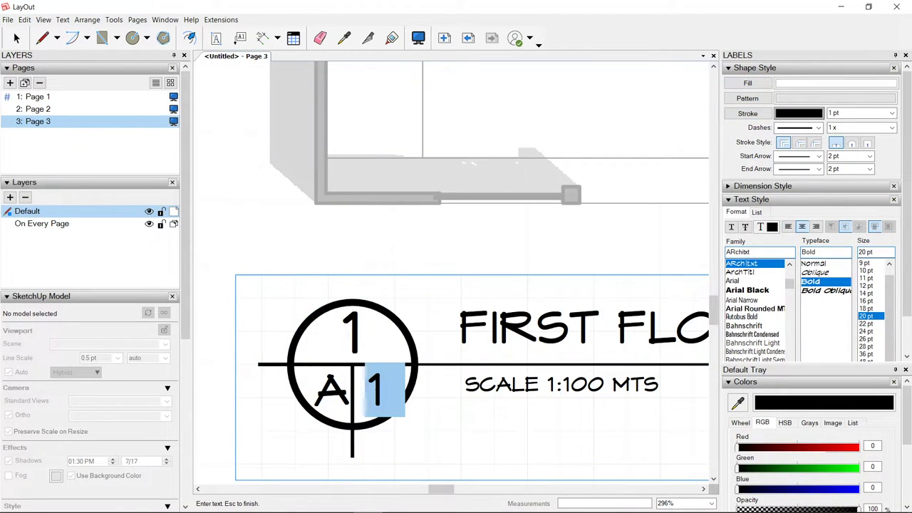
key(BackSpace)
text(Pag)
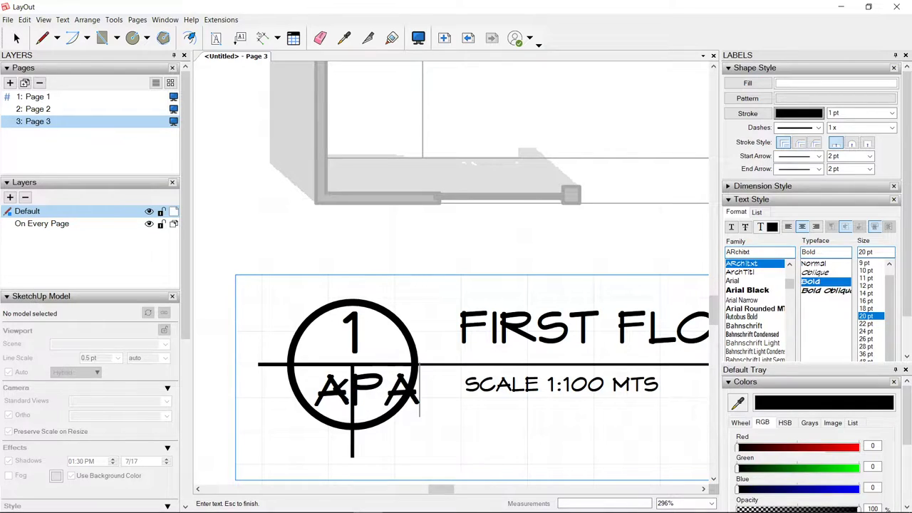
text(eNum)
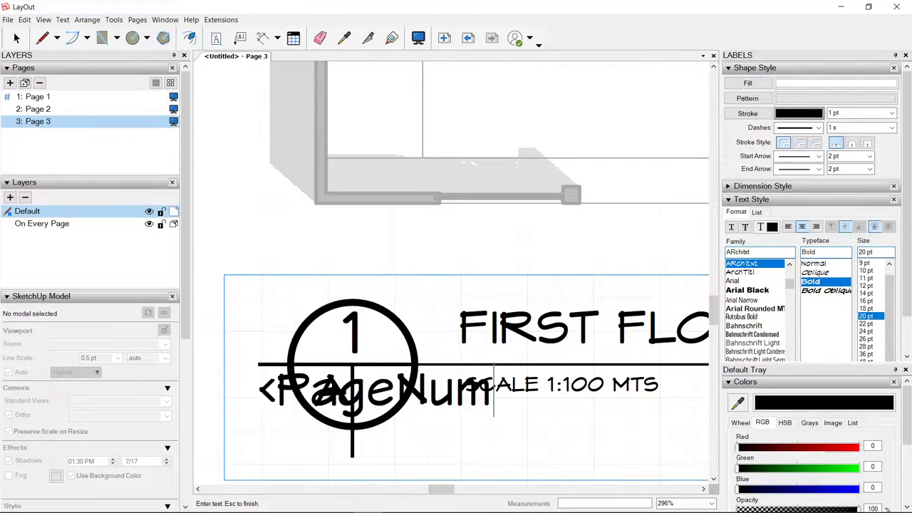
text(ber>)
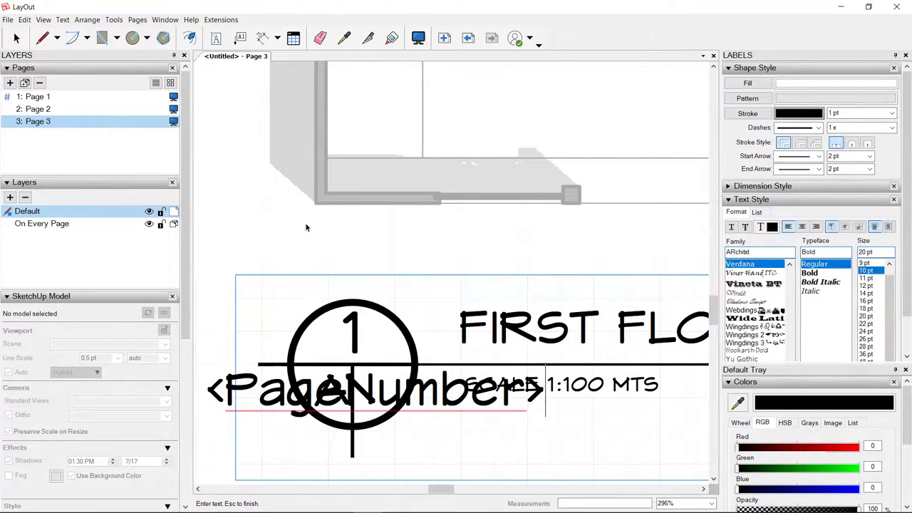
key(Escape)
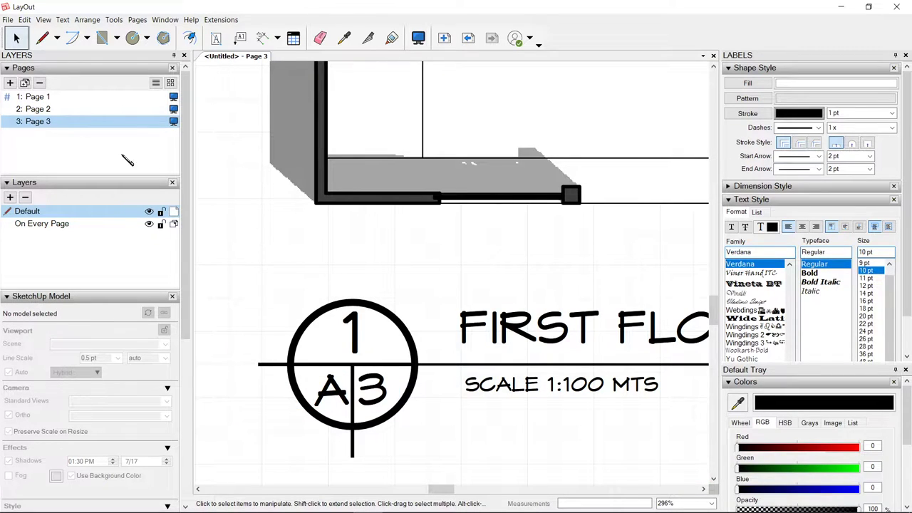
- Copy the FIRST FLOOR PLAN title block to page 2 and place it below the perspective view
click(387, 404)
scroll(409, 334, down, 3)
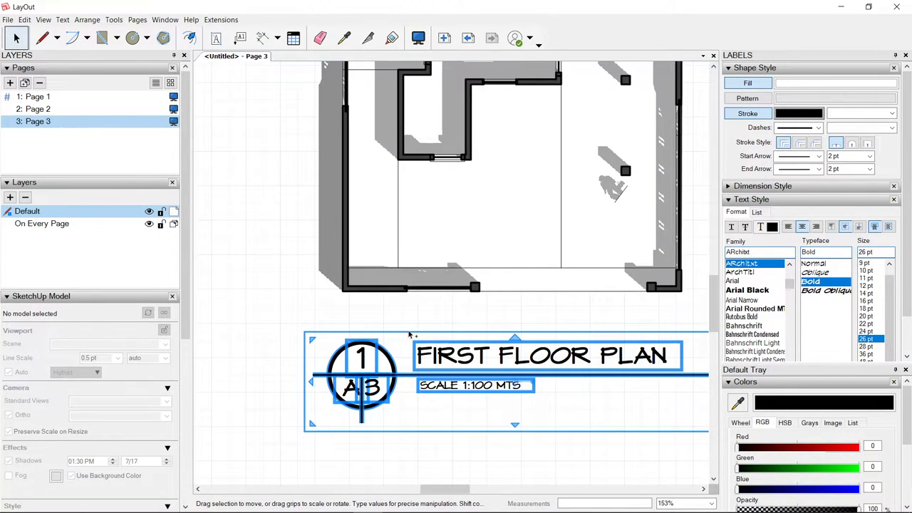
click(468, 39)
scroll(443, 196, down, 2)
middle_drag(442, 196, 448, 192)
scroll(435, 271, down, 4)
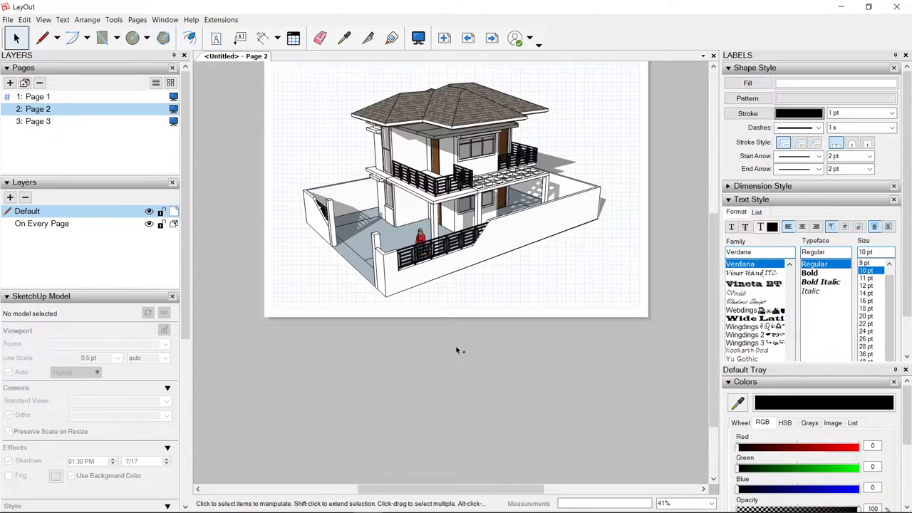
key(ctrl+v)
scroll(452, 279, up, 2)
drag(410, 263, 482, 282)
scroll(482, 281, up, 2)
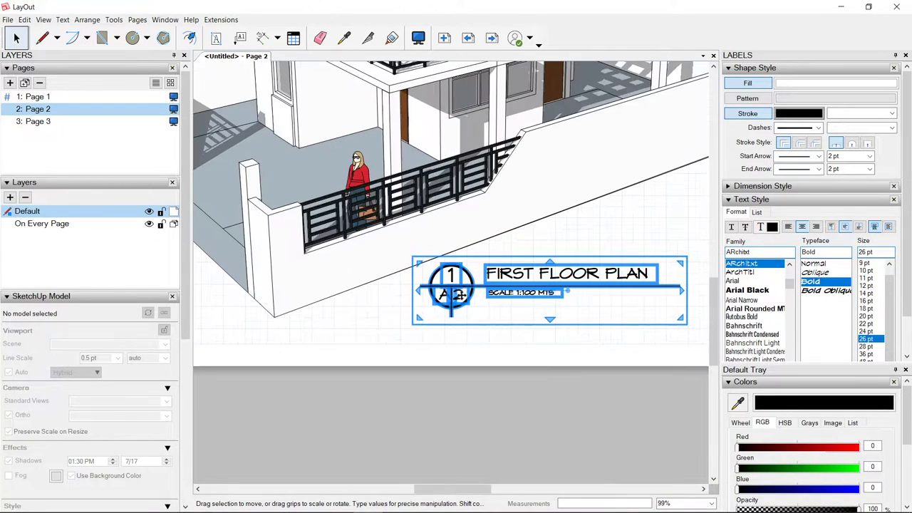
- Inspect the sheet-number text in the title circle on page 2
double_click(460, 296)
double_click(460, 296)
click(460, 297)
scroll(458, 298, up, 2)
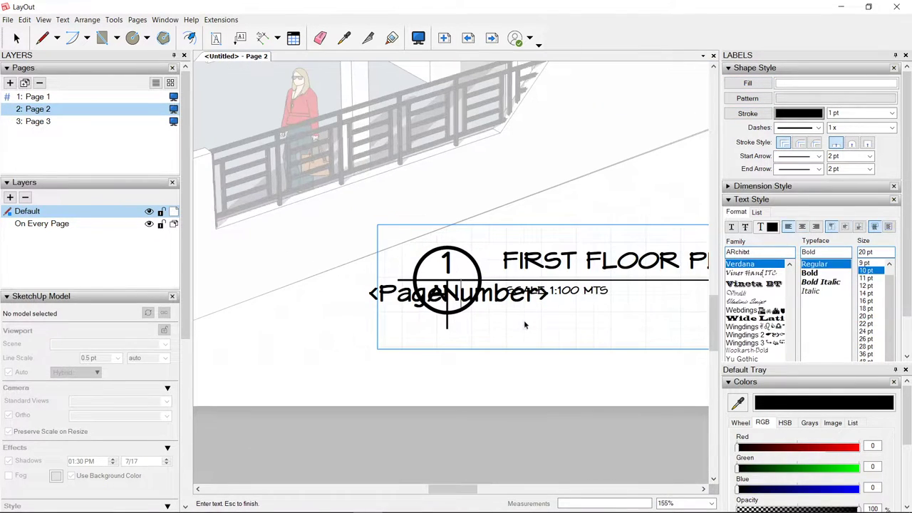
click(526, 325)
scroll(524, 297, down, 4)
- Go to page 1 and inspect the sheet-number text in the FRONT ELEVATION title circle
click(468, 38)
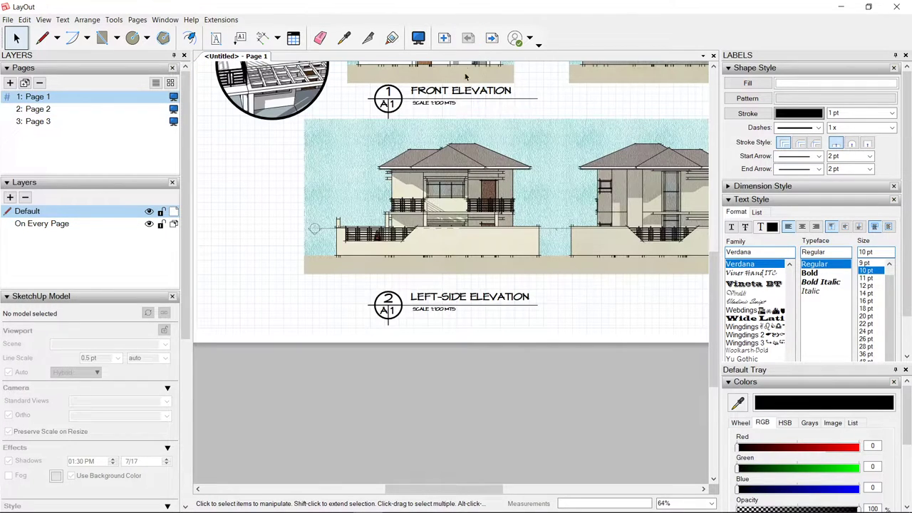
scroll(397, 296, up, 2)
scroll(398, 296, down, 2)
click(391, 119)
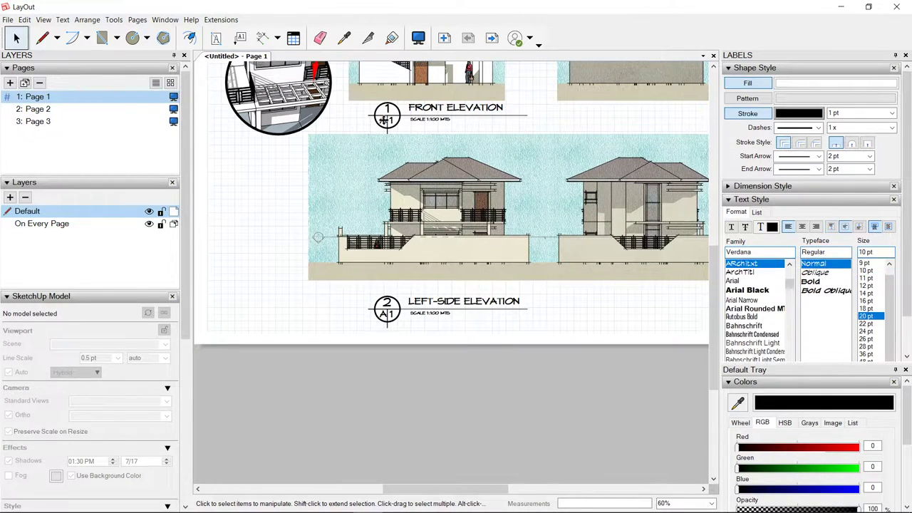
scroll(391, 119, up, 2)
double_click(389, 119)
double_click(390, 120)
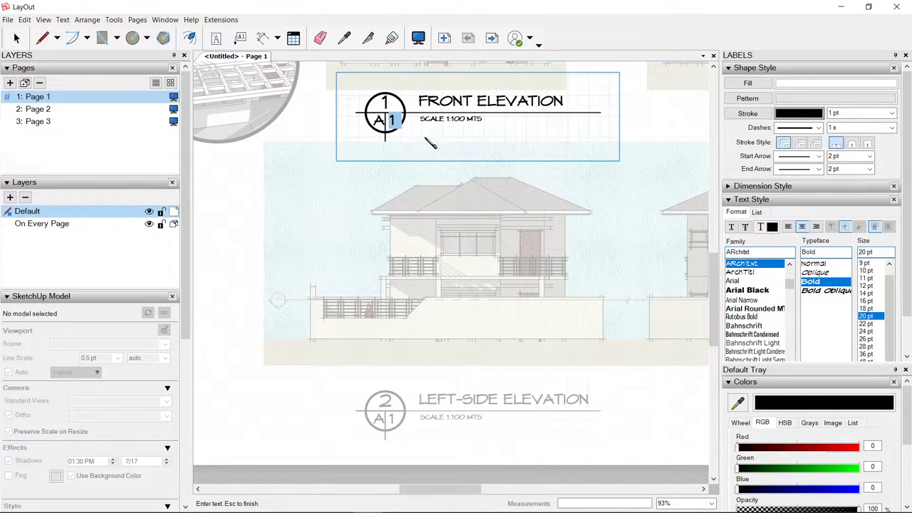
key(Escape)
scroll(446, 140, down, 3)
- Go to page 3 and replace the FIRST FLOOR PLAN title text with the auto-text <PageName>
click(491, 37)
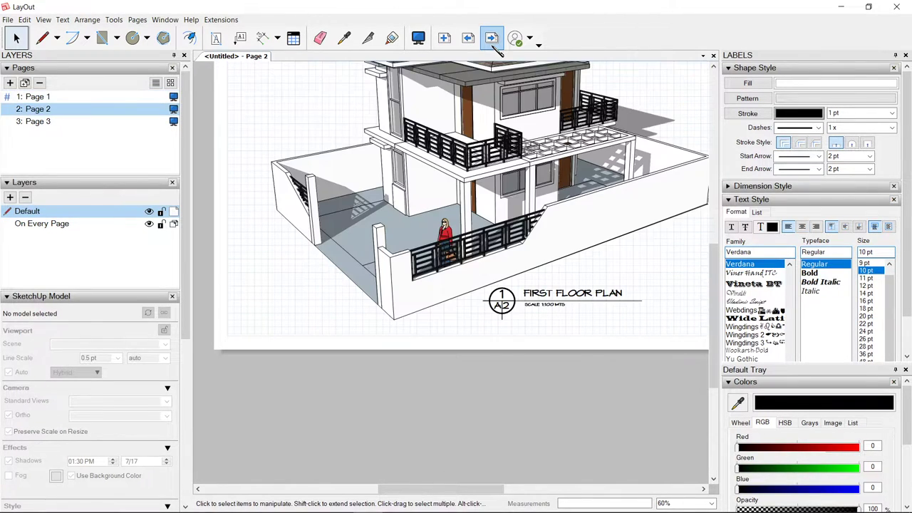
click(492, 38)
scroll(449, 253, up, 5)
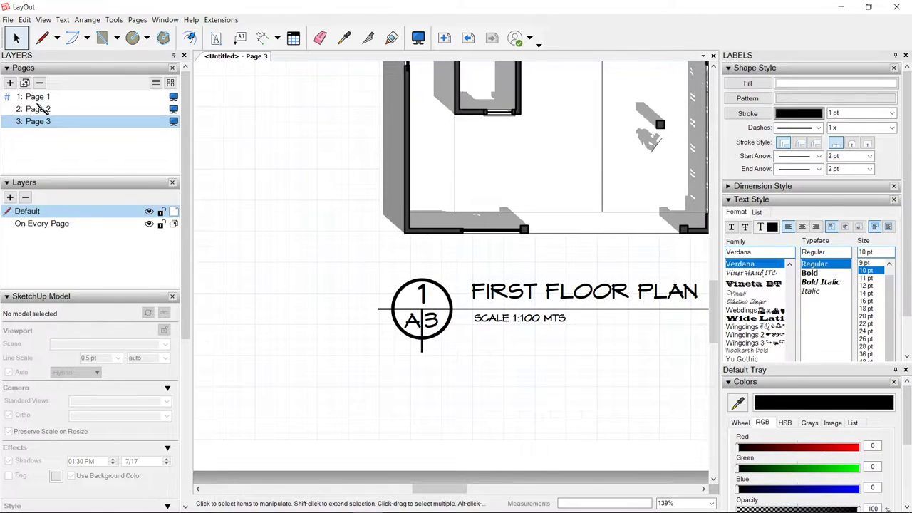
double_click(534, 295)
double_click(535, 295)
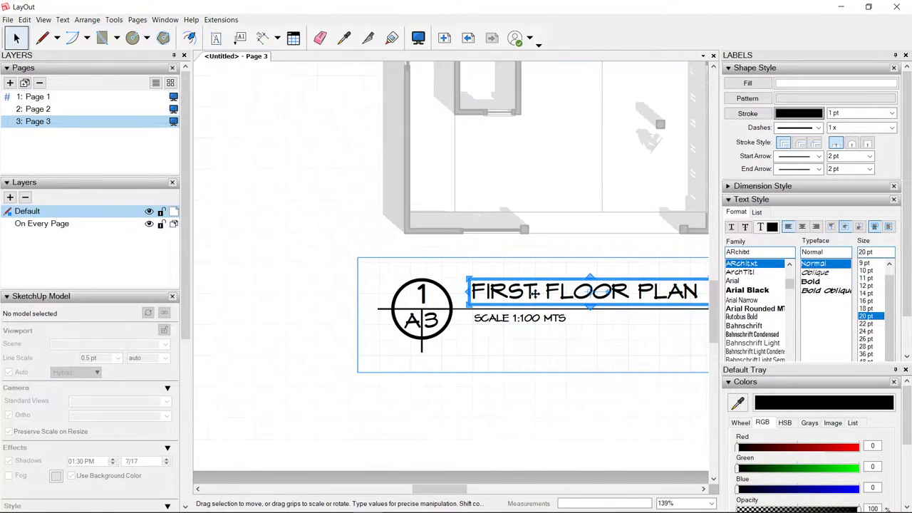
key(ctrl+a)
text(<)
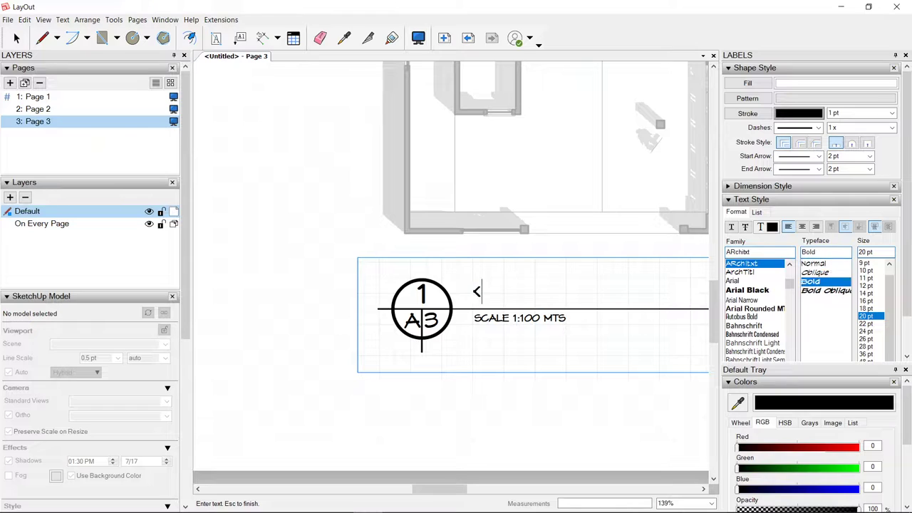
text(PageN)
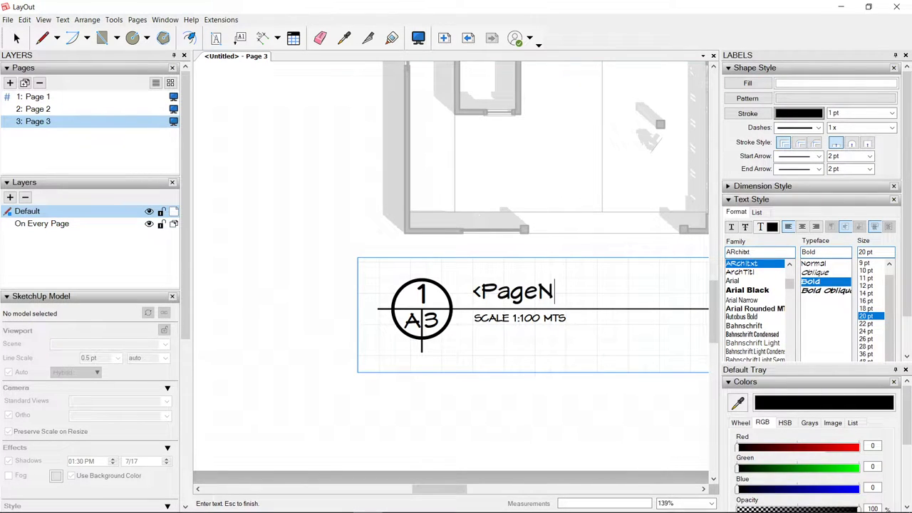
text(ame>)
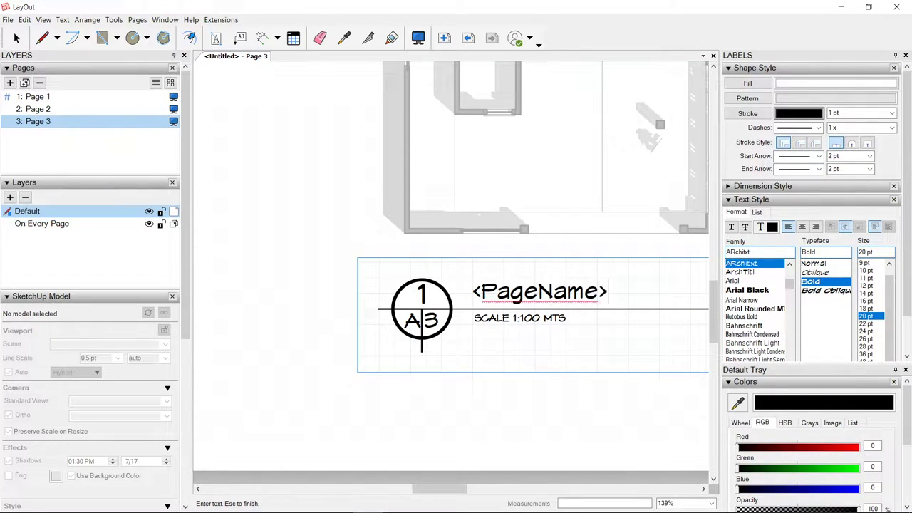
key(Escape)
key(Escape)
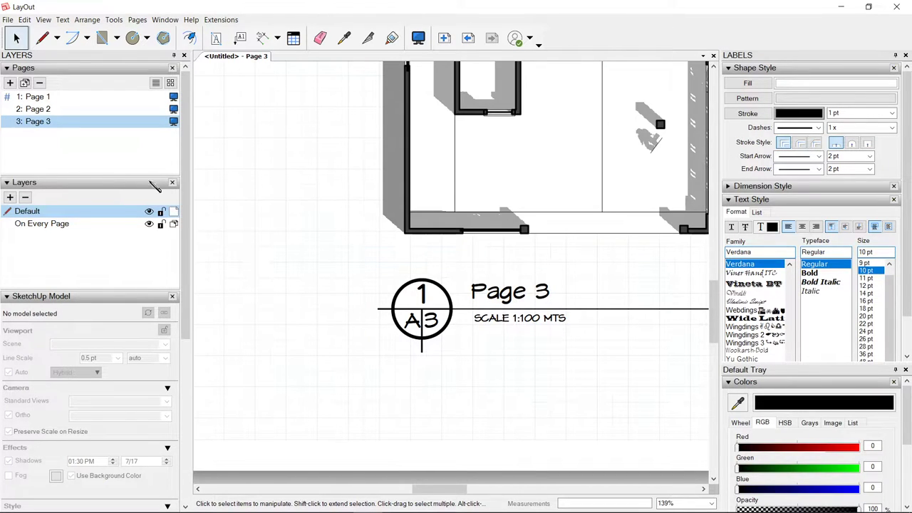
- Rename page 3 as FIRST FLOOR
double_click(43, 126)
text(FIRST FLOOR)
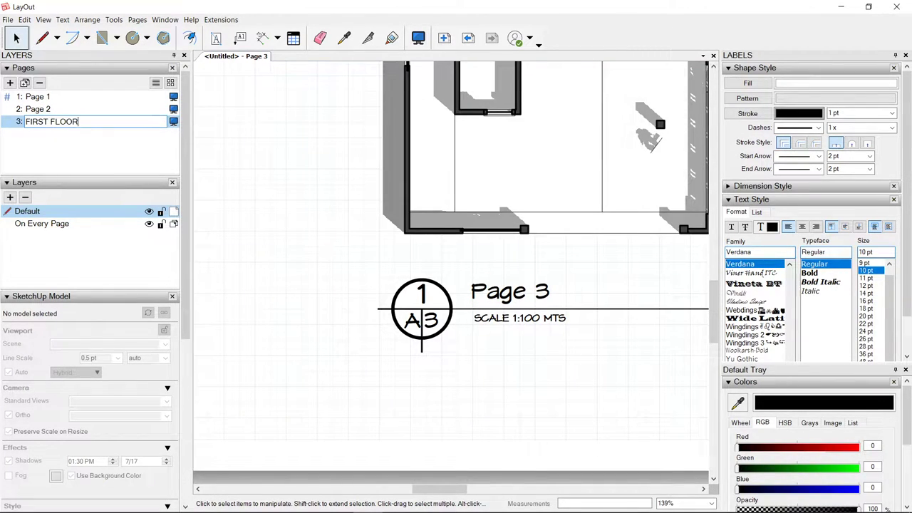
key(Return)
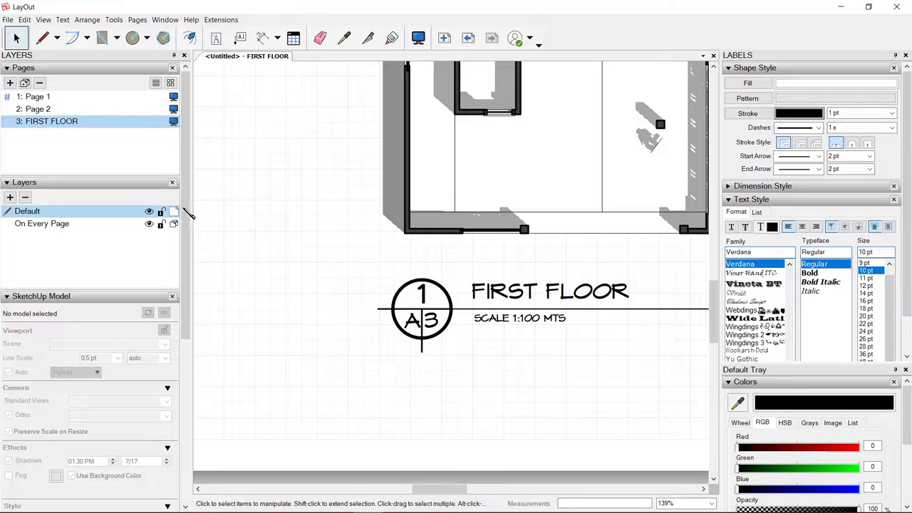
- Extend the name of page 3 to FIRST FLOOR PLAN
scroll(360, 271, down, 6)
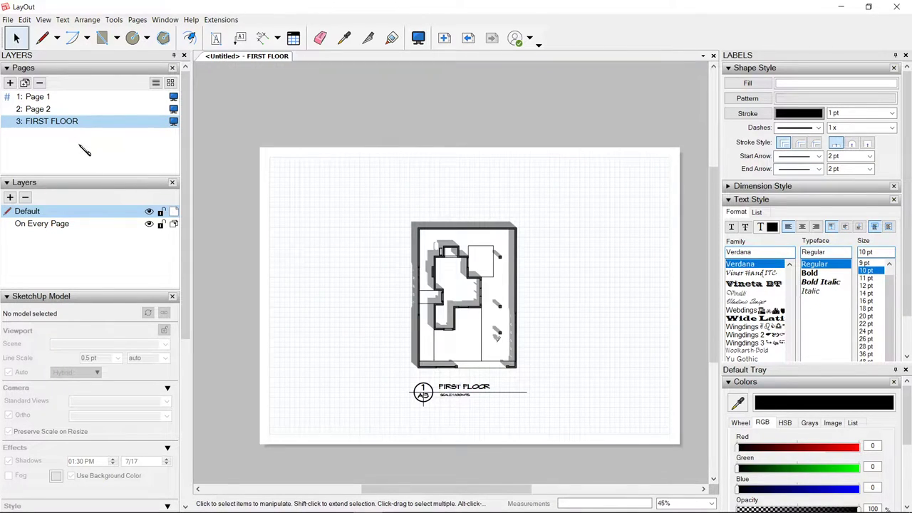
double_click(61, 120)
click(80, 119)
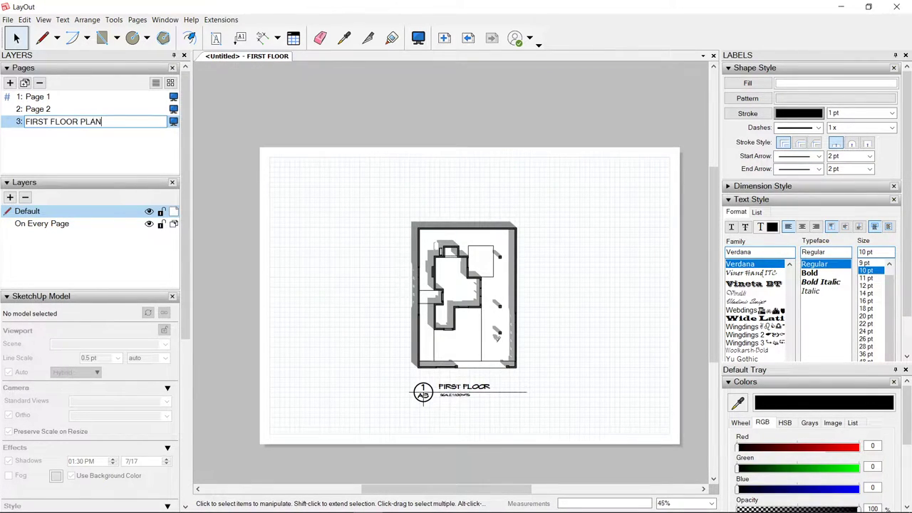
key(Return)
click(369, 37)
scroll(464, 374, up, 3)
key(space)
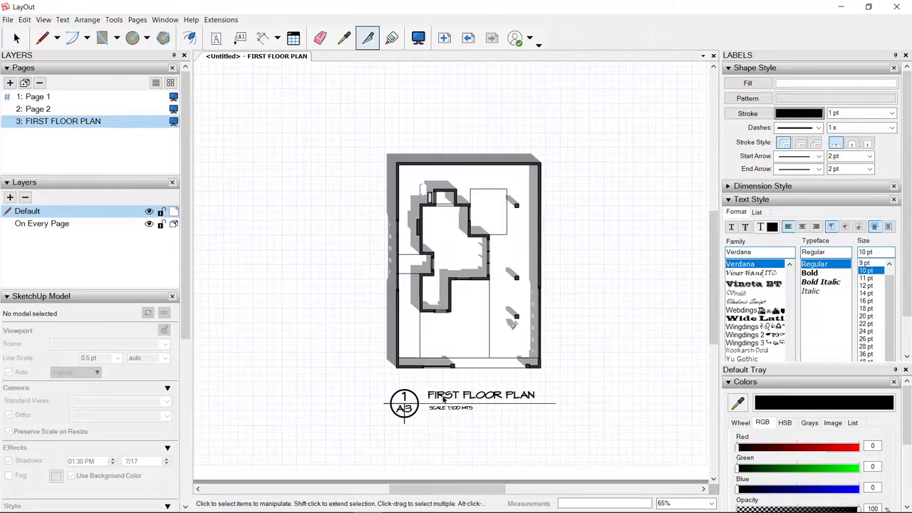
- Copy the title block to the empty areas on both sides of the floor plan
click(427, 401)
scroll(428, 401, down, 3)
ctrl+drag(464, 397, 630, 221)
click(556, 292)
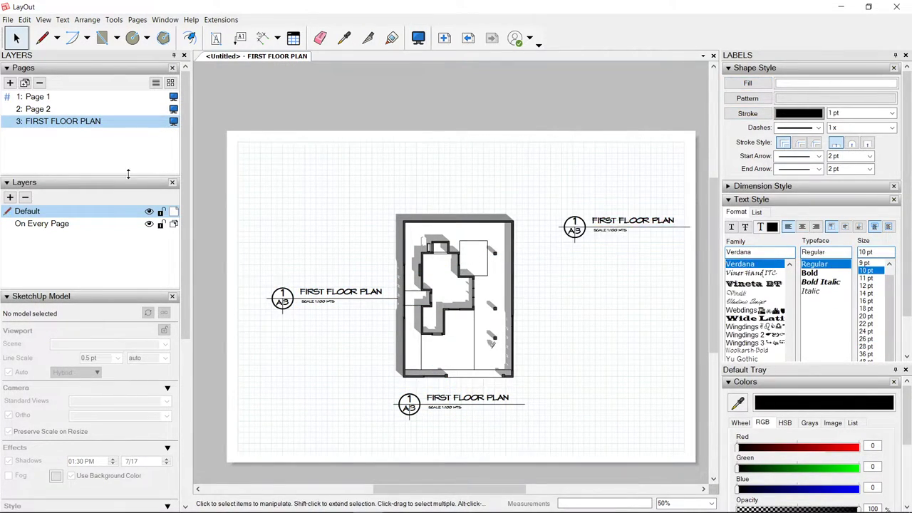
- Rename page 3 as HI
double_click(81, 122)
text(HI)
key(Return)
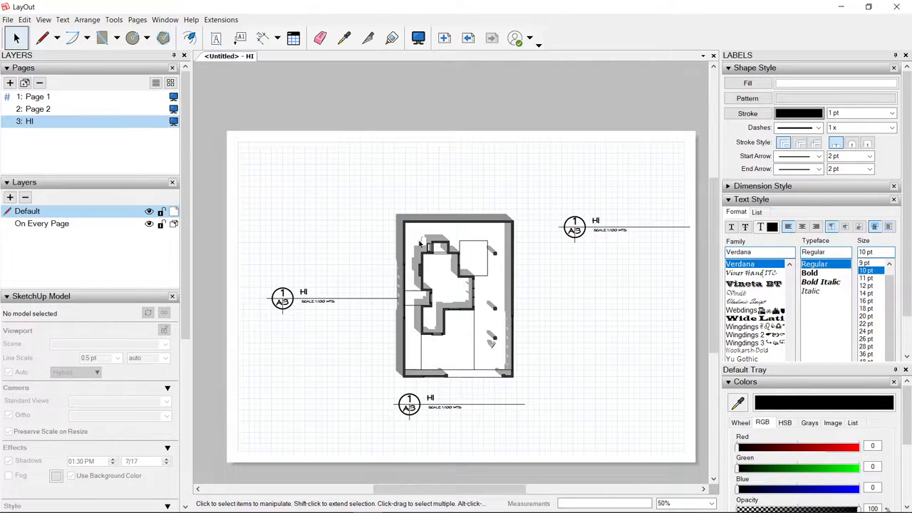
- Undo the page renames, the title block copies and the <PageName> title text
key(ctrl+z)
key(ctrl+z)
key(ctrl+z)
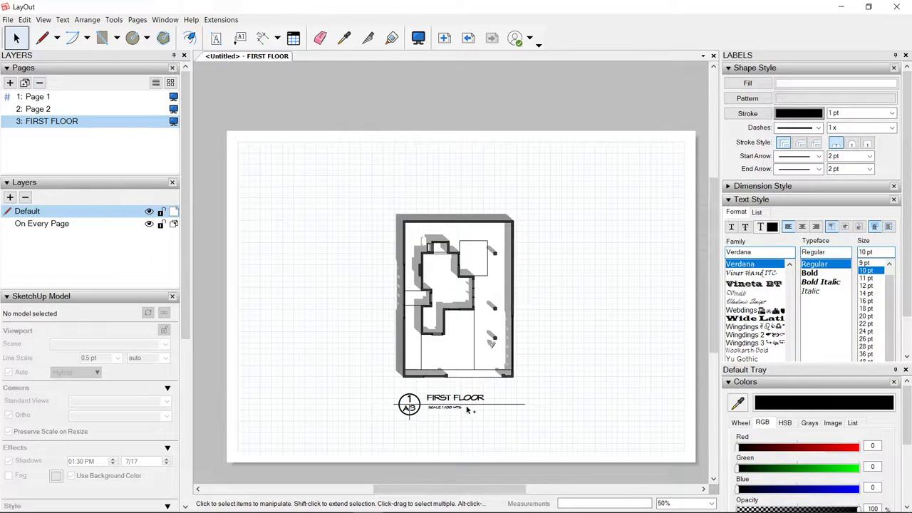
key(ctrl+z)
scroll(467, 409, up, 4)
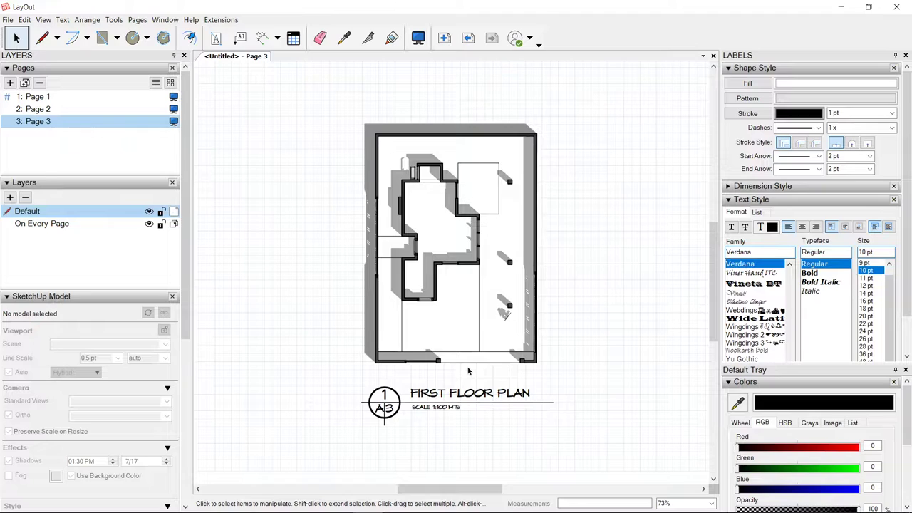
- Add the text label KAPEHAN at the square area beside the upper part of the floor plan
scroll(482, 198, up, 5)
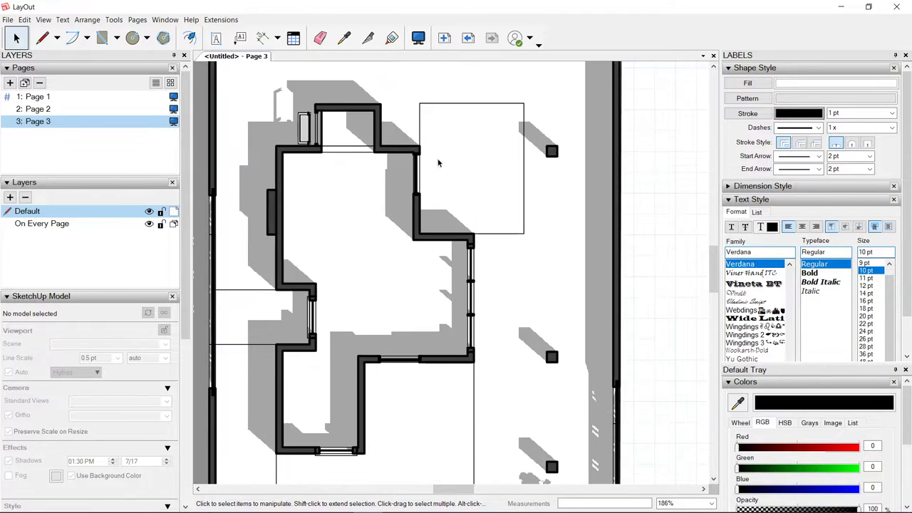
key(t)
click(492, 164)
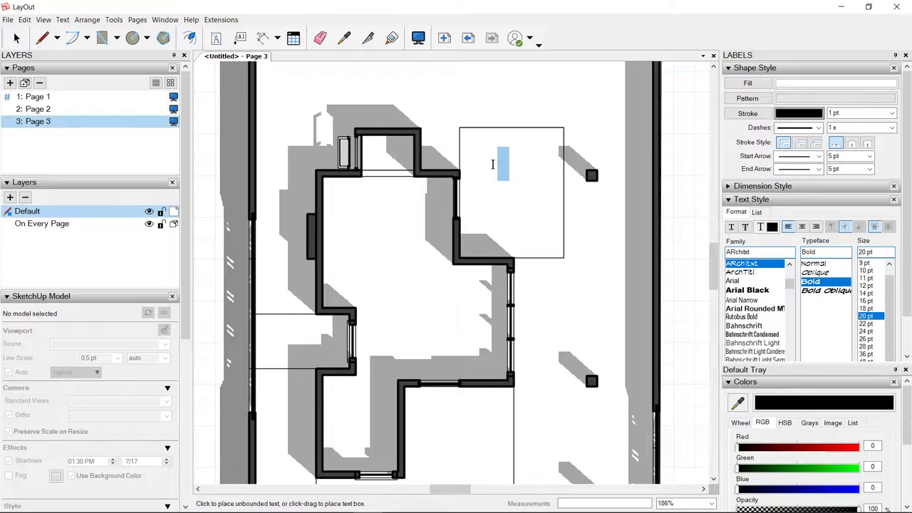
text(KAPEHAN)
key(Escape)
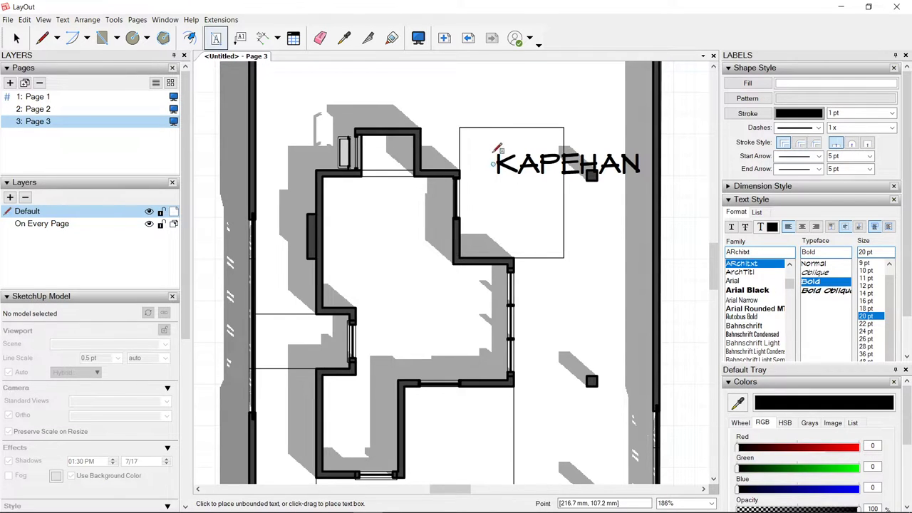
- Format the KAPEHAN label as centred Bahnschrift Regular, 10 pt, and move it to the middle of the square area
key(space)
click(572, 165)
click(757, 252)
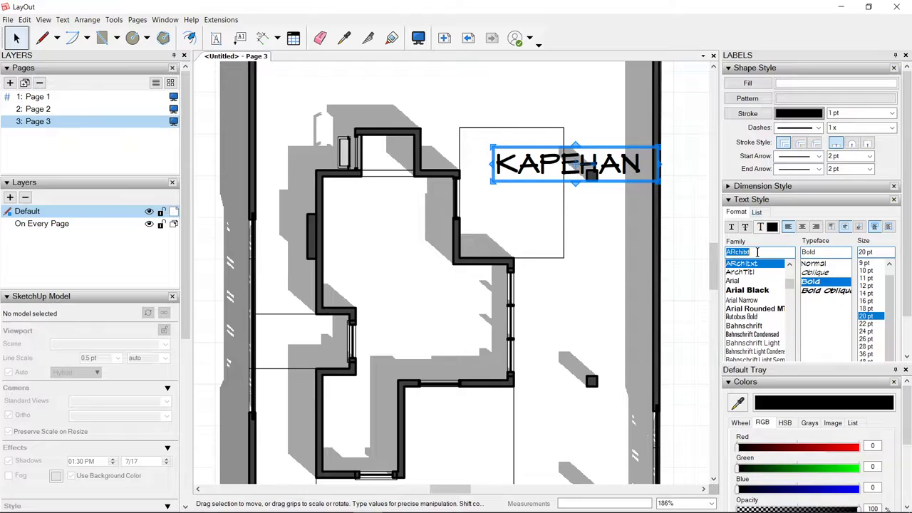
text(BAH)
click(765, 265)
click(874, 286)
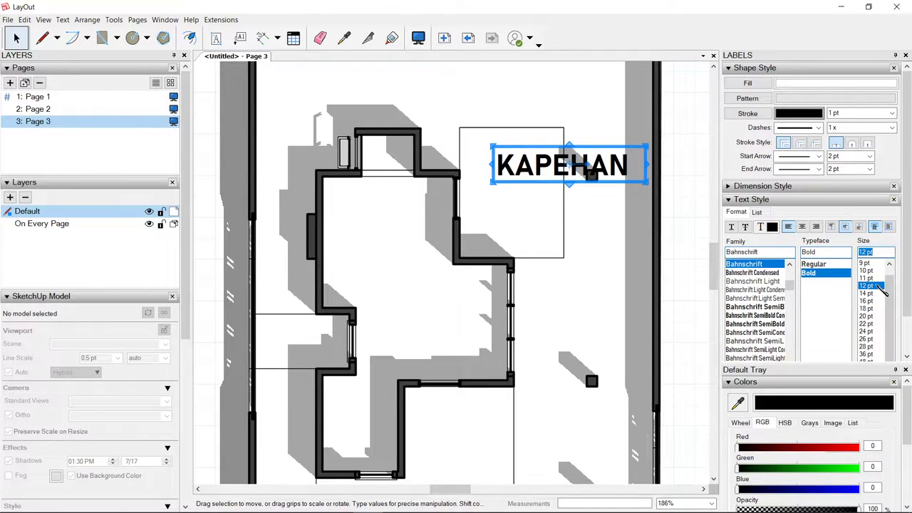
click(802, 227)
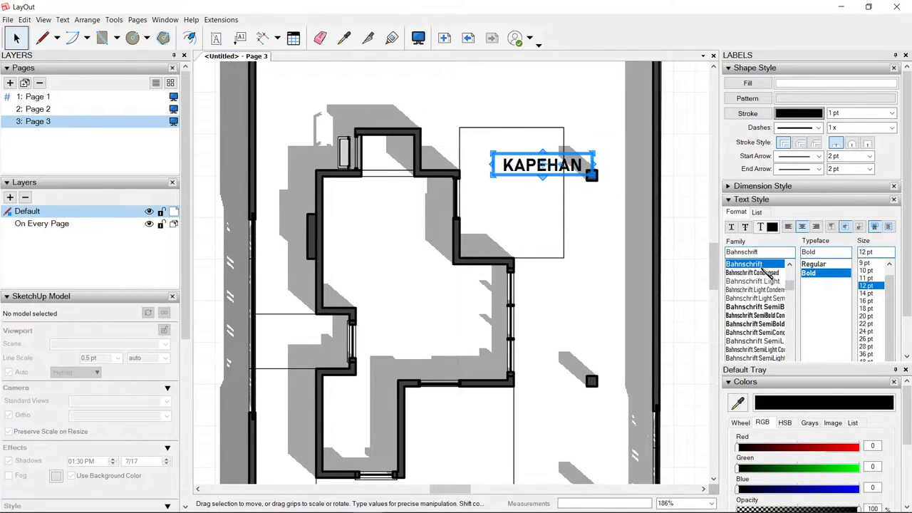
click(819, 265)
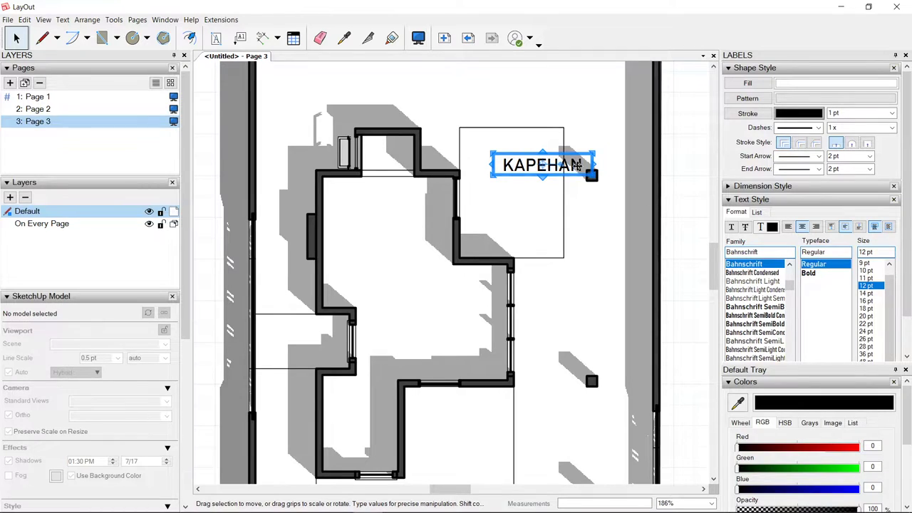
drag(577, 168, 549, 198)
click(873, 271)
- Copy the KAPEHAN label into the large room inside the house
middle_drag(481, 179, 531, 138)
scroll(535, 138, up, 2)
ctrl+drag(571, 150, 489, 304)
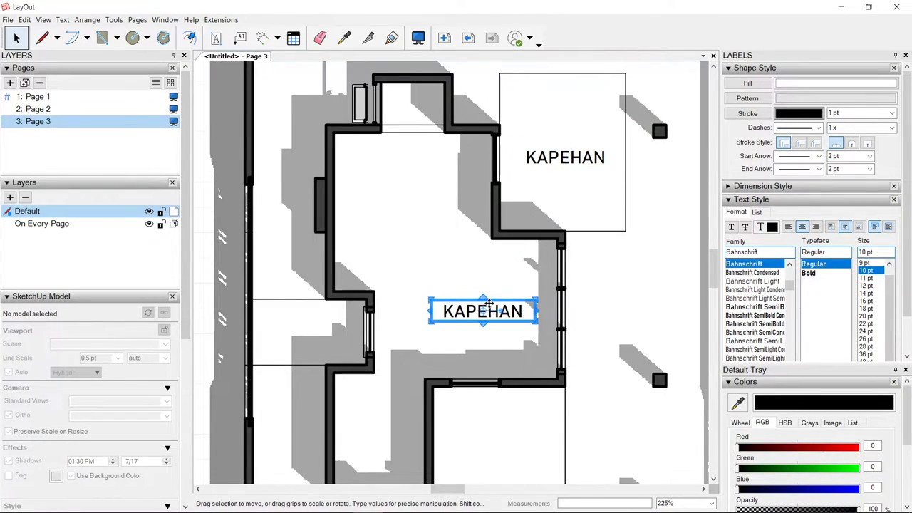
- Change the copied room label's text to LIVING
double_click(489, 304)
scroll(488, 305, down, 3)
middle_drag(489, 304, 533, 222)
scroll(533, 221, up, 1)
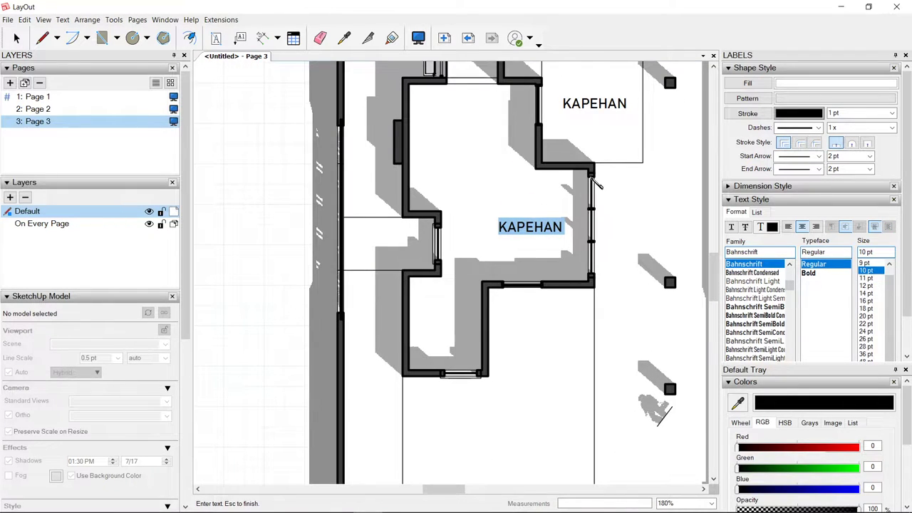
scroll(623, 188, down, 4)
middle_drag(622, 191, 568, 271)
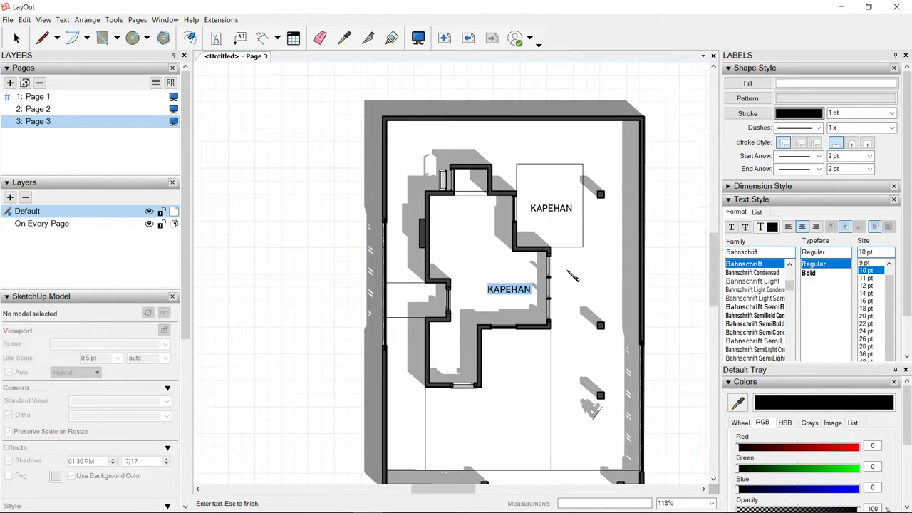
scroll(573, 277, up, 2)
text(LIVING)
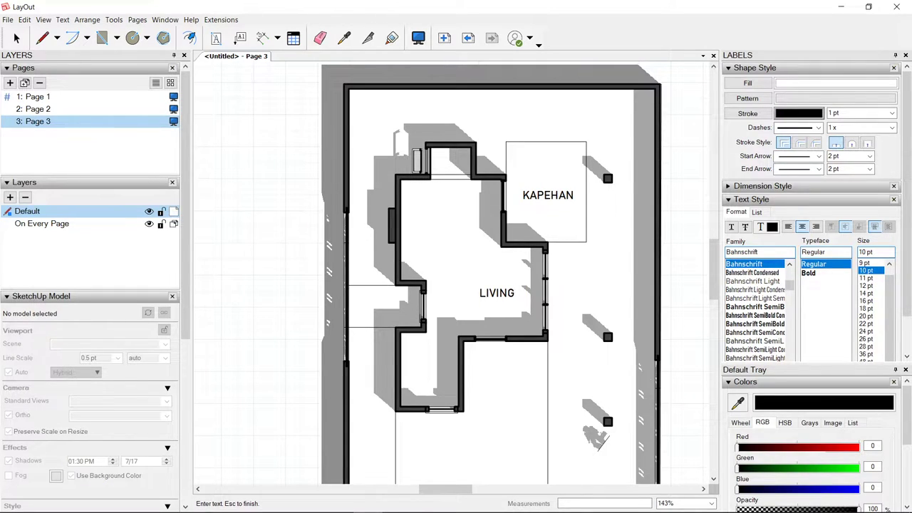
key(Return)
click(538, 310)
- Try flipping the first floor plan viewport left to right on the page
scroll(543, 311, down, 2)
middle_drag(544, 310, 561, 221)
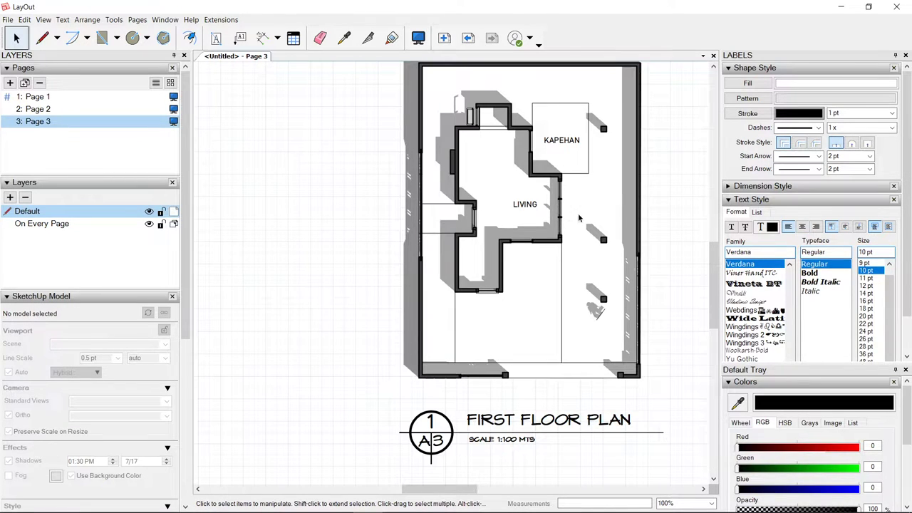
scroll(577, 372, up, 1)
click(542, 347)
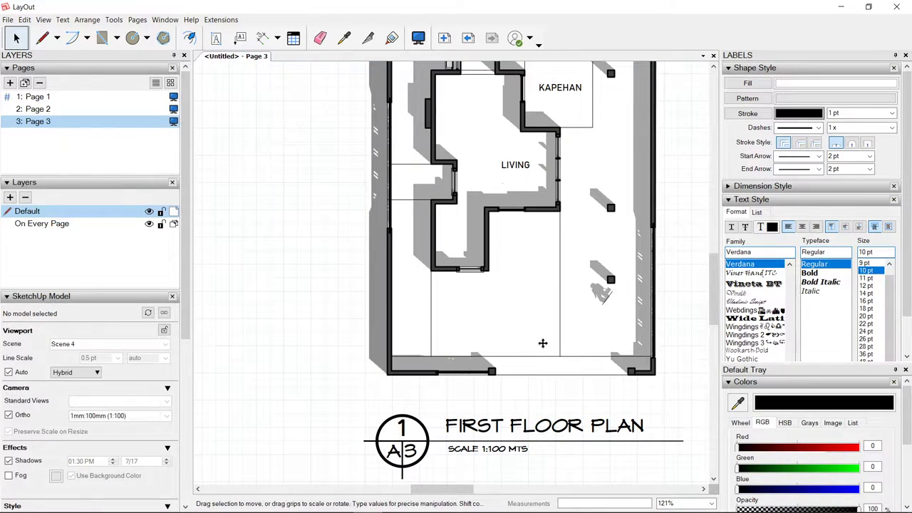
key(alt+Tab)
key(alt+Tab)
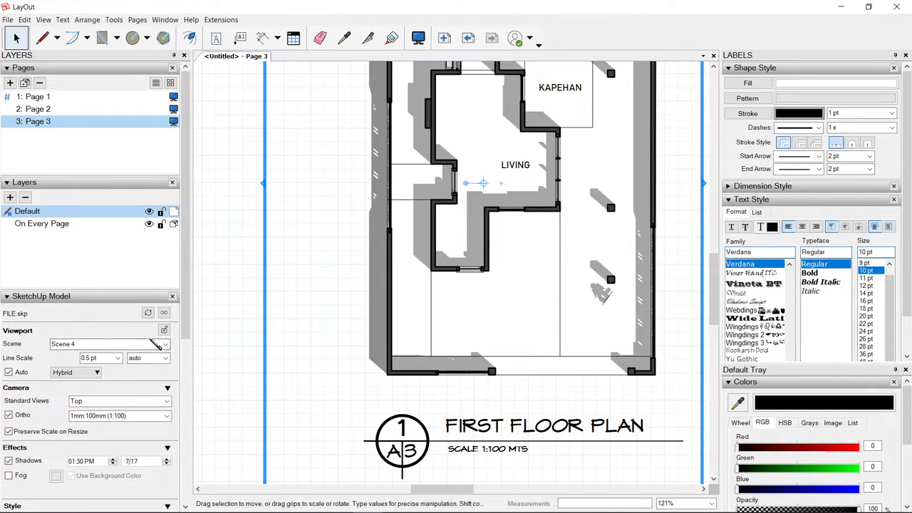
scroll(162, 378, down, 3)
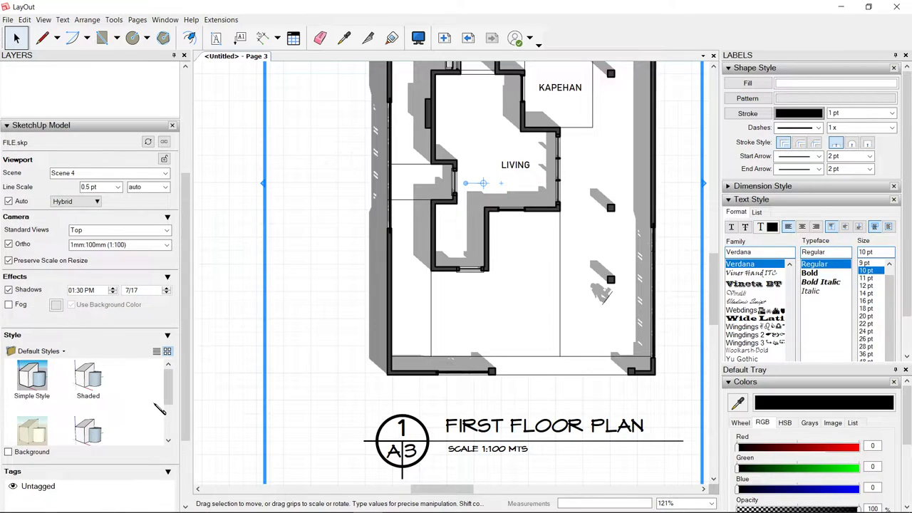
right_click(449, 213)
mouse_move(492, 327)
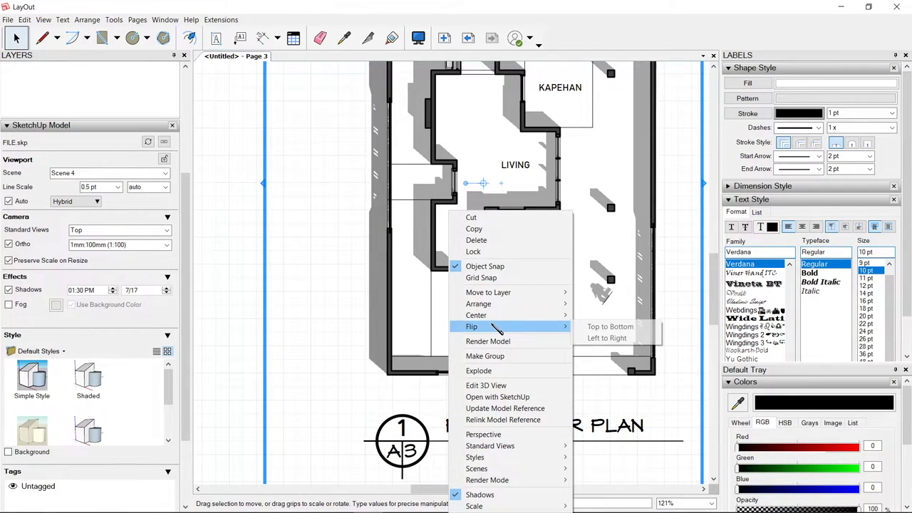
click(607, 338)
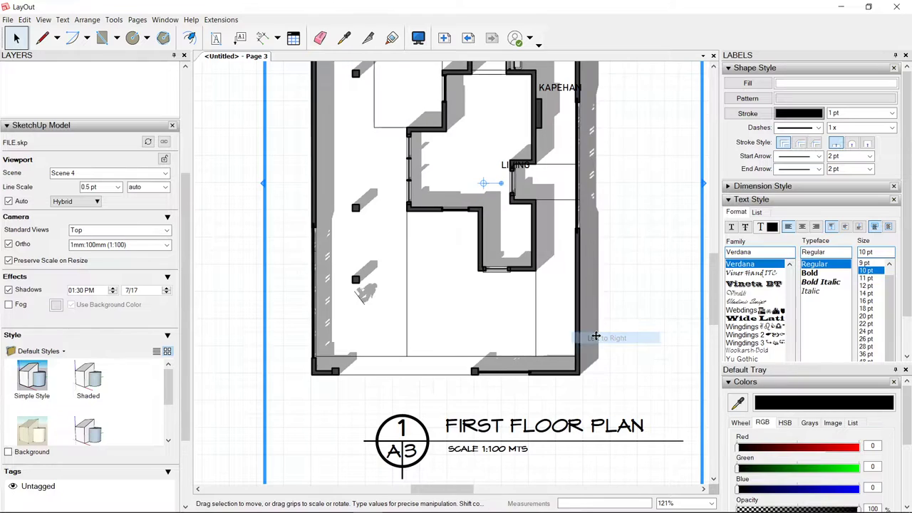
scroll(592, 338, down, 2)
middle_drag(503, 341, 510, 354)
scroll(106, 280, up, 1)
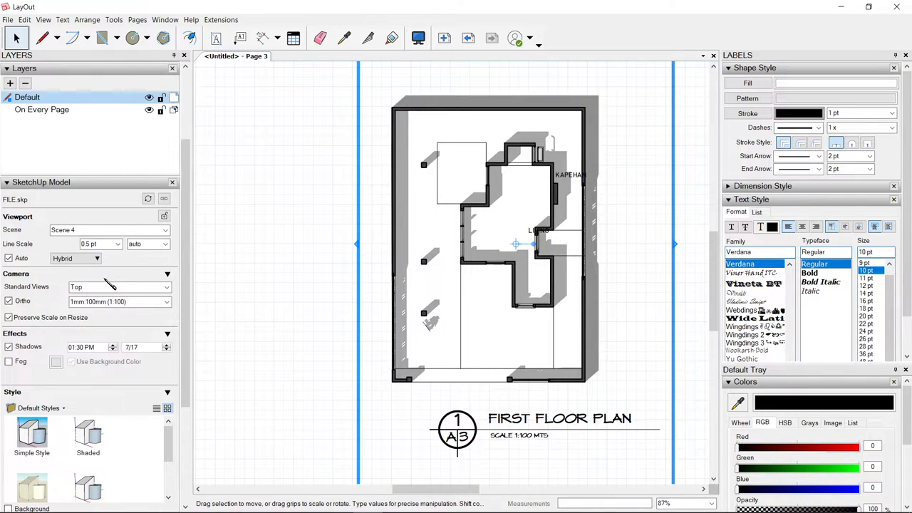
- Update the floor plan viewport's SketchUp model reference
click(147, 198)
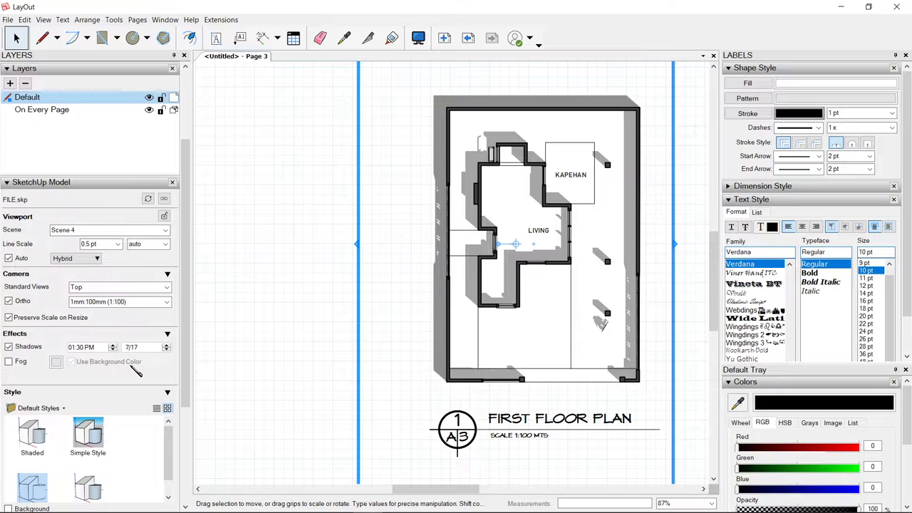
scroll(136, 371, down, 3)
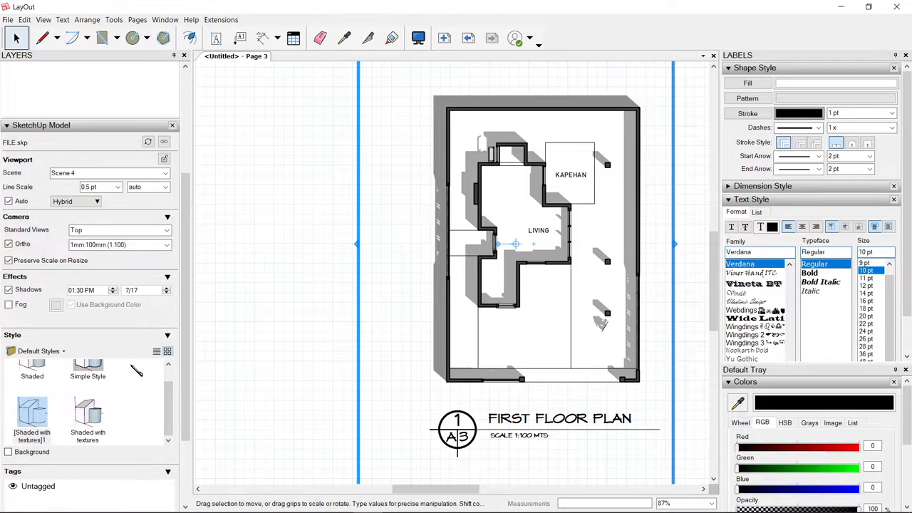
- Mirror the updated floor plan viewport left to right and shift it sideways to sit above the FIRST FLOOR PLAN title
right_click(546, 318)
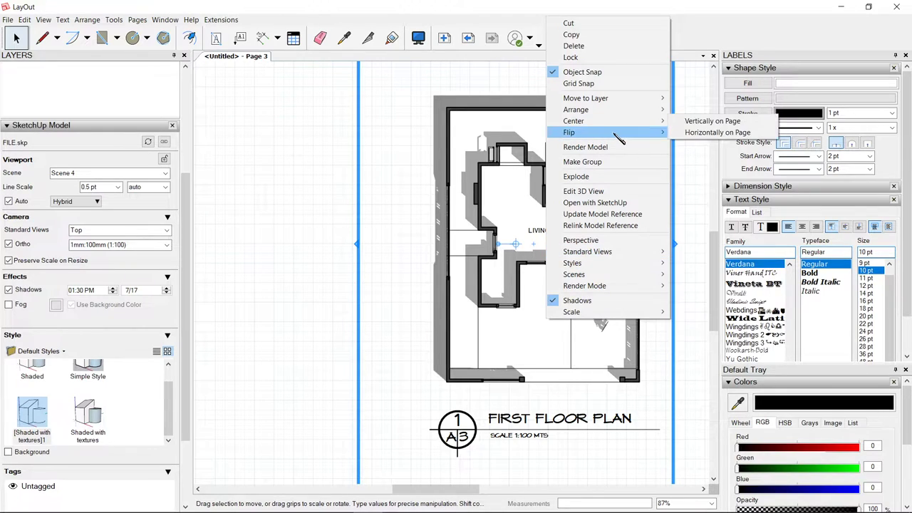
mouse_move(613, 132)
click(703, 143)
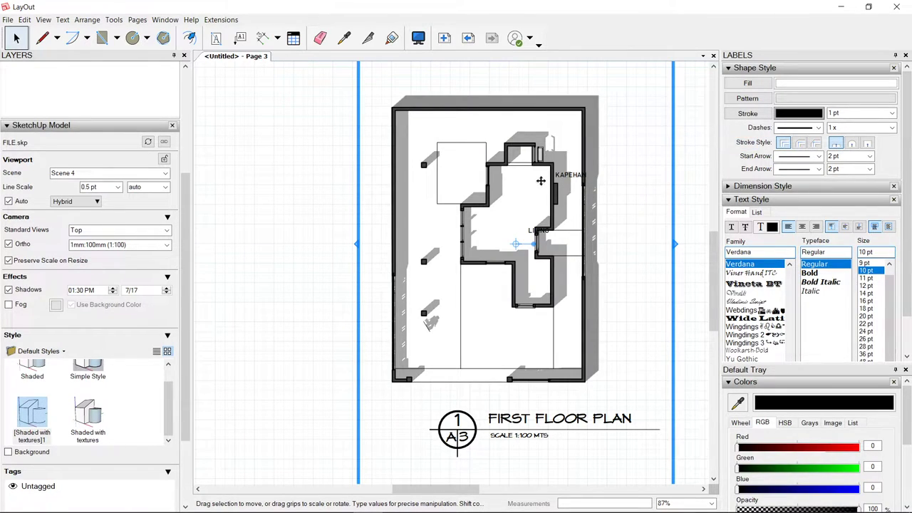
drag(541, 181, 579, 182)
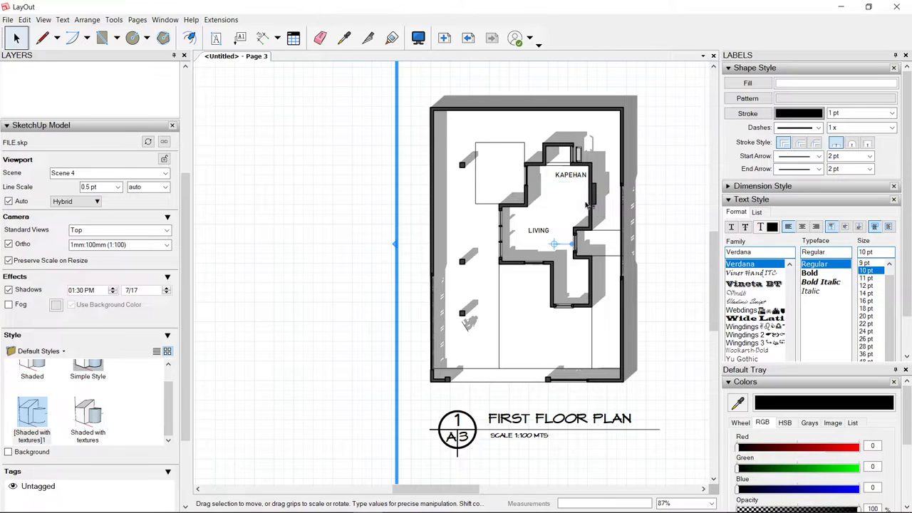
key(Escape)
- Copy the LIVING label into the open area below the large room and change the copy's text to PARKINGAN
scroll(544, 242, up, 2)
click(544, 232)
ctrl+drag(550, 223, 508, 331)
double_click(507, 332)
text(PARKINGAN)
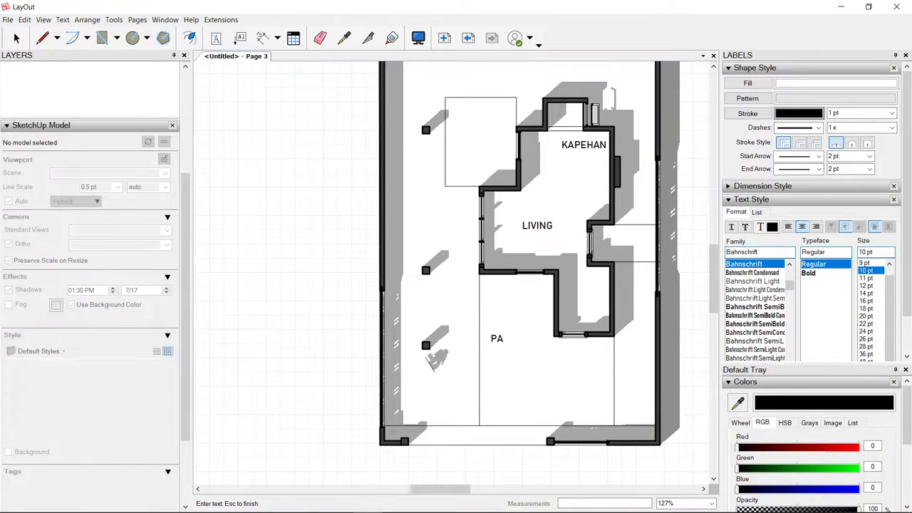
key(Escape)
- Copy the LIVING label into the narrow room at the lower part of the house and change the copy's text to STAIR
click(542, 232)
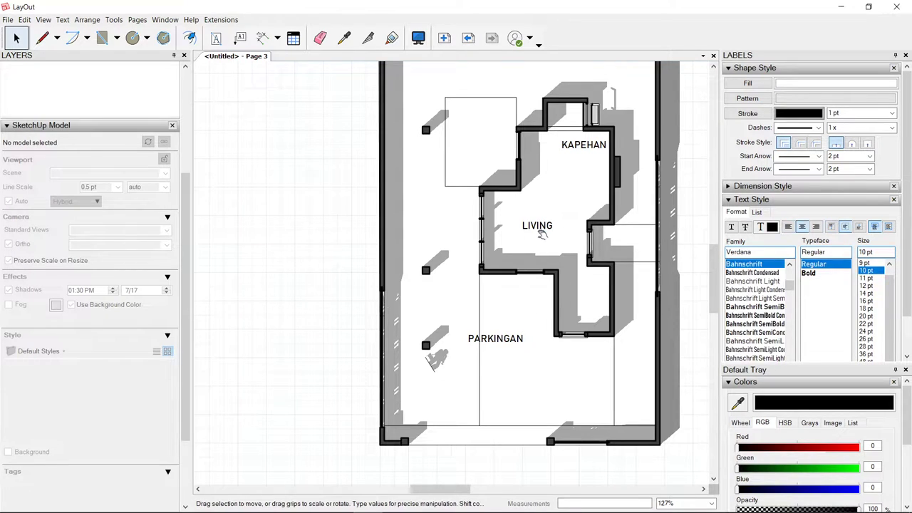
ctrl+drag(536, 229, 595, 296)
double_click(592, 298)
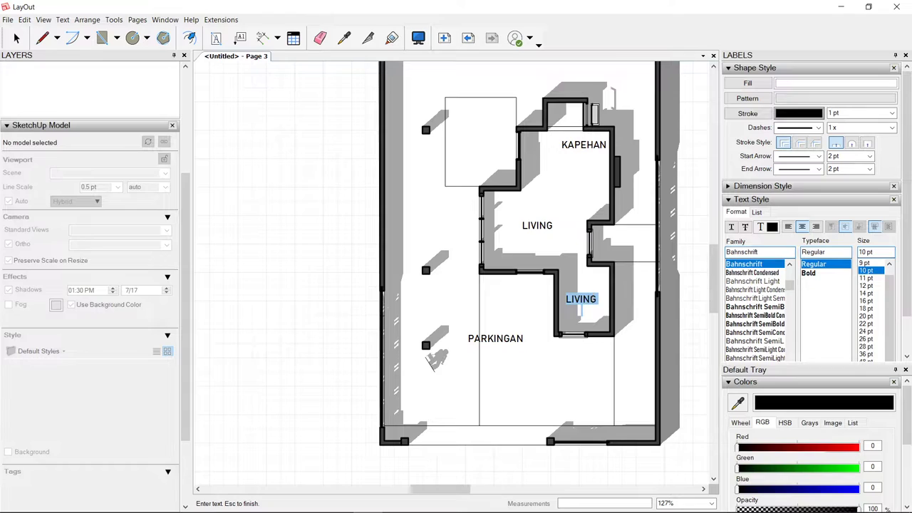
text(FOYE)
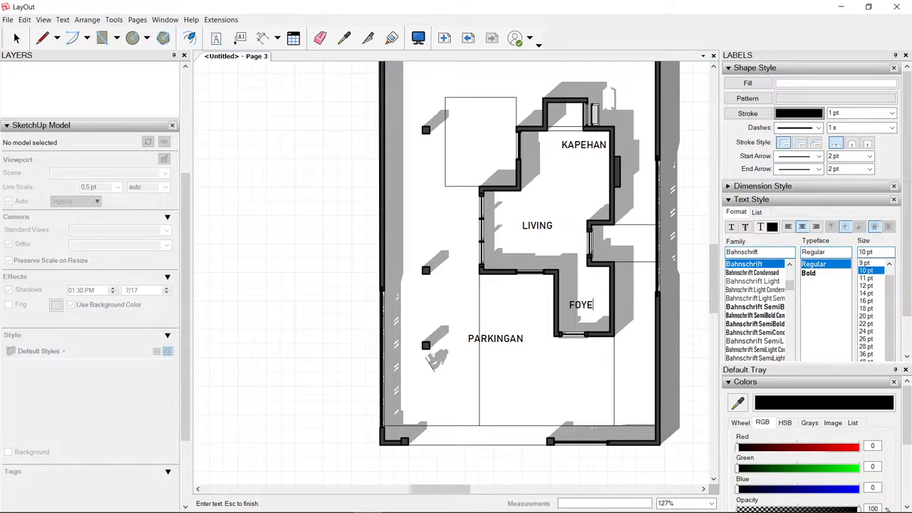
text(R)
key(BackSpace)
key(BackSpace)
key(BackSpace)
text(STAIR)
key(BackSpace)
key(BackSpace)
key(BackSpace)
text(ERS)
key(BackSpace)
key(BackSpace)
key(BackSpace)
text(AIR)
key(ctrl+a)
key(Escape)
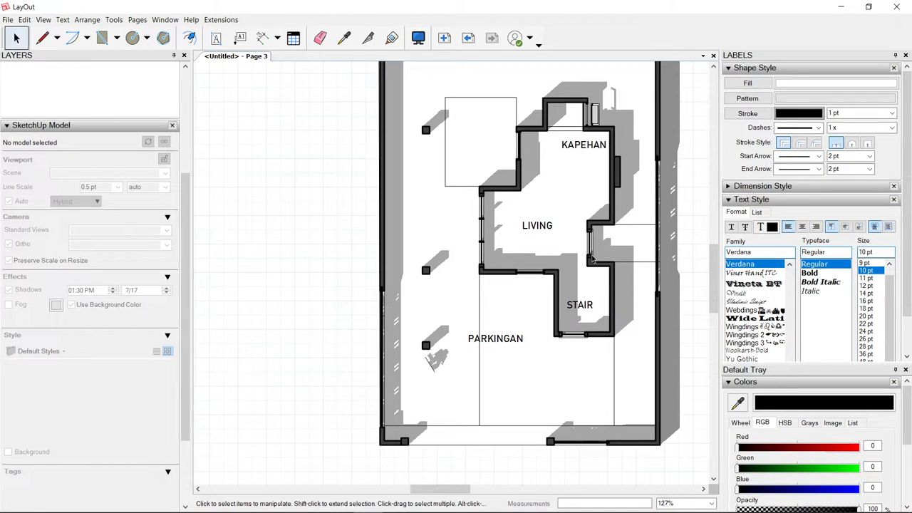
- Move the KAPEHAN label into the small room at the top of the house and change its text to T&B
scroll(559, 235, up, 1)
click(590, 134)
scroll(592, 133, up, 3)
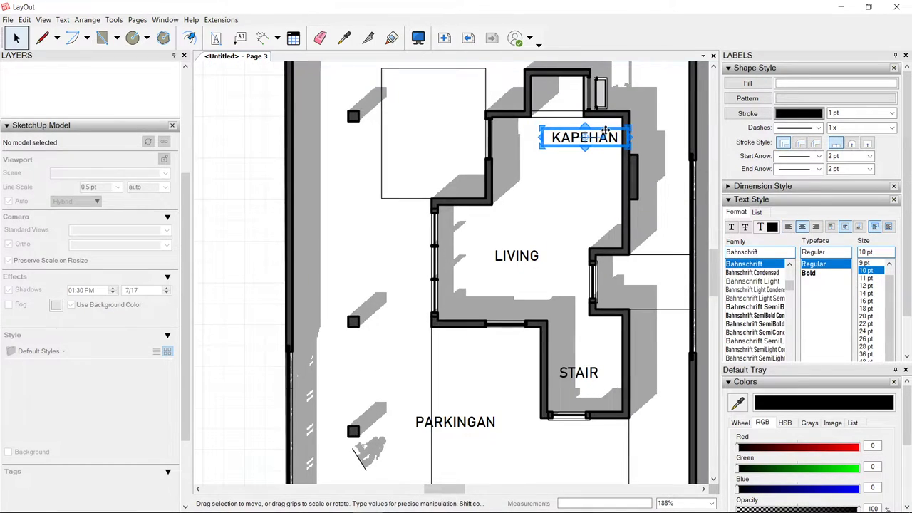
drag(604, 131, 565, 98)
double_click(565, 102)
text(CR)
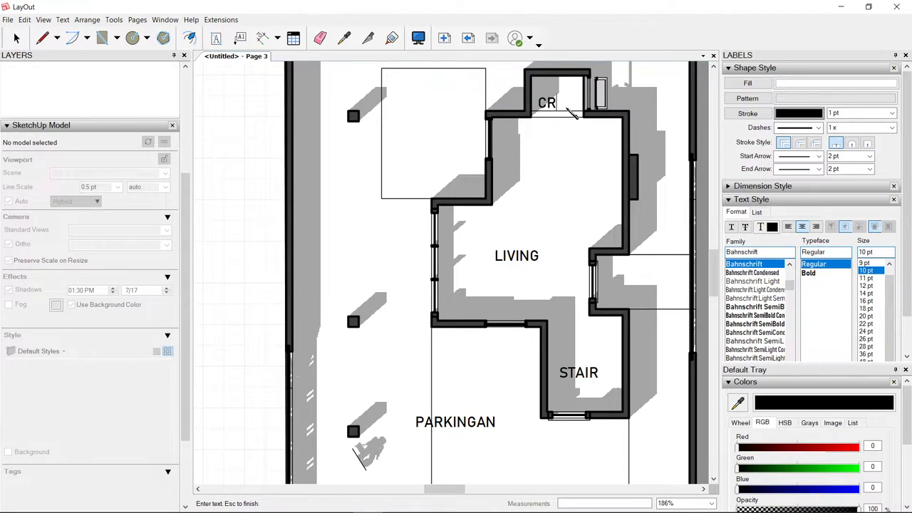
key(ctrl+a)
text(T&B)
key(Escape)
- Reposition the T&B label in the middle of the small upper room
scroll(589, 108, up, 3)
scroll(588, 108, up, 4)
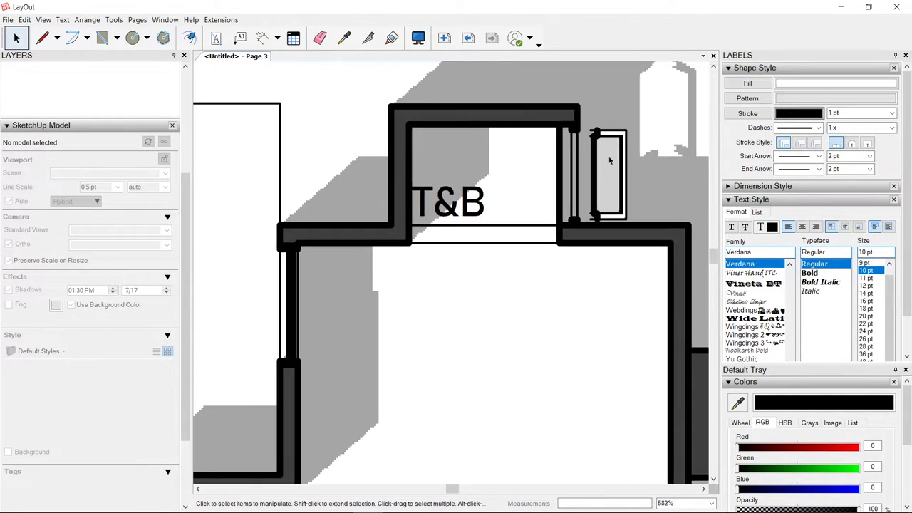
click(448, 196)
drag(448, 196, 491, 172)
key(Escape)
scroll(486, 187, down, 4)
scroll(560, 157, down, 2)
- Switch to the SketchUp model, add a tag named NOT IN PLAN and turn off its visibility
key(alt+Tab)
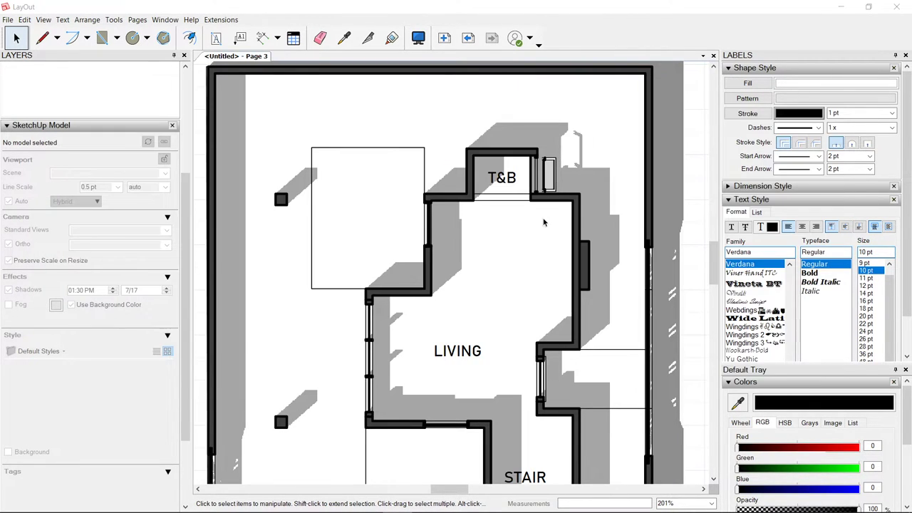
key(alt+Tab)
key(alt+Tab)
click(228, 180)
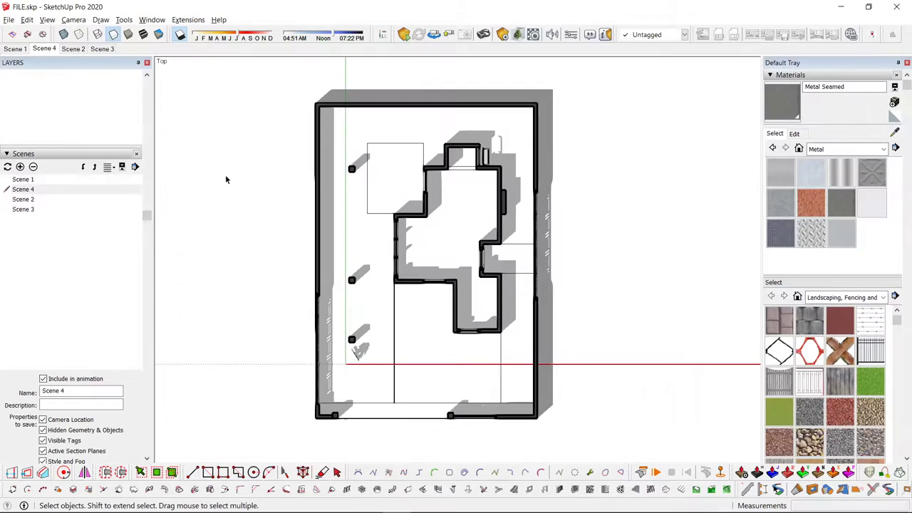
scroll(516, 177, up, 2)
mouse_move(516, 177)
middle_down()
mouse_move(463, 250)
mouse_move(388, 182)
middle_up()
scroll(88, 193, up, 3)
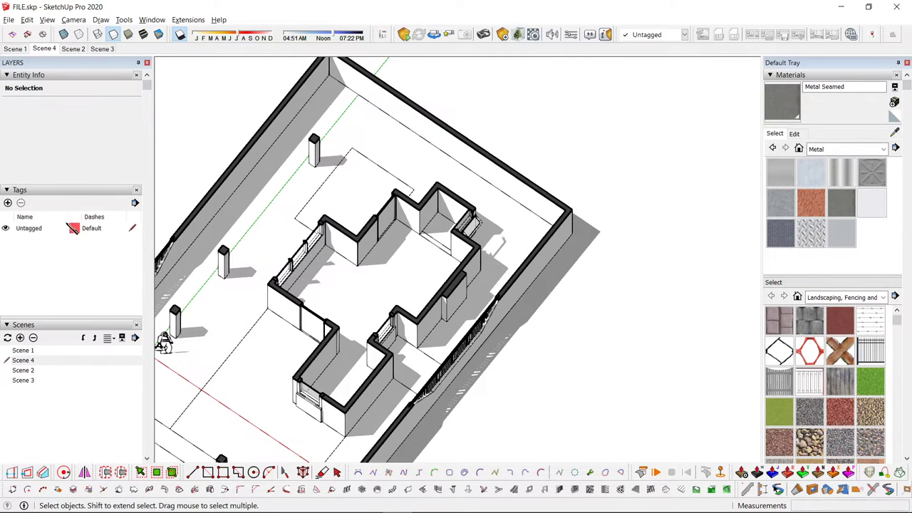
click(7, 75)
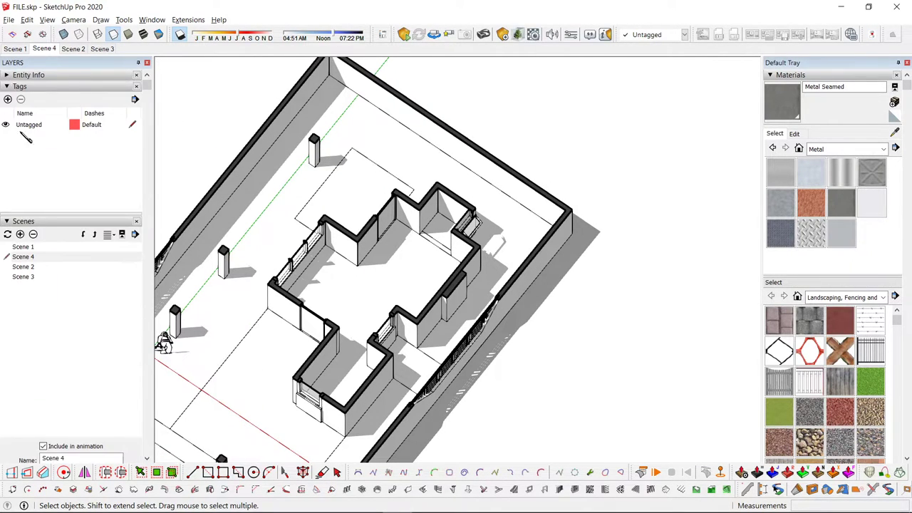
scroll(422, 267, down, 3)
middle_drag(375, 272, 409, 235)
click(7, 99)
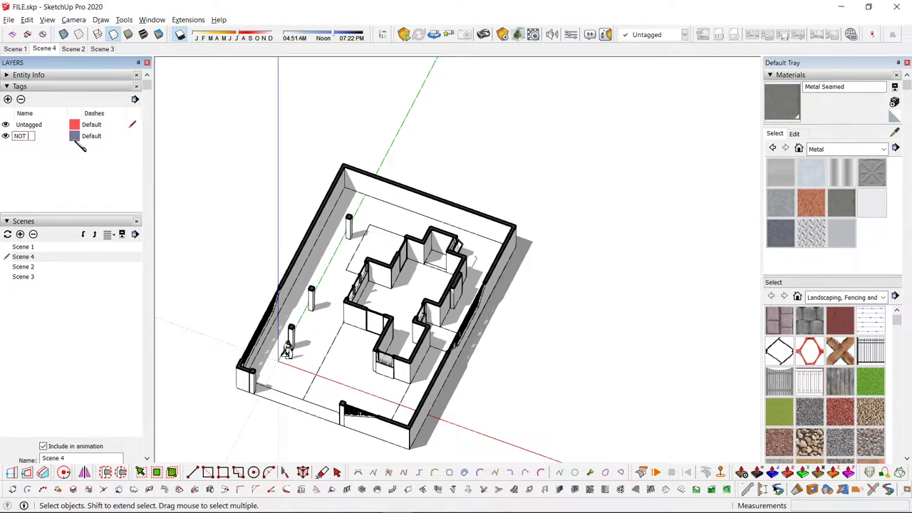
click(307, 169)
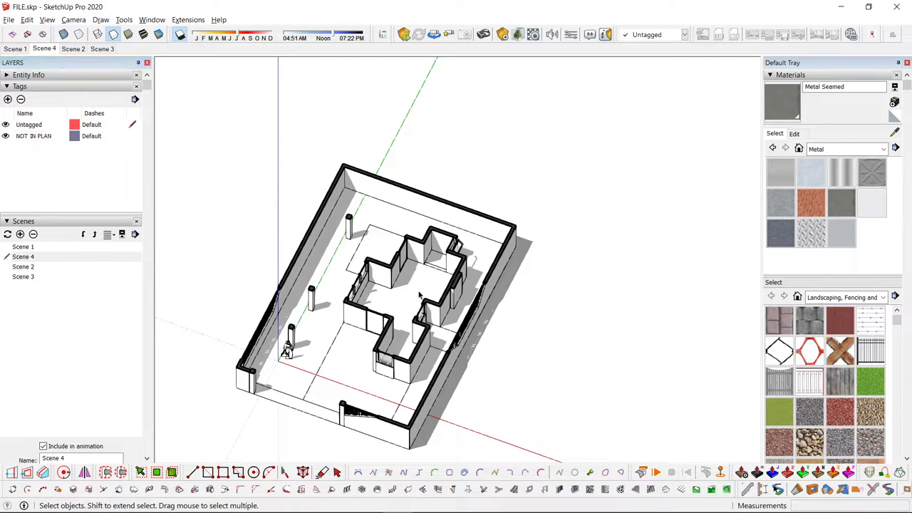
click(29, 136)
- Open the projecting window component of the small upper room and assign its open sashes to the NOT IN PLAN tag
scroll(460, 271, up, 5)
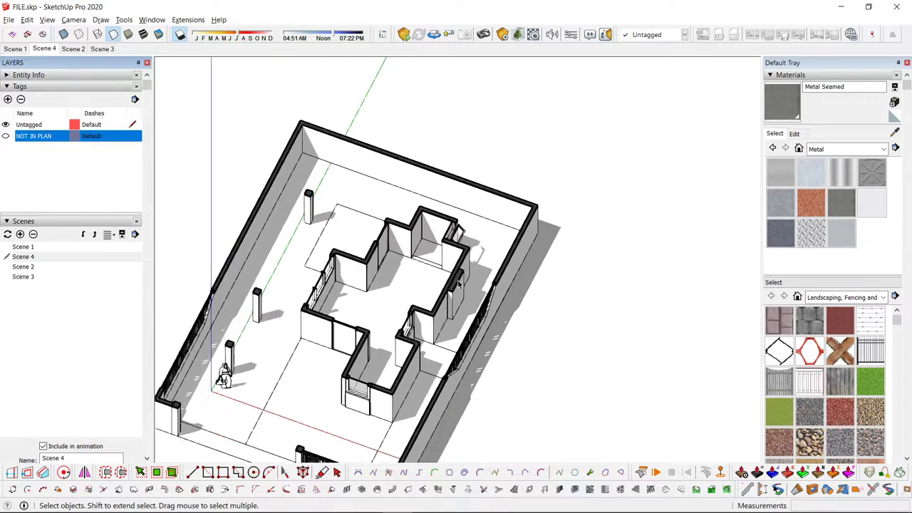
click(458, 189)
scroll(441, 172, up, 2)
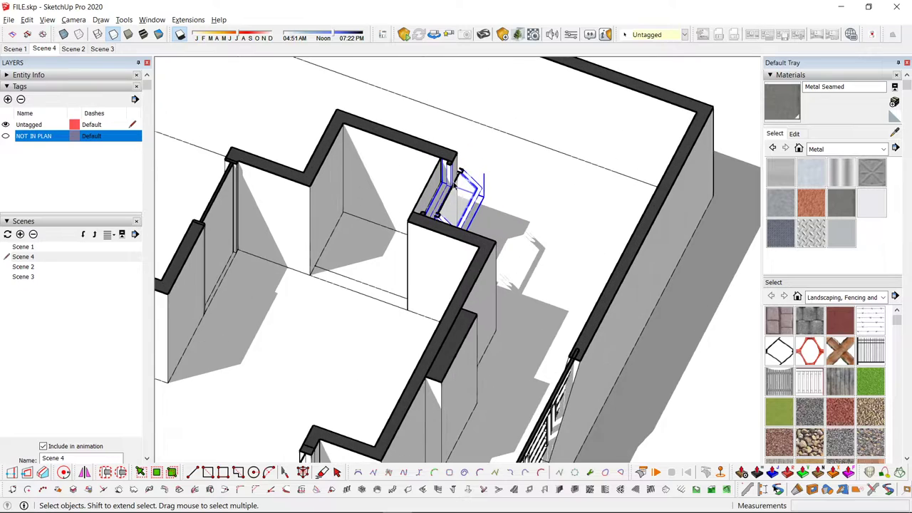
click(456, 187)
click(468, 187)
double_click(472, 187)
click(473, 188)
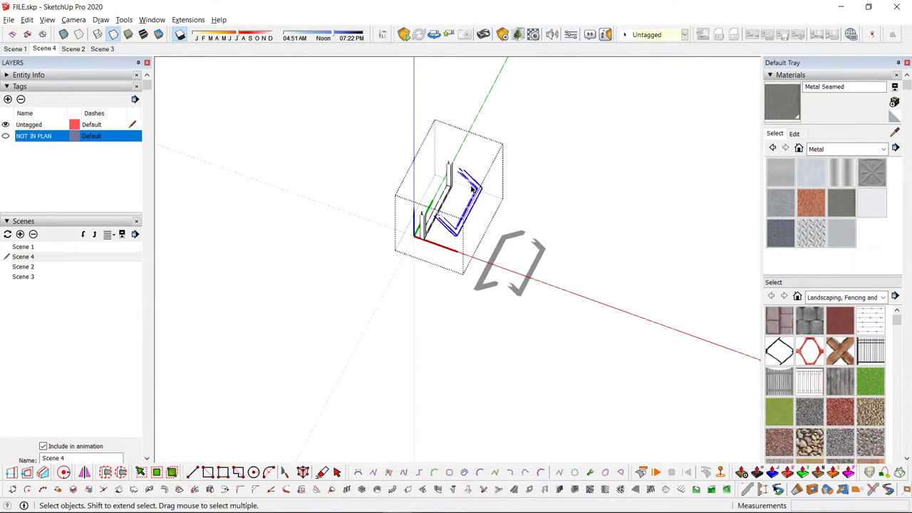
key(shift+s)
click(664, 38)
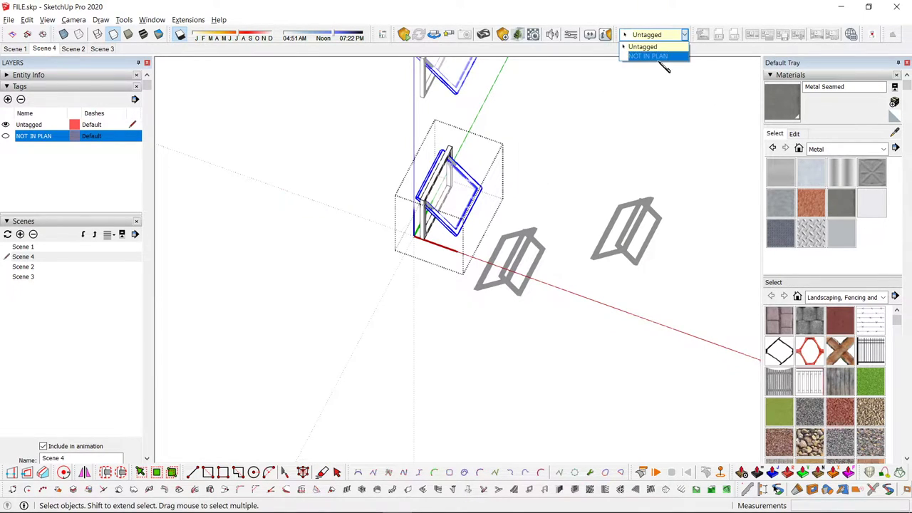
click(658, 59)
click(625, 122)
- Return to the full top view of the model and update Scene 4, saving the style changes as a new style
key(t)
scroll(563, 199, down, 5)
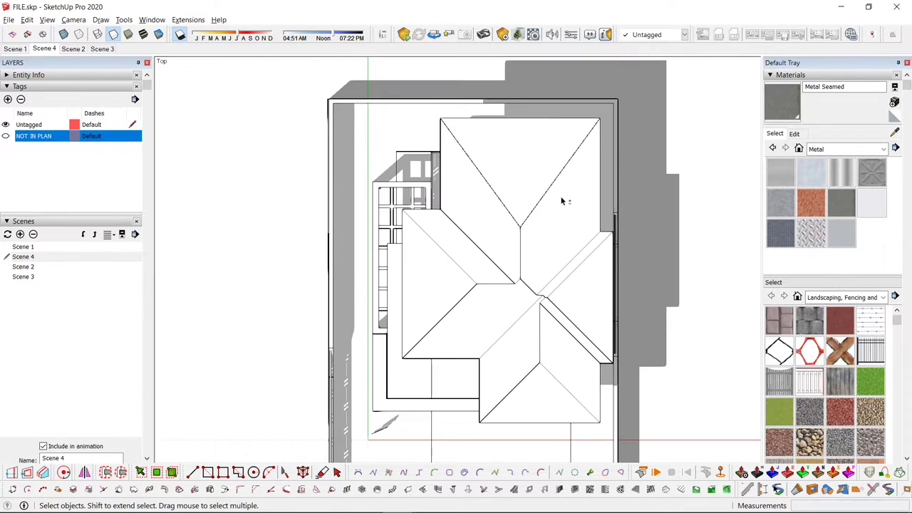
key(shift+z)
key(u)
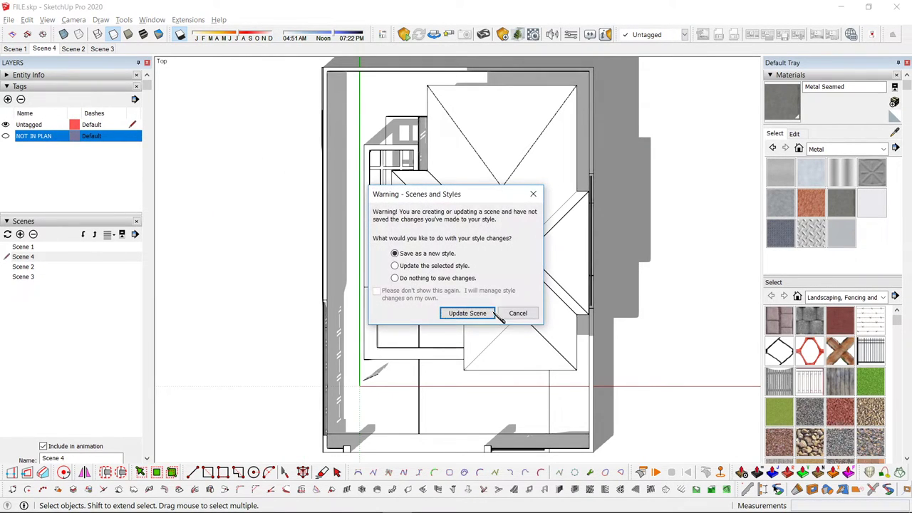
click(489, 313)
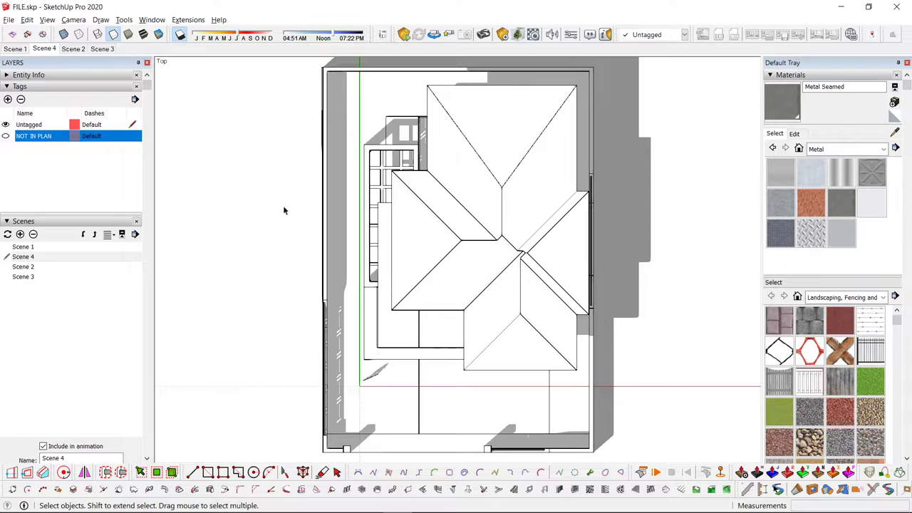
- Turn on the section cut in the top view and update Scene 4, saving the style changes as a new style
key(x)
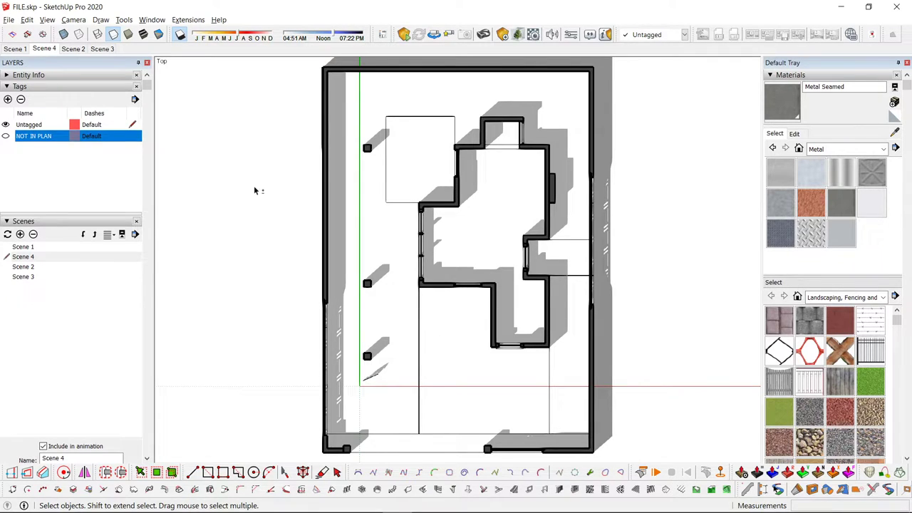
key(u)
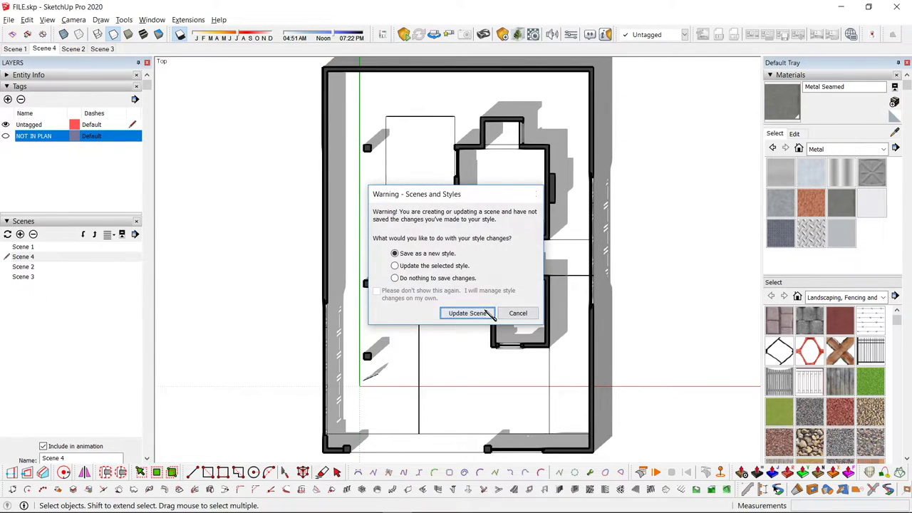
click(488, 313)
- Save the model, switch to LayOut and update the floor plan viewport's model reference
key(ctrl+s)
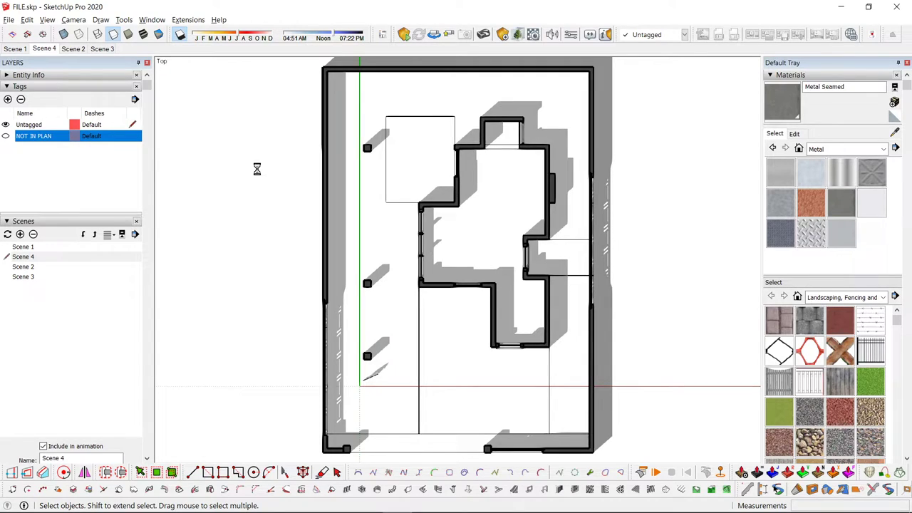
key(alt+Tab)
right_click(533, 225)
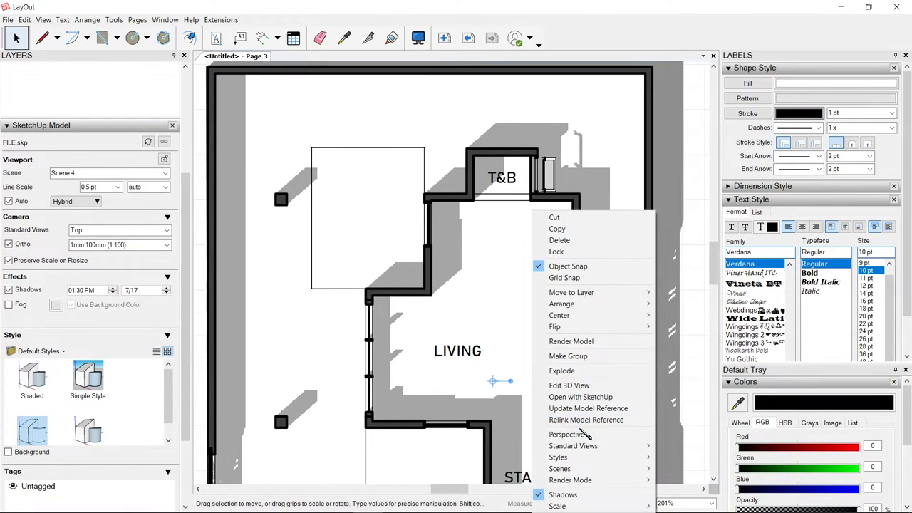
click(581, 409)
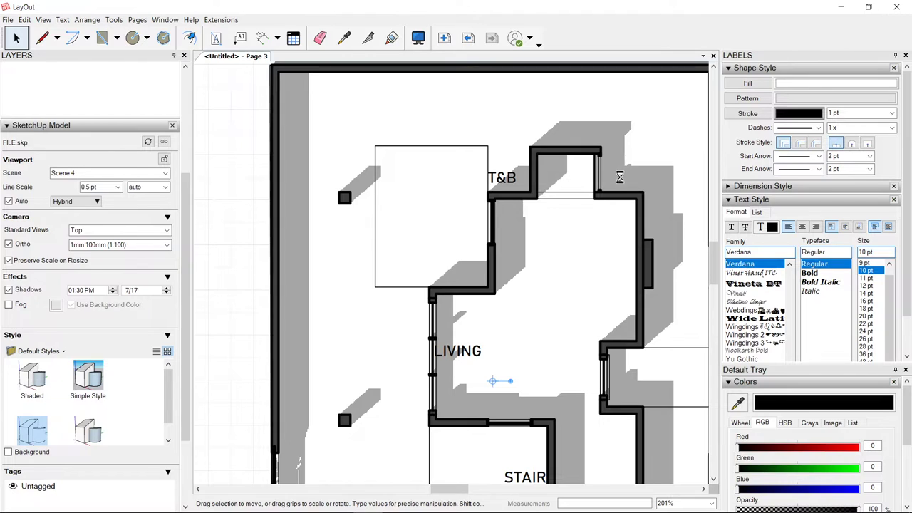
- Shift the floor plan viewport sideways until the T&B, LIVING, STAIR and PARKINGAN labels sit in their rooms again
scroll(509, 118, down, 6)
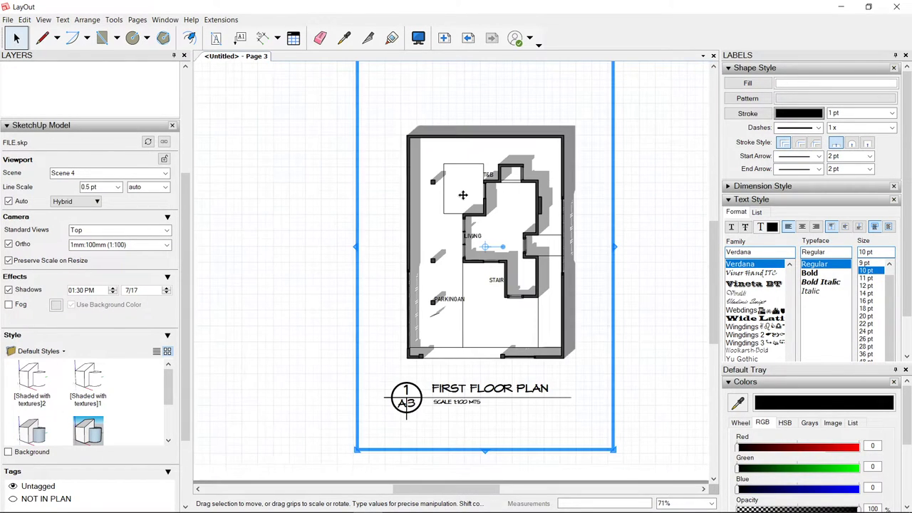
click(630, 310)
scroll(510, 292, up, 2)
scroll(496, 290, up, 1)
drag(542, 196, 514, 199)
drag(522, 150, 506, 146)
right_click(512, 147)
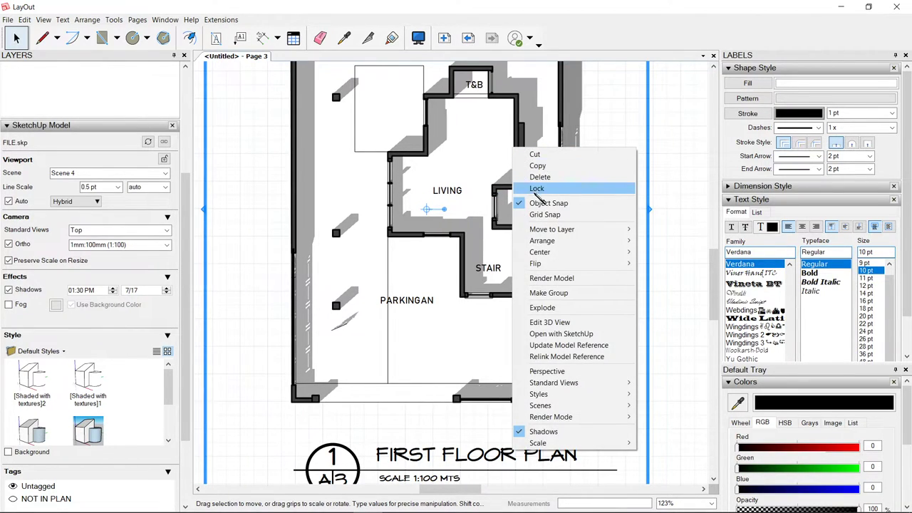
click(682, 138)
key(Right)
key(Right)
key(Right)
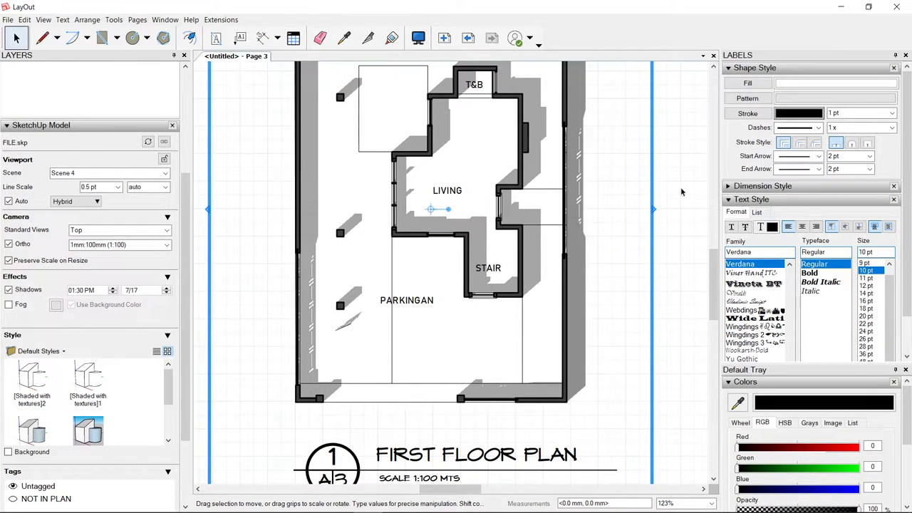
- Copy the PARKINGAN label into the open area below the stair and change the copy's text to FRONTYARD
click(407, 304)
middle_drag(429, 304, 451, 345)
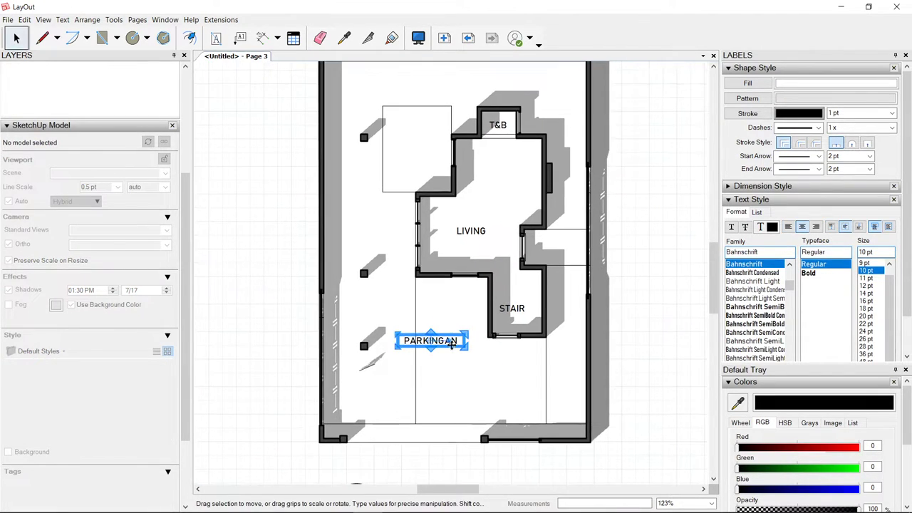
ctrl+drag(454, 342, 531, 383)
double_click(531, 383)
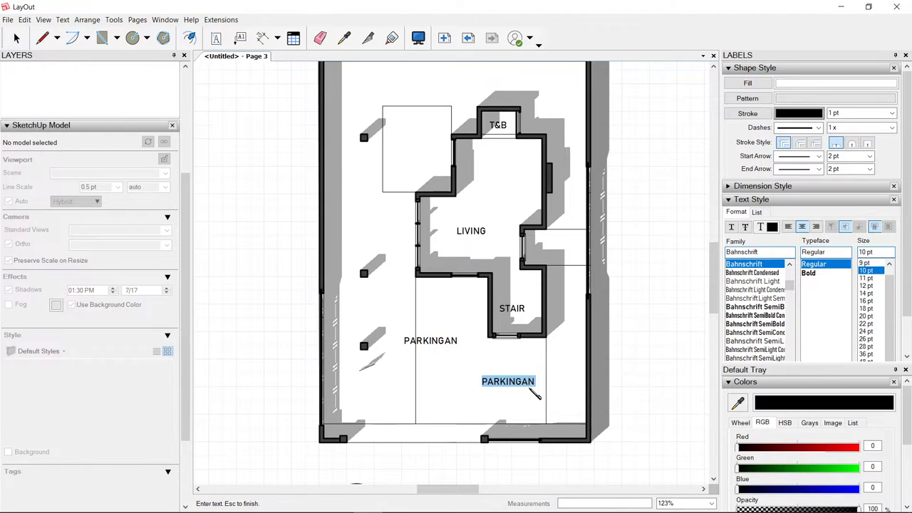
text(FRONTY)
key(BackSpace)
text(TYARD)
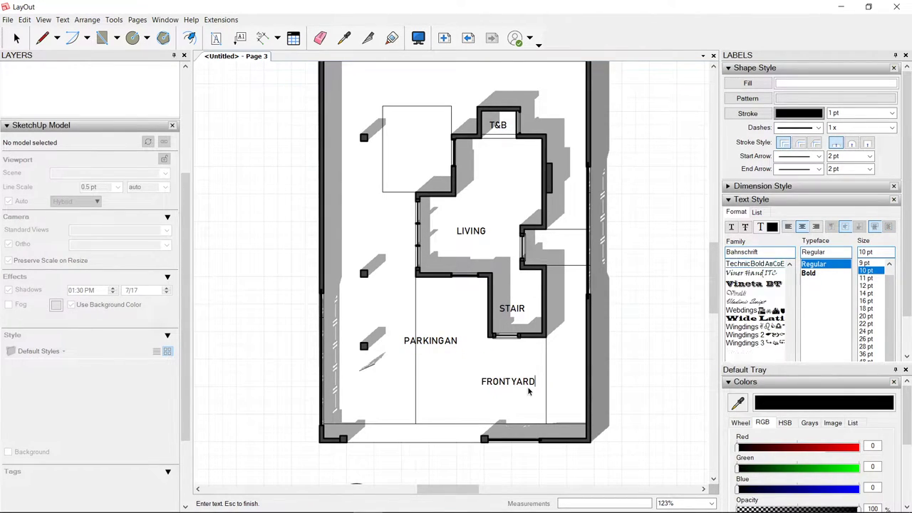
key(Escape)
- Copy the FRONTYARD label to the opening in the front wall and change the copy's text to GATE
click(535, 381)
ctrl+drag(537, 379, 444, 444)
double_click(428, 445)
text(GARE)
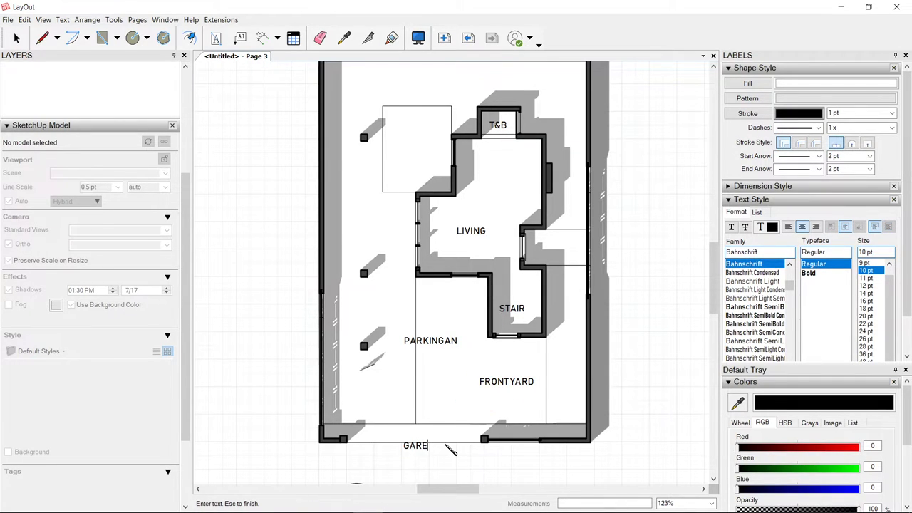
key(BackSpace)
key(BackSpace)
text(TE)
key(Escape)
- Move the GATE label slightly up so it sits just inside the front boundary line
scroll(438, 443, up, 3)
click(420, 447)
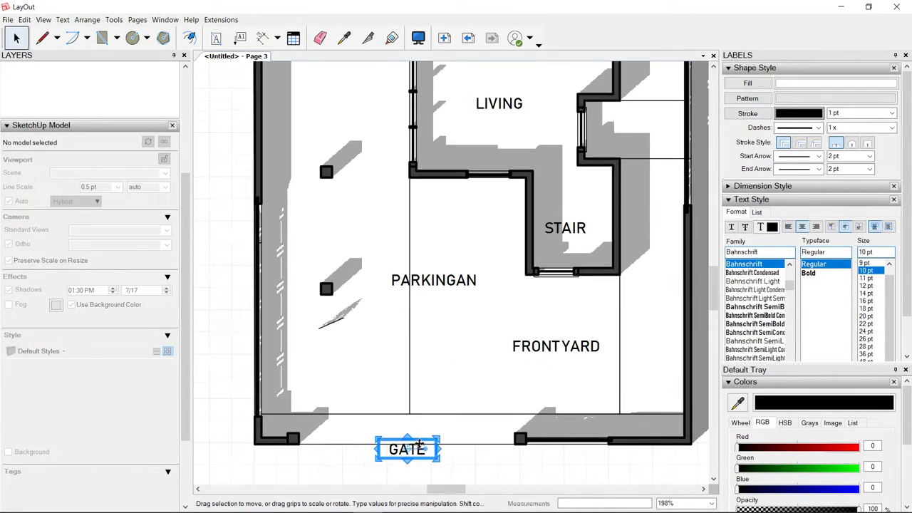
drag(419, 445, 419, 429)
key(Escape)
scroll(430, 427, down, 3)
middle_drag(415, 424, 440, 318)
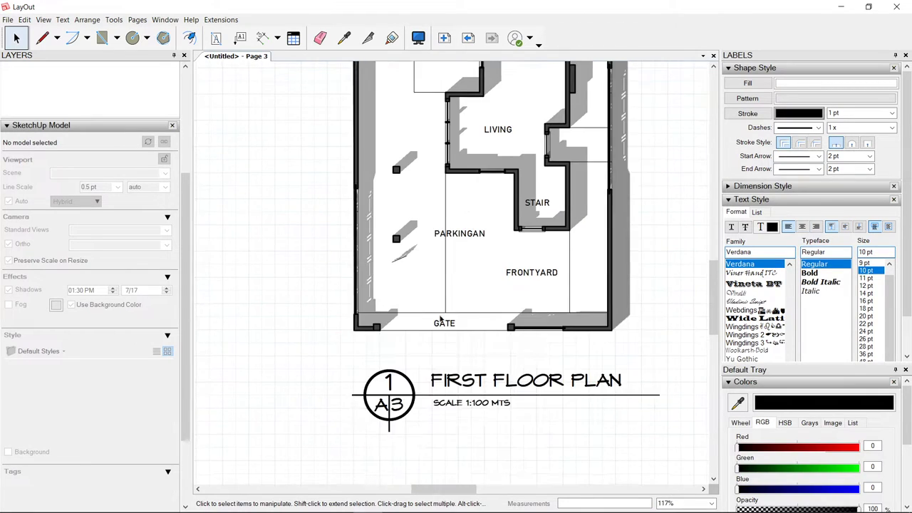
- Draw a three-segment zigzag line for the folding gate starting at the left gate post, and turn off its fill
scroll(408, 350, up, 4)
key(l)
click(352, 310)
click(394, 342)
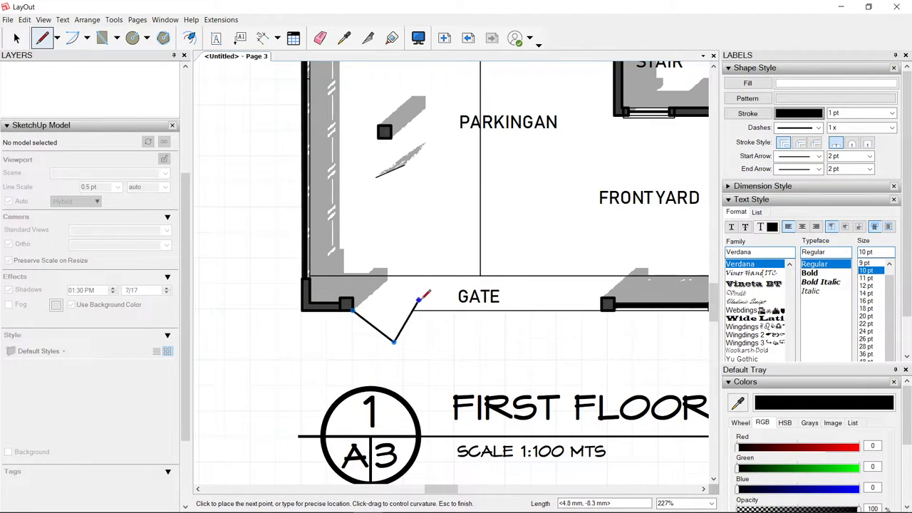
click(427, 299)
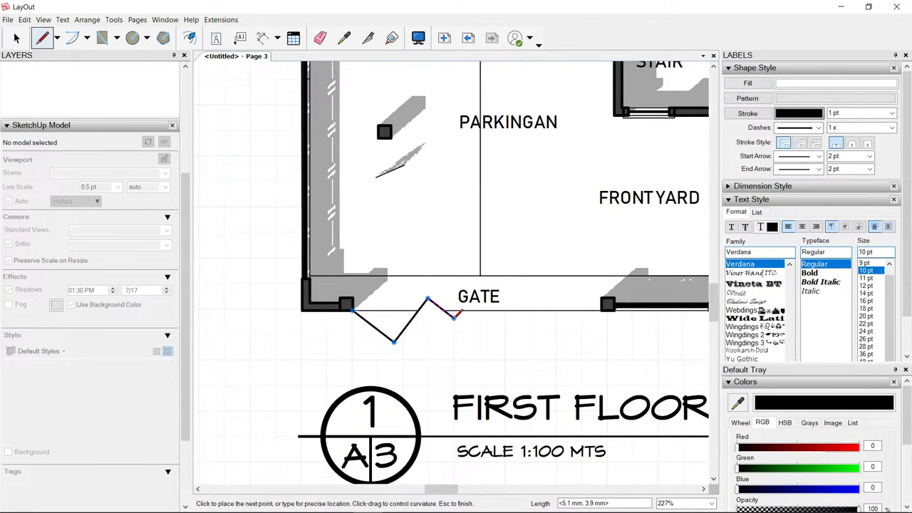
double_click(467, 335)
key(space)
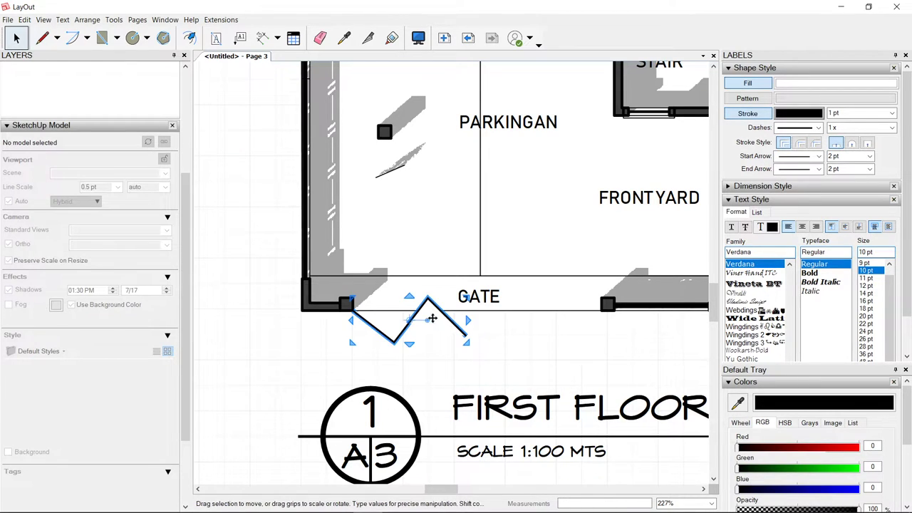
click(766, 87)
- Draw a short horizontal line from right to left above the zigzag and give its end an open arrowhead
scroll(449, 273, up, 3)
key(l)
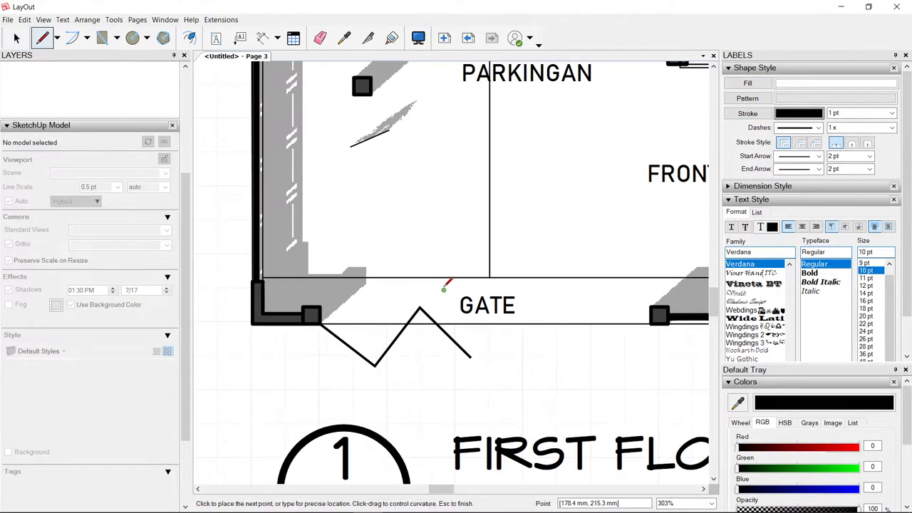
click(444, 290)
click(381, 290)
key(space)
click(389, 292)
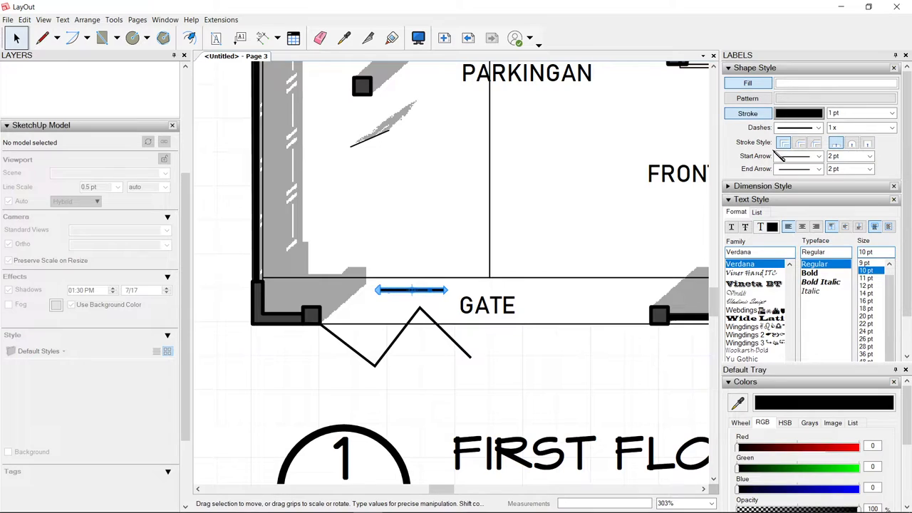
click(819, 170)
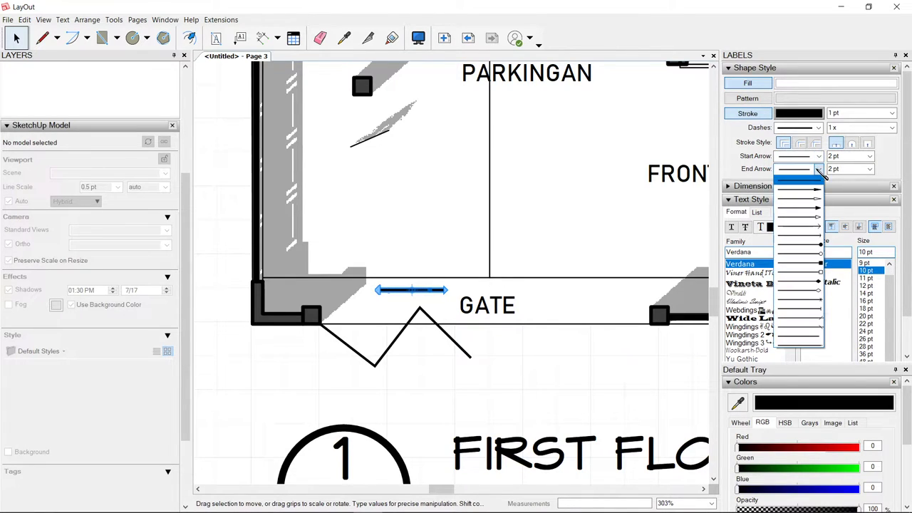
click(800, 226)
key(Escape)
scroll(404, 328, down, 3)
scroll(436, 350, up, 3)
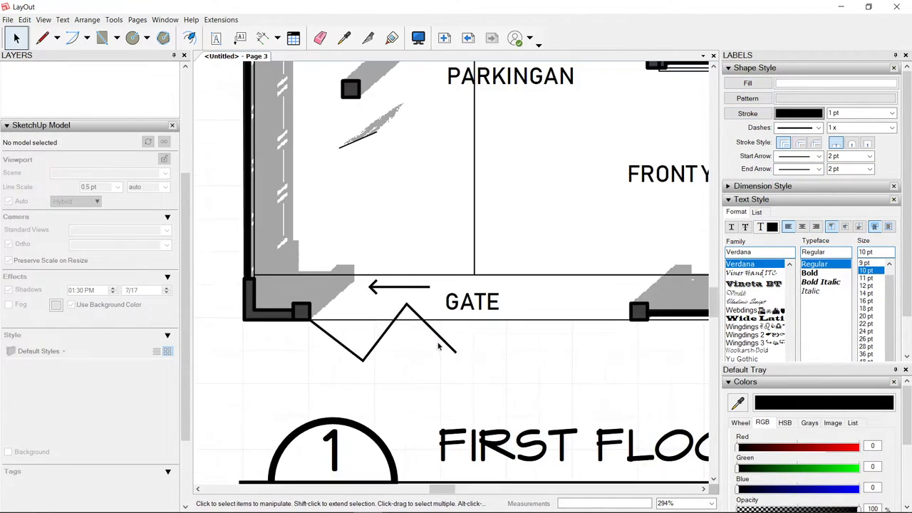
- Increase the stroke thickness of the zigzag gate line
click(437, 332)
click(891, 113)
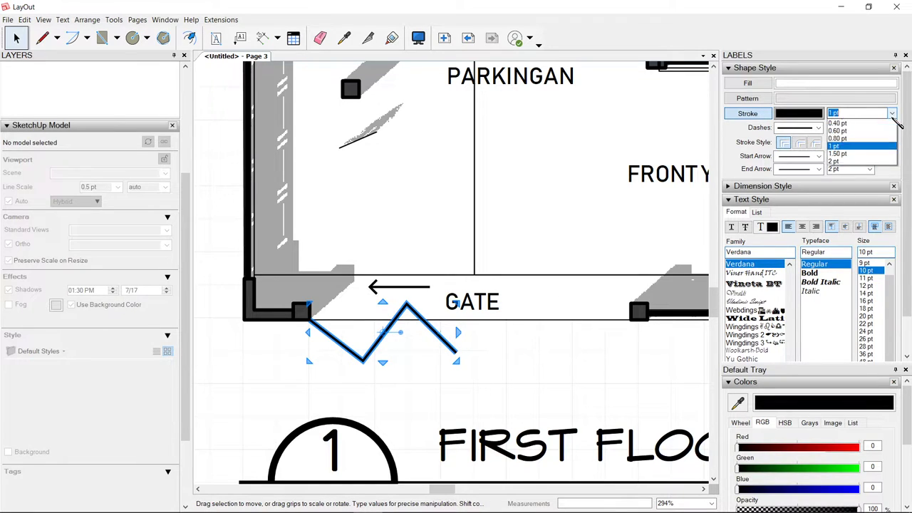
click(848, 177)
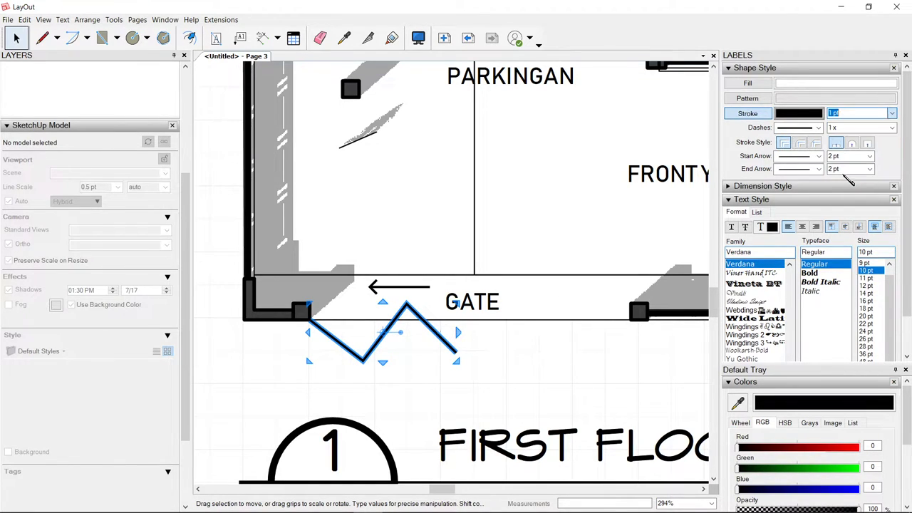
click(509, 300)
scroll(394, 327, down, 2)
scroll(394, 308, up, 2)
key(s)
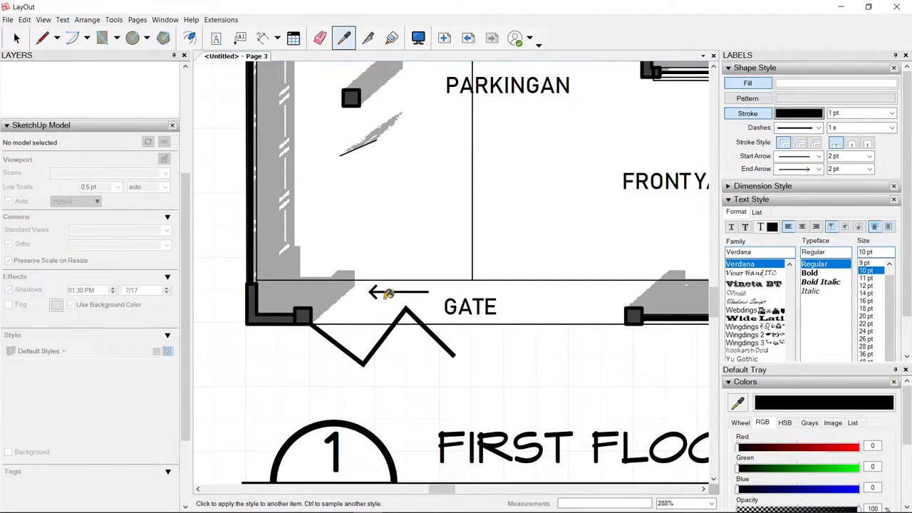
key(space)
- Add a label with a curved leader pointing at the zigzag gate line, reading TRIFOLD (ACCORDION) on two lines
click(240, 37)
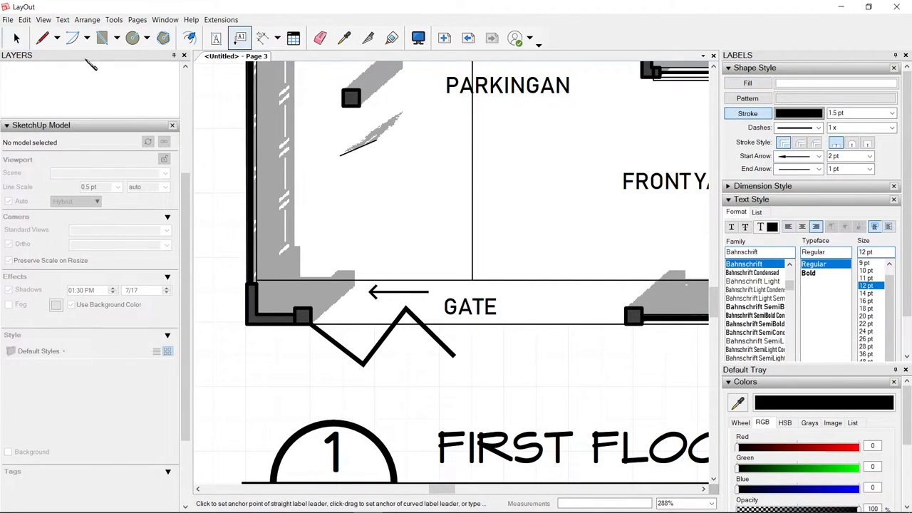
scroll(397, 340, up, 3)
drag(380, 332, 285, 255)
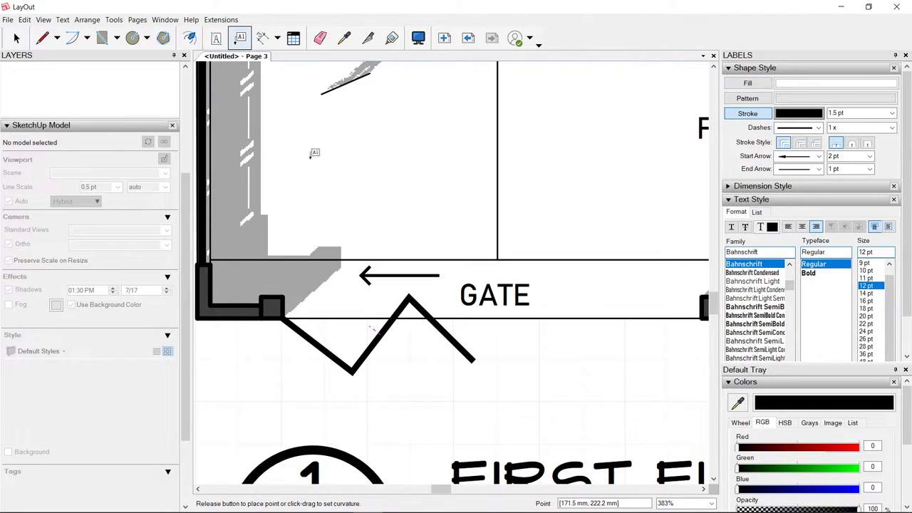
click(388, 164)
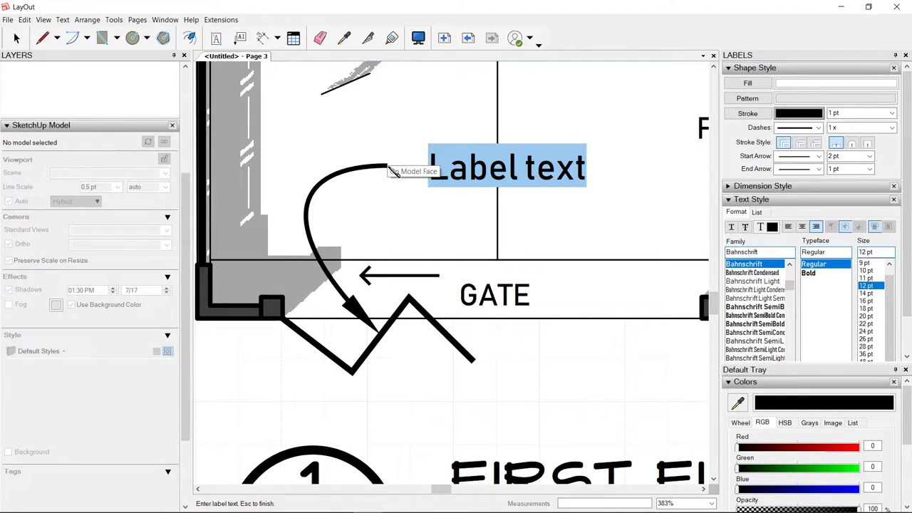
text(TRIFOLD)
key(Return)
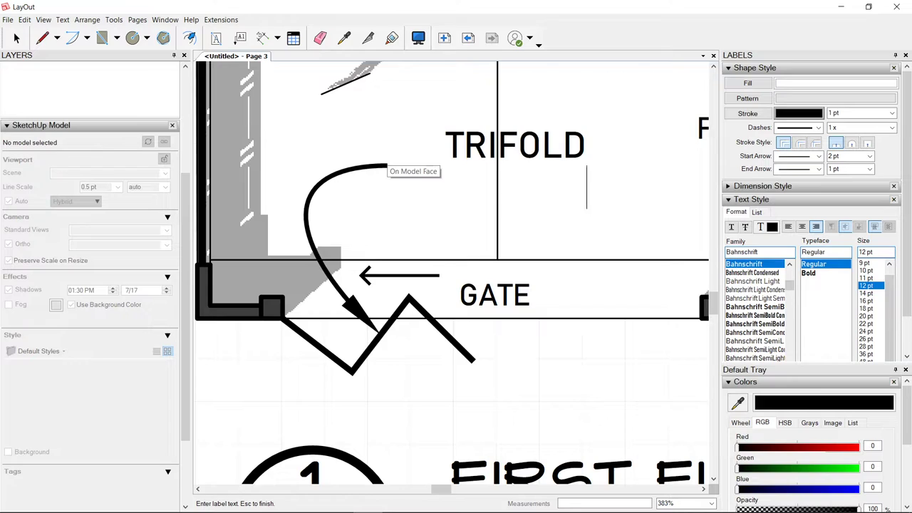
text((ACCORDION))
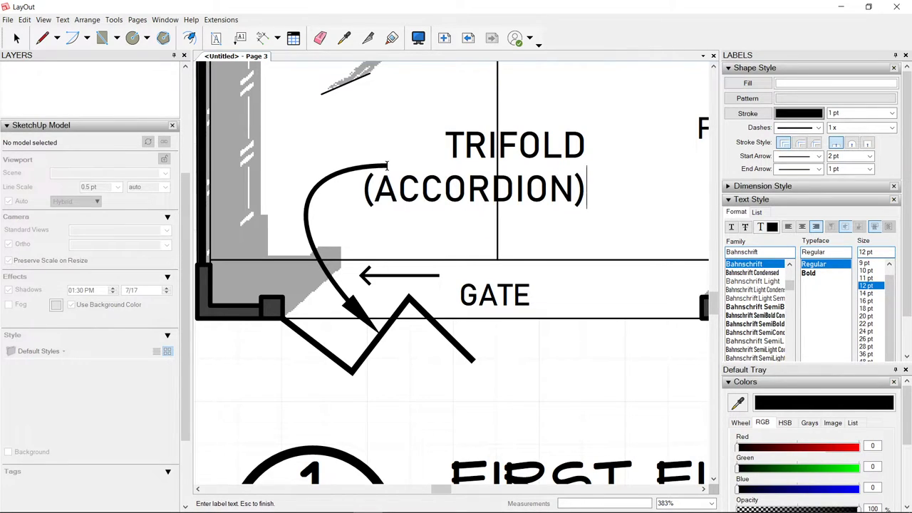
key(Escape)
key(space)
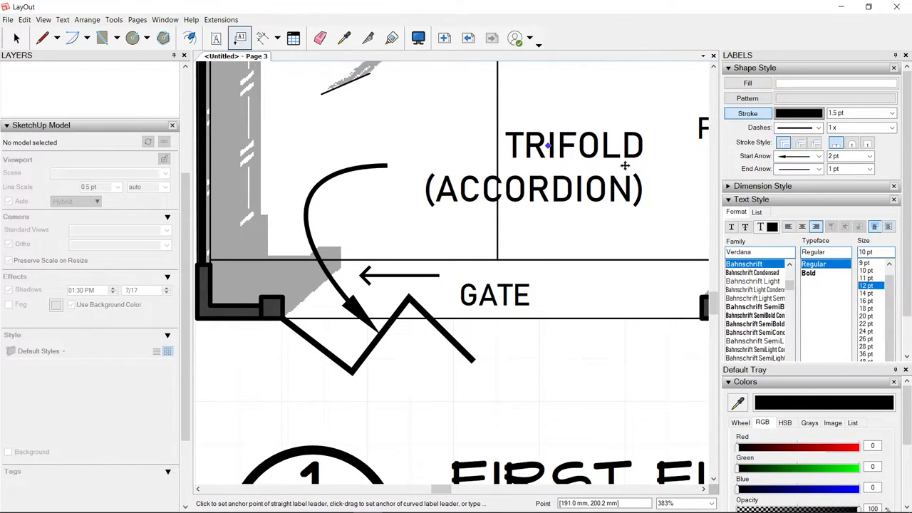
- Set the TRIFOLD (ACCORDION) label's text size to 6 pt and align it left
click(625, 165)
click(869, 254)
scroll(871, 241, up, 1)
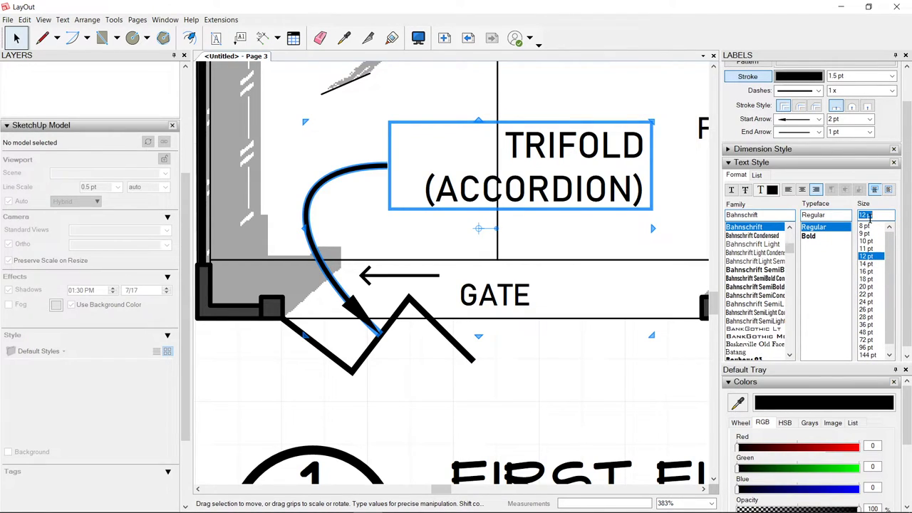
text(6)
key(Return)
click(789, 190)
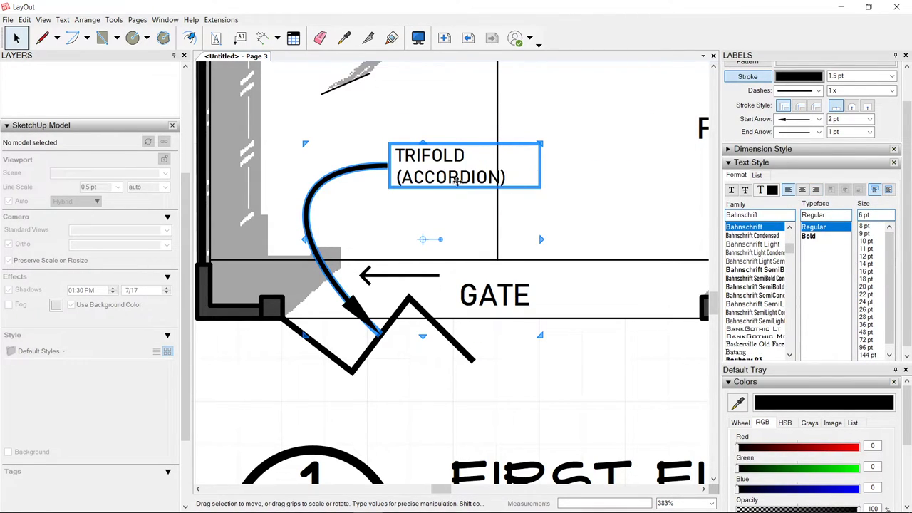
- Change the stroke colour of the TRIFOLD (ACCORDION) label's leader to red
scroll(433, 326, down, 2)
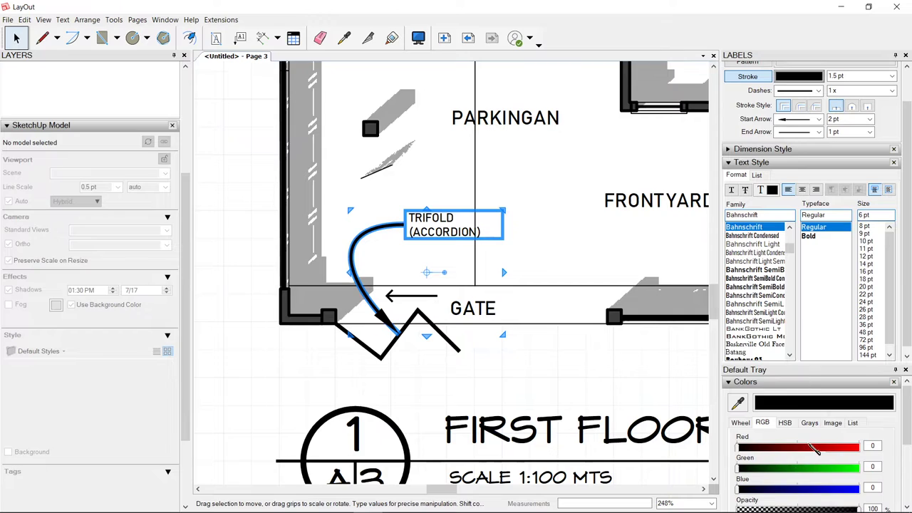
scroll(794, 203, up, 1)
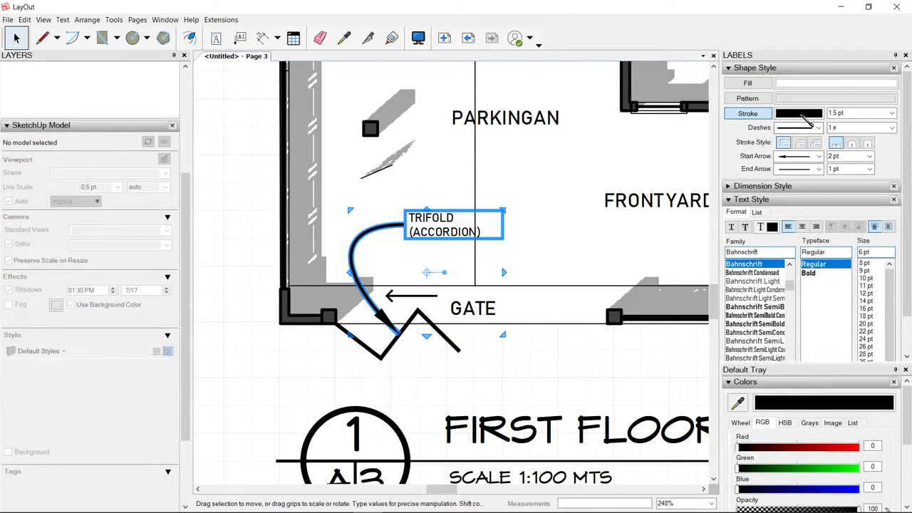
click(802, 115)
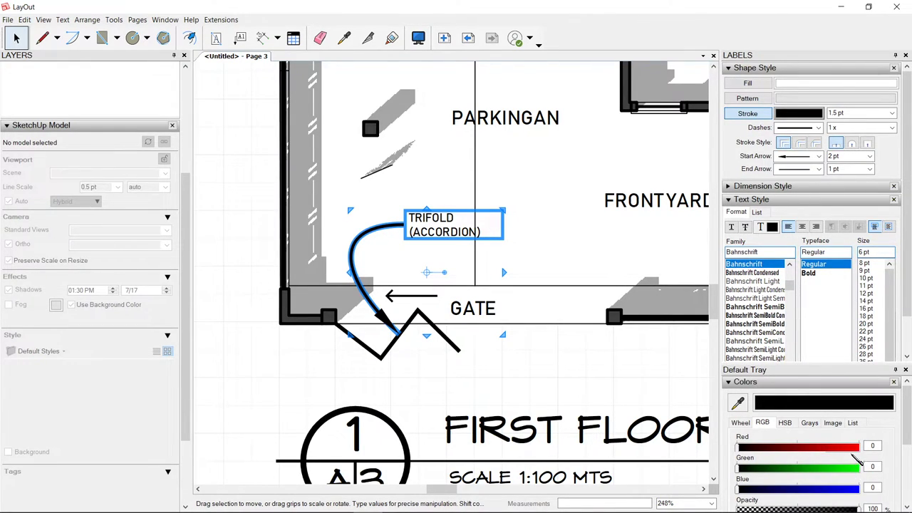
click(854, 449)
click(349, 283)
scroll(348, 282, down, 2)
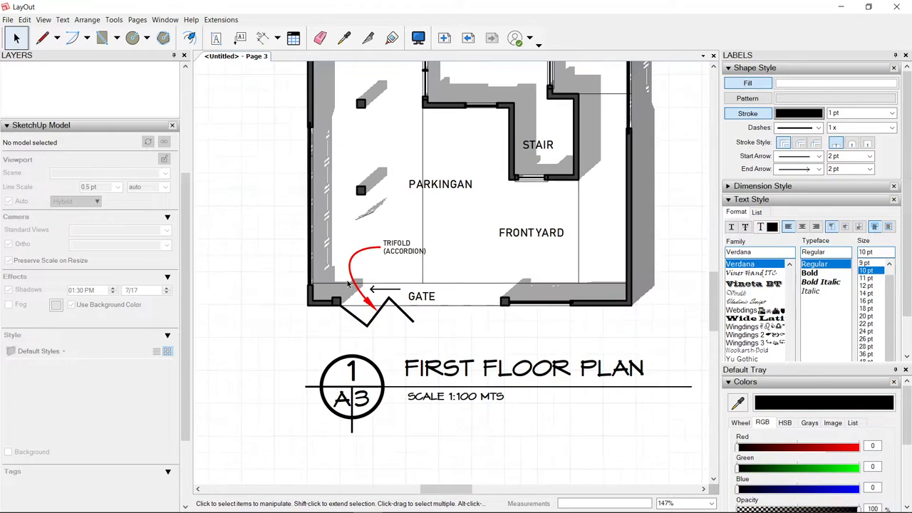
scroll(428, 278, down, 2)
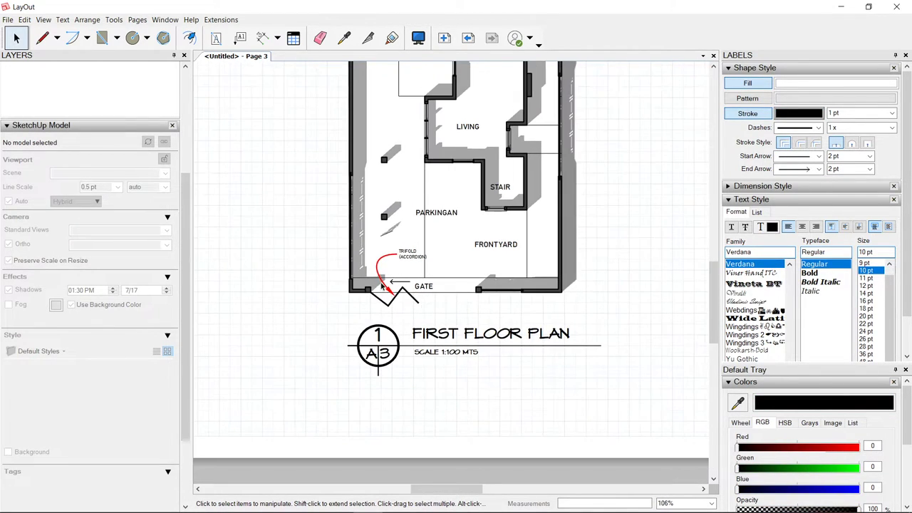
- Copy the zigzag gate line to the other side of the gate opening, mirror it horizontally and align it with the right post
scroll(424, 296, up, 4)
click(423, 298)
ctrl+drag(379, 328, 518, 325)
key(f)
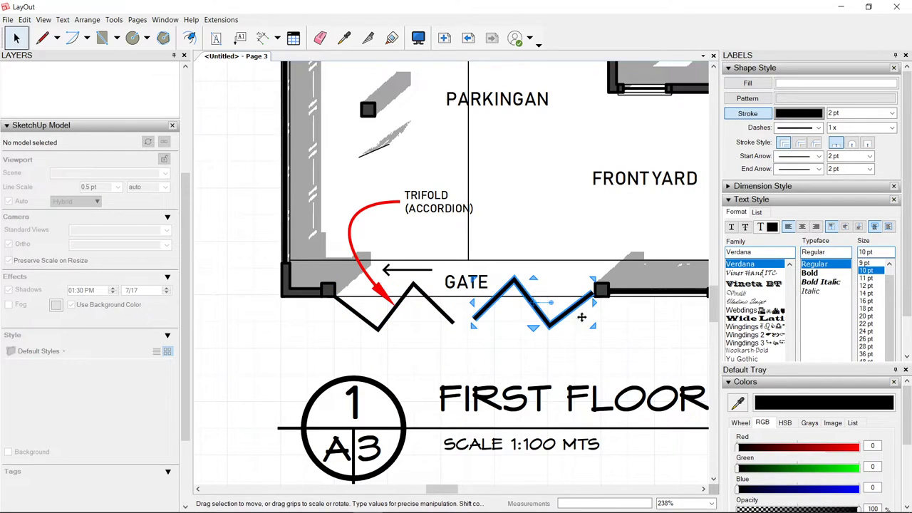
right_click(580, 303)
click(570, 314)
drag(585, 305, 580, 303)
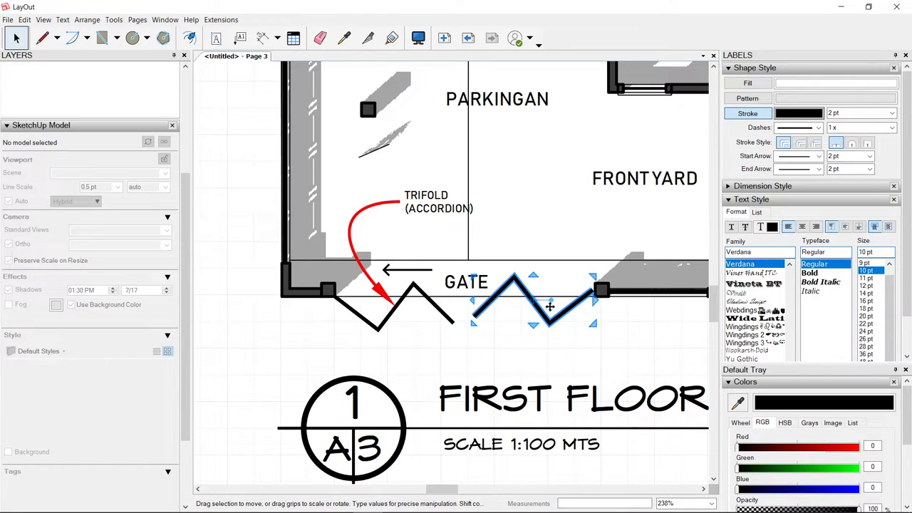
click(547, 305)
scroll(521, 304, down, 4)
- Copy the small direction arrow to the other side of the GATE text and flip it to point right
scroll(453, 274, up, 6)
click(440, 276)
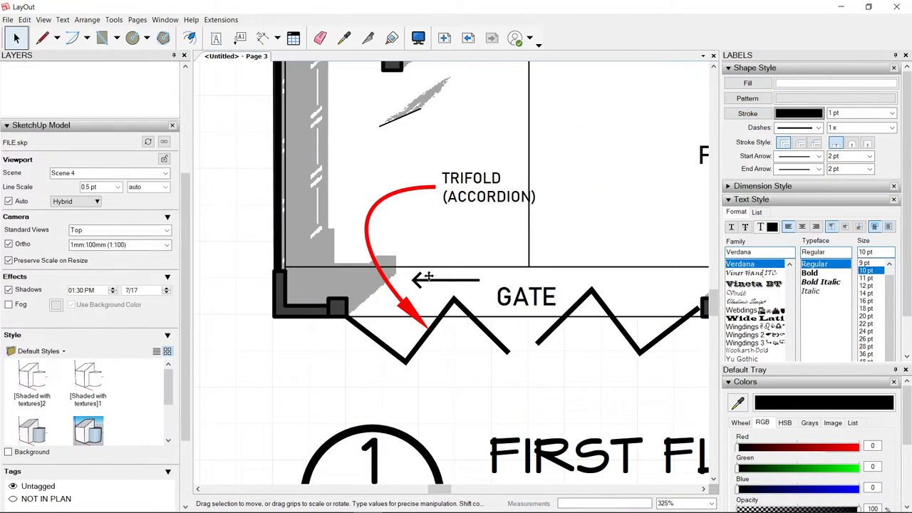
click(427, 279)
ctrl+drag(426, 279, 606, 278)
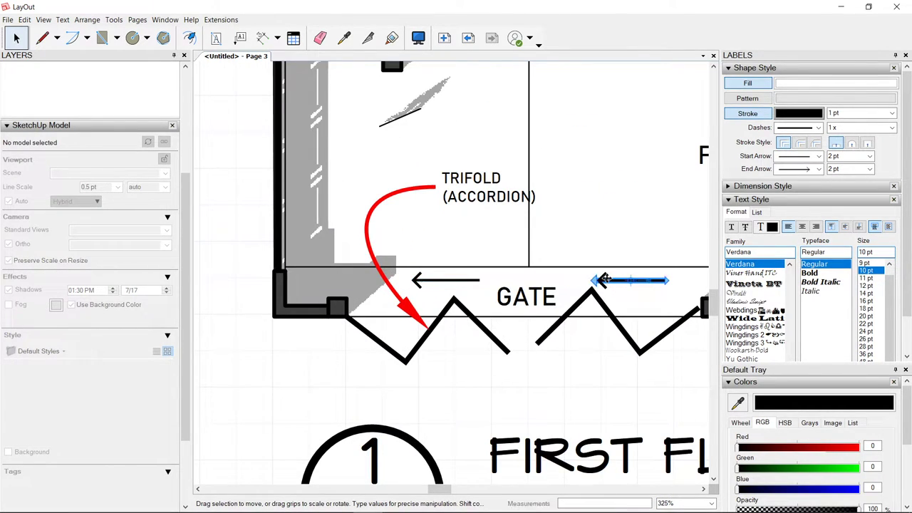
key(f)
click(610, 313)
scroll(459, 255, down, 6)
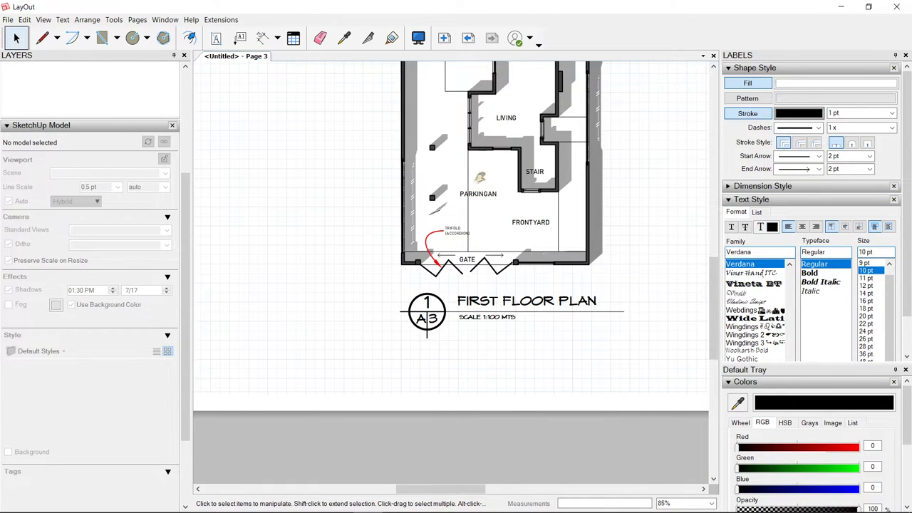
- Move the FIRST FLOOR PLAN title block straight down by about 12 mm, farther below the plan
middle_drag(480, 177, 479, 378)
scroll(477, 274, down, 4)
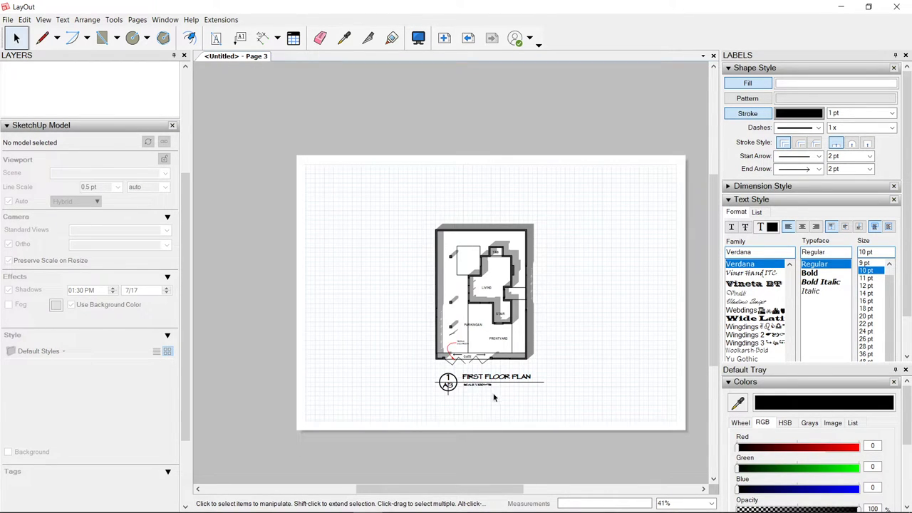
scroll(494, 397, up, 3)
click(477, 380)
scroll(489, 399, up, 2)
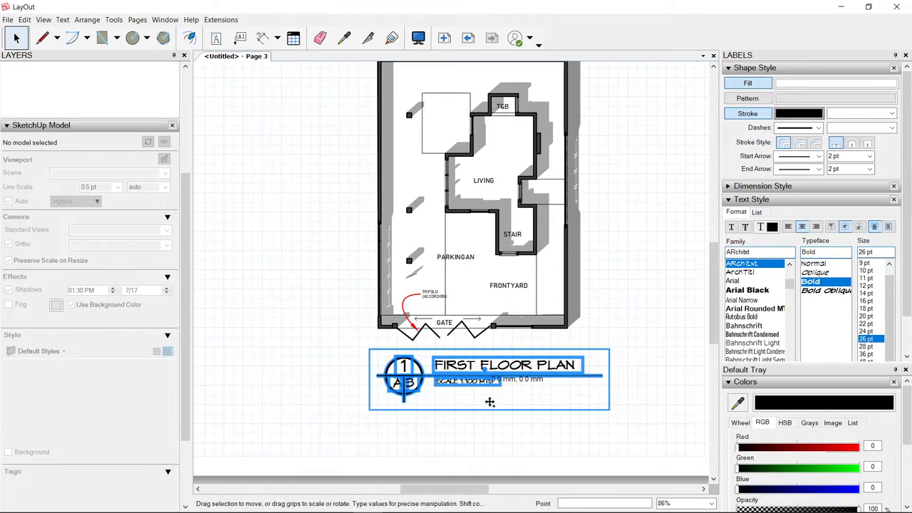
key(ctrl+z)
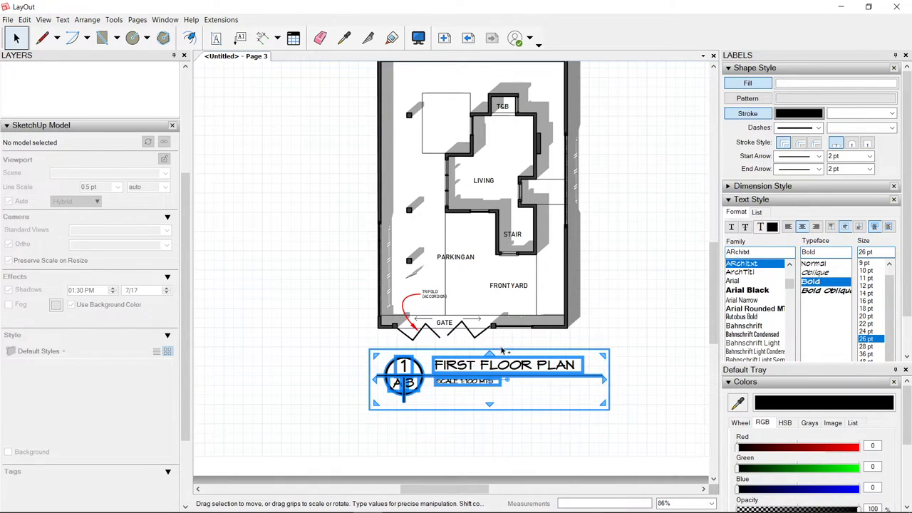
drag(466, 362, 466, 385)
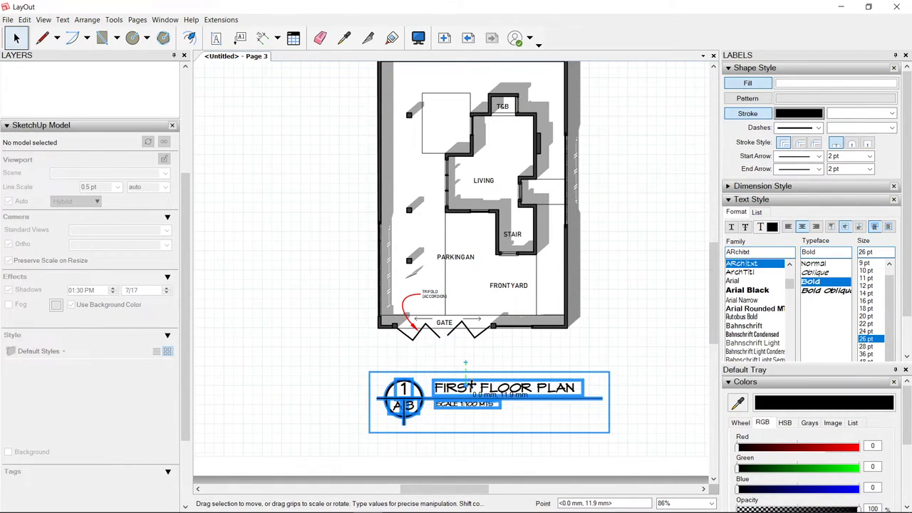
click(305, 319)
click(294, 39)
scroll(276, 240, down, 4)
click(248, 168)
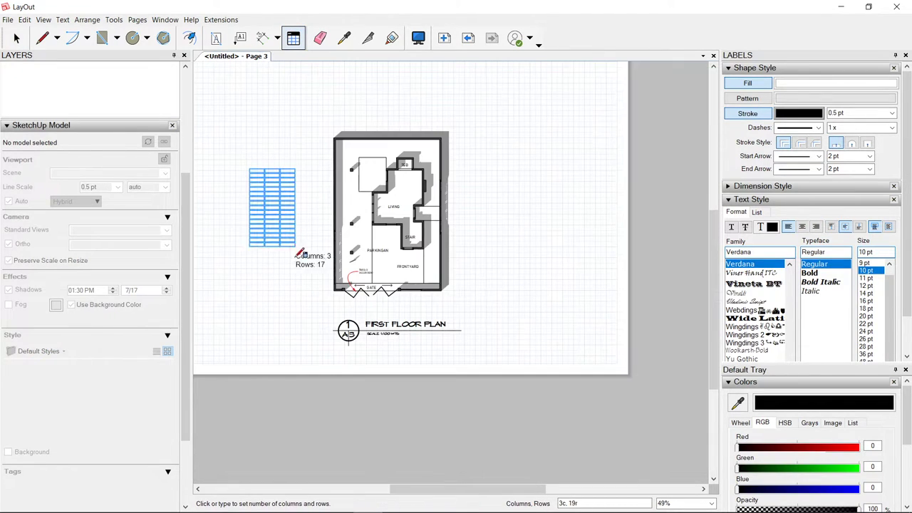
click(312, 281)
click(317, 278)
scroll(283, 202, up, 2)
key(space)
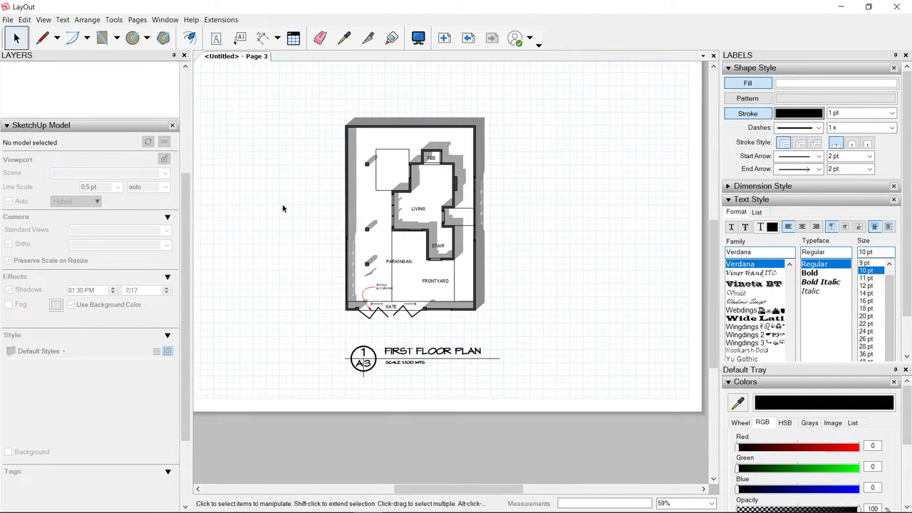
- Sketch red freehand strokes over the first floor plan in presentation mode and undo them
click(418, 38)
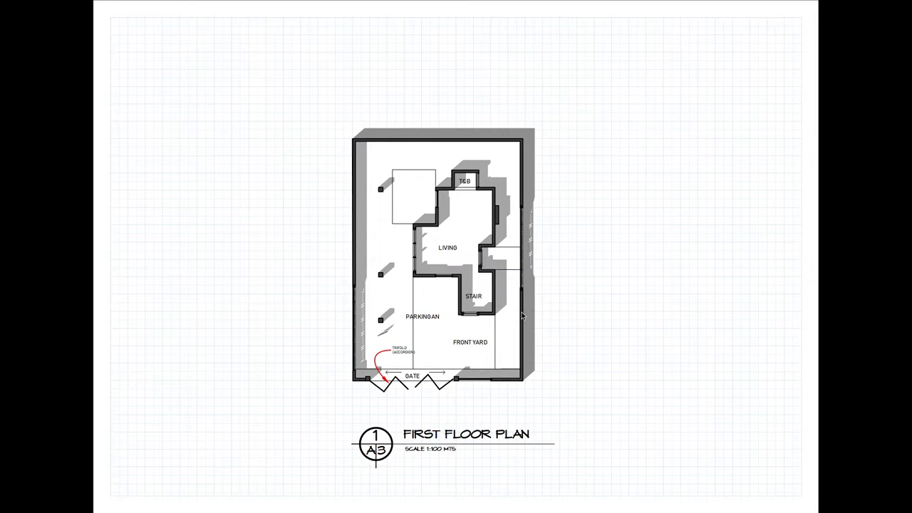
mouse_move(546, 106)
mouse_down()
mouse_move(549, 334)
mouse_move(358, 256)
mouse_up()
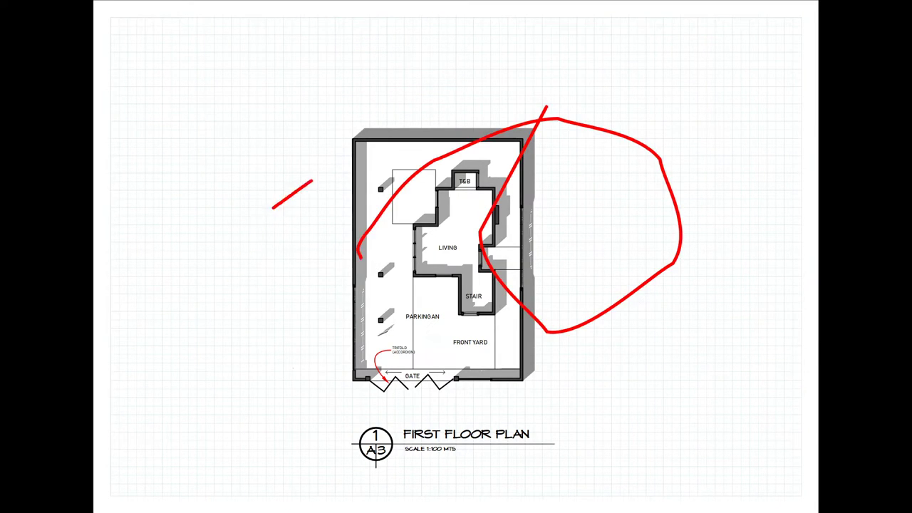
mouse_move(274, 208)
mouse_down()
mouse_move(118, 206)
mouse_move(93, 219)
mouse_up()
key(ctrl+z)
key(ctrl+z)
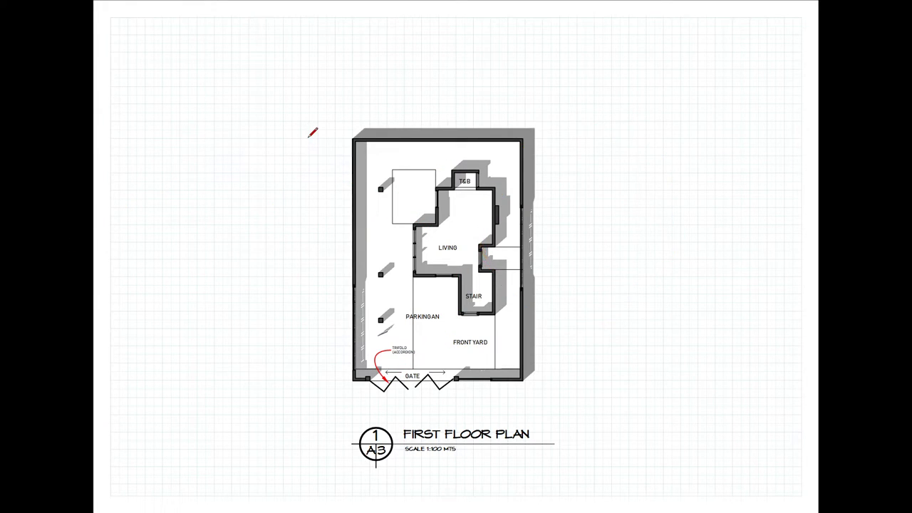
key(Escape)
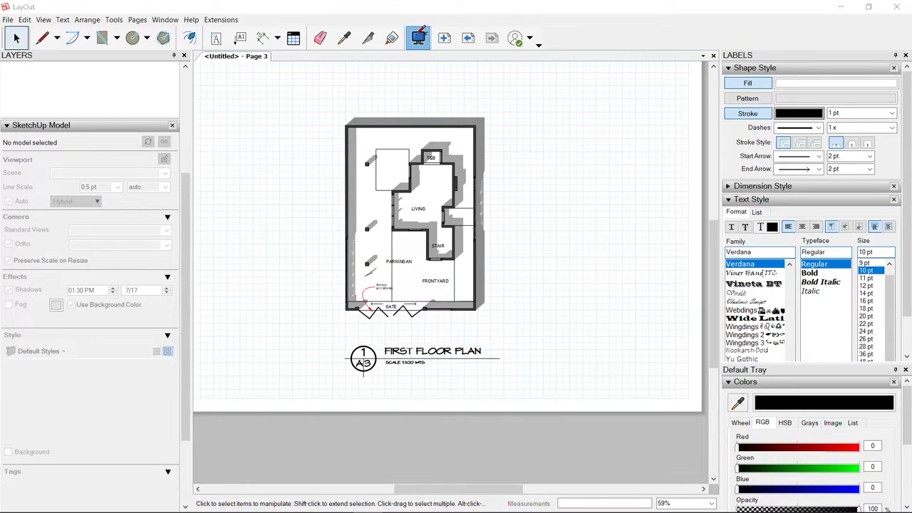
- Present the document full screen and go back through the perspective page to the elevations page
click(419, 38)
key(Left)
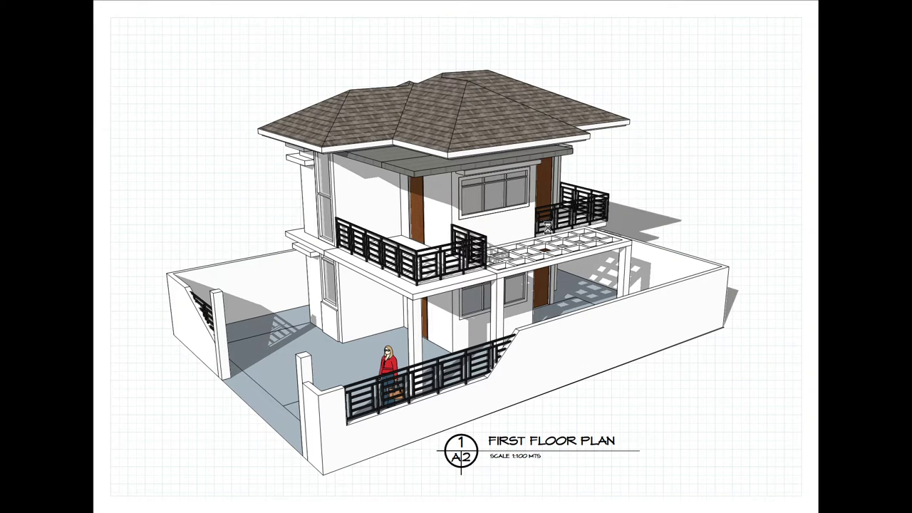
key(Left)
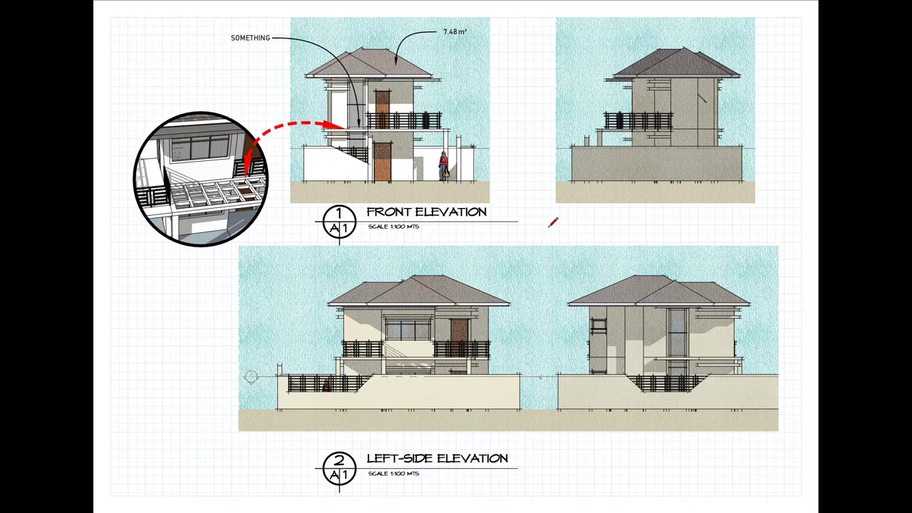
- Sketch five red freehand strokes across the elevations and save them to the document when ending the presentation
drag(546, 74, 378, 457)
mouse_move(367, 157)
mouse_down()
mouse_move(464, 292)
mouse_move(608, 444)
mouse_up()
mouse_move(553, 205)
mouse_down()
mouse_move(716, 182)
mouse_move(643, 401)
mouse_up()
drag(754, 188, 788, 270)
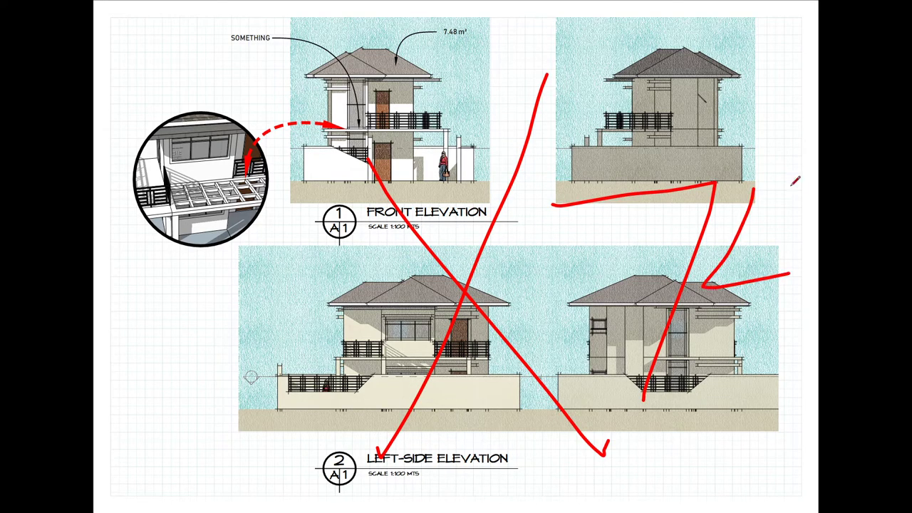
drag(784, 175, 762, 437)
key(Escape)
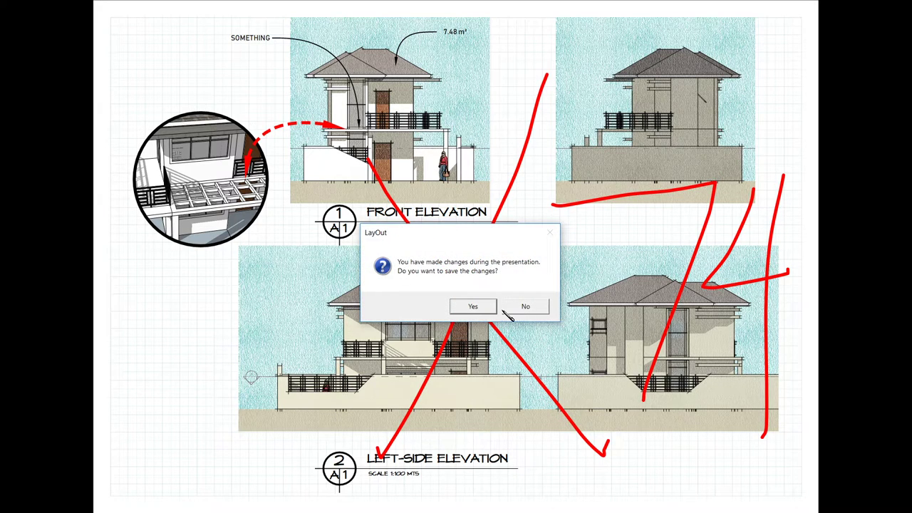
click(489, 309)
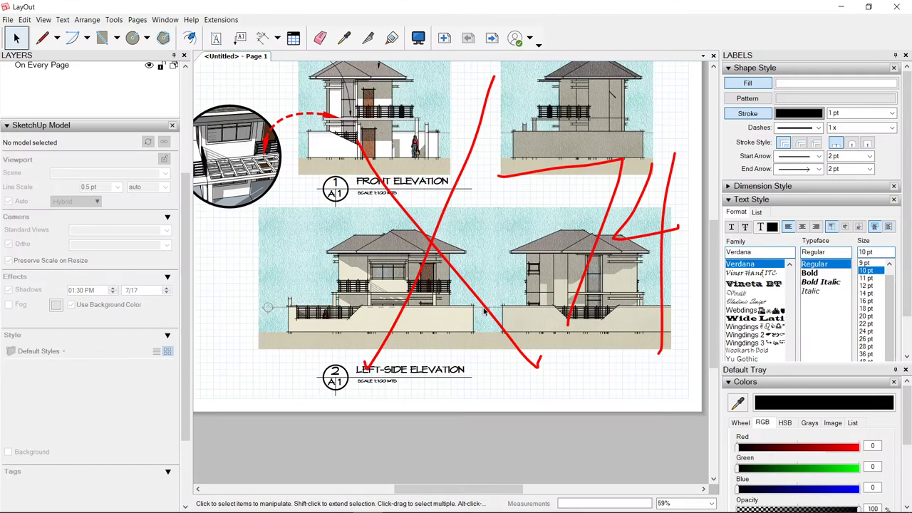
- Delete all the red freehand presentation strokes from the elevations page
scroll(484, 312, down, 1)
scroll(468, 218, up, 3)
click(470, 172)
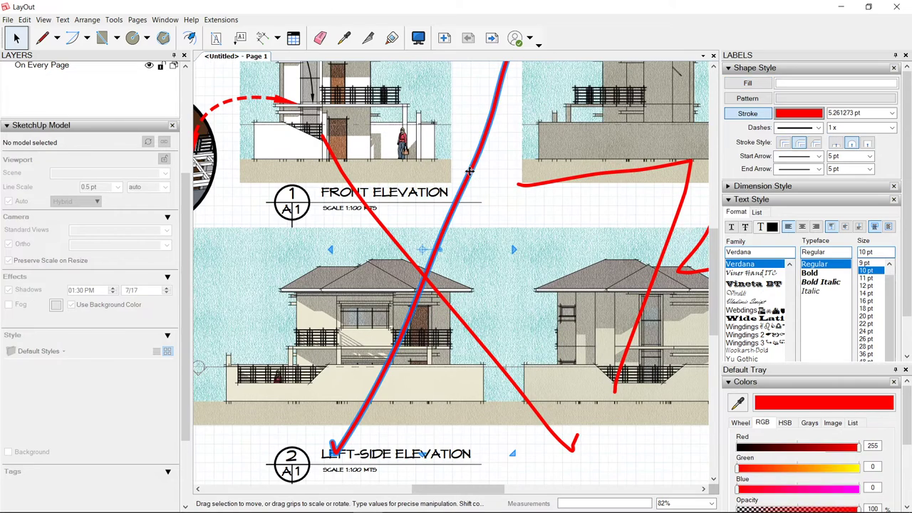
click(385, 232)
scroll(511, 192, down, 3)
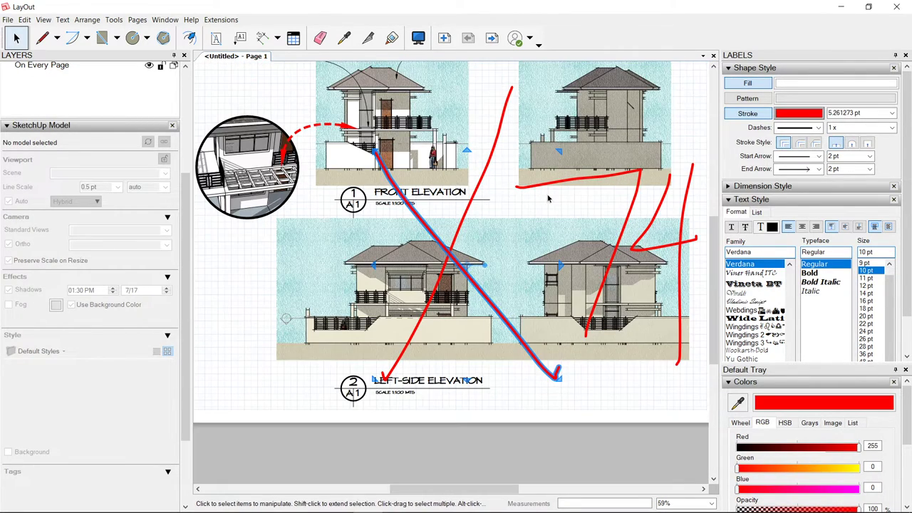
key(Delete)
click(629, 214)
key(Delete)
click(657, 202)
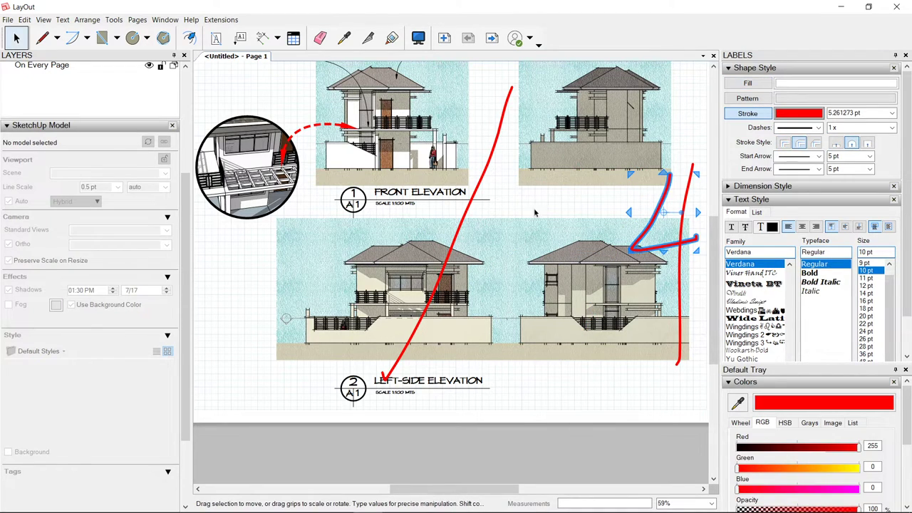
key(Delete)
click(479, 203)
key(Delete)
click(687, 206)
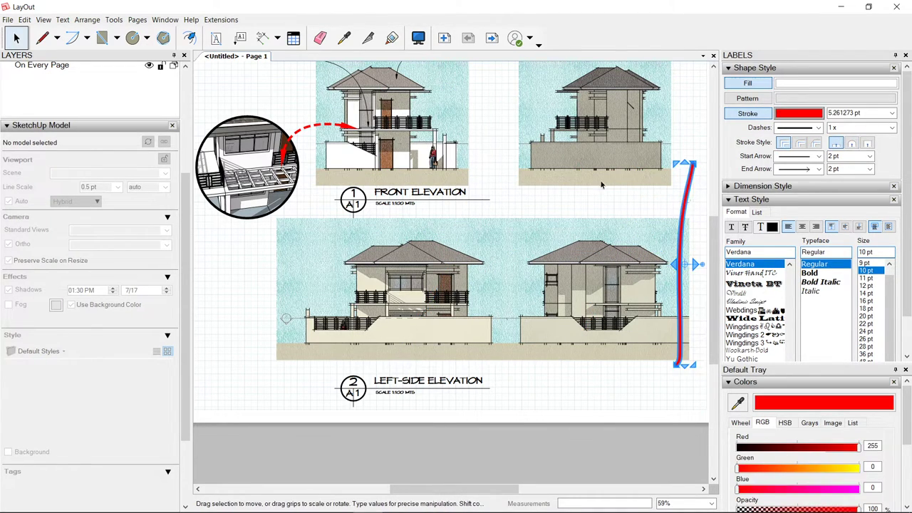
key(Delete)
- Return to the first floor plan on page 3 and examine the whole sheet
click(493, 38)
click(492, 39)
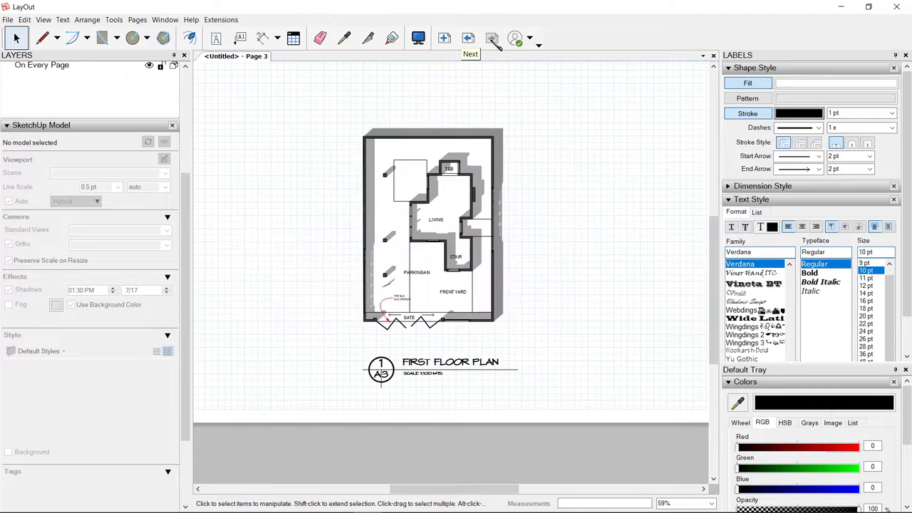
scroll(511, 270, down, 3)
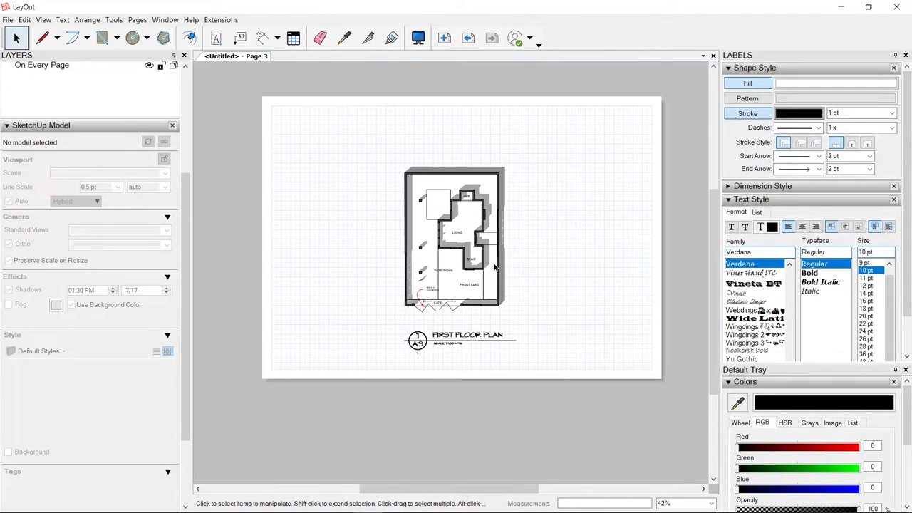
scroll(495, 266, up, 2)
scroll(495, 266, up, 2)
scroll(436, 262, down, 2)
- Set up a PDF export of the document as 74 in the OneDrive Desktop folder
click(10, 19)
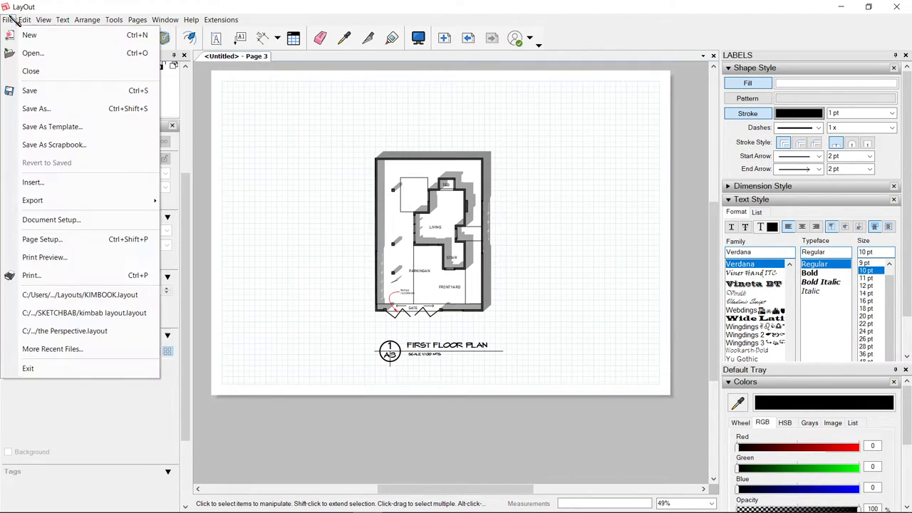
mouse_move(70, 200)
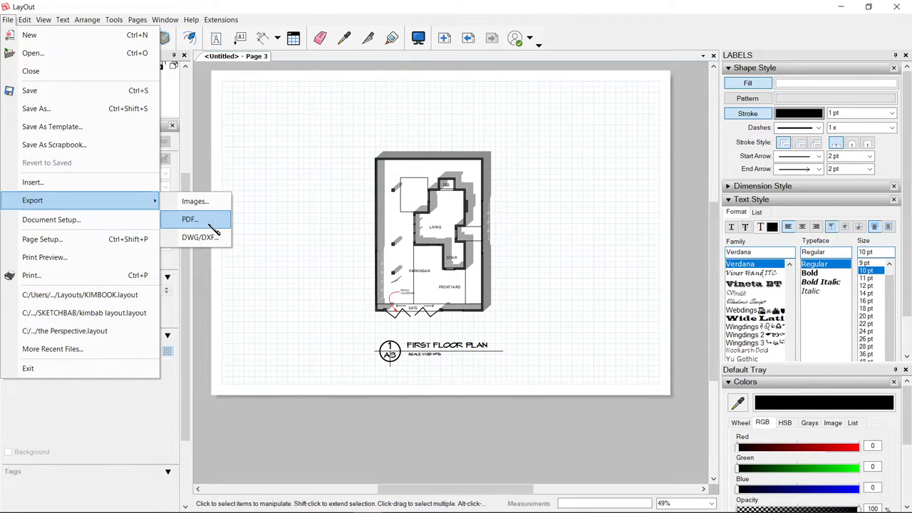
click(190, 220)
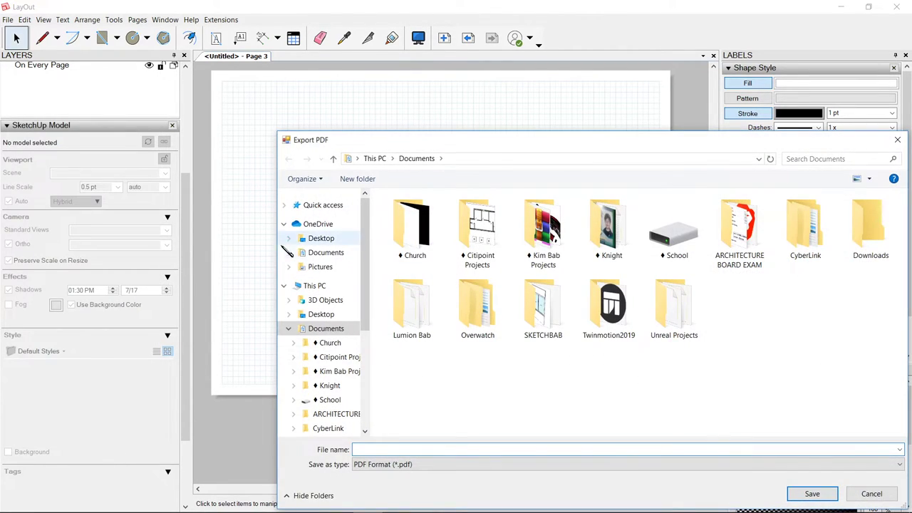
click(299, 241)
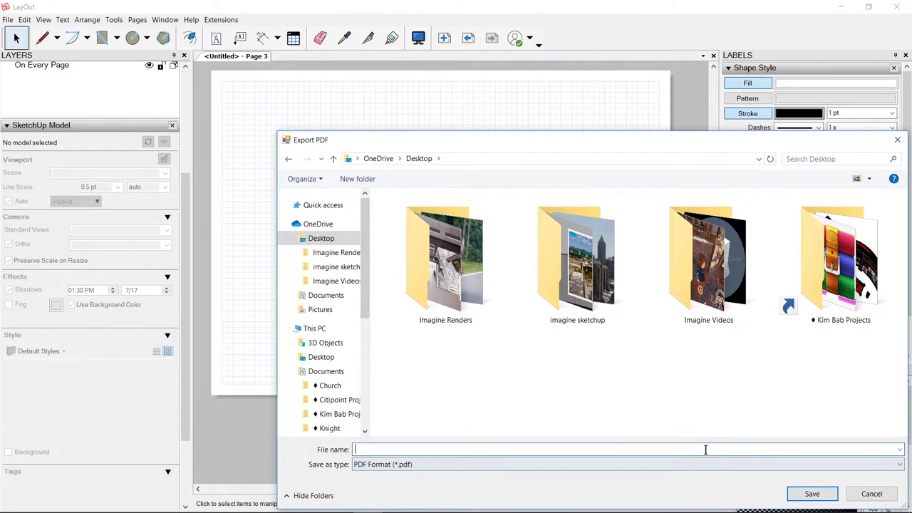
text(74)
key(Return)
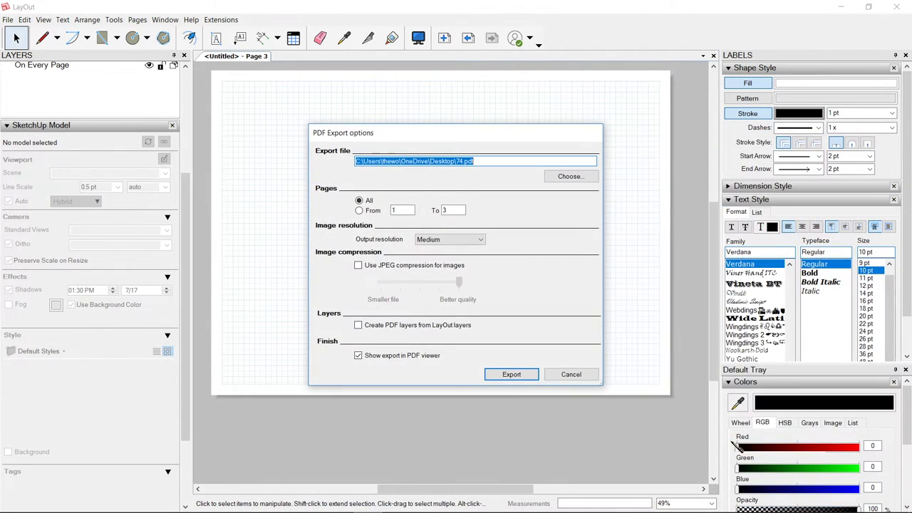
- Set the PDF output resolution to High and export all pages
click(450, 240)
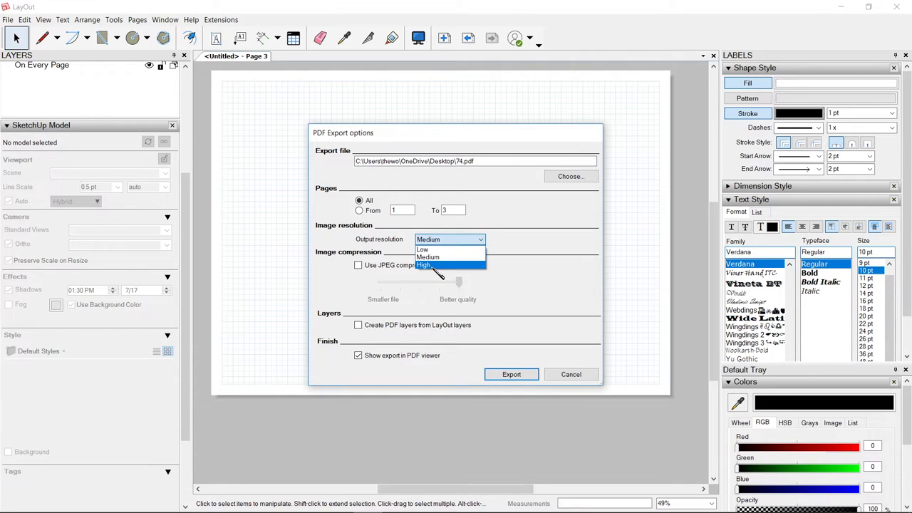
click(435, 262)
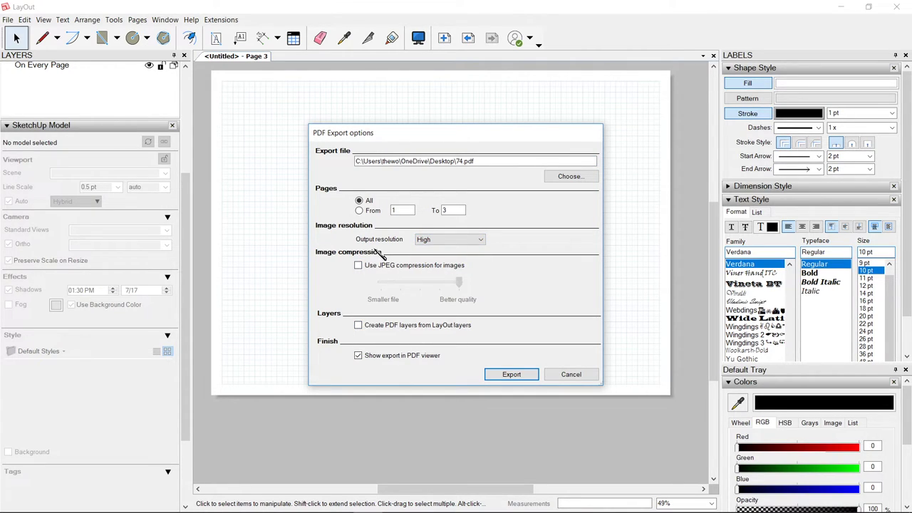
click(523, 376)
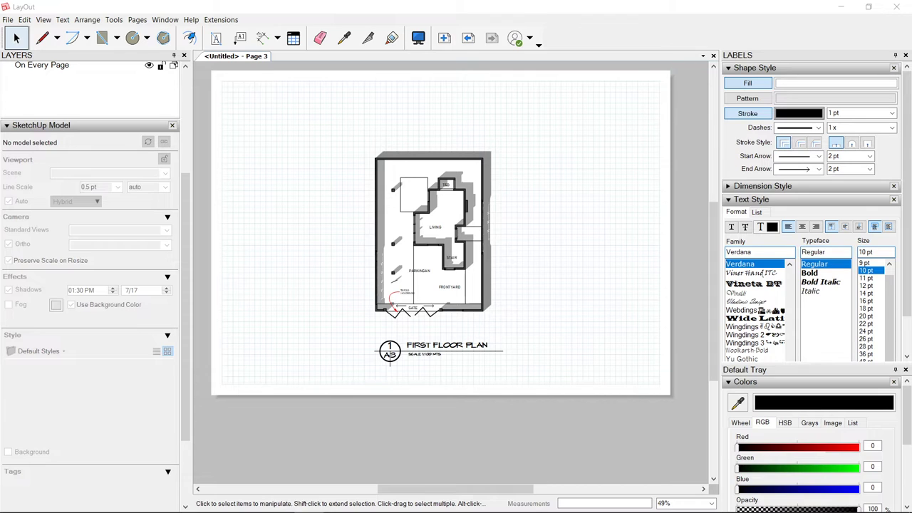
- Look through the pages of the exported 74.pdf in the browser and close it
drag(1, 75, 475, 90)
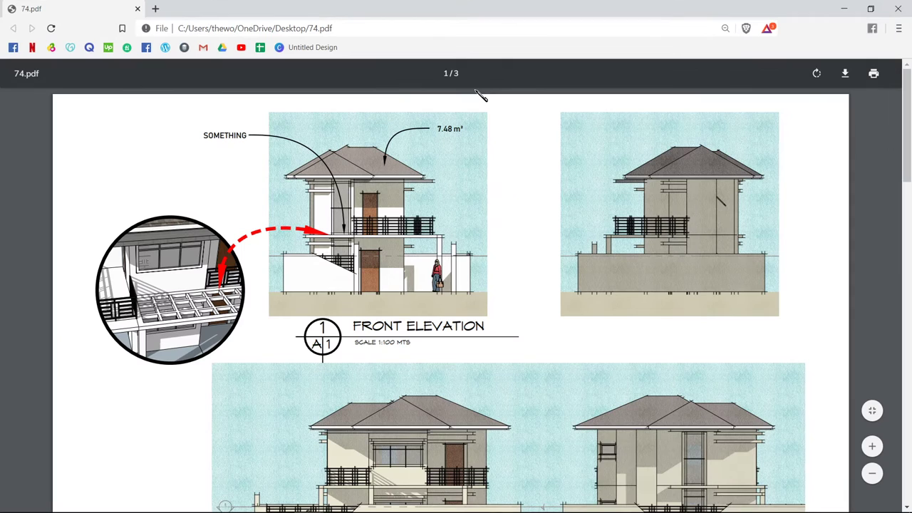
scroll(554, 263, down, 20)
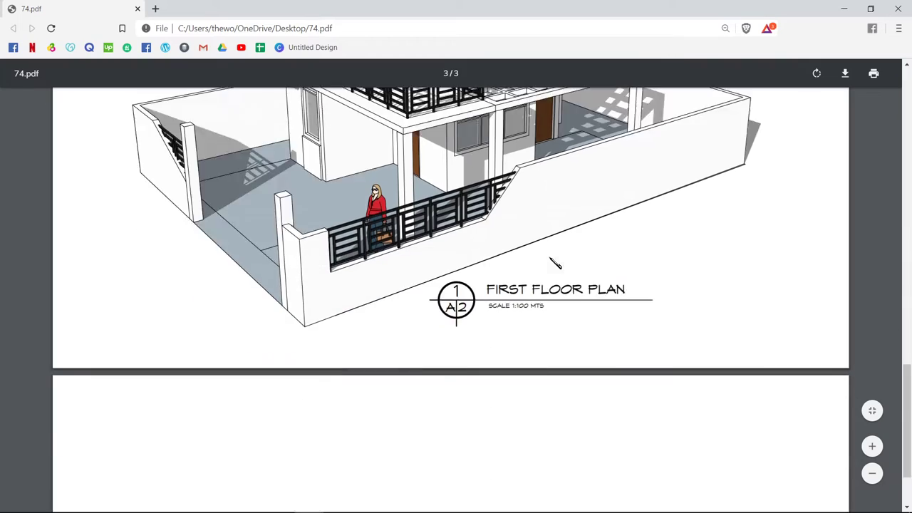
click(898, 9)
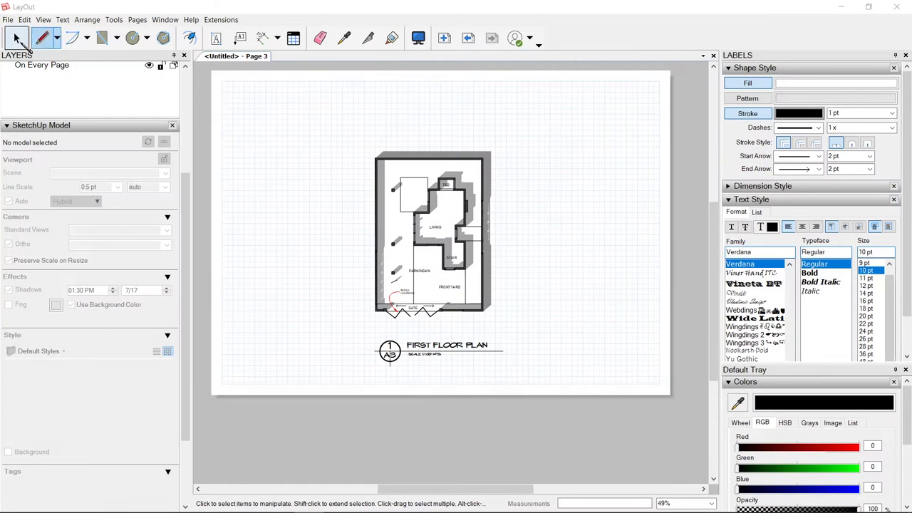
- Set up an image export of the document as Untitled.jpg in JPEG format in the OneDrive folder
click(9, 19)
mouse_move(79, 202)
click(210, 201)
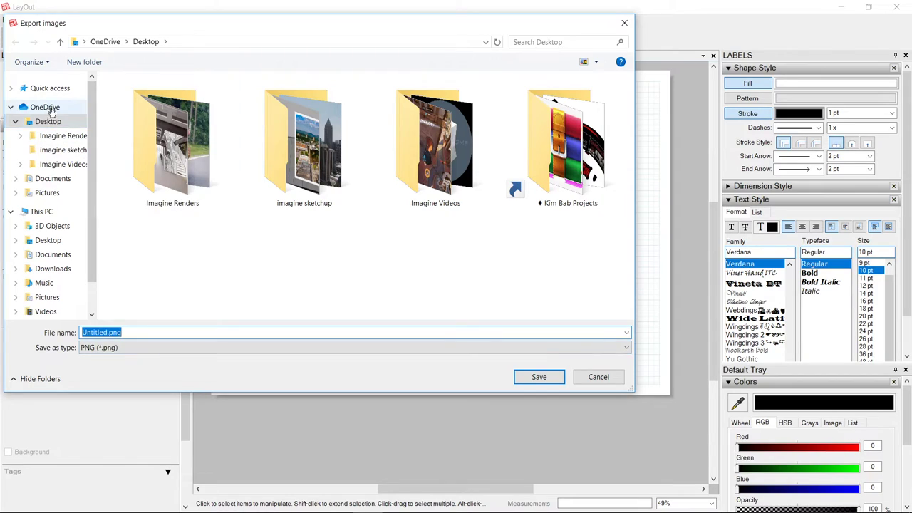
click(47, 107)
click(132, 348)
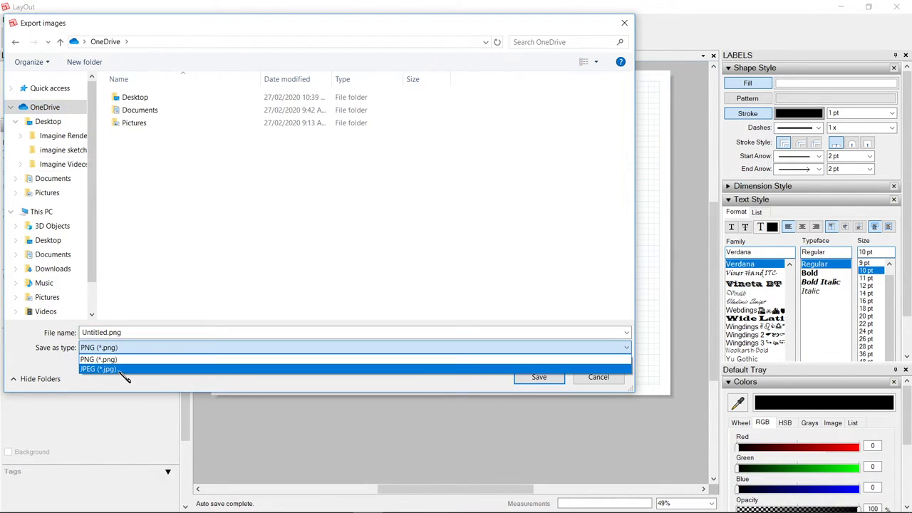
click(129, 368)
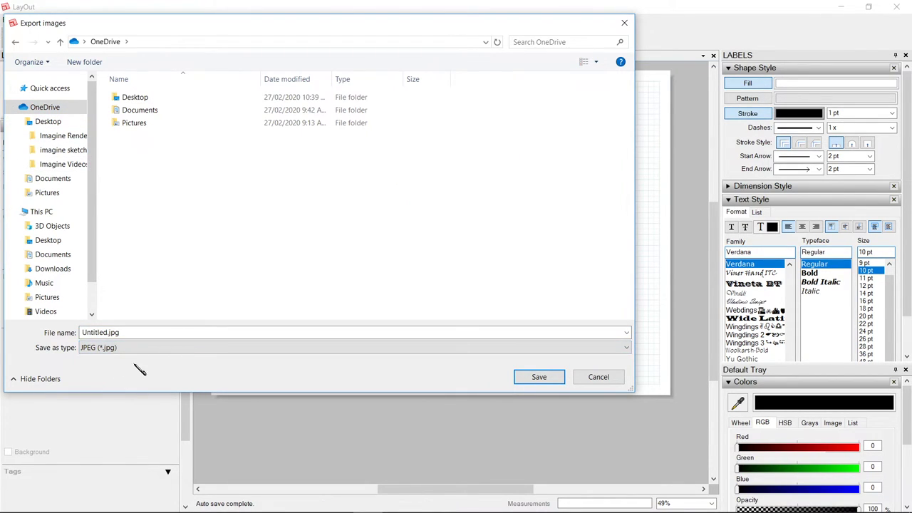
click(536, 379)
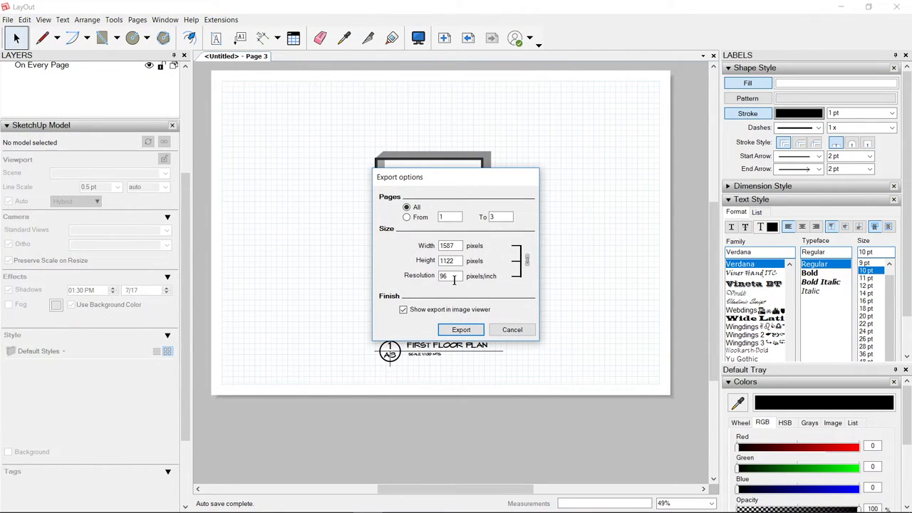
- Set the image resolution to 350 pixels/inch and export all pages
double_click(454, 280)
text(350)
click(471, 331)
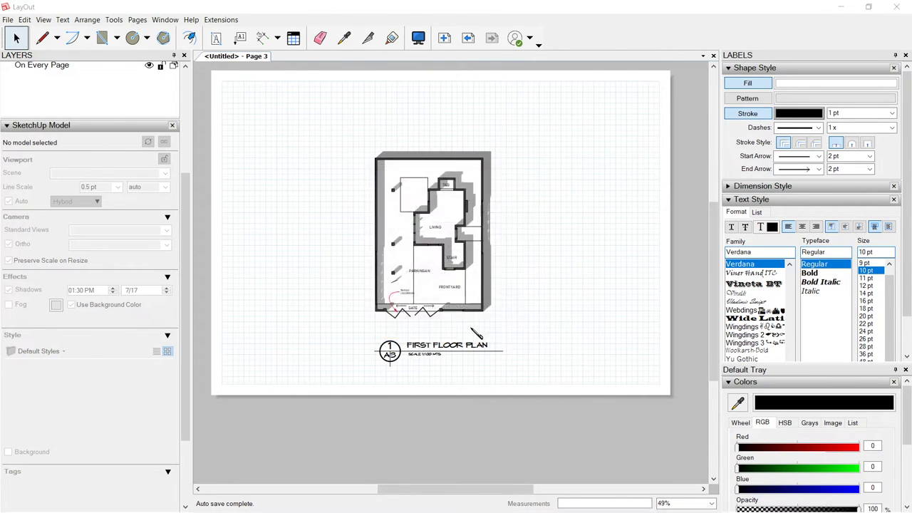
- Examine the exported elevations image up close and as a whole sheet in the image viewer, then close it
scroll(324, 181, up, 4)
scroll(371, 97, up, 6)
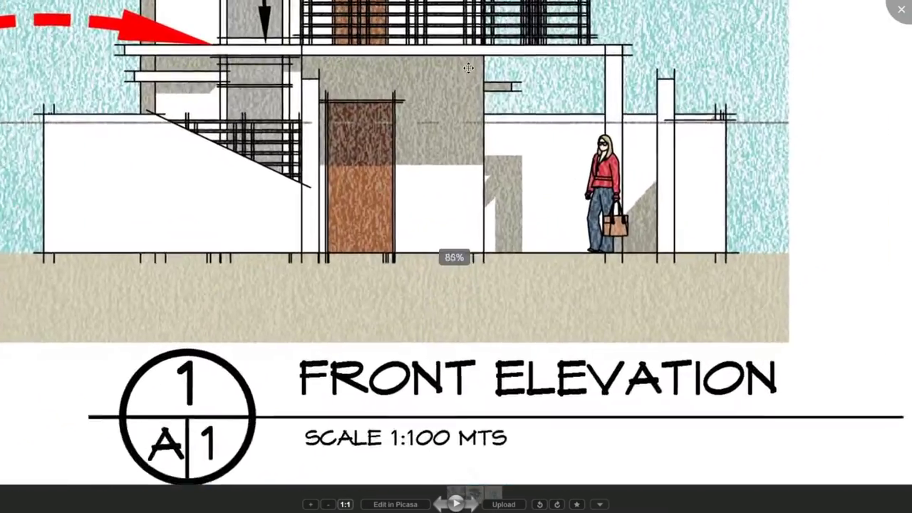
scroll(414, 199, down, 6)
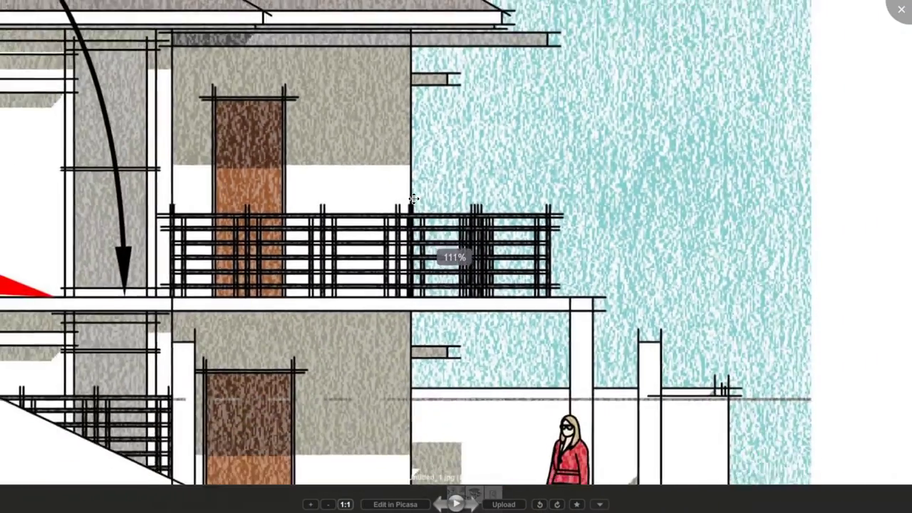
drag(579, 460, 595, 400)
scroll(596, 400, up, 2)
scroll(482, 318, down, 4)
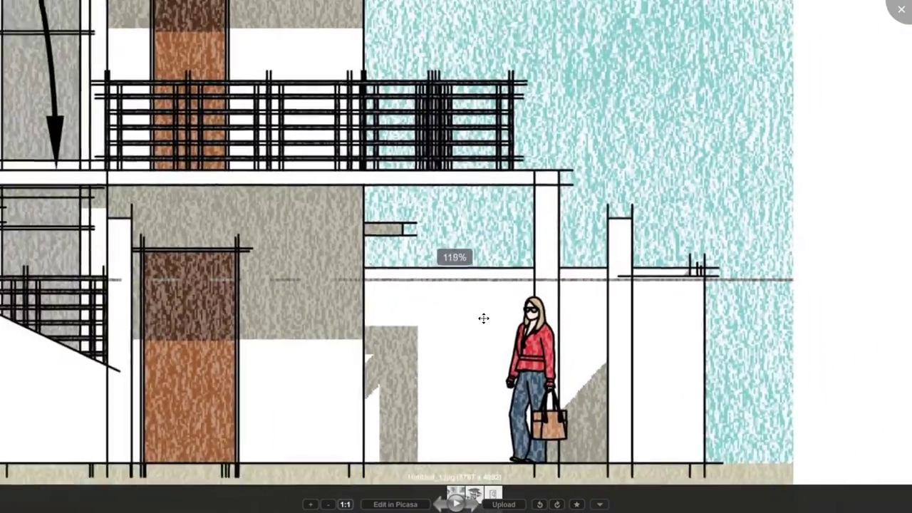
drag(465, 419, 499, 349)
scroll(498, 349, down, 10)
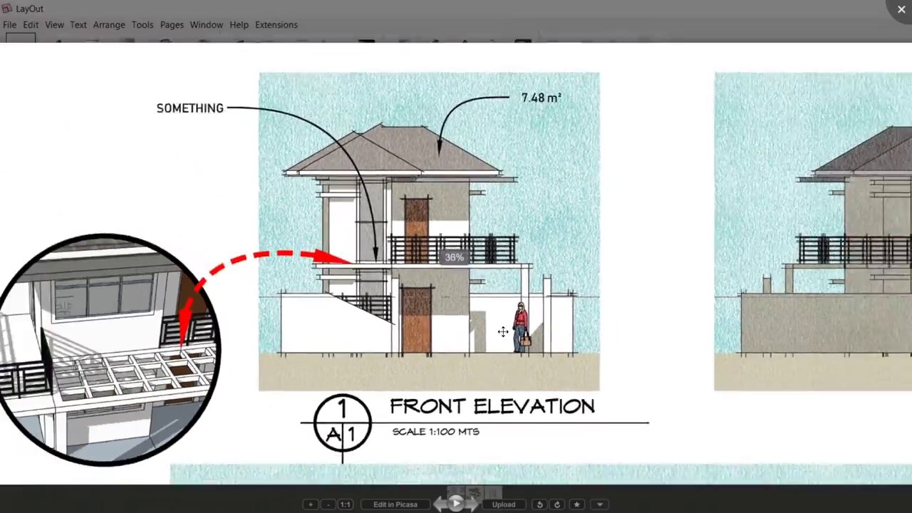
scroll(557, 292, up, 3)
scroll(558, 292, down, 1)
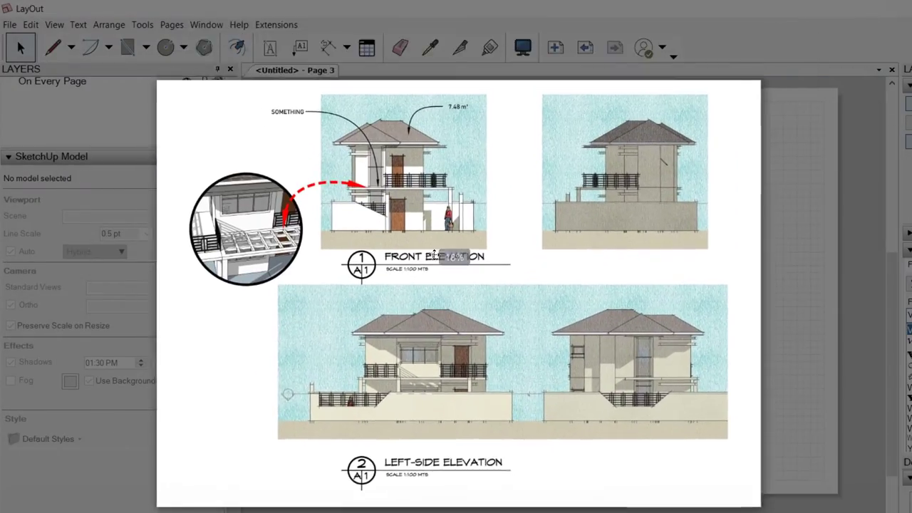
scroll(519, 482, down, 1)
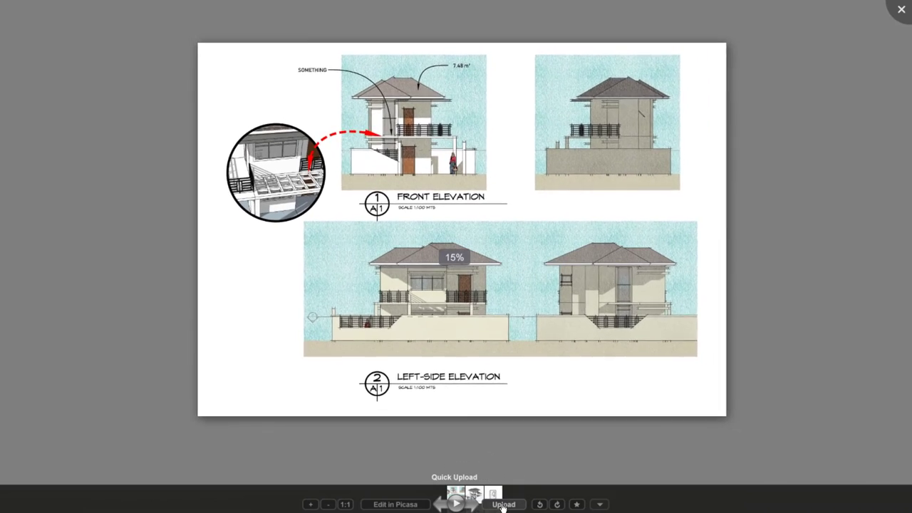
scroll(515, 497, down, 2)
key(Escape)
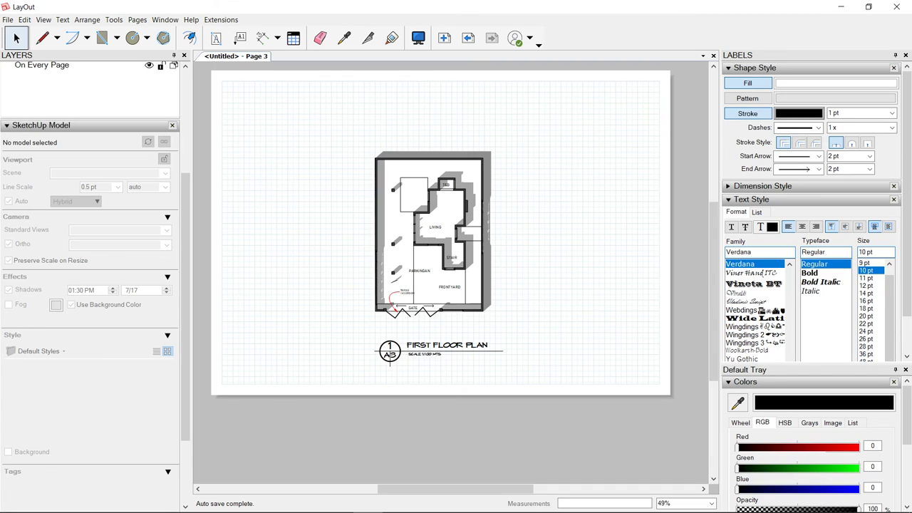
mouse_move(508, 508)
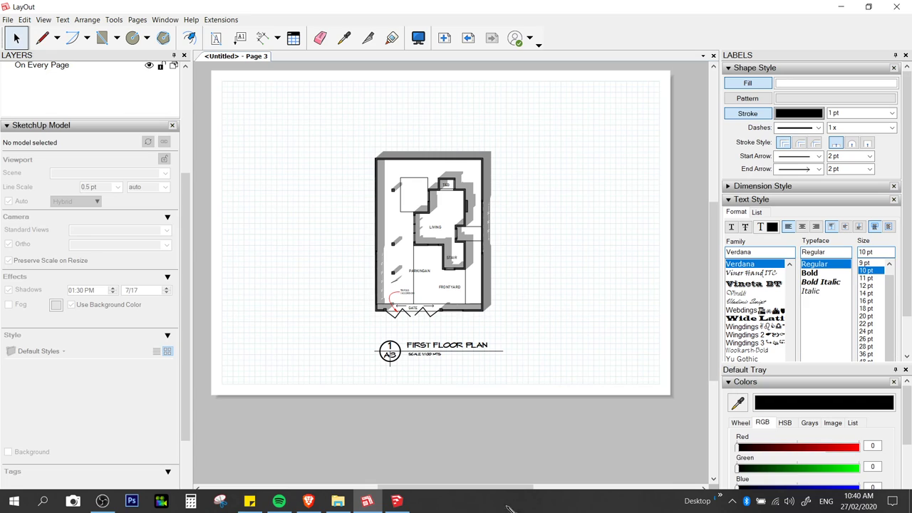